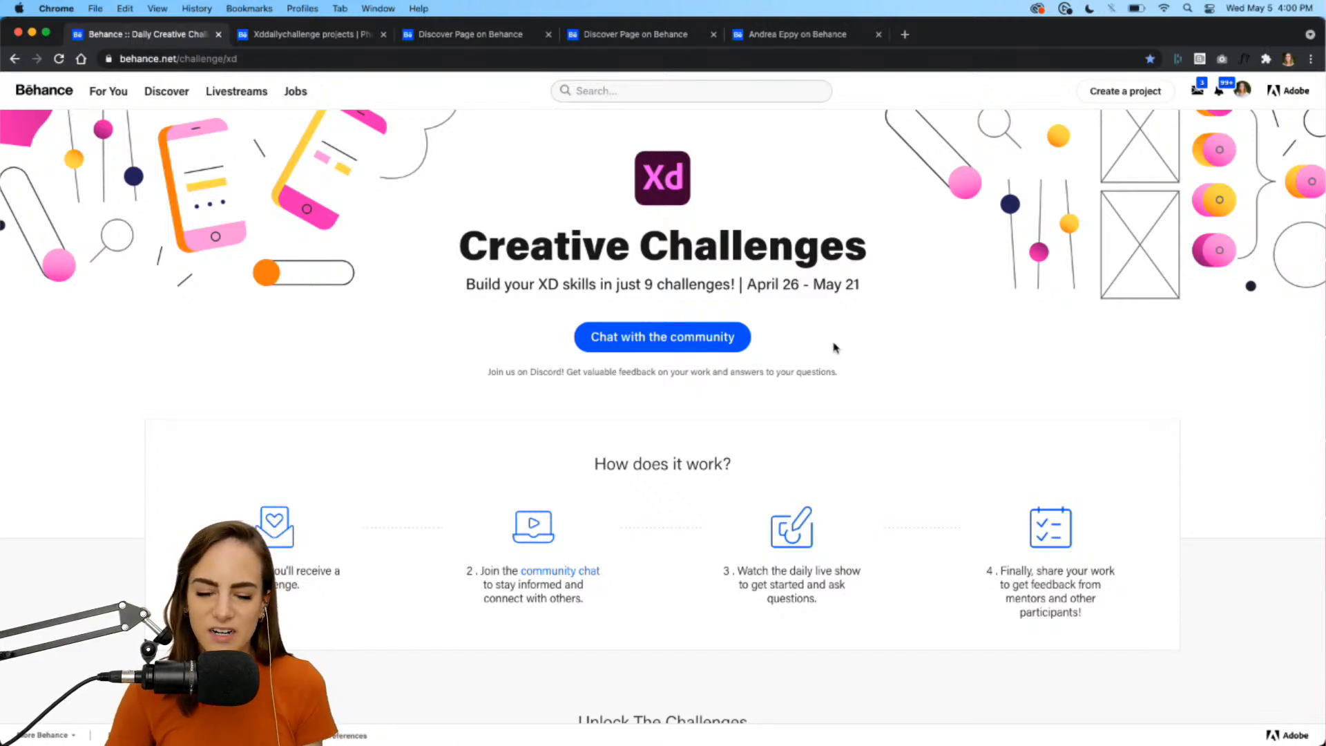
- Review the XD Creative Challenges page, from how the challenges work to the daily challenge cards ending with Search Engine
scroll(836, 347, down, 1)
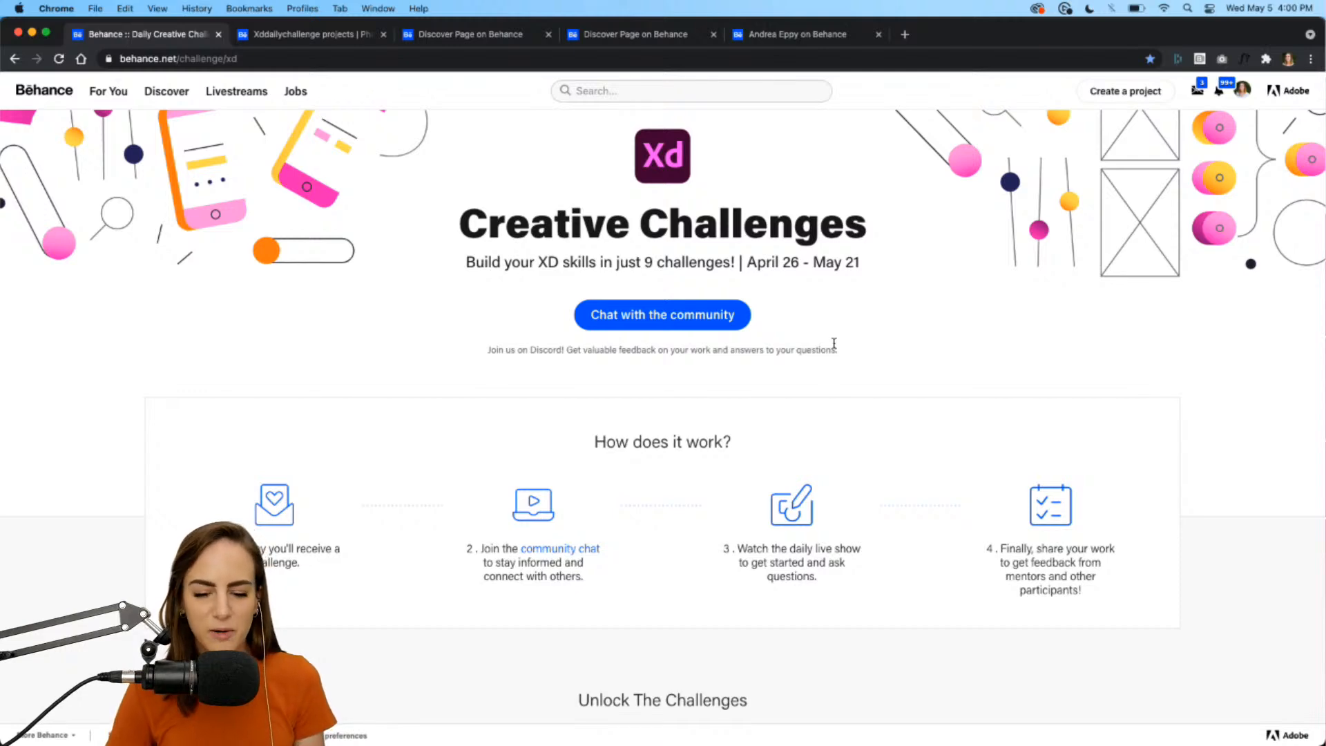
scroll(834, 343, up, 1)
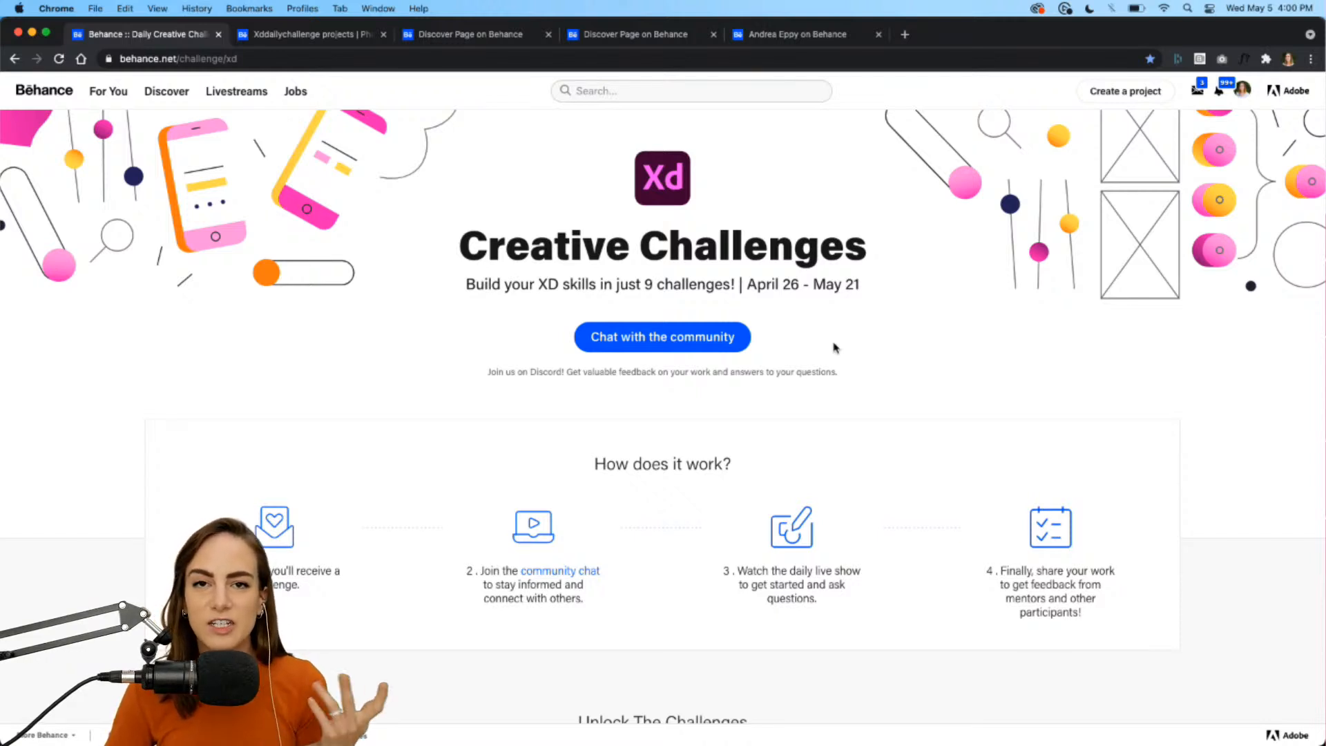
scroll(834, 348, down, 8)
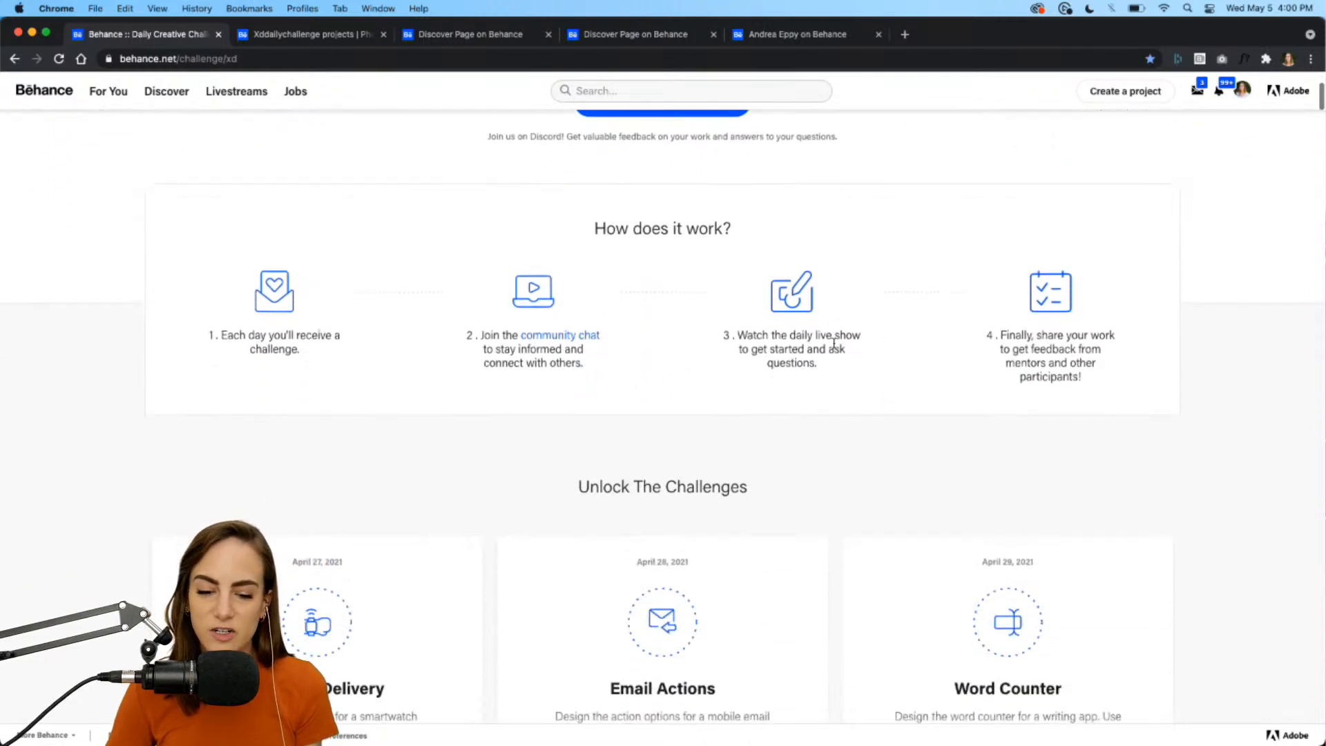
scroll(834, 347, down, 2)
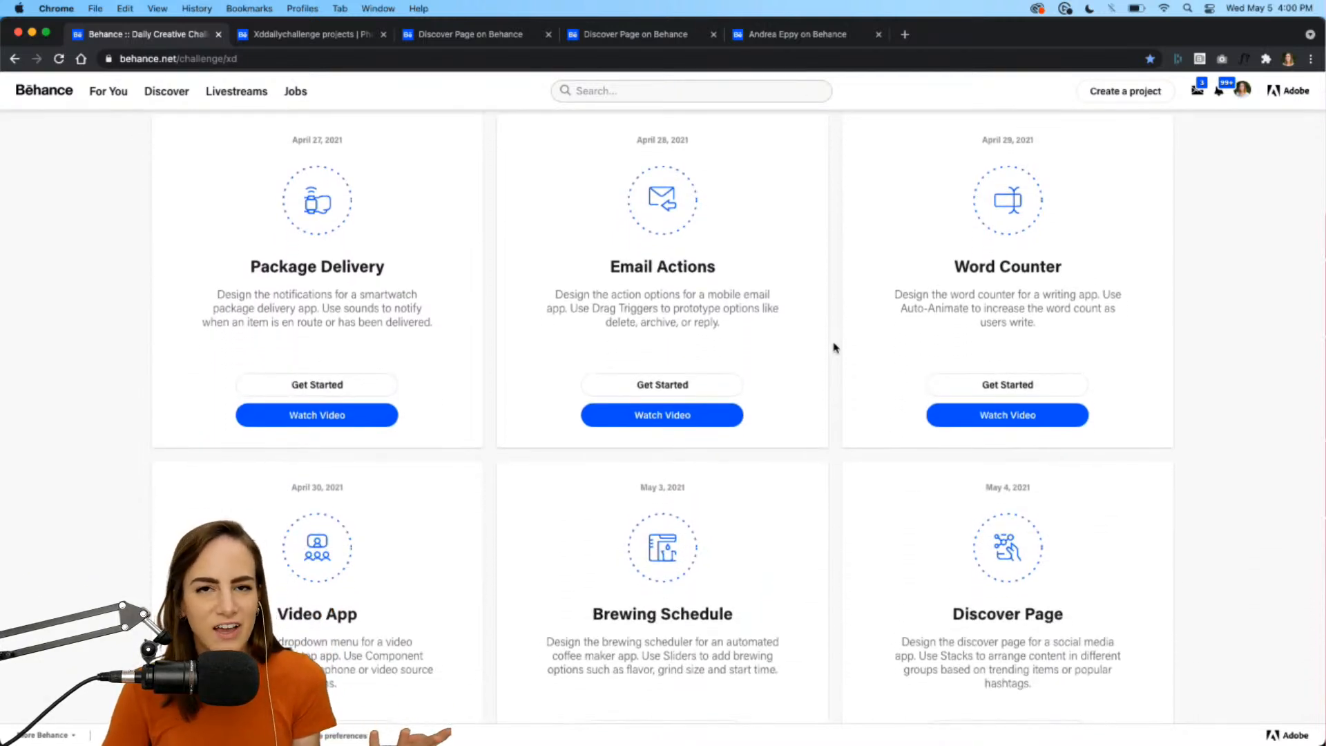
scroll(834, 347, down, 4)
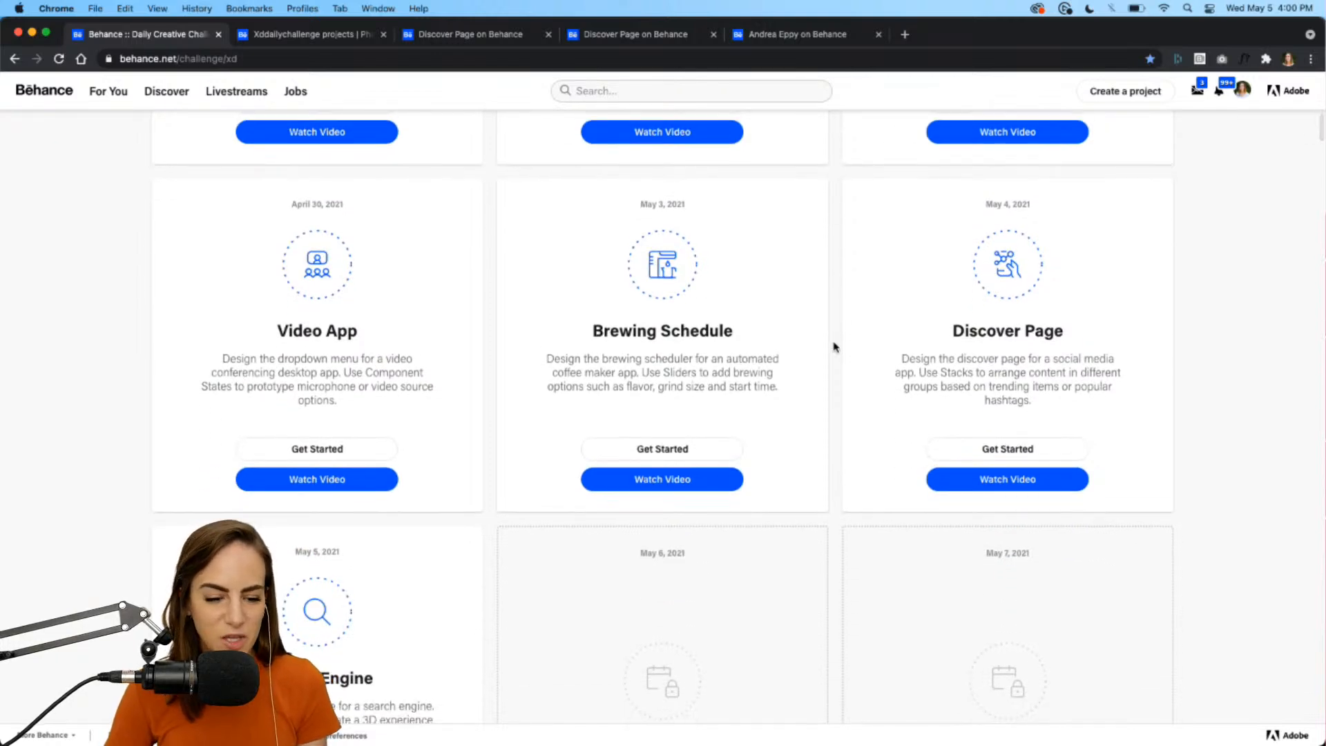
scroll(834, 347, down, 2)
scroll(835, 347, up, 5)
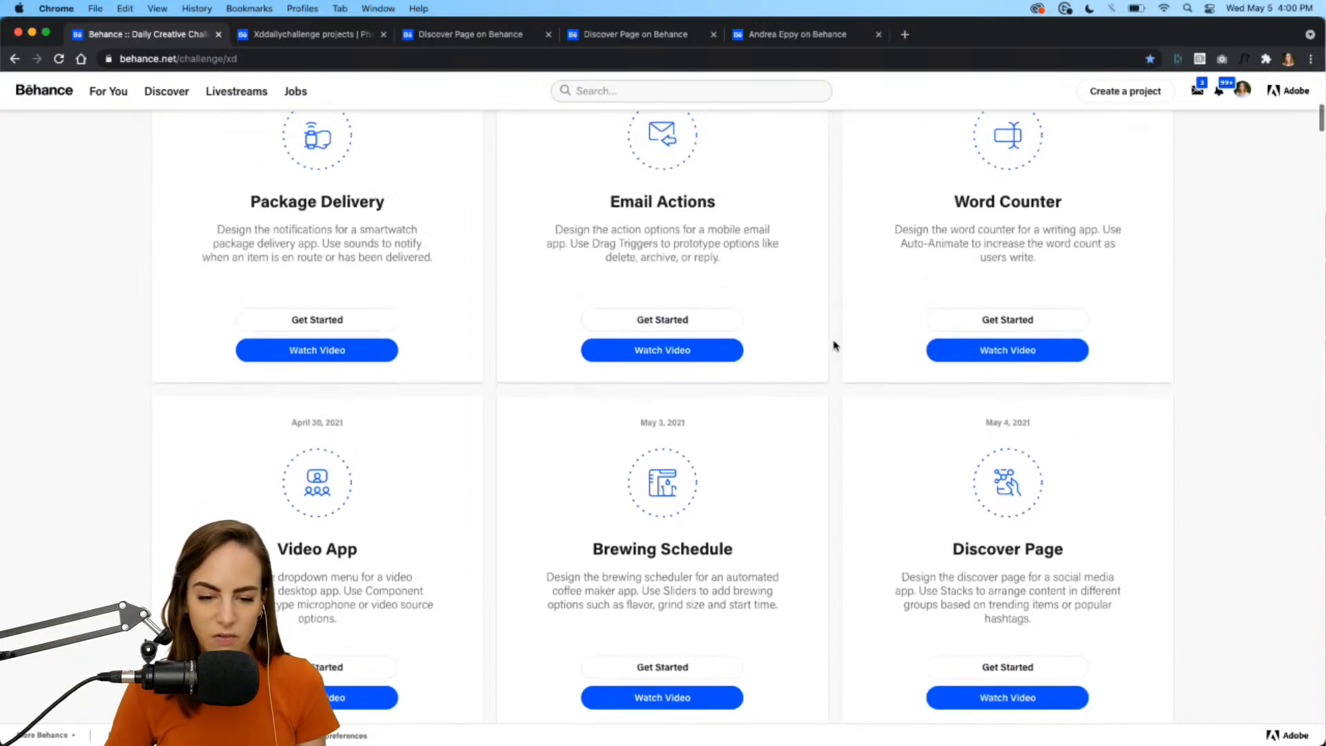
scroll(834, 346, down, 4)
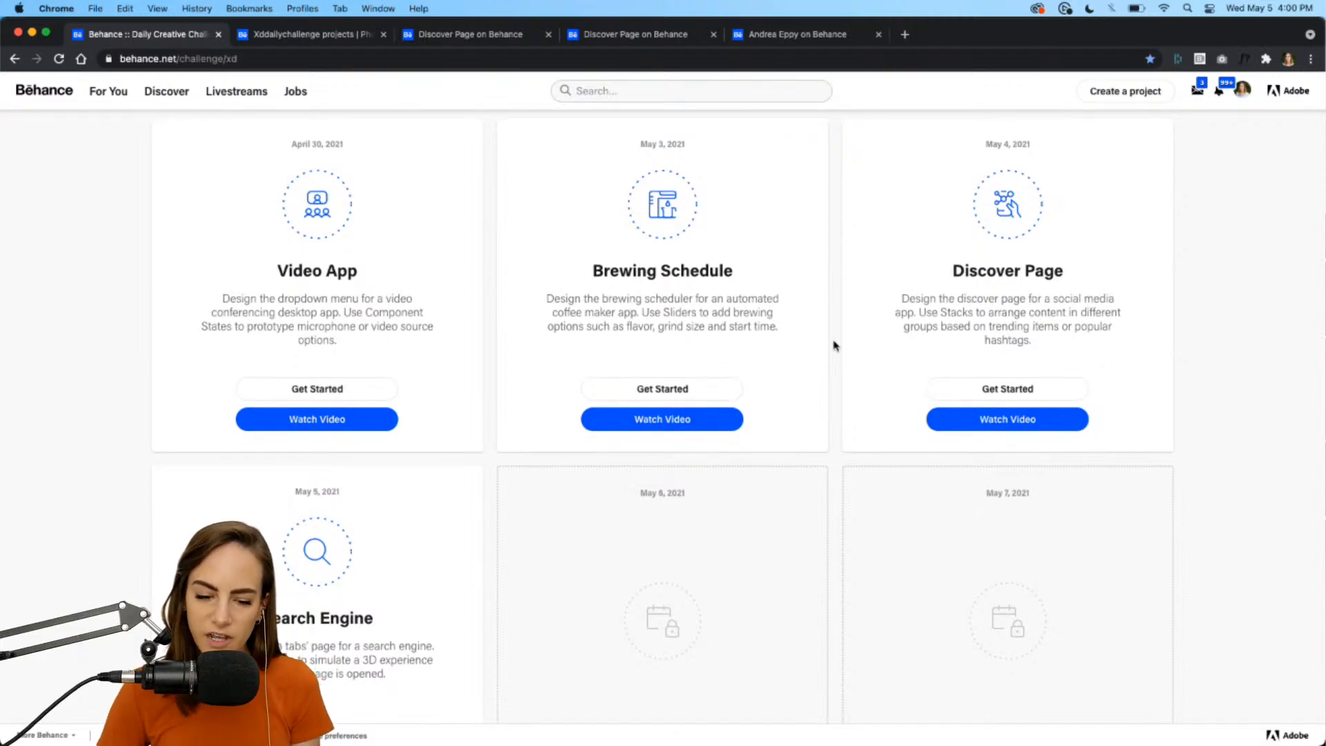
scroll(835, 346, down, 1)
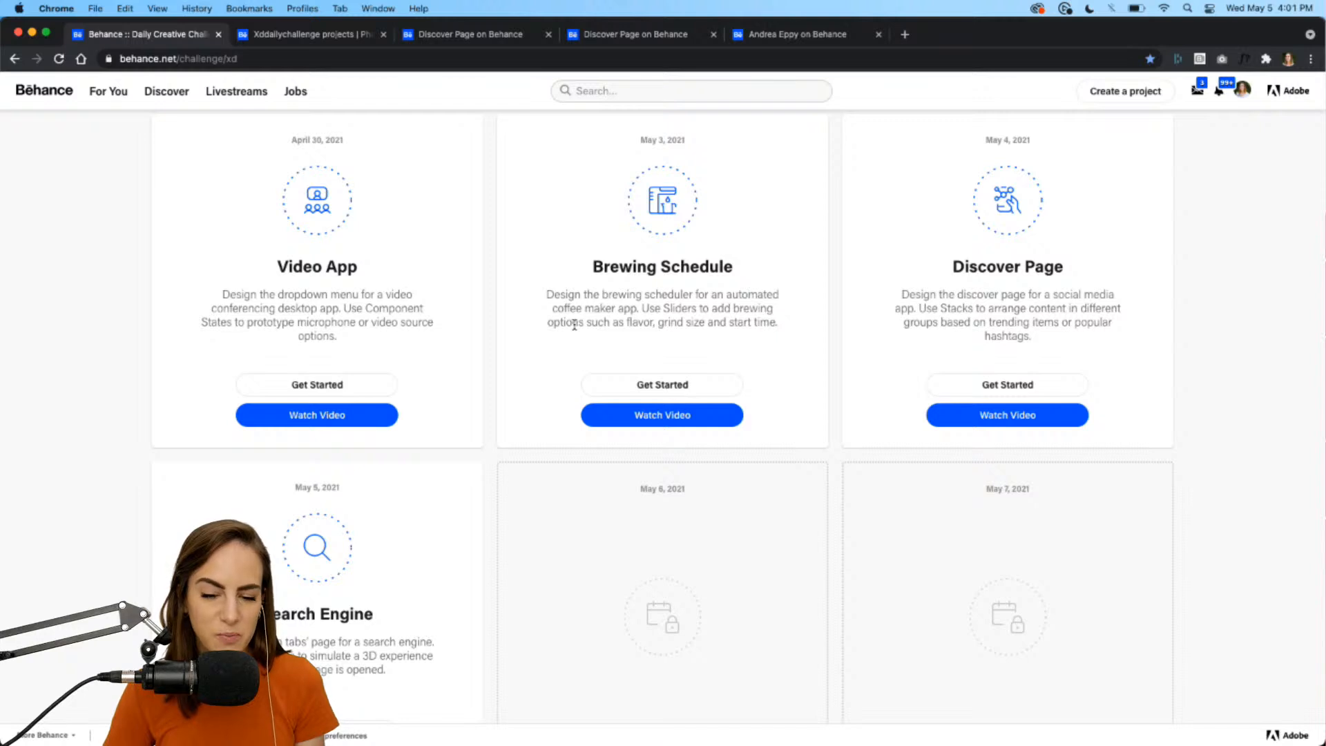
scroll(574, 324, down, 3)
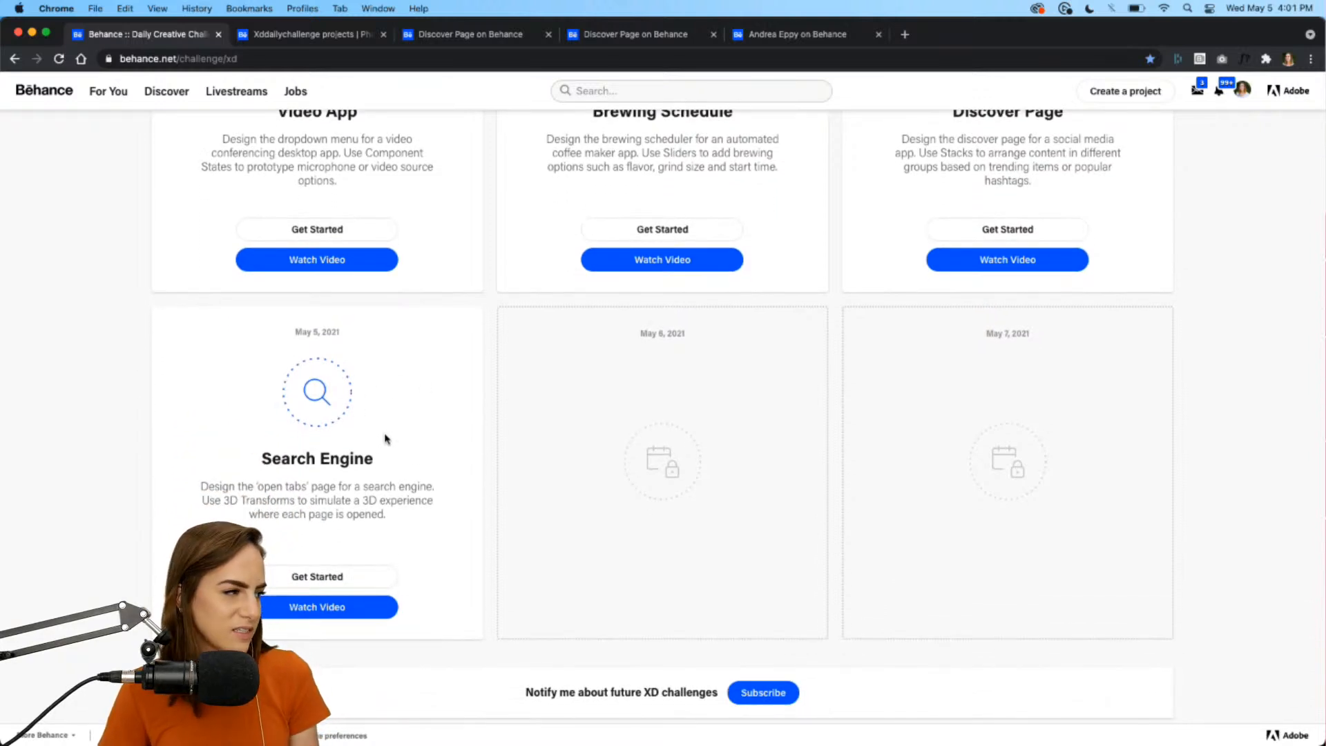
- Download the starter file for the May 5 Search Engine challenge and dismiss the download bar
scroll(384, 440, down, 2)
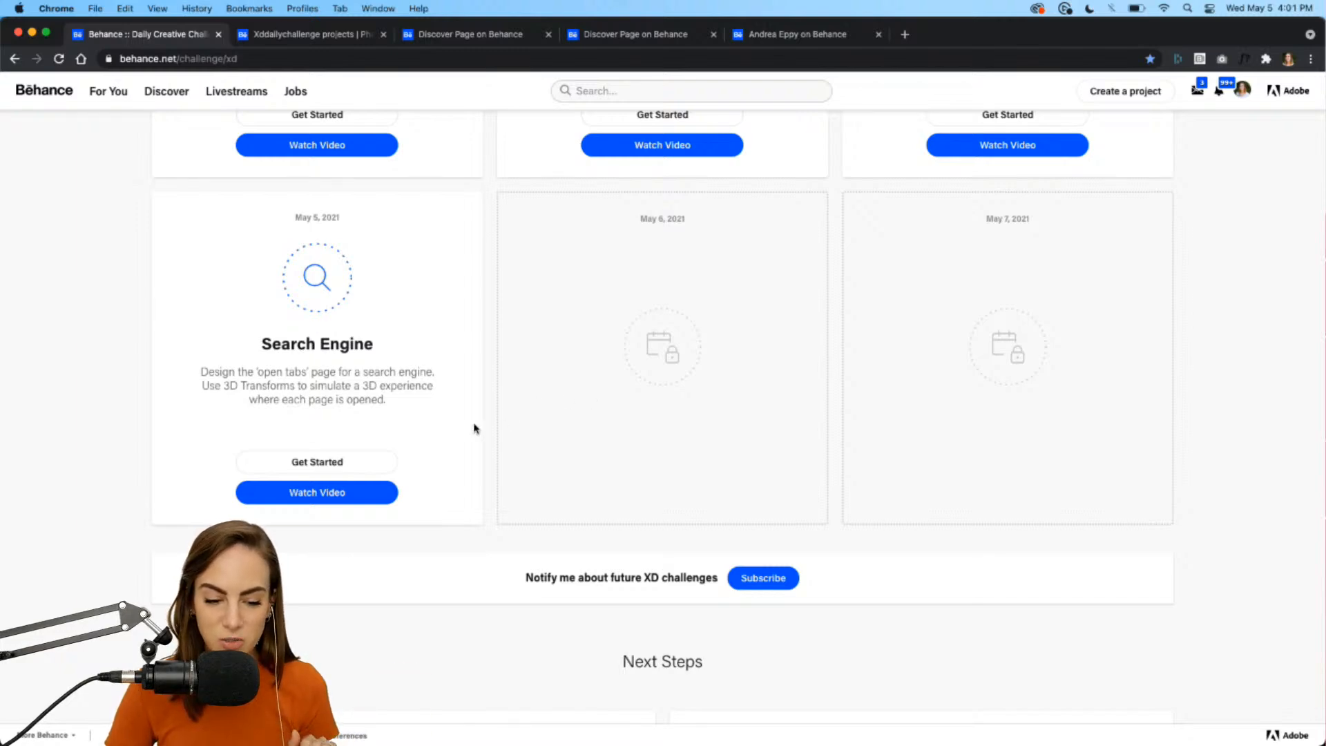
click(320, 470)
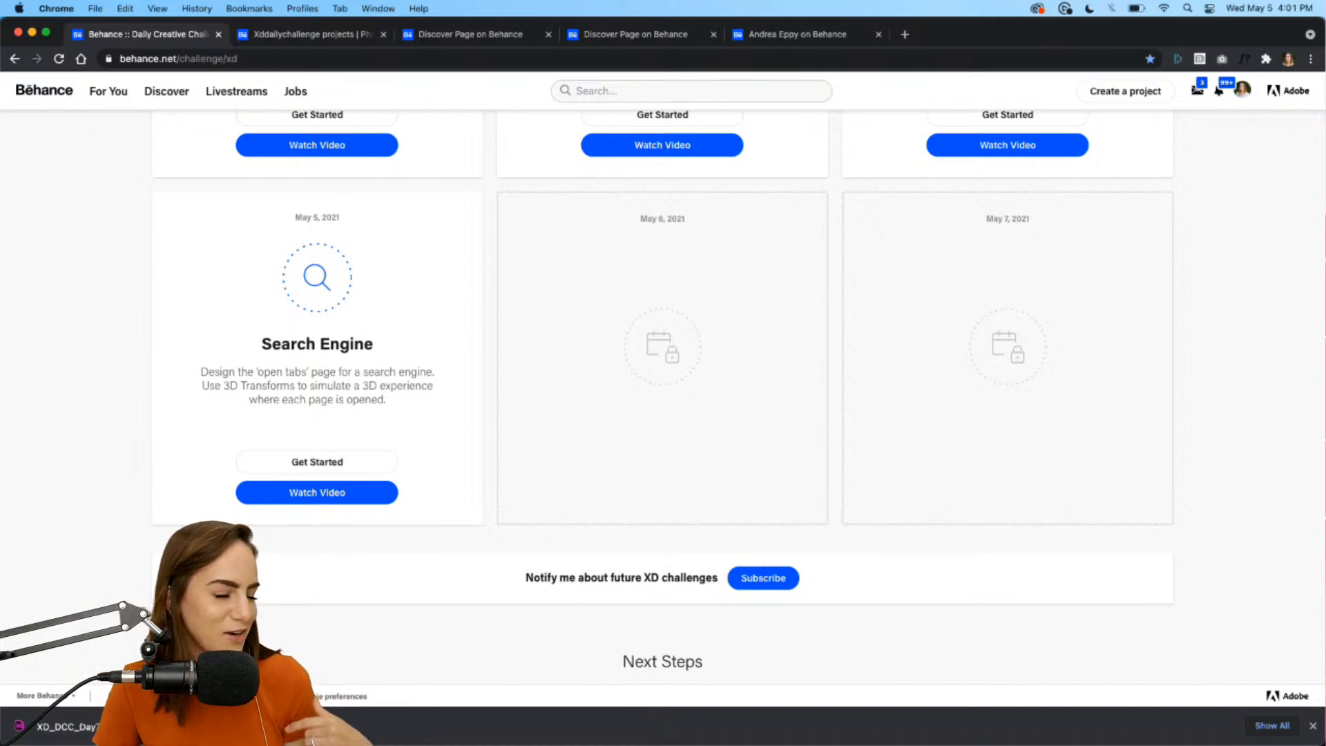
click(1313, 726)
- Switch to Adobe XD with the XD_DCC_Day 7 file and enlarge its window to fill the screen
mouse_move(869, 741)
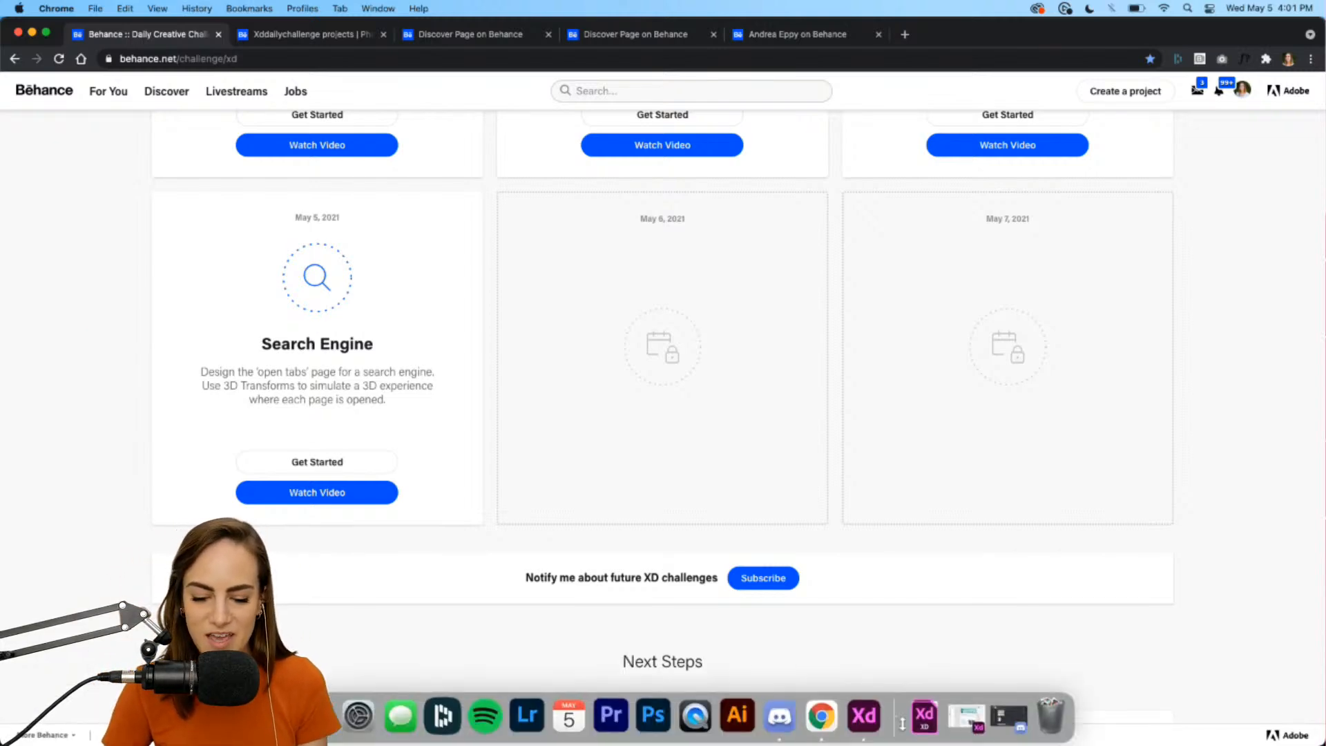
click(865, 716)
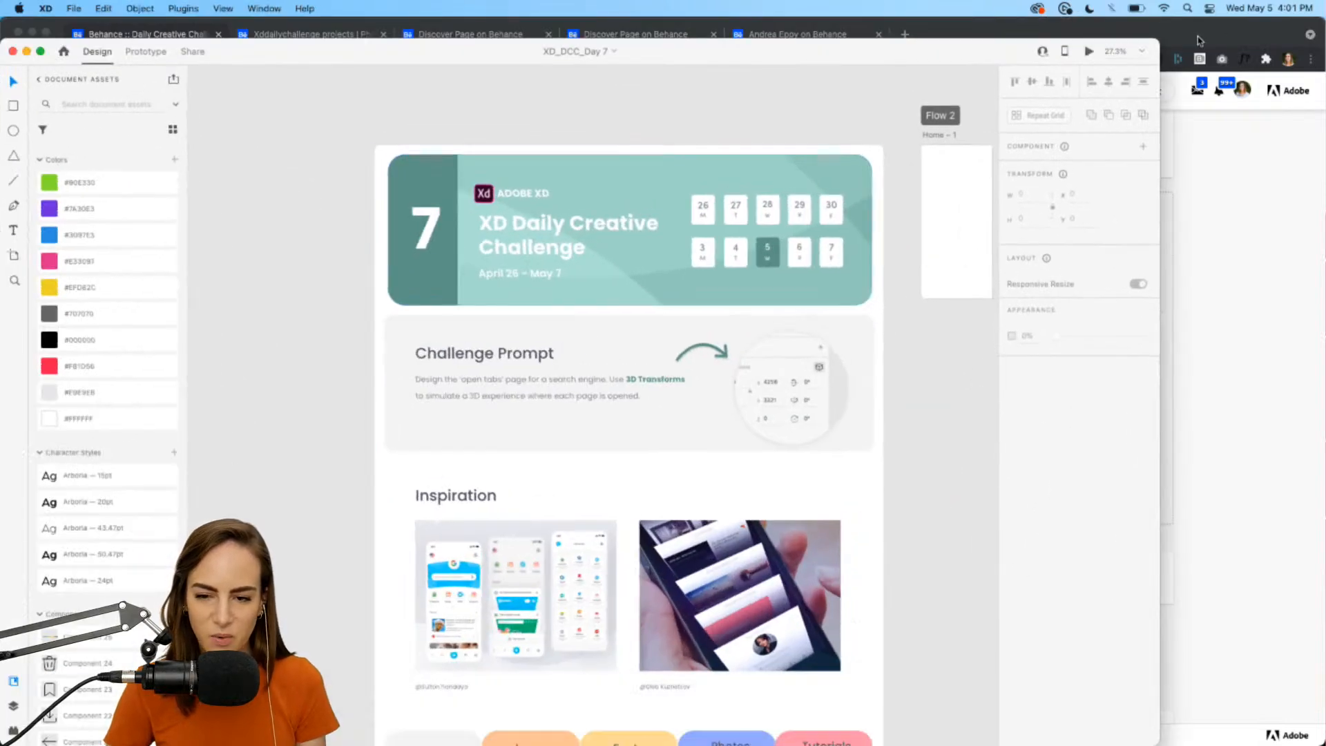
drag(1157, 43, 1322, 20)
scroll(559, 415, left, 1)
scroll(560, 414, down, 1)
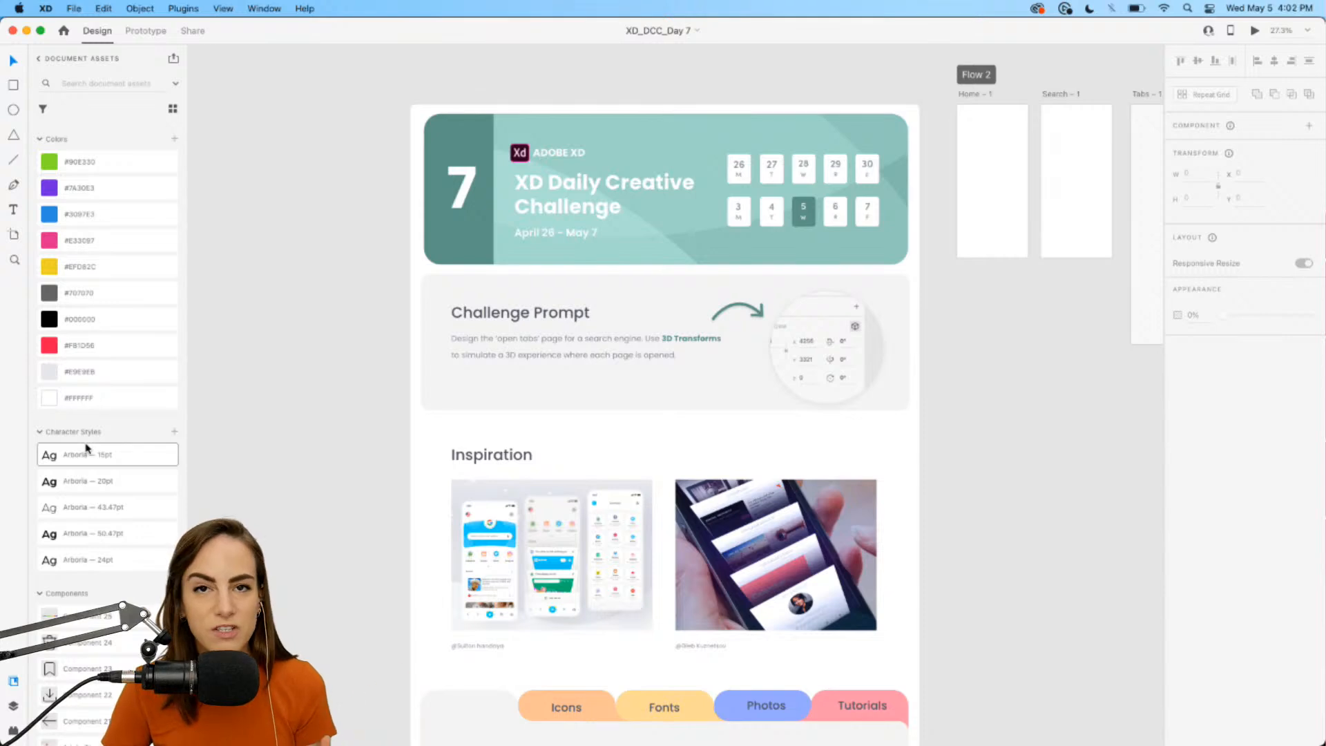
- Find the finished Flow 1 artboards and launch the prototype preview from the Home artboard
mouse_move(86, 447)
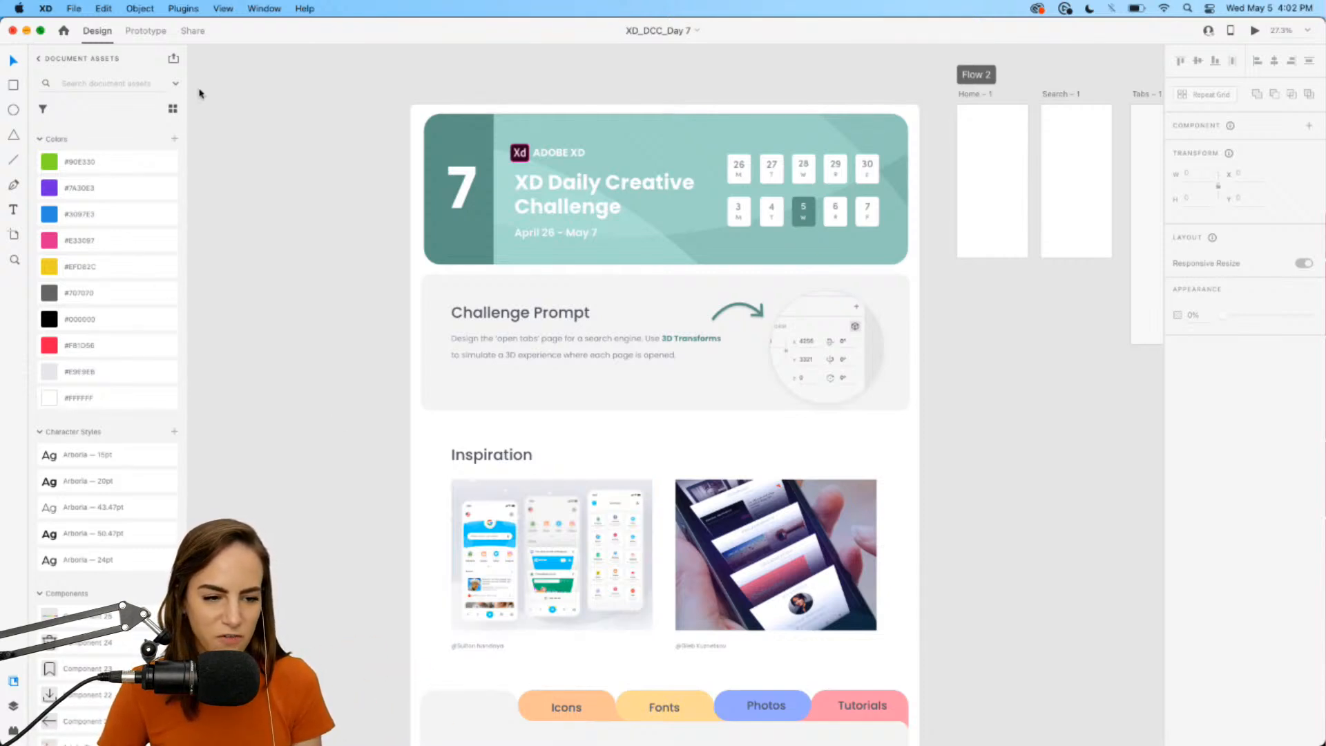
scroll(786, 336, right, 13)
scroll(768, 276, up, 5)
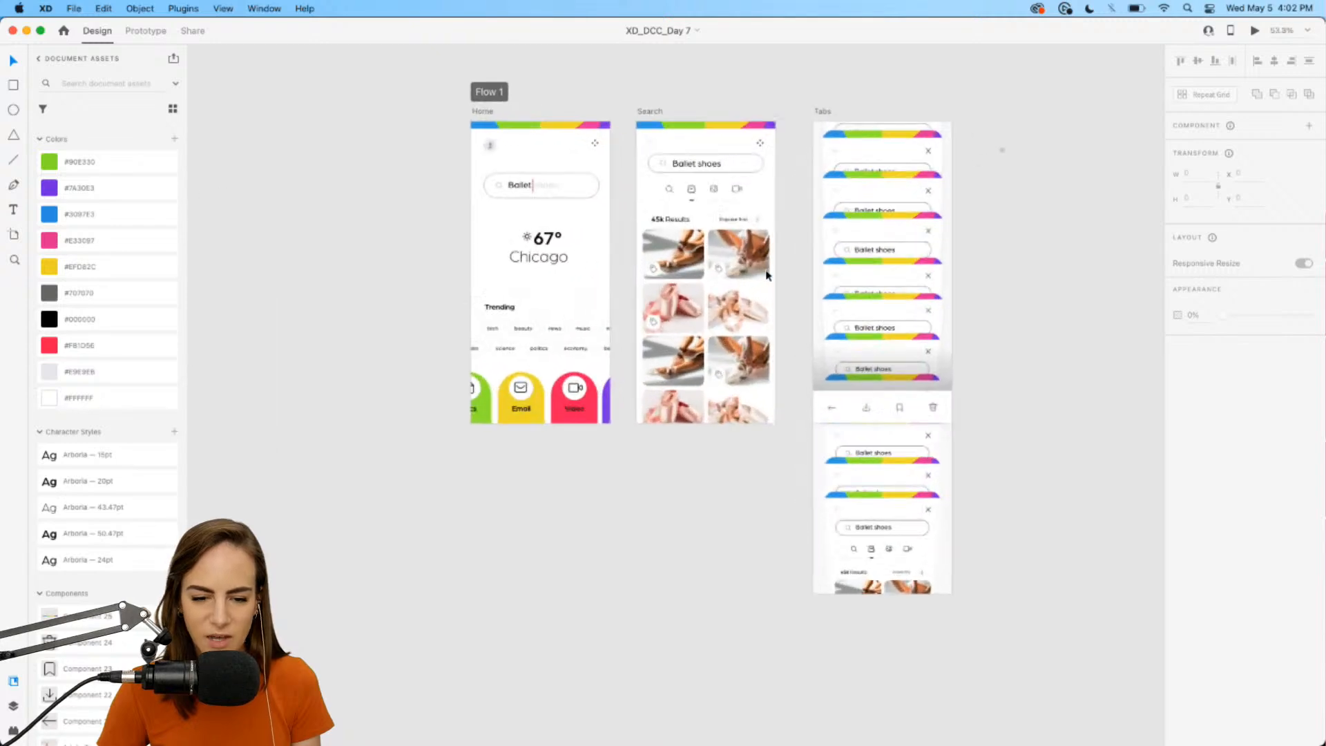
scroll(767, 275, up, 4)
click(504, 250)
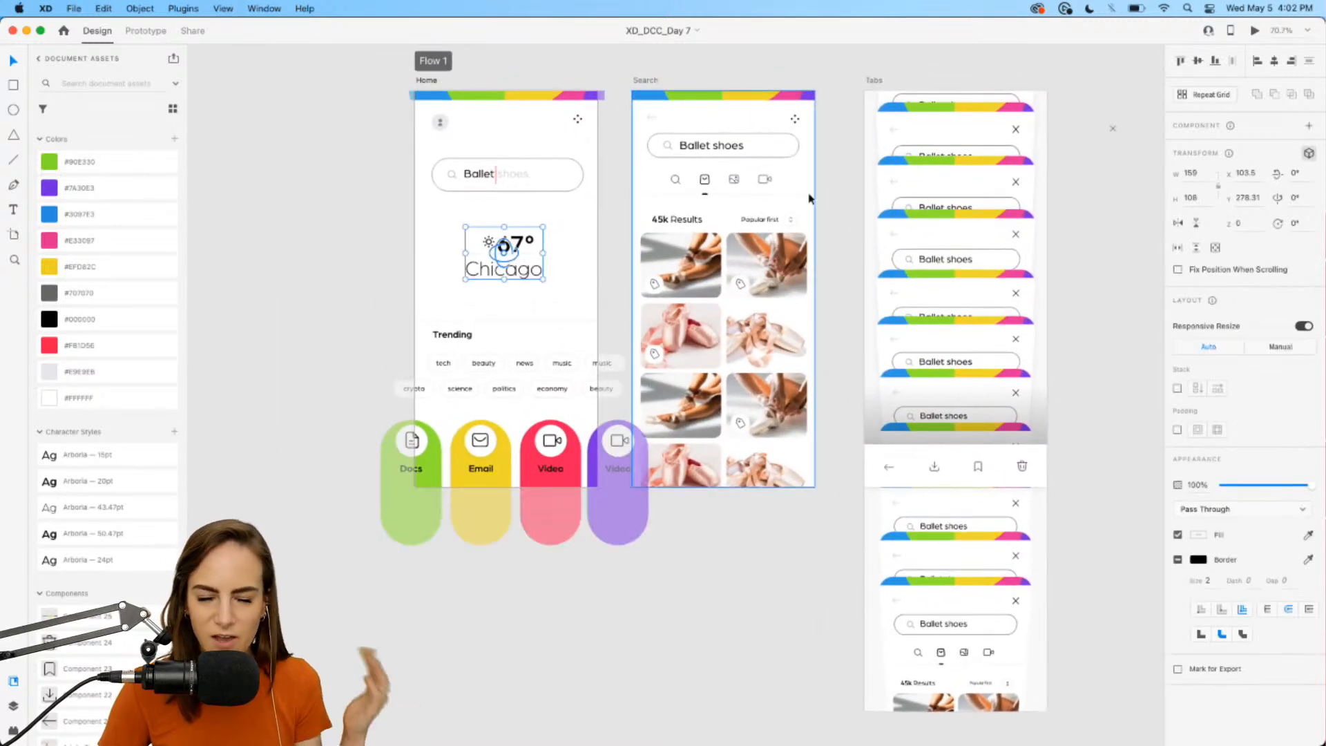
click(1255, 32)
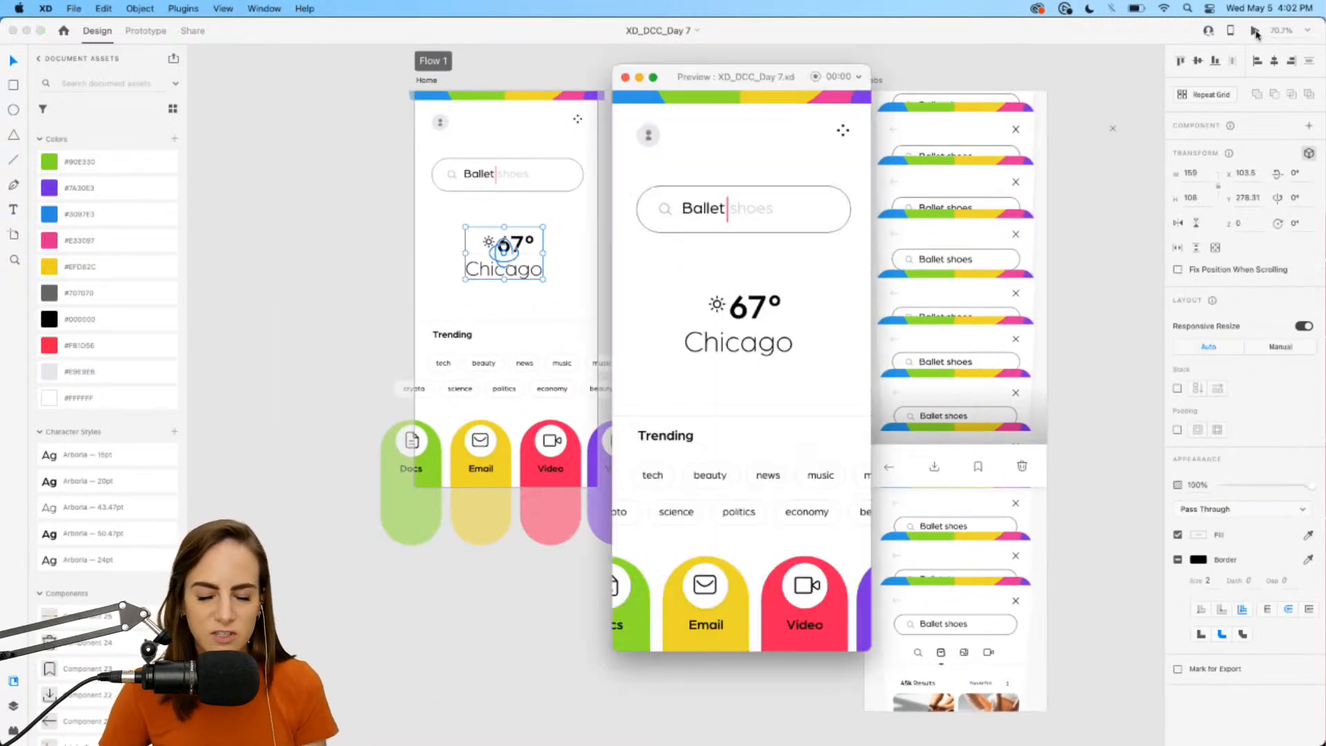
scroll(506, 344, down, 10)
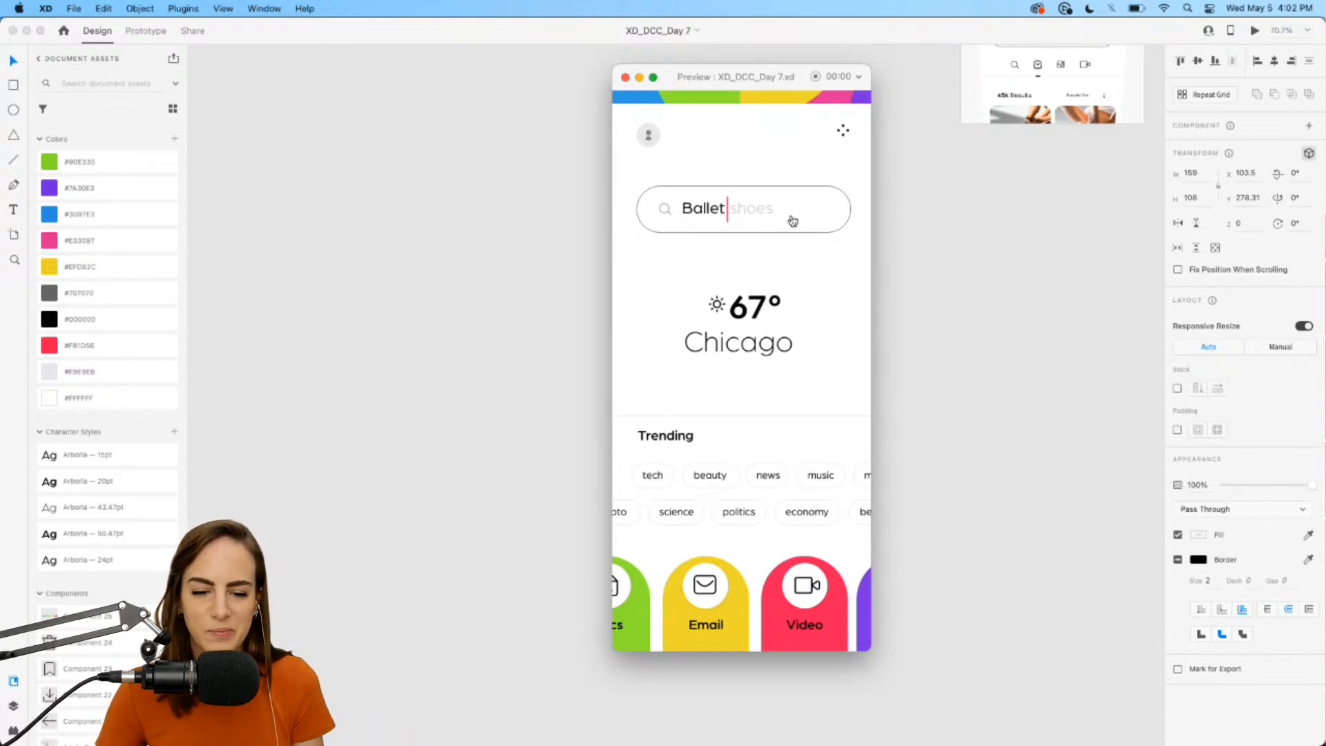
- Walk through the preview from the Ballet shoes search to the open tabs page, browse the tabs, reopen one and close the preview
click(763, 218)
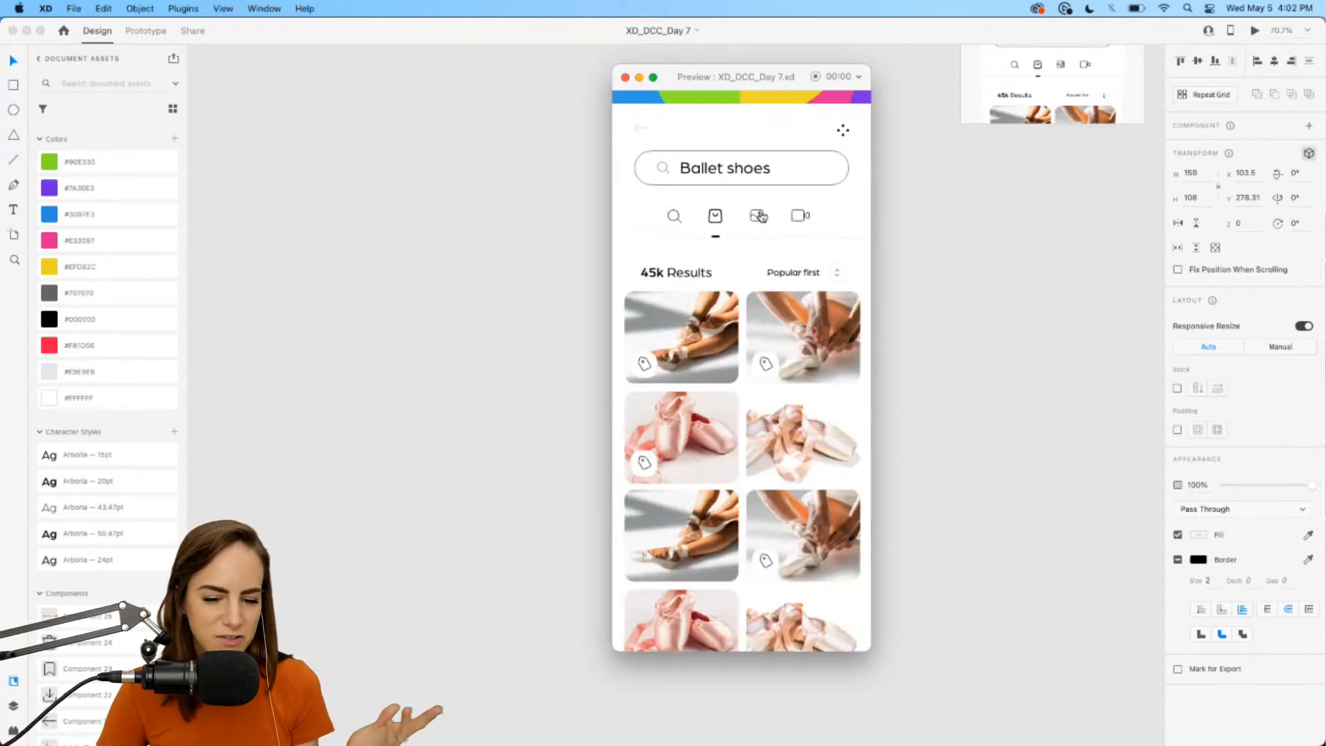
click(810, 183)
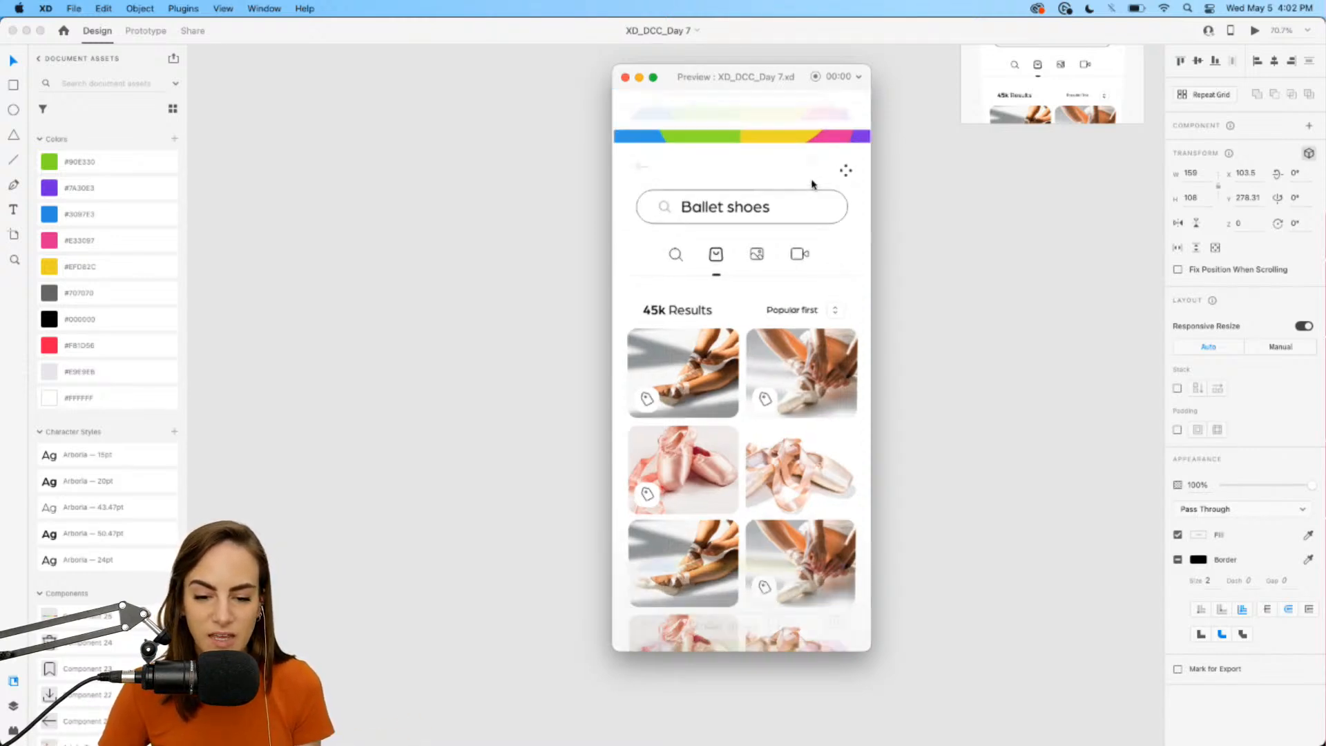
scroll(812, 185, down, 5)
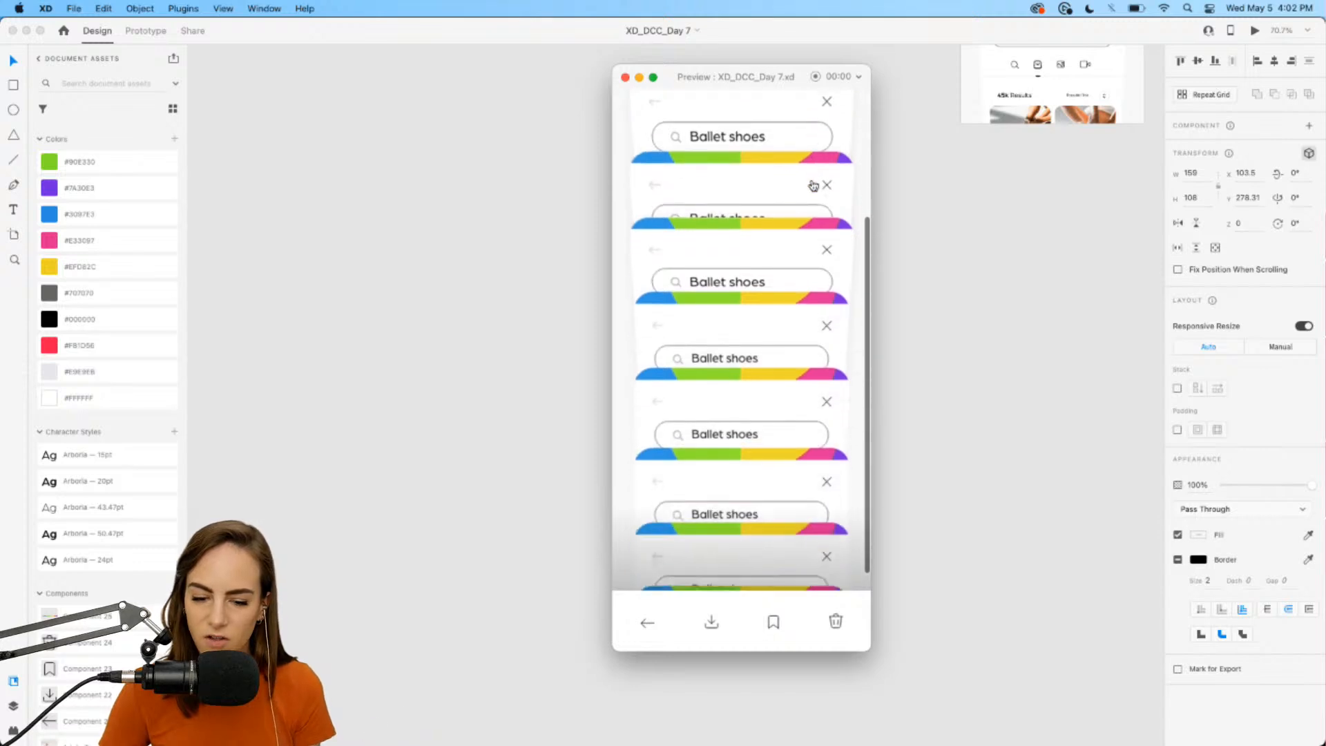
scroll(813, 185, down, 5)
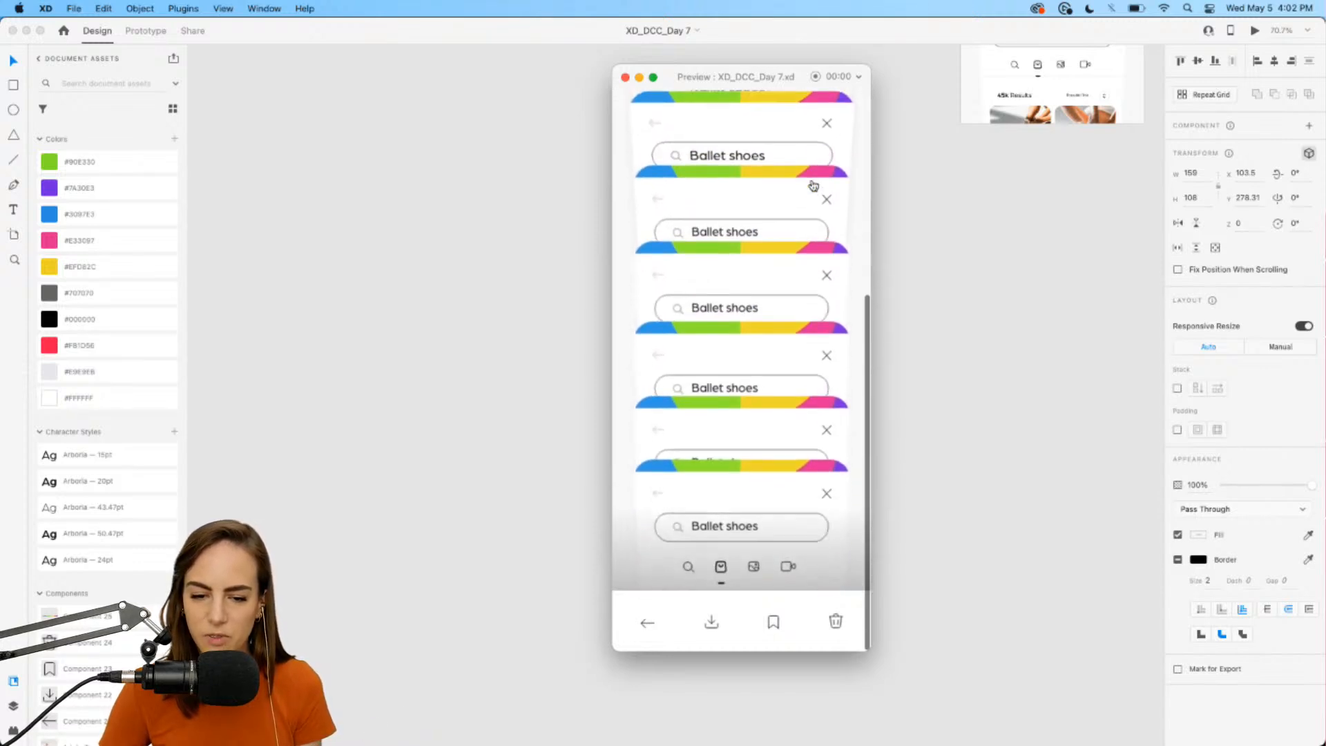
scroll(814, 183, up, 10)
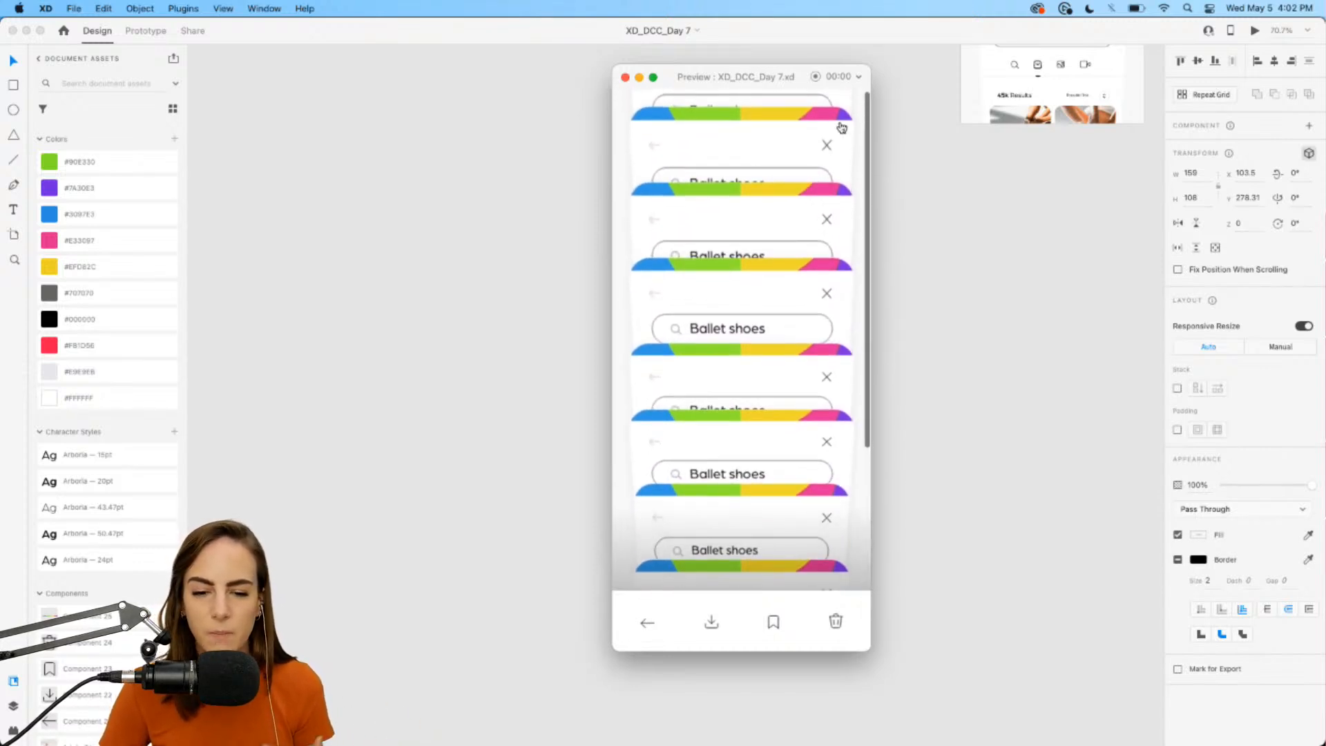
scroll(830, 434, down, 3)
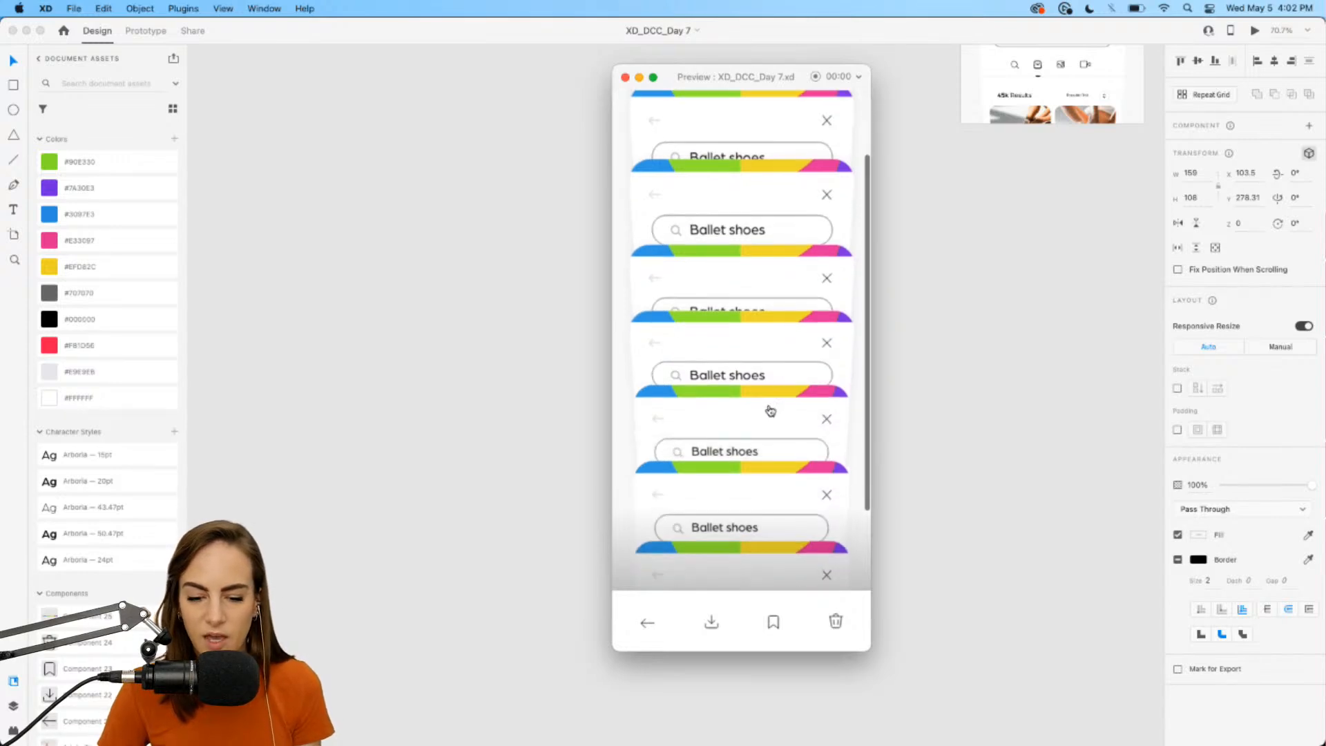
click(770, 409)
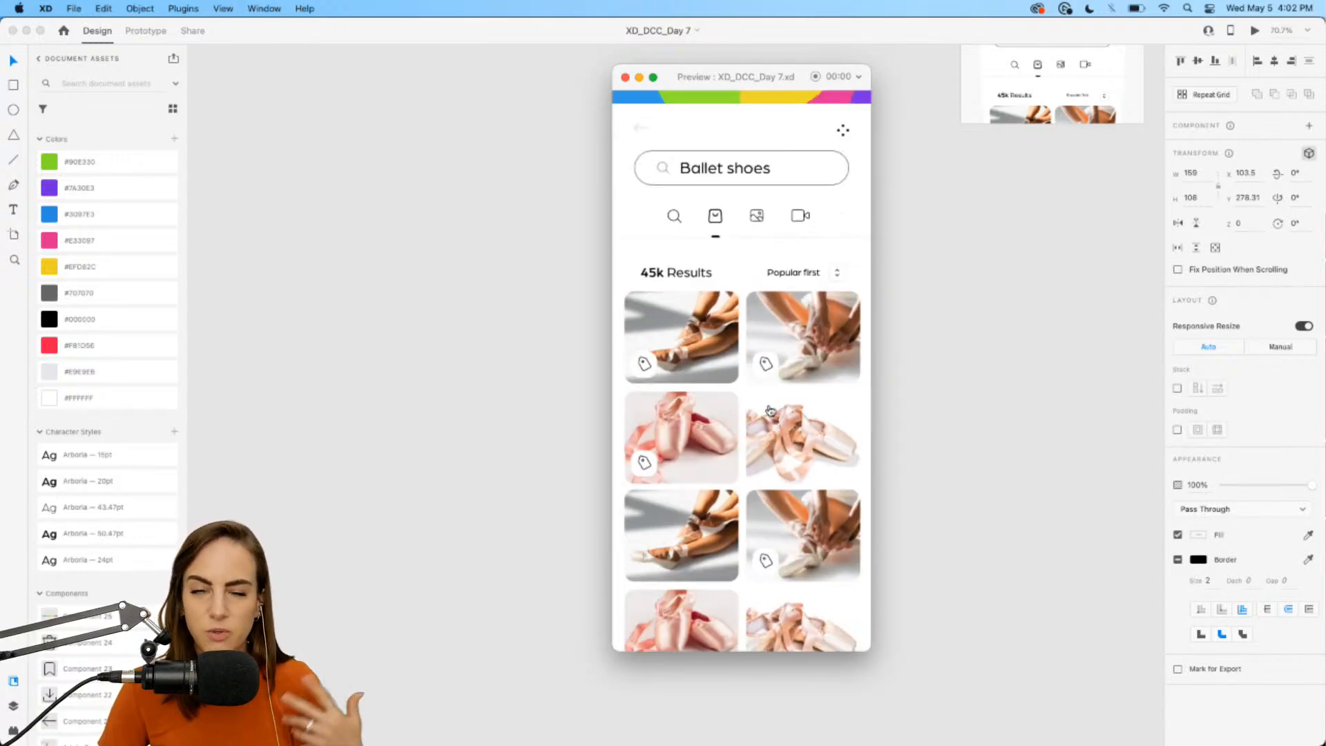
click(625, 78)
- Look over the blank Flow 2 artboards and the Challenge Prompt, and minimize the Adobe XD window
scroll(660, 313, up, 10)
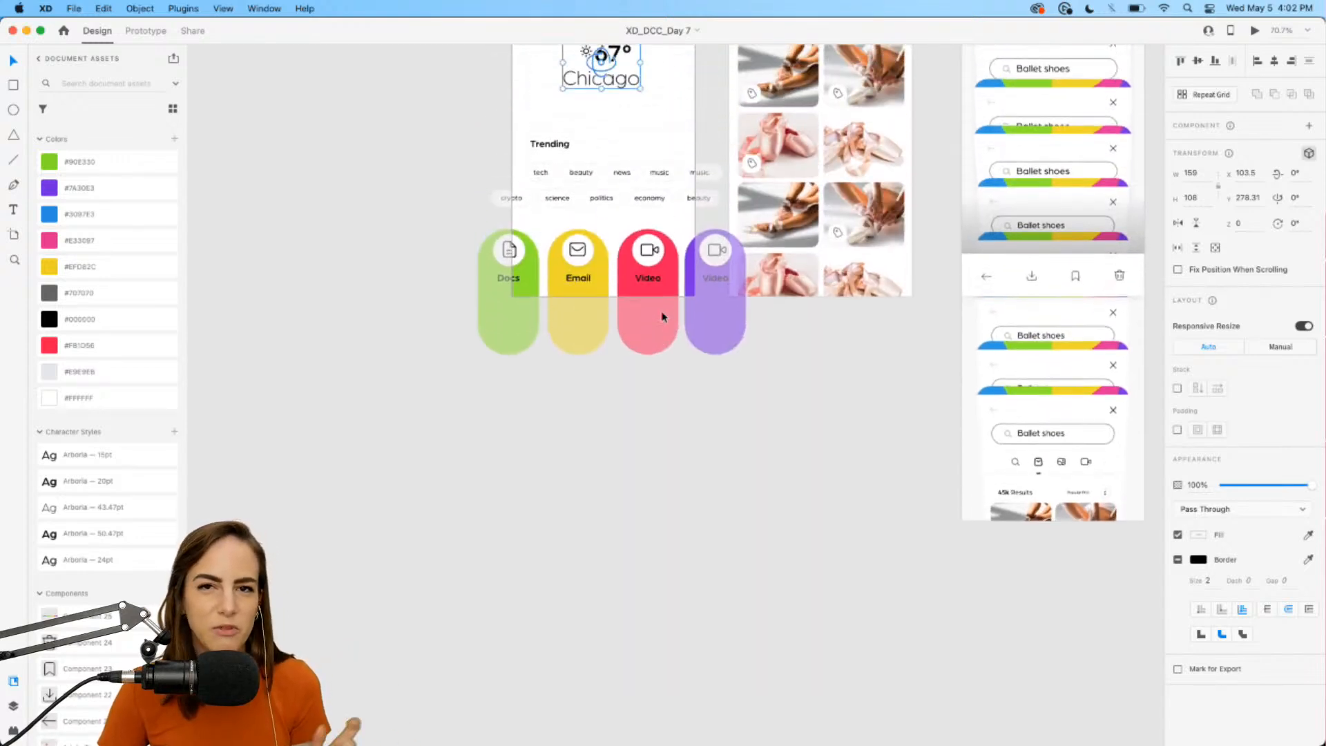
scroll(662, 316, down, 5)
scroll(660, 319, left, 15)
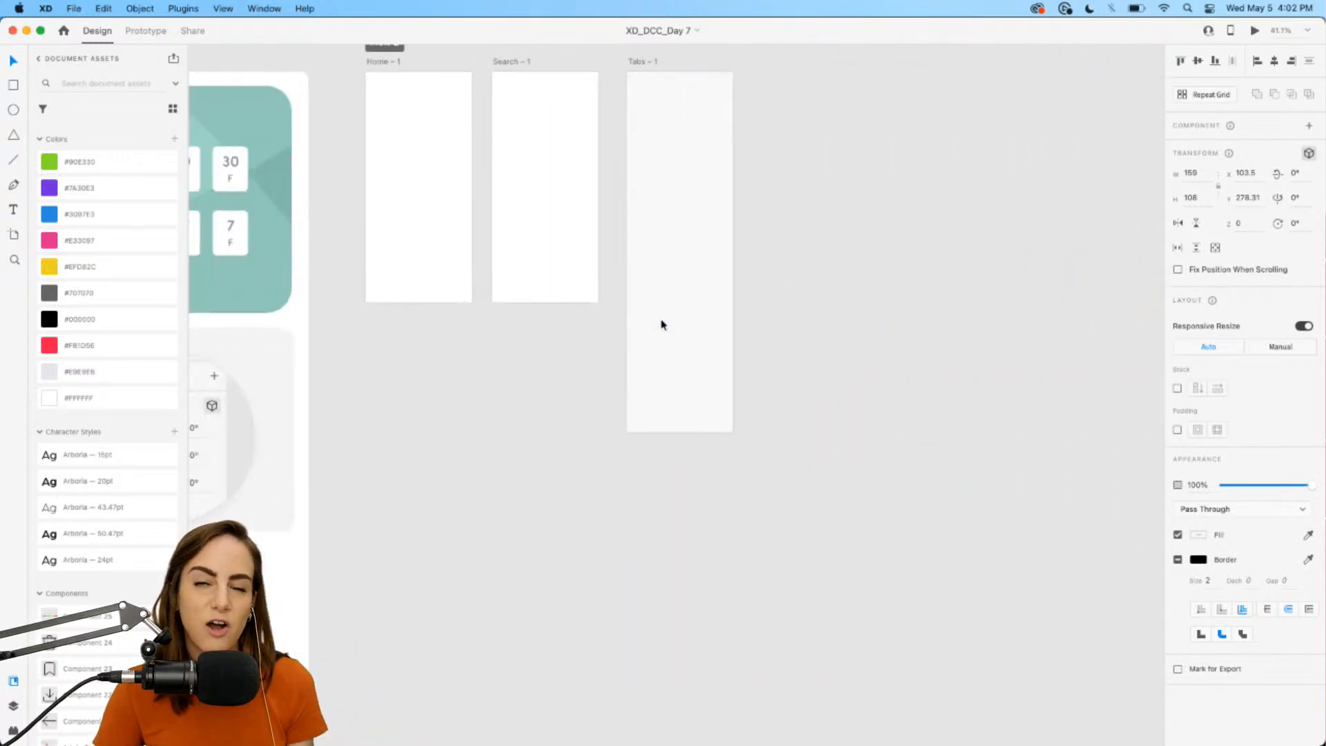
scroll(661, 324, left, 5)
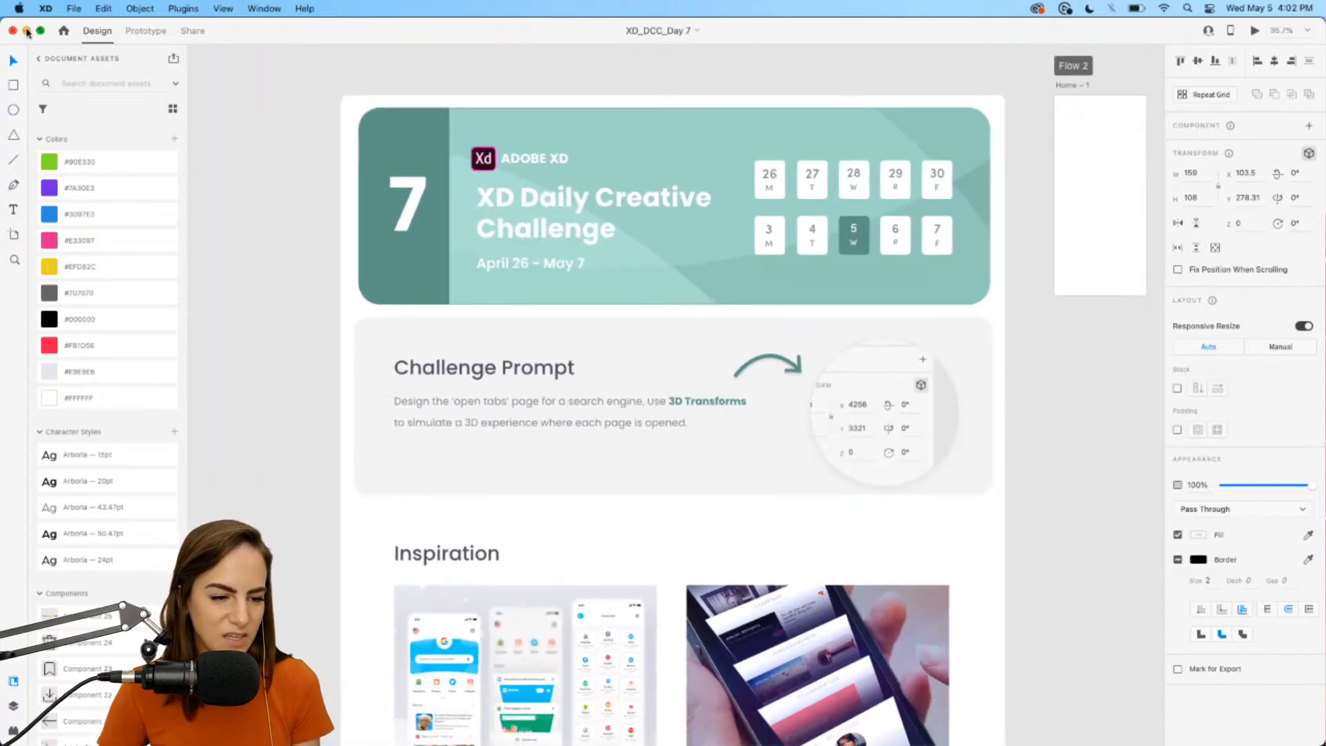
key(super+m)
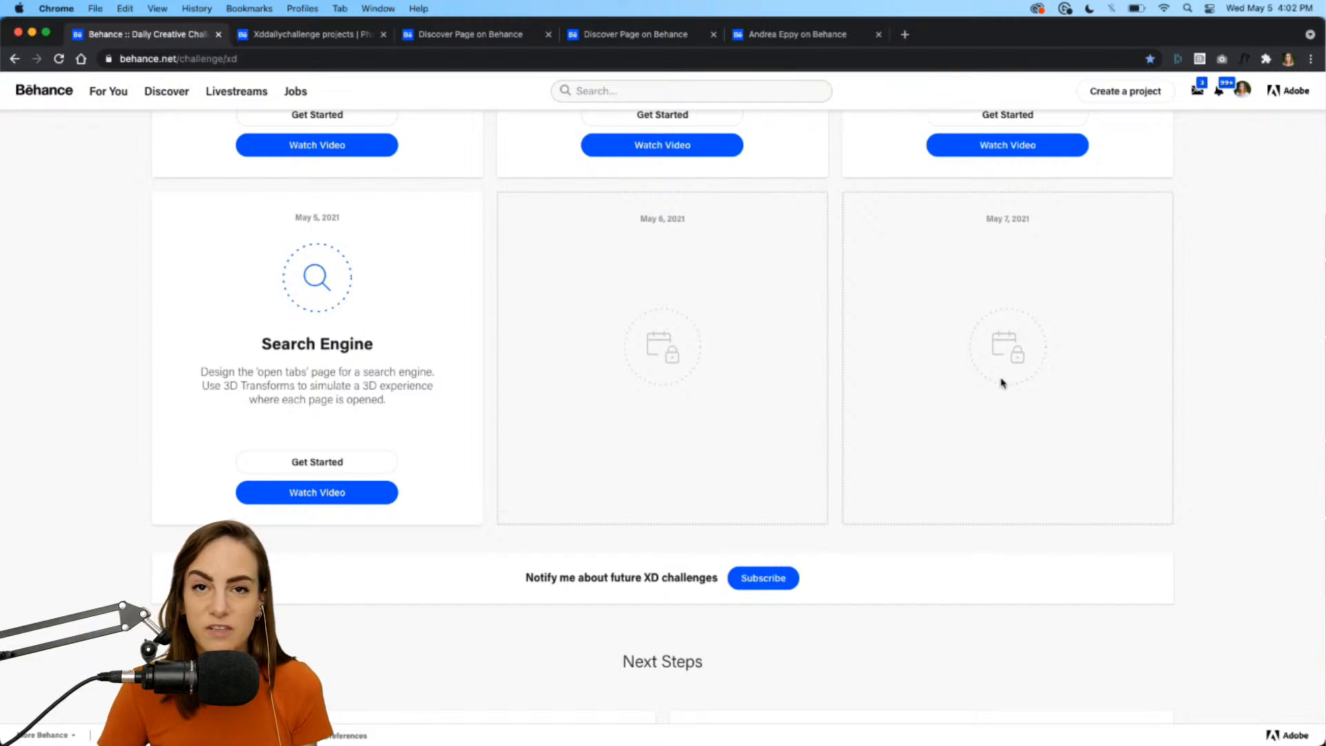
- Switch to Discord and watch the Coffee House prototype video in the challenge channel in full screen, returning to the channel
scroll(1003, 382, up, 15)
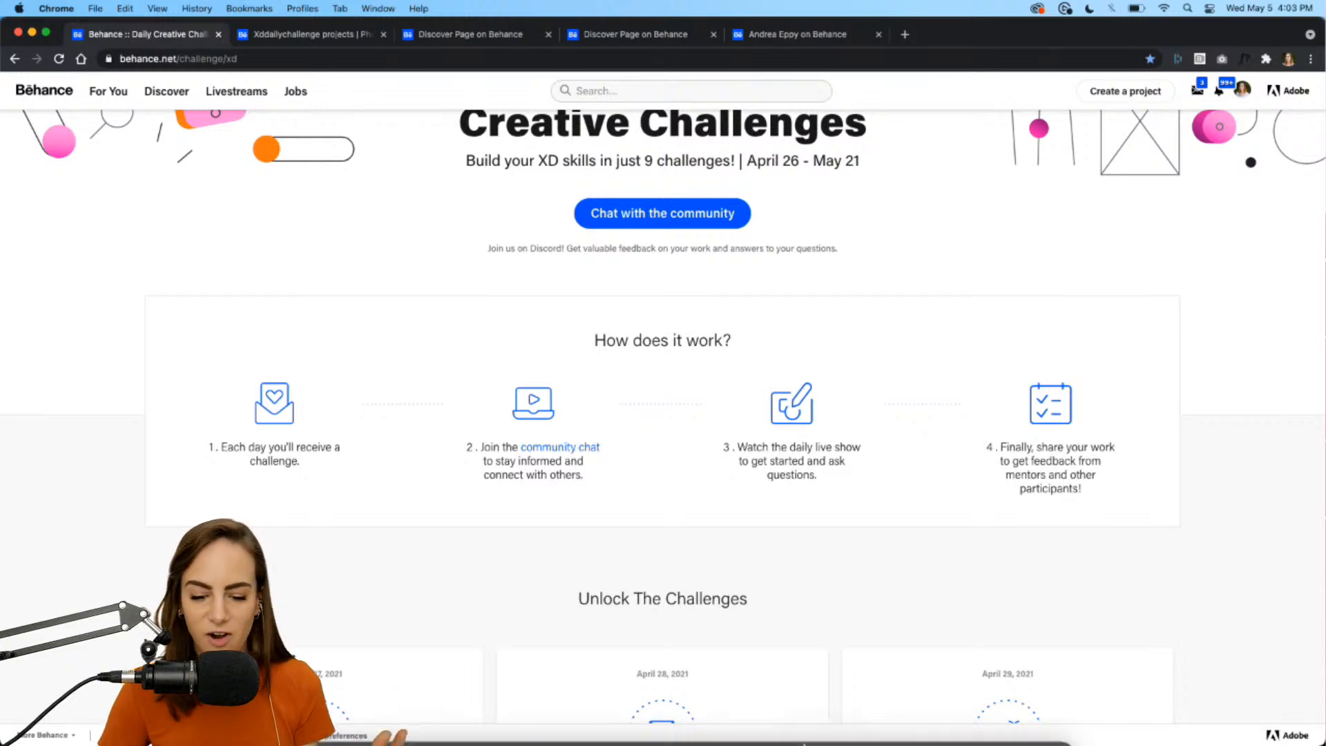
mouse_move(779, 733)
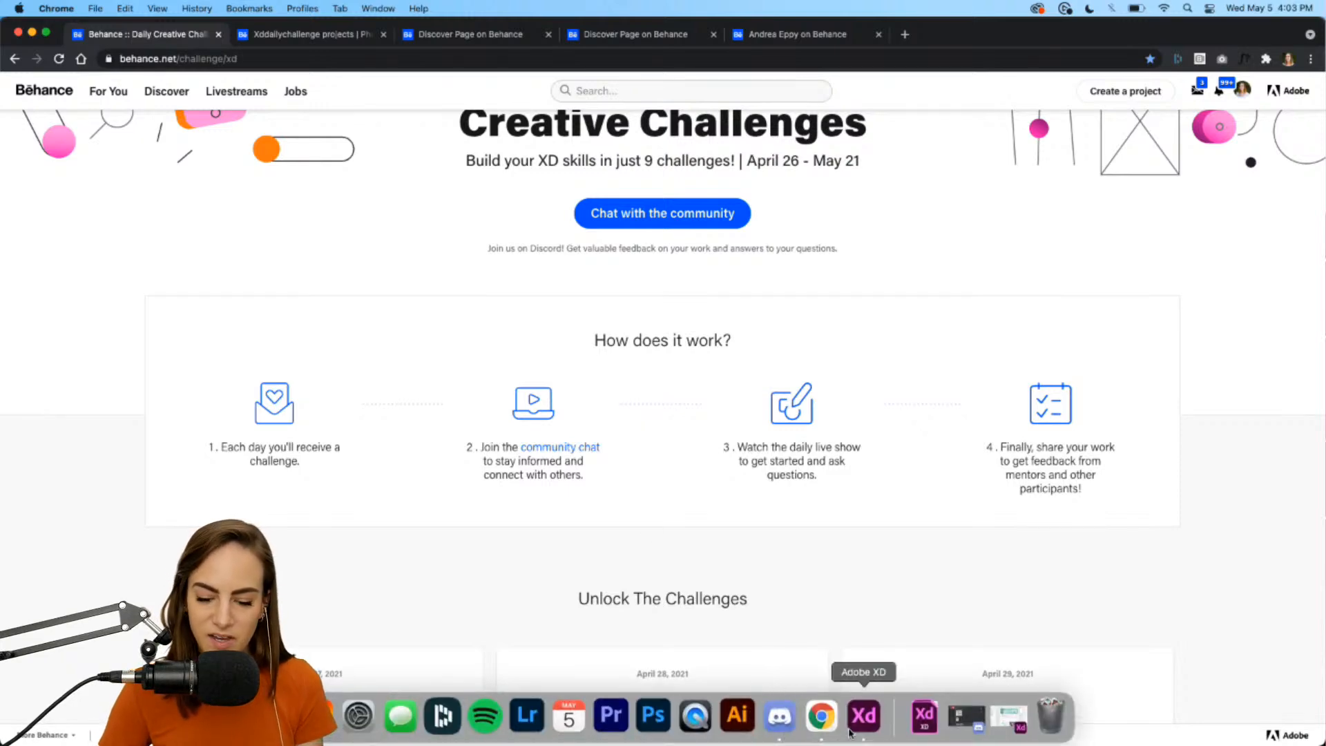
click(779, 716)
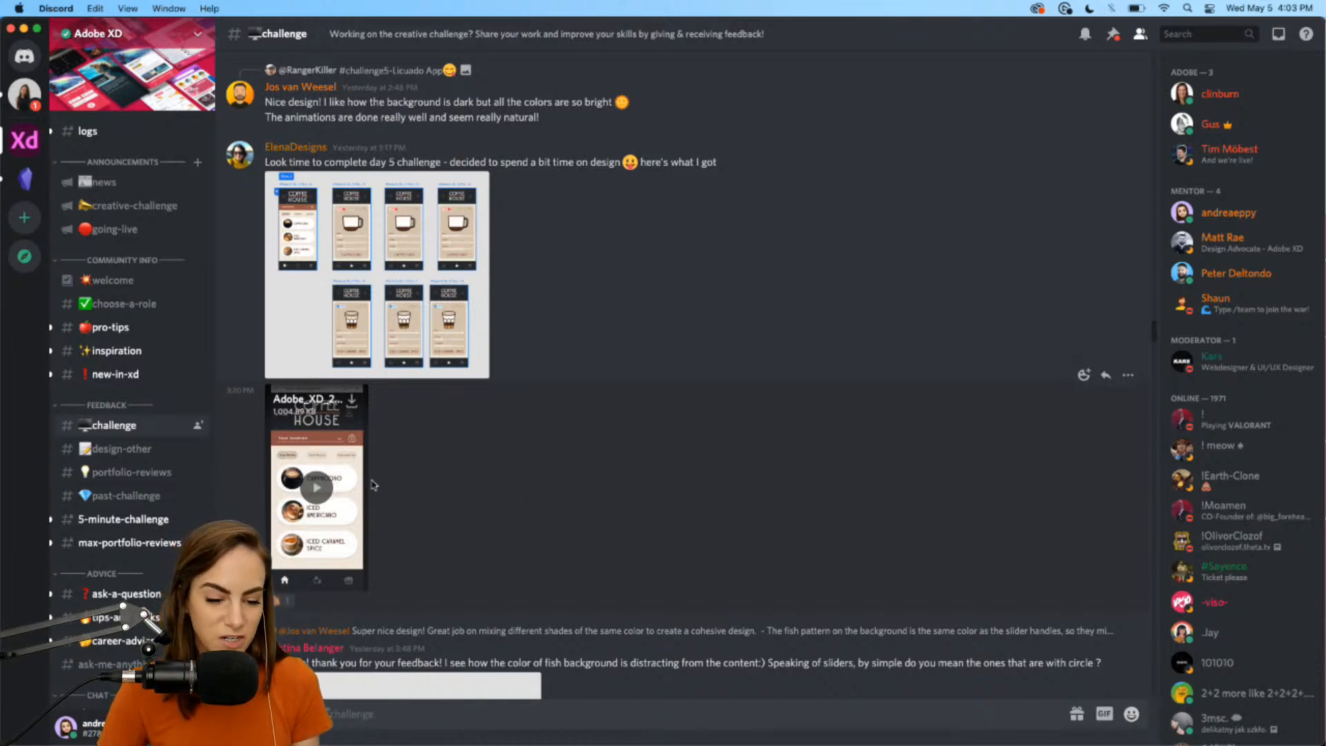
click(319, 489)
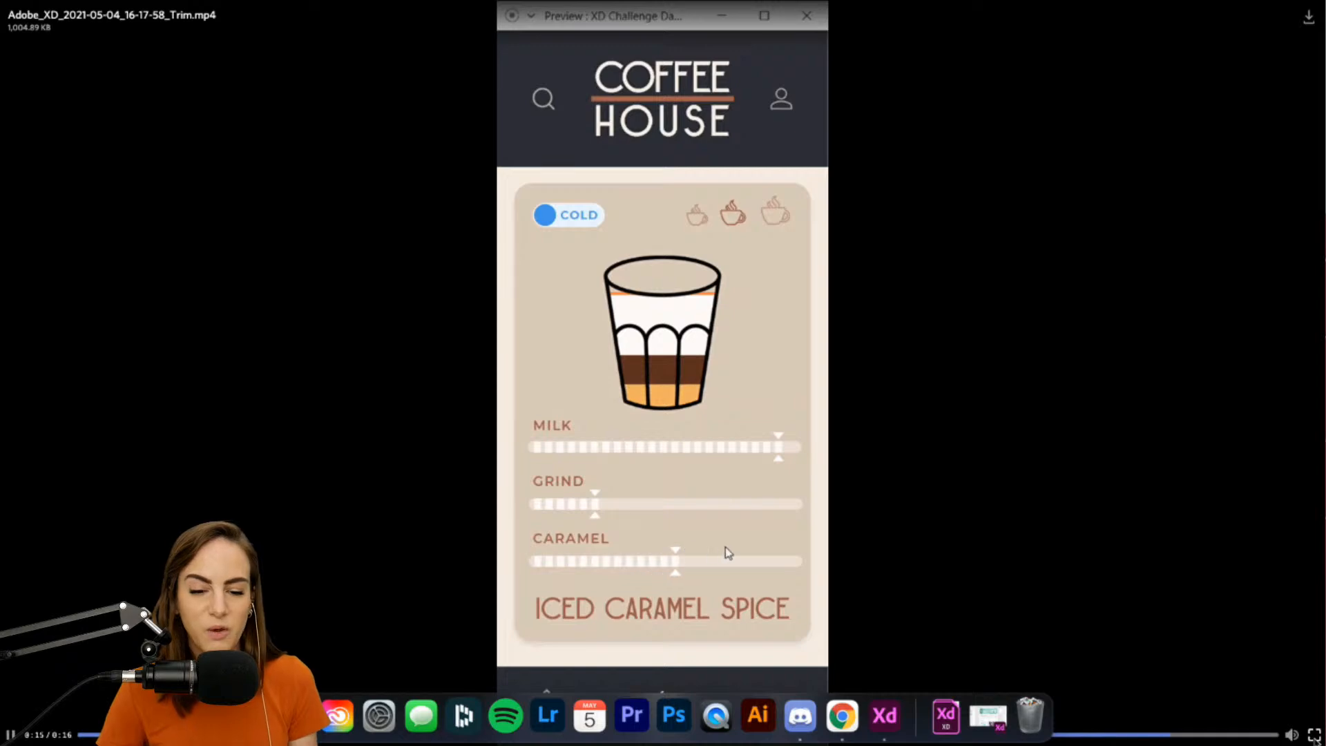
click(1314, 737)
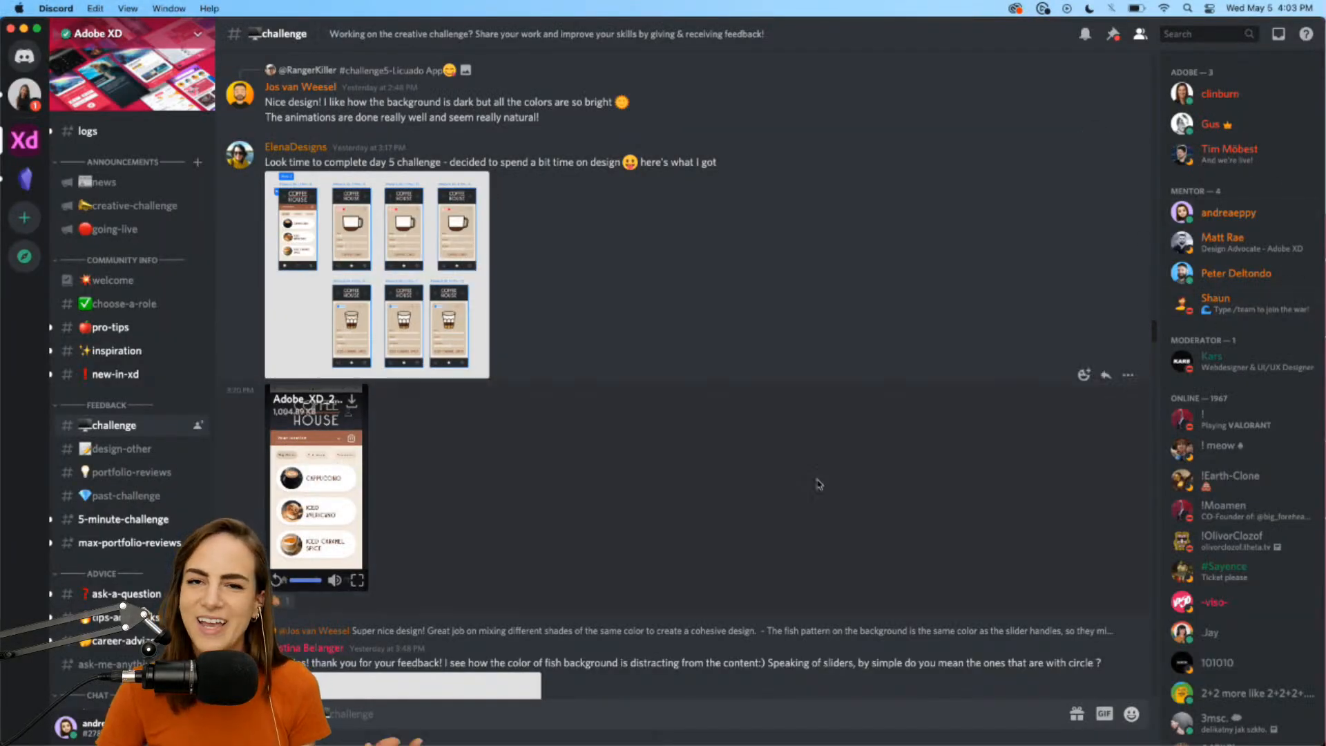
- Skim the remaining submissions in the Discord challenge channel and switch back to the Day 7 document in Adobe XD
scroll(818, 484, down, 20)
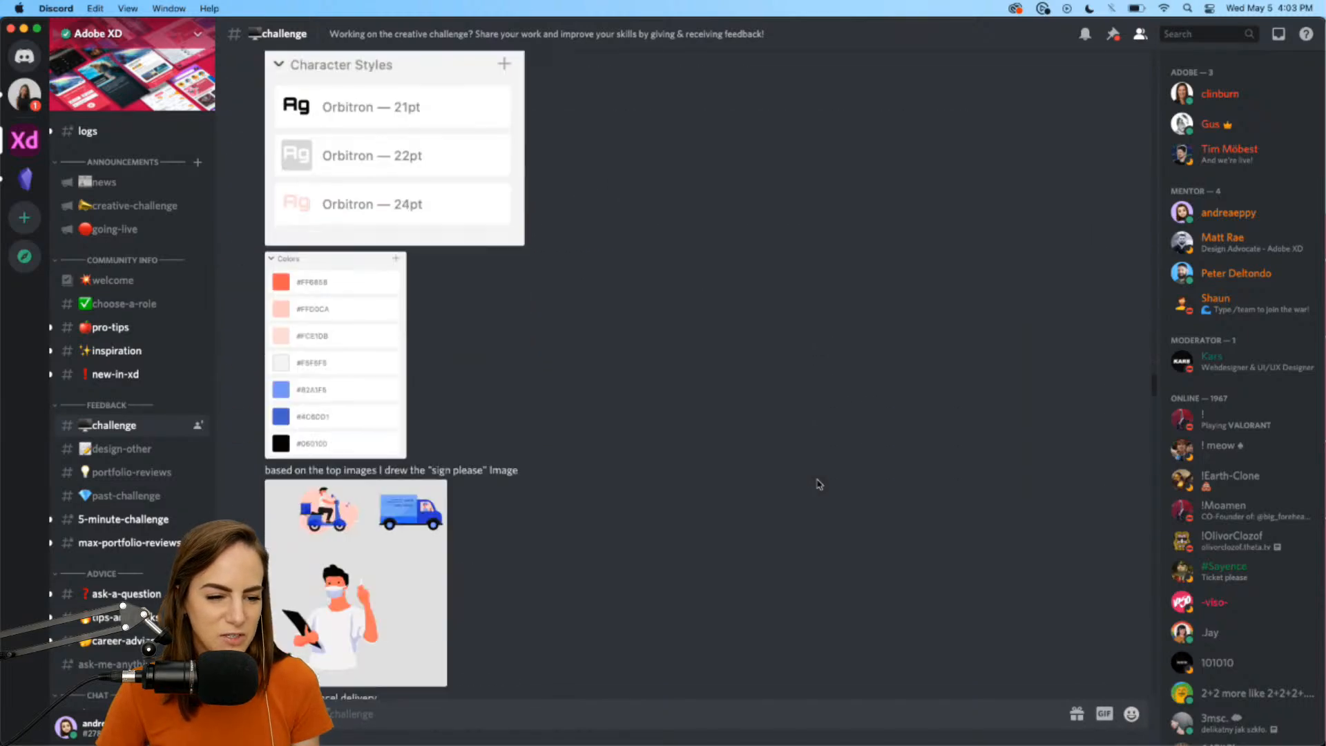
click(24, 29)
click(849, 300)
scroll(850, 299, up, 4)
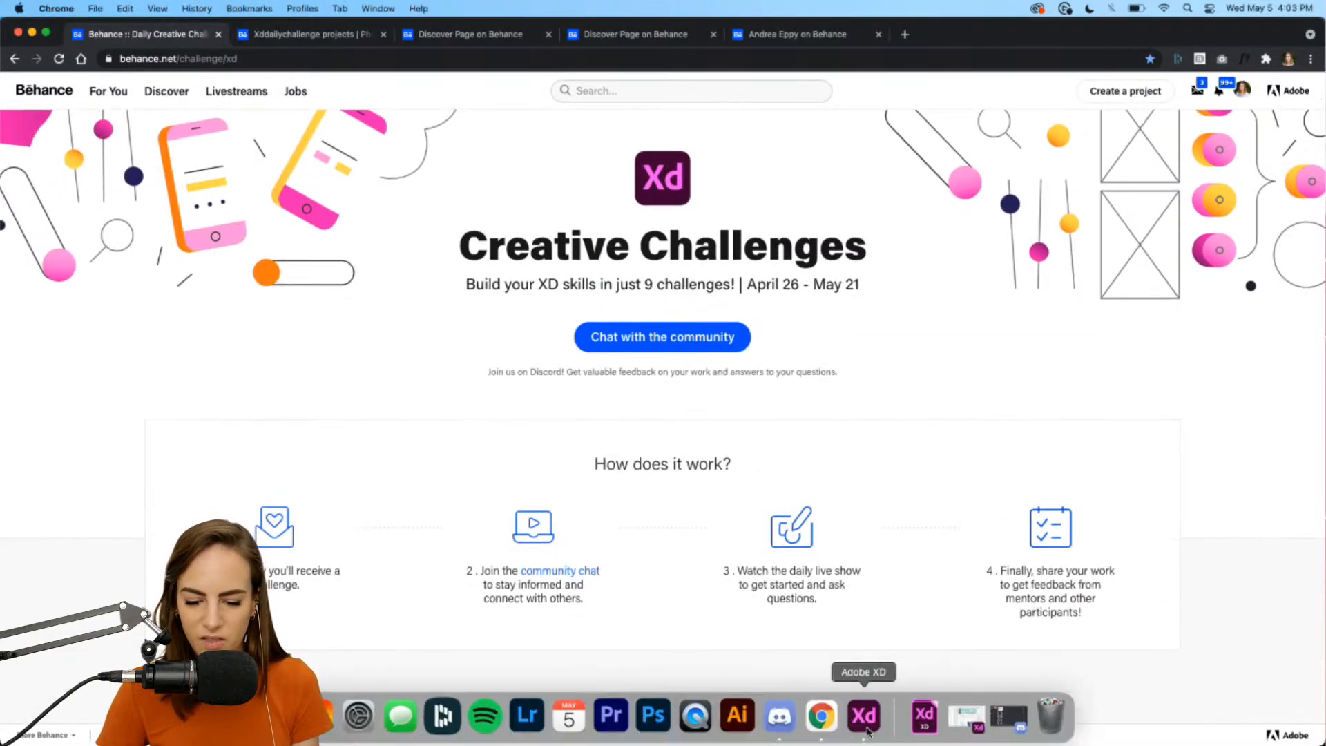
click(863, 715)
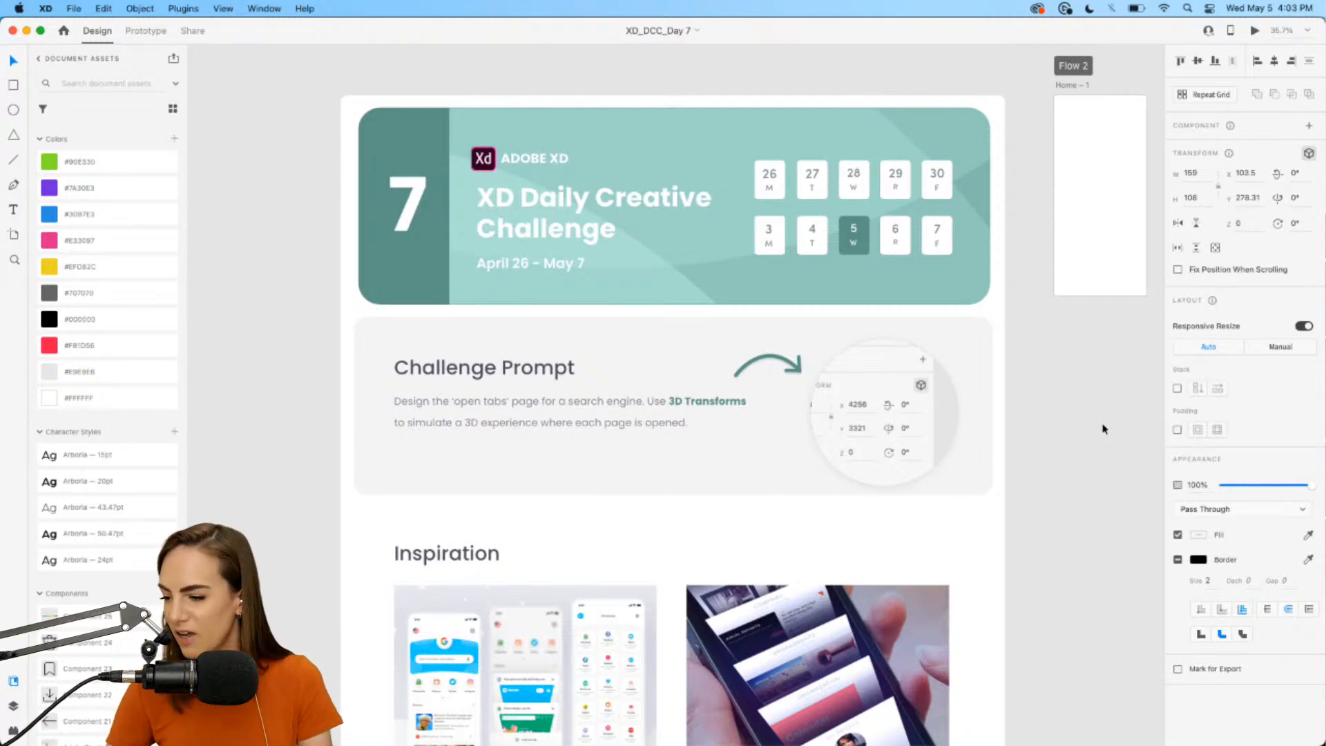
- Examine the Challenge Prompt text about 3D Transforms and the arrow pointing to the circular settings illustration
scroll(1103, 429, up, 1)
scroll(875, 422, down, 3)
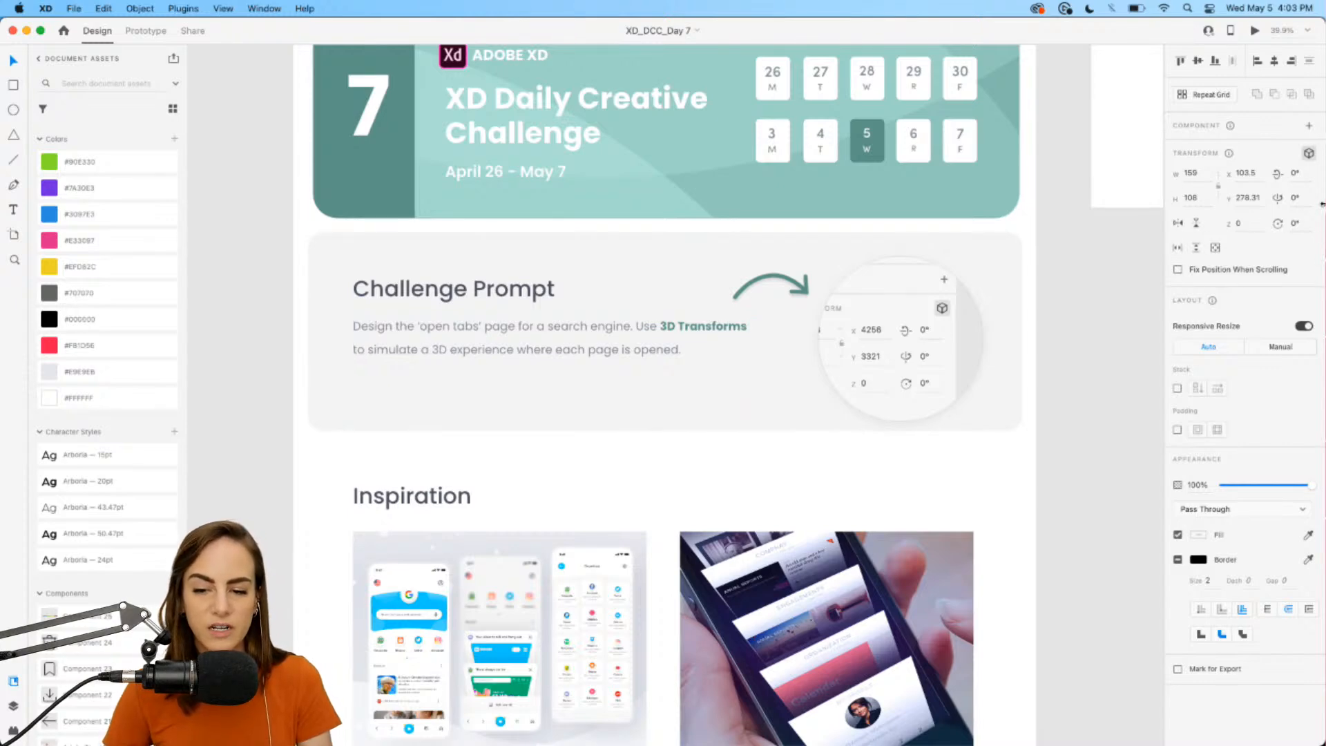
click(960, 346)
scroll(959, 347, up, 3)
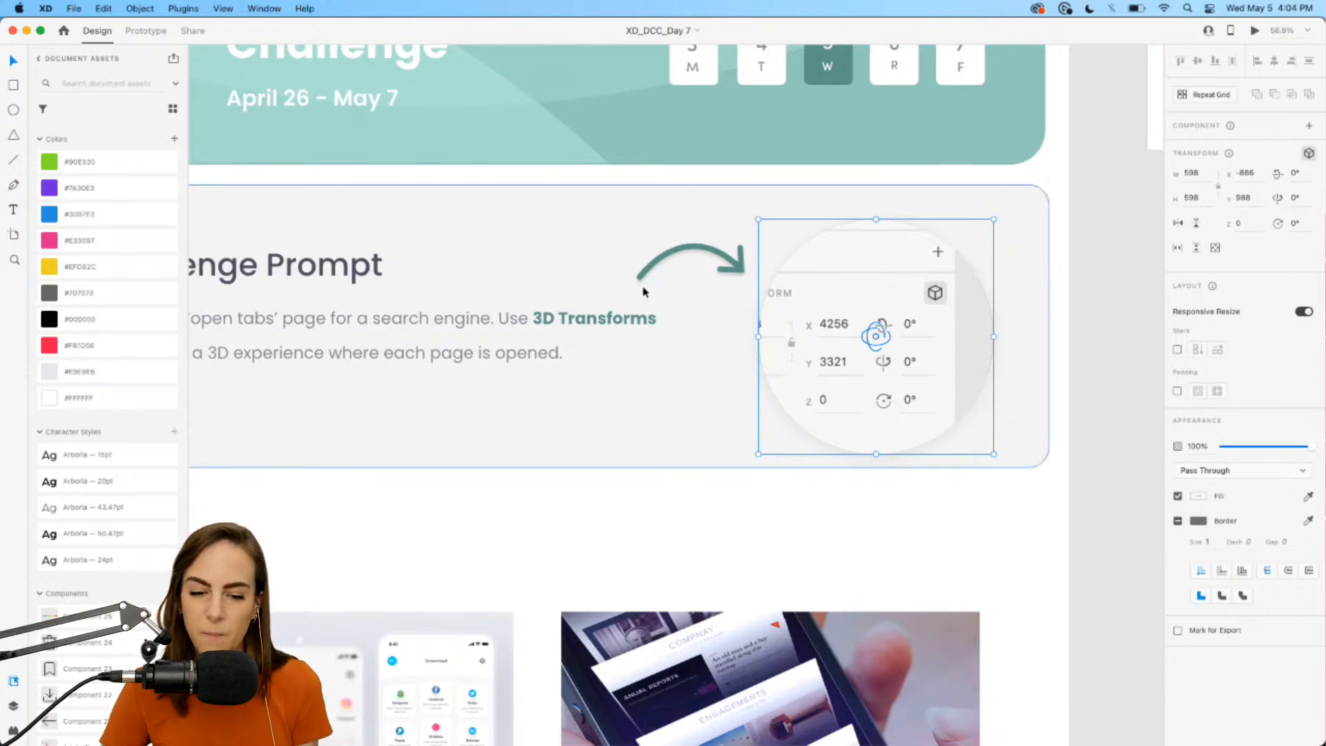
click(584, 327)
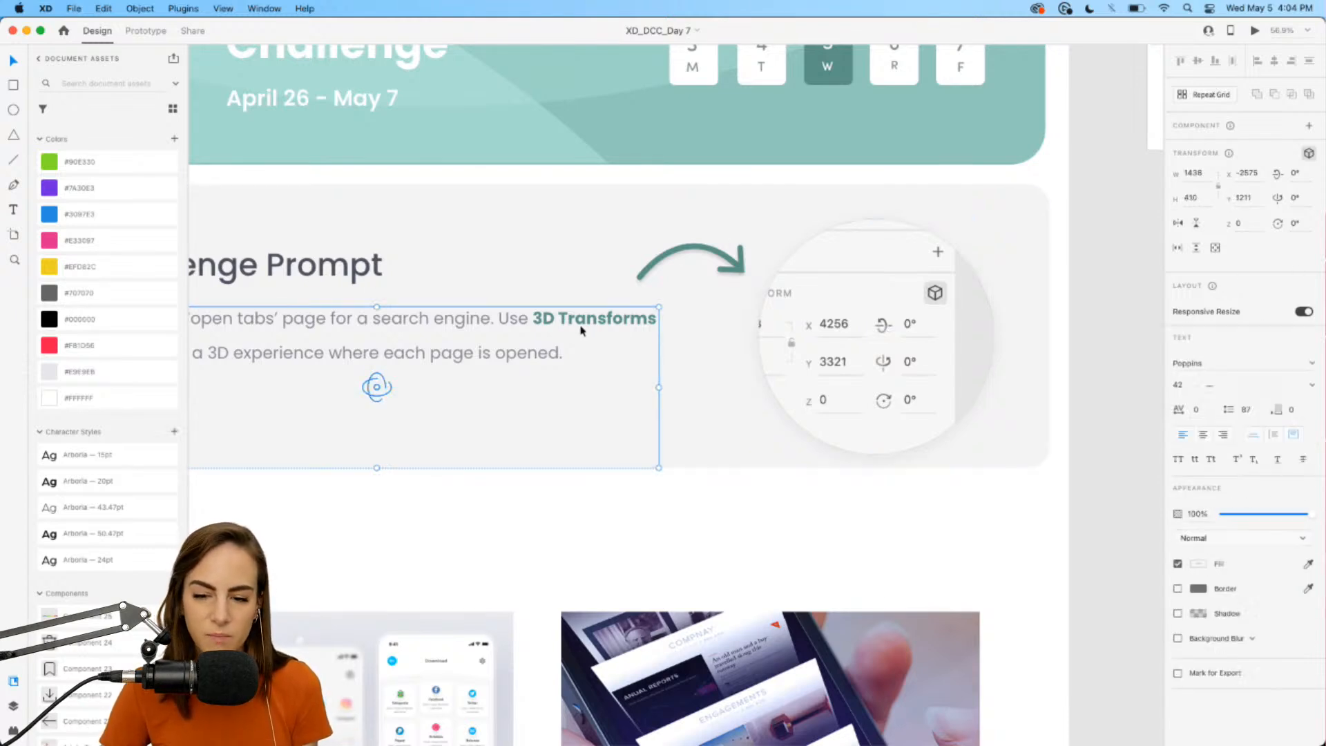
click(729, 259)
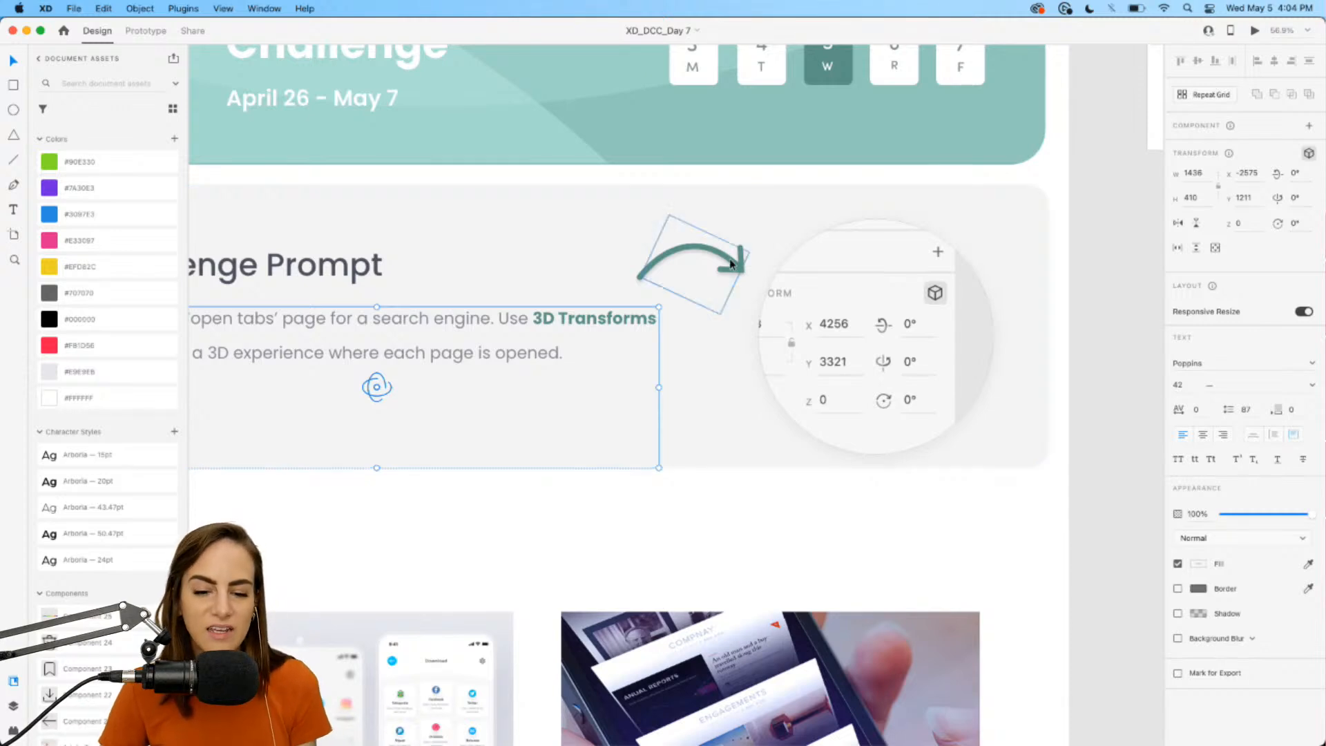
- Select the circular settings illustration in the Challenge Prompt and toggle 3D Transforms off and on twice
click(890, 319)
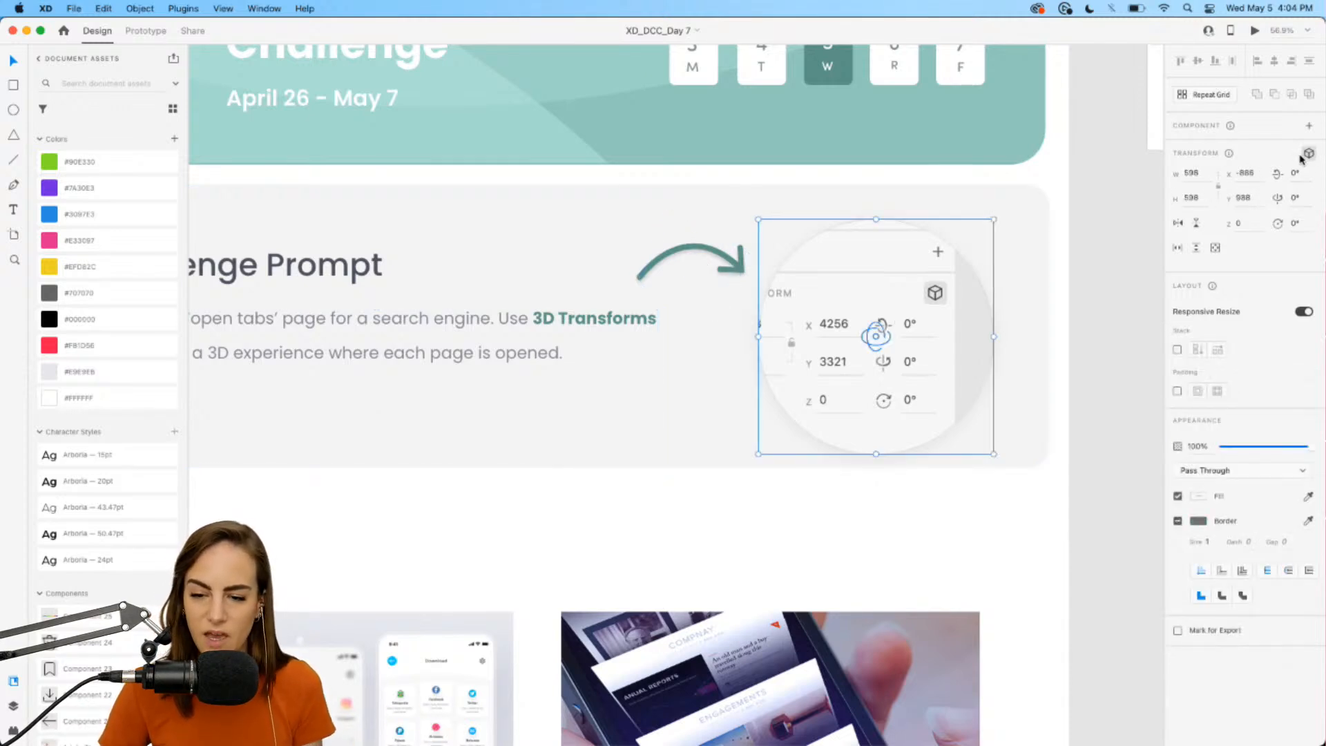
click(1102, 301)
click(961, 313)
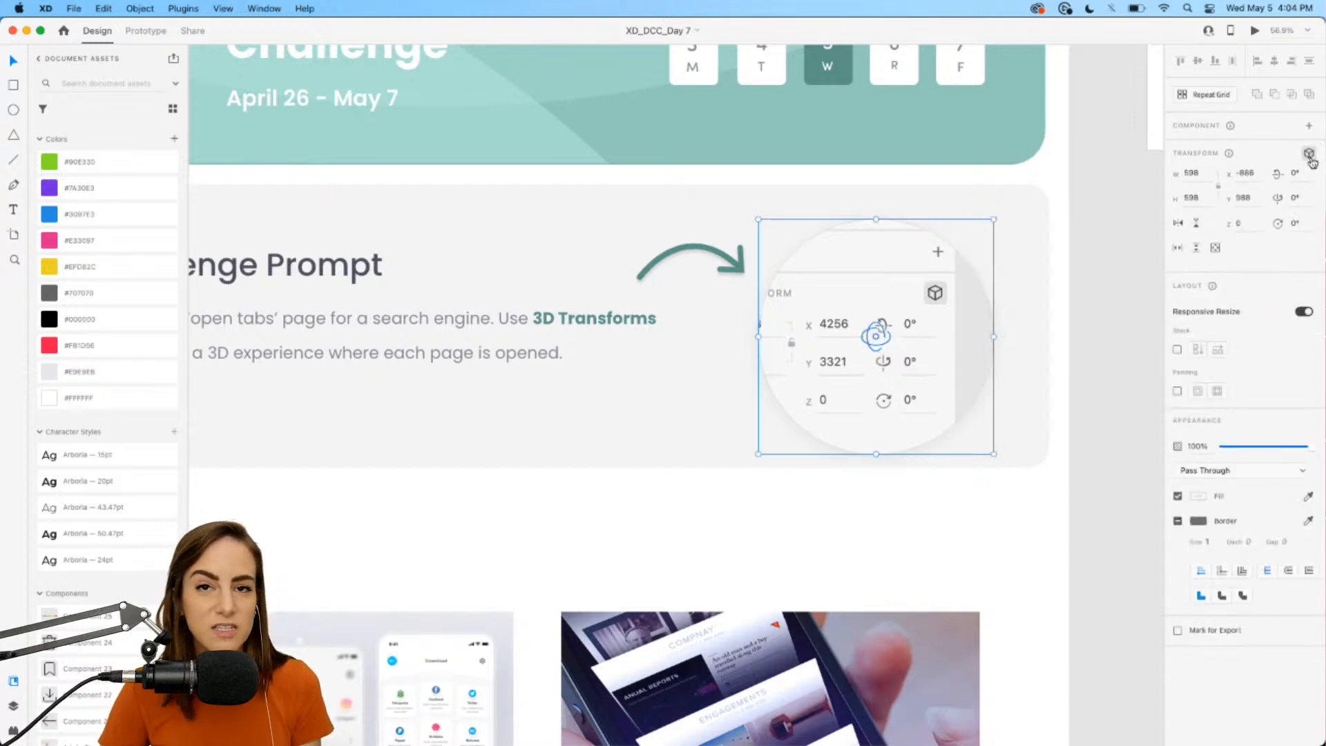
click(1309, 155)
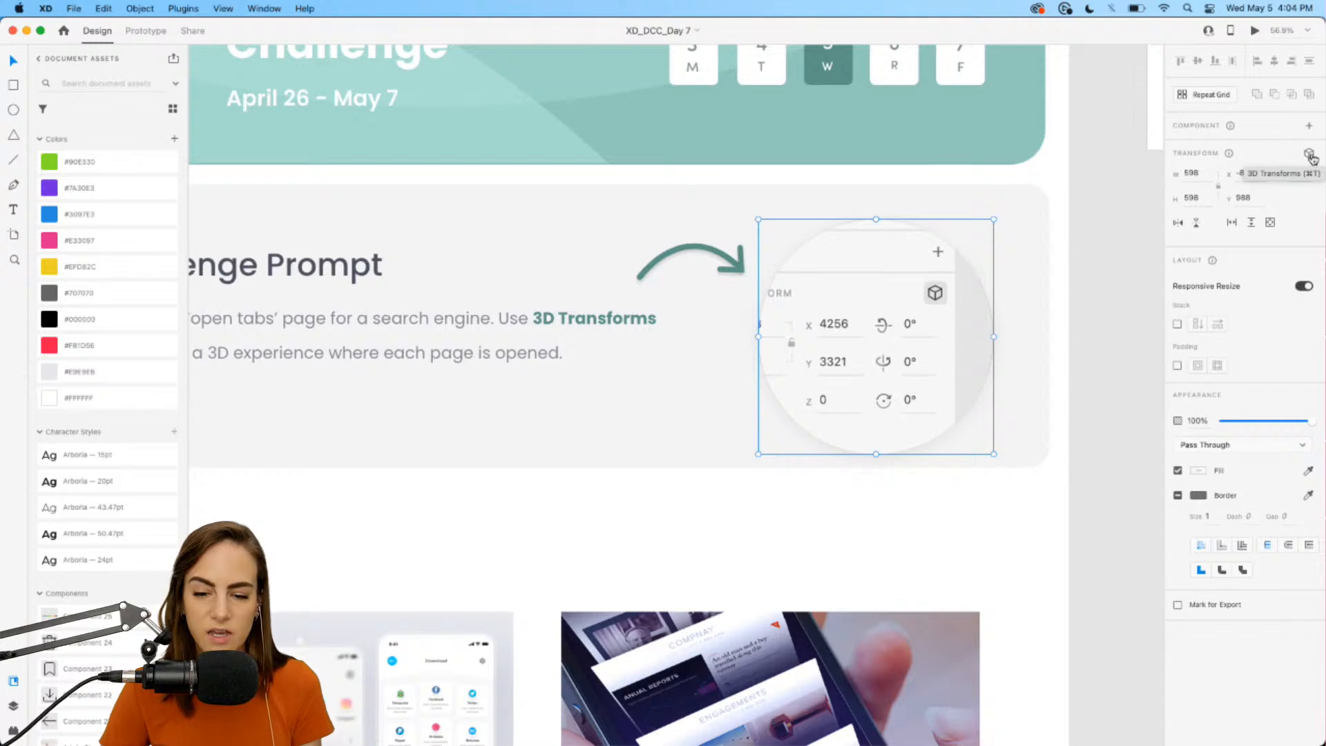
click(1309, 155)
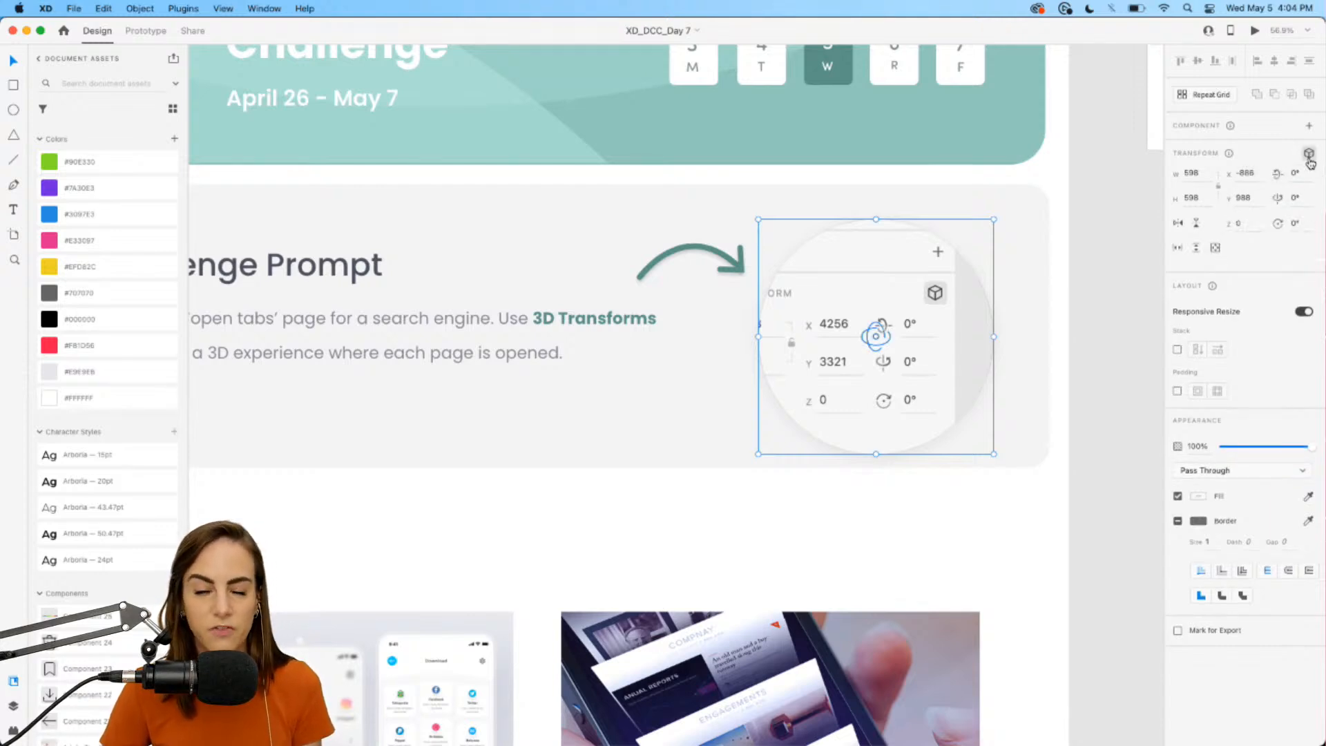
click(1310, 156)
click(1308, 155)
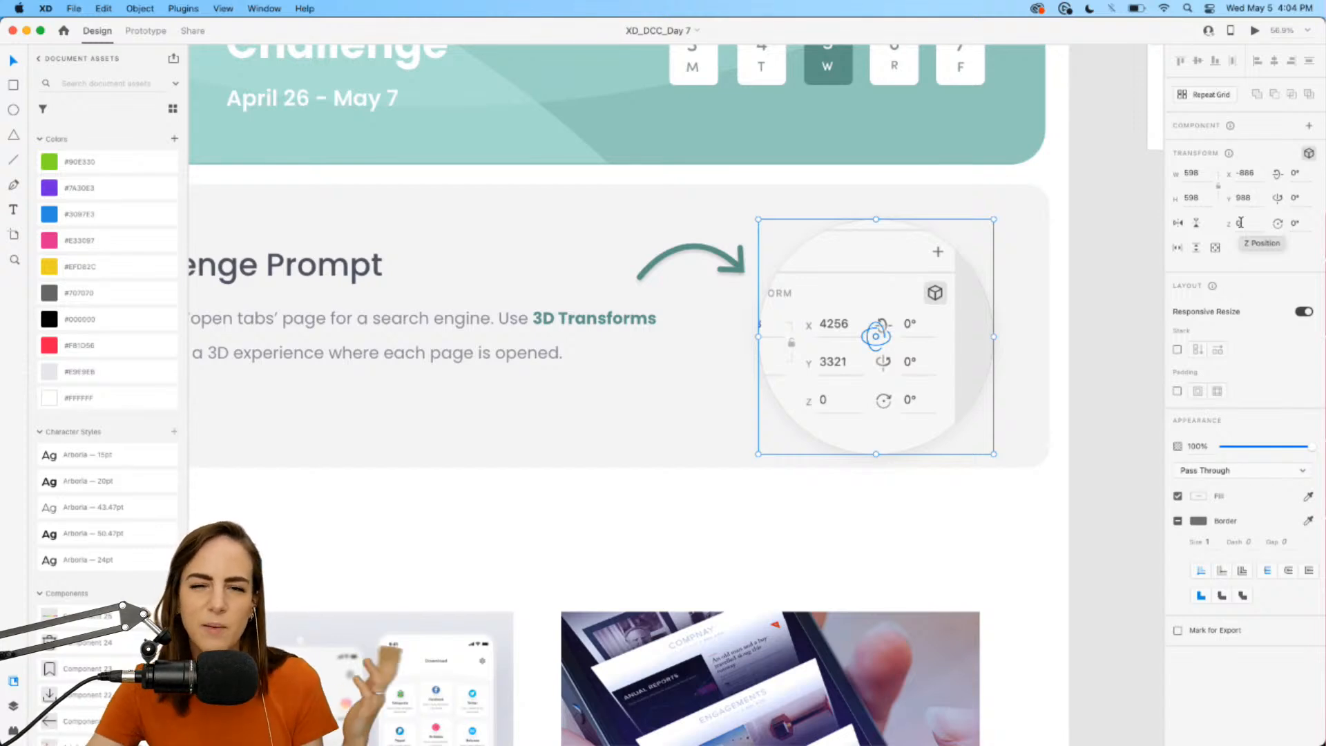
- Turn off 3D Transforms for the Inspiration image of the hand-held phone
click(1146, 341)
scroll(1145, 343, down, 2)
scroll(1145, 343, left, 1)
scroll(1147, 344, down, 6)
scroll(1147, 344, left, 1)
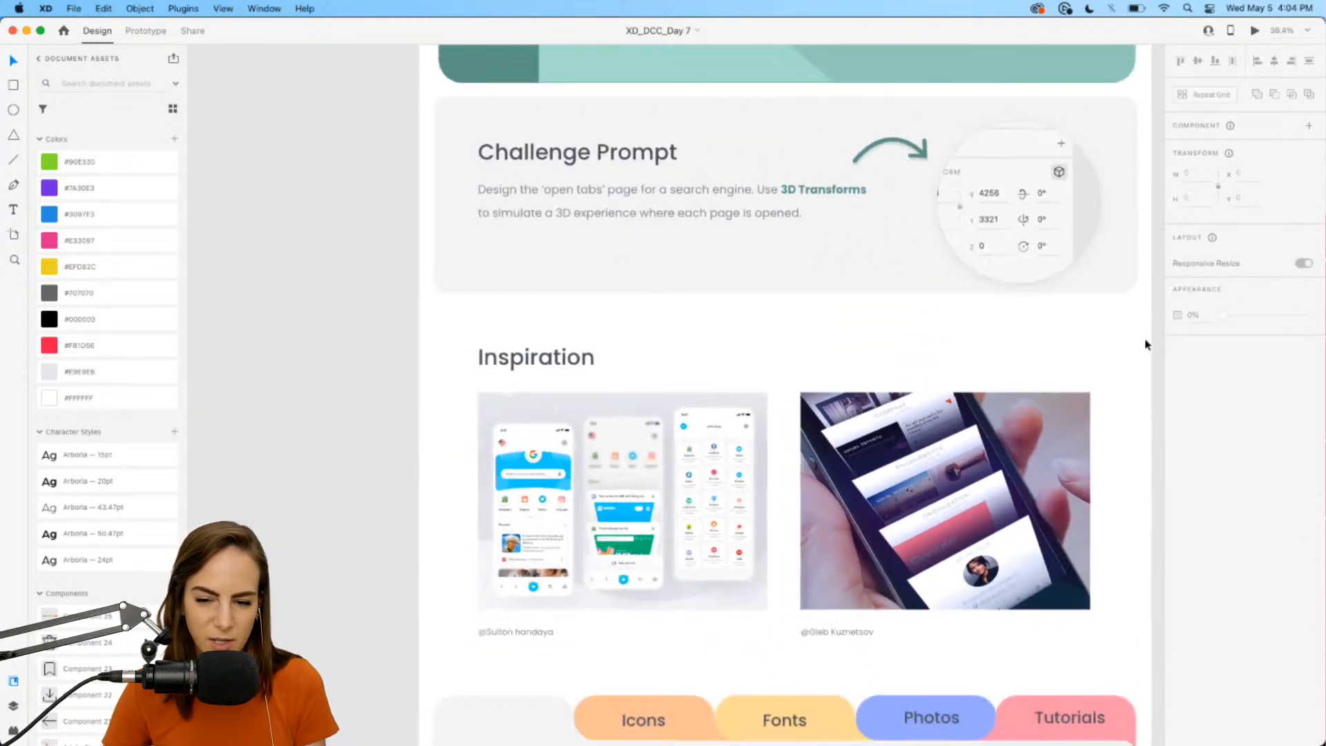
click(1067, 370)
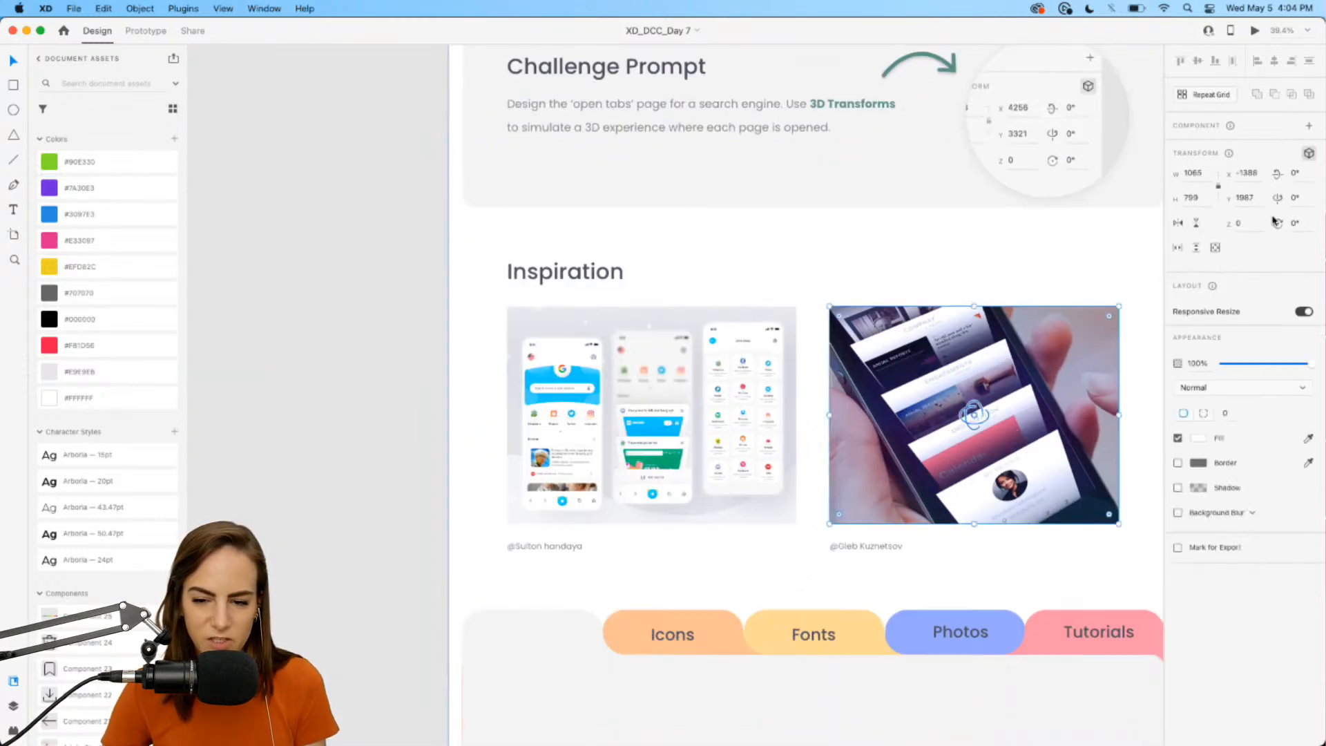
click(1311, 155)
- Examine both Inspiration images up close for how the open tabs are laid out in perspective
scroll(809, 269, down, 2)
scroll(808, 269, right, 1)
scroll(641, 366, up, 5)
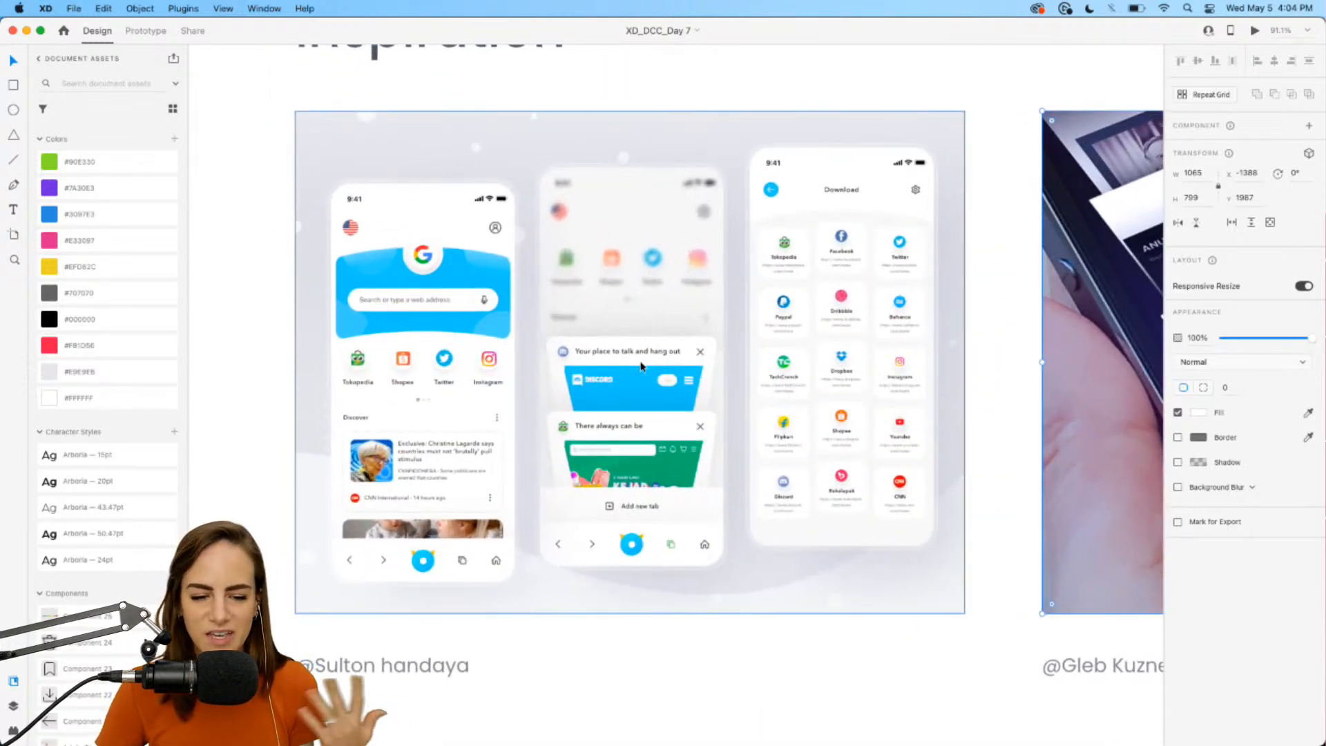
scroll(641, 366, down, 1)
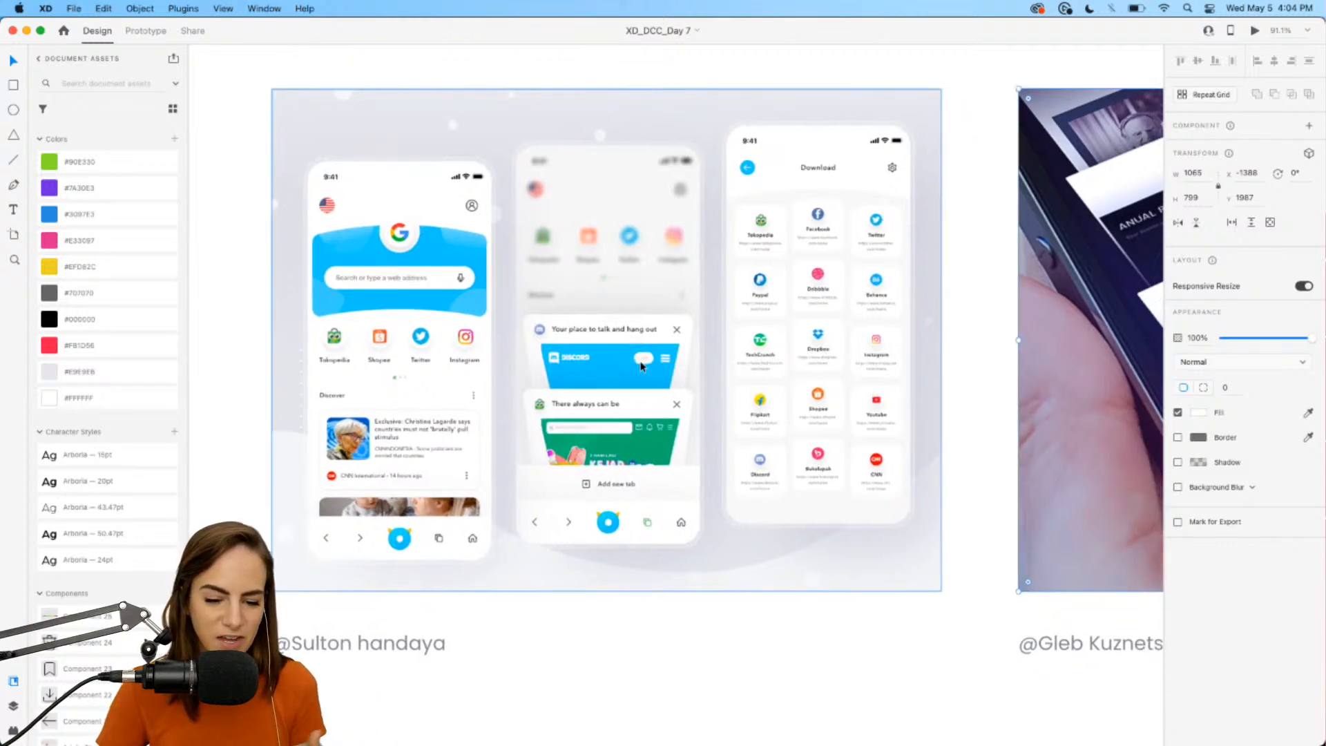
scroll(635, 361, right, 10)
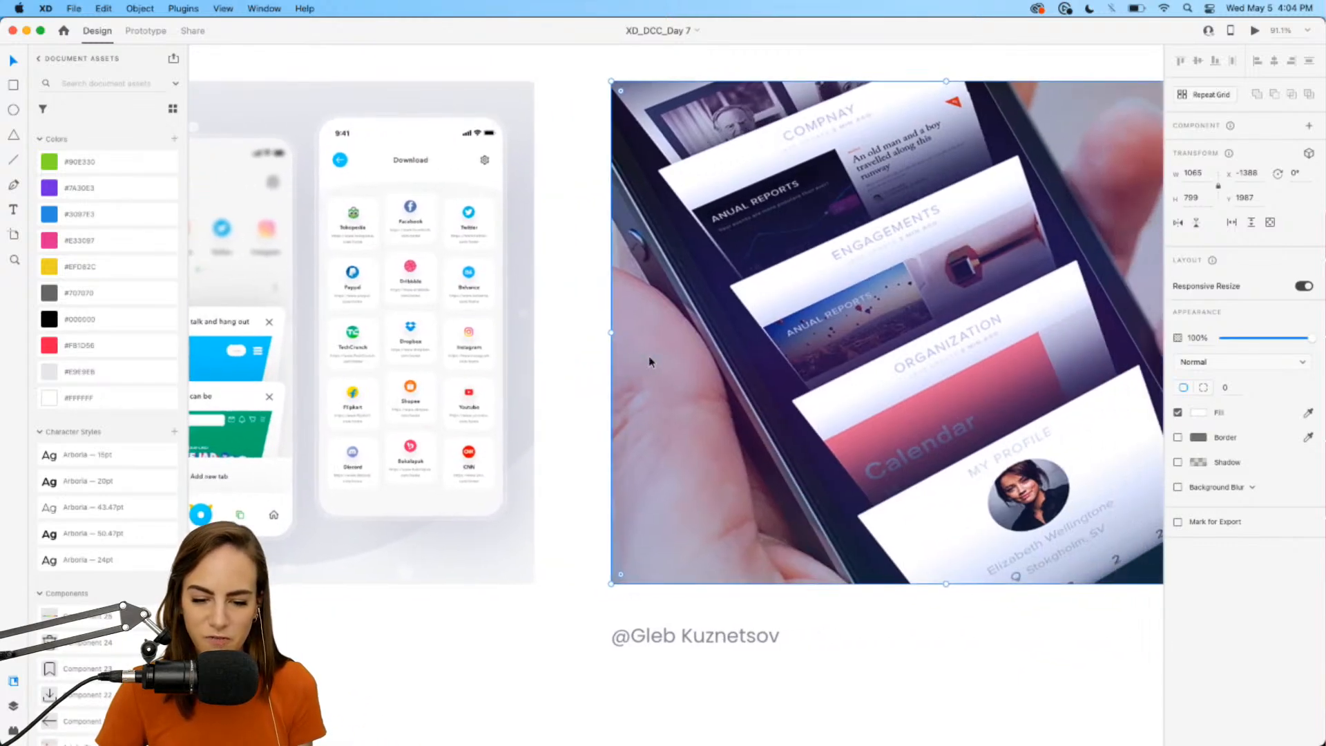
scroll(931, 279, down, 8)
scroll(931, 279, down, 6)
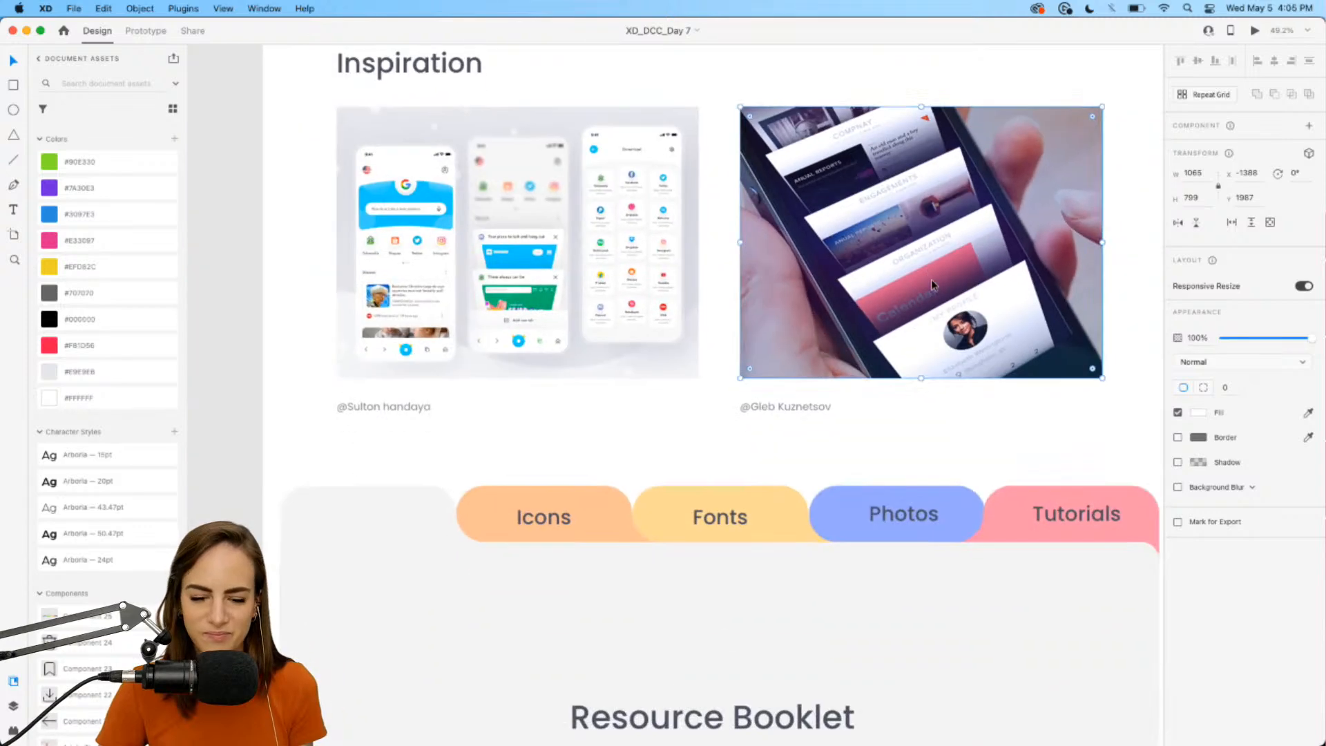
- Look over the Resource Booklet and read the mentor's tips on using 3D Transform
scroll(932, 285, down, 3)
scroll(931, 285, right, 2)
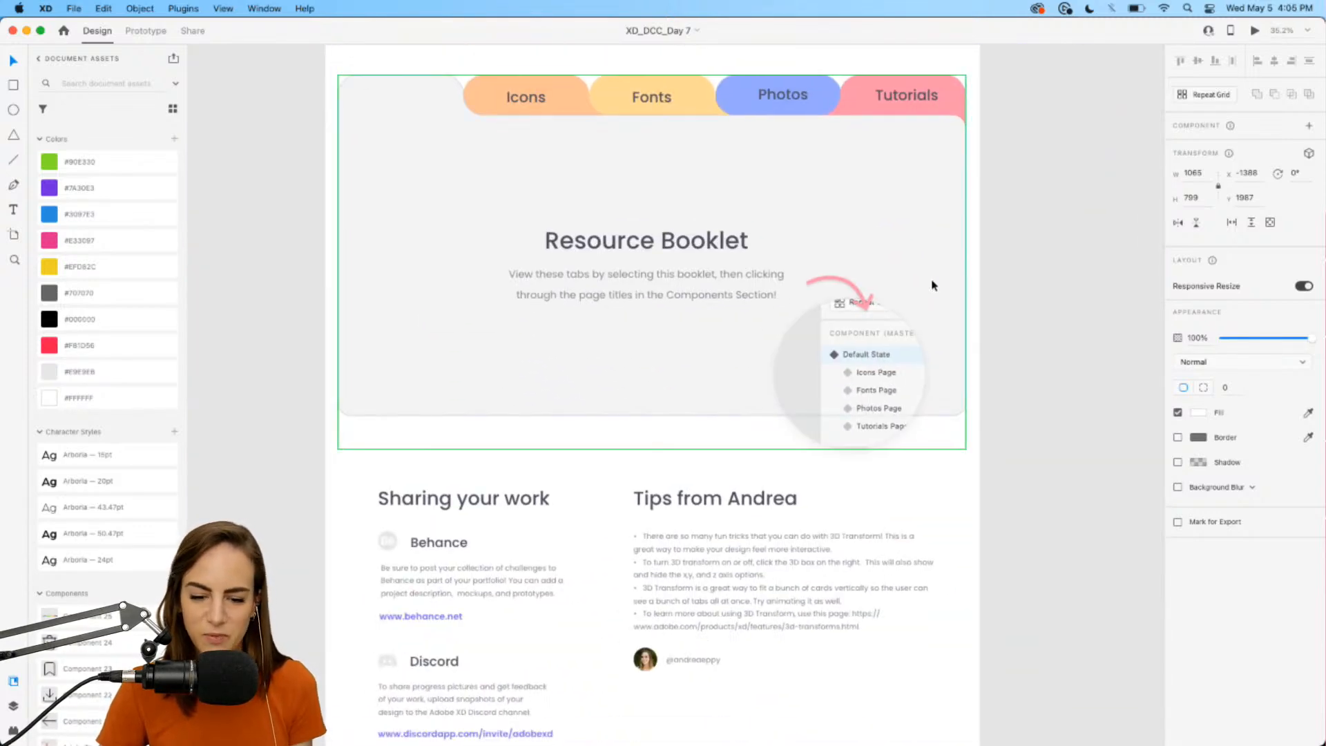
scroll(932, 285, down, 5)
scroll(844, 397, up, 4)
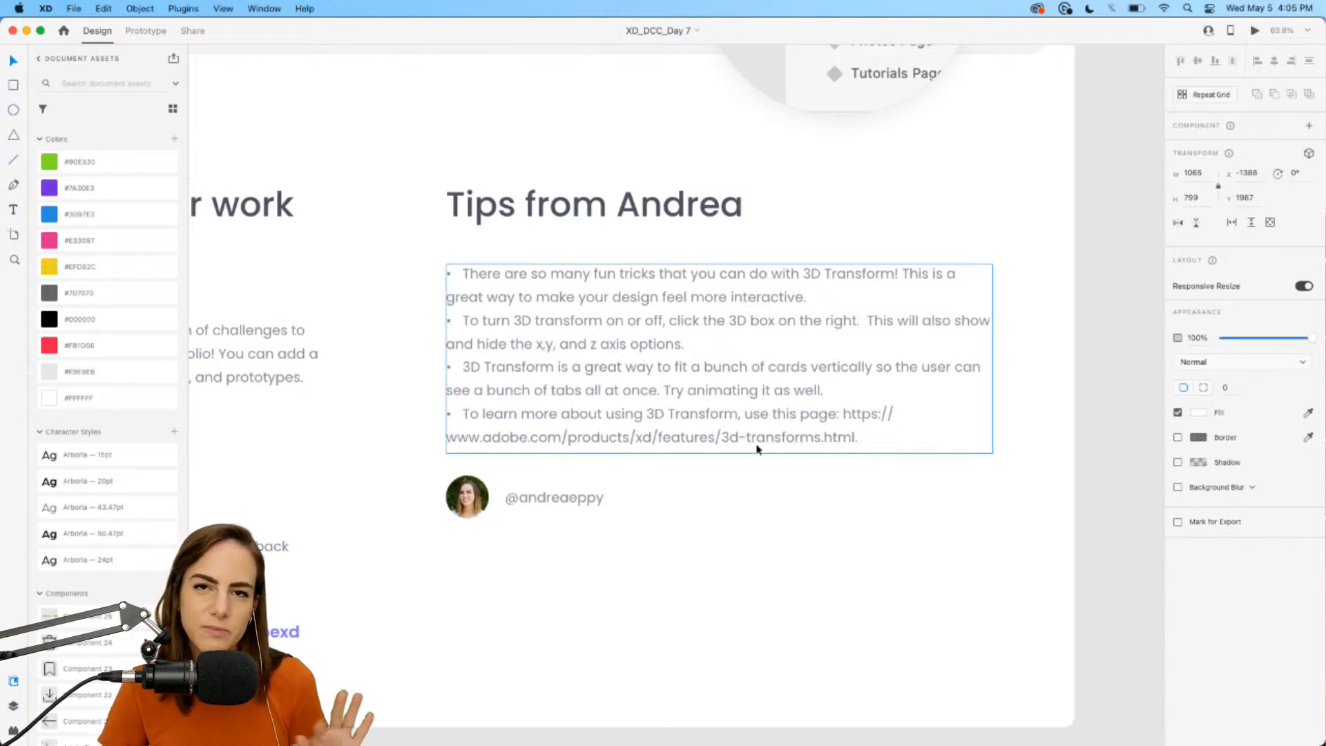
scroll(757, 450, down, 1)
scroll(757, 450, down, 5)
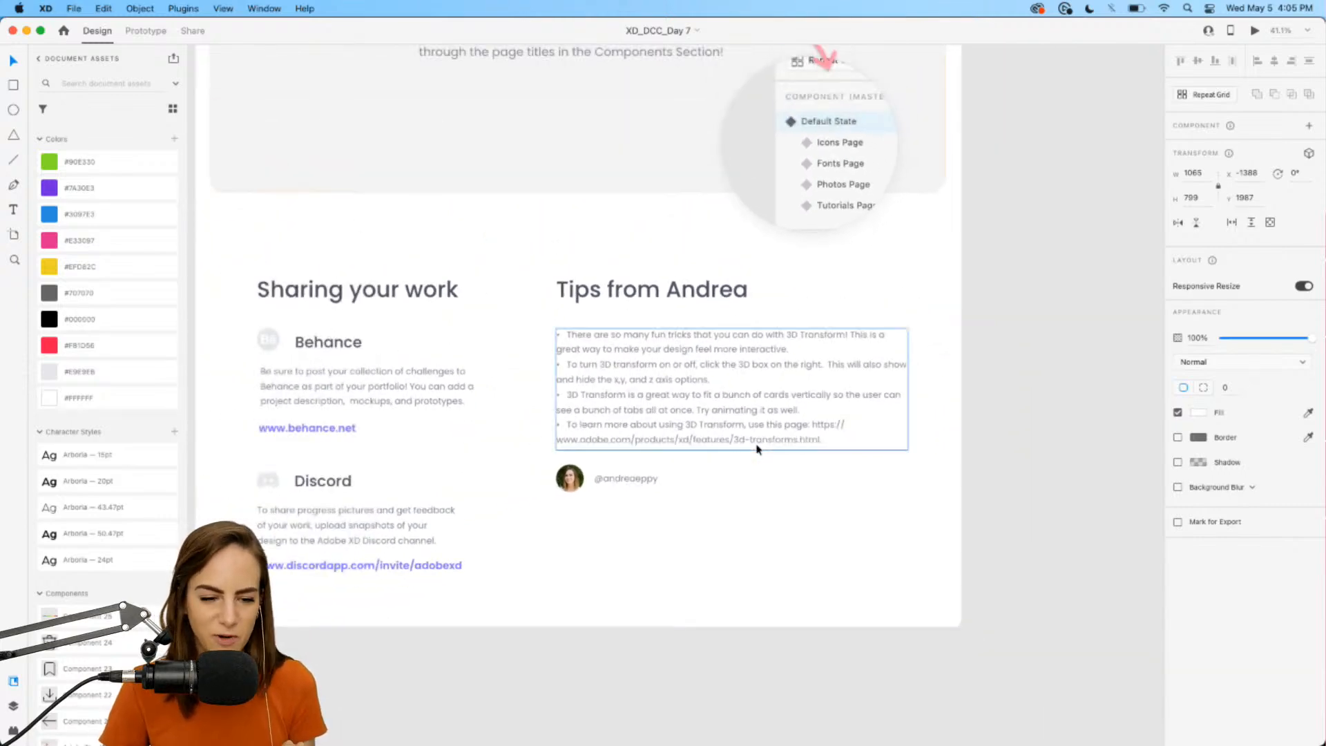
- Add an iPhone X, XS, 11 Pro preset artboard beside the Tabs – 1 artboard in Flow 2
scroll(757, 449, up, 5)
scroll(757, 449, up, 5)
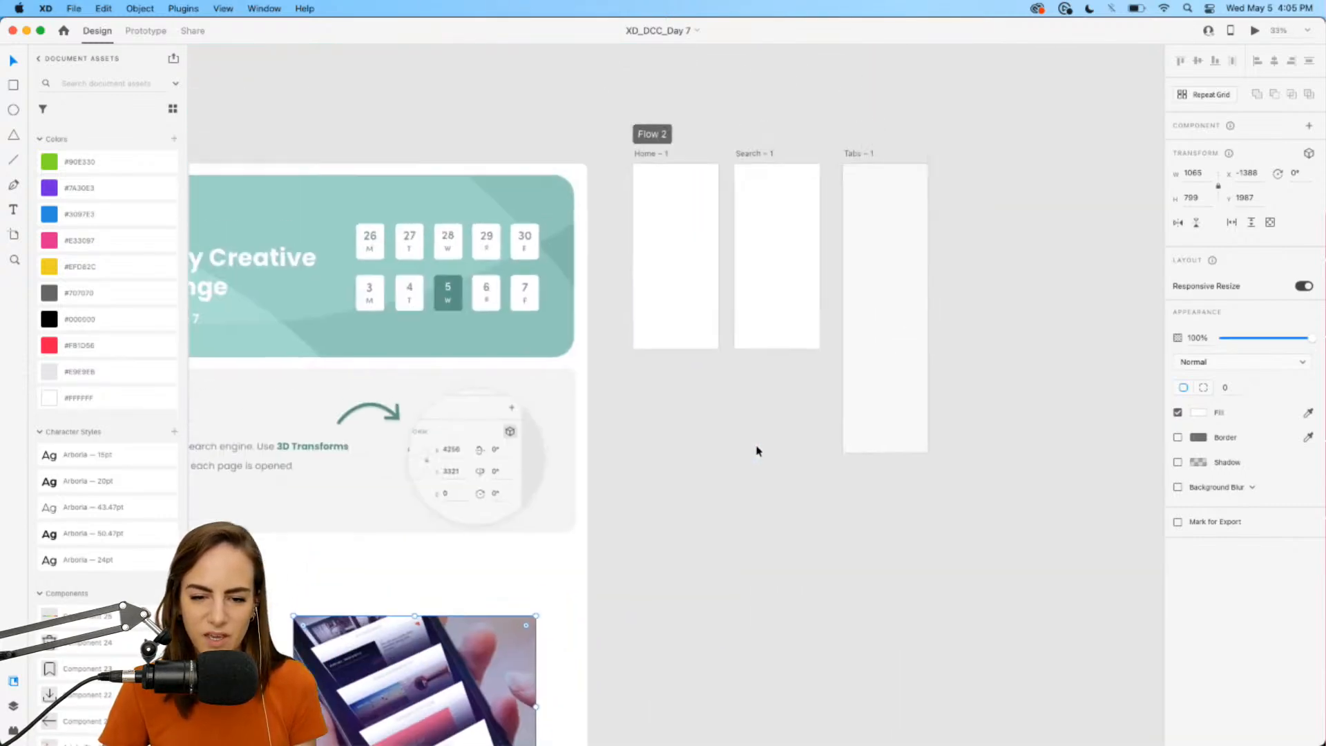
scroll(757, 450, up, 4)
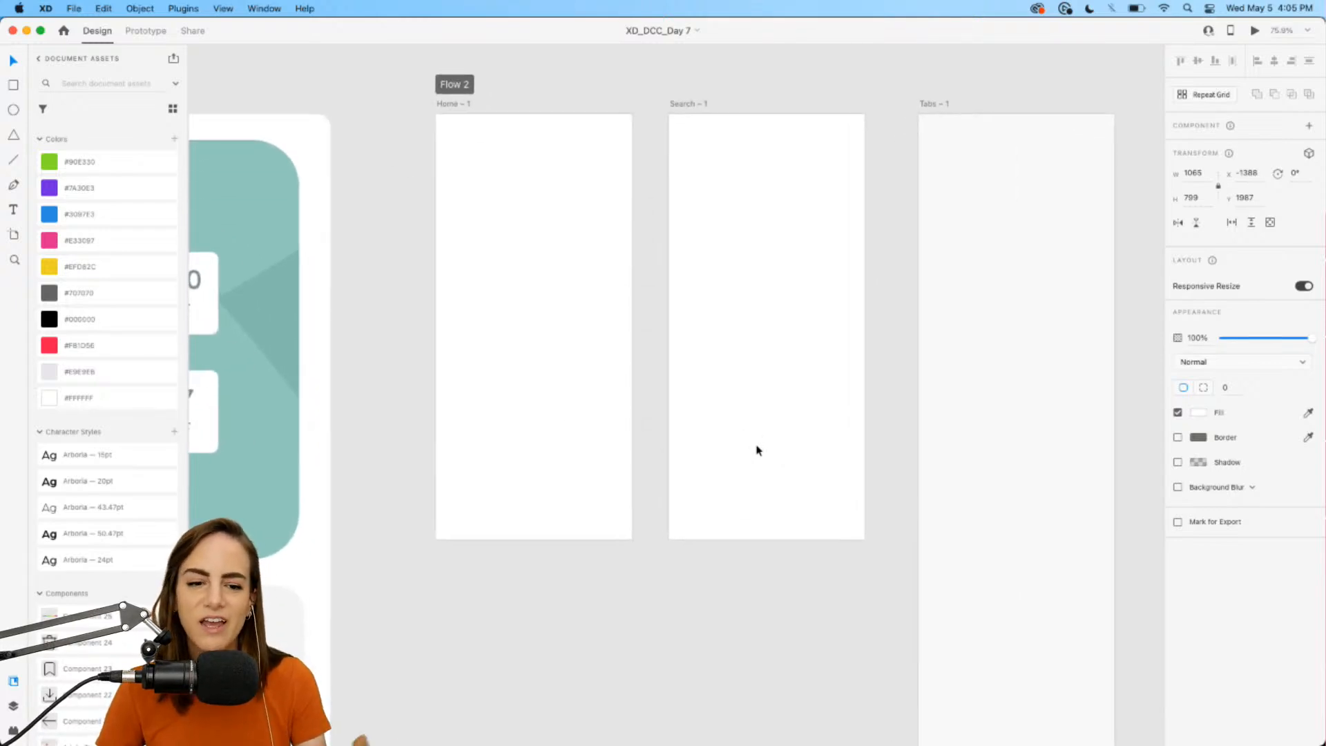
click(13, 235)
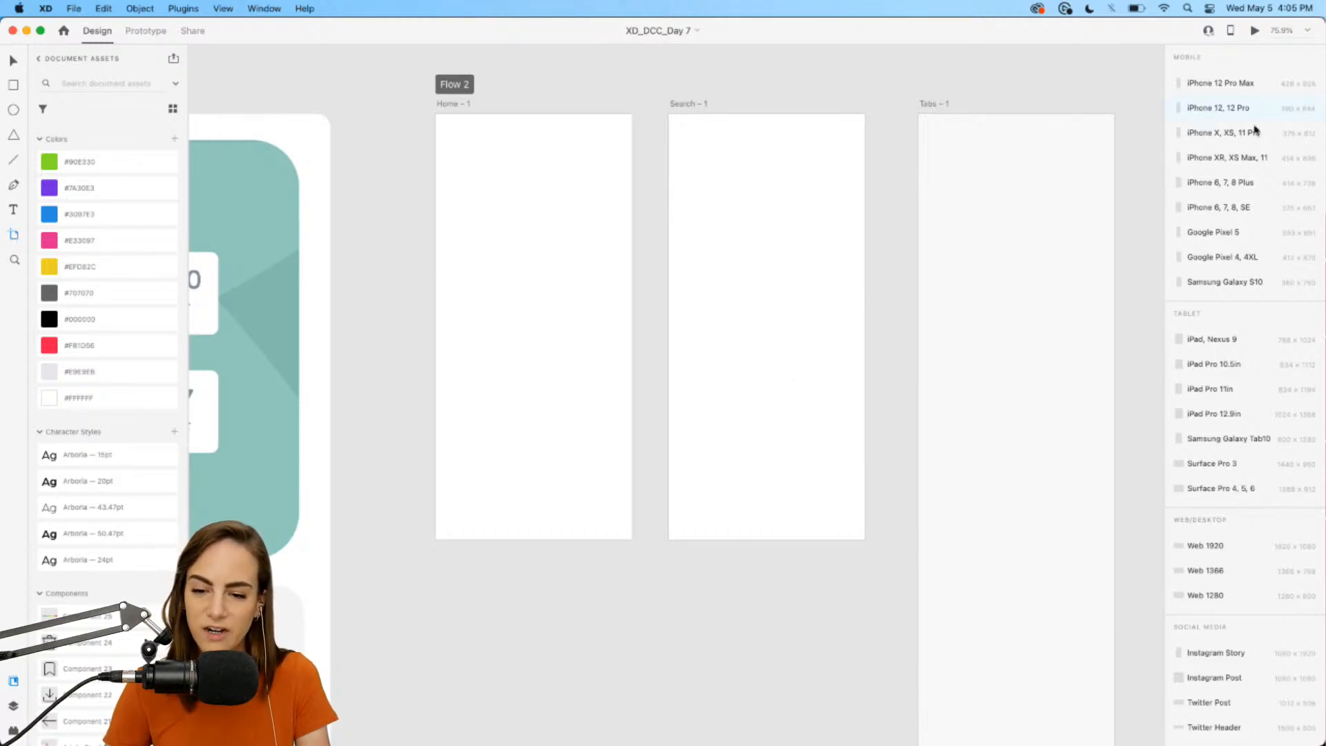
click(1213, 139)
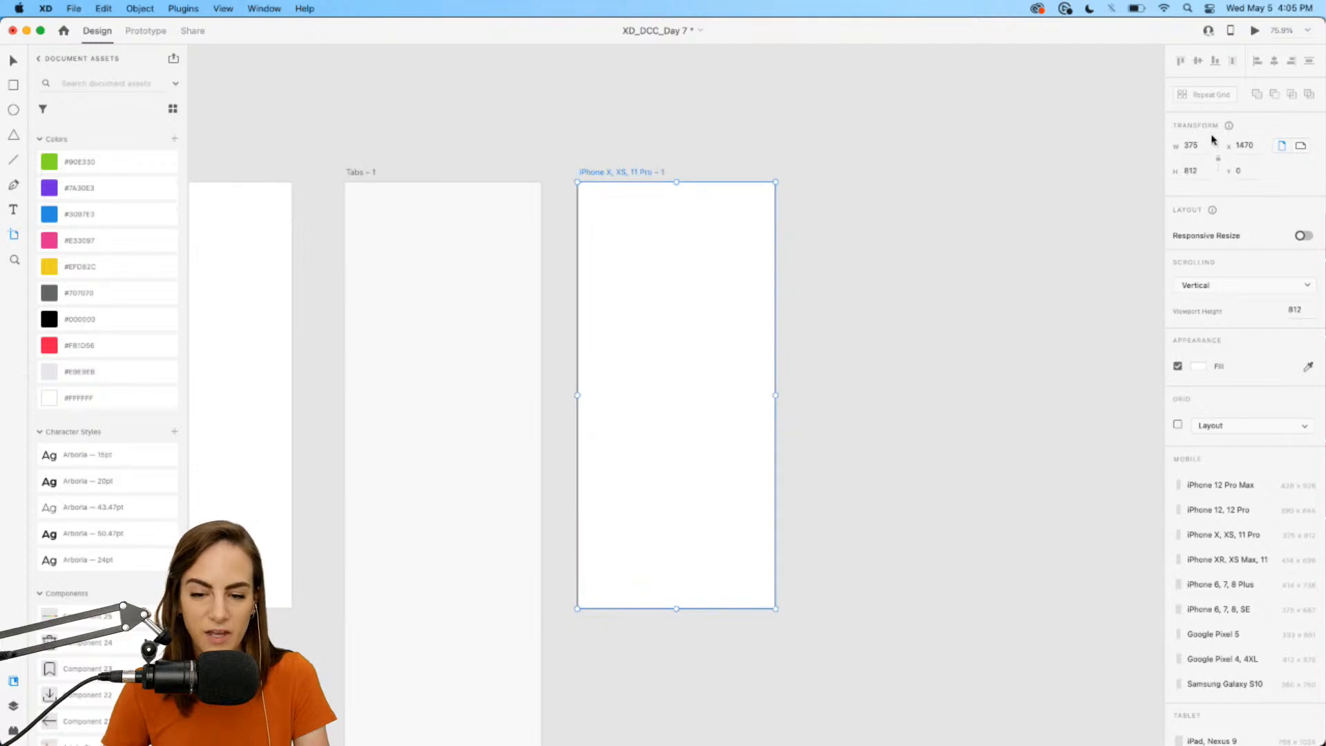
scroll(832, 184, left, 3)
scroll(829, 182, left, 2)
scroll(830, 182, right, 5)
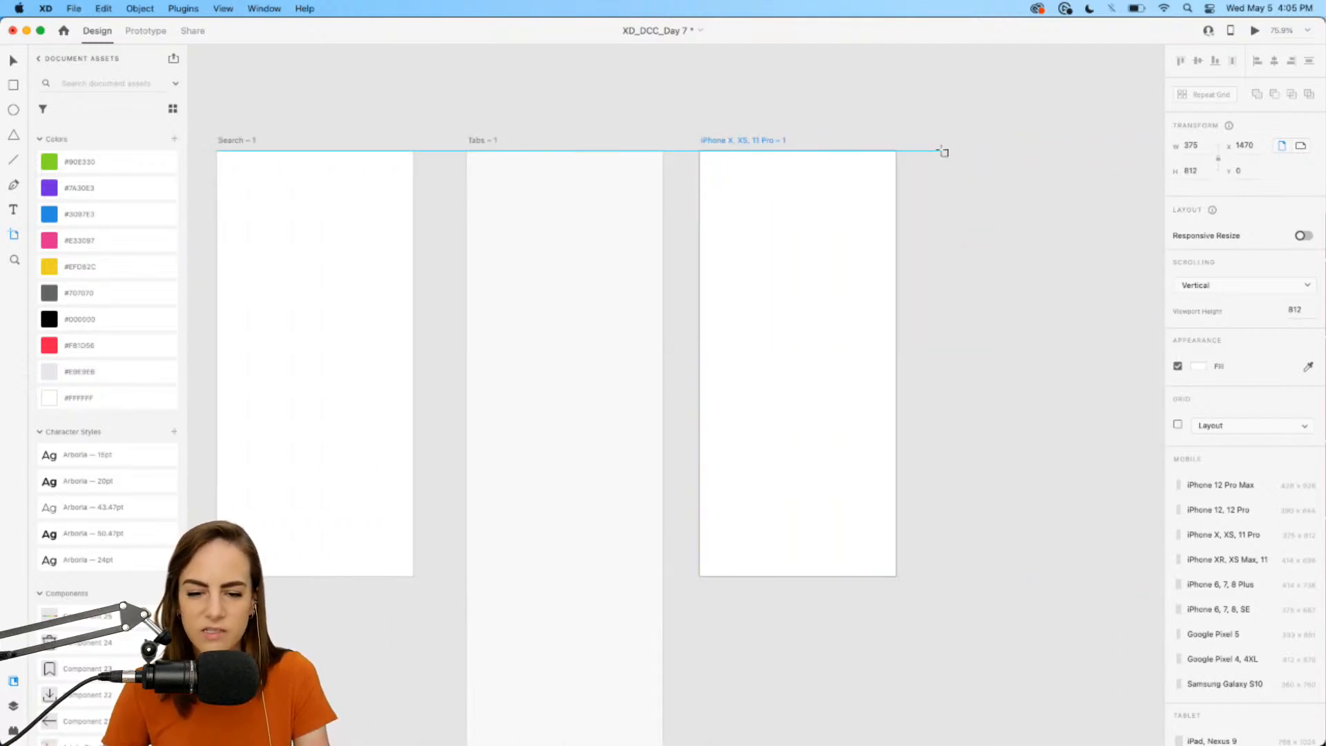
- Draw a custom-sized artboard freehand beside the iPhone X artboard, and undo both added artboards
drag(941, 151, 1089, 385)
key(super+z)
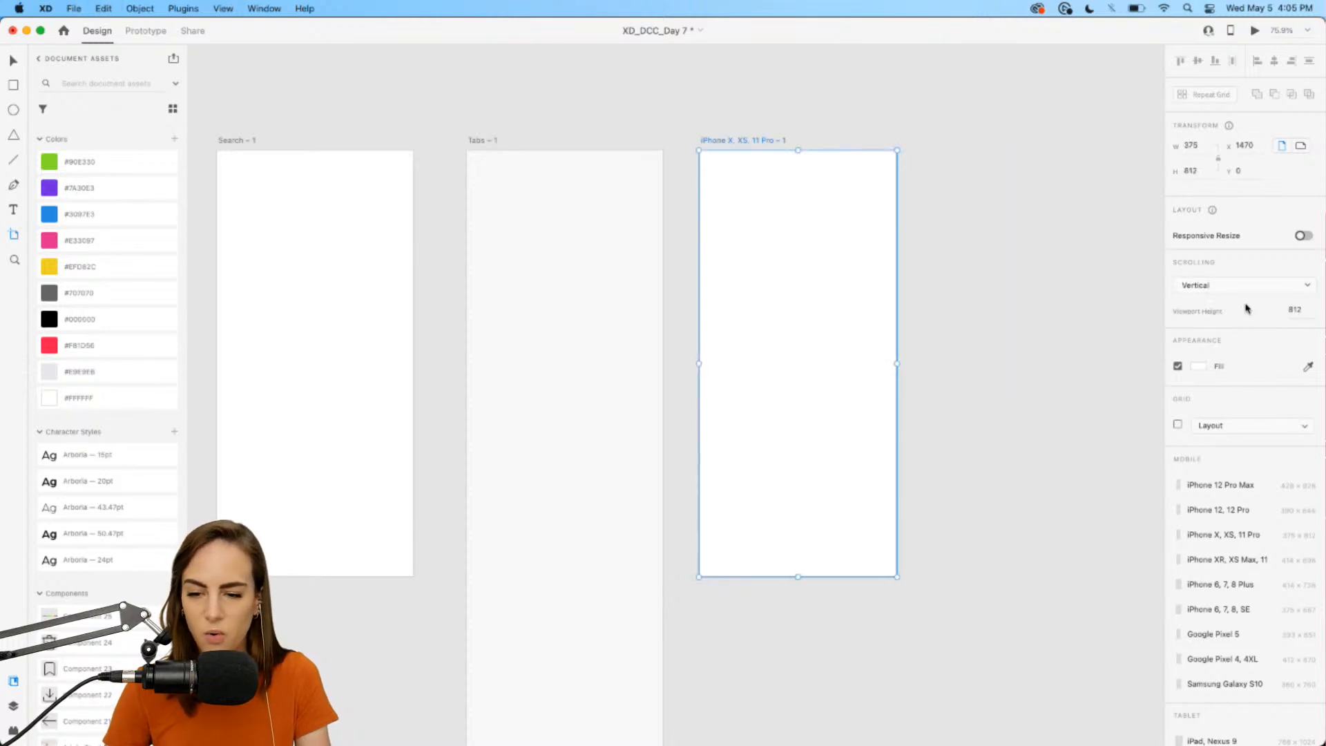
scroll(1251, 573, down, 5)
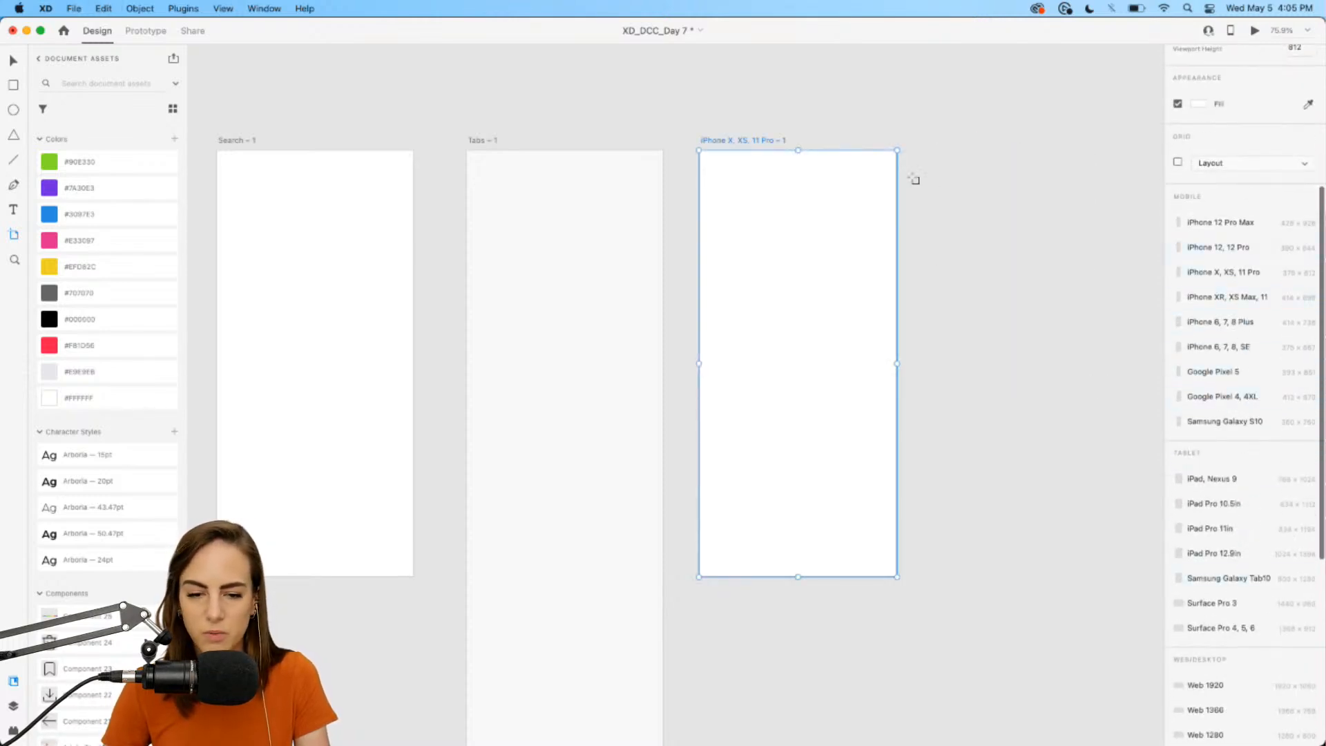
key(super+z)
scroll(914, 179, down, 3)
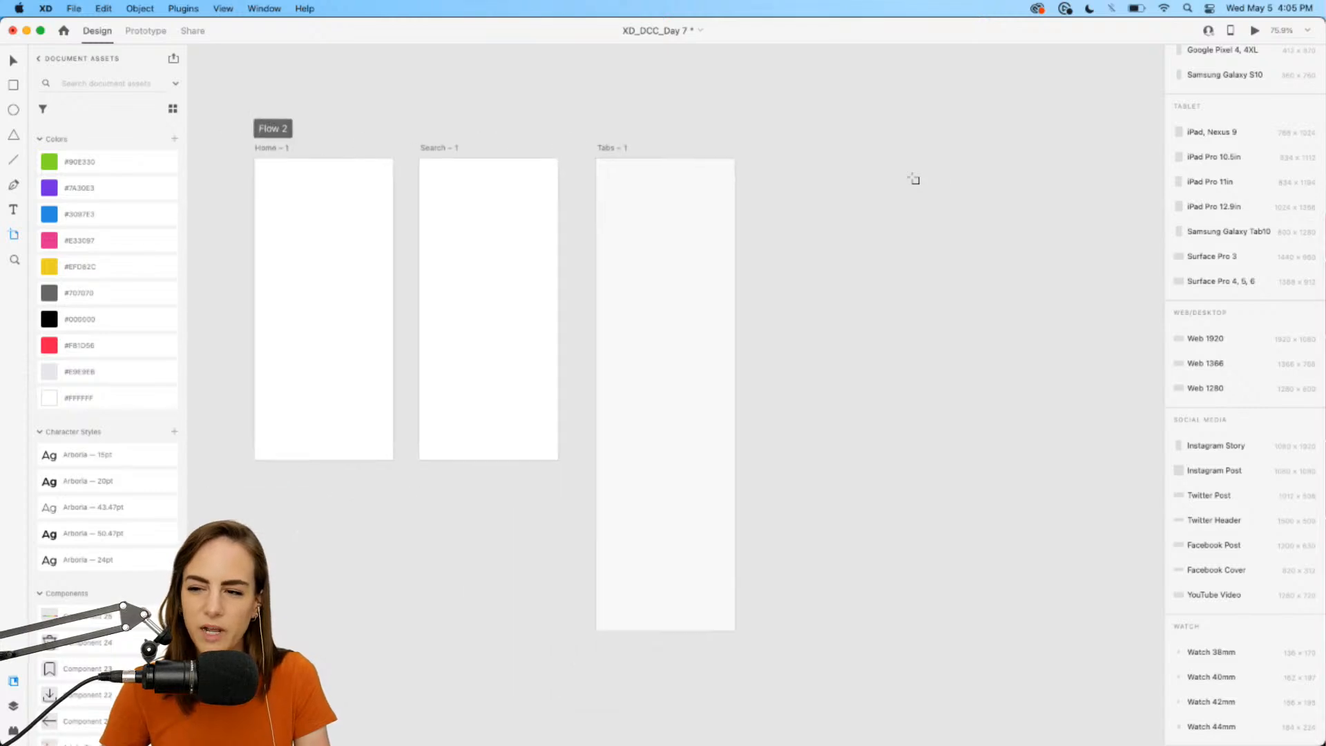
- Place the multicoloured stripe, Component 25, on the Home – 1 artboard at about X 204, Y 122
scroll(913, 179, left, 4)
scroll(679, 291, up, 2)
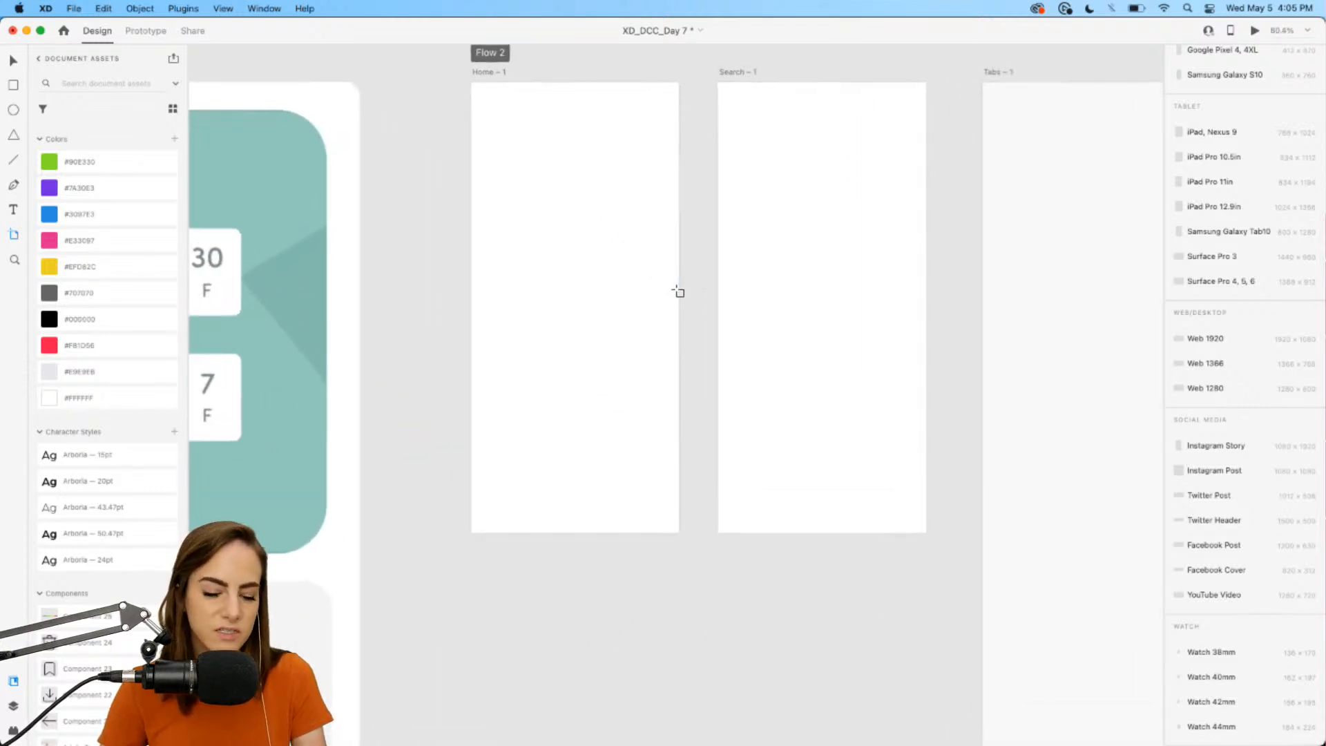
key(v)
scroll(677, 294, up, 2)
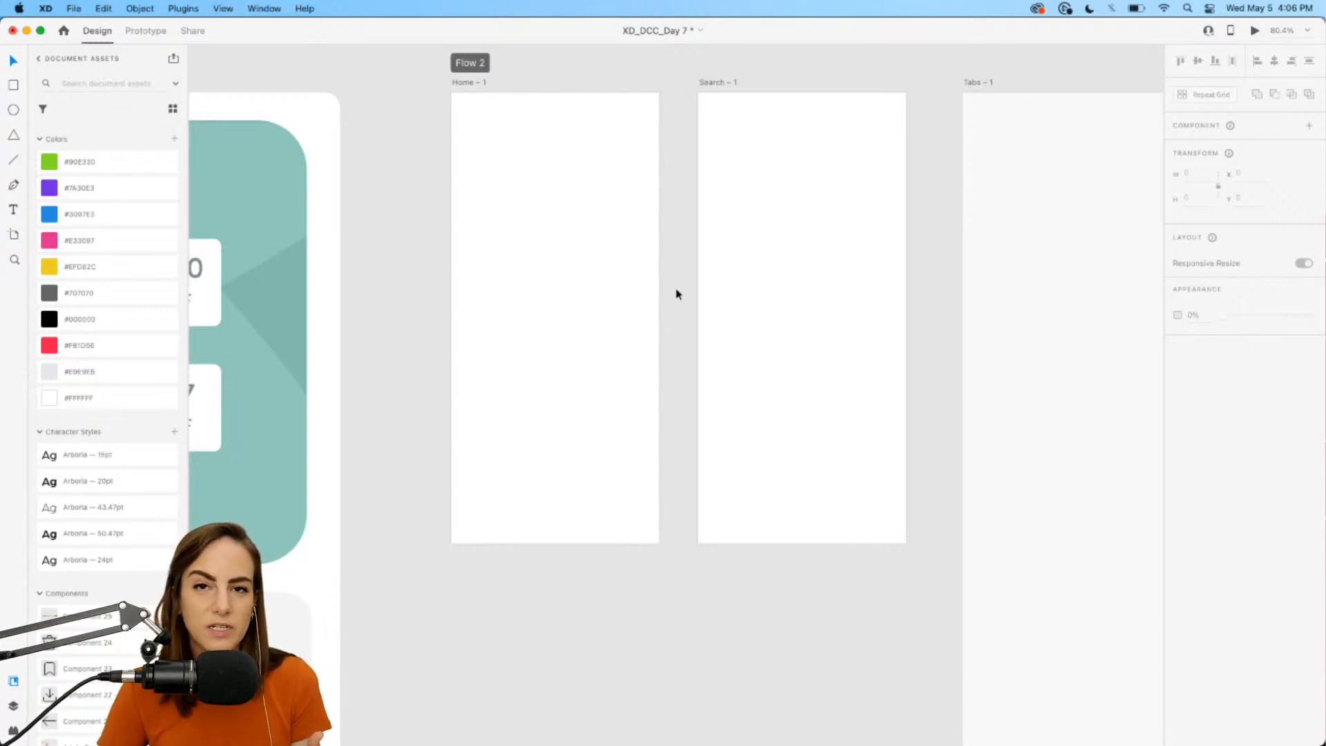
scroll(676, 302, down, 1)
scroll(677, 302, left, 2)
scroll(677, 301, up, 2)
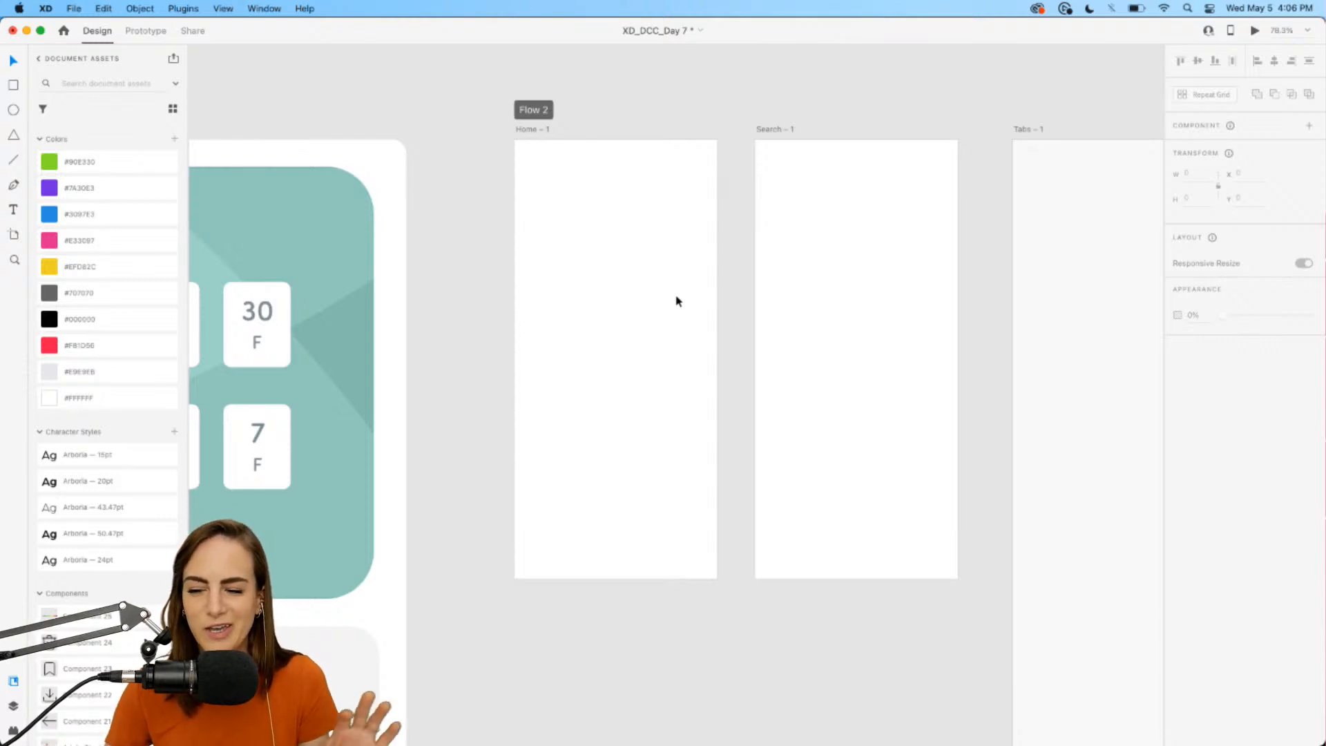
scroll(677, 301, up, 1)
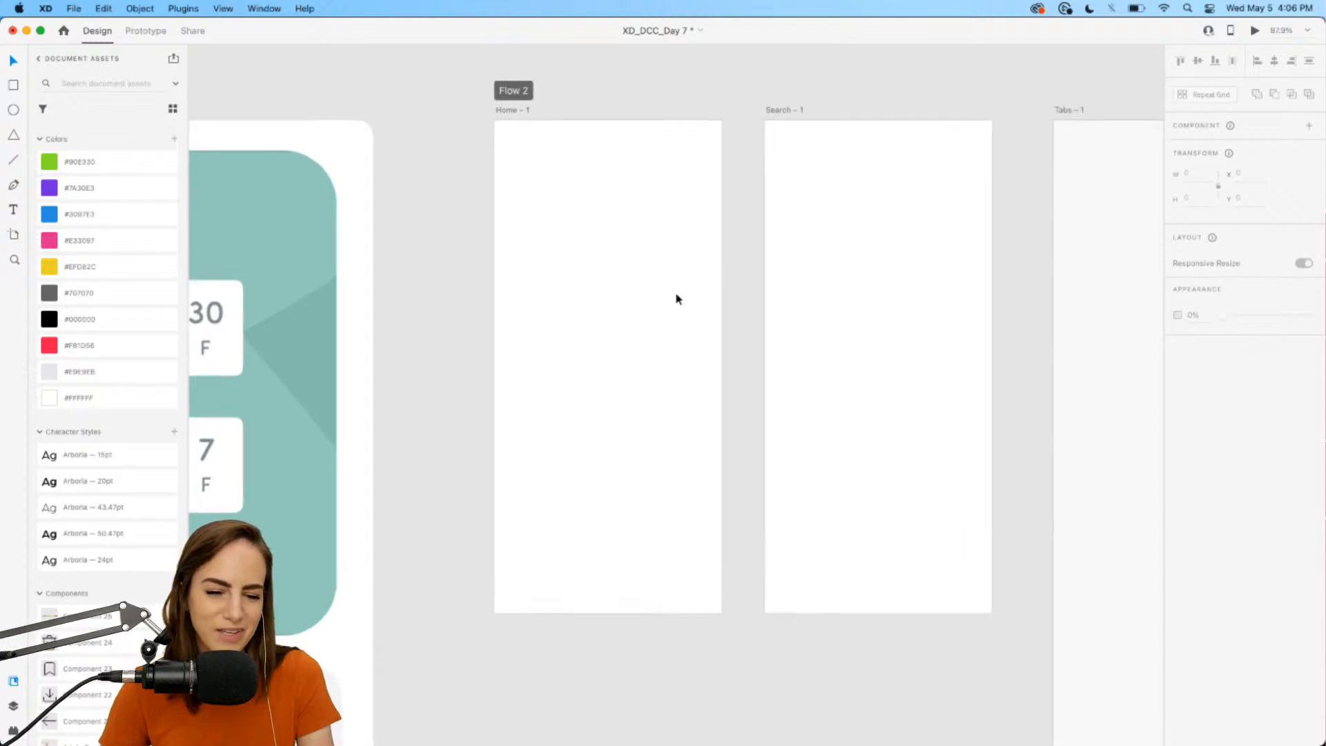
scroll(112, 543, down, 10)
scroll(113, 544, up, 4)
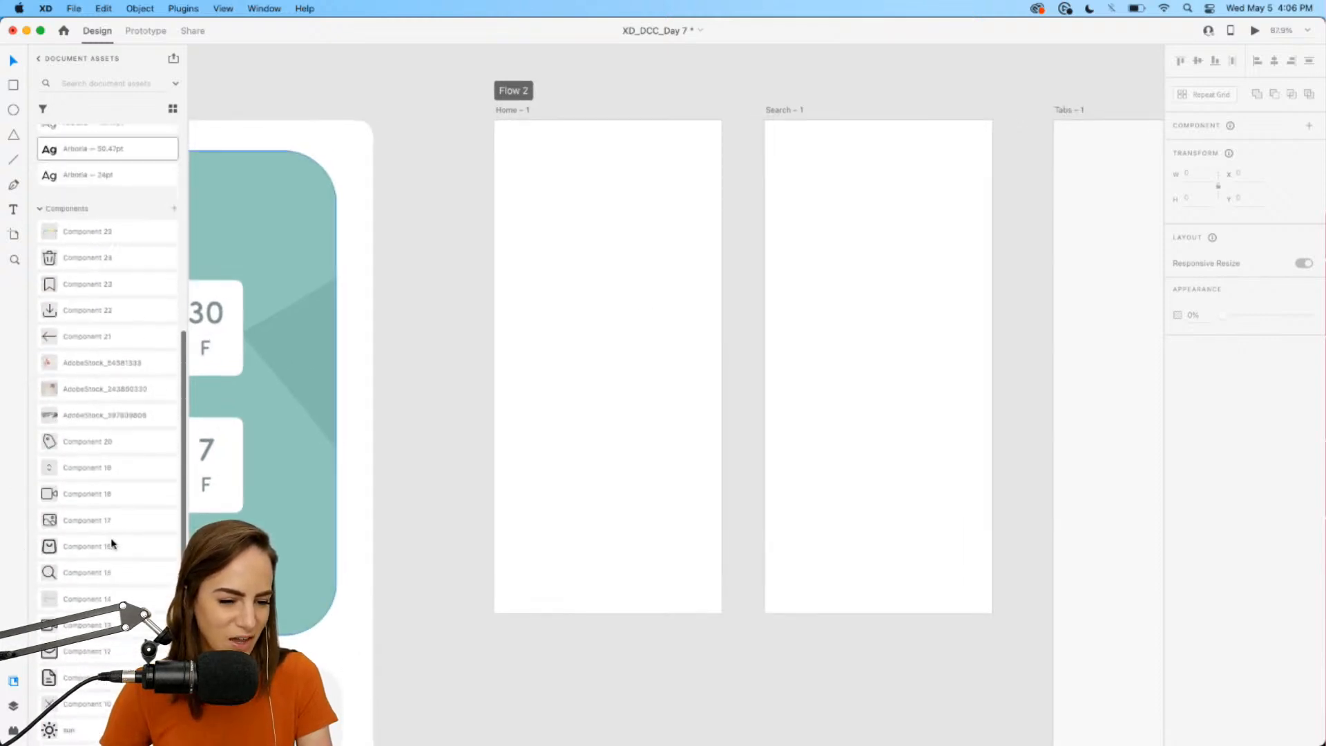
drag(98, 260, 615, 193)
scroll(616, 241, up, 3)
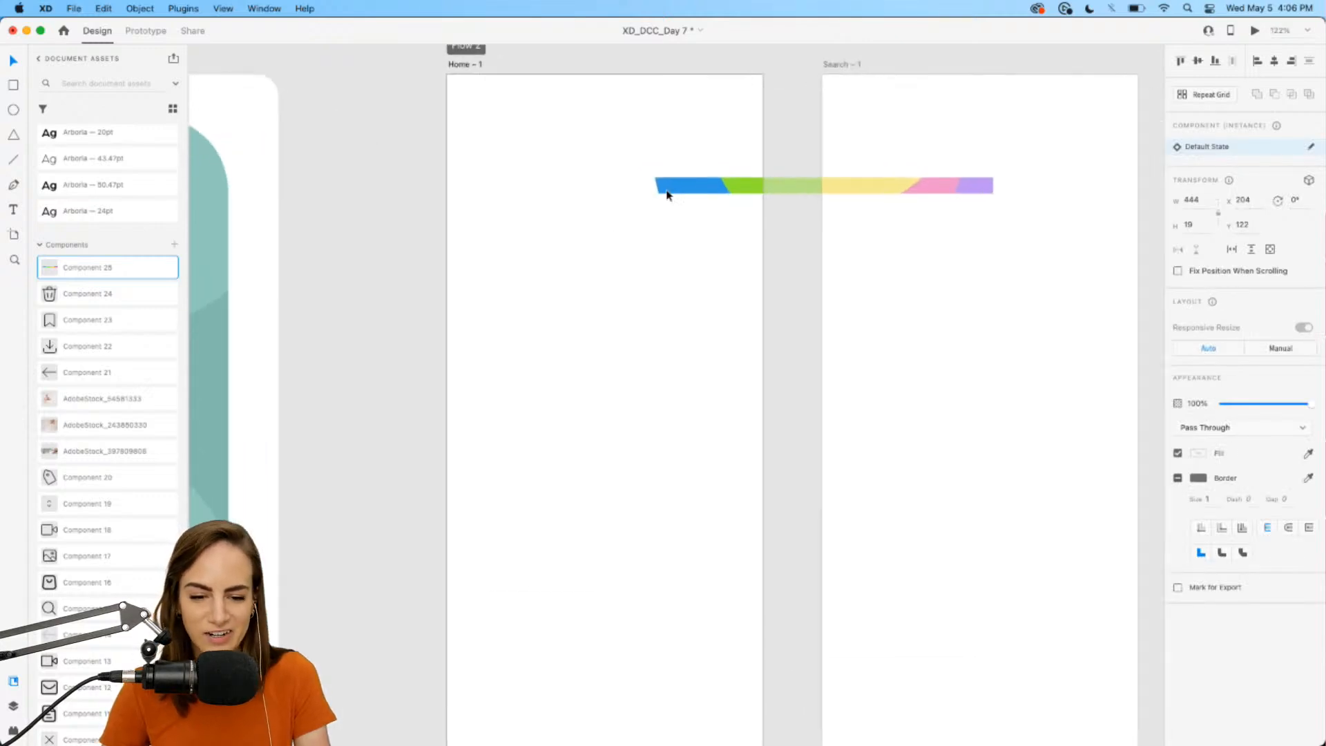
- Move the multicoloured stripe to the top edge of the Home – 1 artboard so it spans the artboard's width
drag(714, 186, 489, 90)
click(522, 162)
scroll(522, 162, down, 2)
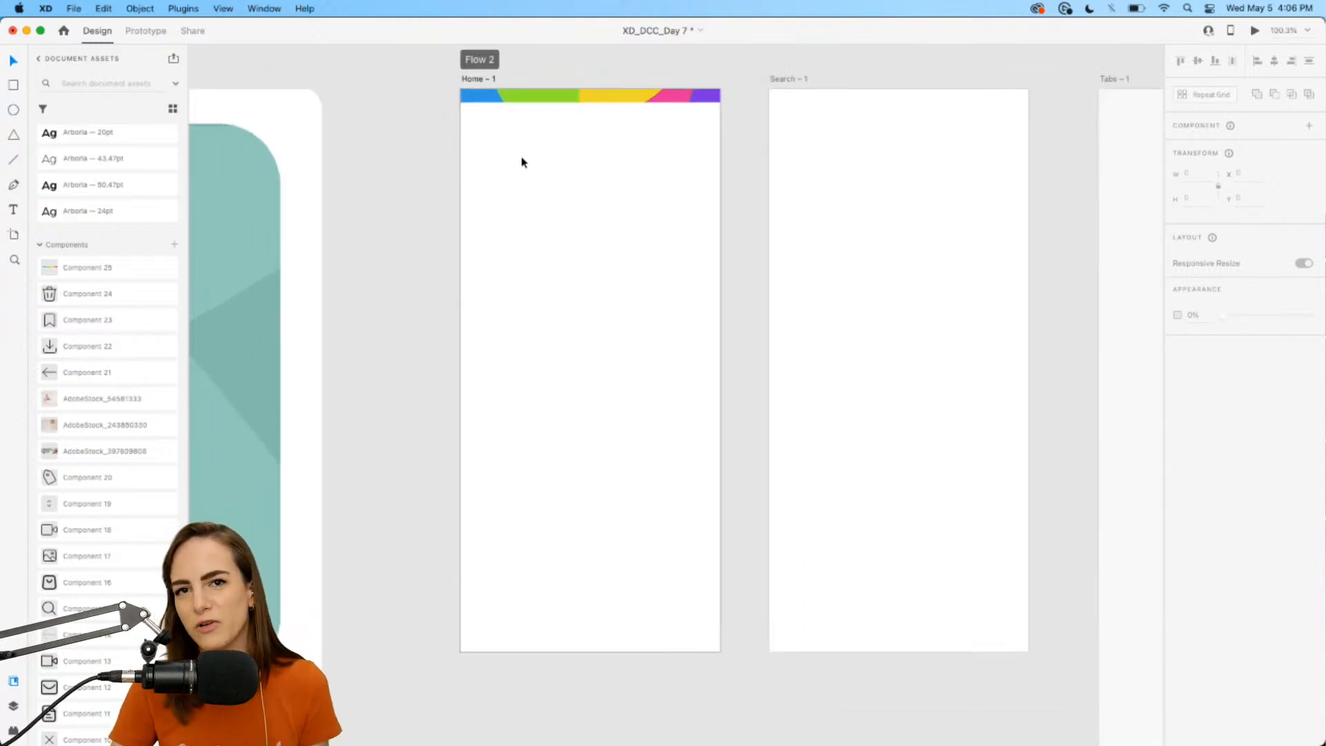
scroll(542, 251, down, 4)
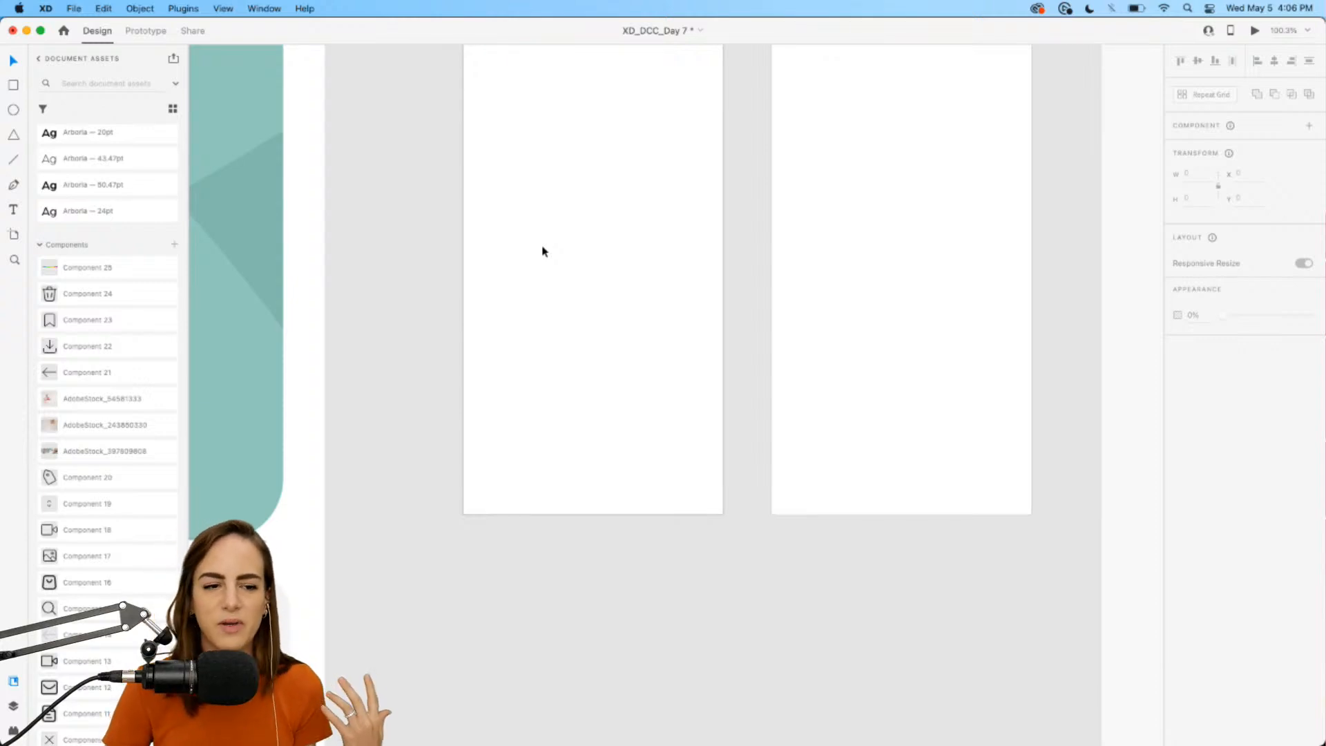
scroll(543, 251, right, 1)
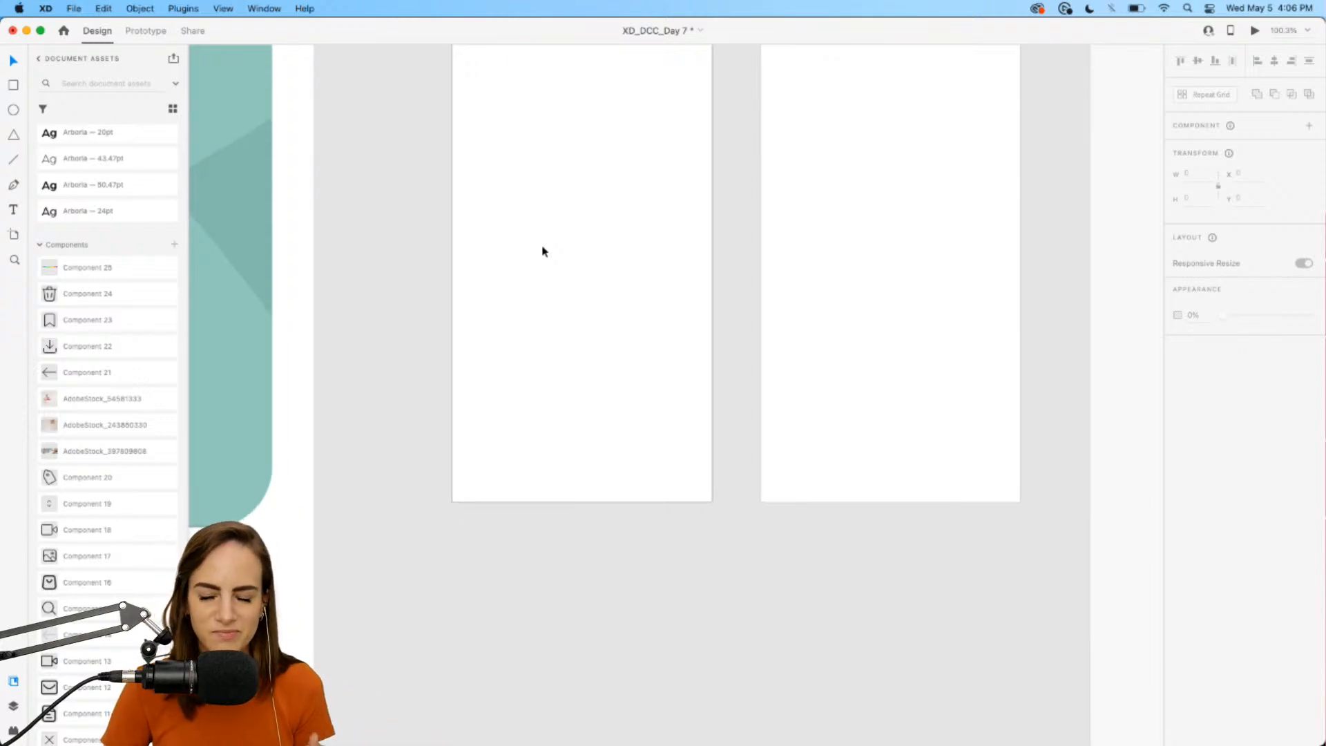
scroll(543, 252, up, 3)
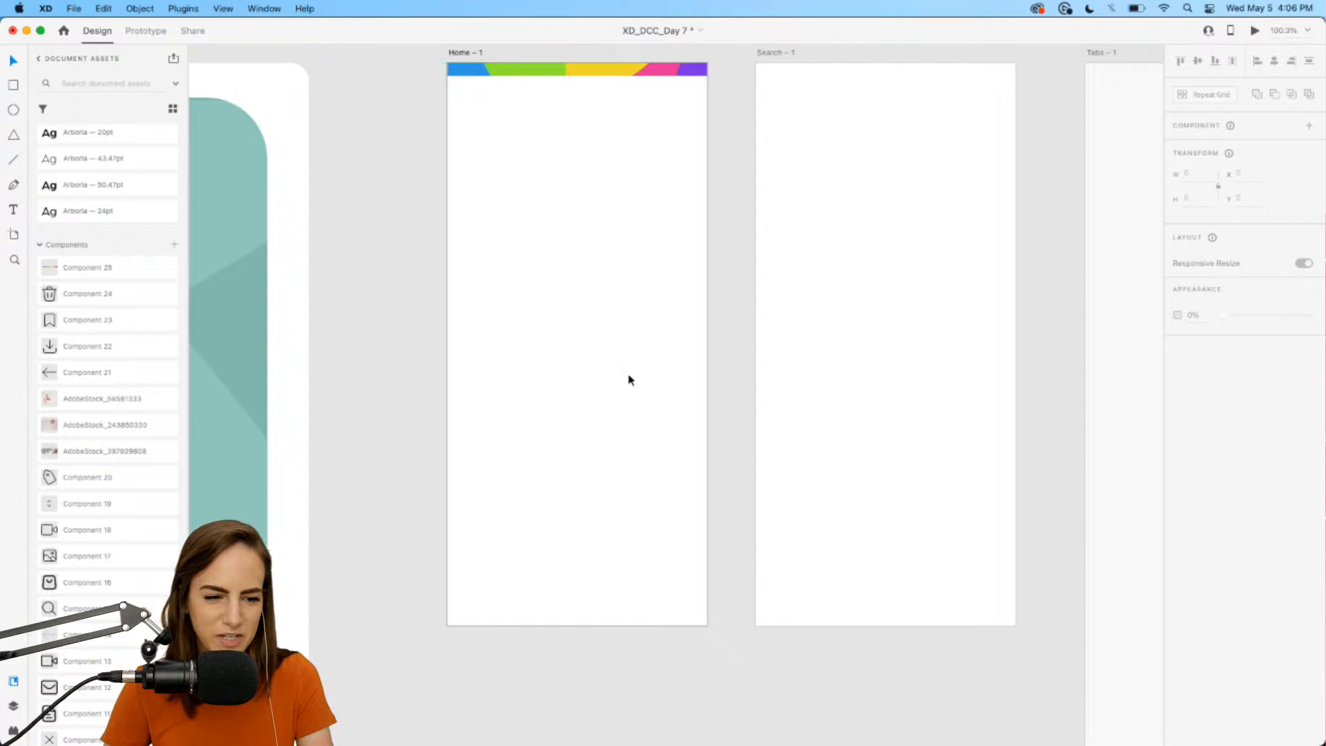
- Draw a rectangle about 132 × 271 at the bottom of Home – 1, overhanging the artboard, with corners rounded to 66
click(13, 86)
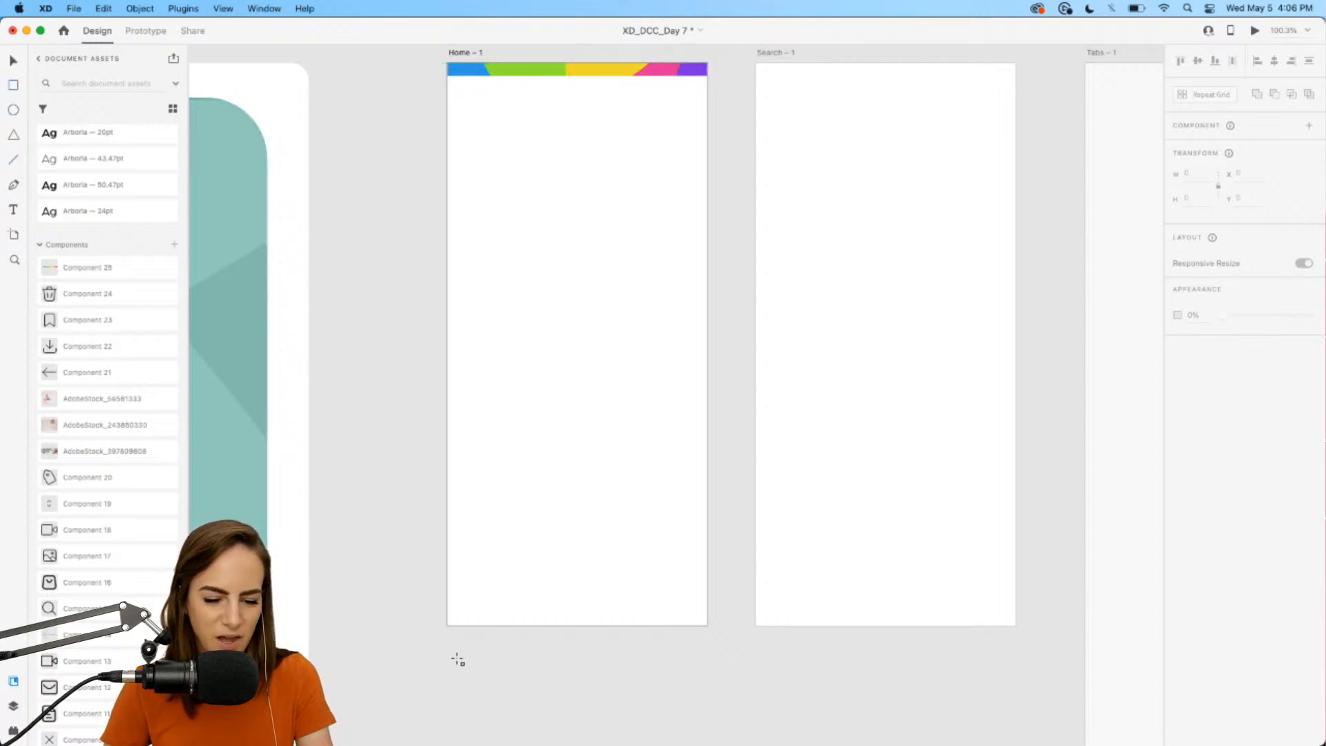
mouse_move(457, 657)
mouse_down()
mouse_move(553, 481)
mouse_move(510, 602)
mouse_up()
scroll(513, 574, down, 3)
scroll(571, 424, up, 4)
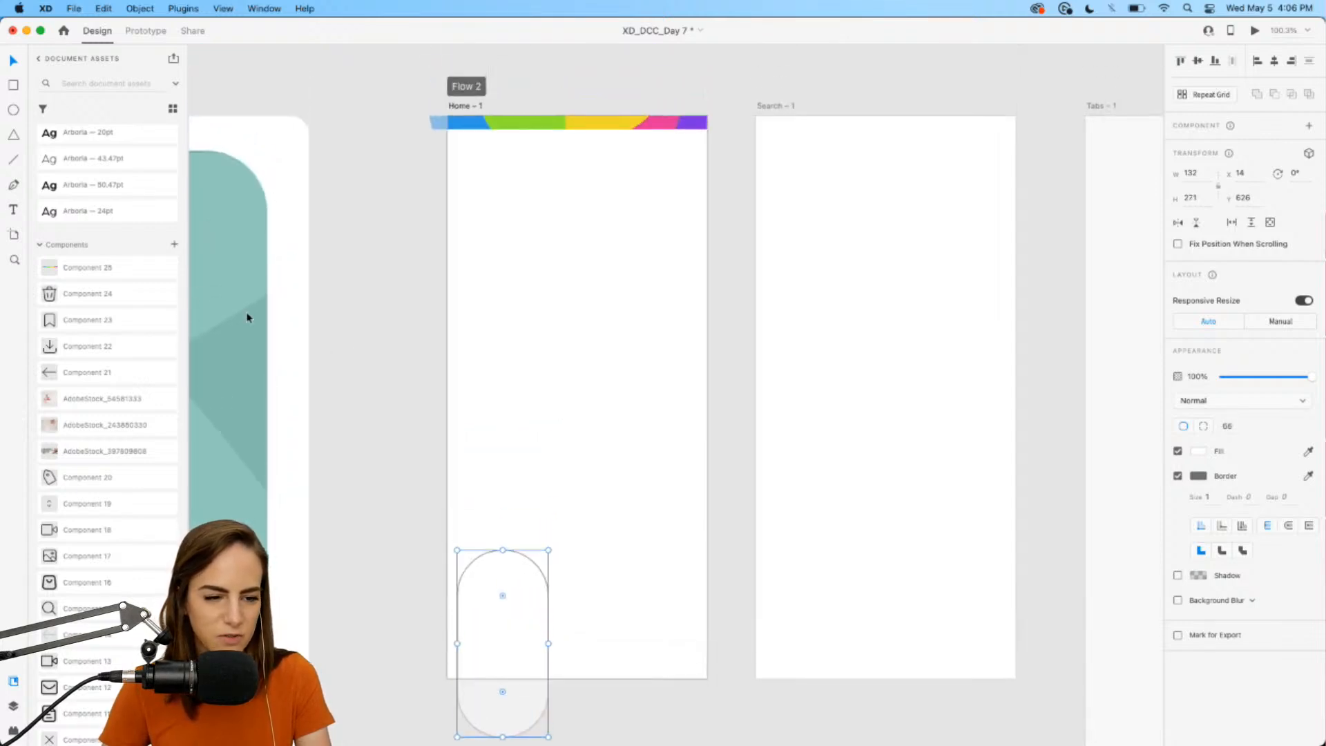
- Fill the rounded rectangle with the green document colour #90E330 and remove its border
scroll(114, 233, up, 5)
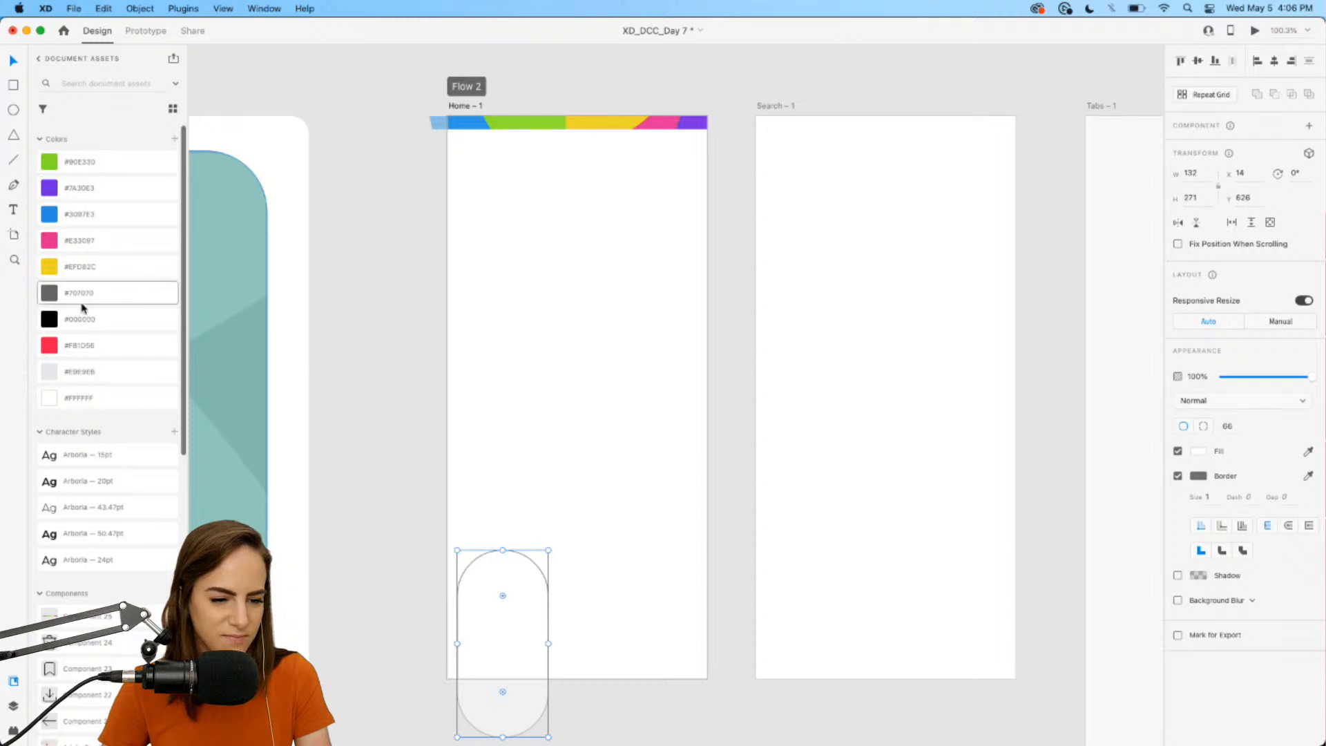
click(80, 161)
scroll(622, 442, down, 3)
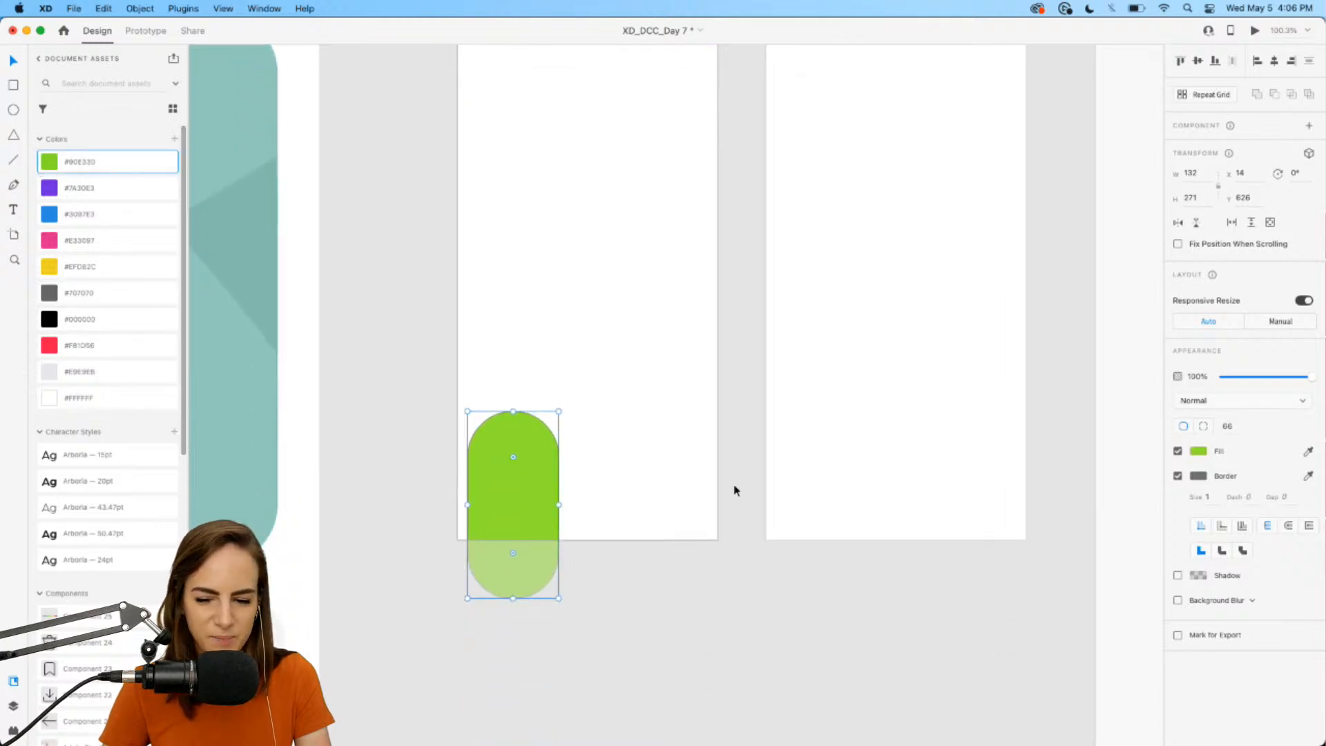
click(1178, 475)
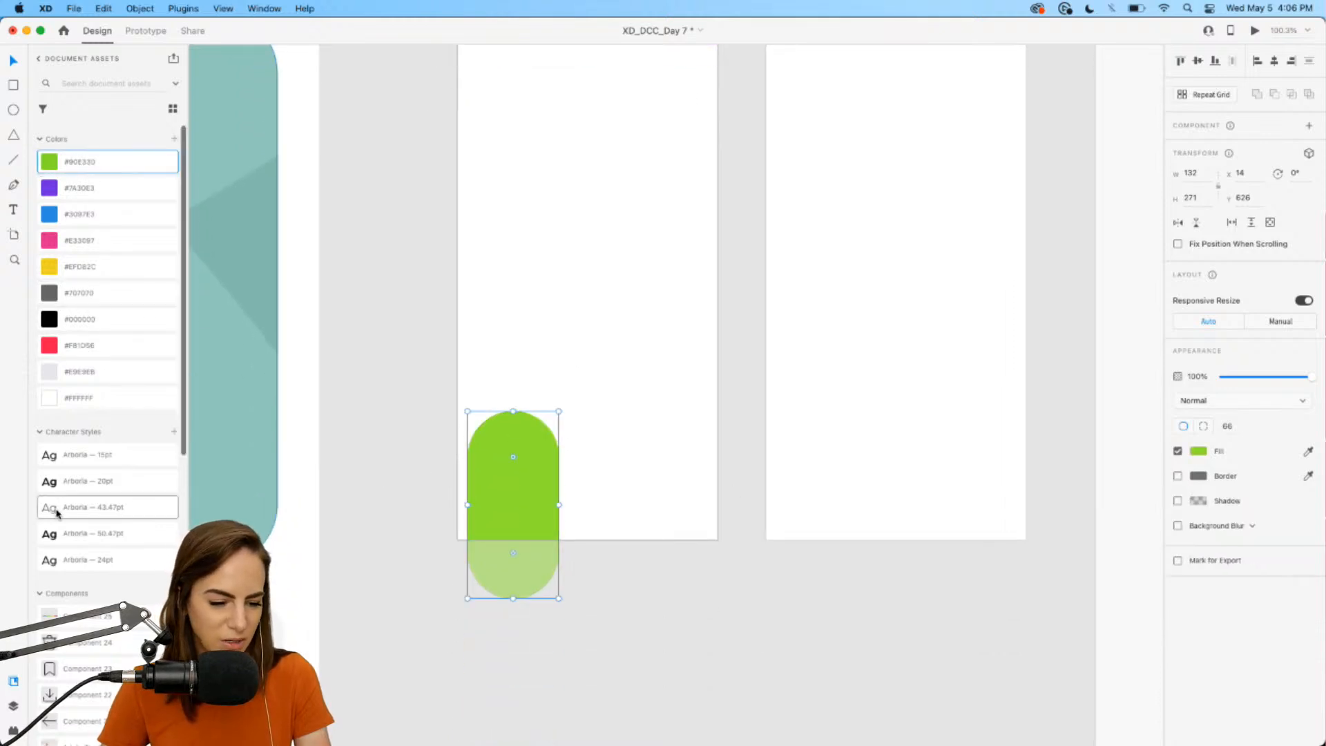
- Place the envelope icon, Component 12, centred near the top of the green rounded shape
scroll(69, 414, down, 10)
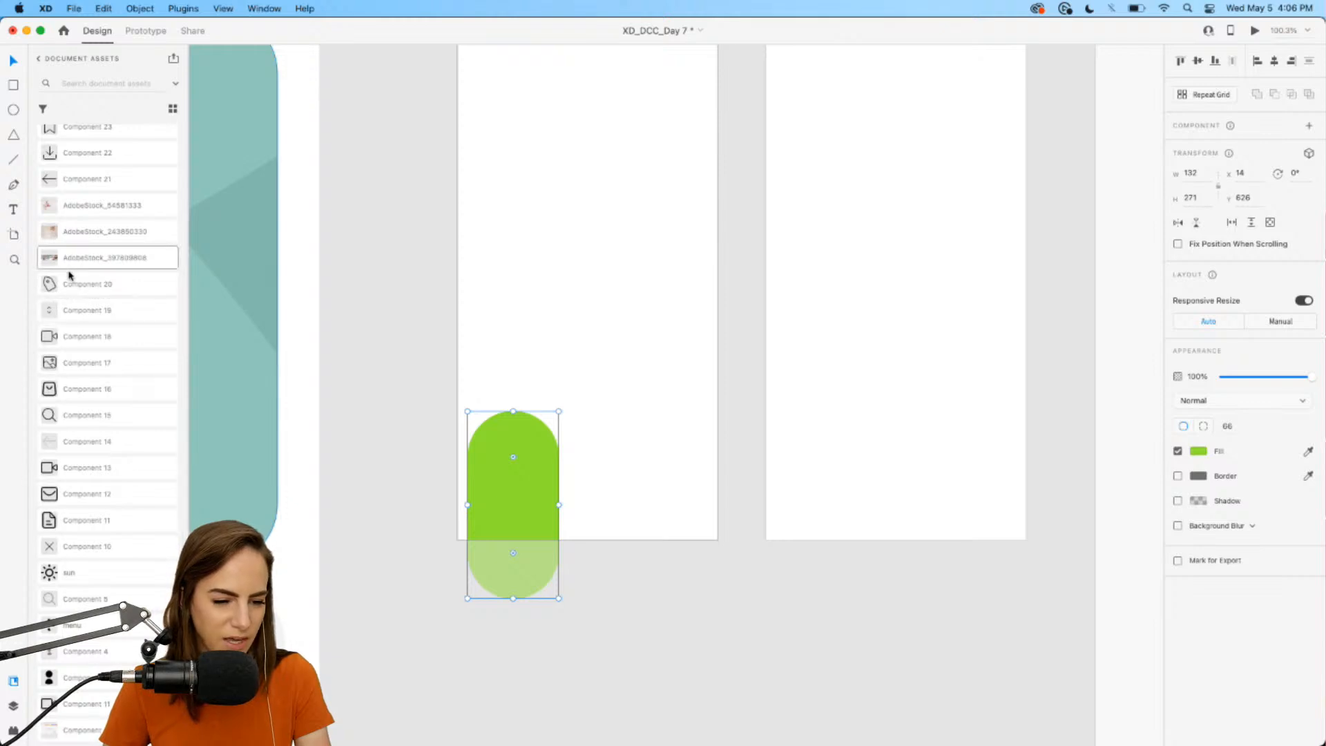
drag(69, 494, 640, 466)
click(654, 380)
- Duplicate the green shape beside the original at X 163 and place the video camera icon, Component 13, on the copy
click(536, 466)
key(super+d)
drag(83, 467, 623, 453)
click(648, 347)
- Fill the rounded shape behind the video camera icon with the yellow document colour
scroll(131, 257, up, 10)
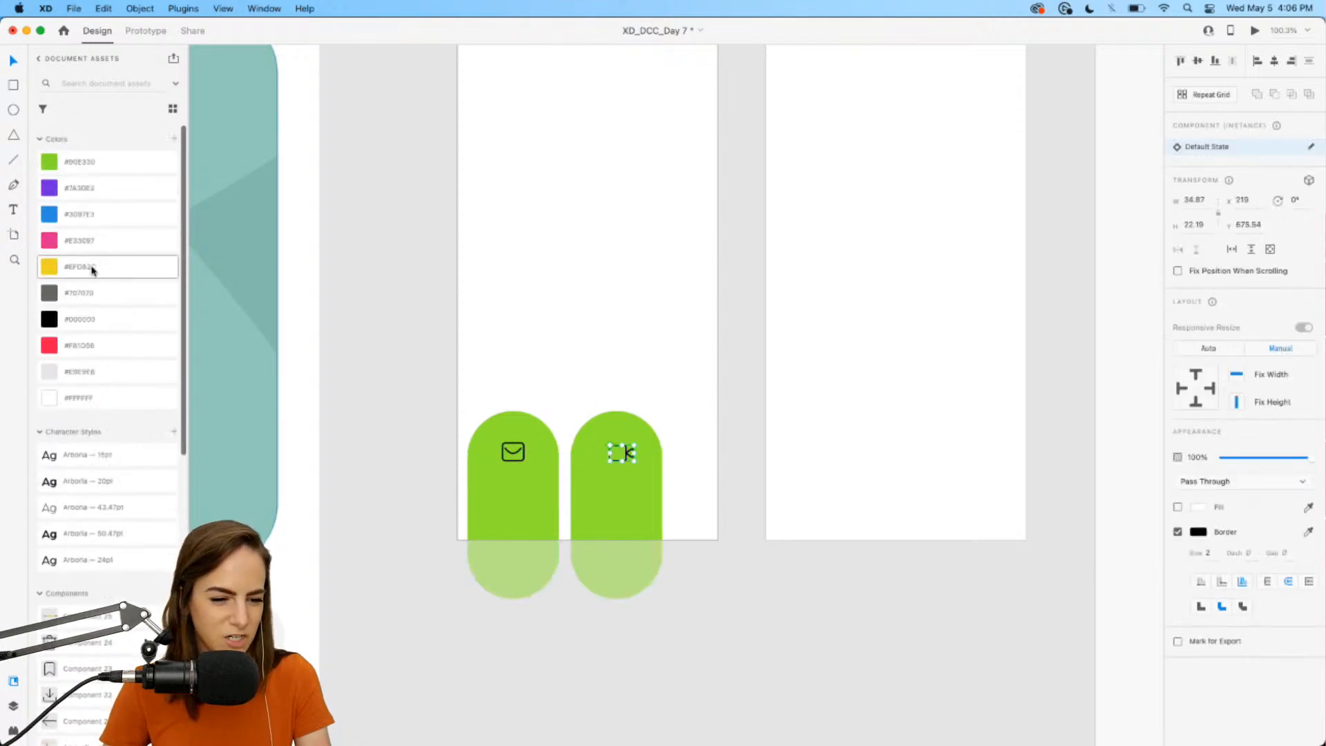
click(92, 267)
click(501, 278)
double_click(645, 460)
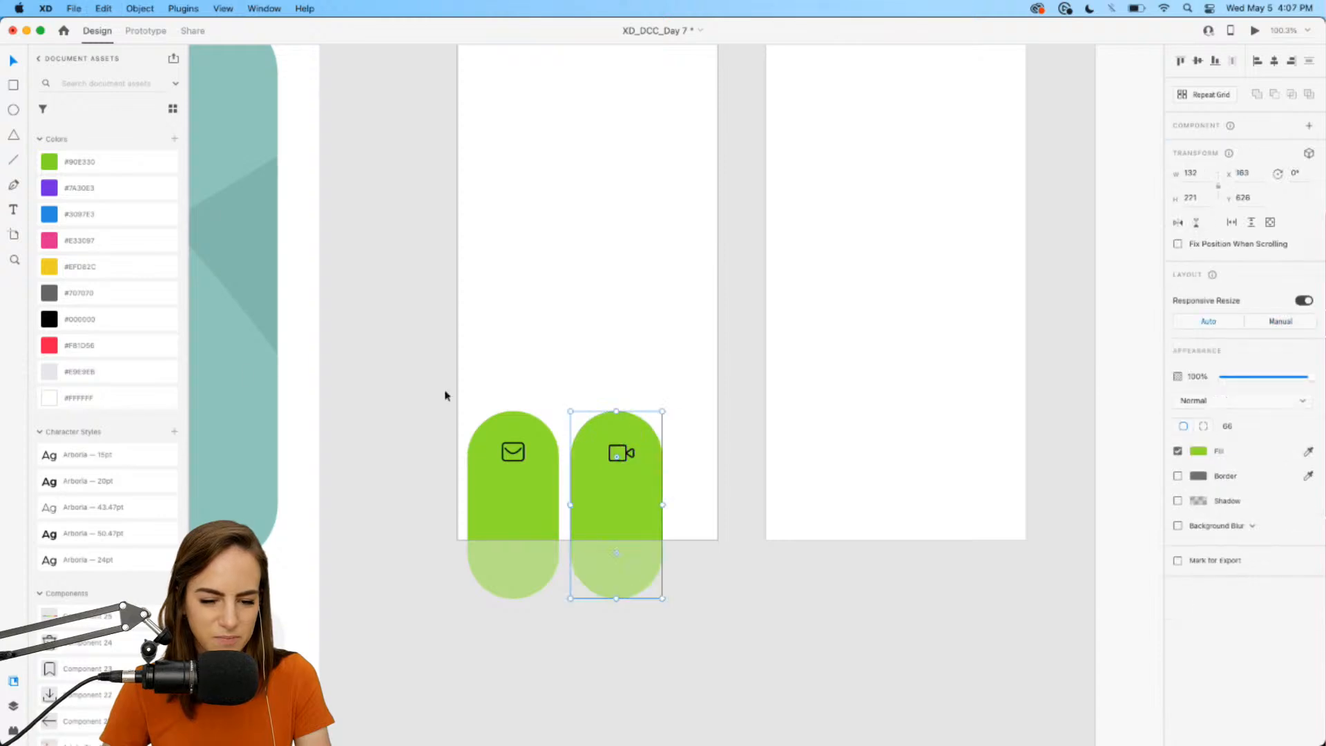
click(104, 268)
click(635, 295)
- Duplicate the yellow shape, place the copy beside it at X 309, and fill it with the pink document colour #E33097
click(633, 530)
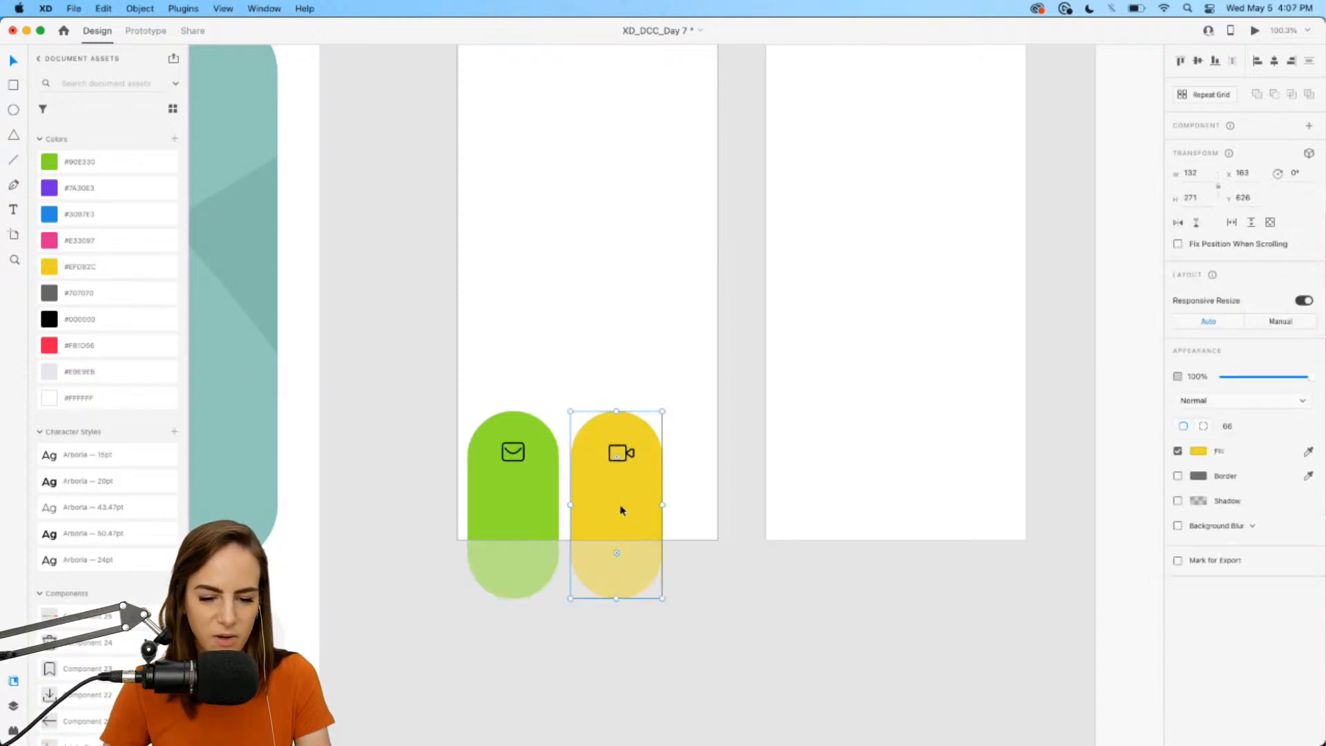
key(super+d)
drag(612, 495, 714, 496)
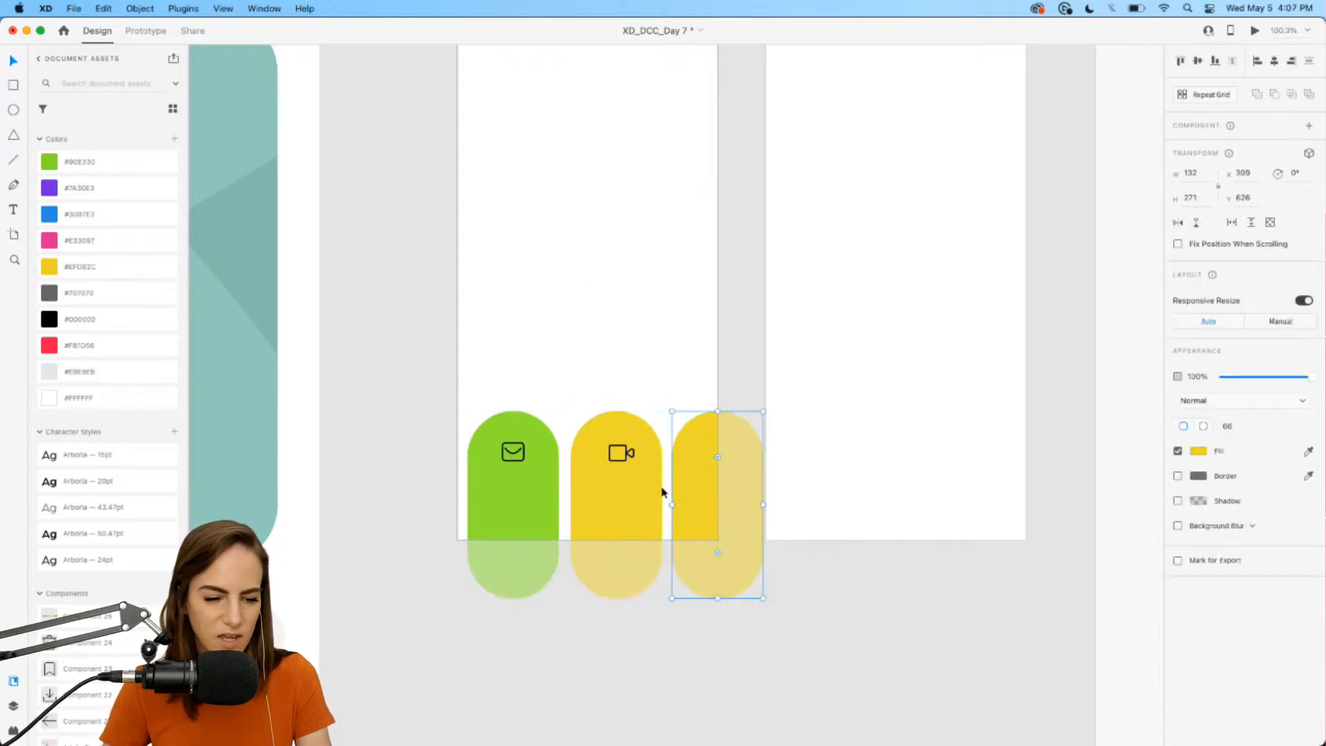
click(82, 240)
scroll(550, 362, left, 2)
scroll(550, 362, down, 1)
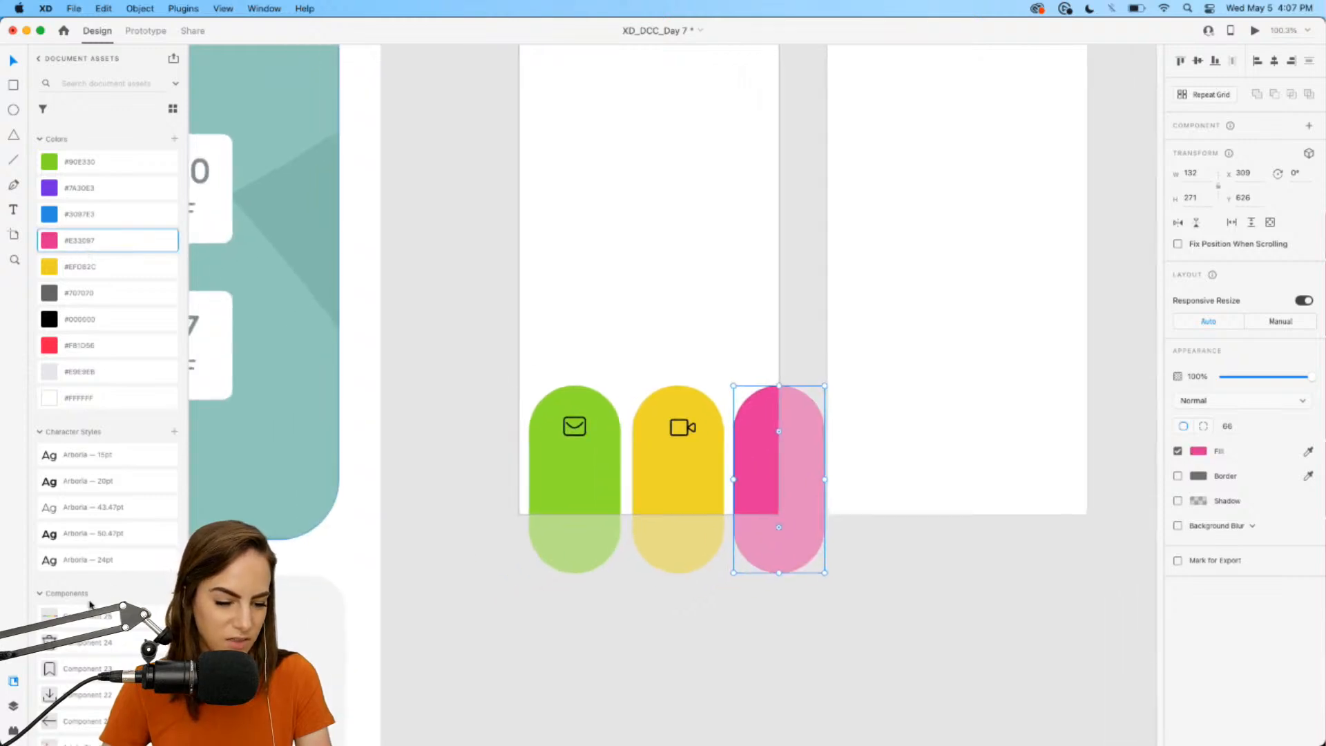
- Place the document icon, Component 11, near the top of the pink shape, level with the other icons
scroll(84, 486, down, 10)
drag(80, 353, 716, 285)
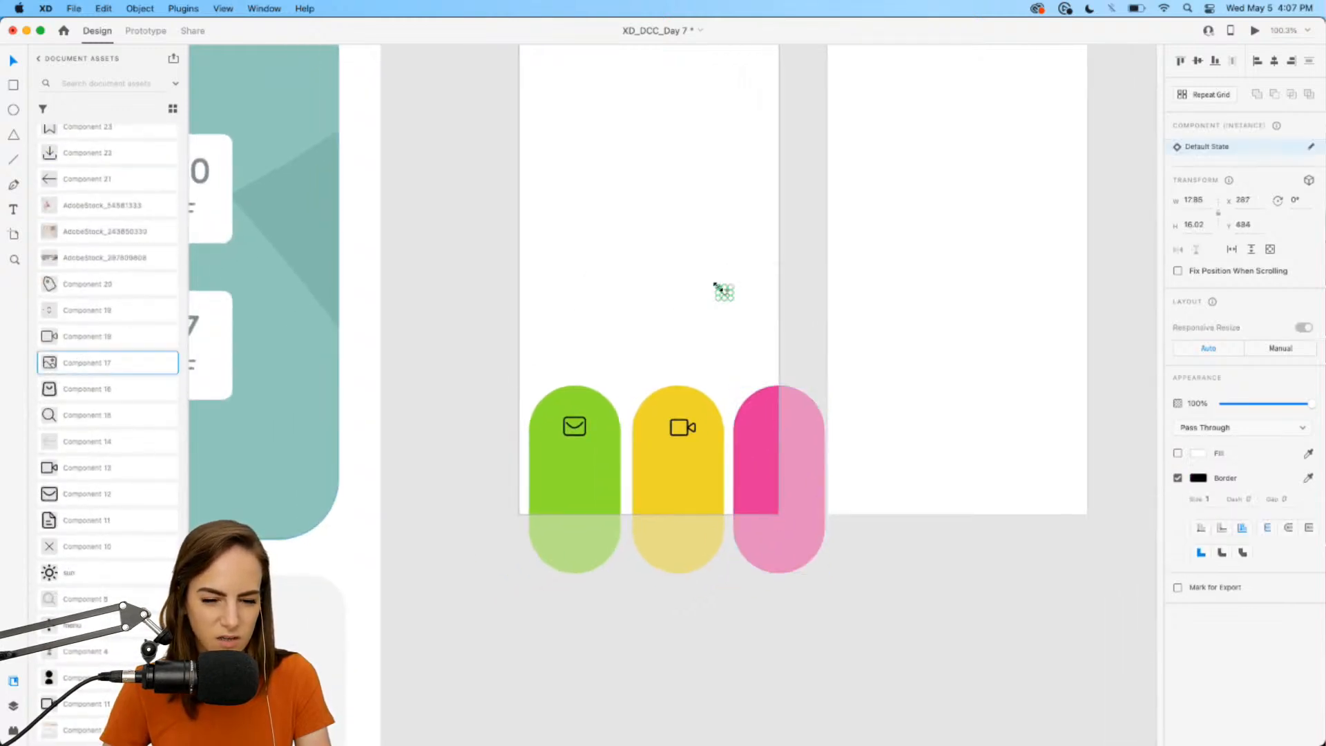
drag(83, 520, 788, 427)
click(661, 337)
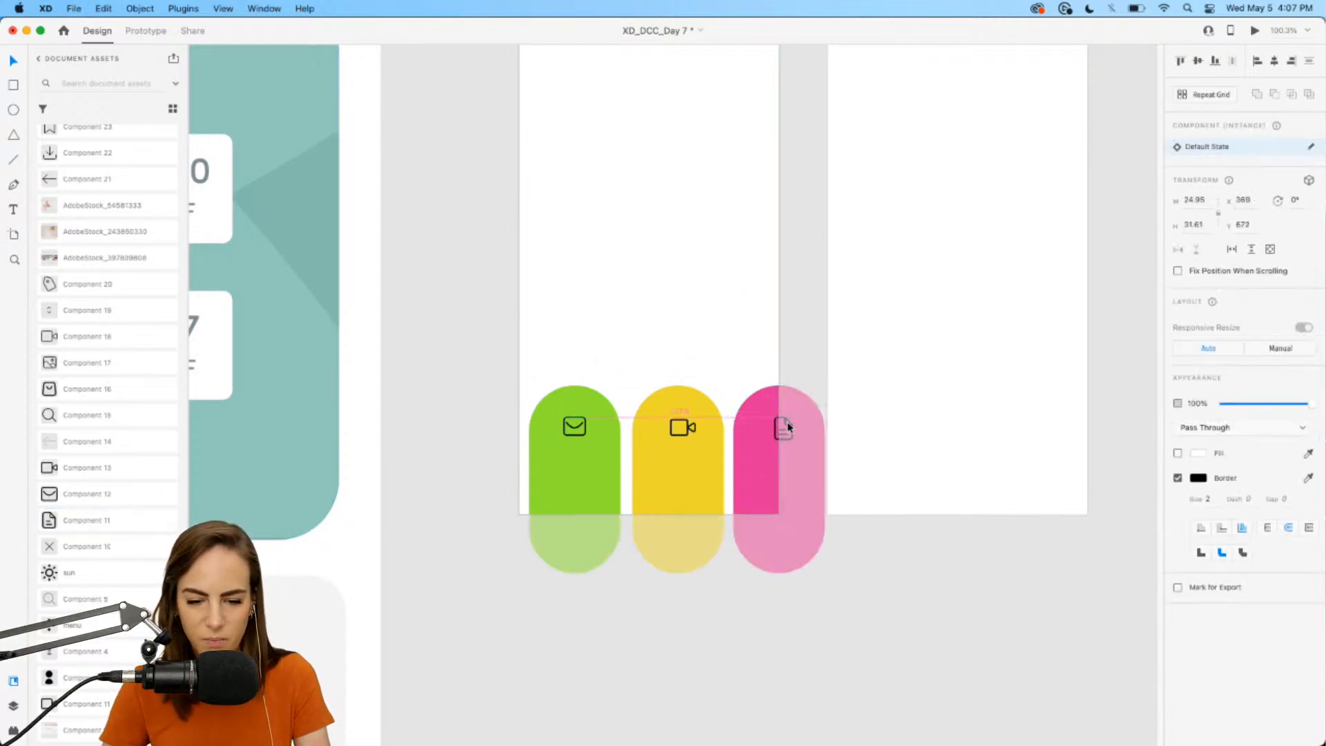
- Add a text box reading "Docs" above the green shape and set it to auto width
scroll(676, 418, up, 5)
scroll(675, 417, down, 2)
click(588, 199)
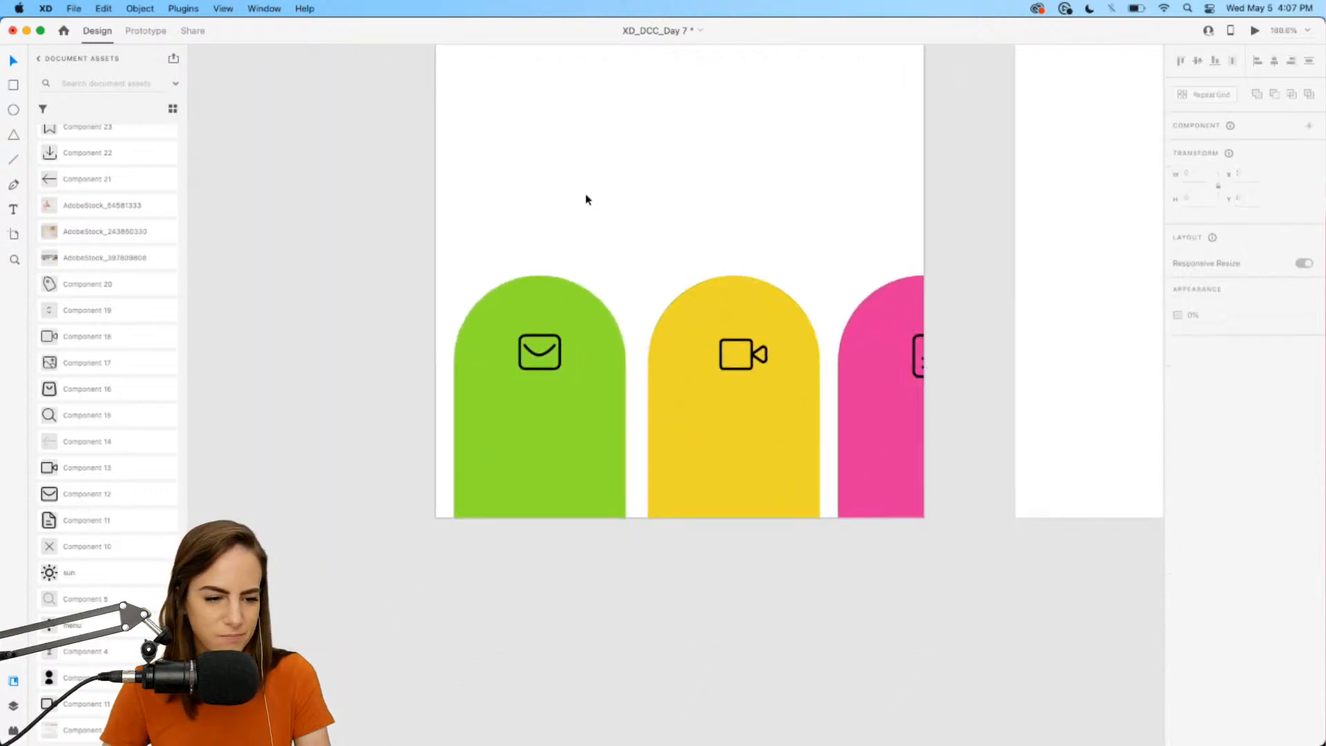
click(13, 209)
drag(501, 143, 645, 187)
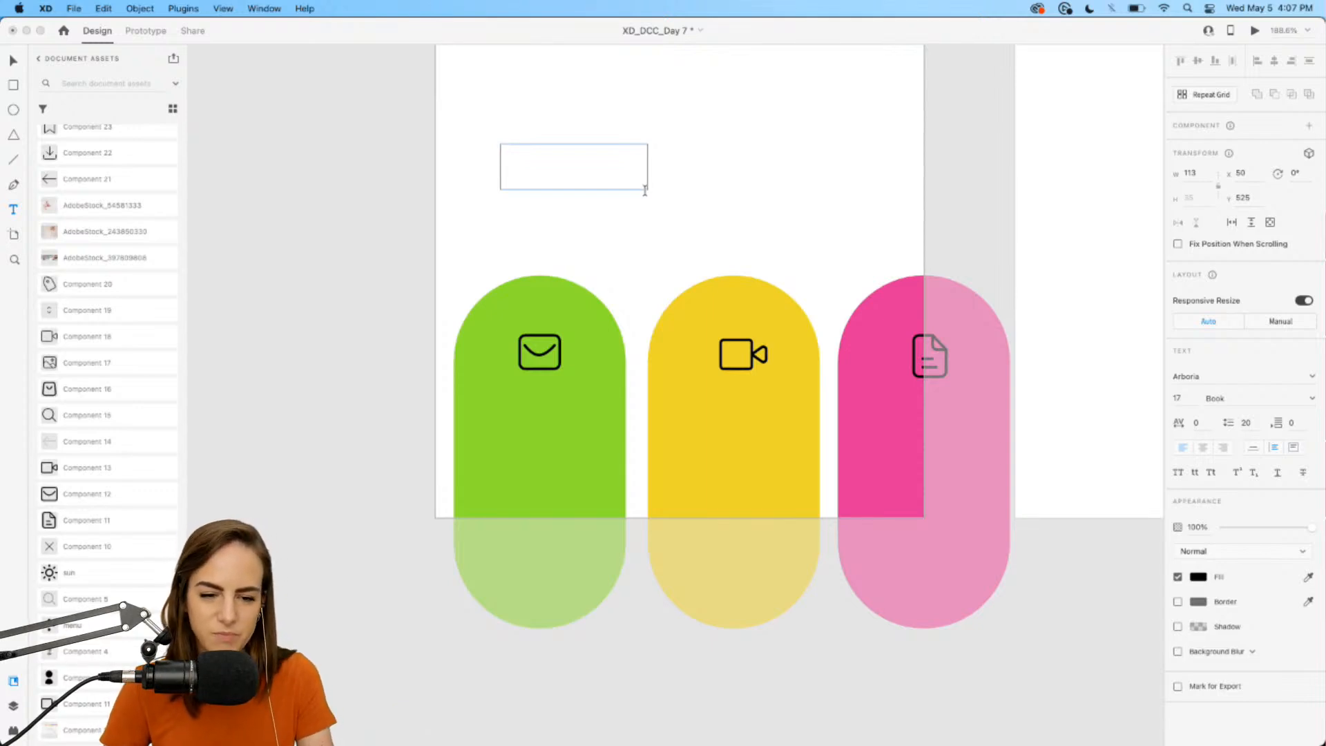
scroll(645, 191, down, 2)
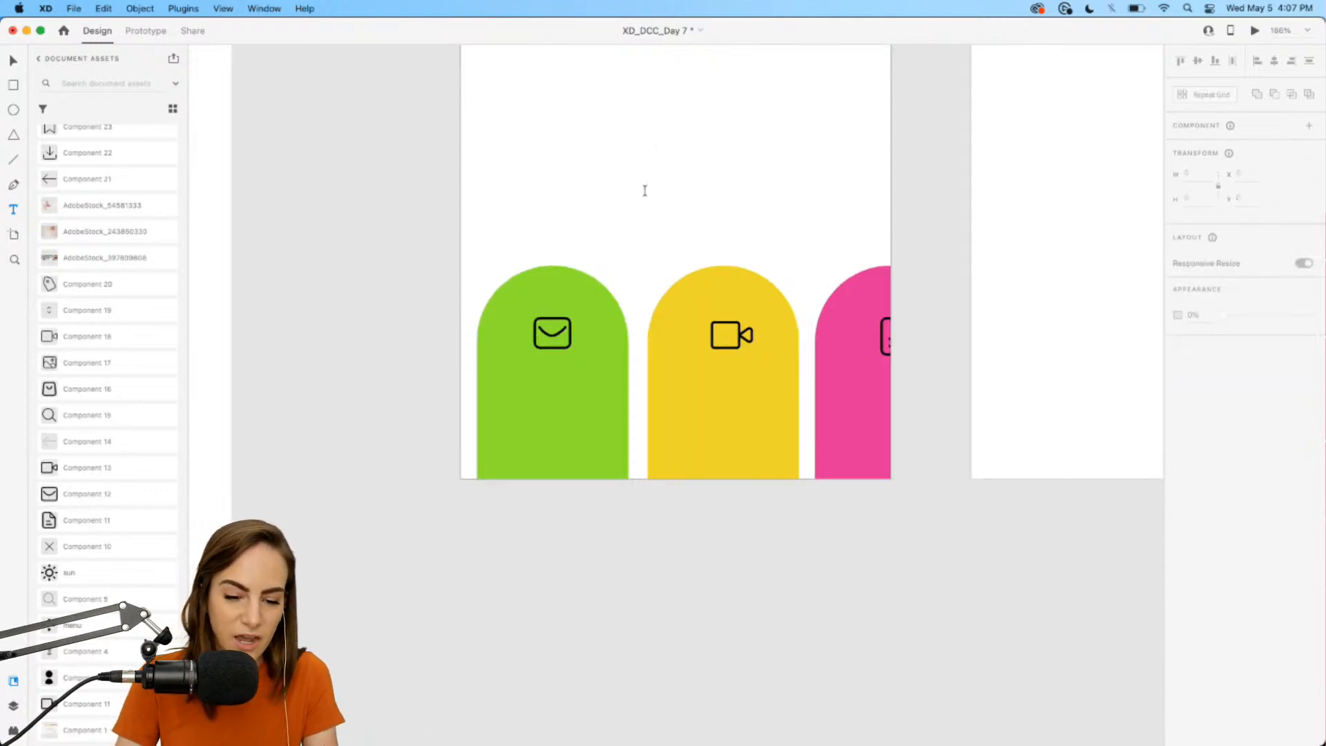
drag(538, 168, 707, 192)
text(Docs)
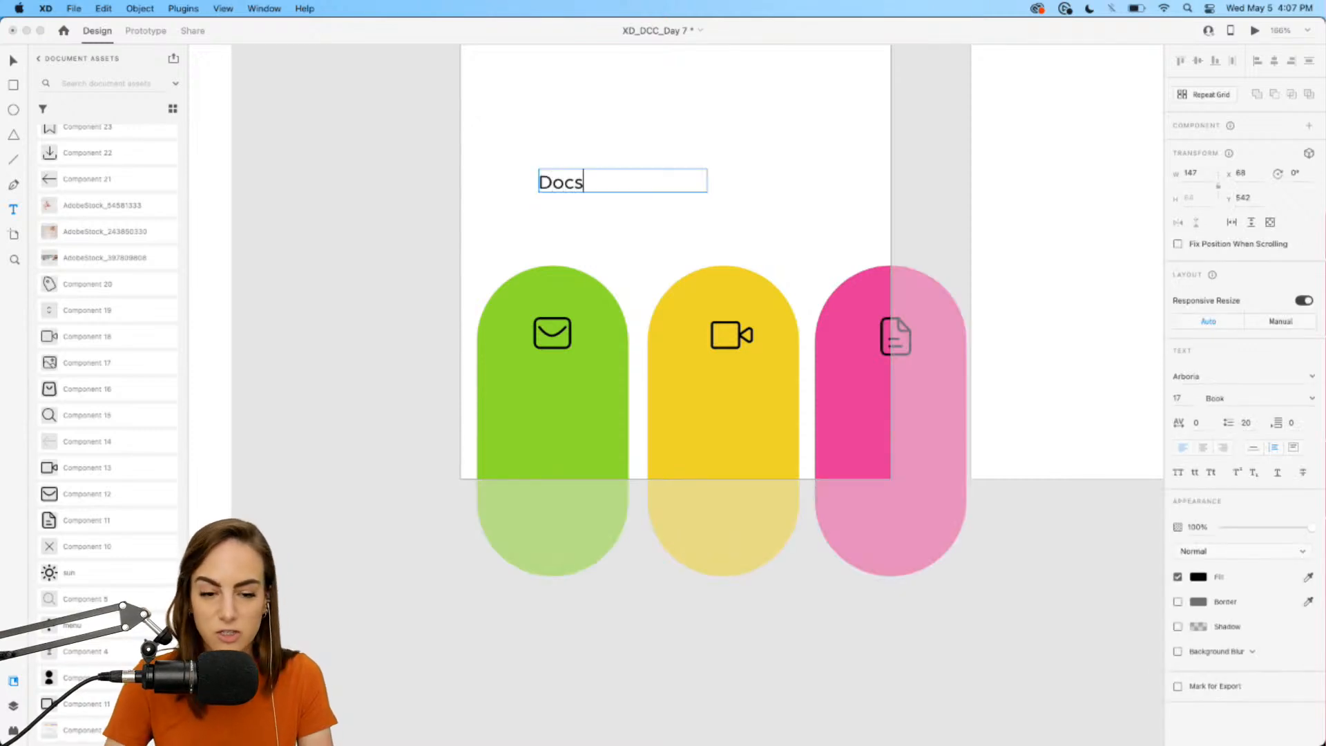
key(Escape)
click(1252, 449)
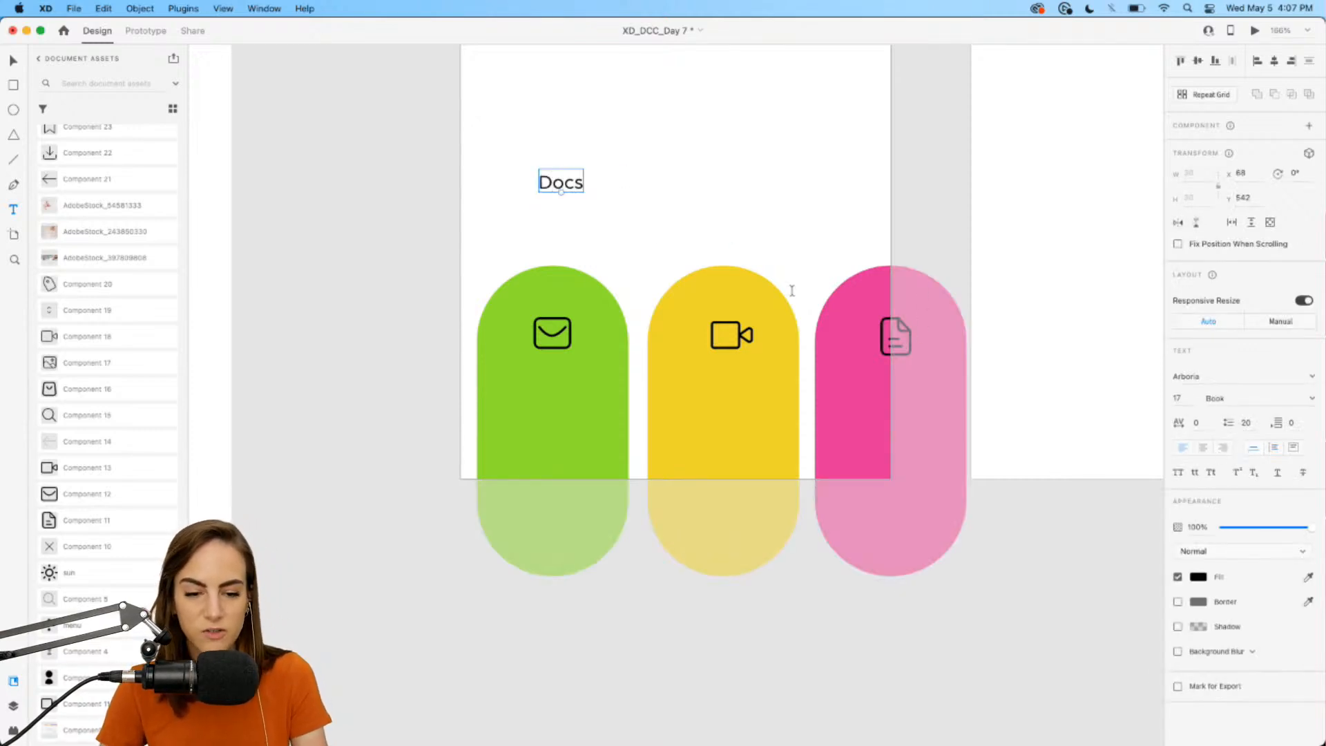
- Move the Docs label under the envelope icon, apply the Arboria — 24pt character style, and centre it on the green shape
drag(581, 190, 570, 396)
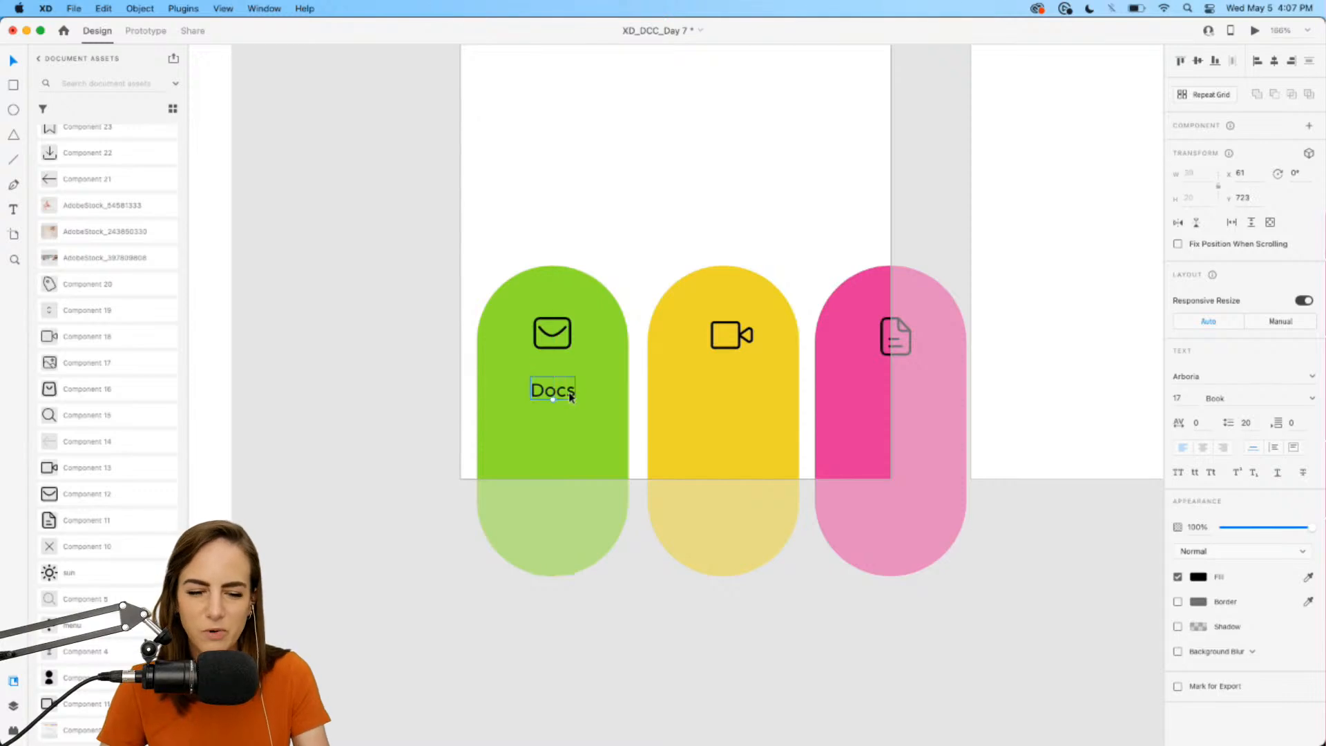
scroll(71, 338, up, 10)
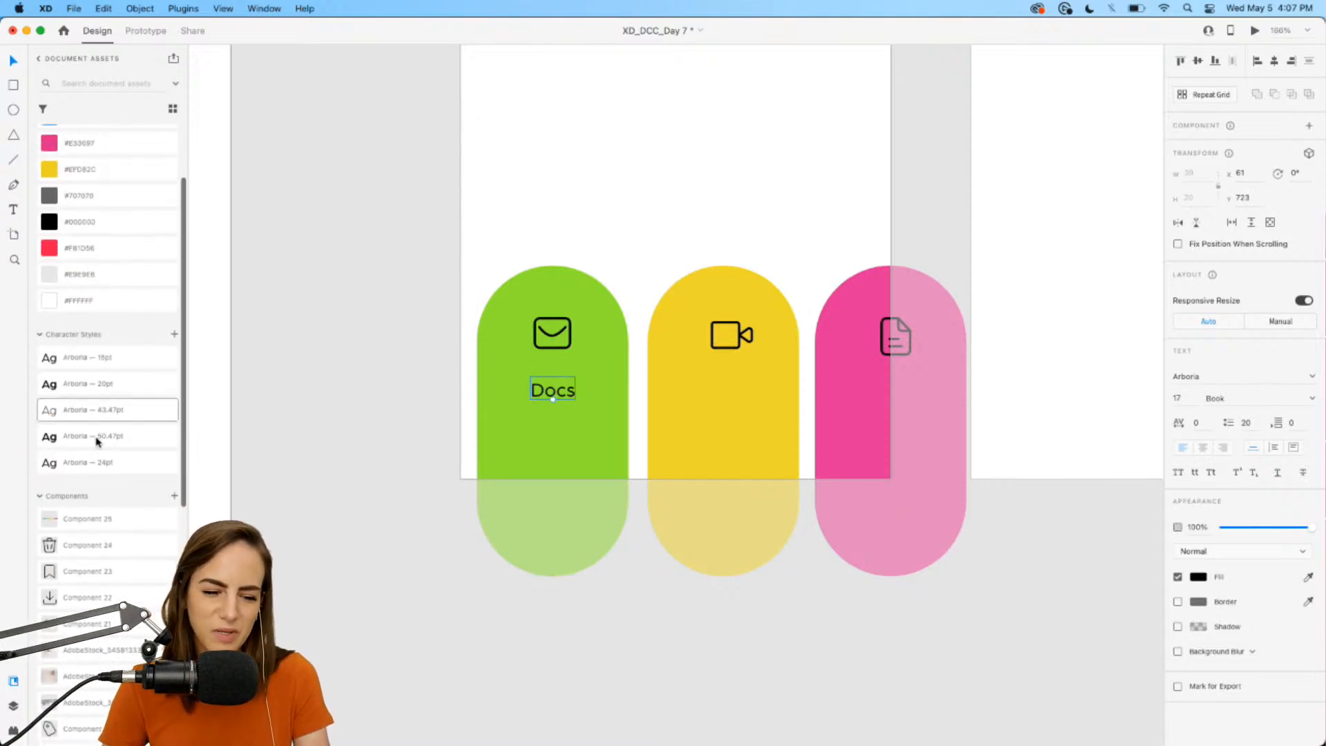
click(109, 462)
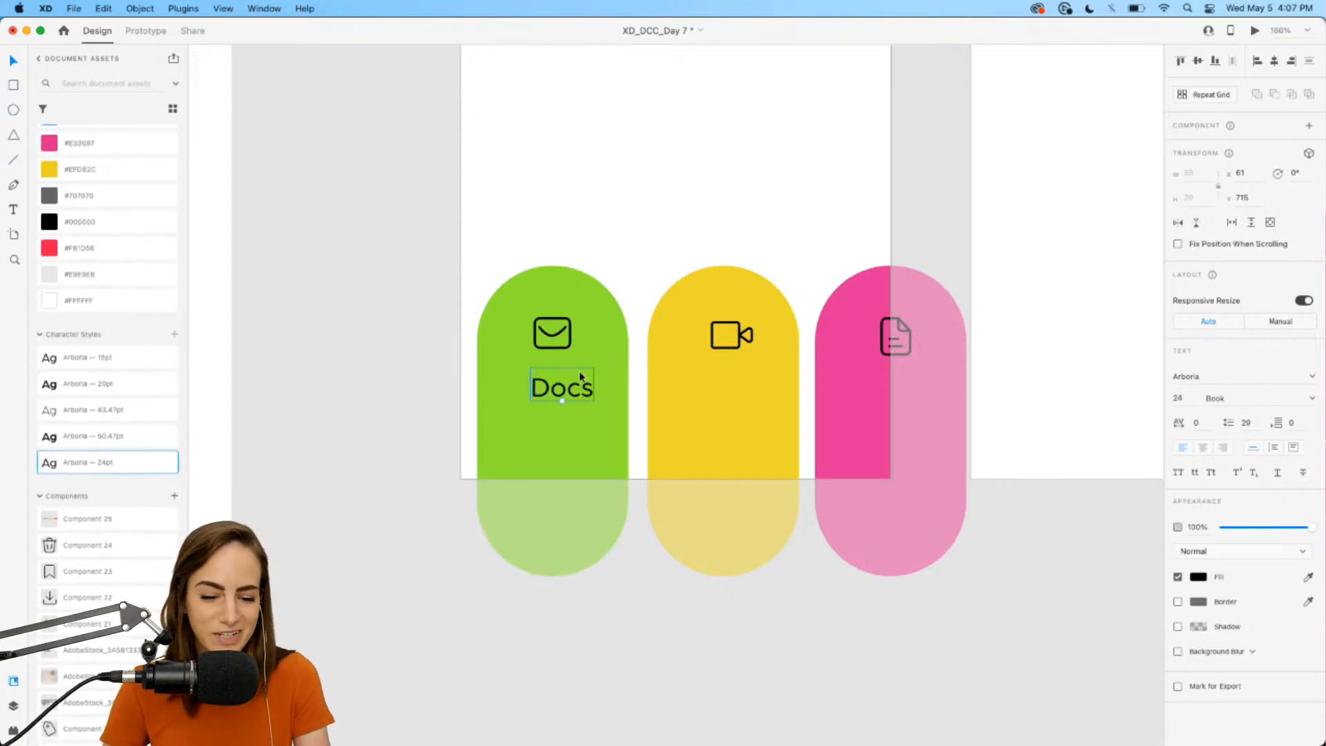
drag(580, 376, 570, 384)
click(633, 225)
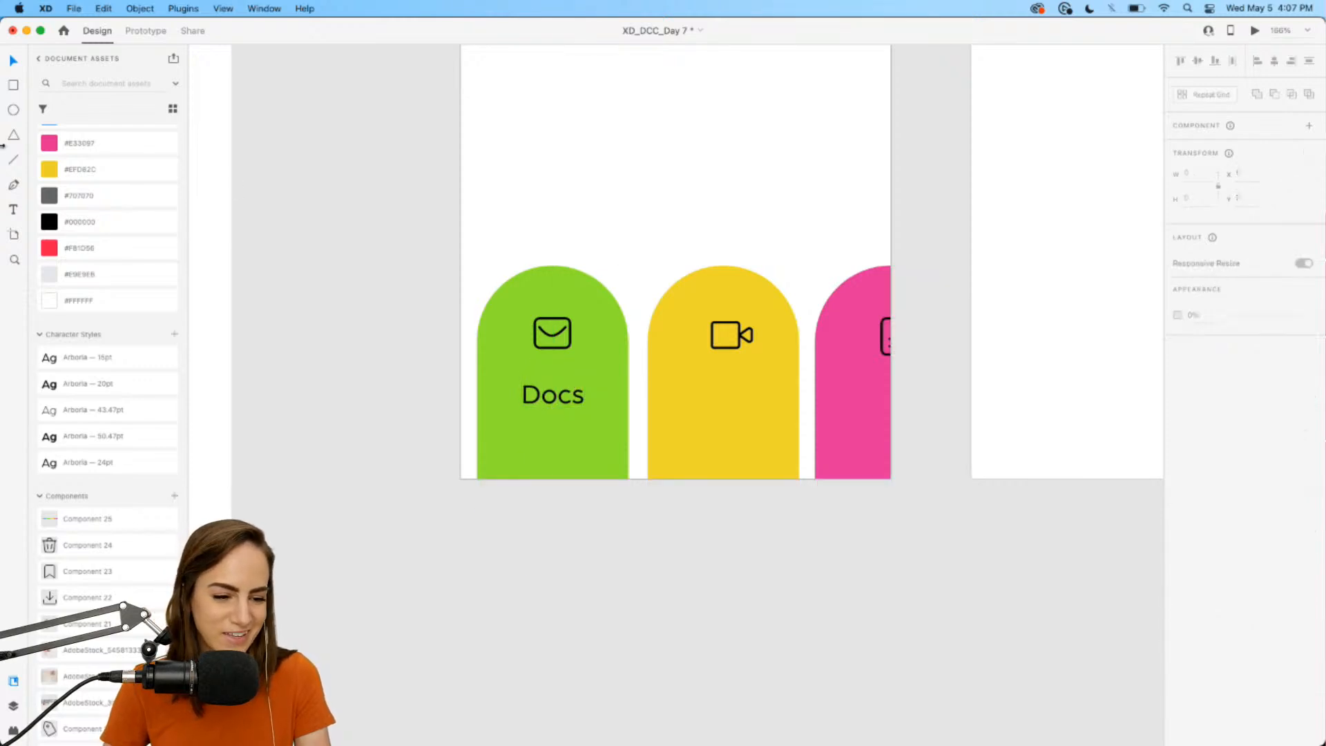
- Draw a borderless white circle about 70 × 70 behind the envelope icon and lower the Docs label to Y 733
mouse_move(517, 301)
mouse_down()
mouse_move(599, 381)
mouse_move(565, 341)
mouse_up()
key(v)
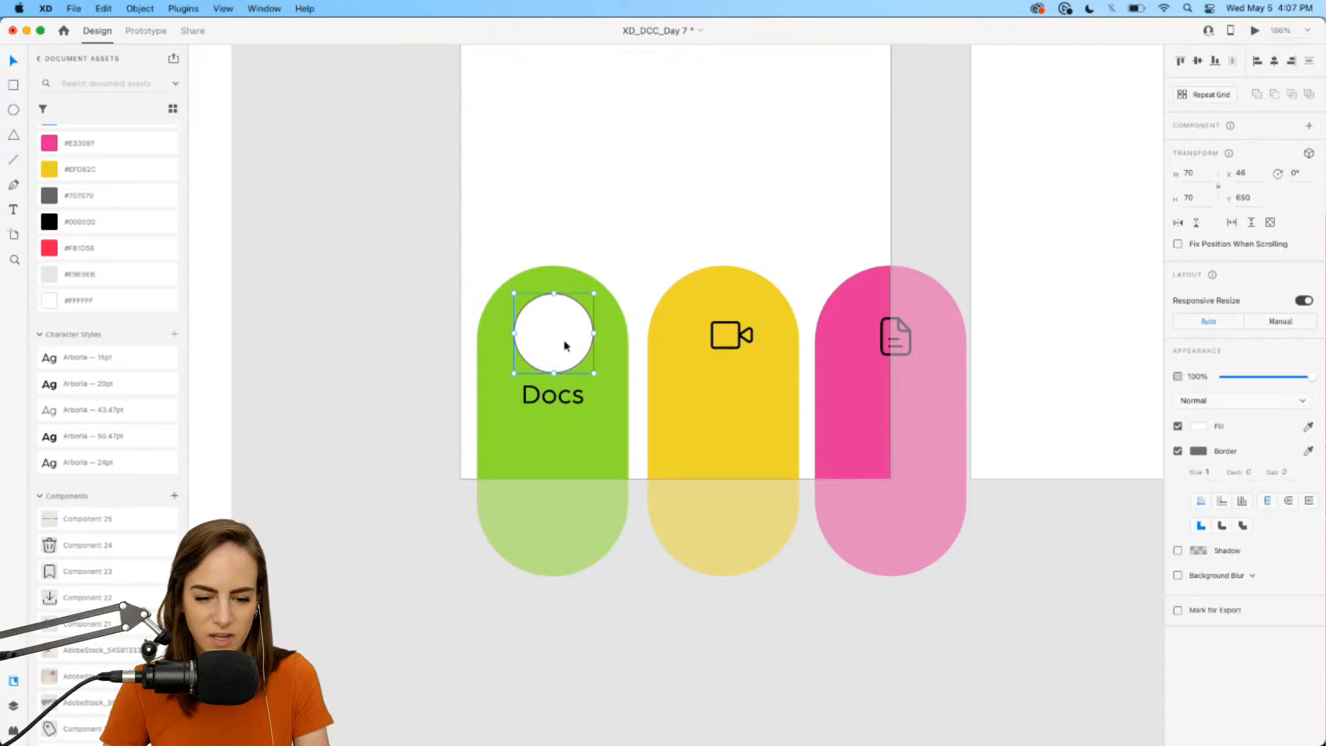
key(super+bracketleft)
key(super+bracketleft)
key(super+bracketleft)
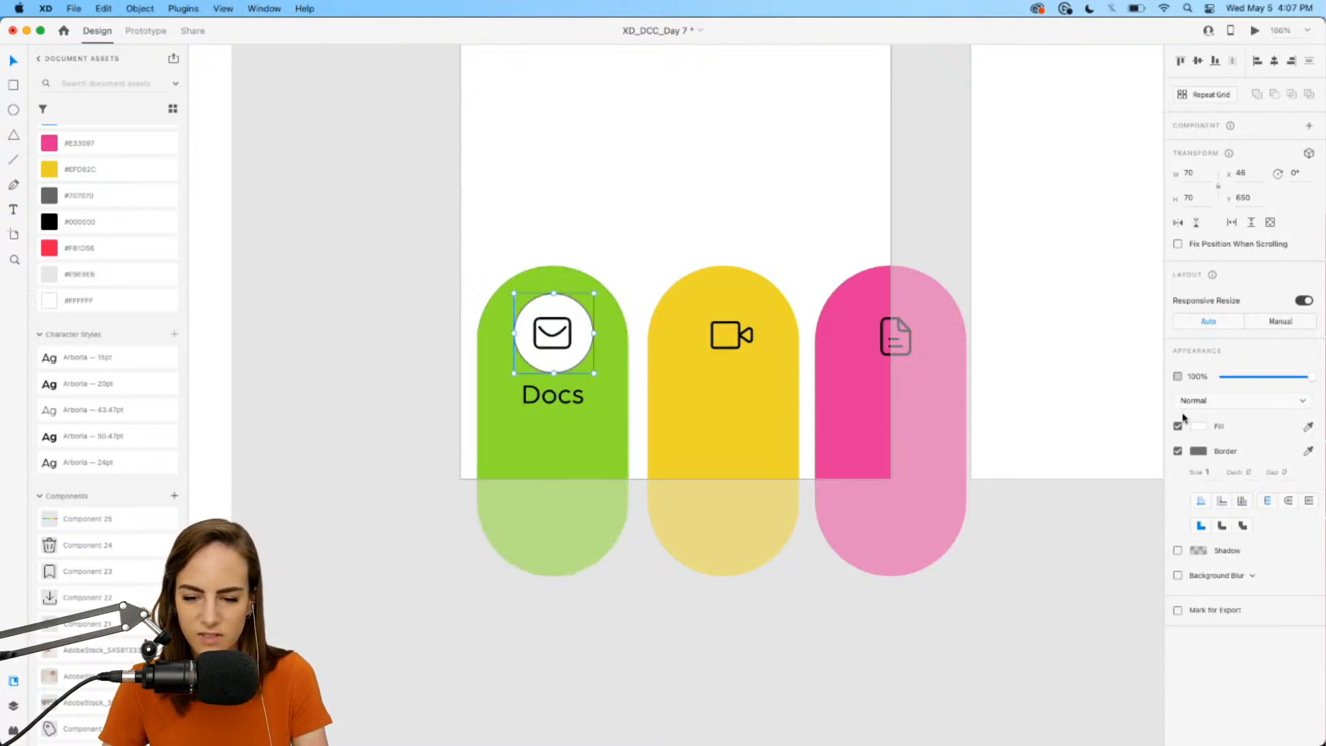
click(1177, 452)
drag(555, 403, 556, 417)
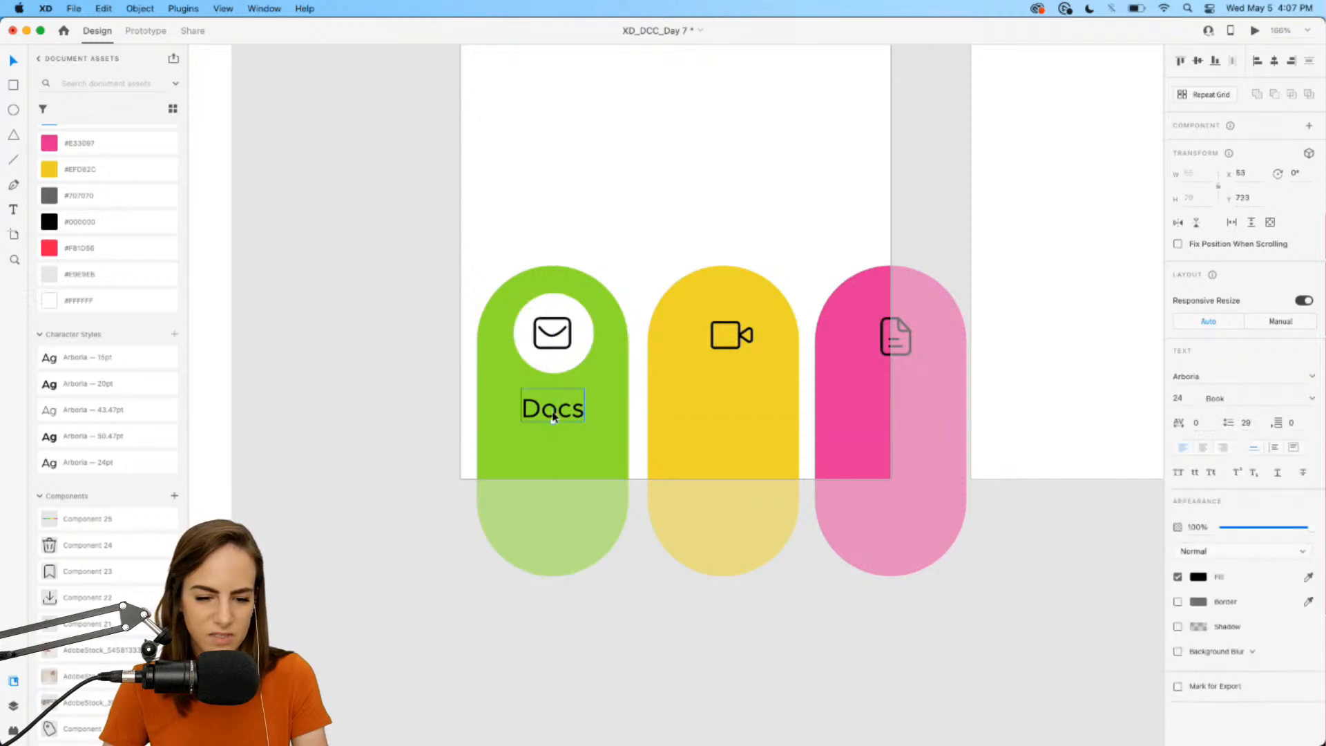
- Enlarge the white circle to about 75 × 75 and copy it behind the video camera icon, centring the icon on it
click(564, 368)
drag(514, 374, 720, 364)
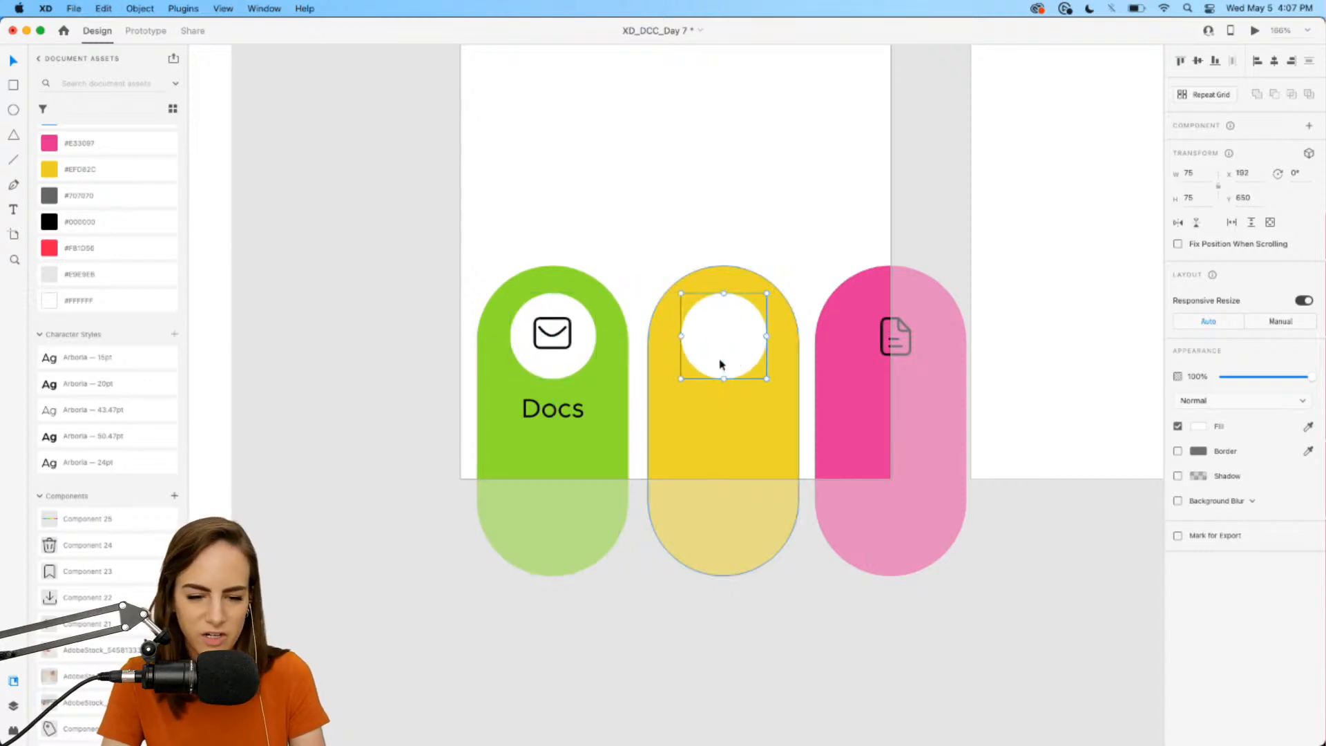
key(super+bracketleft)
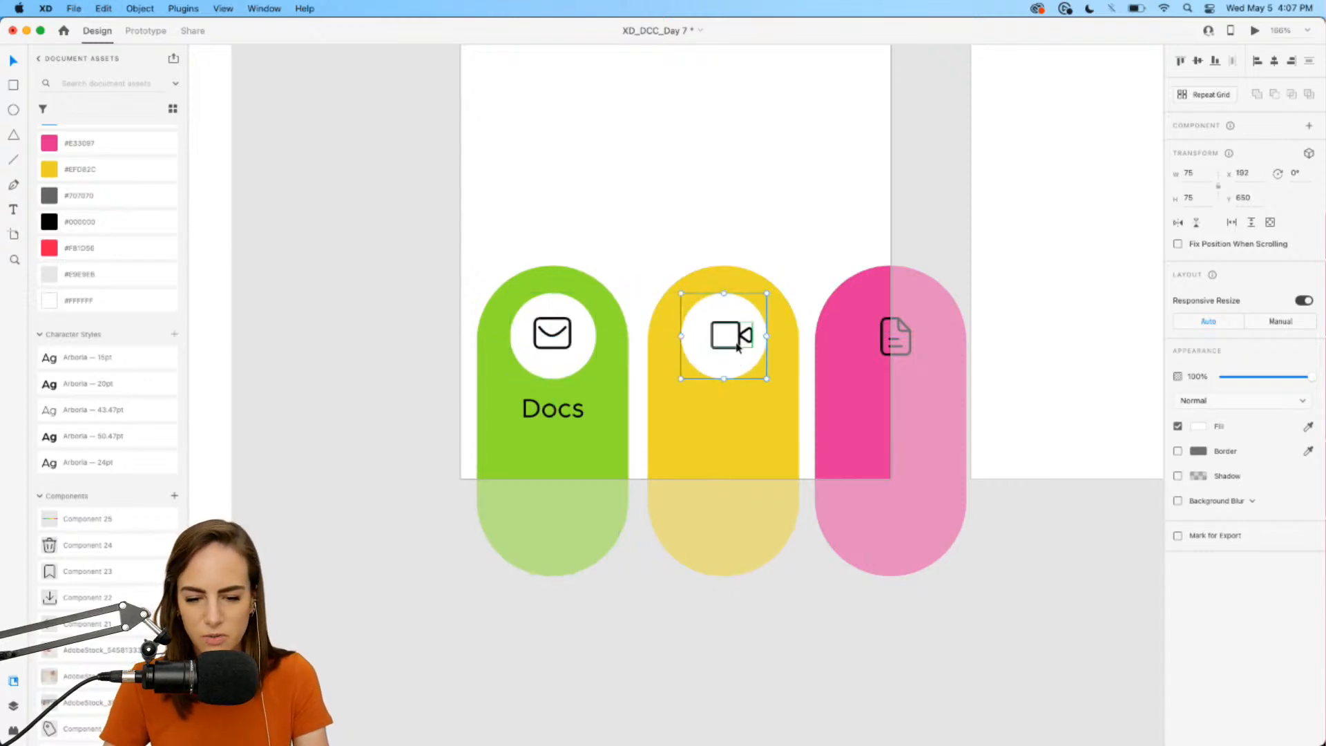
click(744, 338)
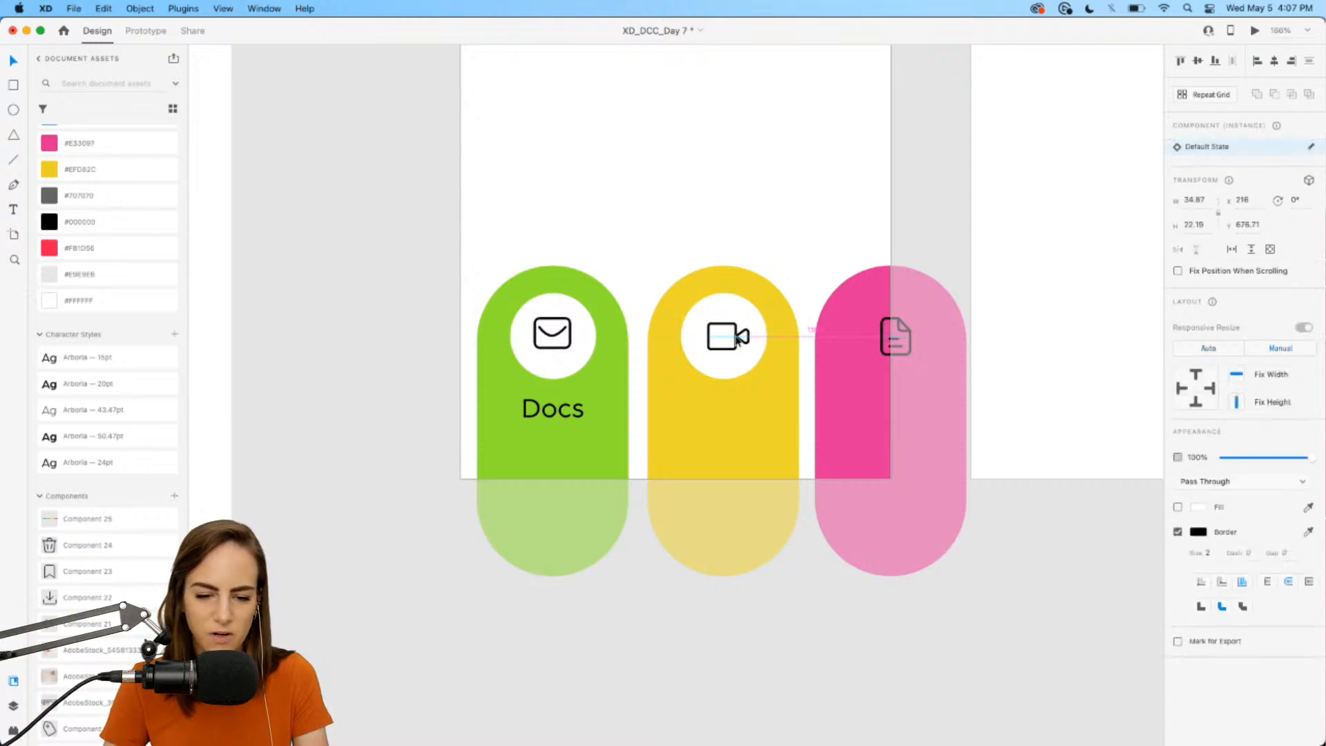
- Copy the Docs label onto the yellow shape, renaming the green shape's label "Emails" and the yellow shape's label "Video"
drag(540, 427, 700, 427)
double_click(558, 411)
text(E)
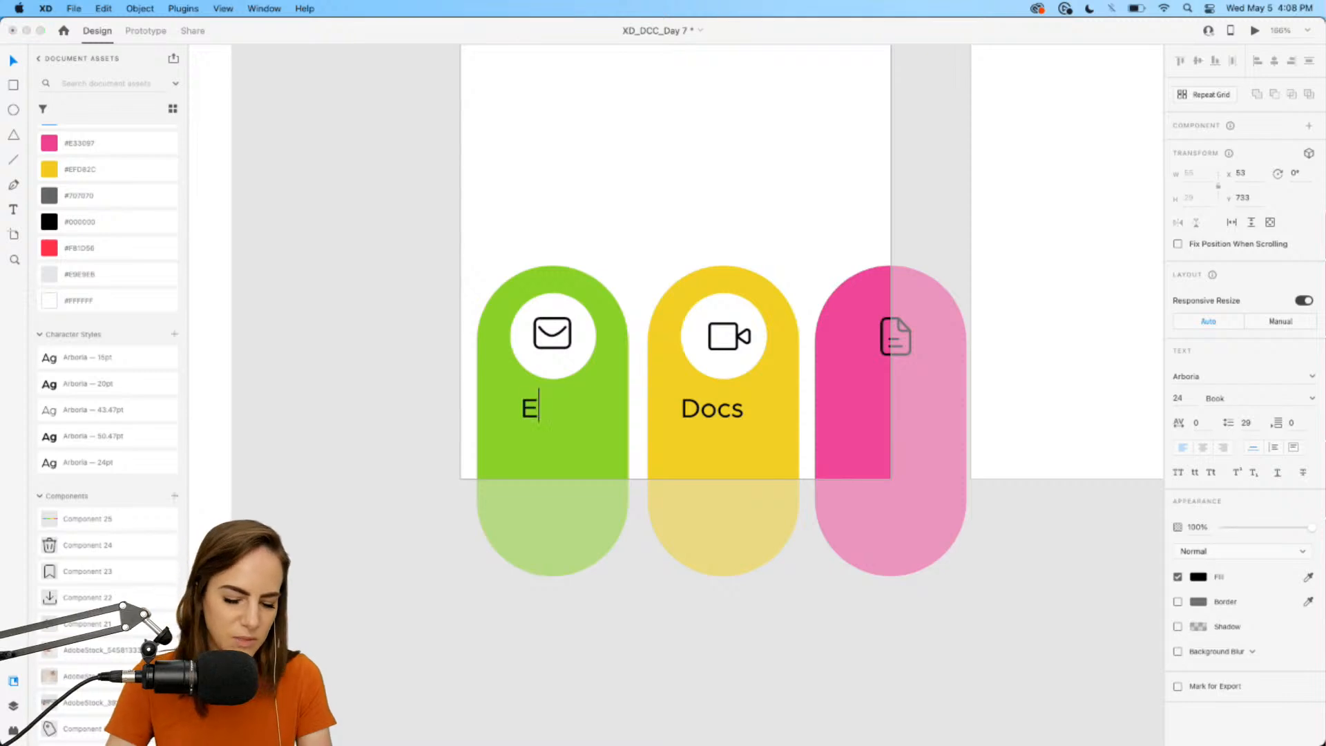
text(mails)
key(Escape)
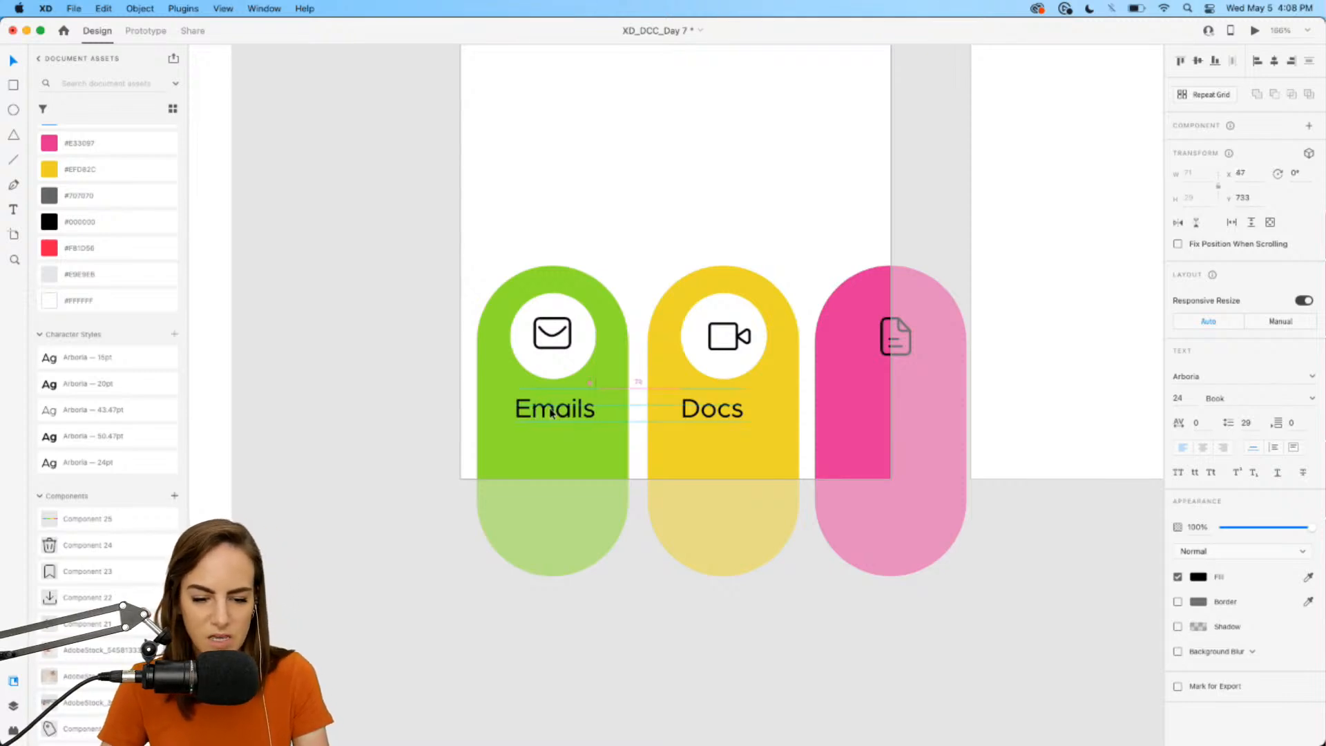
double_click(713, 407)
text(Video)
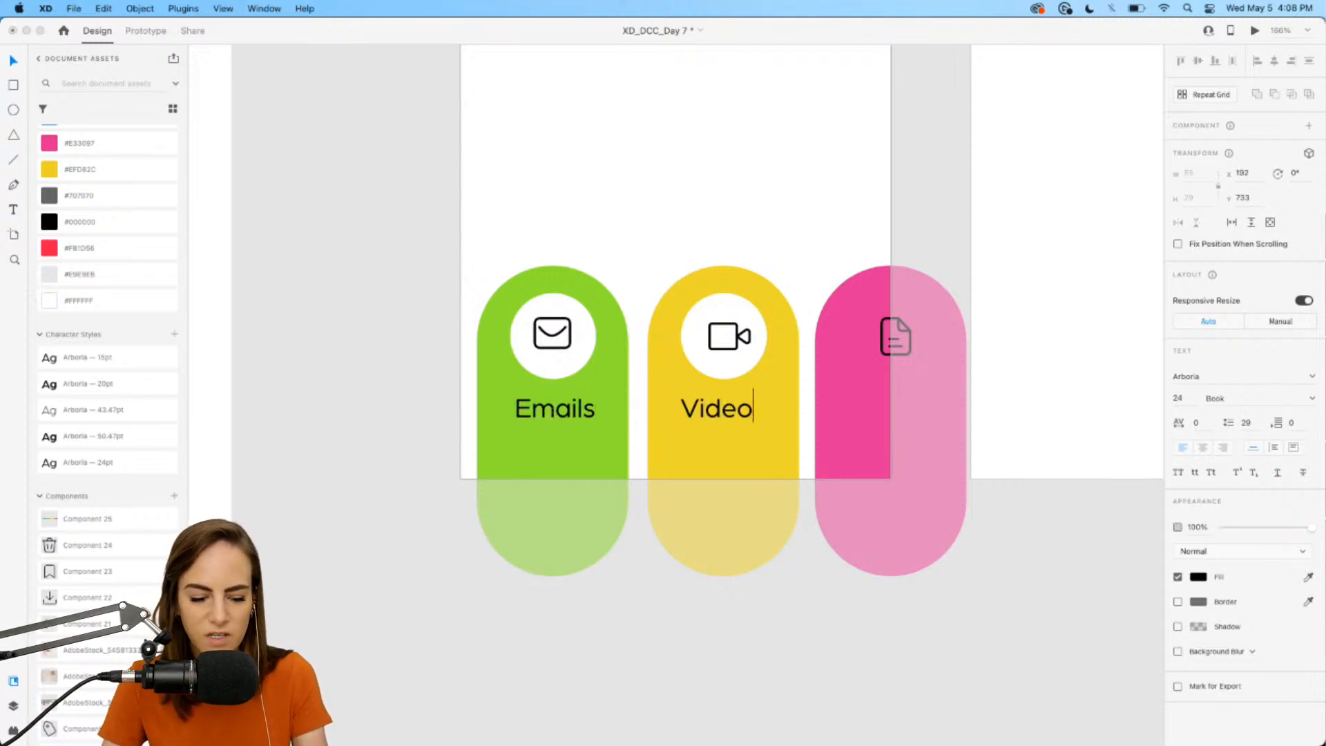
key(Escape)
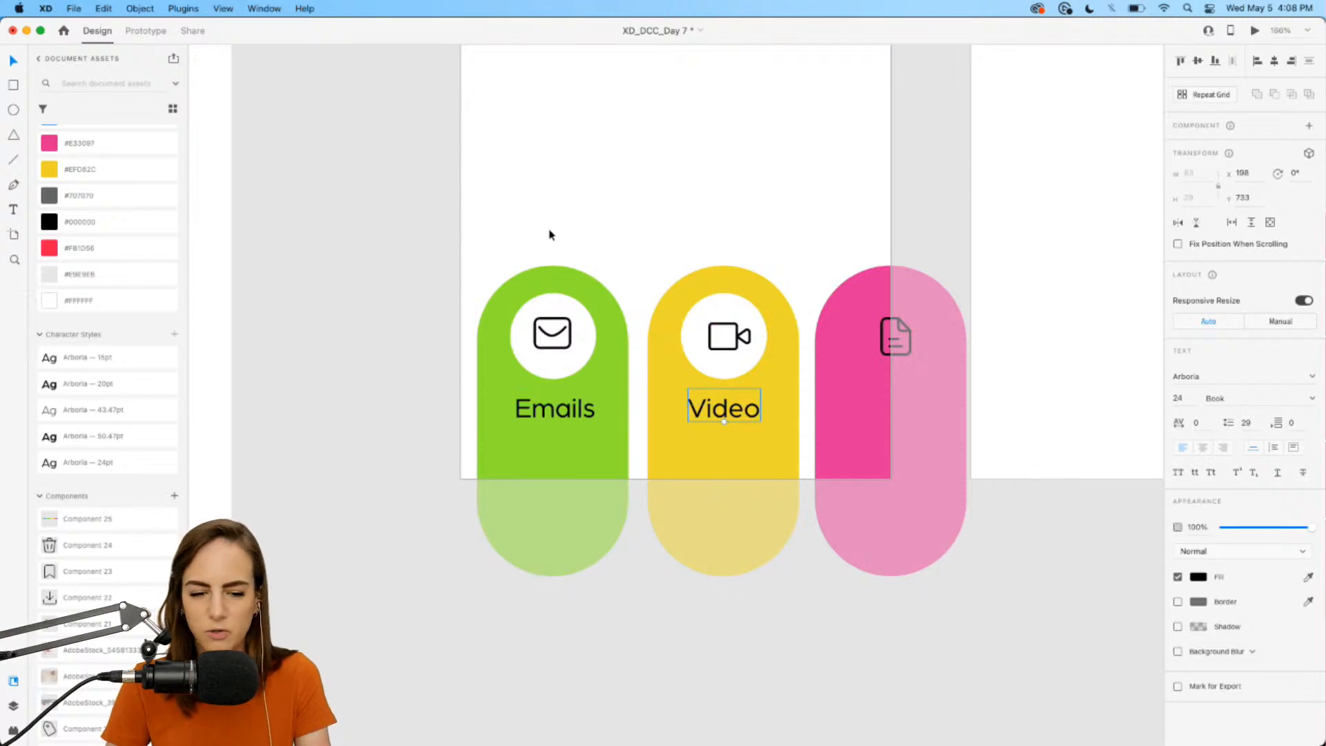
- Shift the three category shapes left to X -63 and copy the white circle behind the document icon on the pink shape
drag(550, 235, 778, 414)
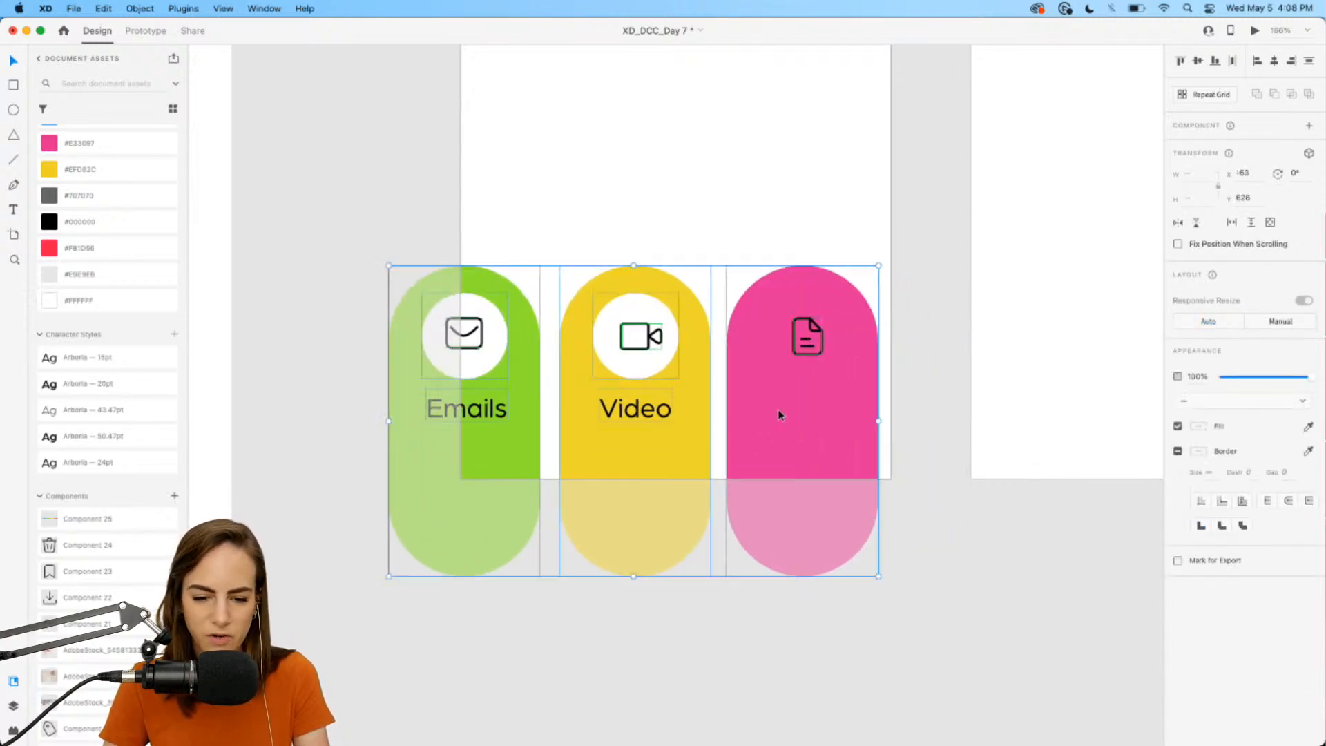
click(781, 131)
click(656, 317)
key(super+d)
drag(656, 317, 823, 318)
key(super+[)
key(super+[)
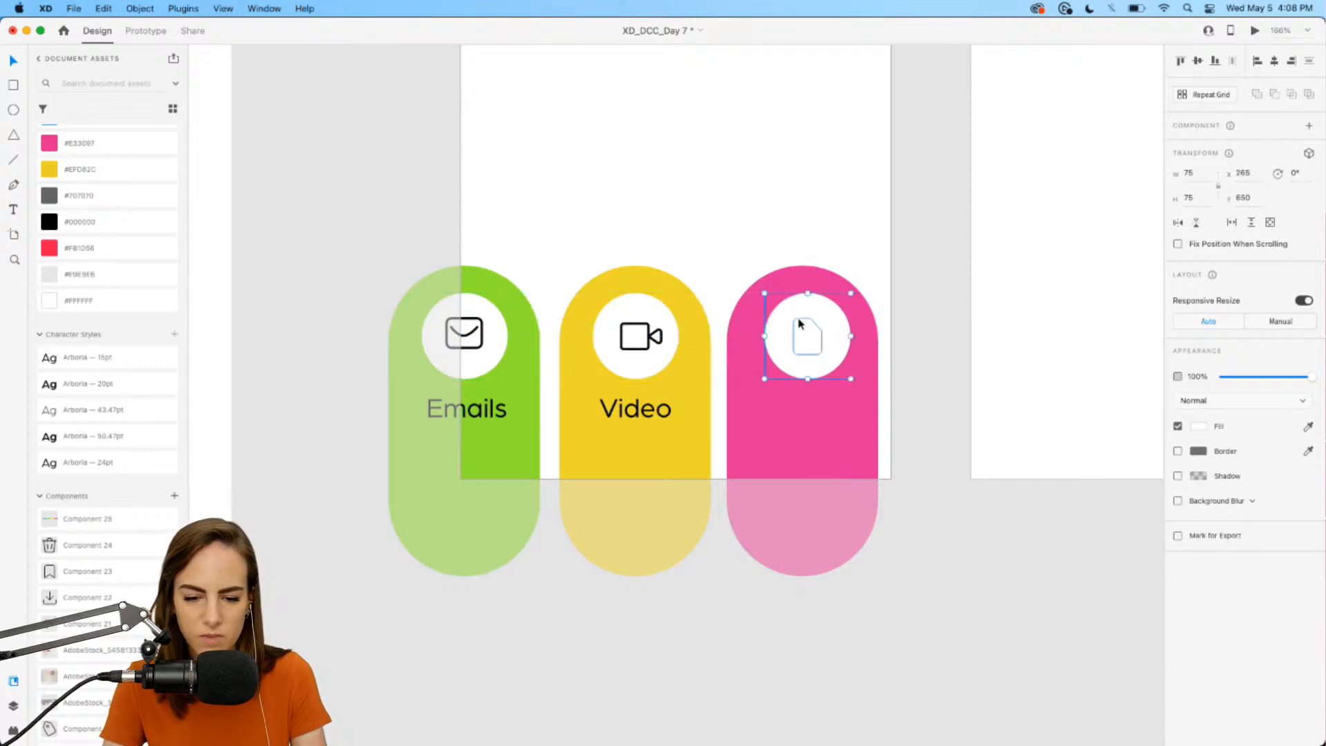
- Copy the Video label onto the pink shape, change it to "Docs" and centre it under the document icon
click(626, 419)
key(super+d)
drag(626, 418, 736, 420)
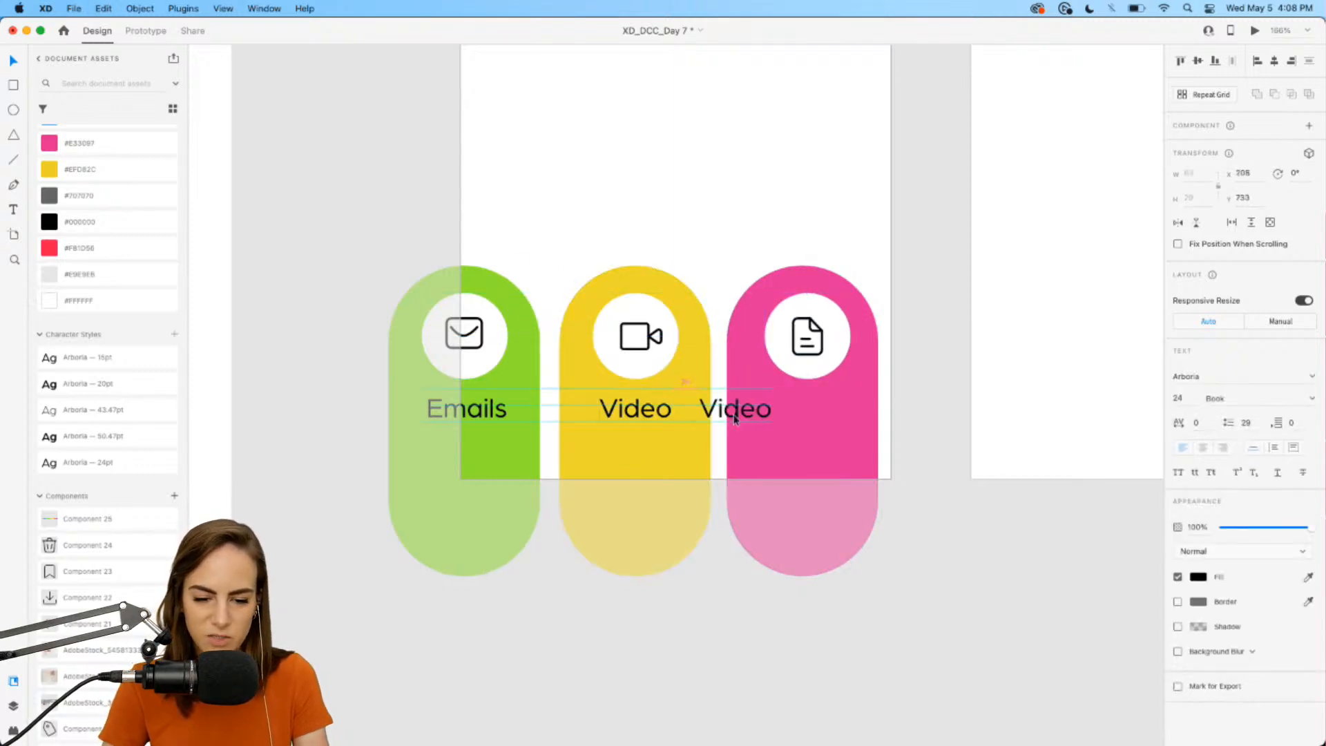
double_click(790, 417)
text(C)
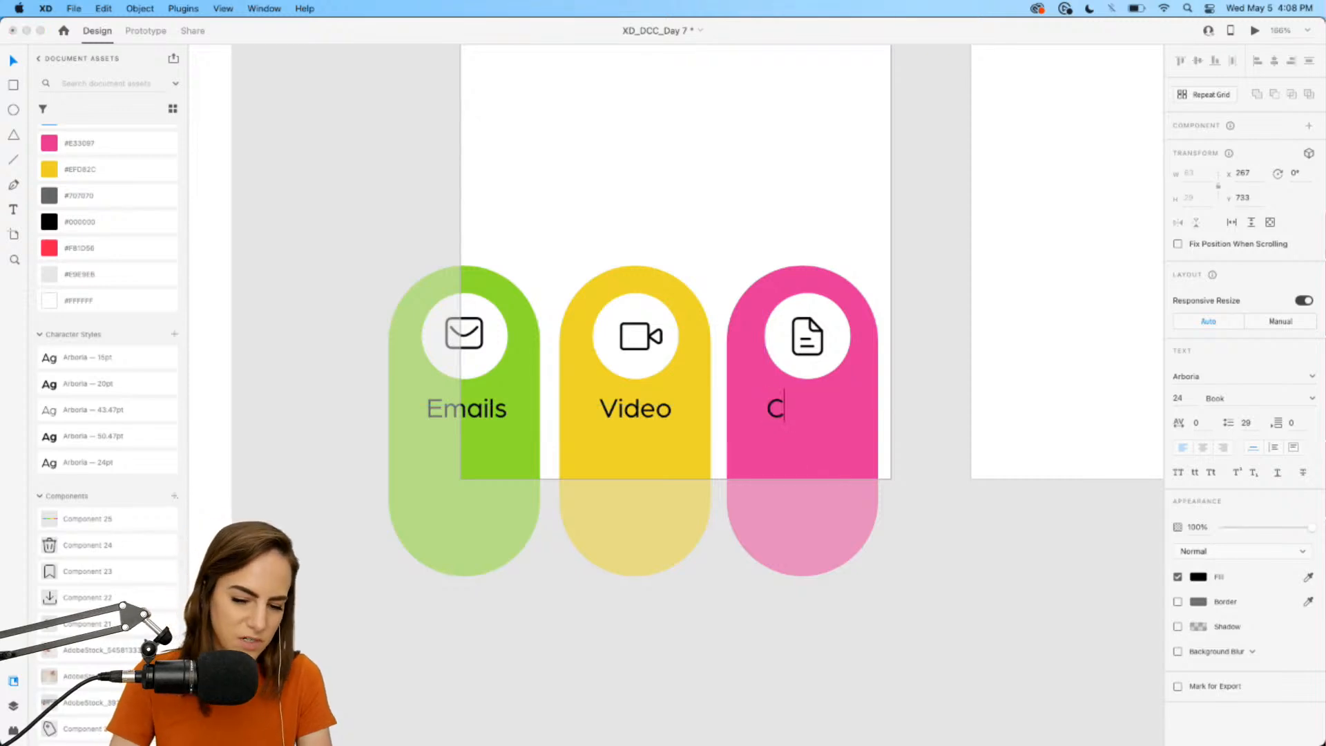
text(ocs)
key(Escape)
drag(819, 407, 829, 407)
- Copy the pink shape to its right, nudge the whole row slightly left and fill the copy with purple #7A30E3
click(763, 296)
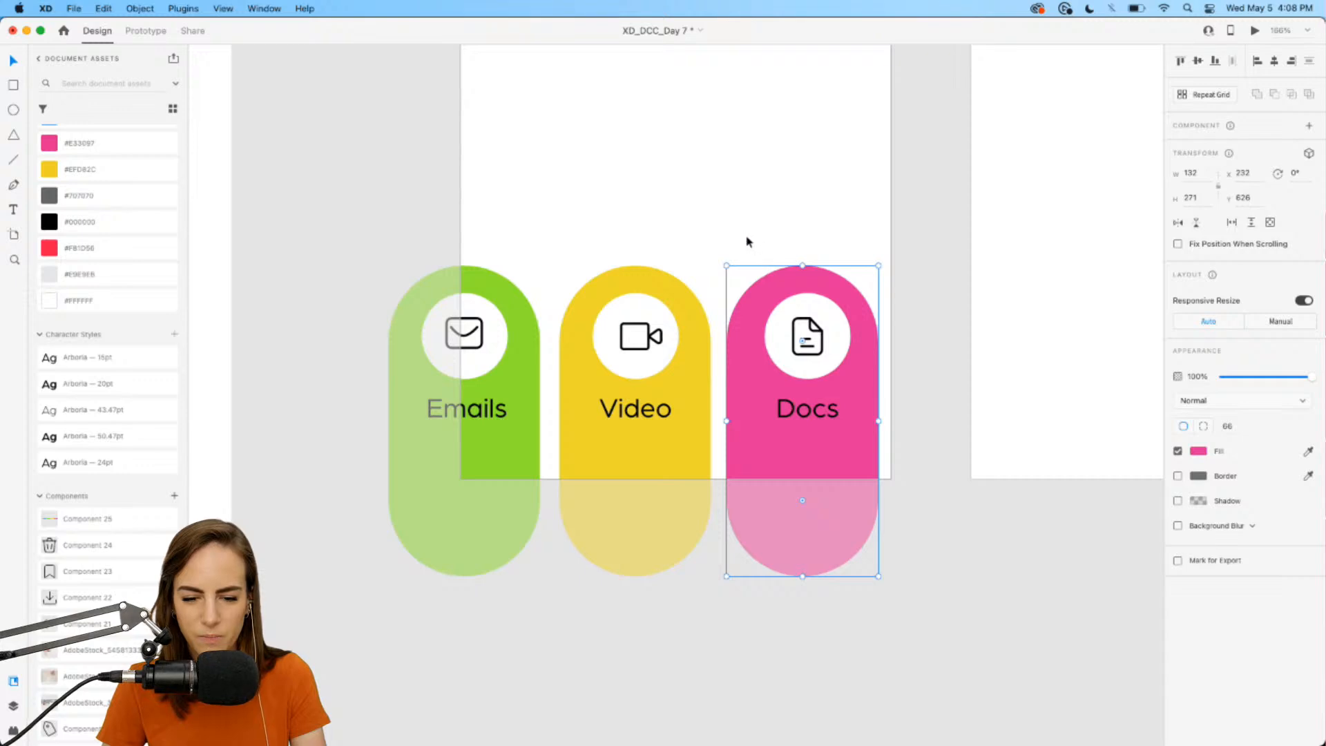
drag(767, 313, 895, 313)
drag(416, 246, 938, 424)
key(shift+Left)
click(872, 266)
click(888, 330)
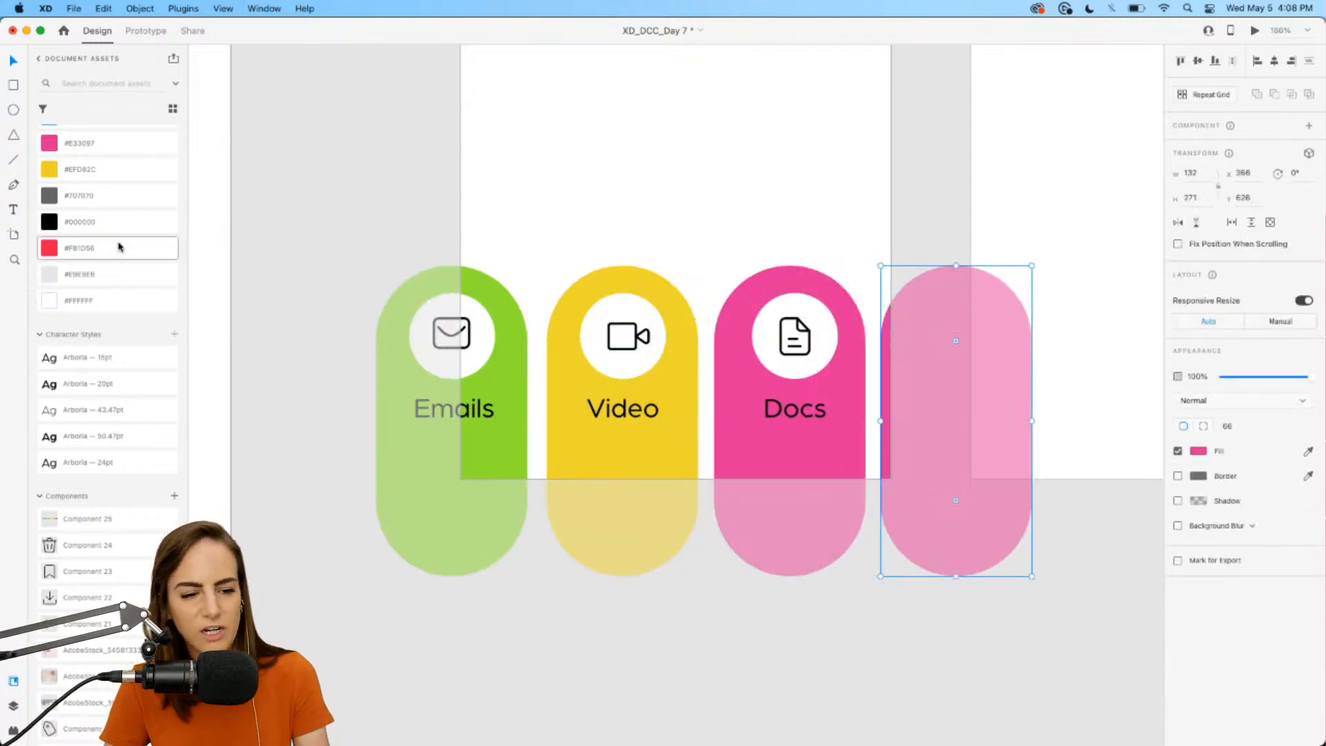
scroll(110, 239, up, 3)
click(154, 188)
click(637, 221)
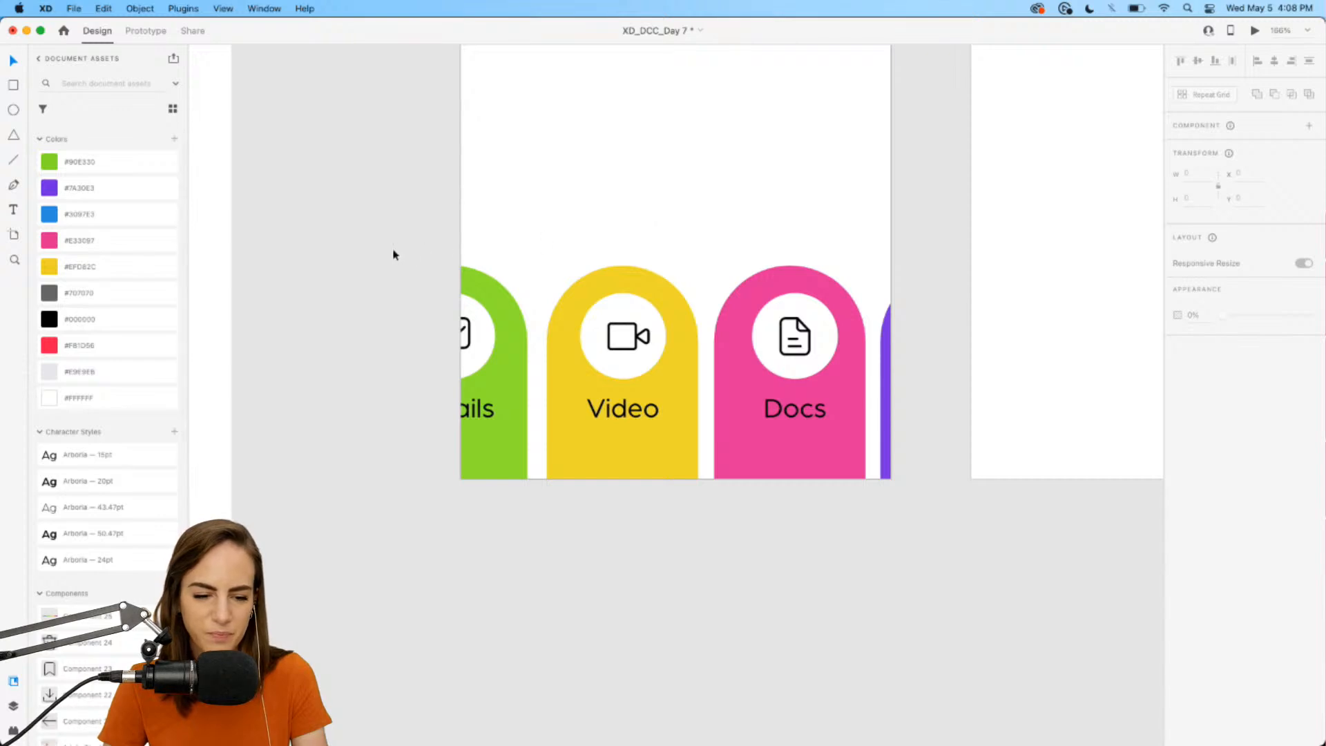
- Group the four category shapes with their circles, icons and labels
drag(394, 252, 970, 514)
key(super+g)
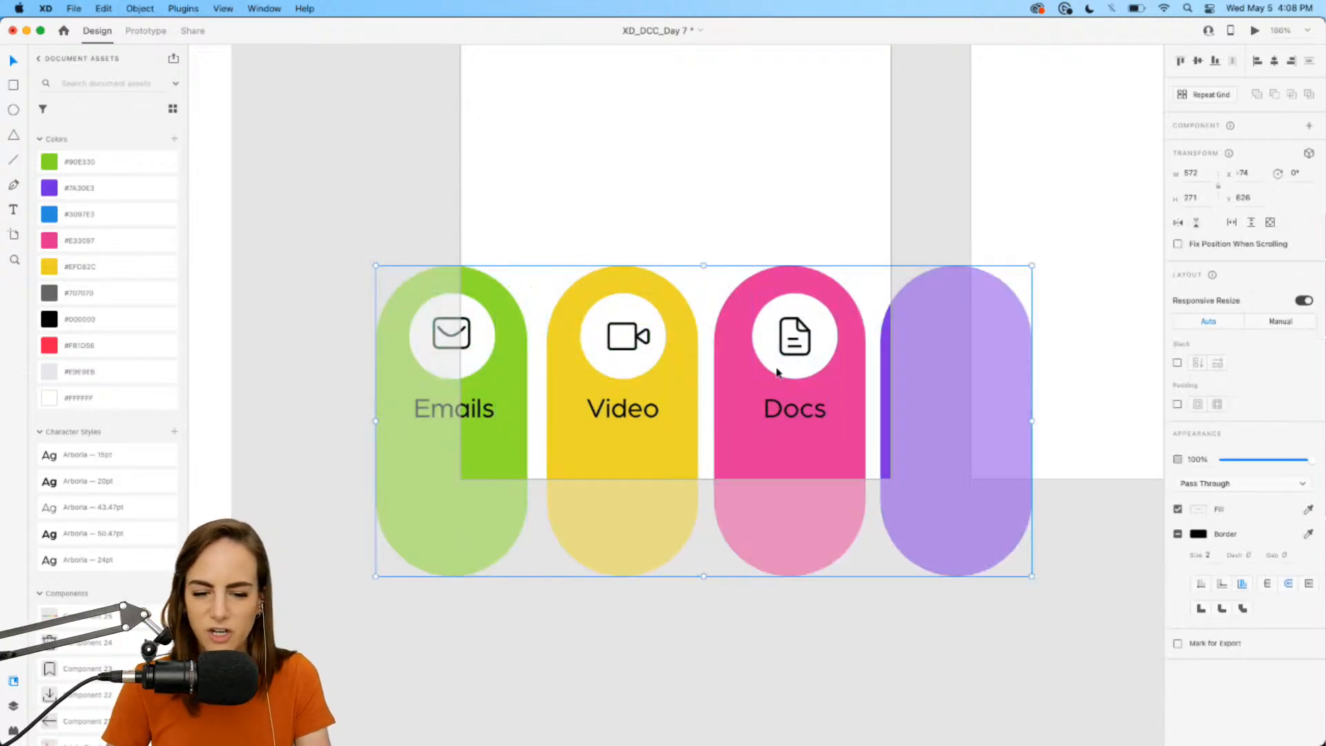
scroll(779, 373, down, 5)
scroll(773, 372, up, 2)
click(702, 279)
- Draw a fully rounded search bar about 301 × 72 with corner radius 36 near the top of the Home artboard
scroll(702, 278, up, 3)
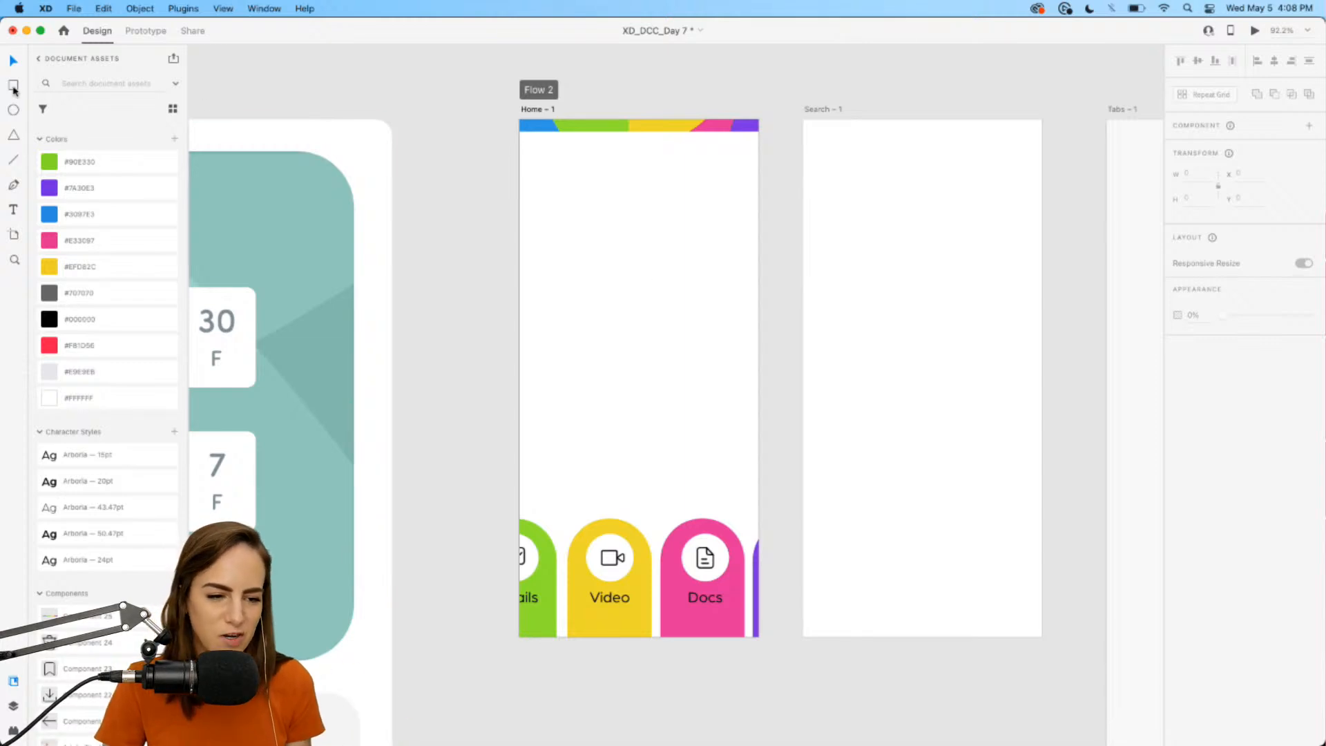
mouse_move(551, 206)
mouse_down()
mouse_move(748, 257)
mouse_move(677, 212)
mouse_up()
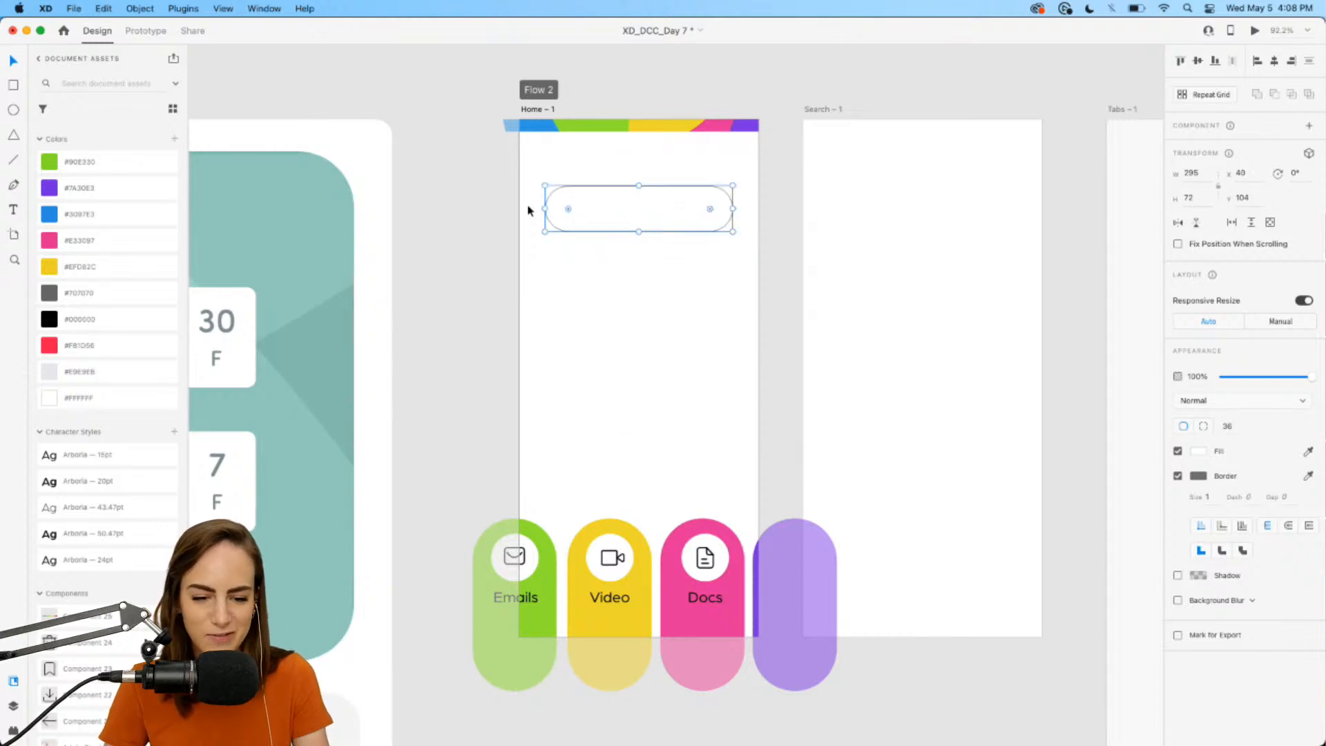
drag(545, 208, 541, 208)
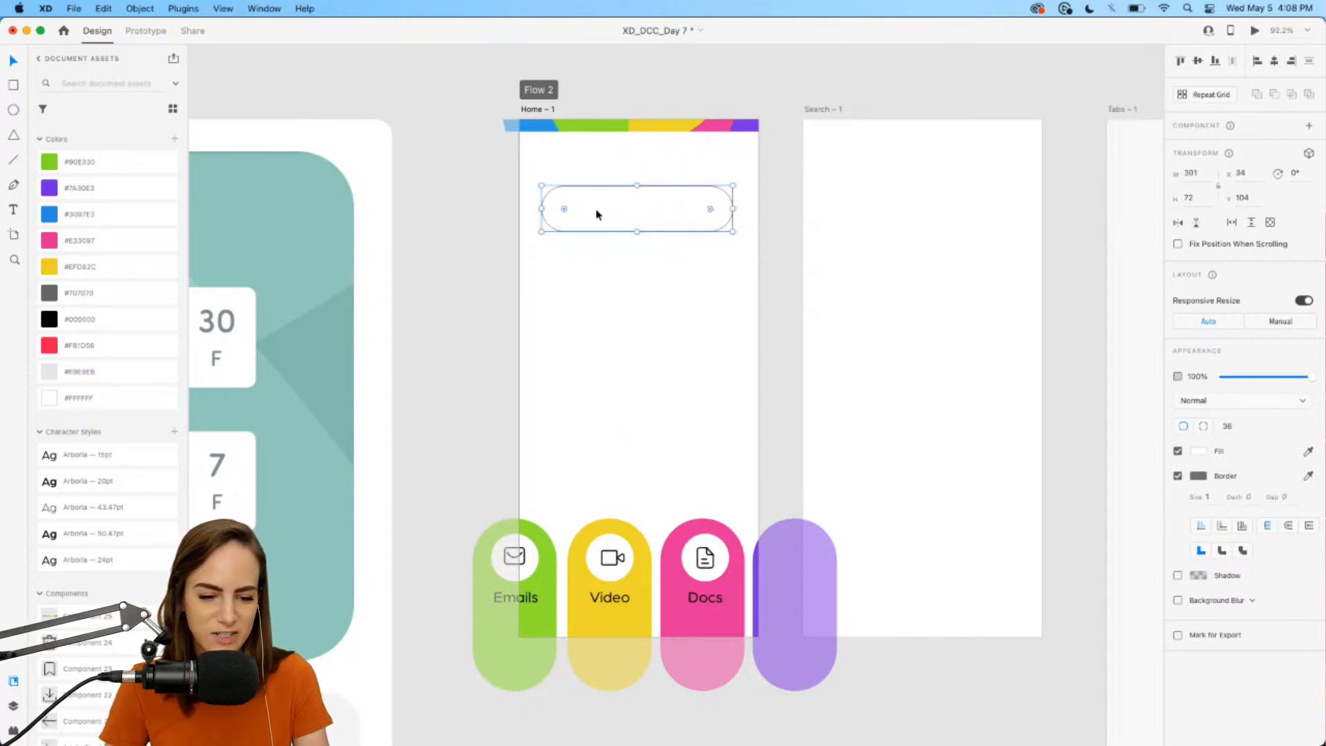
- Place the Component 9 search icon inside the left end of the search bar
scroll(104, 601, down, 10)
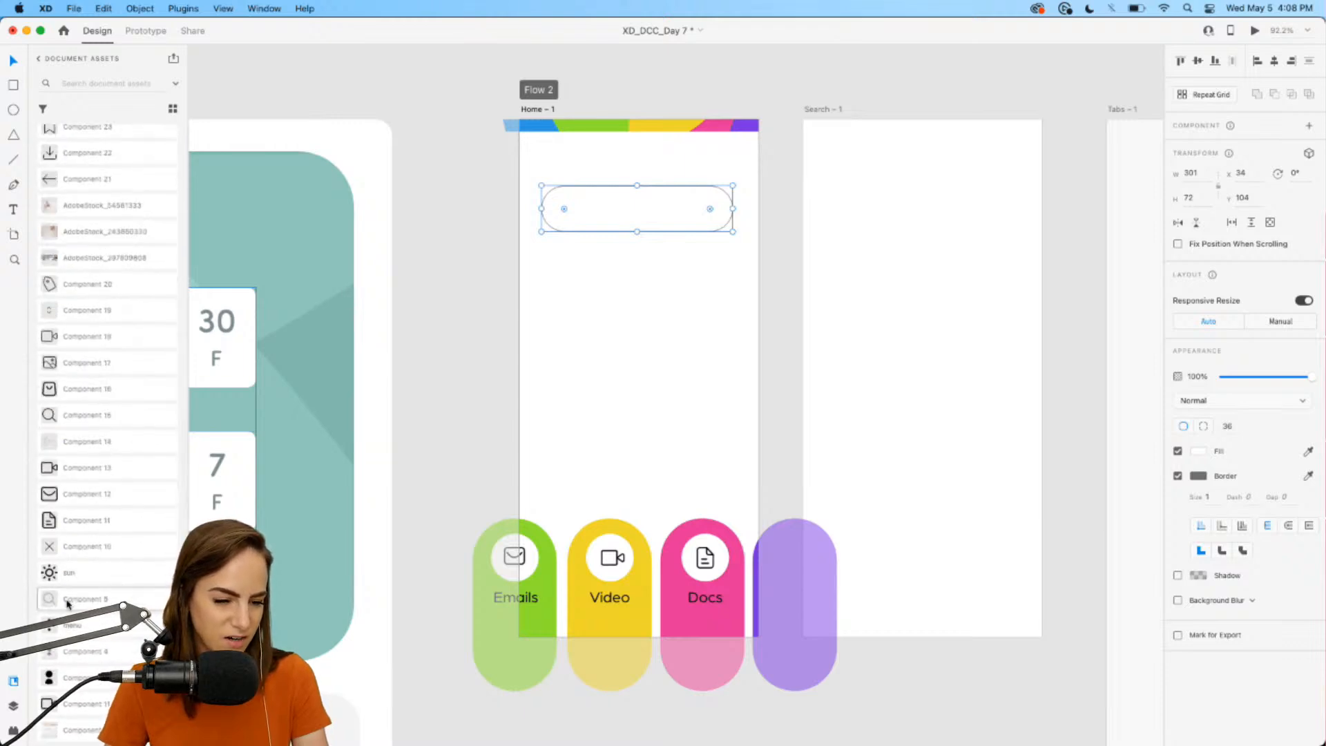
drag(67, 603, 598, 288)
key(super+equal)
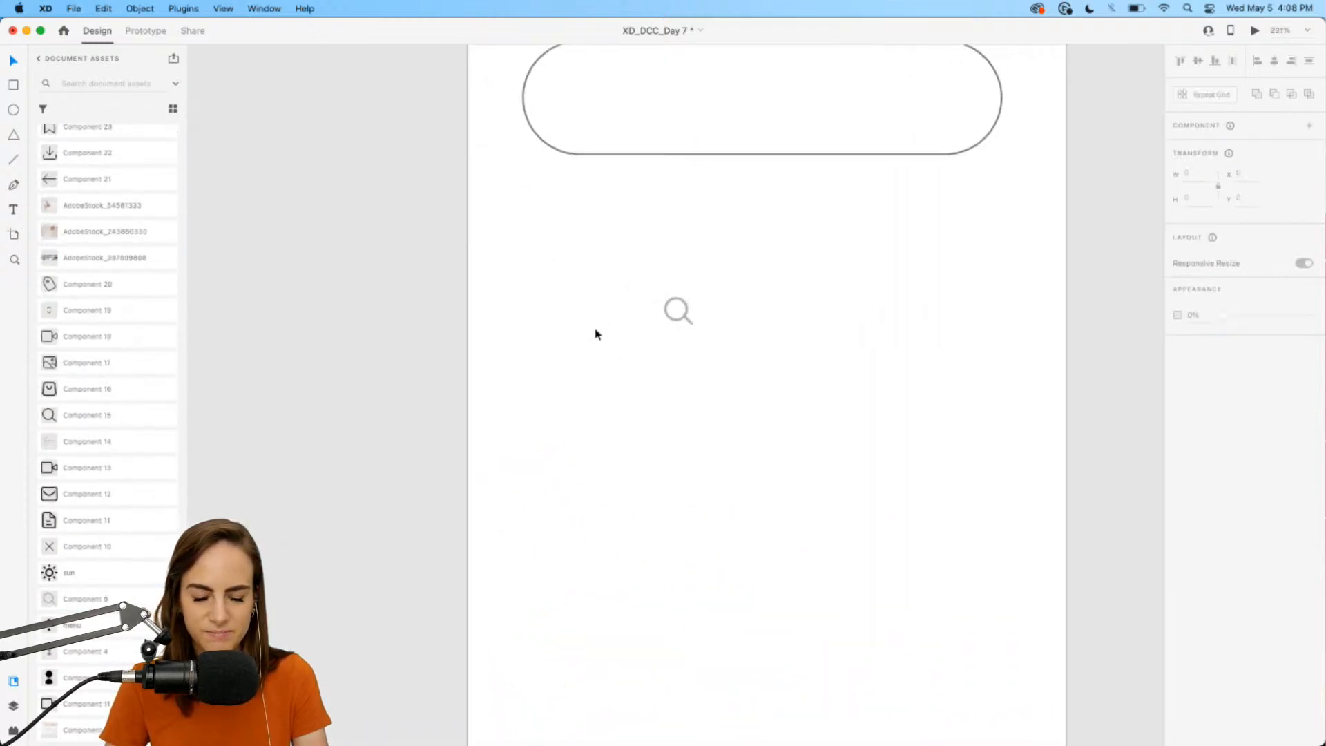
drag(677, 311, 582, 101)
click(694, 238)
scroll(694, 241, down, 5)
scroll(694, 241, up, 1)
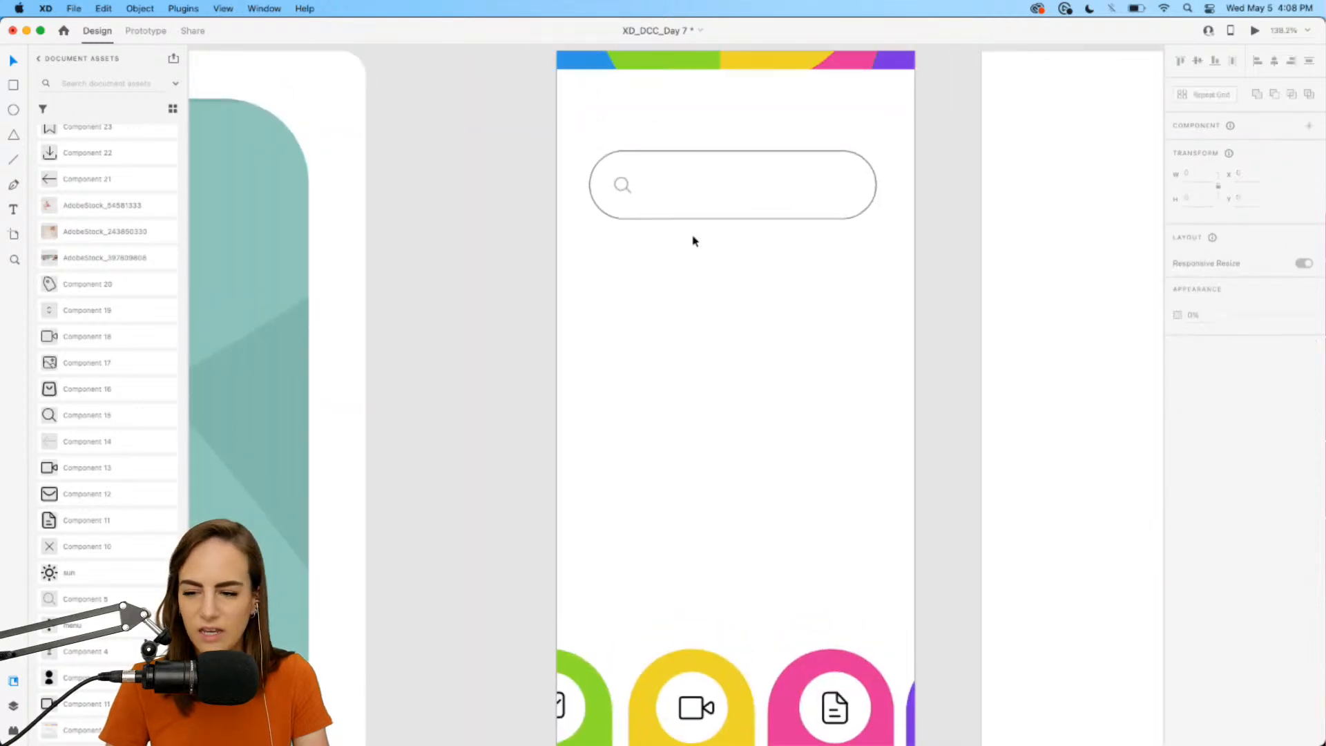
- Add auto-width text reading "Ballets" and position it beside the search icon in the search bar at X 98, Y 121
click(13, 210)
drag(646, 275, 813, 330)
text(Ballets)
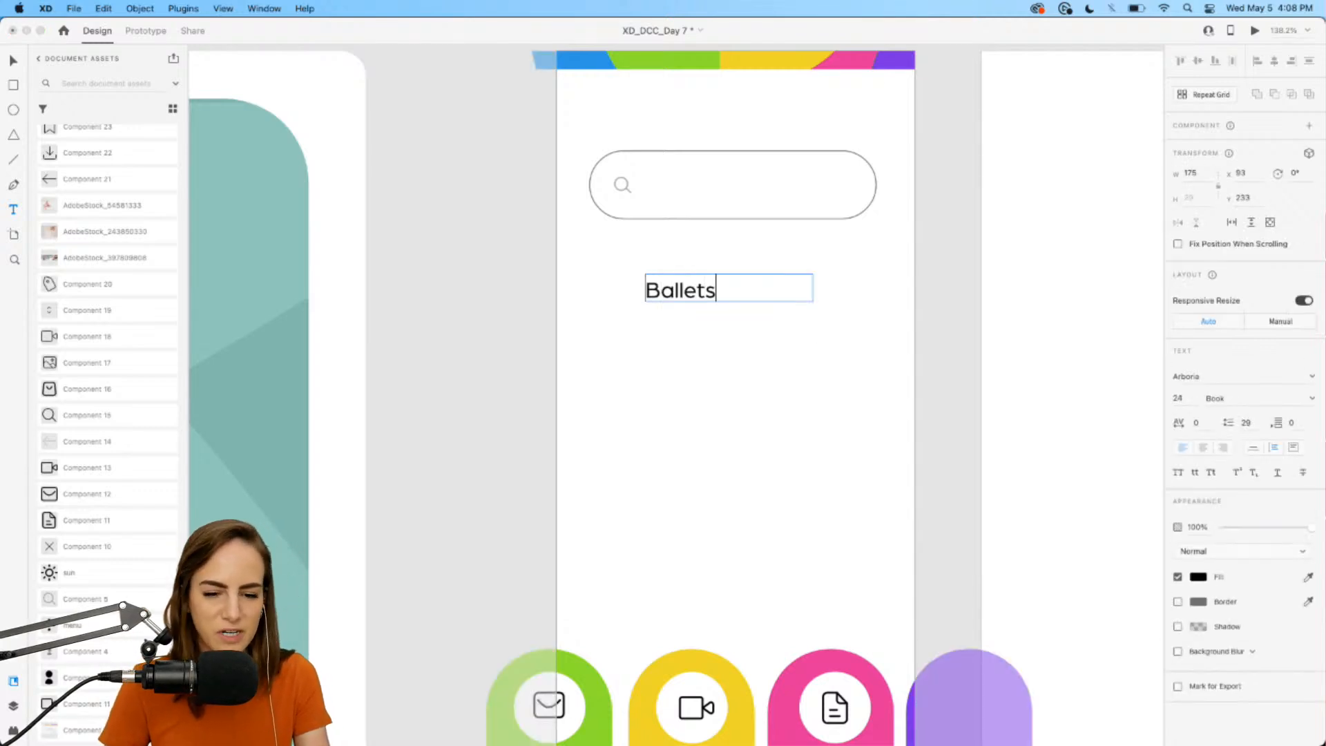
key(Escape)
click(1252, 447)
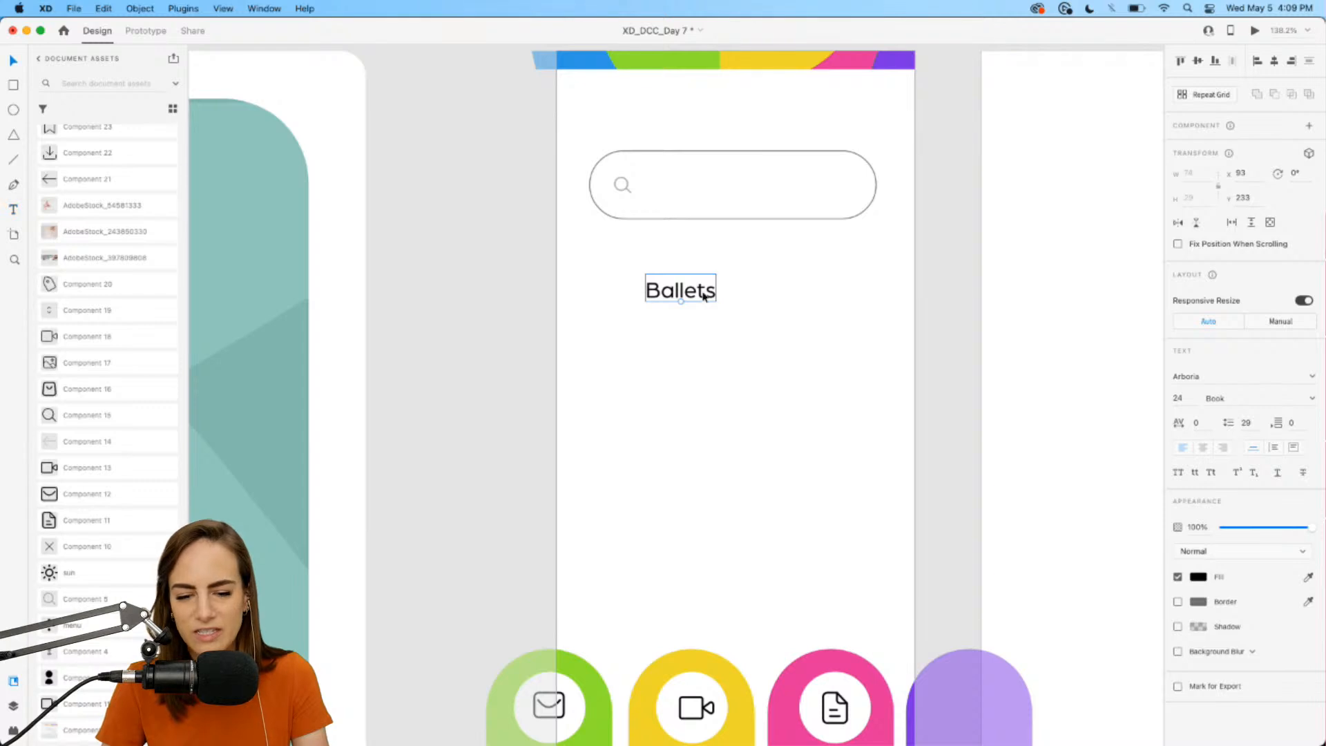
drag(704, 296, 705, 192)
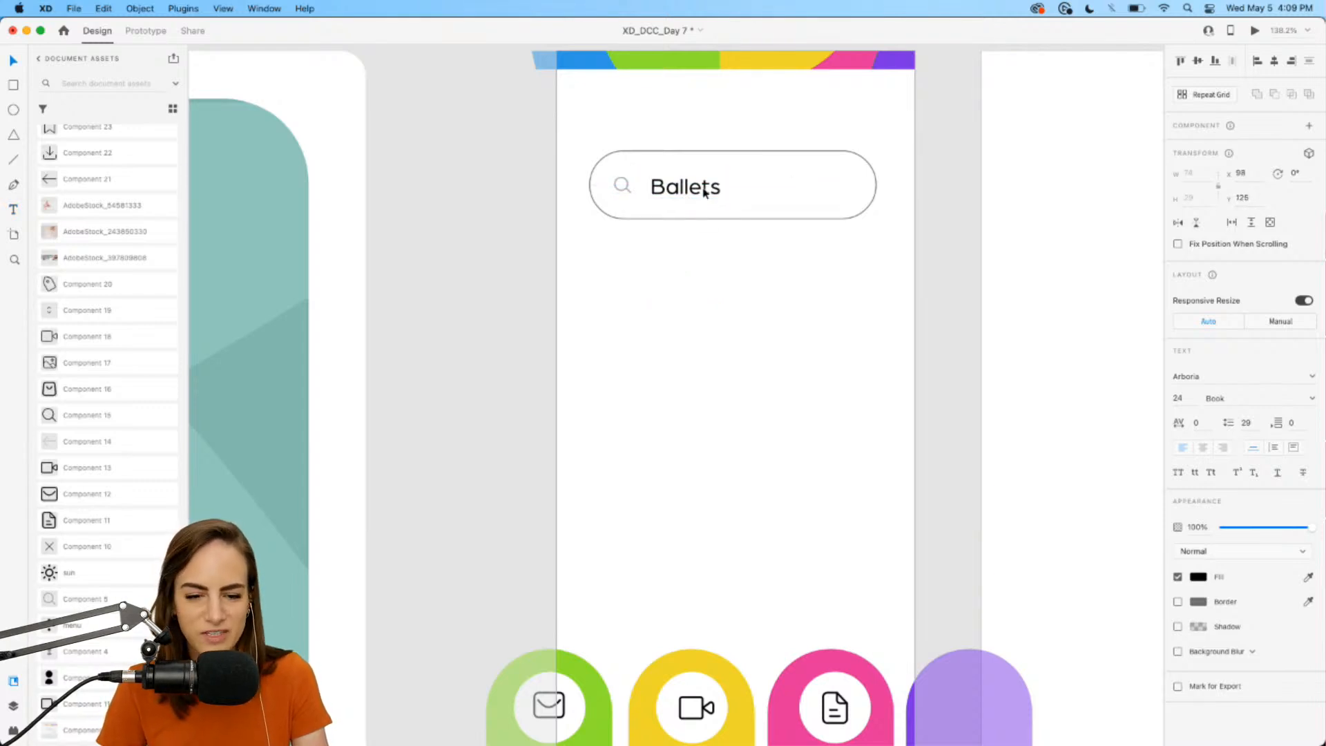
key(Up)
key(Up)
key(Up)
key(Up)
key(Up)
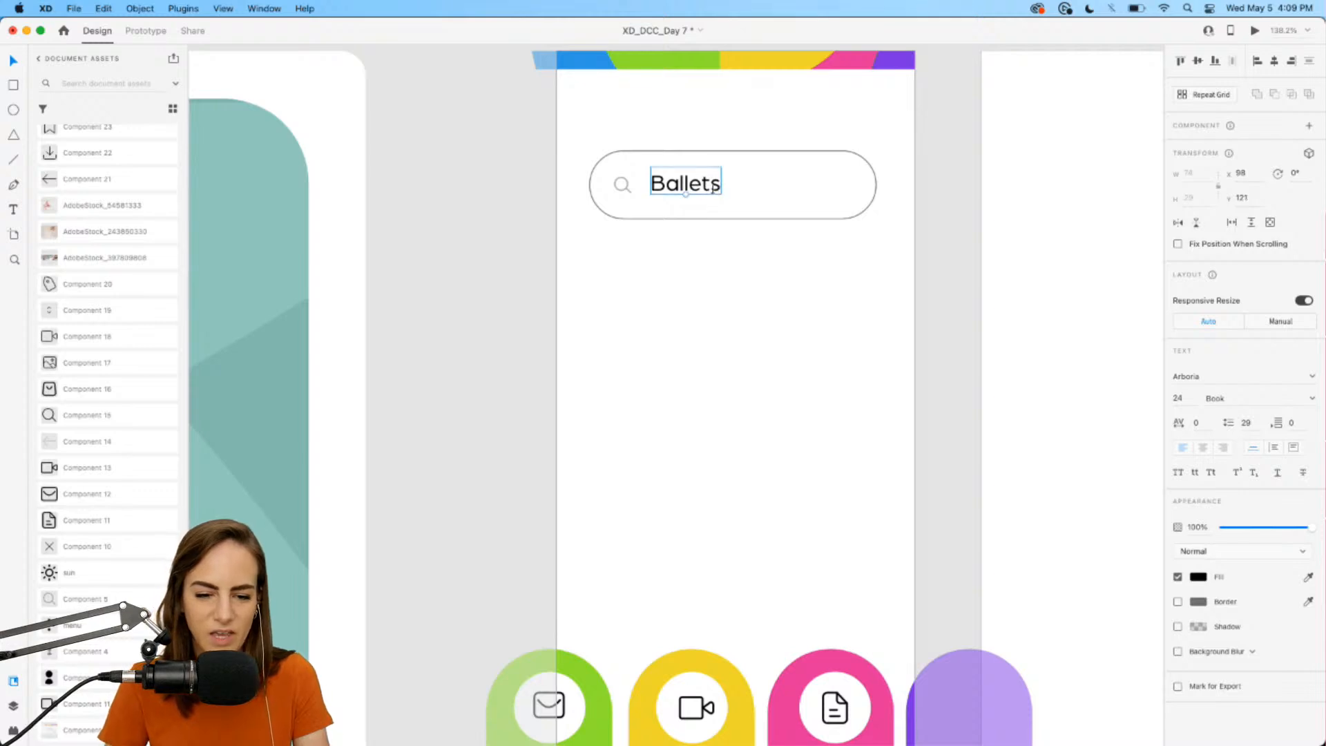
- Shorten the search bar text to "Ballet"
double_click(712, 185)
click(722, 185)
key(BackSpace)
key(Escape)
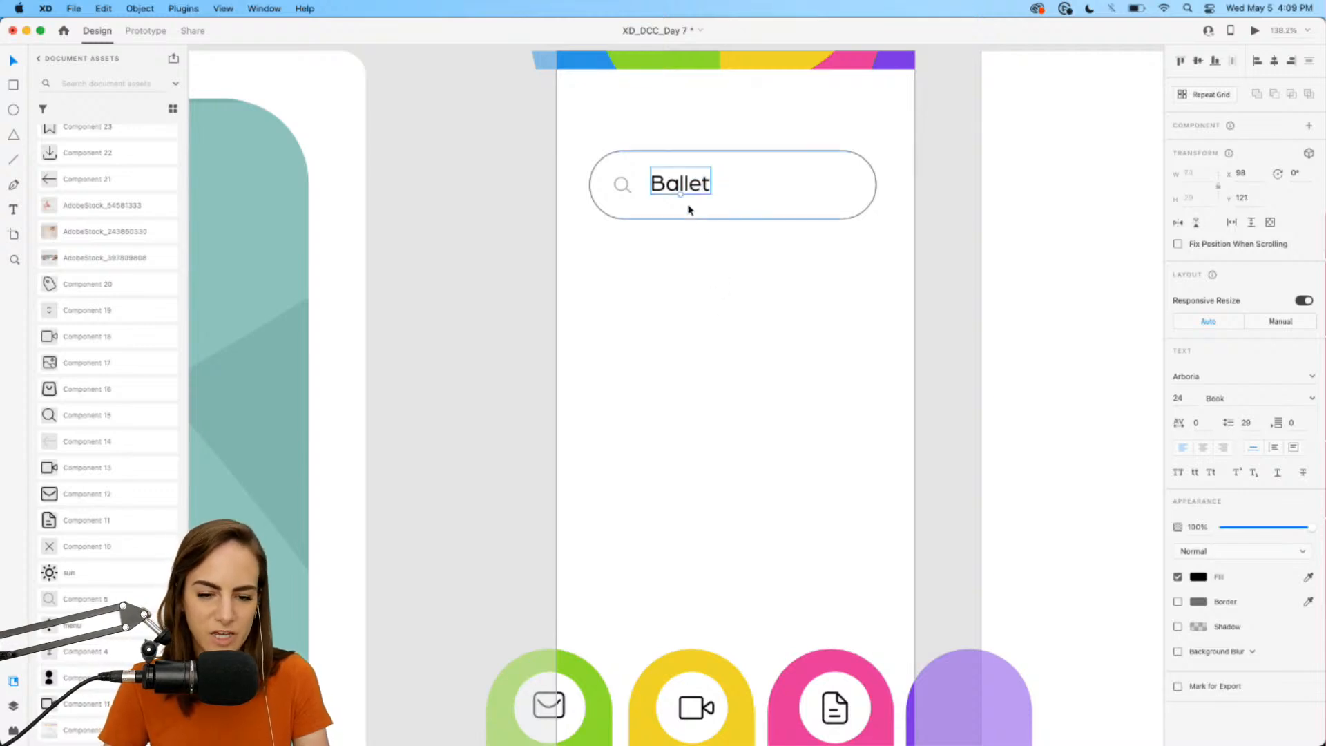
- Copy the Ballet text to its right, change the copy to "shoes" and lower its opacity to 33%
drag(665, 185, 739, 186)
scroll(704, 260, up, 5)
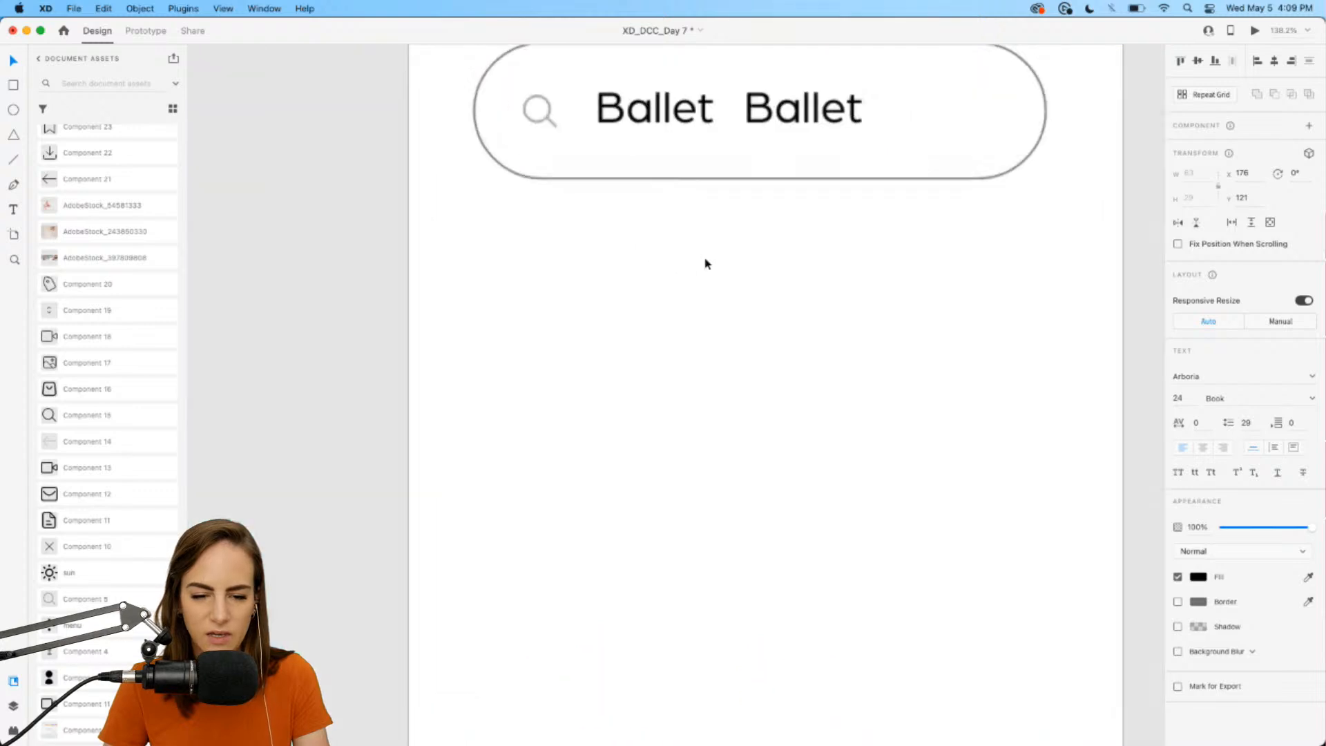
double_click(896, 287)
text(shoes)
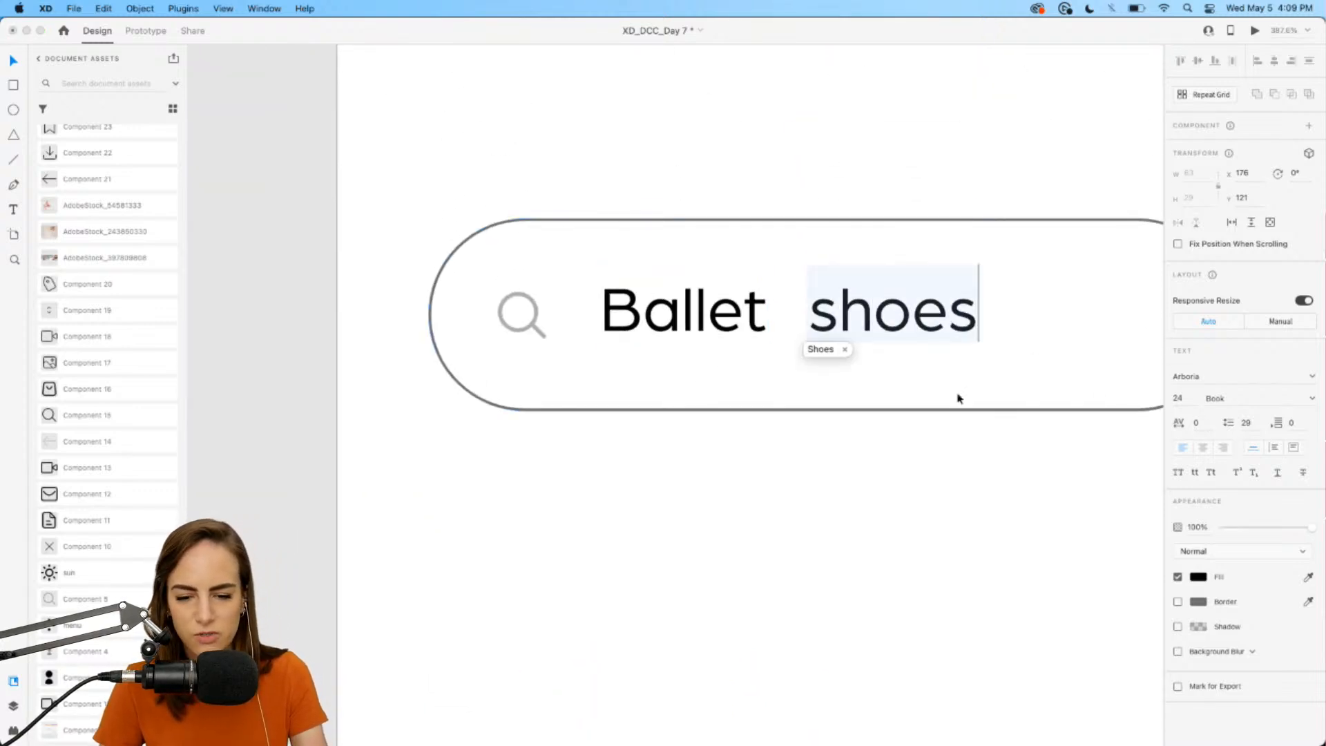
key(Escape)
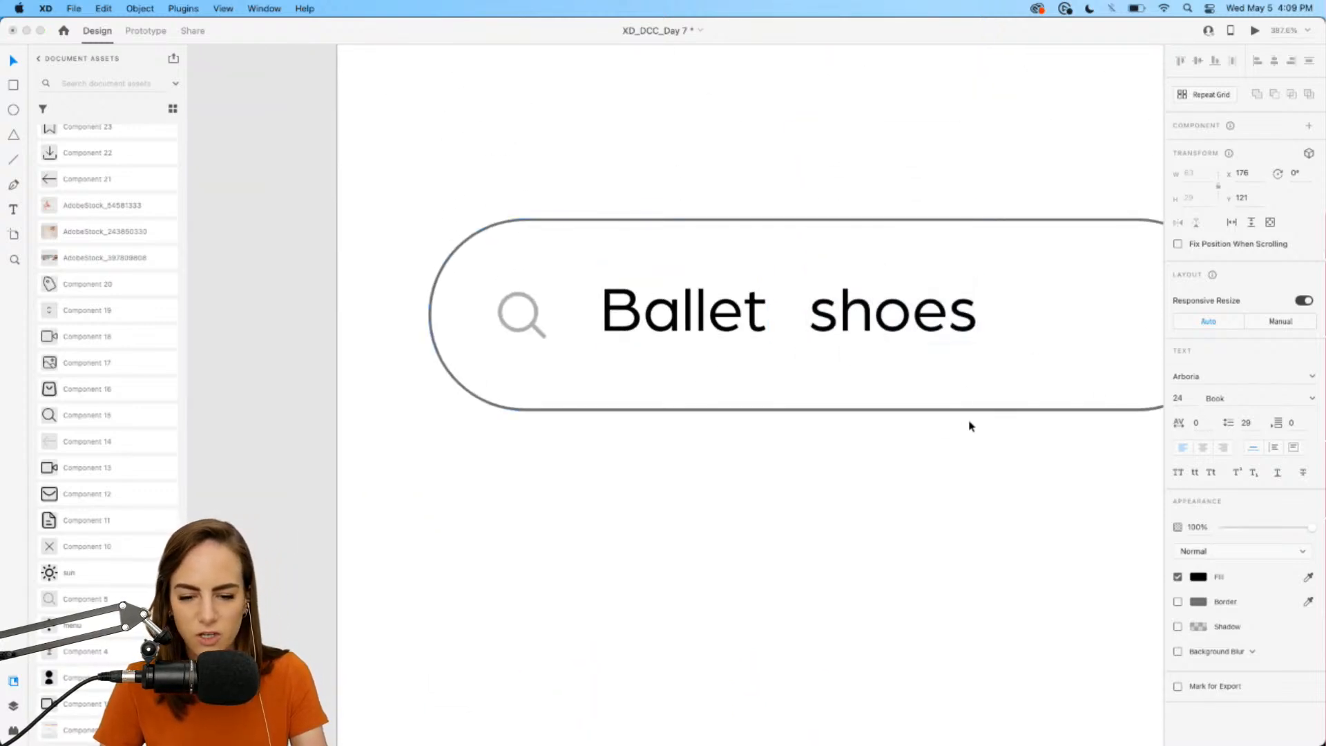
click(884, 318)
drag(1260, 526, 1253, 530)
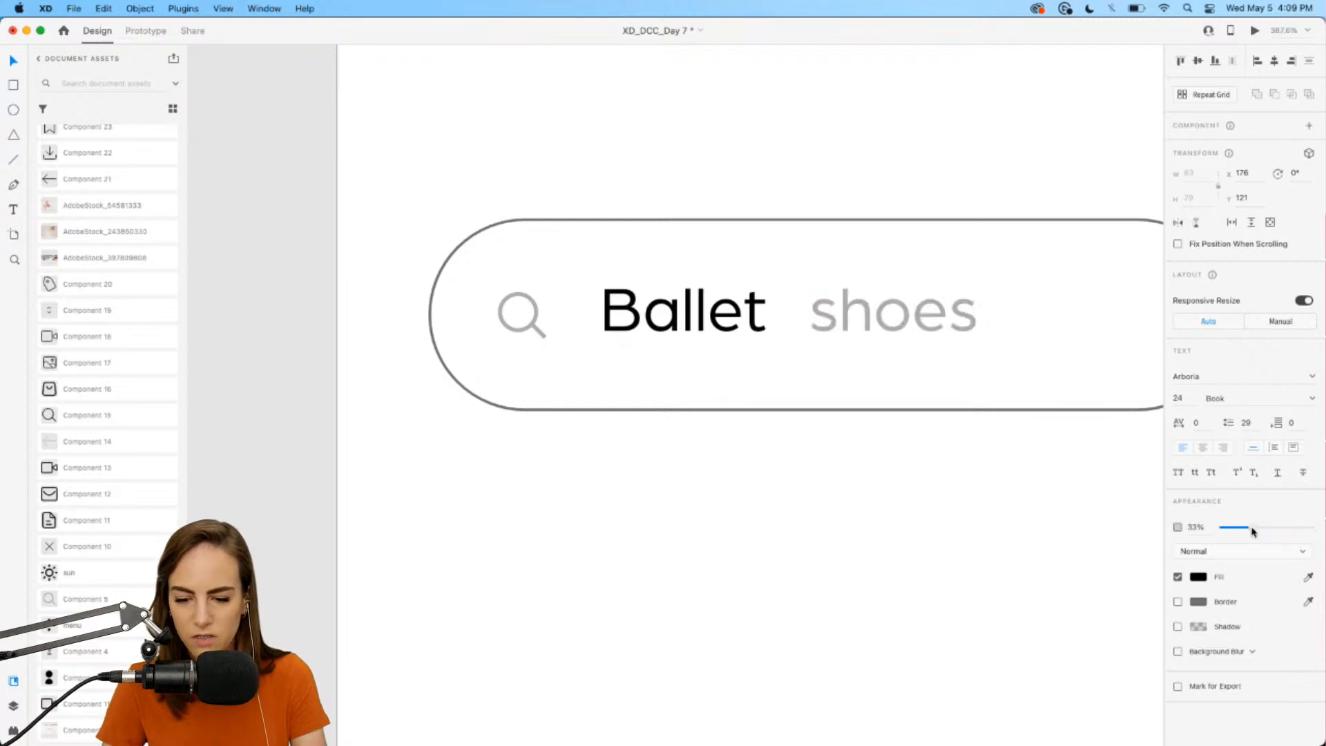
click(784, 417)
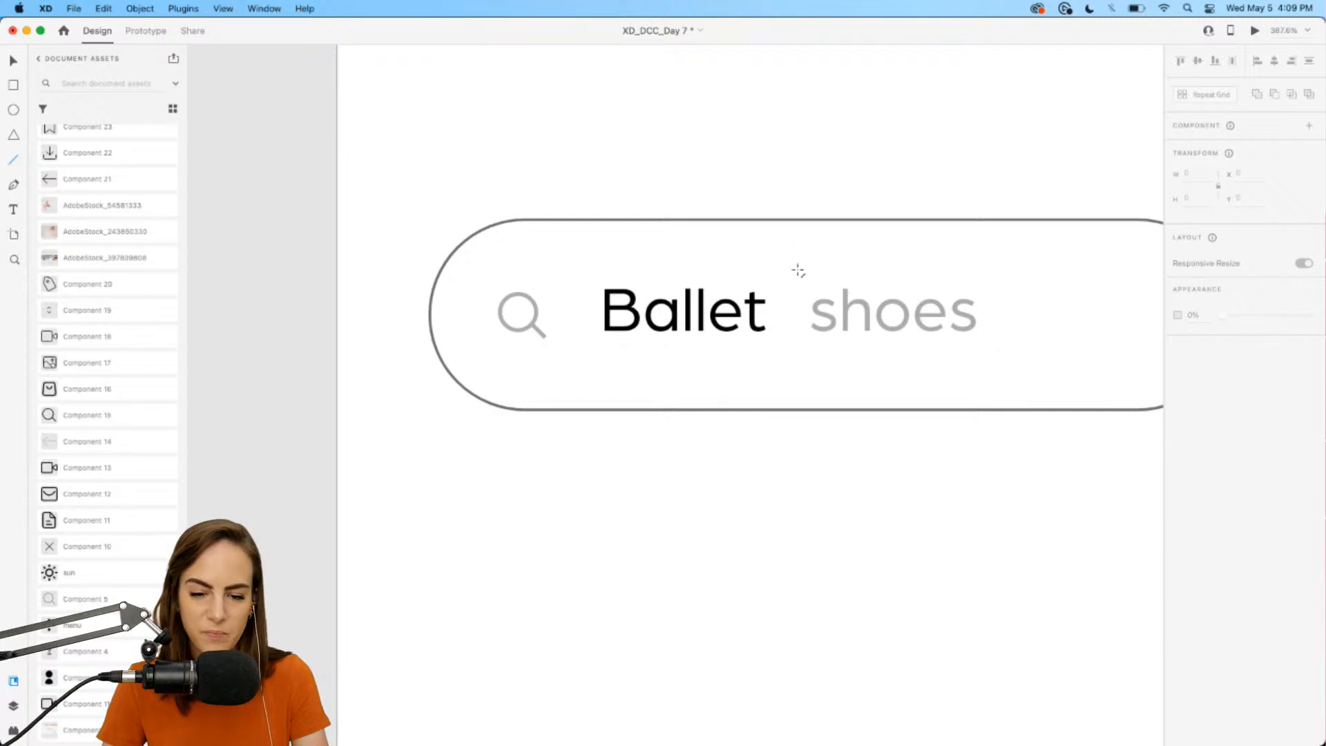
- Draw a vertical cursor line about 44 tall between "Ballet" and "shoes" with a pink #E33097 border of size 2
drag(785, 258, 786, 361)
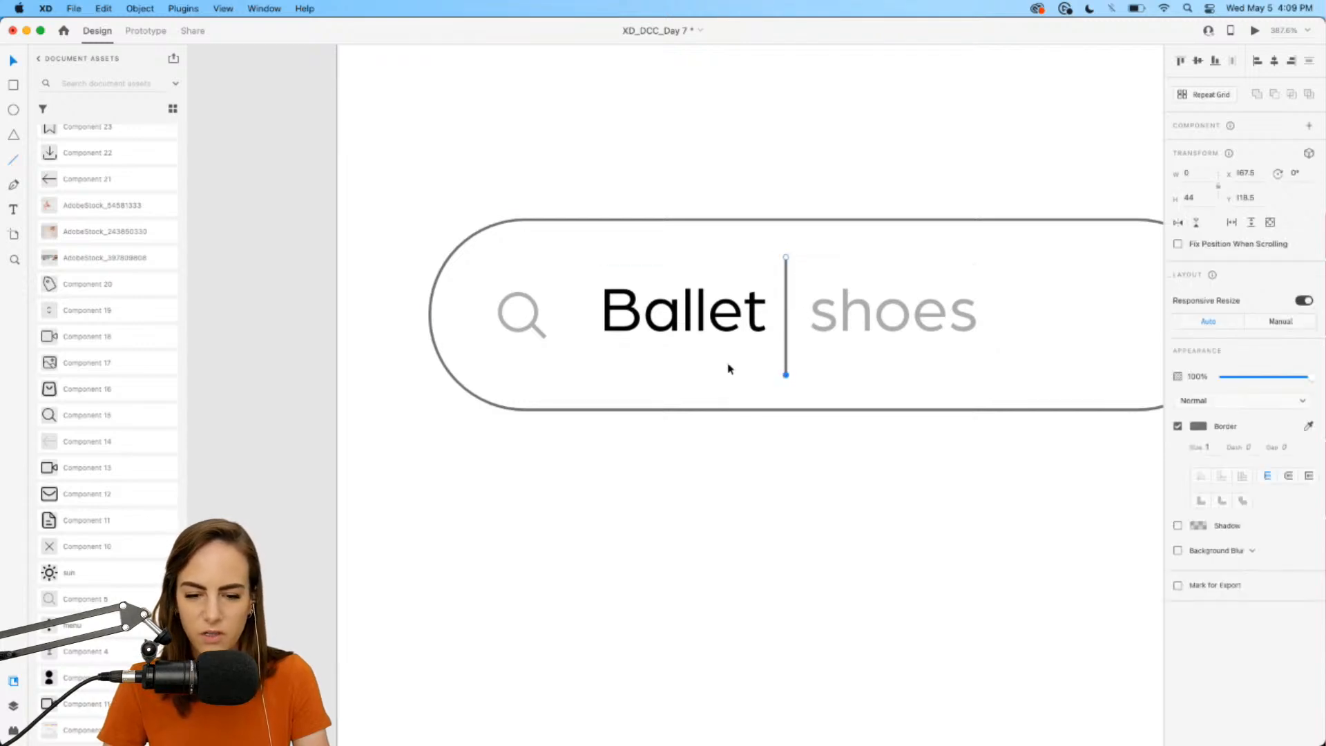
scroll(98, 213, up, 10)
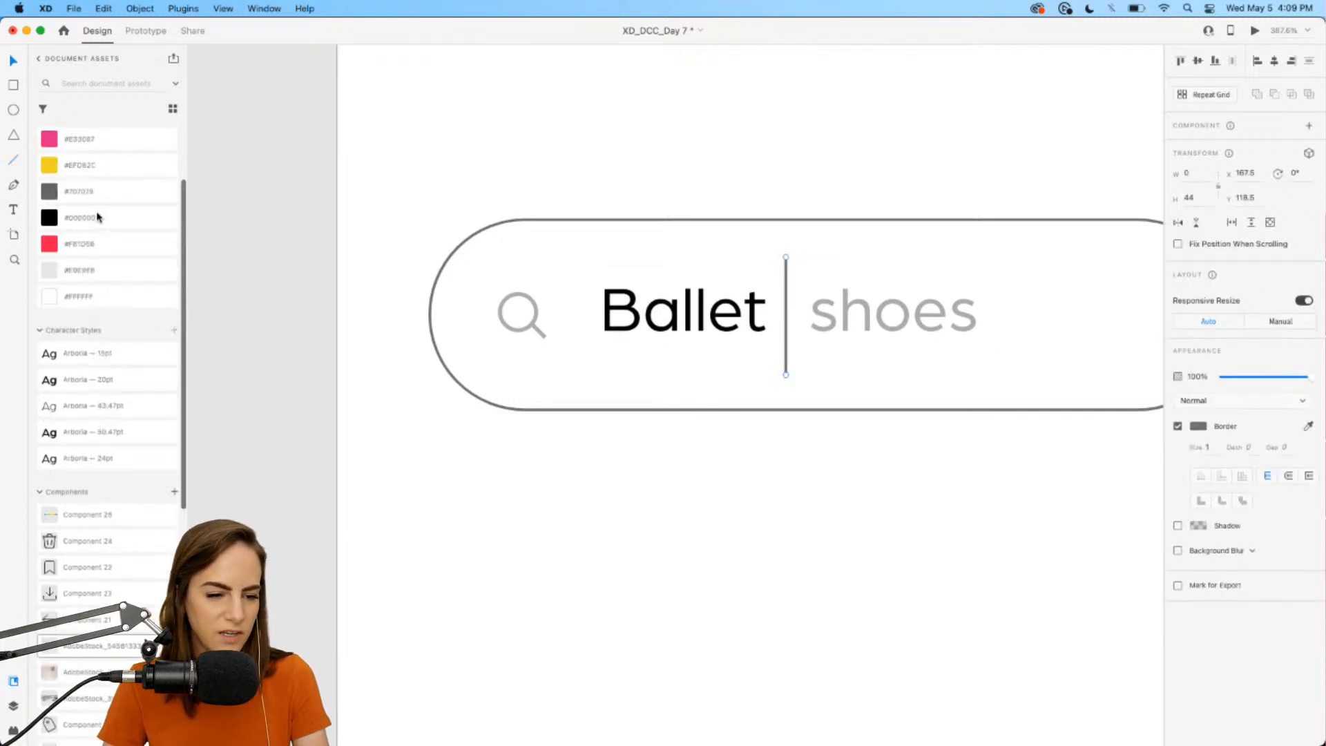
click(1206, 430)
click(1054, 498)
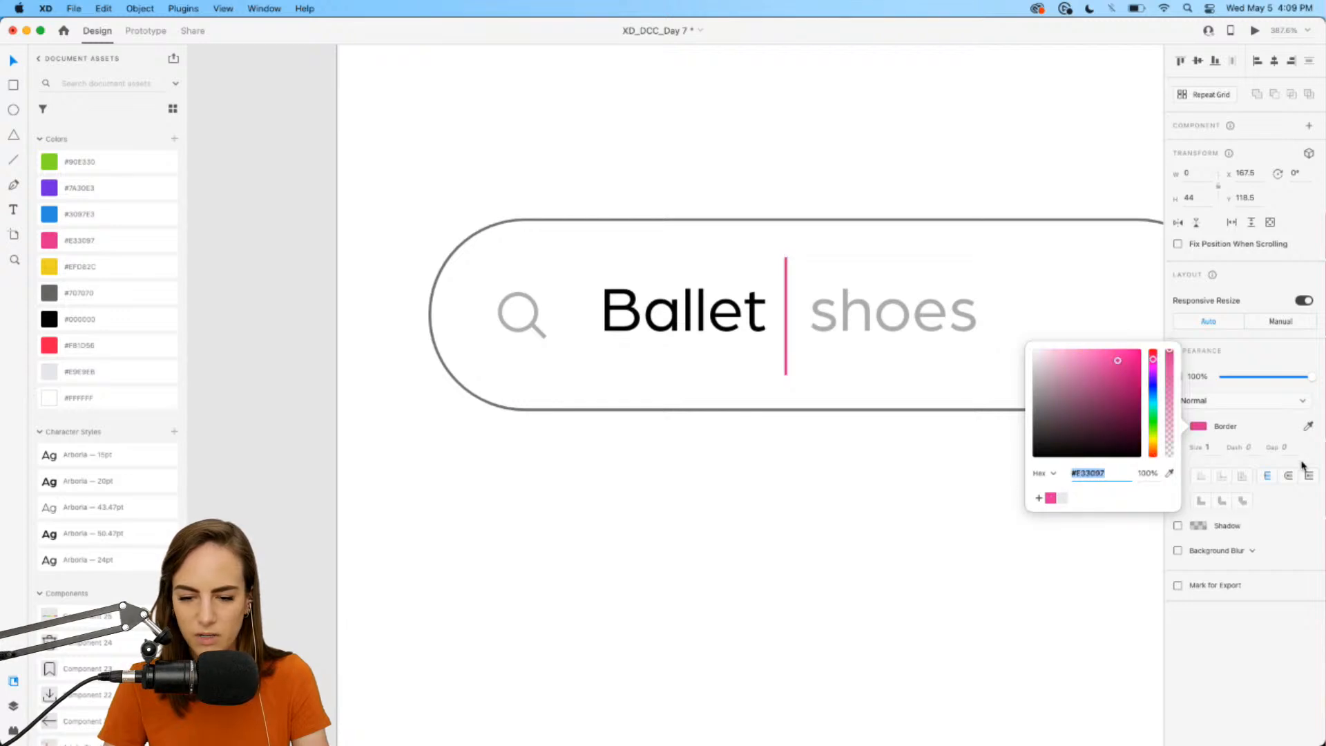
click(1210, 448)
text(2)
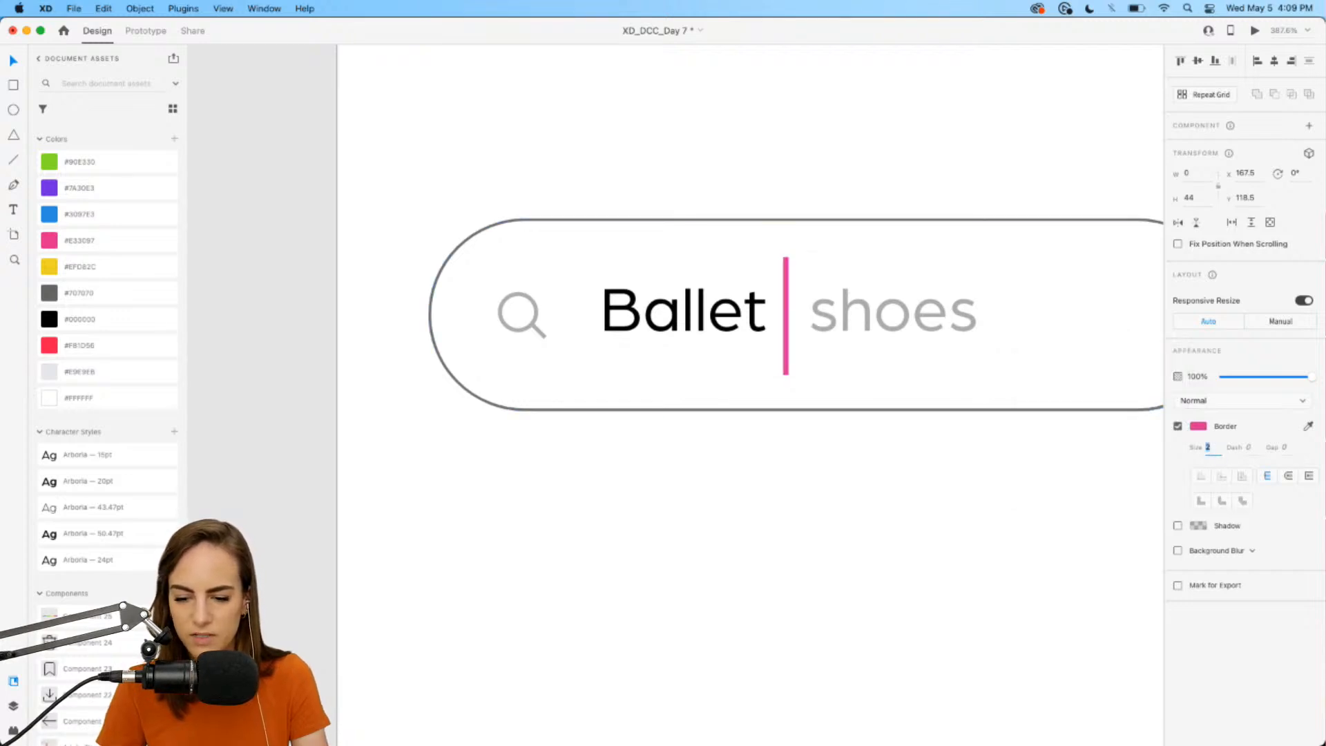
click(772, 248)
- Move the "shoes" text closer to the pink cursor line, to X 174
click(787, 267)
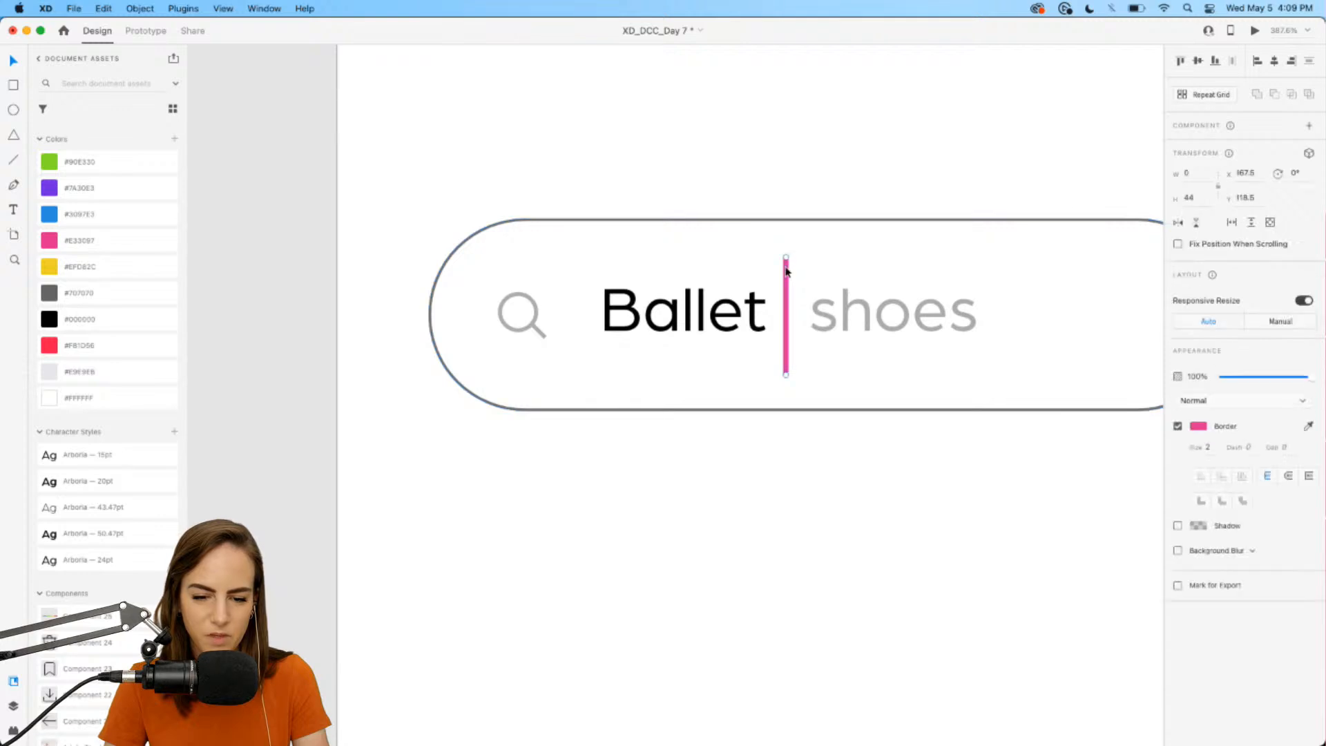
click(853, 305)
scroll(854, 307, down, 5)
scroll(854, 309, right, 2)
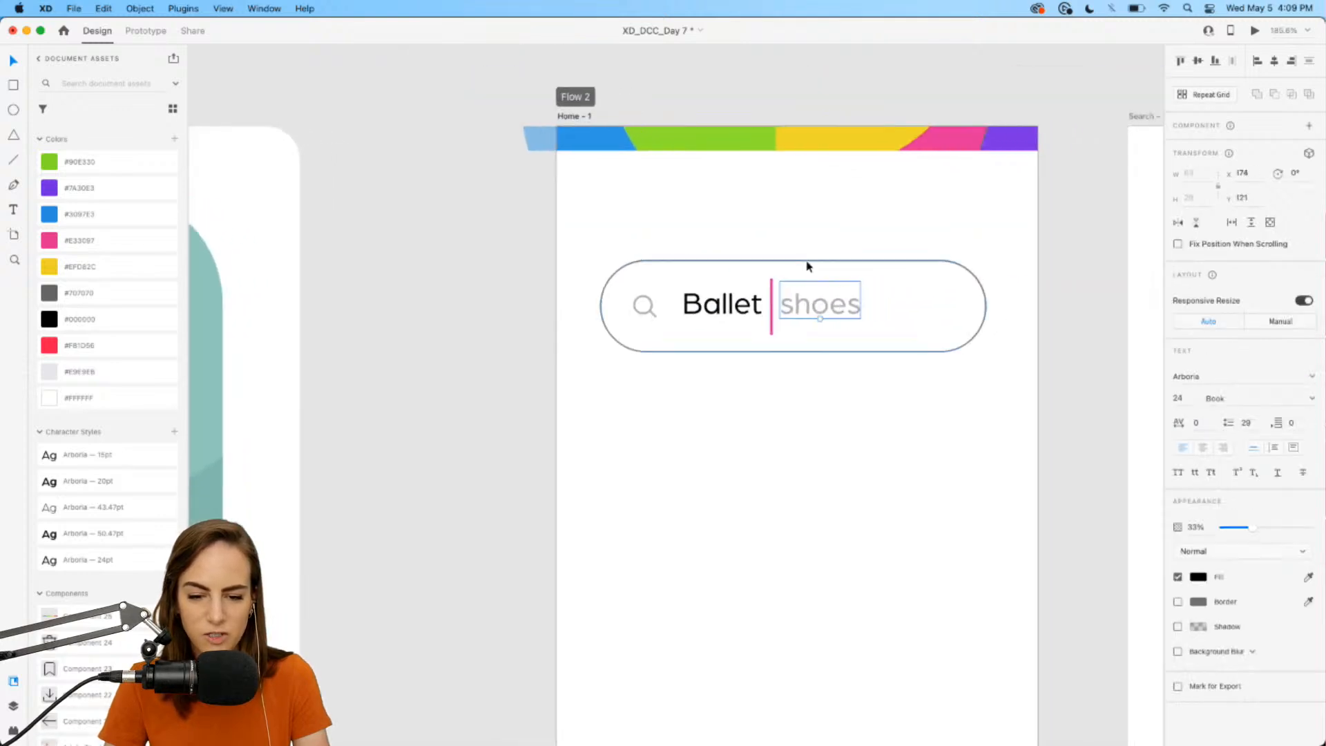
- Reduce the search bar's height to about 69 and group it with its icon, text and cursor line
click(808, 265)
drag(793, 353, 793, 349)
drag(811, 261, 810, 266)
drag(613, 252, 964, 419)
key(super+g)
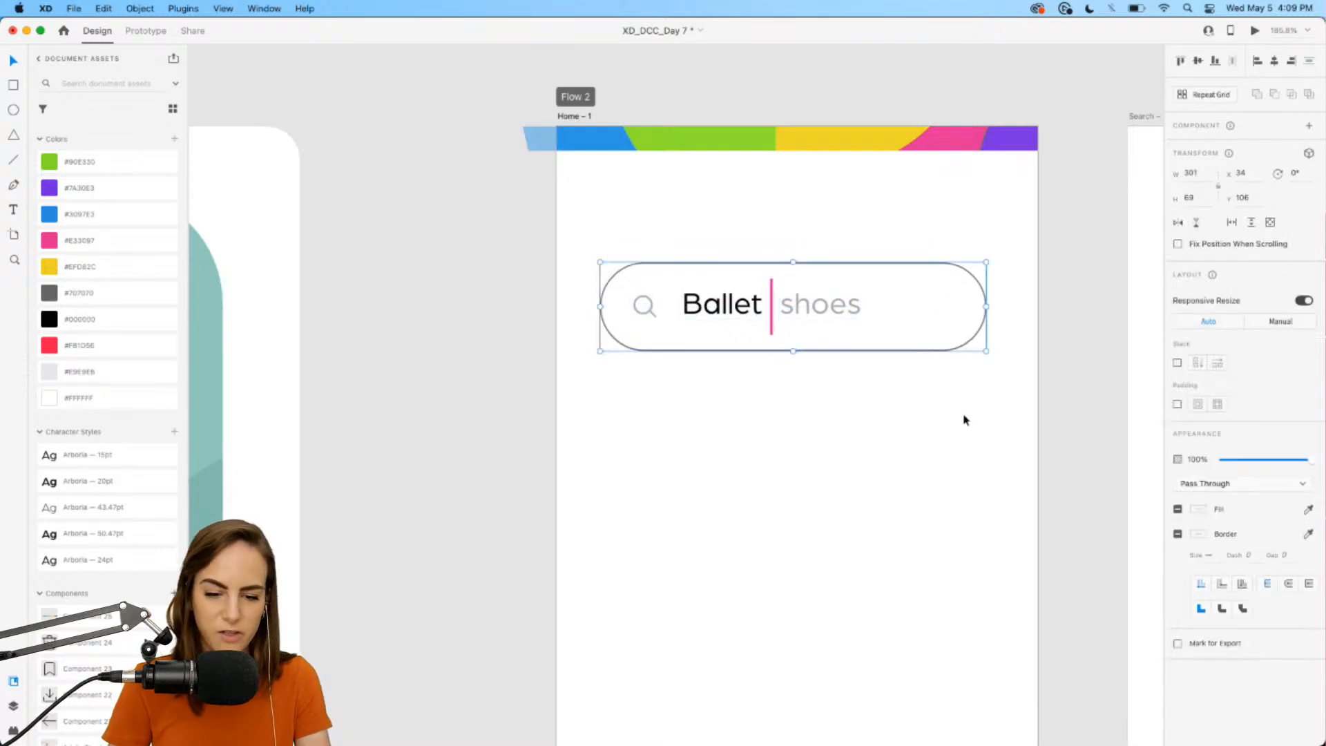
- Copy the "Ballet" text out of the search bar and place the copy below the bar at X 112, Y 271
click(900, 419)
scroll(900, 418, down, 3)
scroll(900, 419, down, 3)
scroll(900, 418, right, 2)
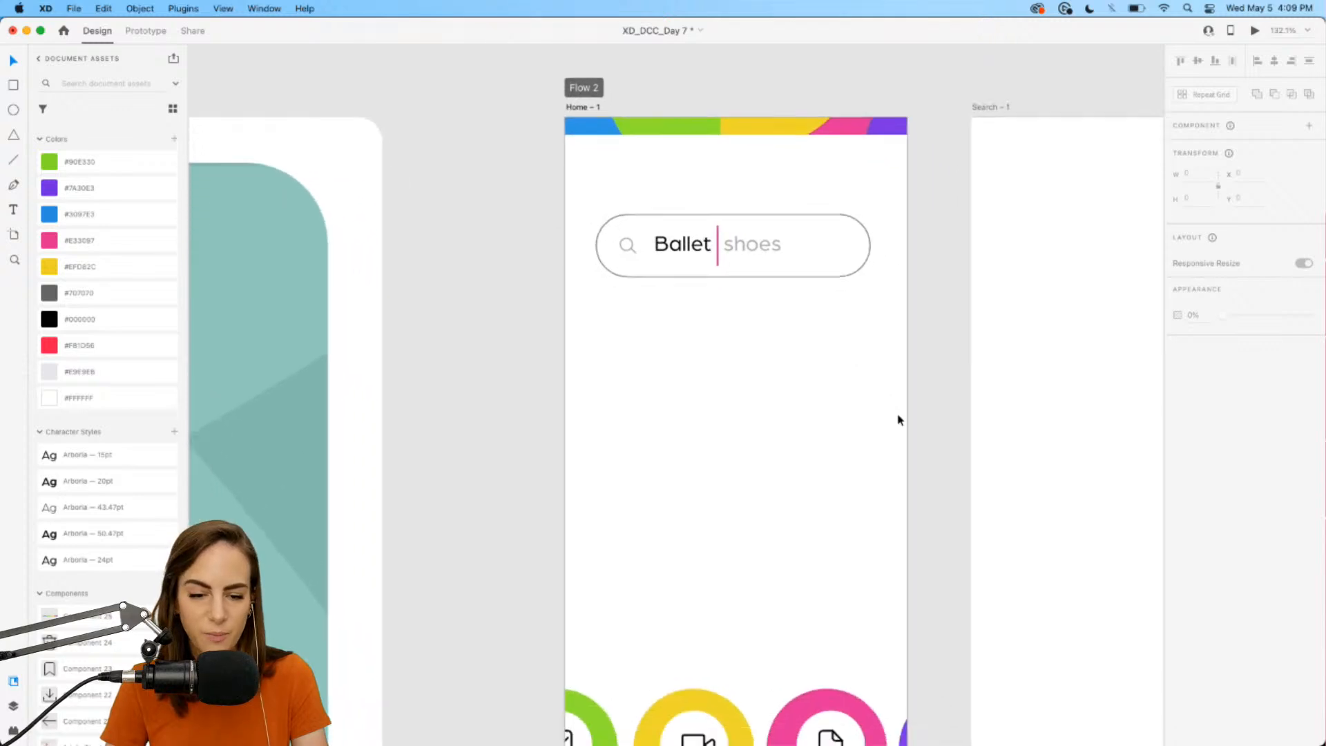
scroll(772, 318, down, 3)
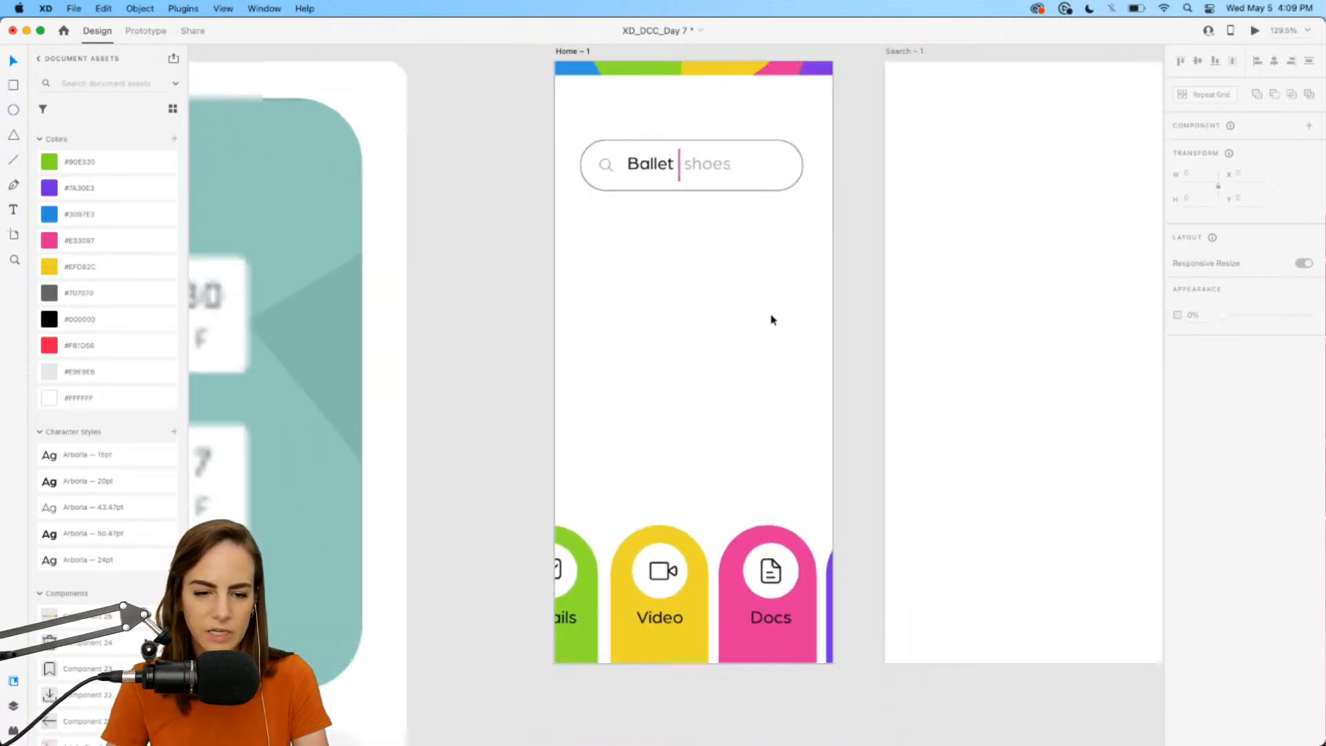
double_click(658, 181)
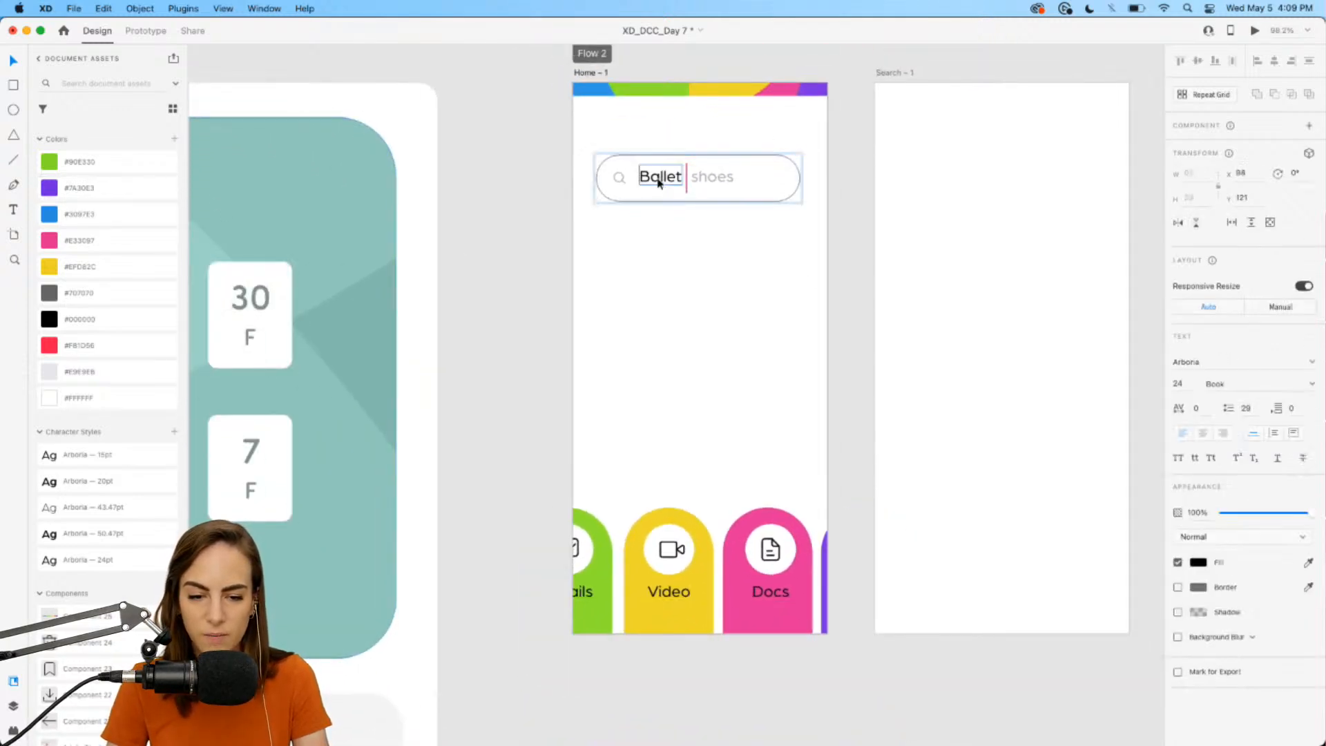
key(super+c)
click(666, 269)
key(super+v)
drag(666, 195, 675, 286)
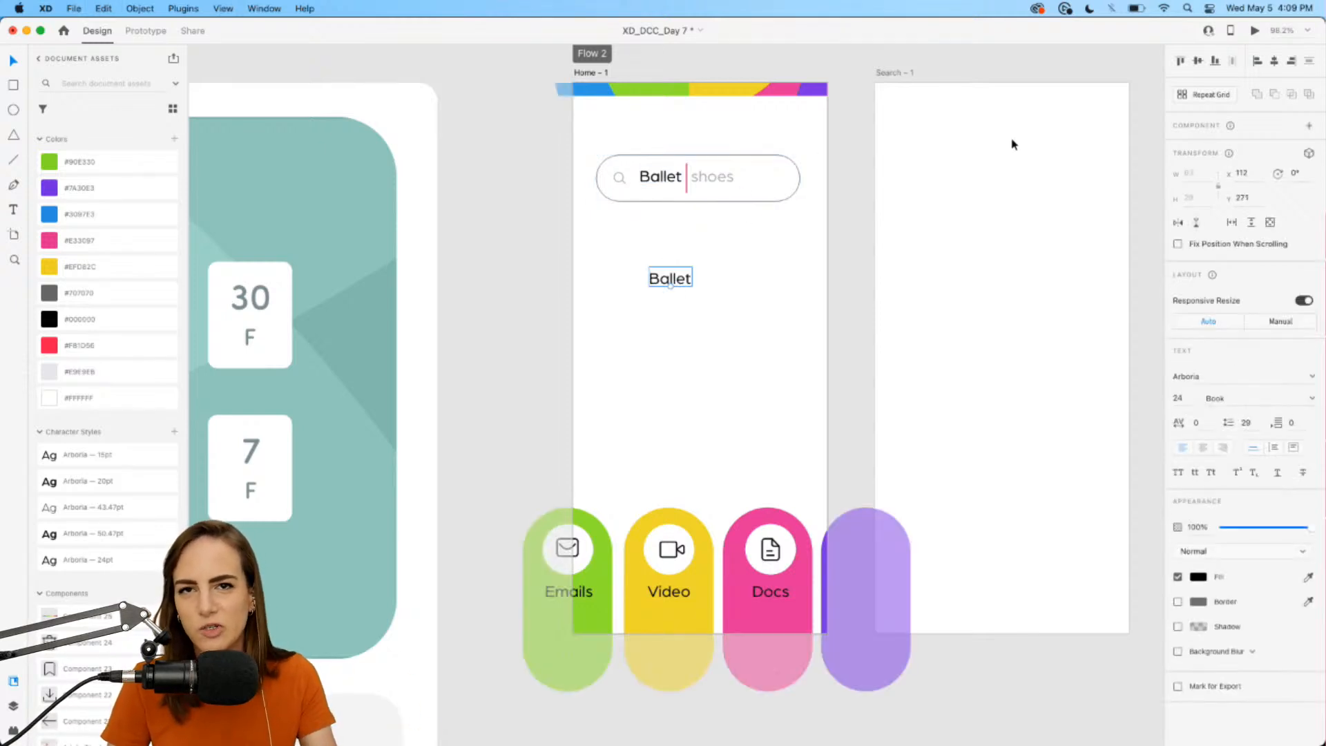
- Change the copied text to "Chicago" and apply the Arboria 43.47pt character style
double_click(669, 279)
text(c)
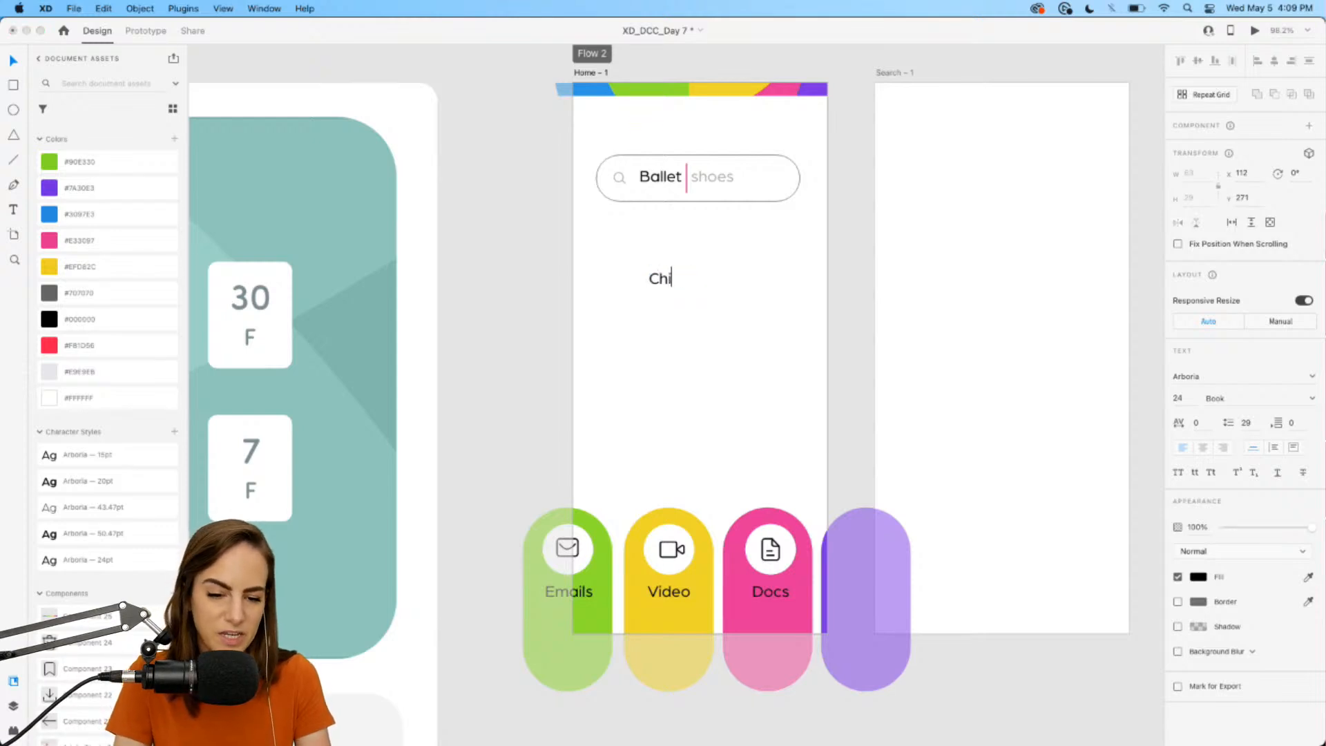
text(hicago)
key(Escape)
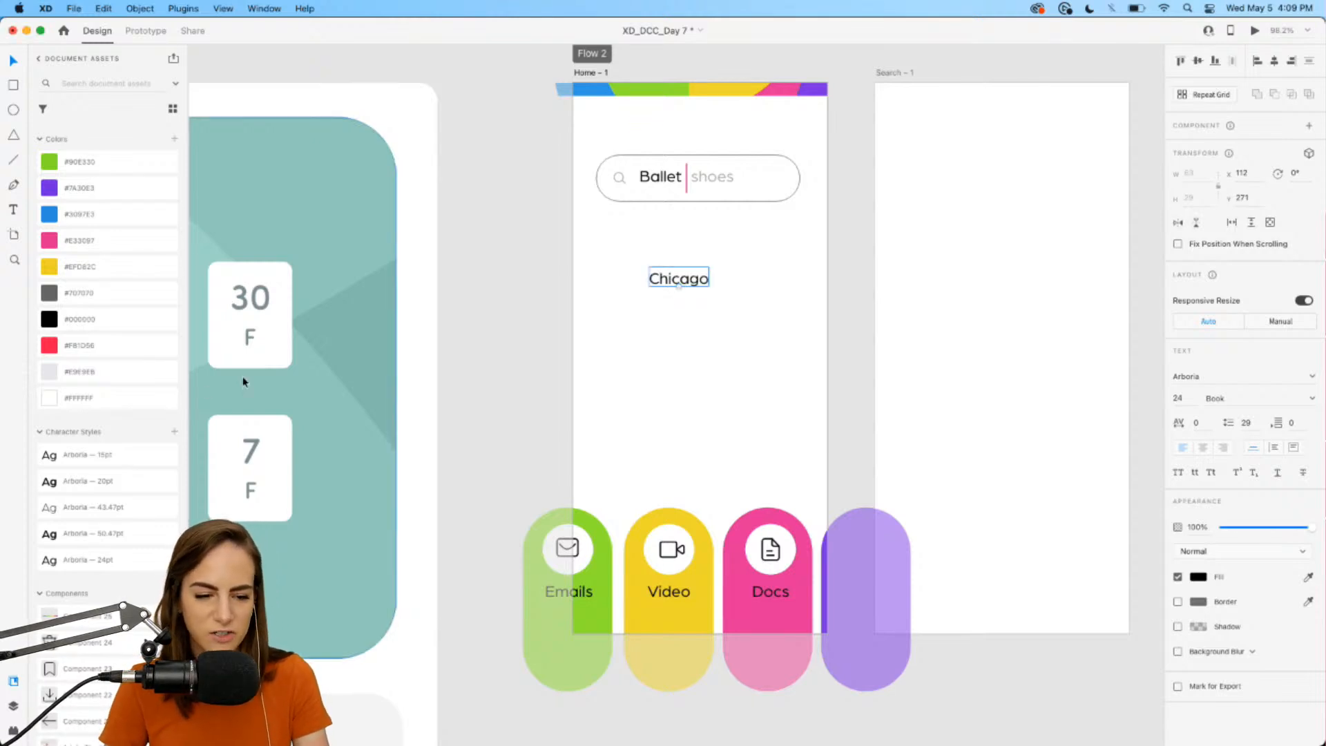
click(107, 542)
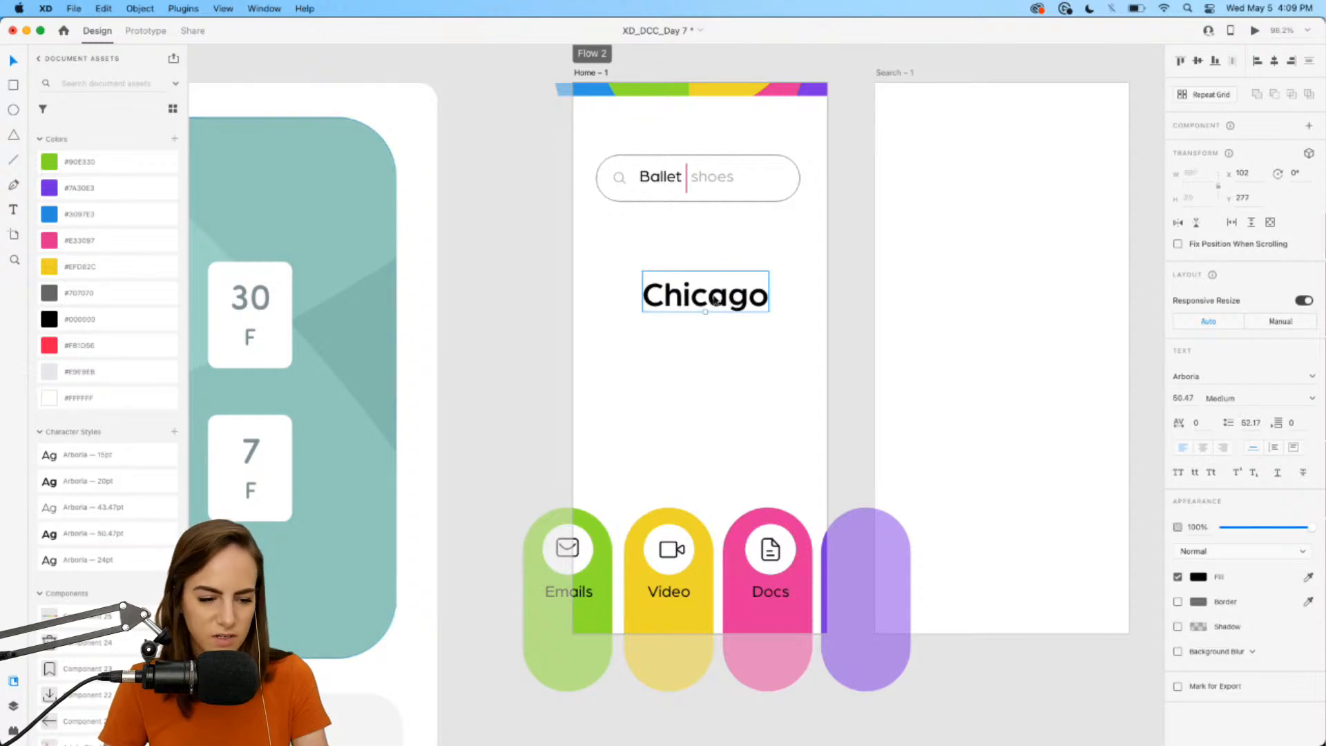
click(103, 507)
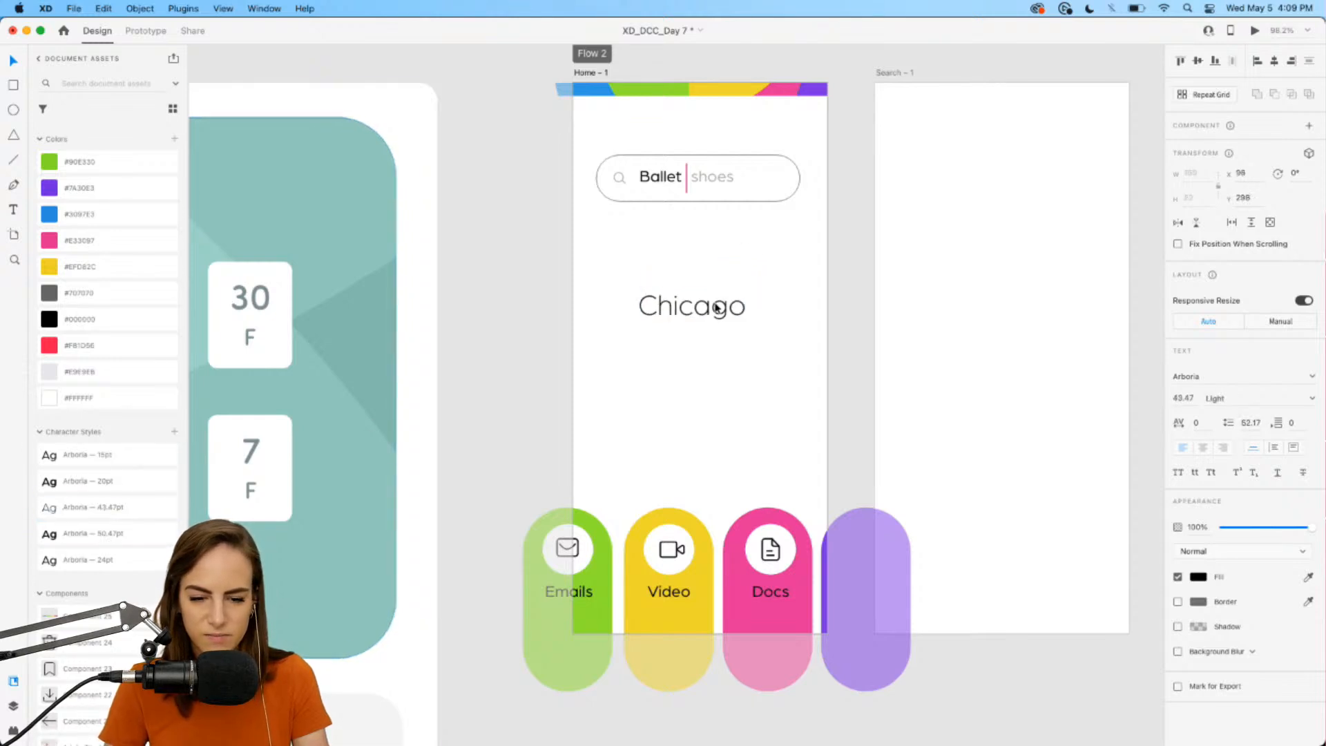
- Duplicate the "Chicago" text directly above itself, change the copy to "67*" and centre it over the city name
scroll(719, 299, up, 5)
drag(701, 314, 684, 231)
double_click(680, 232)
text(67)
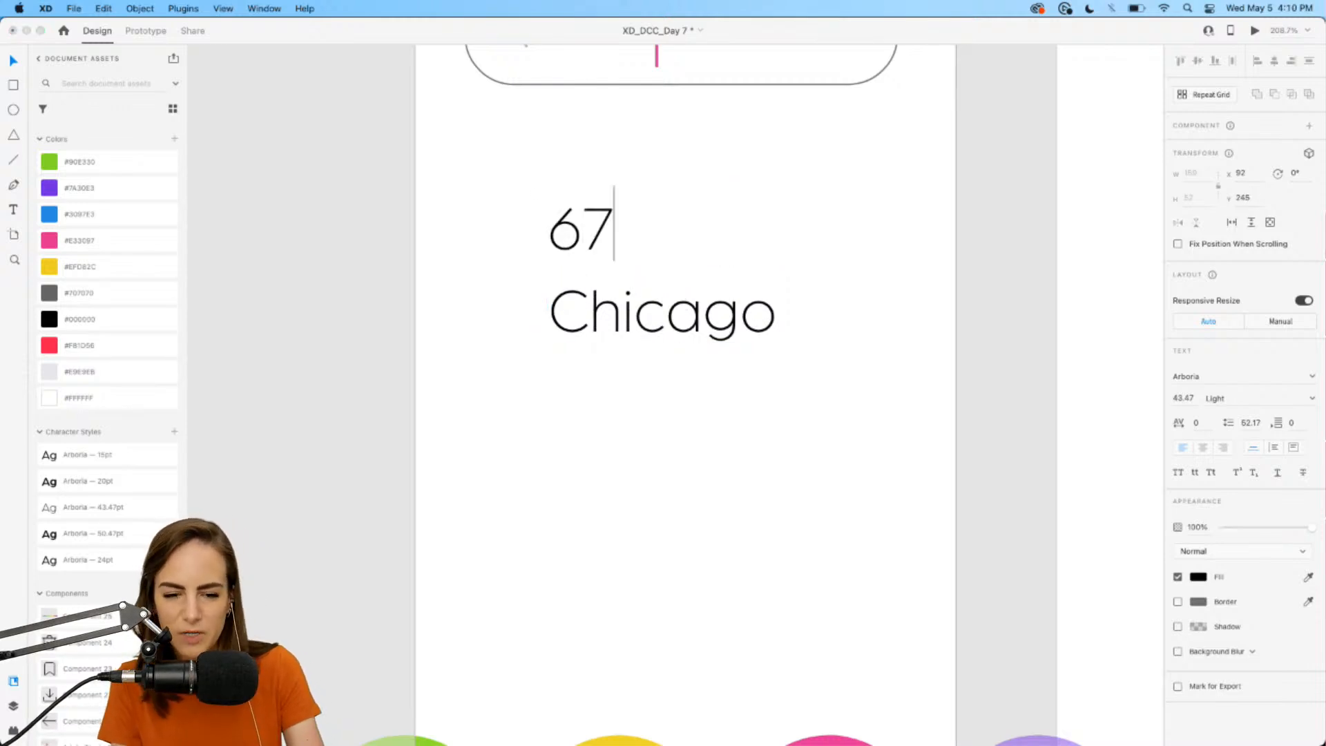
text(*)
key(Escape)
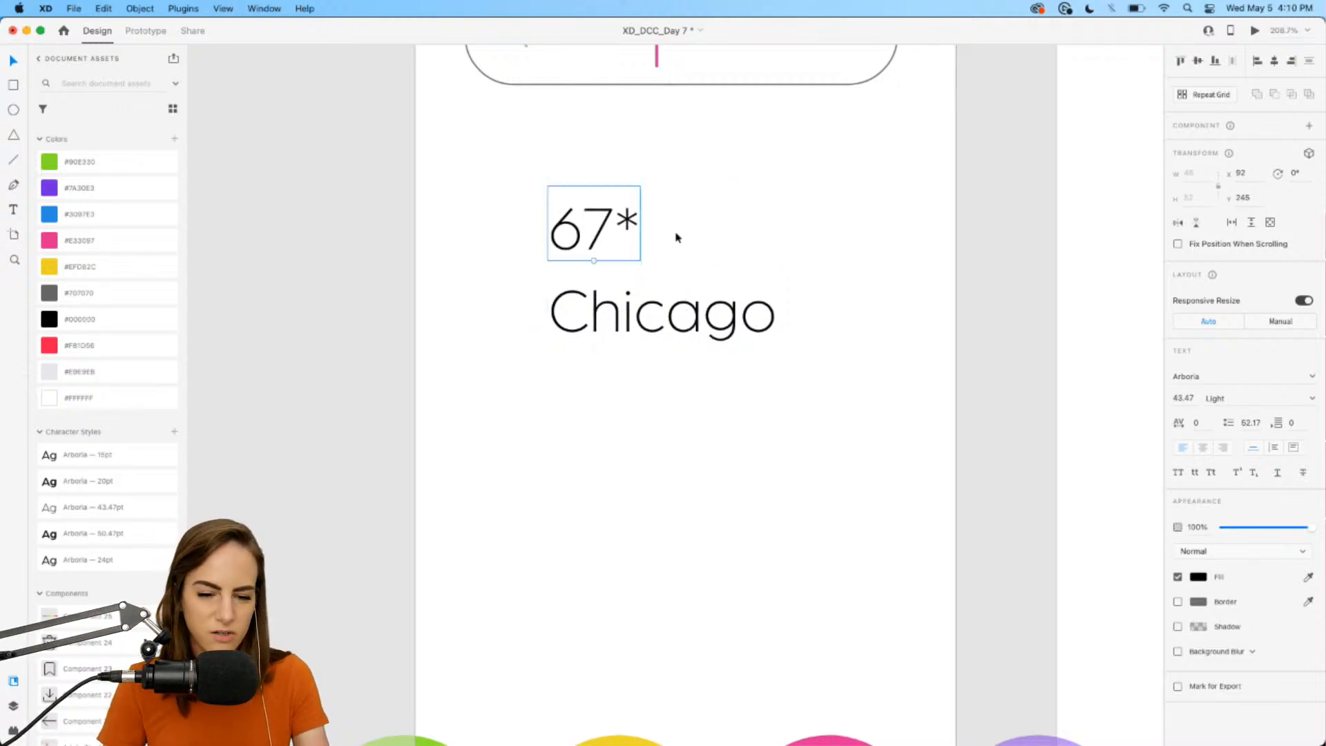
drag(610, 223, 711, 228)
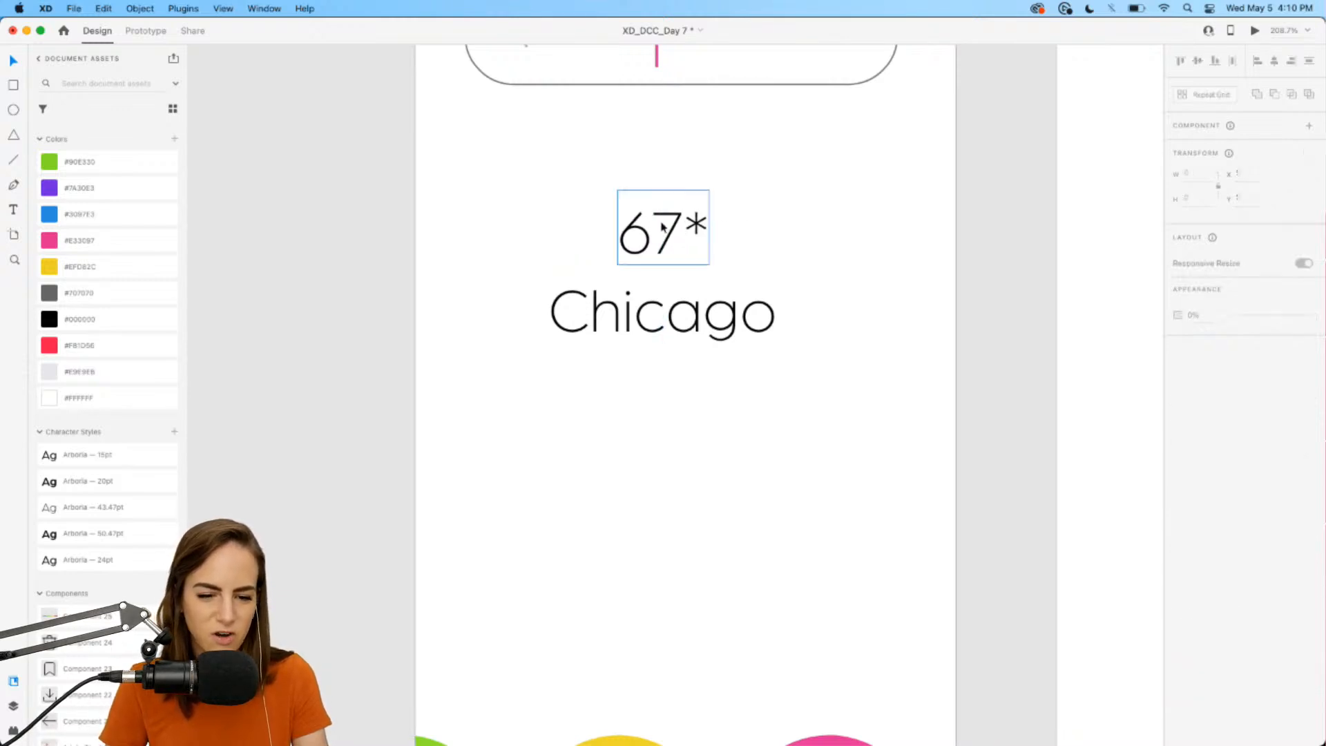
- Apply the Arboria 50.47pt character style to the "67*" text, positioned at X 140, Y 245
key(Down)
key(Down)
key(Down)
key(Down)
key(Down)
click(112, 534)
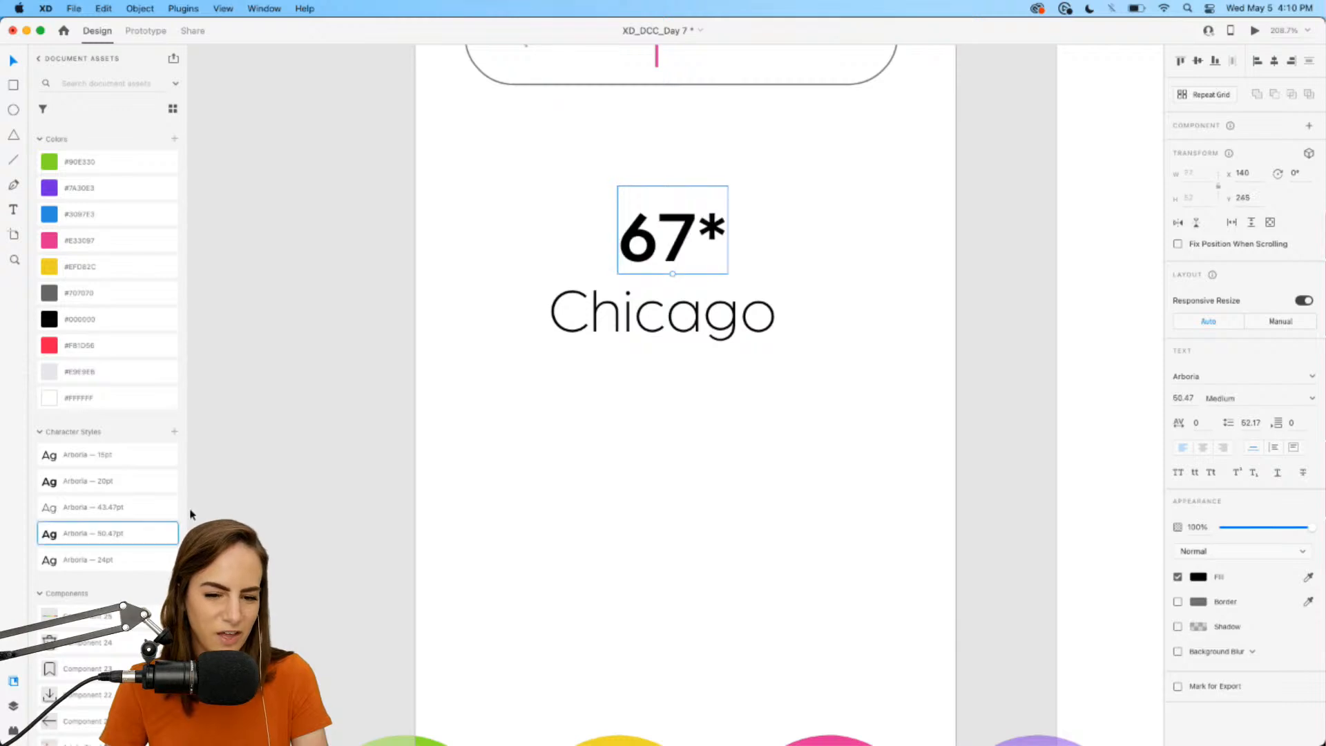
click(622, 268)
click(668, 225)
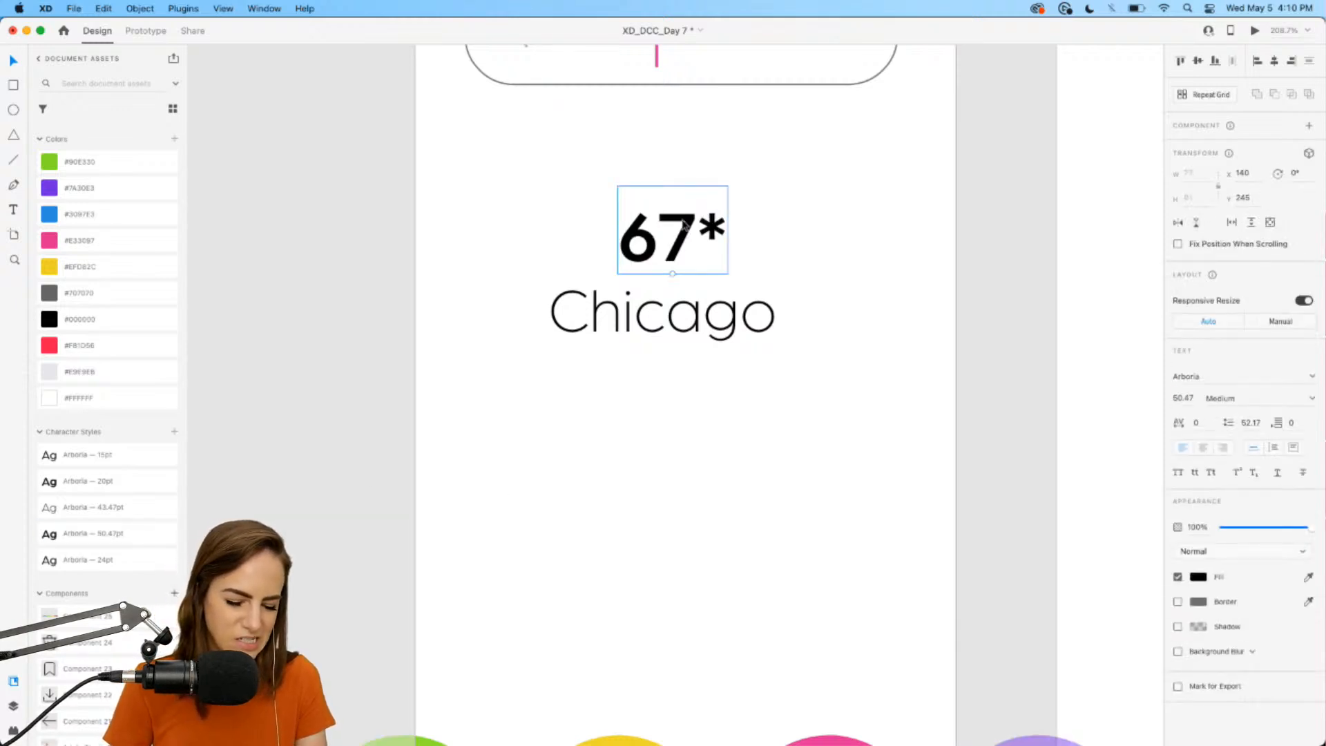
double_click(687, 225)
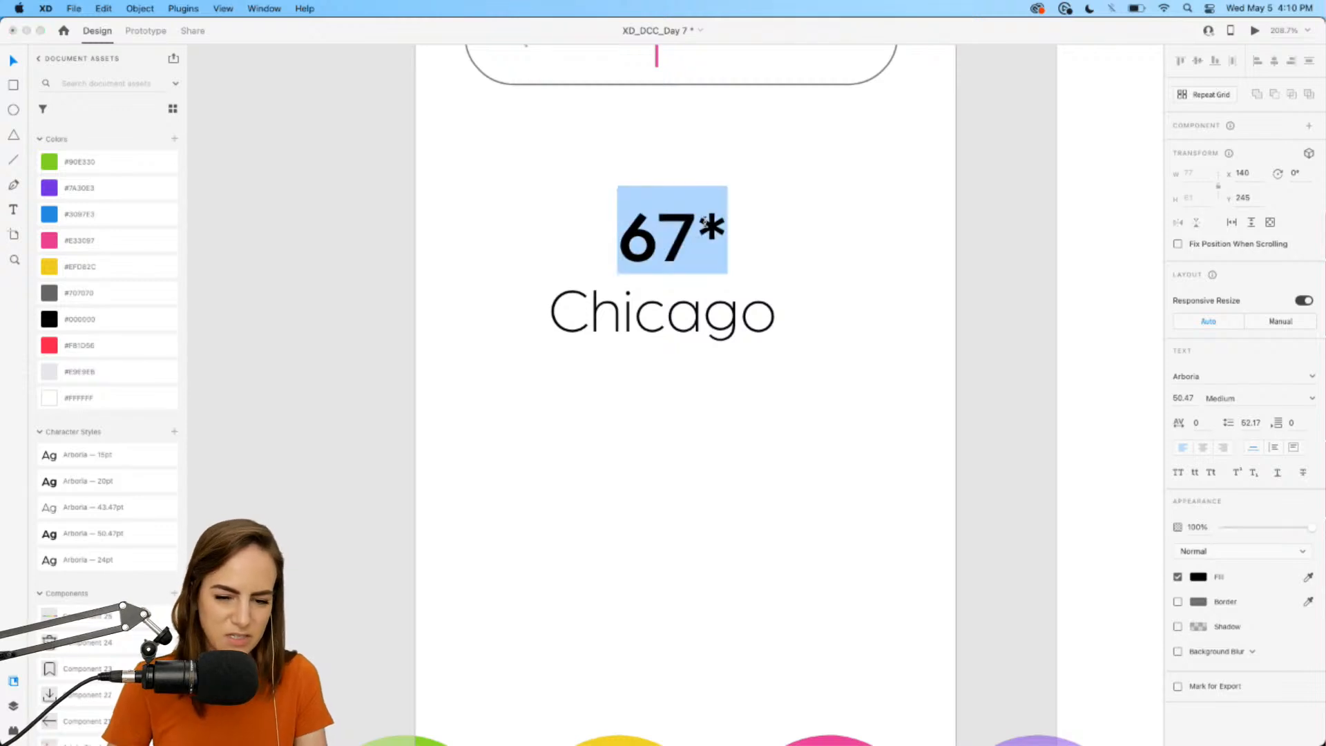
click(720, 220)
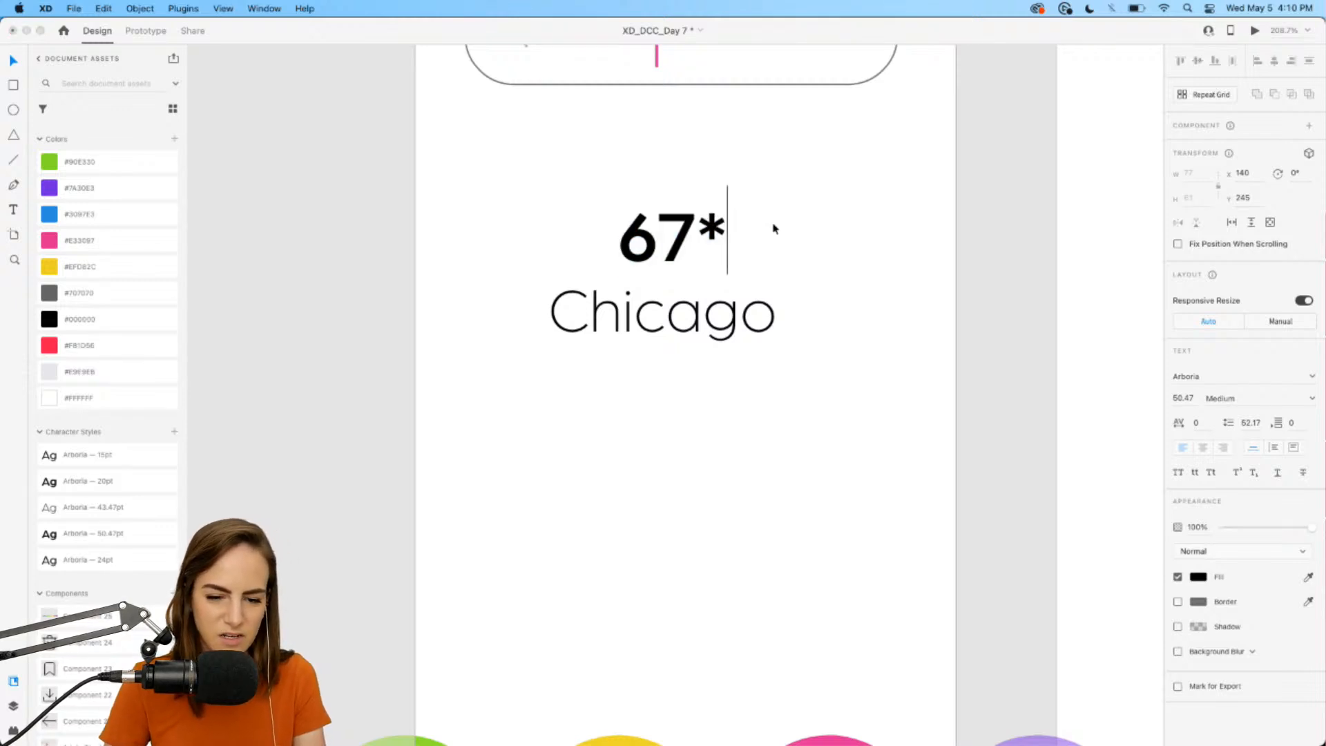
key(Escape)
scroll(803, 229, down, 3)
click(725, 332)
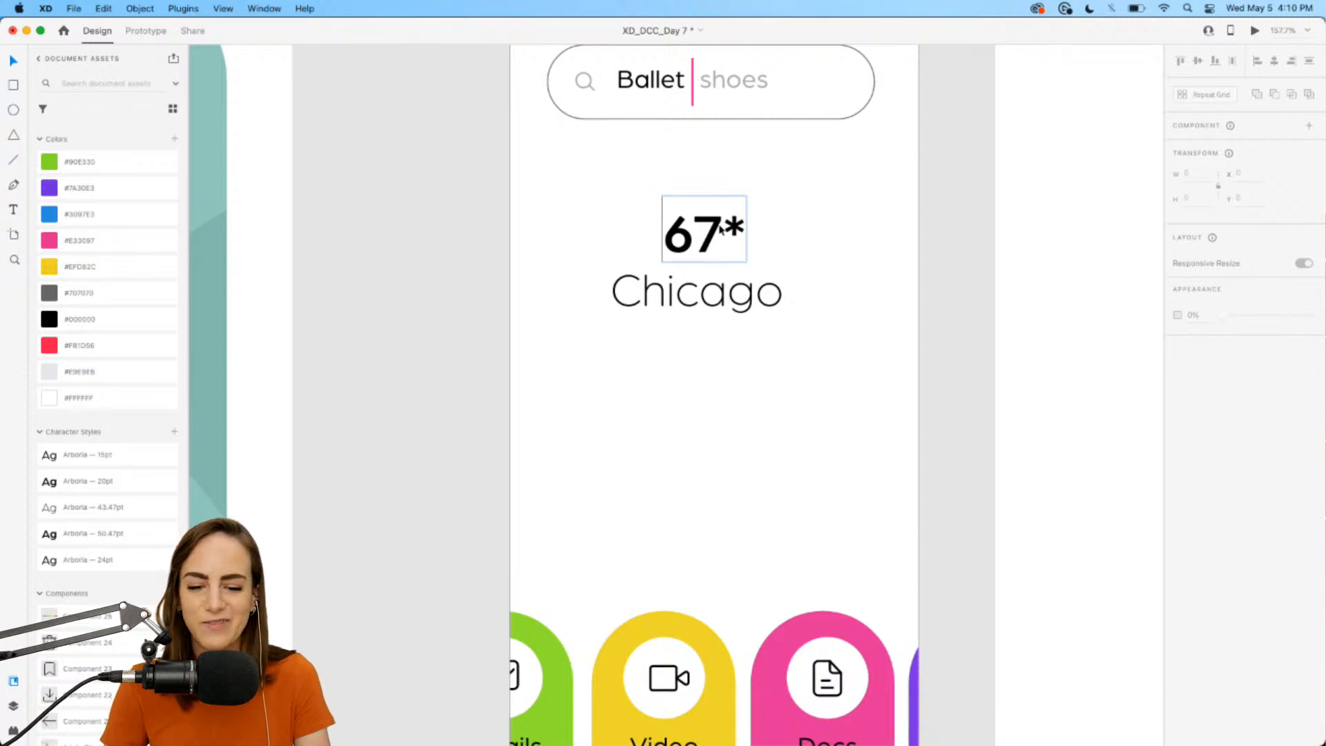
- Place the sun component from the document assets just before the "67*" text
scroll(65, 576, down, 10)
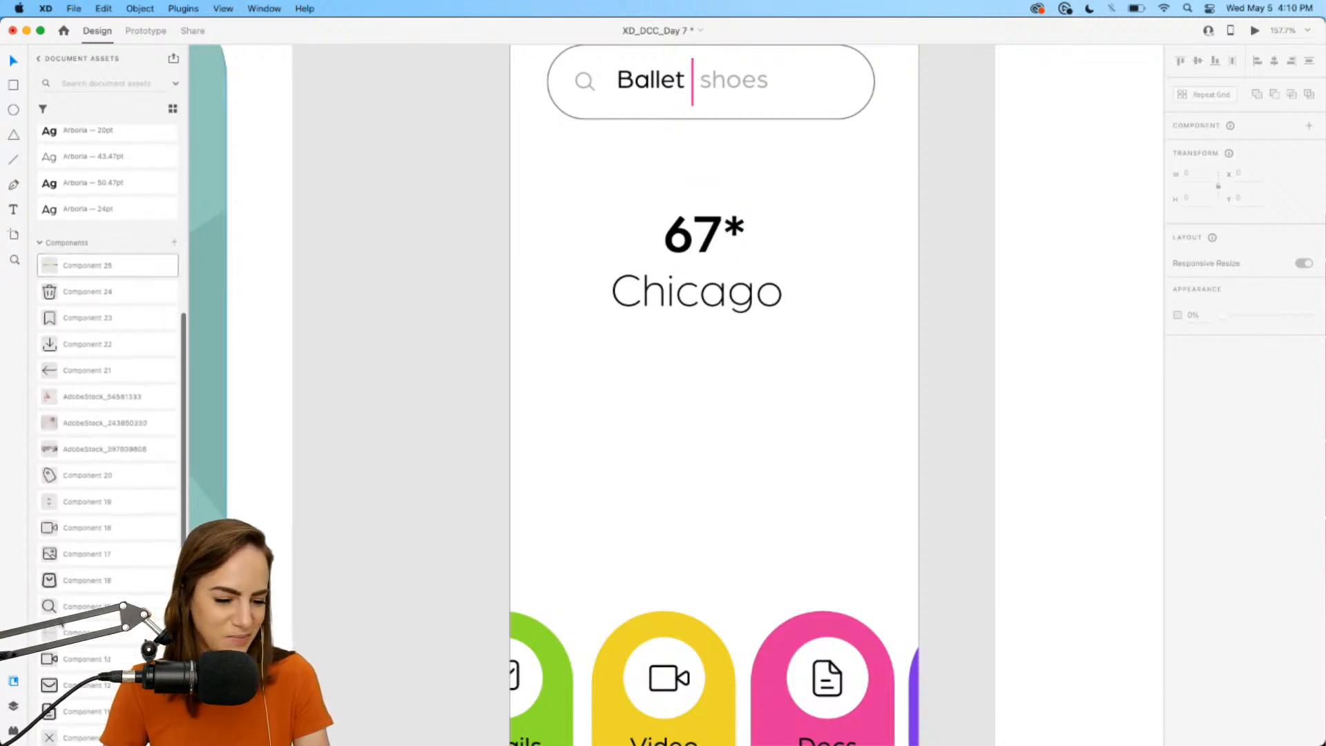
scroll(66, 575, down, 3)
drag(66, 610, 706, 234)
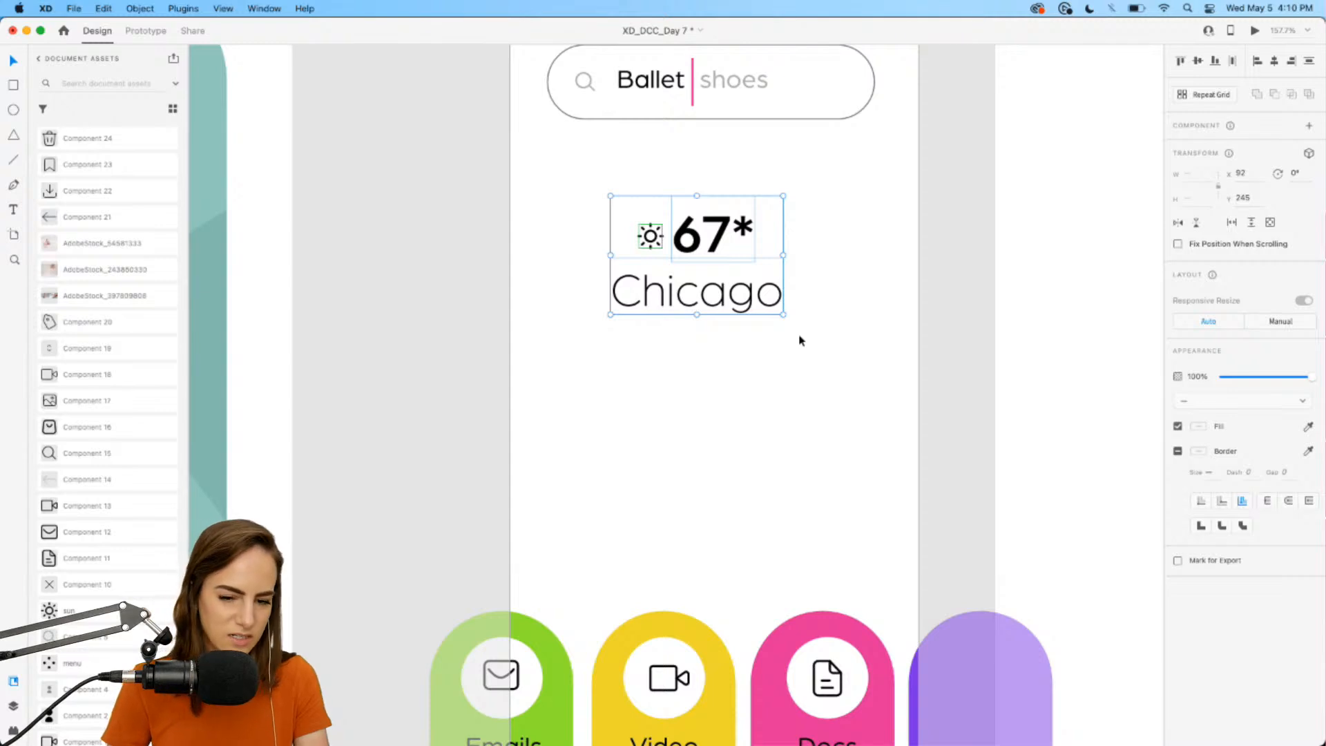
- Group the sun icon with the "67*" and "Chicago" texts and move the group to about X 98, Y 247
key(super+g)
click(757, 385)
drag(715, 299, 717, 310)
click(693, 389)
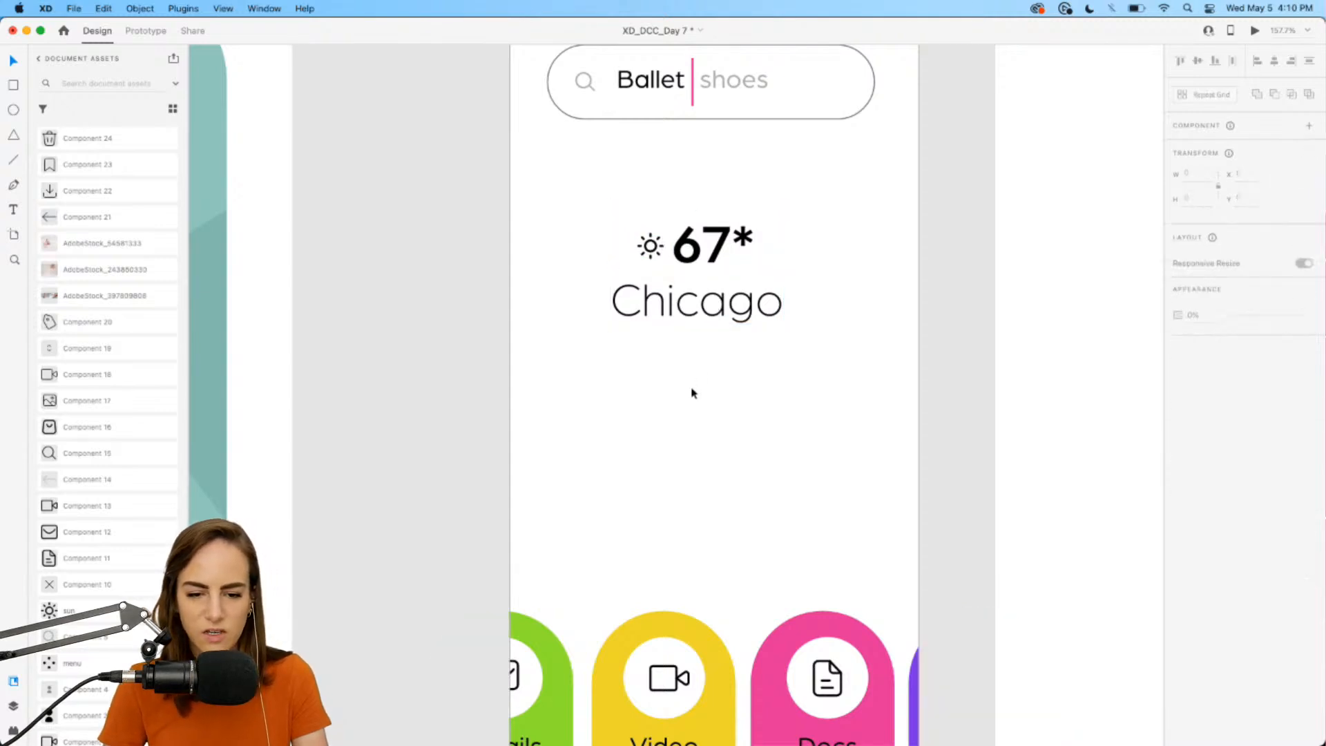
scroll(693, 390, down, 5)
scroll(693, 389, up, 3)
click(710, 329)
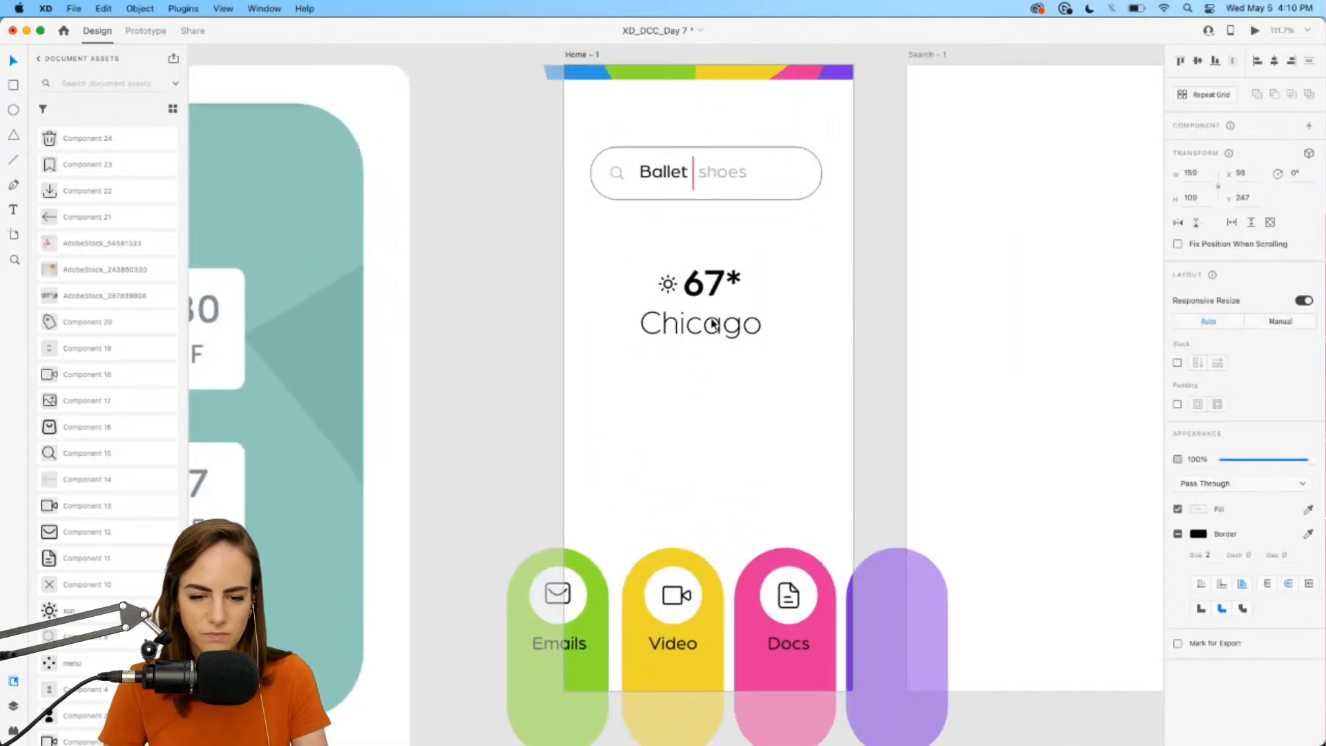
click(696, 438)
scroll(544, 376, right, 3)
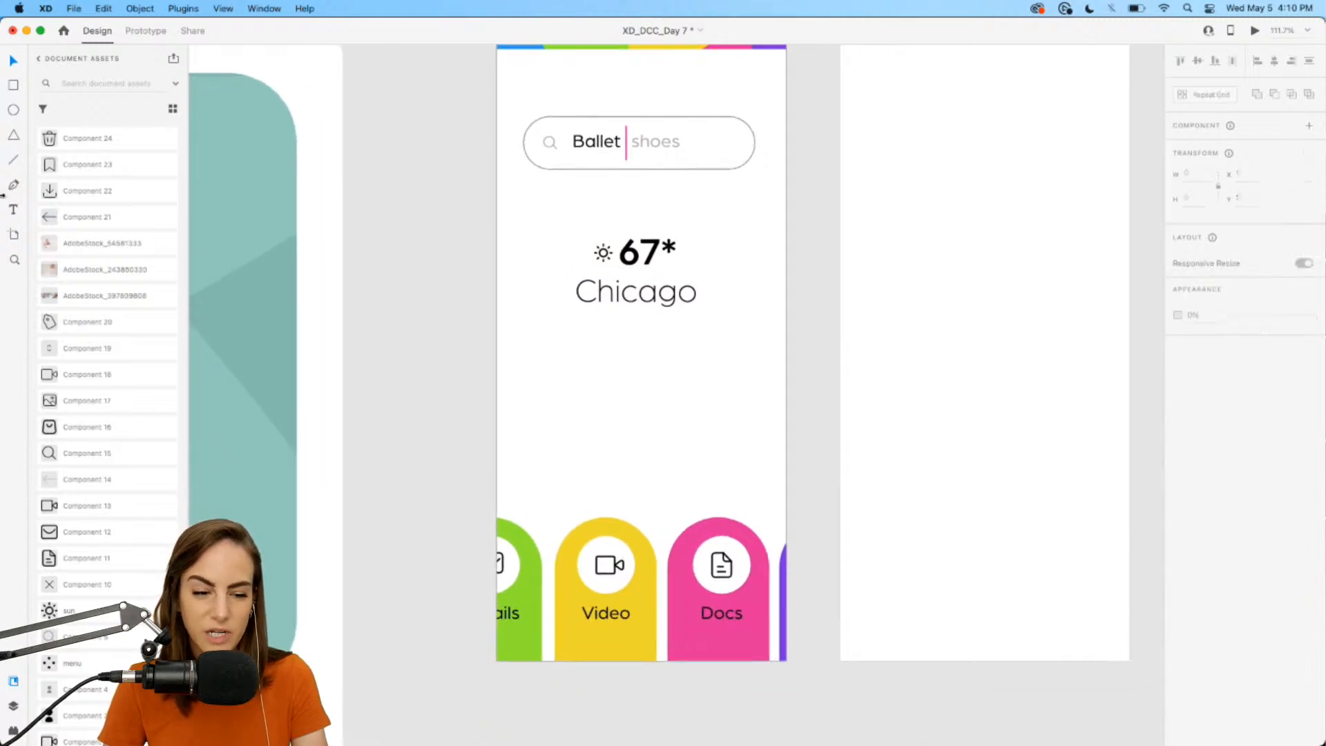
scroll(741, 272, down, 2)
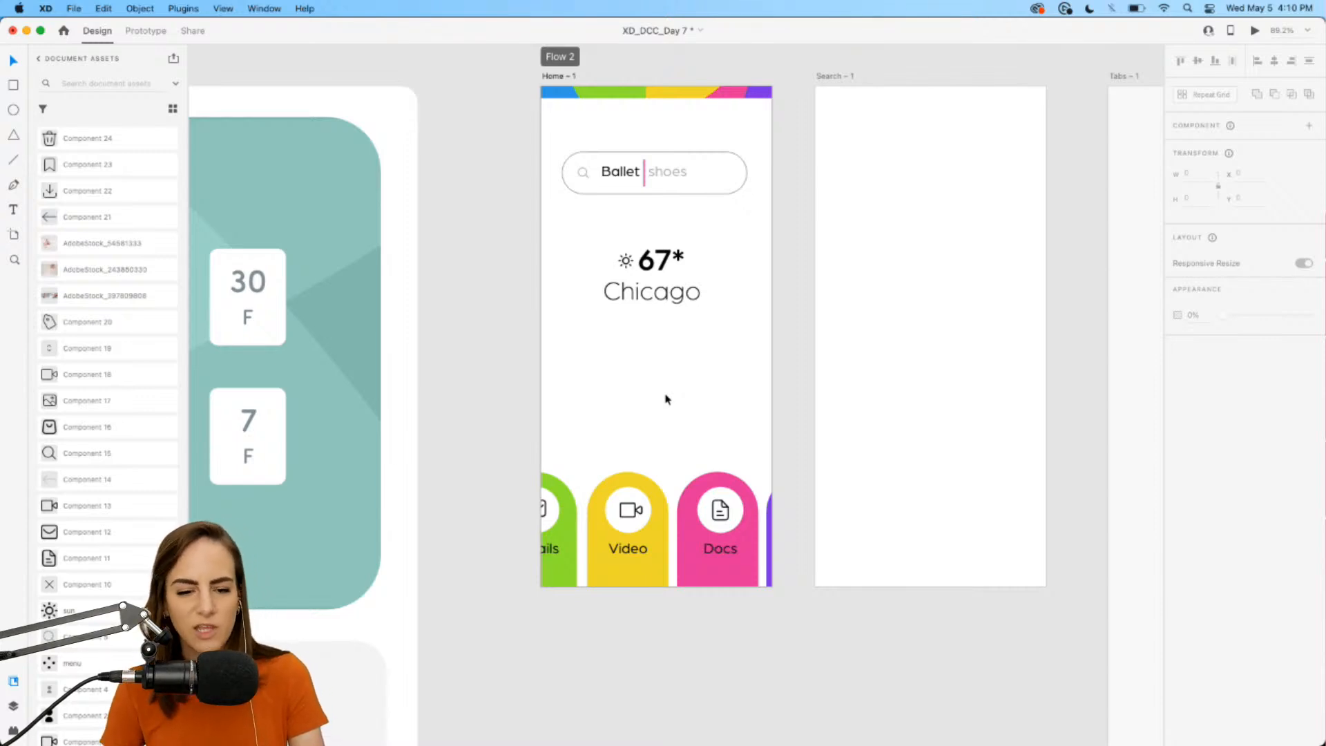
- Place the menu component in Home's upper-right corner, between the colour strip and the search bar
scroll(79, 394, down, 1)
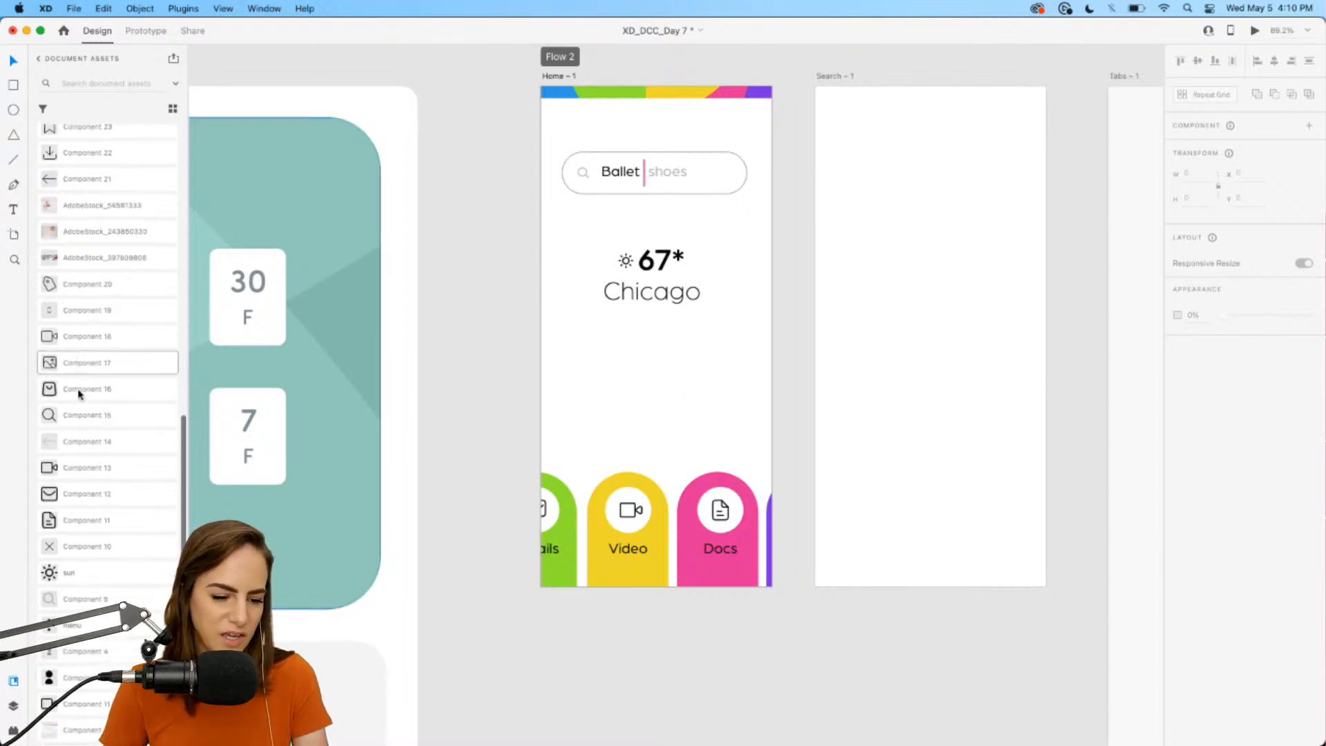
drag(78, 624, 754, 135)
click(718, 321)
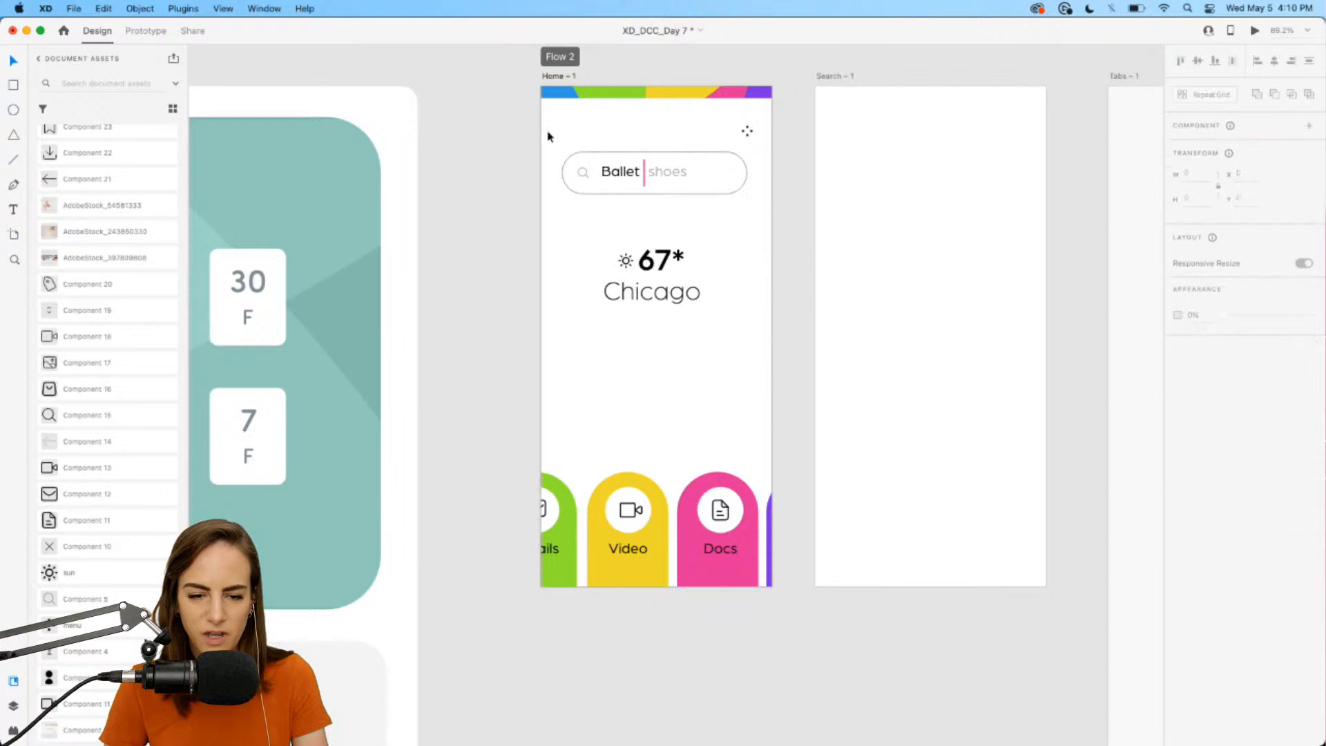
- Shift Home's search bar and weather group down slightly together, bringing the search bar to Y 118
drag(548, 133, 711, 317)
key(shift+Down)
click(676, 370)
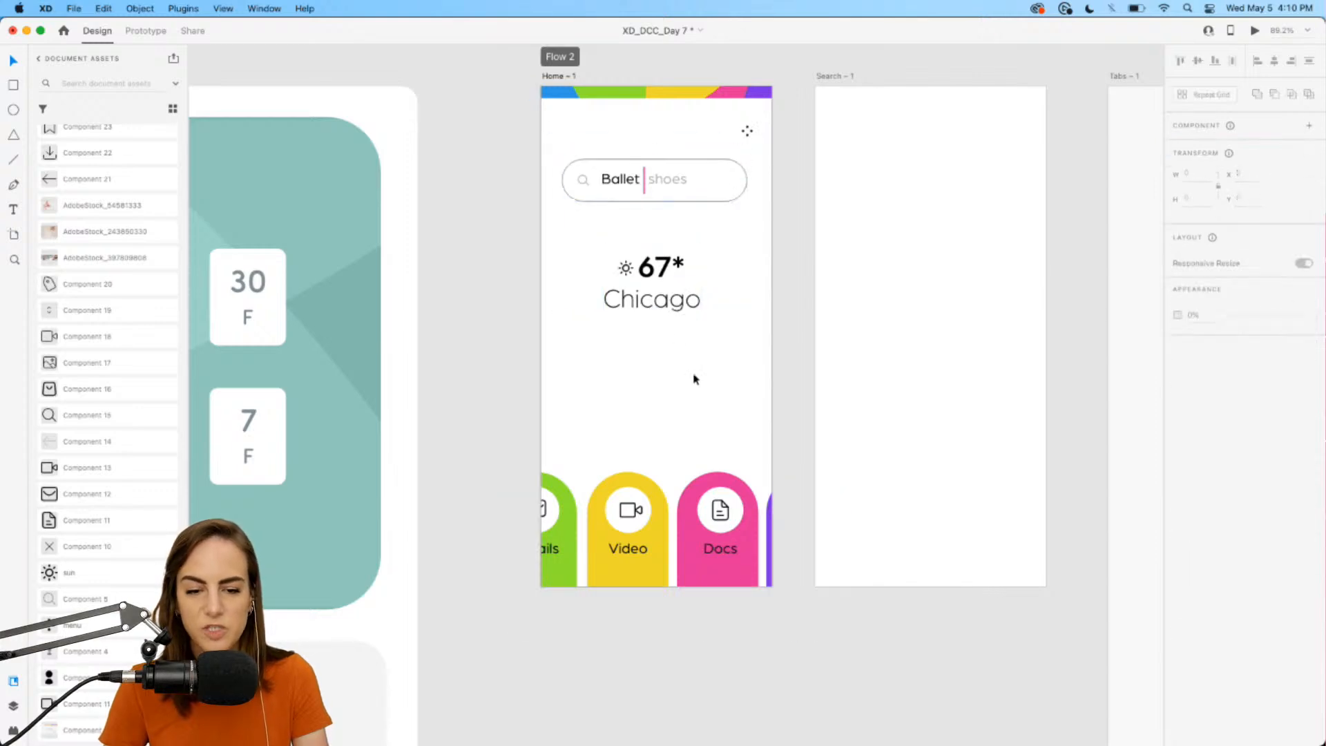
- Copy Home's colour strip and menu icon to the same positions on the Search artboard
scroll(693, 377, right, 3)
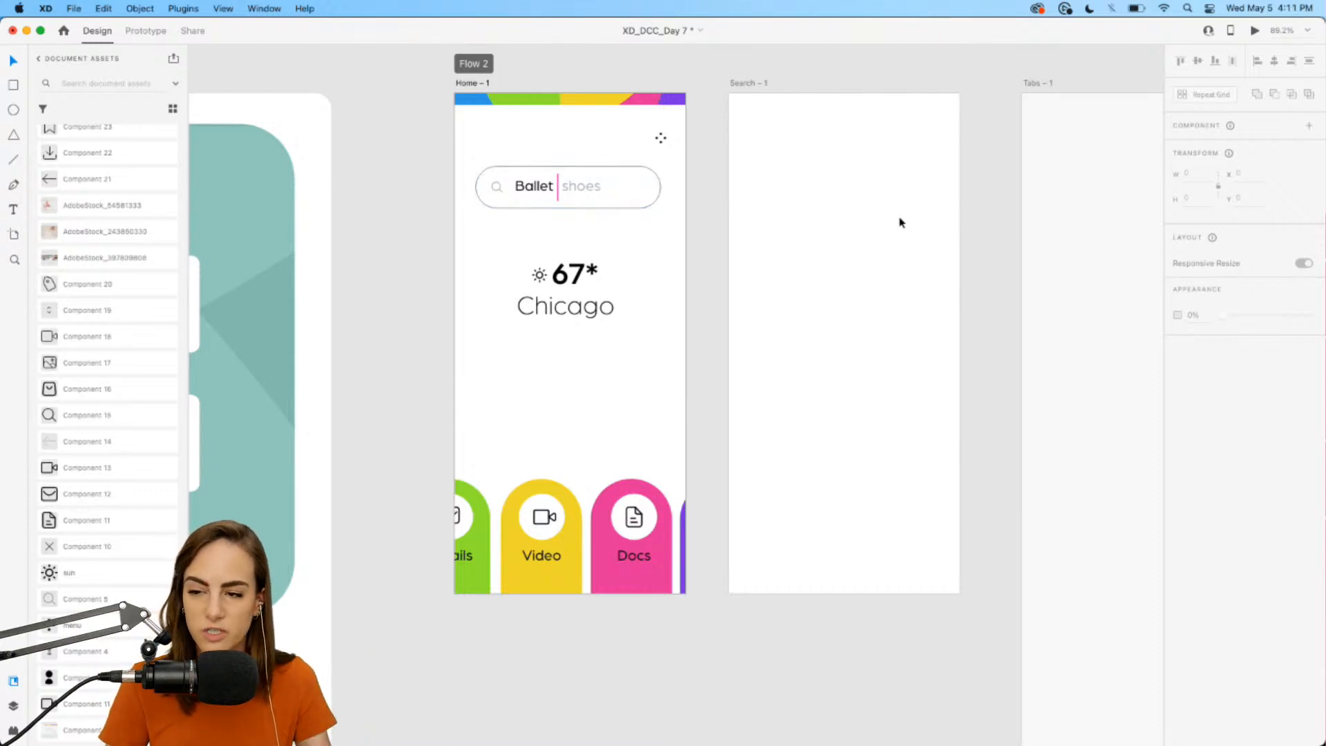
scroll(900, 222, right, 5)
click(554, 97)
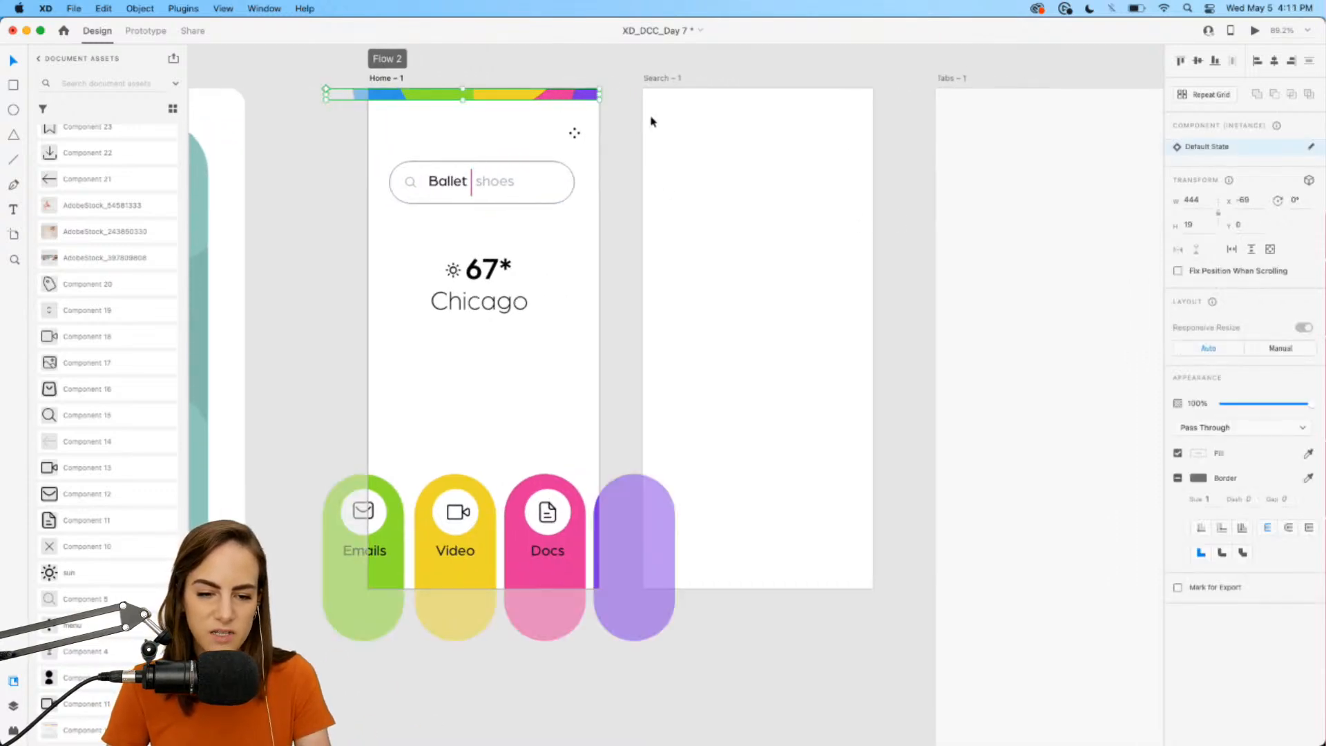
shift+click(576, 133)
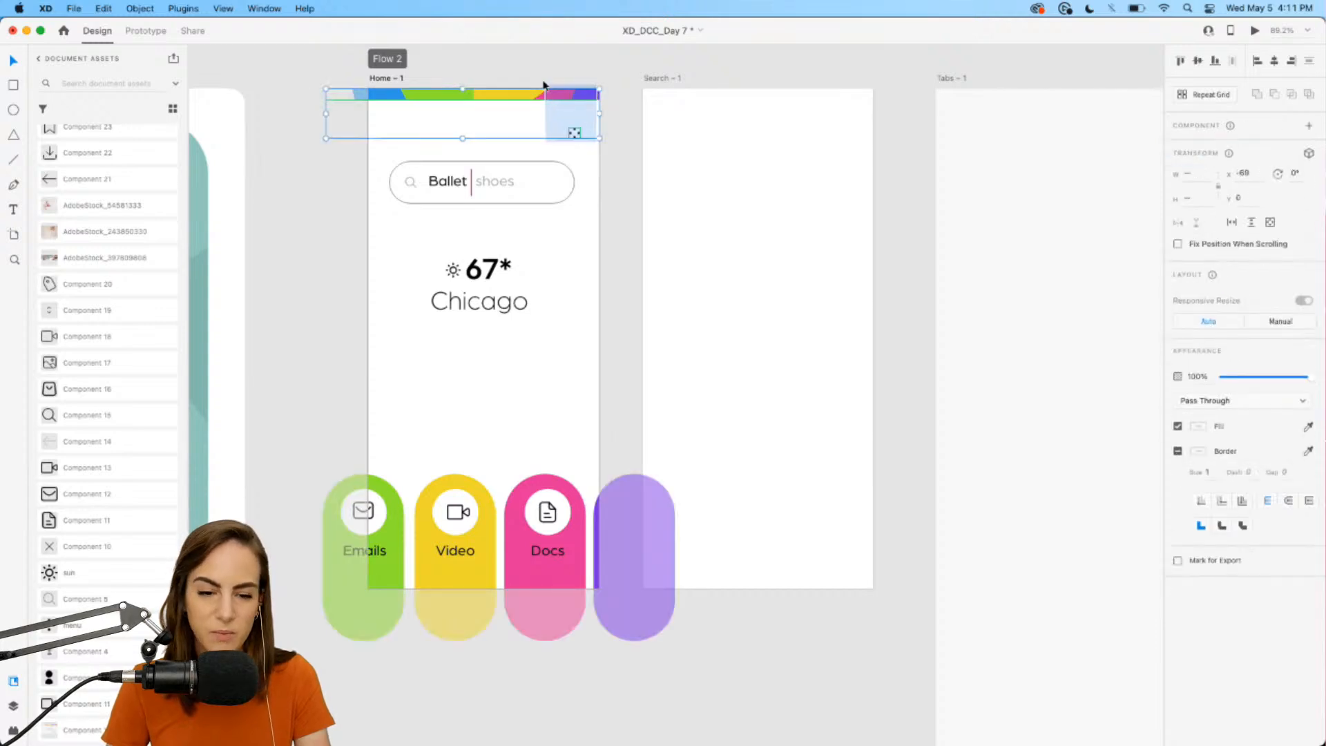
key(cmd+c)
click(709, 166)
key(cmd+v)
key(Escape)
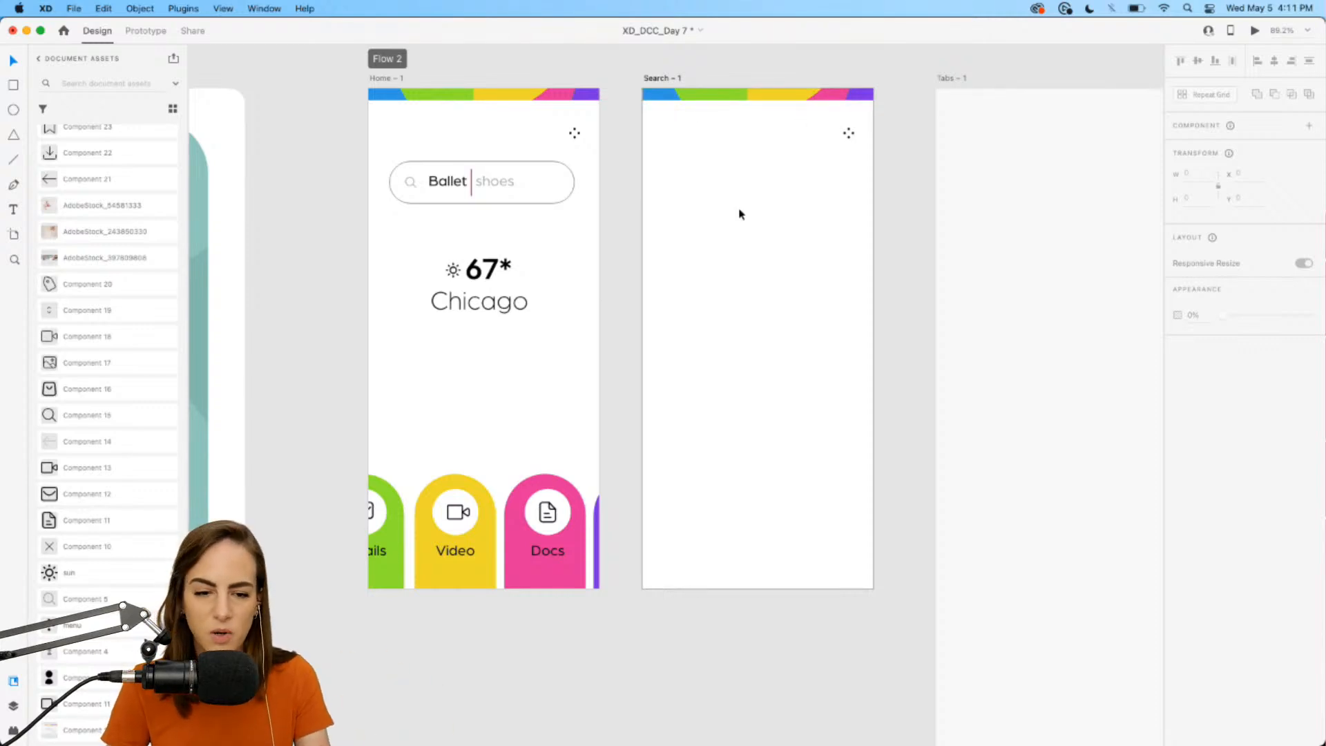
- Copy Home's search bar group to the same position on the Search artboard
drag(391, 147, 450, 223)
click(725, 237)
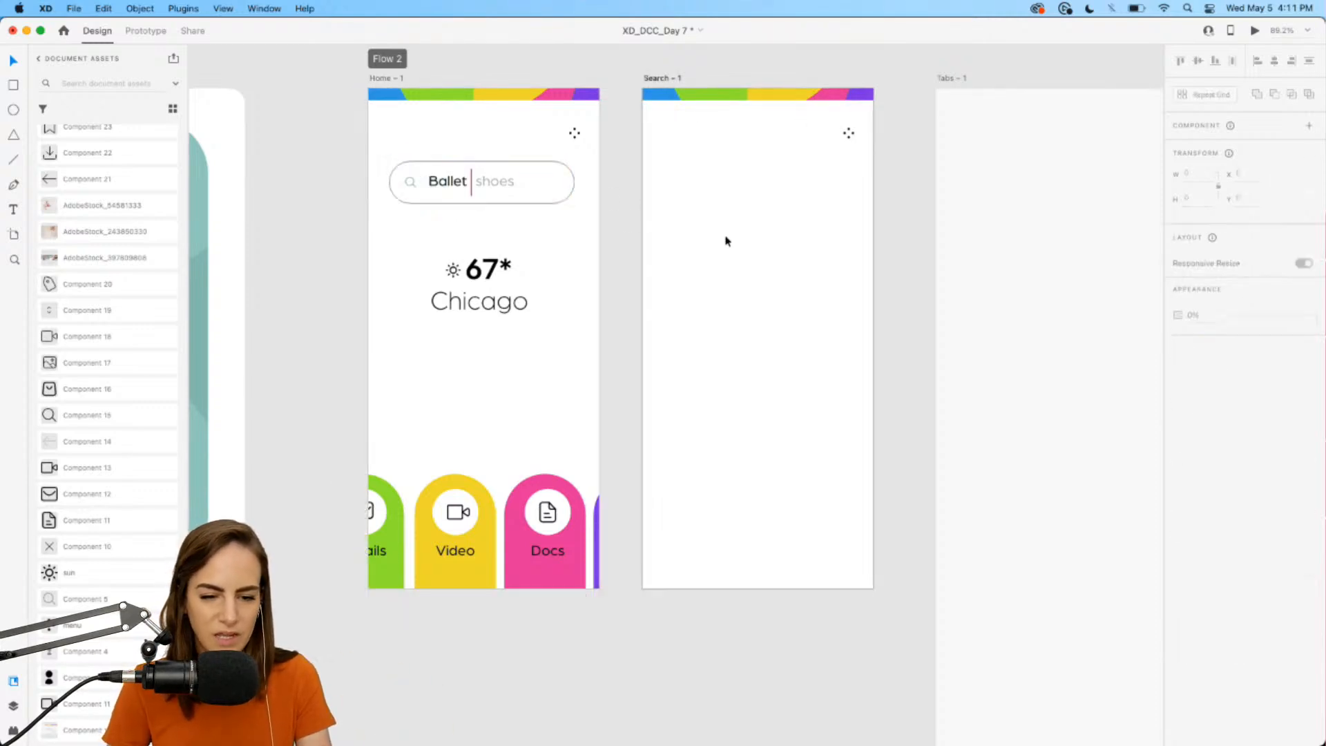
key(super+v)
scroll(775, 216, up, 3)
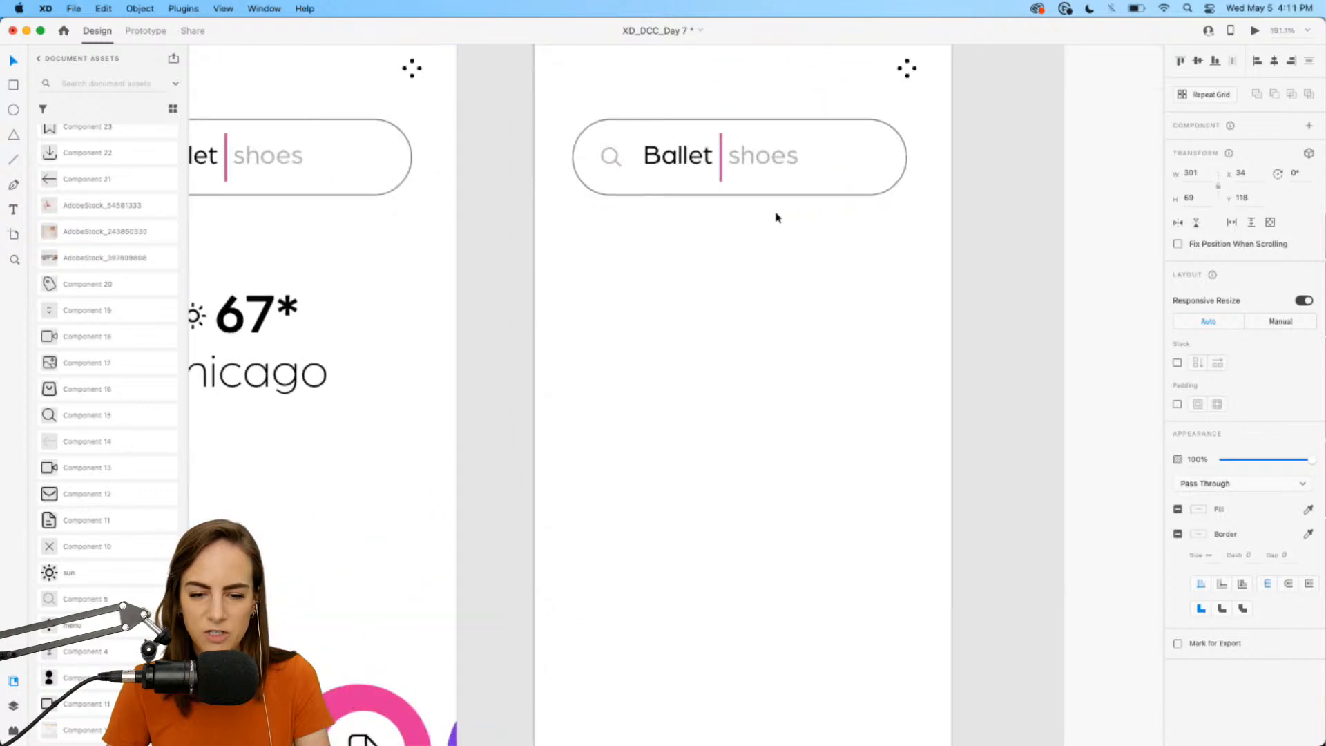
- In the Search artboard's bar, delete the cursor line and grey "shoes" text, and change "Ballet" to "Ballet shoes"
double_click(721, 143)
key(Delete)
click(735, 155)
key(Delete)
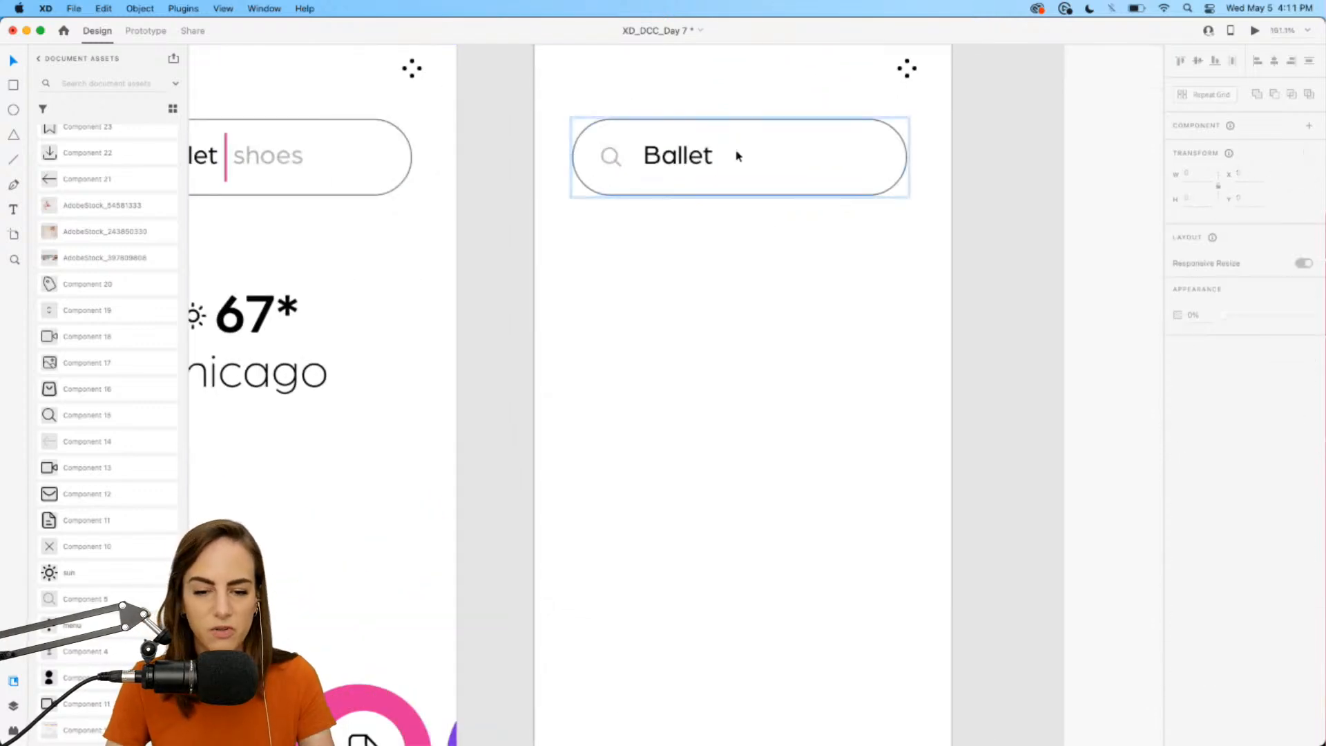
double_click(719, 155)
click(711, 154)
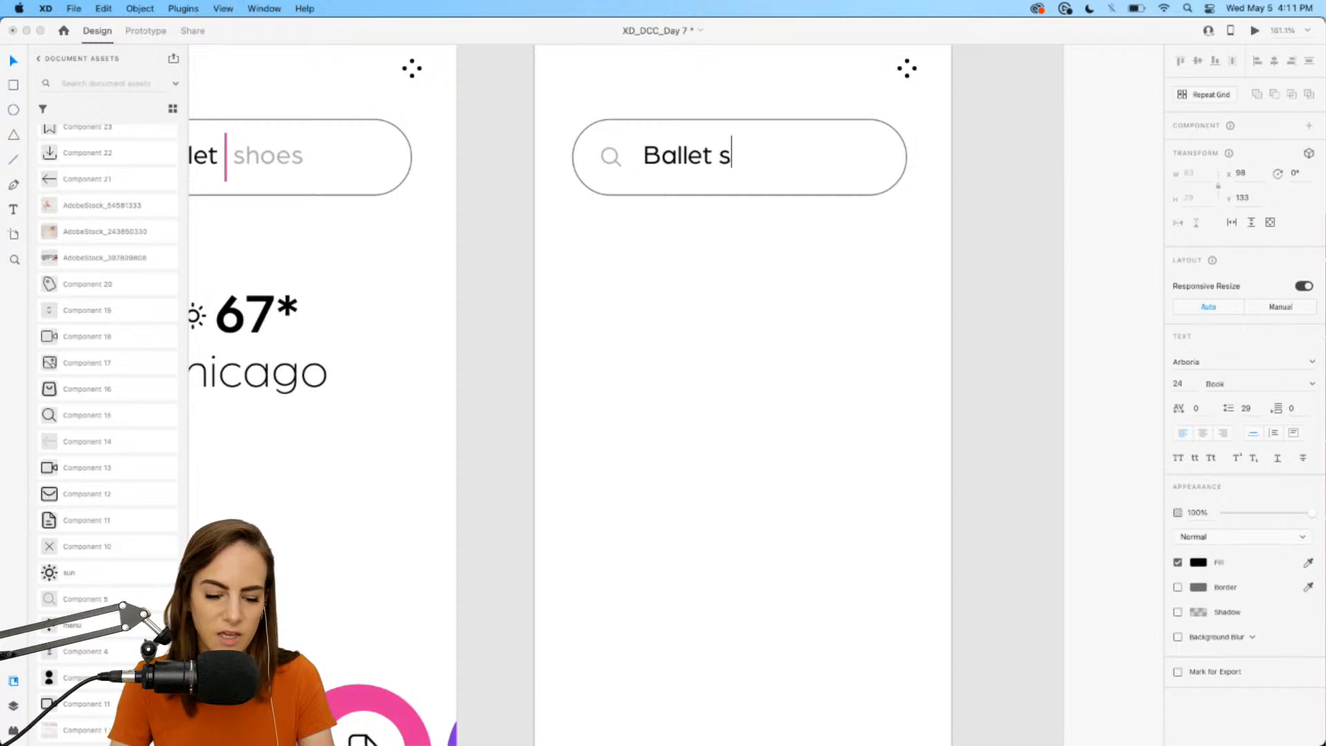
key(Escape)
- Slim the outline of the Search artboard's search bar by pulling its lower edge up and its upper edge down slightly
click(748, 199)
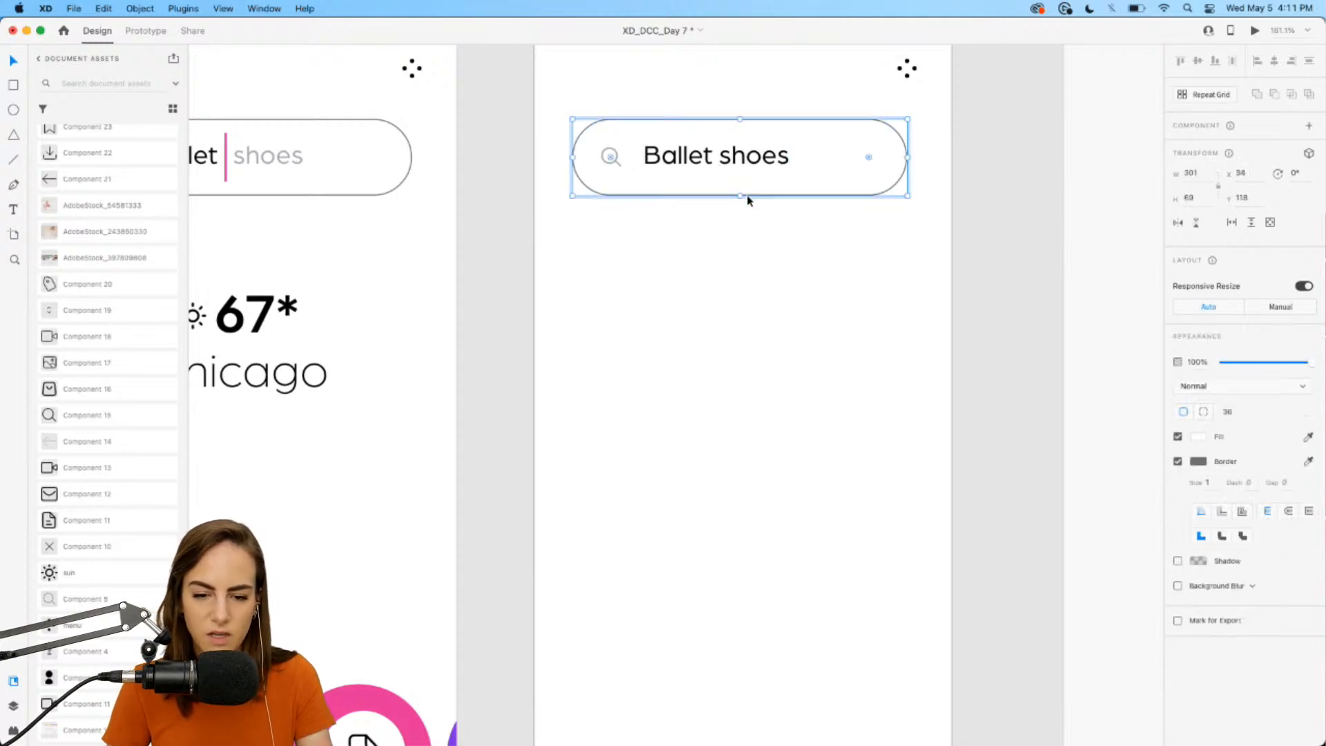
drag(741, 197, 739, 190)
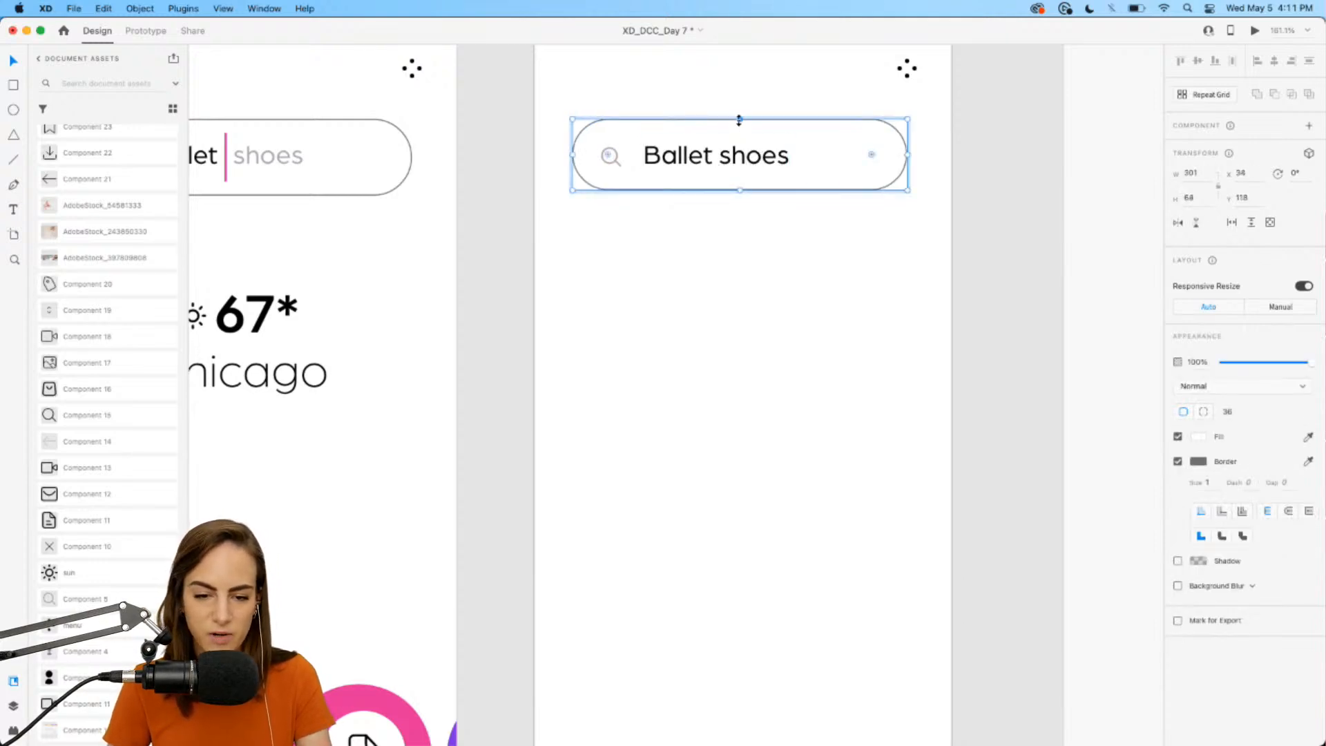
drag(739, 120, 739, 128)
click(735, 219)
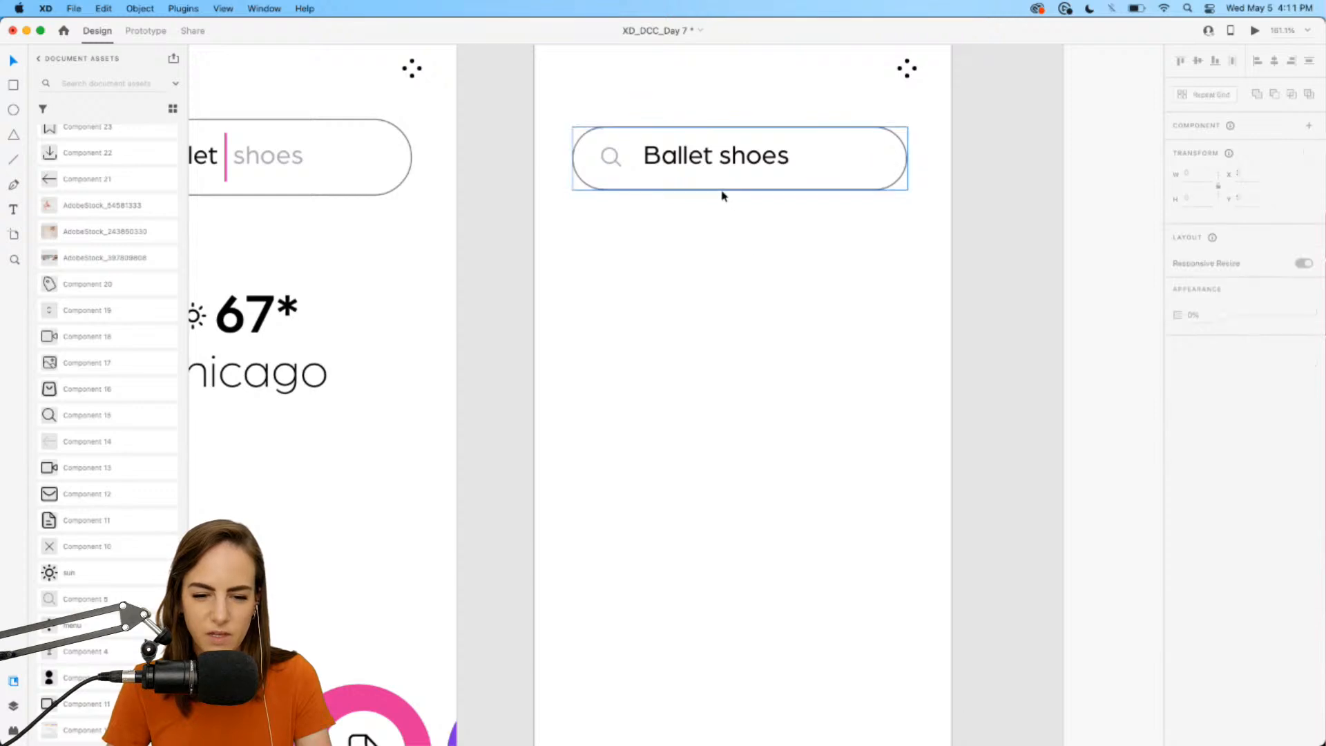
click(723, 195)
drag(737, 189, 683, 155)
click(737, 225)
click(692, 225)
- Draw a borderless dark red tile about 146 by 128 below the Search artboard's search bar, with corner radius 16, at about X 29, Y 240
scroll(692, 231, down, 5)
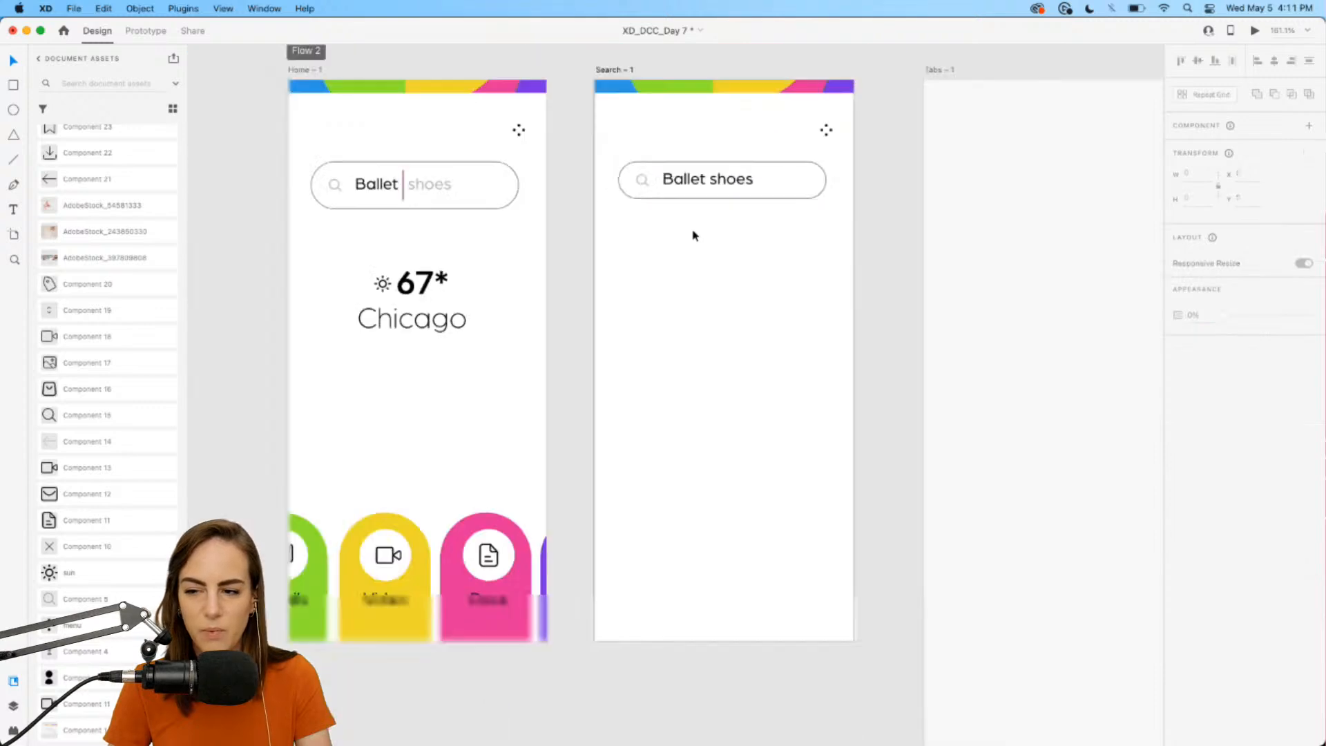
scroll(693, 231, down, 1)
scroll(648, 229, up, 4)
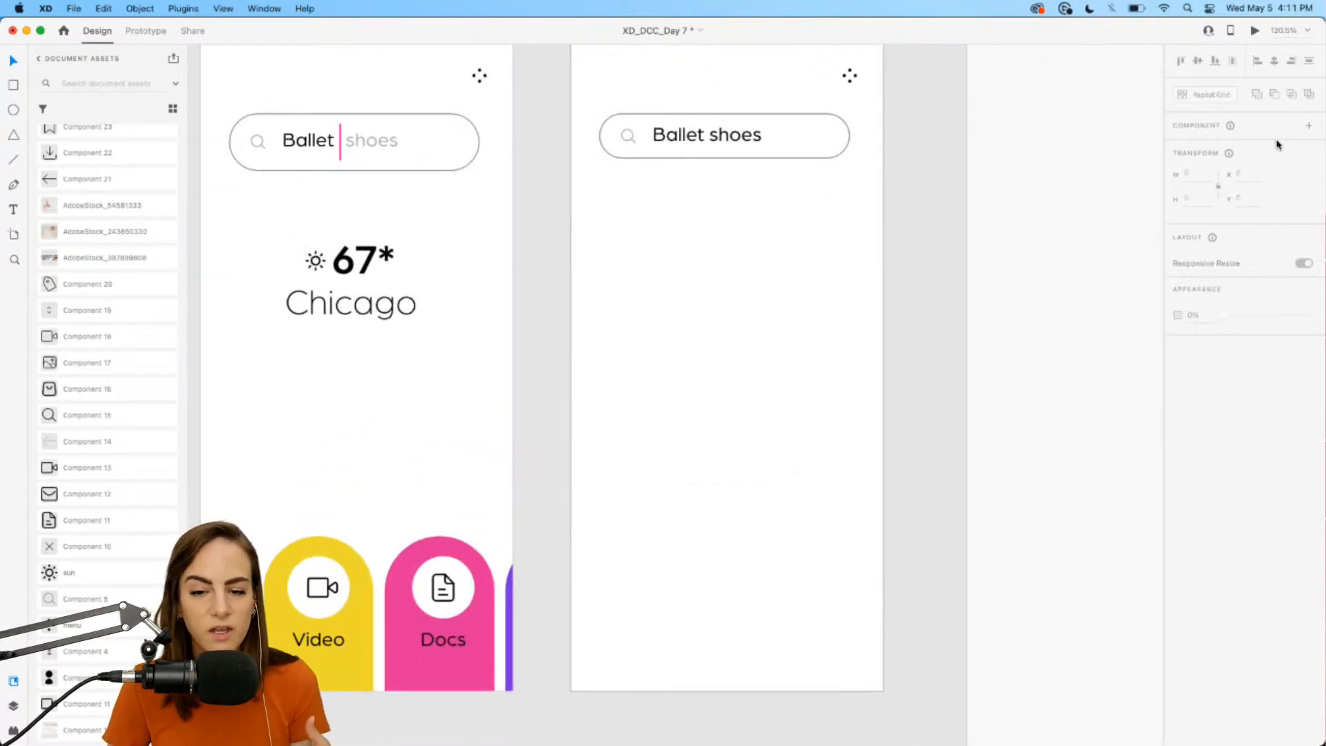
scroll(766, 284, left, 1)
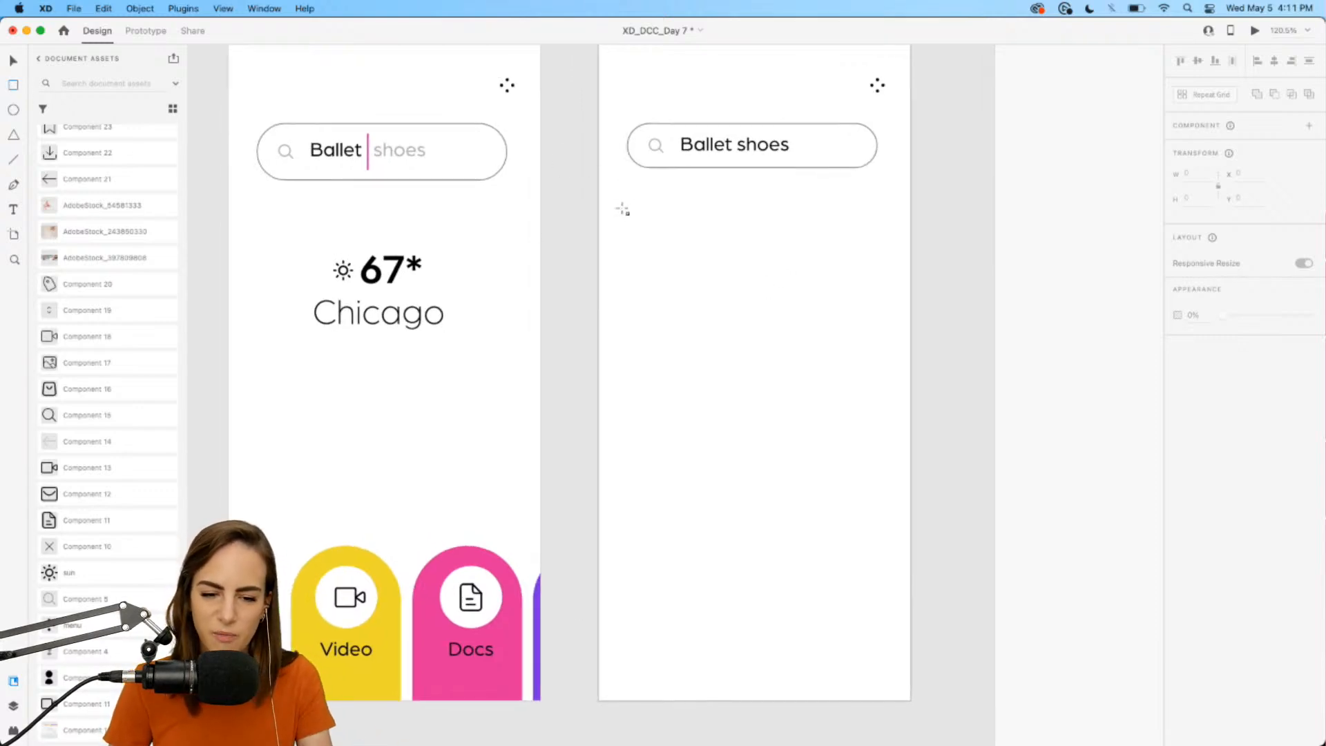
mouse_move(622, 209)
mouse_down()
mouse_move(793, 325)
mouse_move(743, 315)
mouse_up()
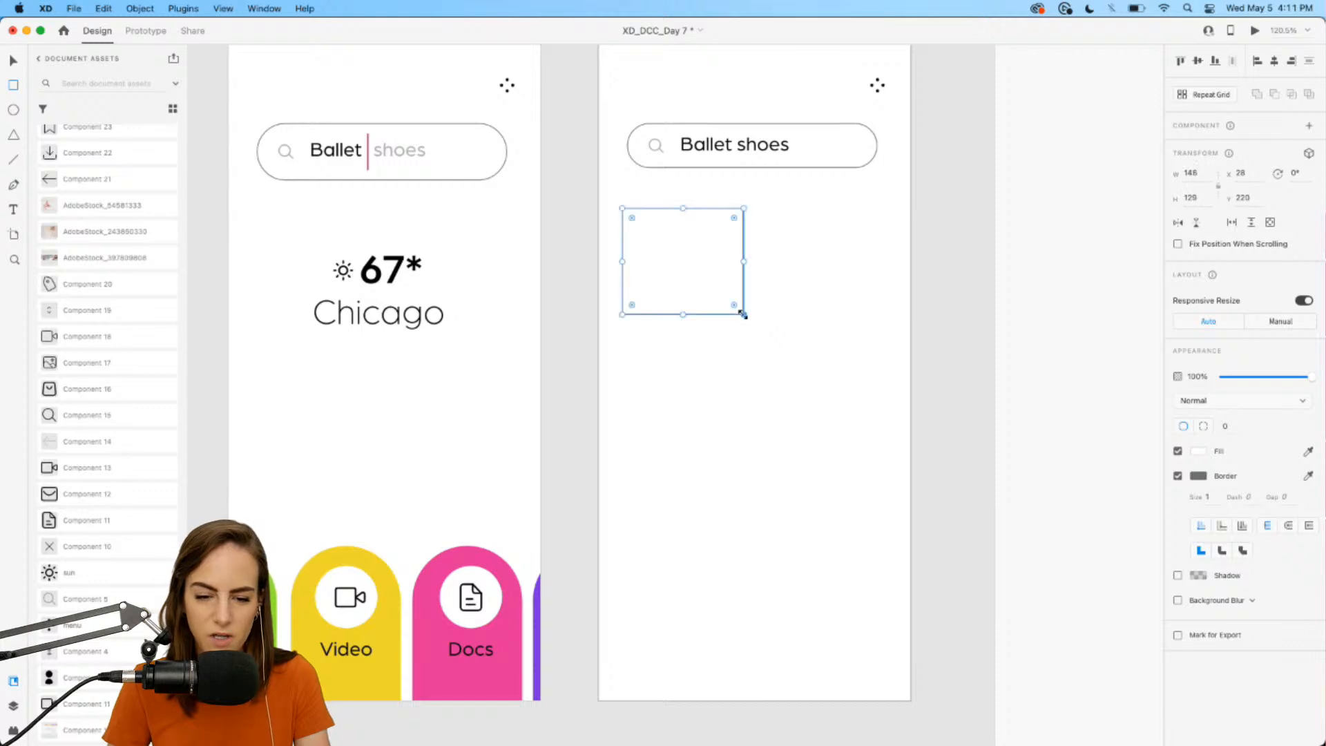
click(1178, 476)
click(1199, 451)
click(1112, 422)
click(815, 324)
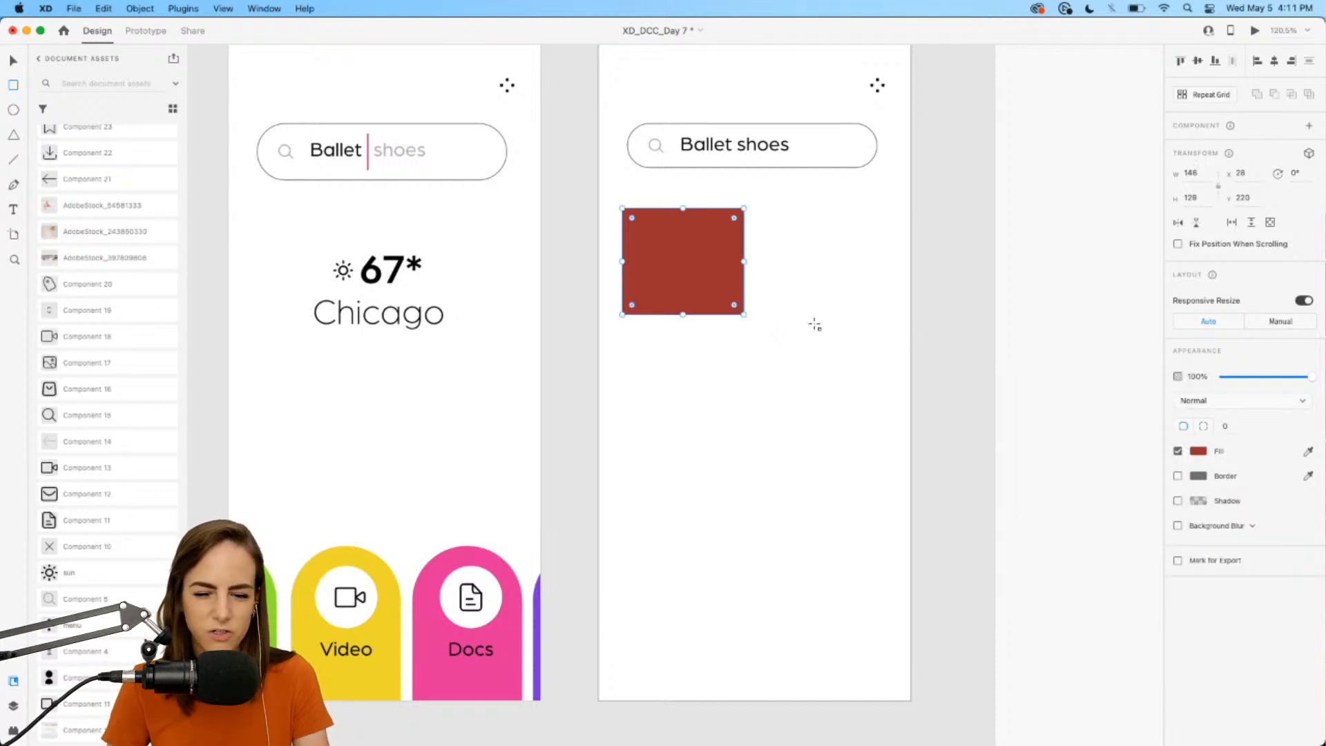
drag(633, 220, 658, 262)
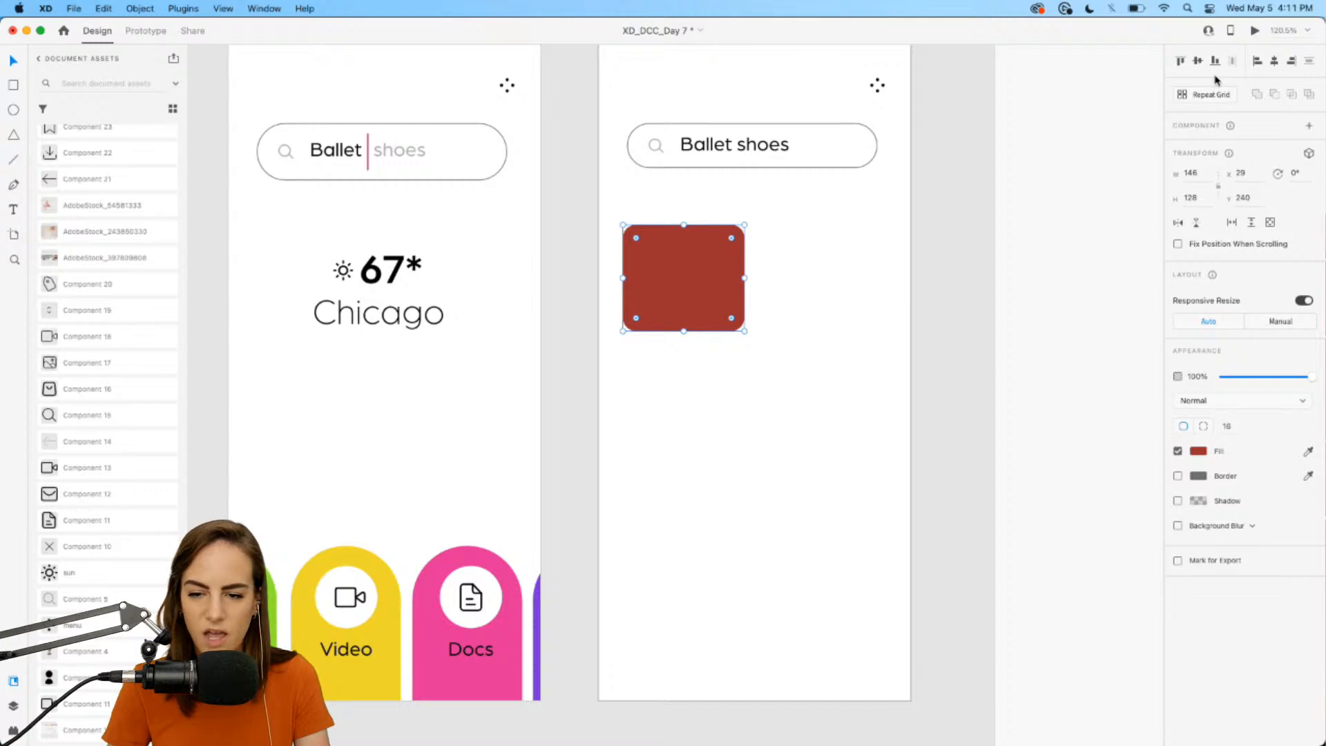
- Turn the red tile into a repeat grid of two columns and four rows reaching the Search artboard's lower edge
click(1205, 95)
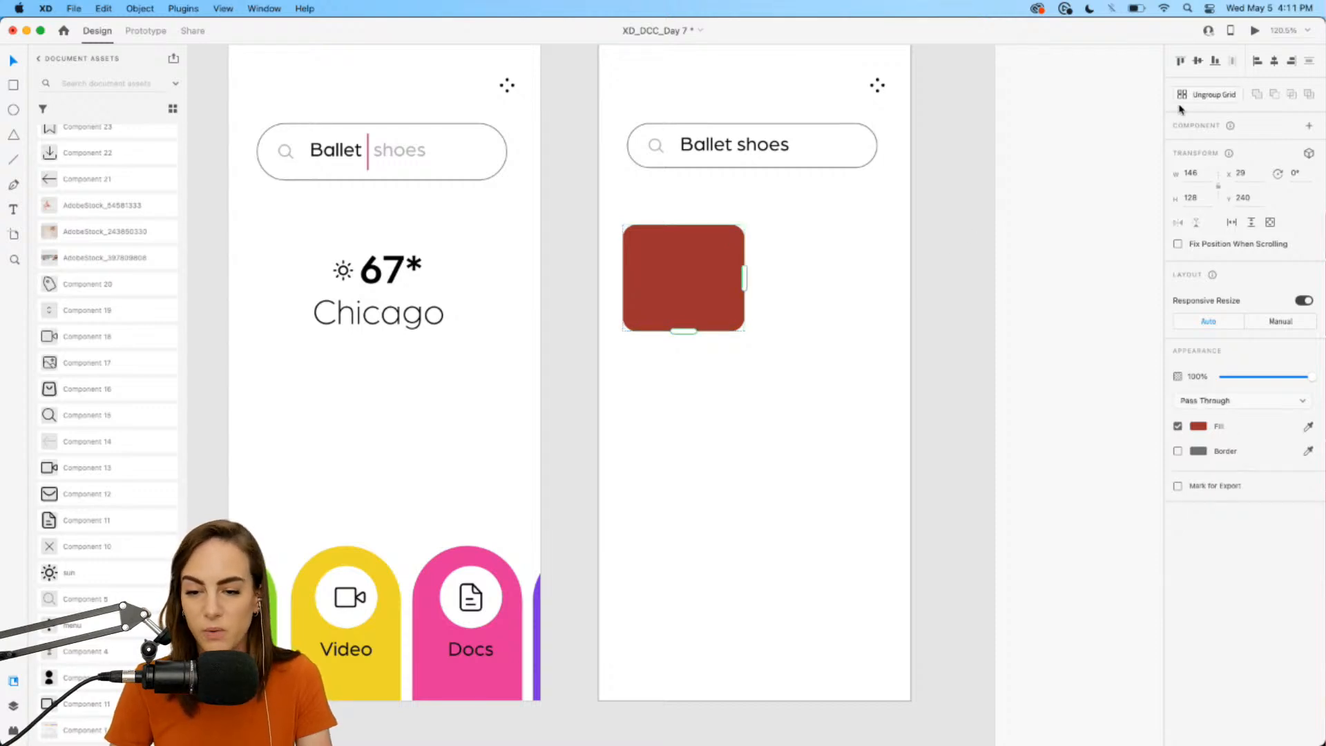
drag(751, 277, 892, 270)
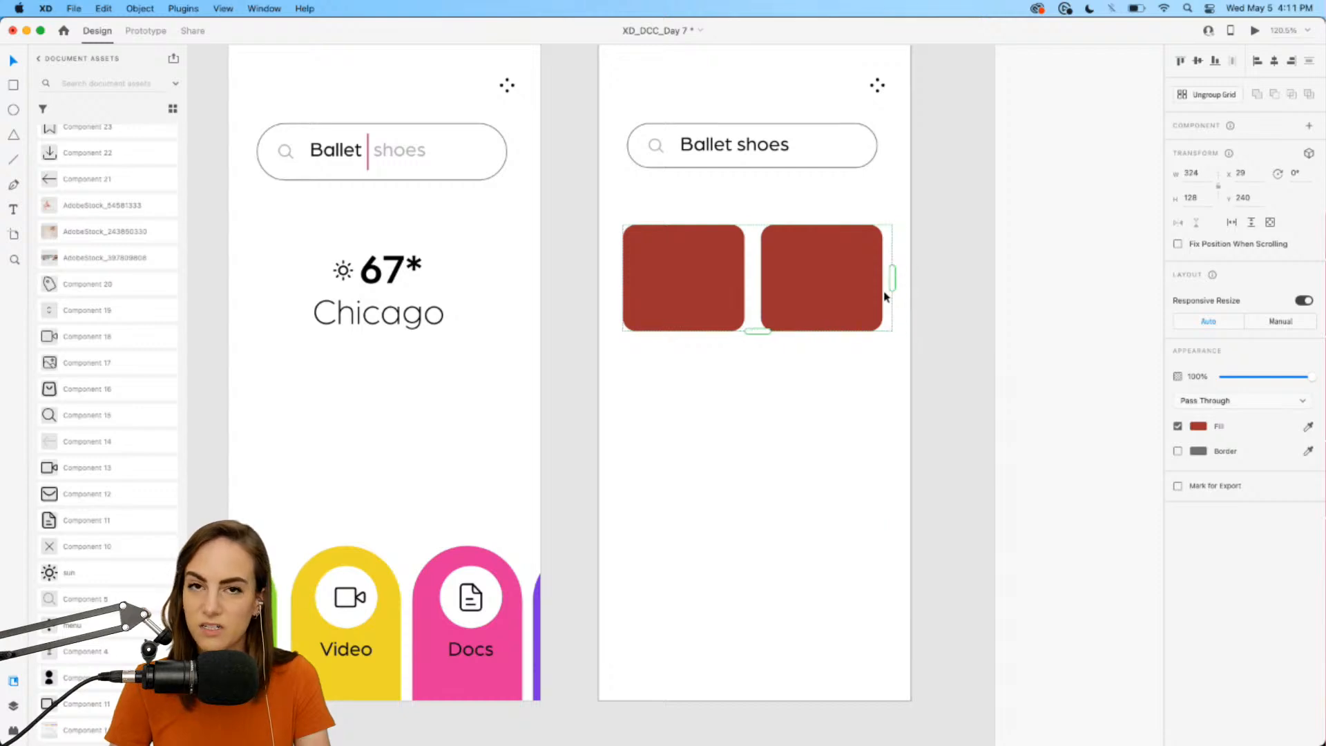
scroll(884, 297, down, 4)
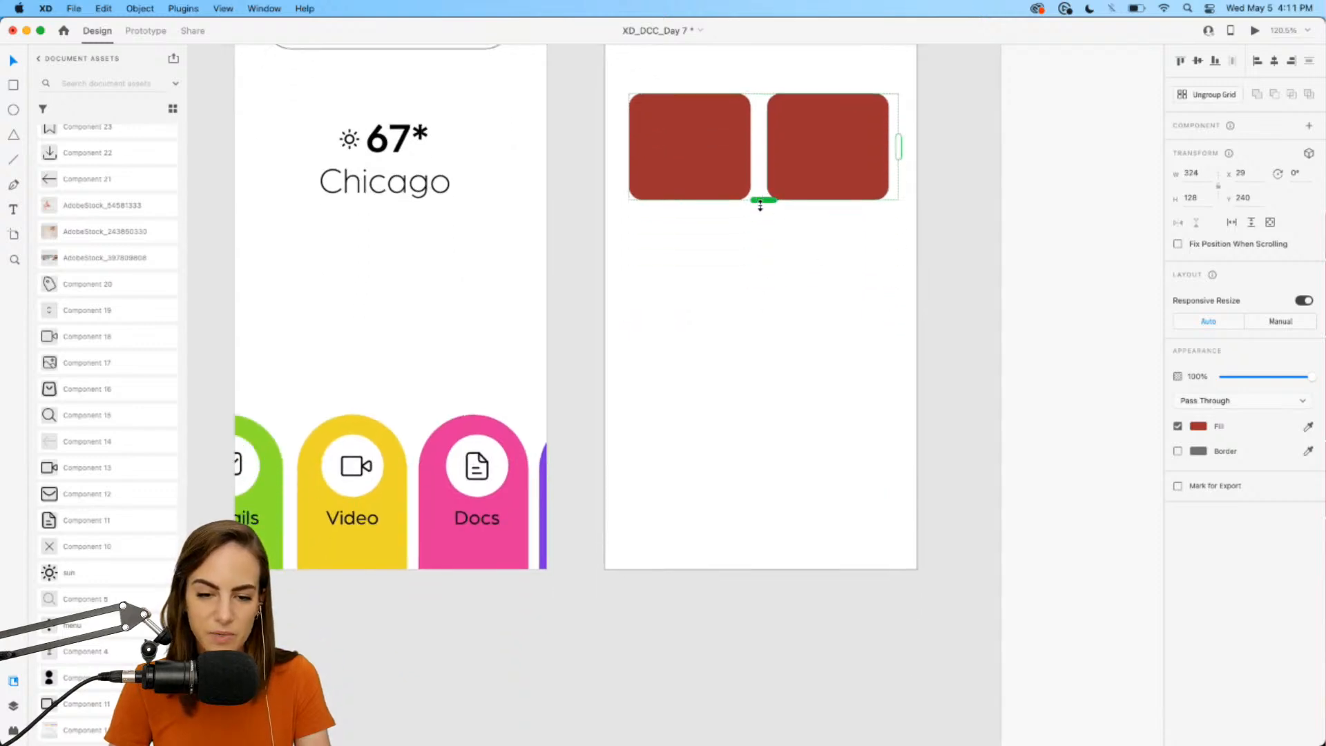
drag(760, 205, 790, 583)
scroll(829, 570, down, 3)
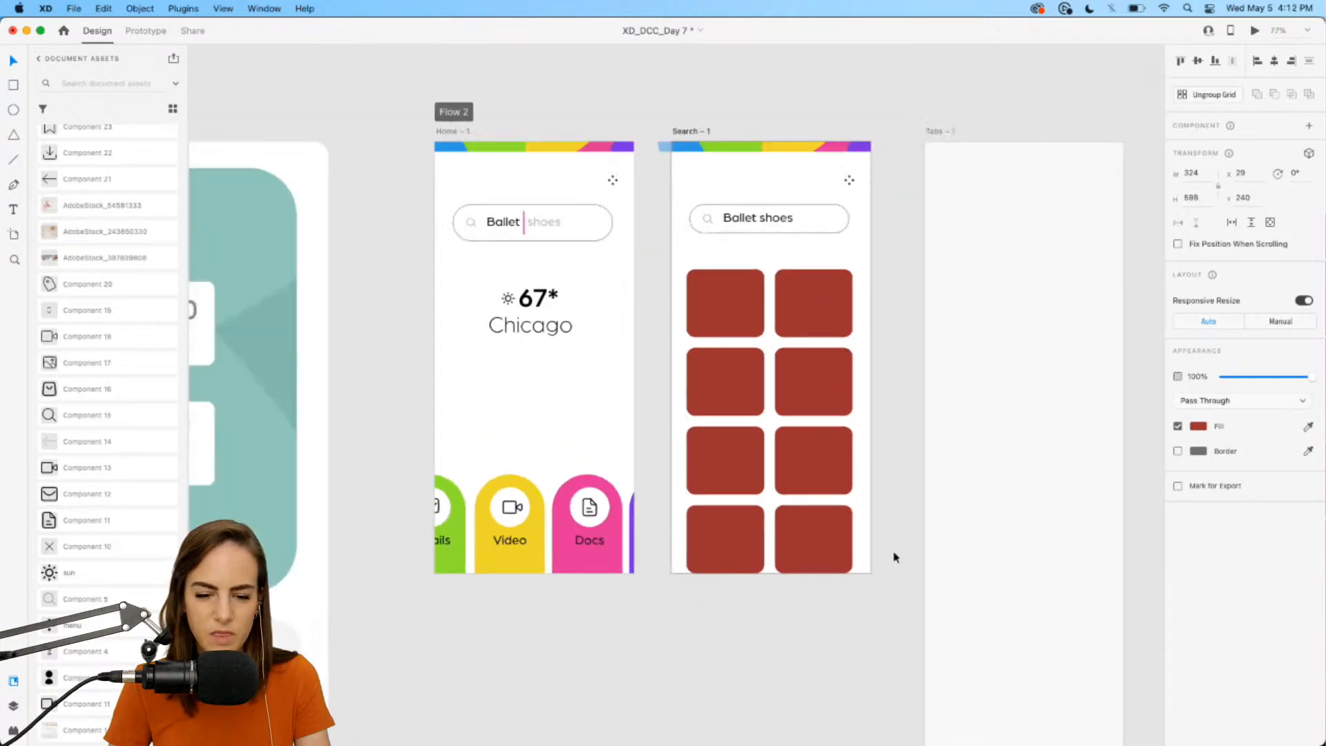
click(894, 553)
- Ungroup the repeat grid into separate red tiles
click(814, 517)
scroll(812, 515, up, 4)
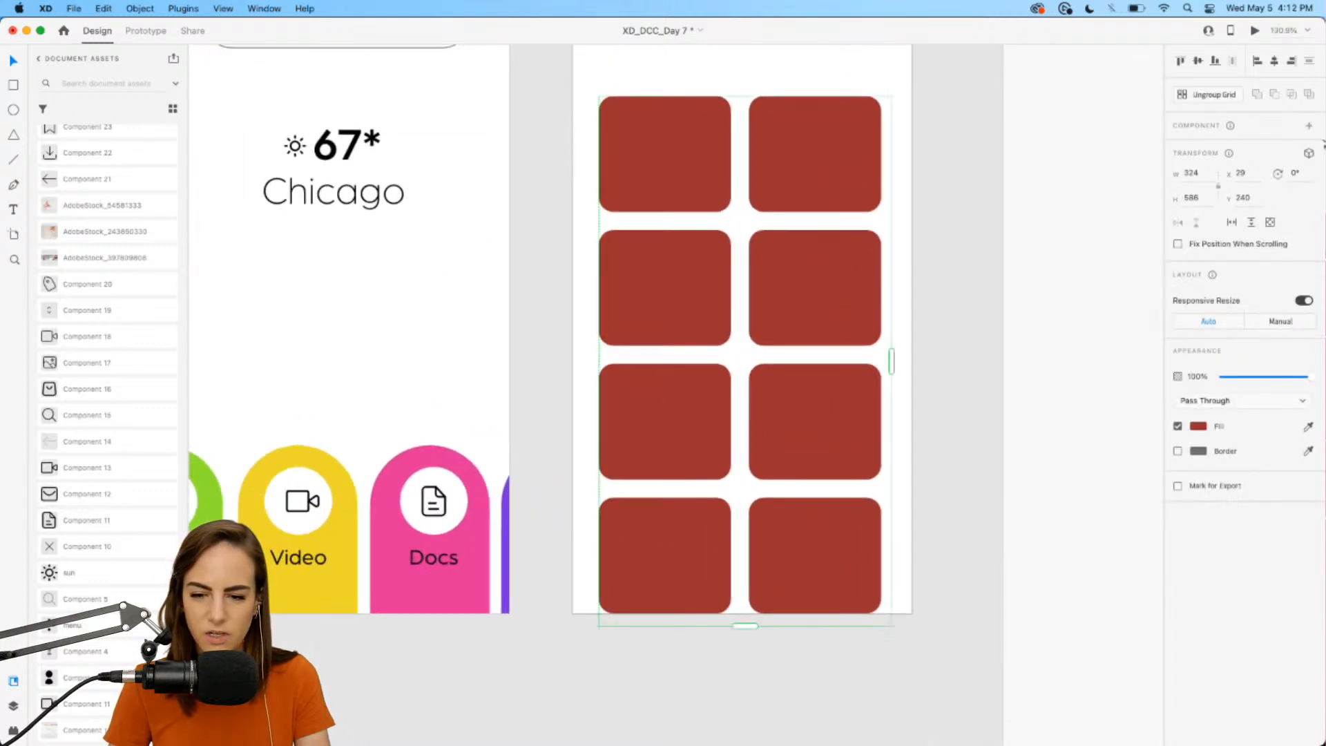
click(1185, 101)
click(945, 297)
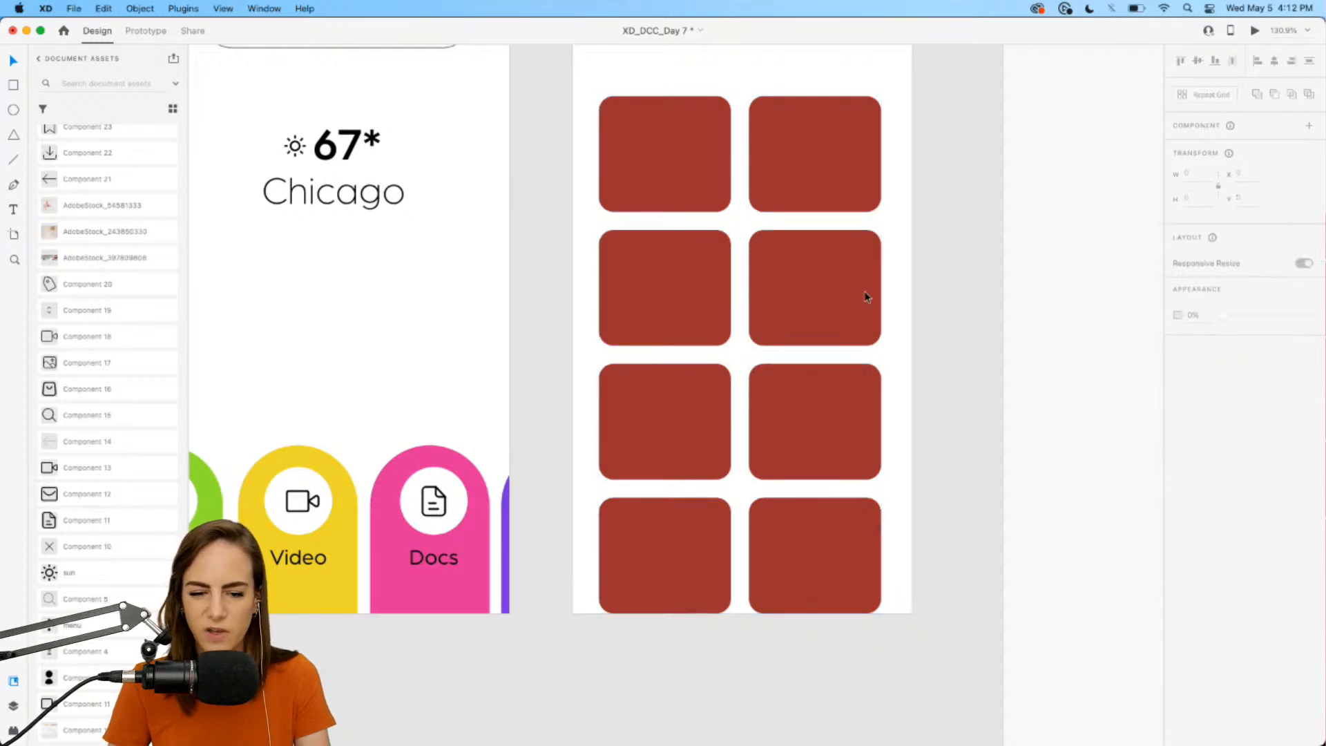
click(792, 288)
scroll(792, 288, down, 5)
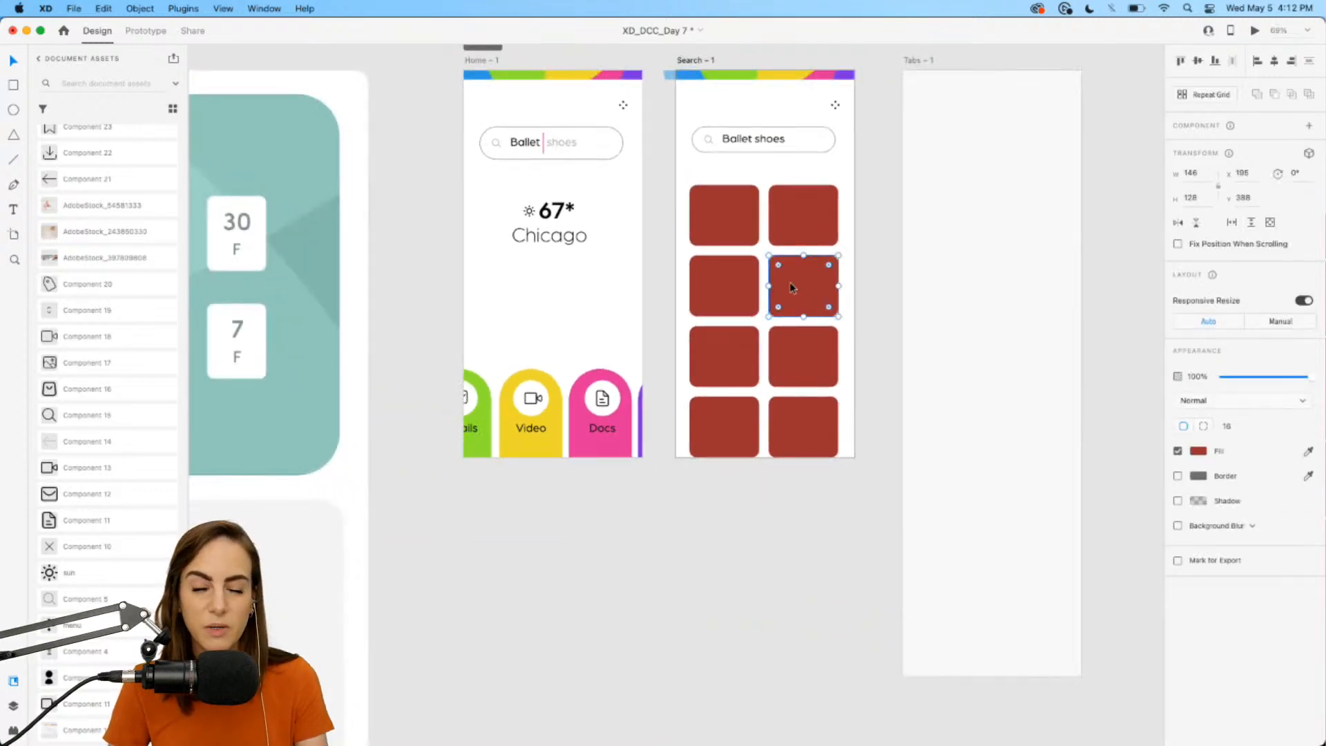
click(696, 62)
drag(768, 458, 761, 603)
key(super+z)
click(864, 446)
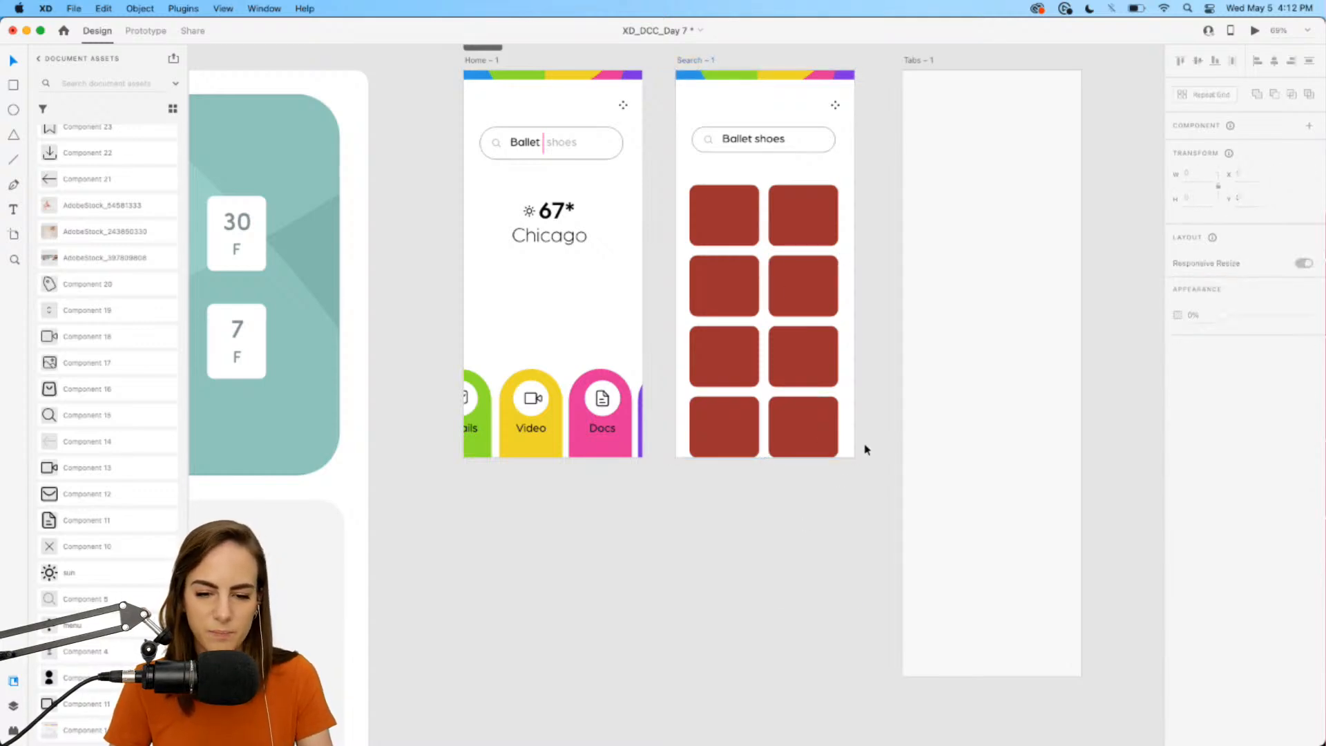
- Place the pink ballet shoes component AdobeStock_54581333 over the first tile and send it behind the red tiles
scroll(762, 201, up, 5)
click(699, 241)
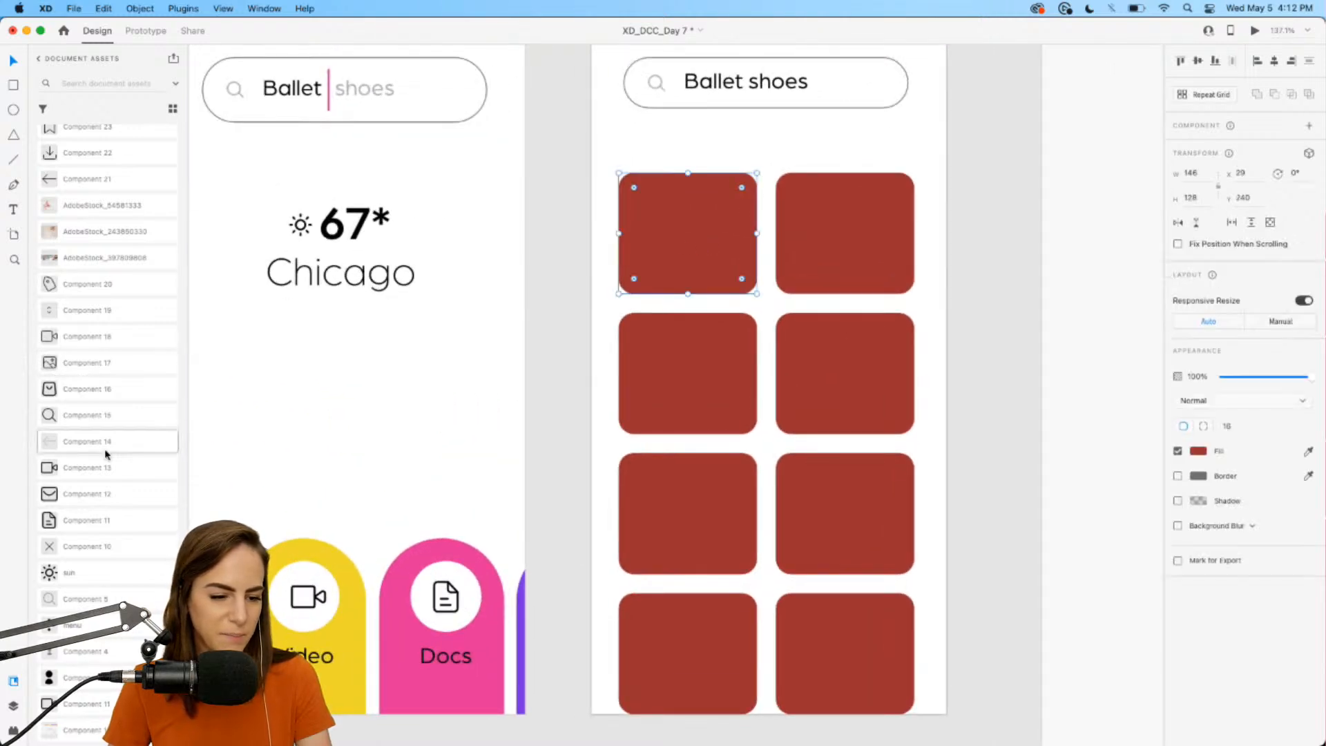
scroll(108, 454, up, 5)
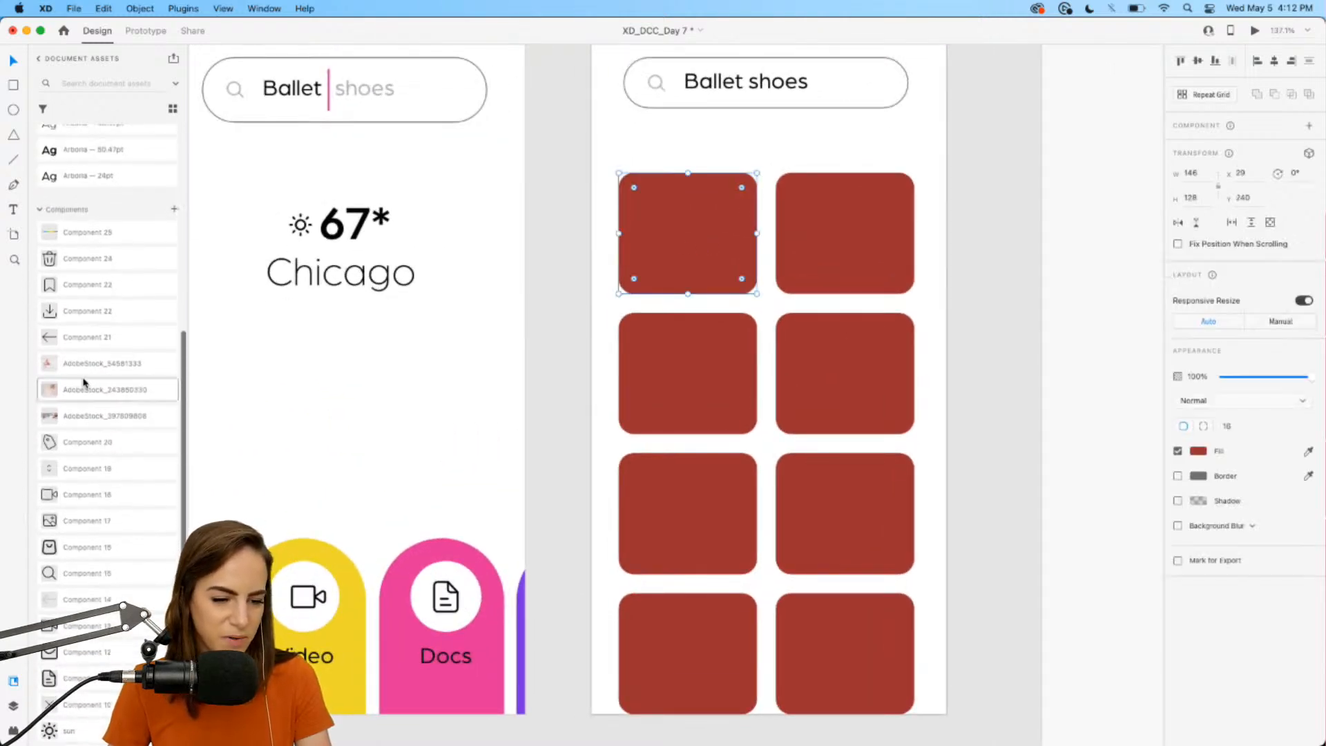
drag(86, 365, 704, 216)
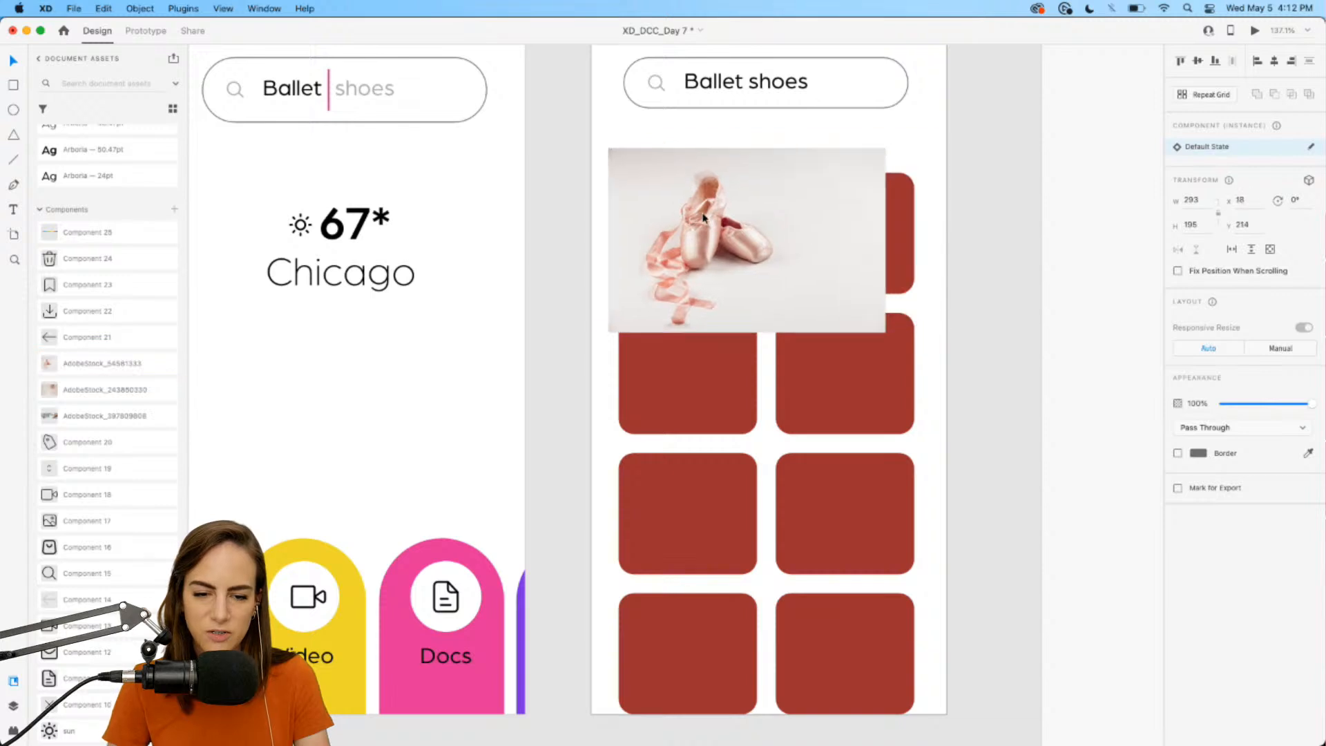
key(super+bracketleft)
key(super+bracketleft)
key(super+bracketleft)
key(super+bracketleft)
key(super+bracketleft)
key(super+bracketleft)
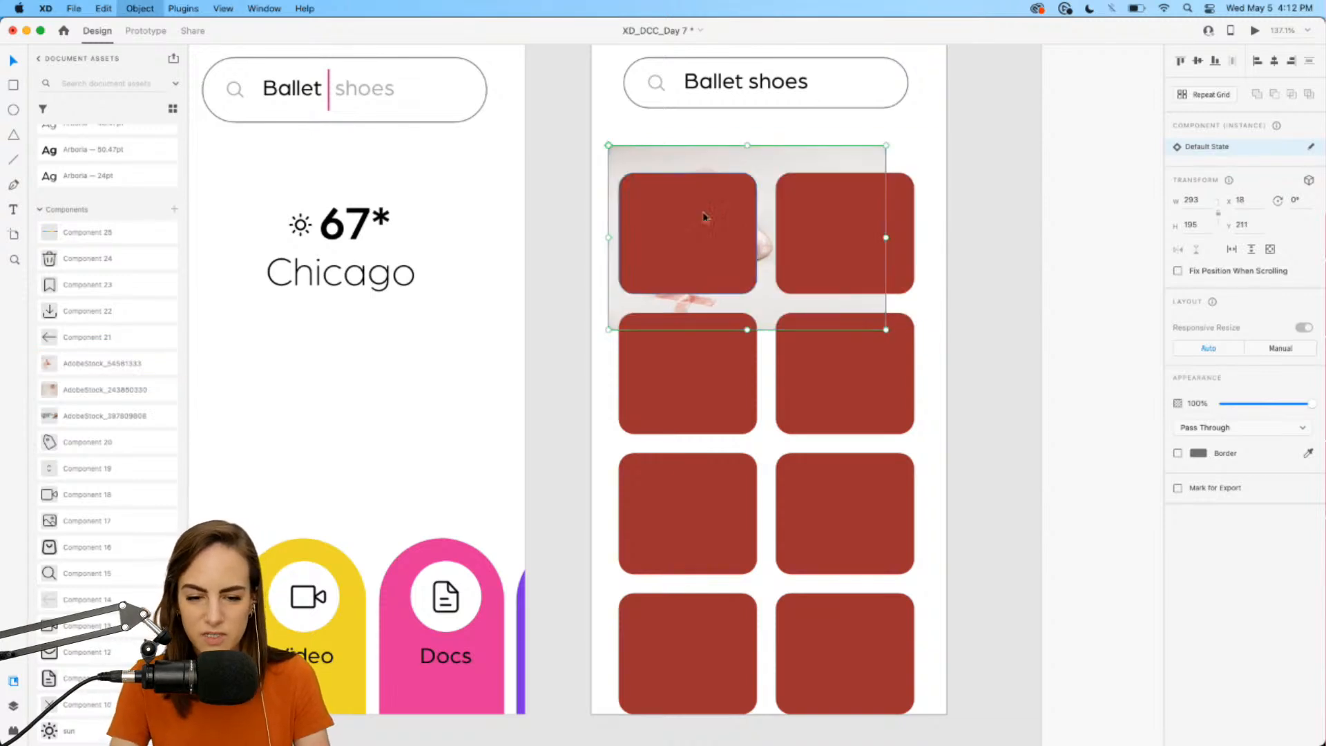
- Mask the pink ballet shoes photo with the first tile and shift it left and slightly up to frame the shoes
shift+click(704, 217)
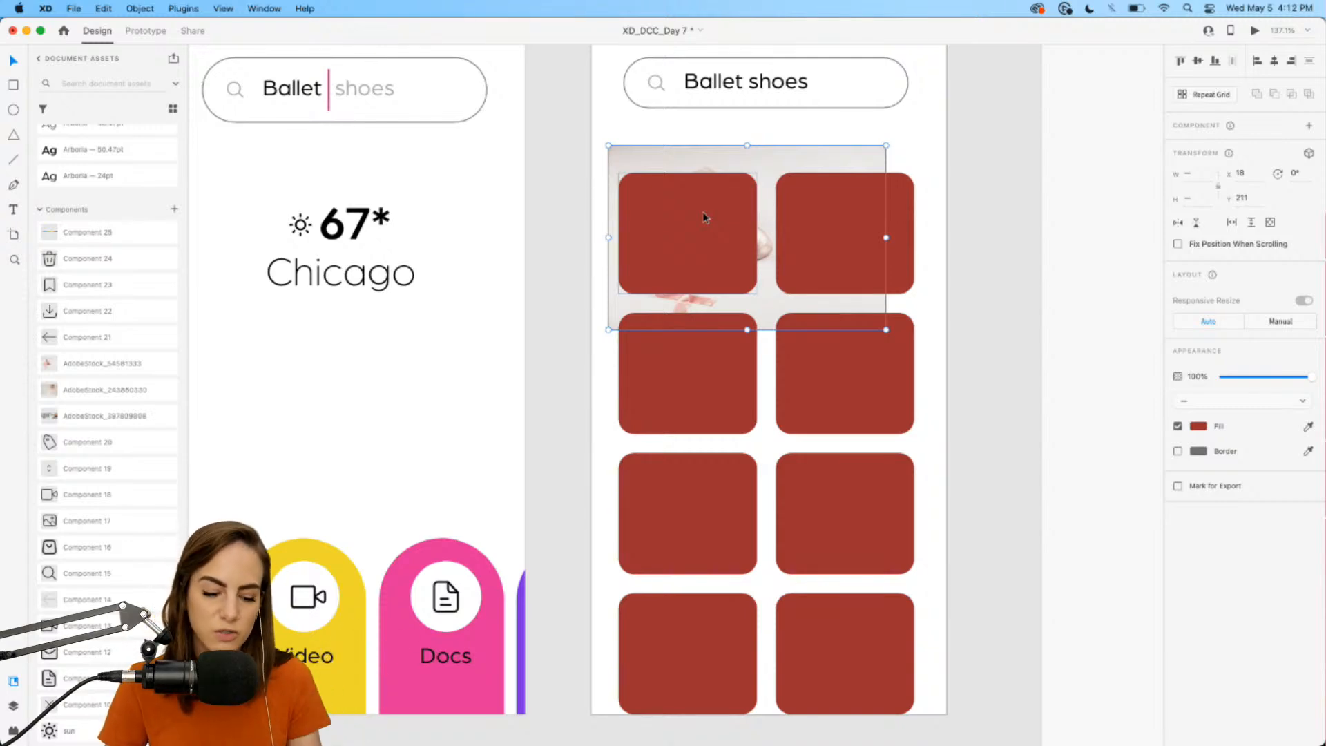
key(super+shift+m)
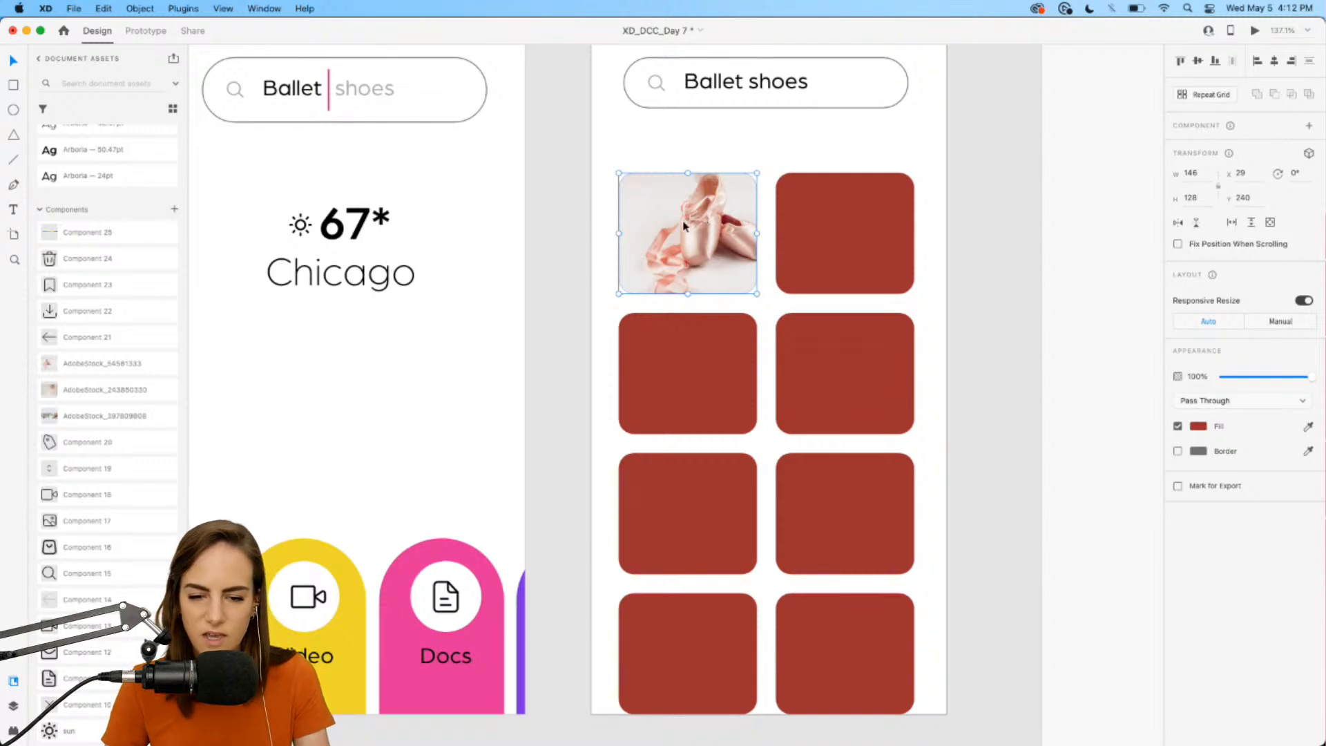
double_click(703, 219)
drag(701, 238, 682, 226)
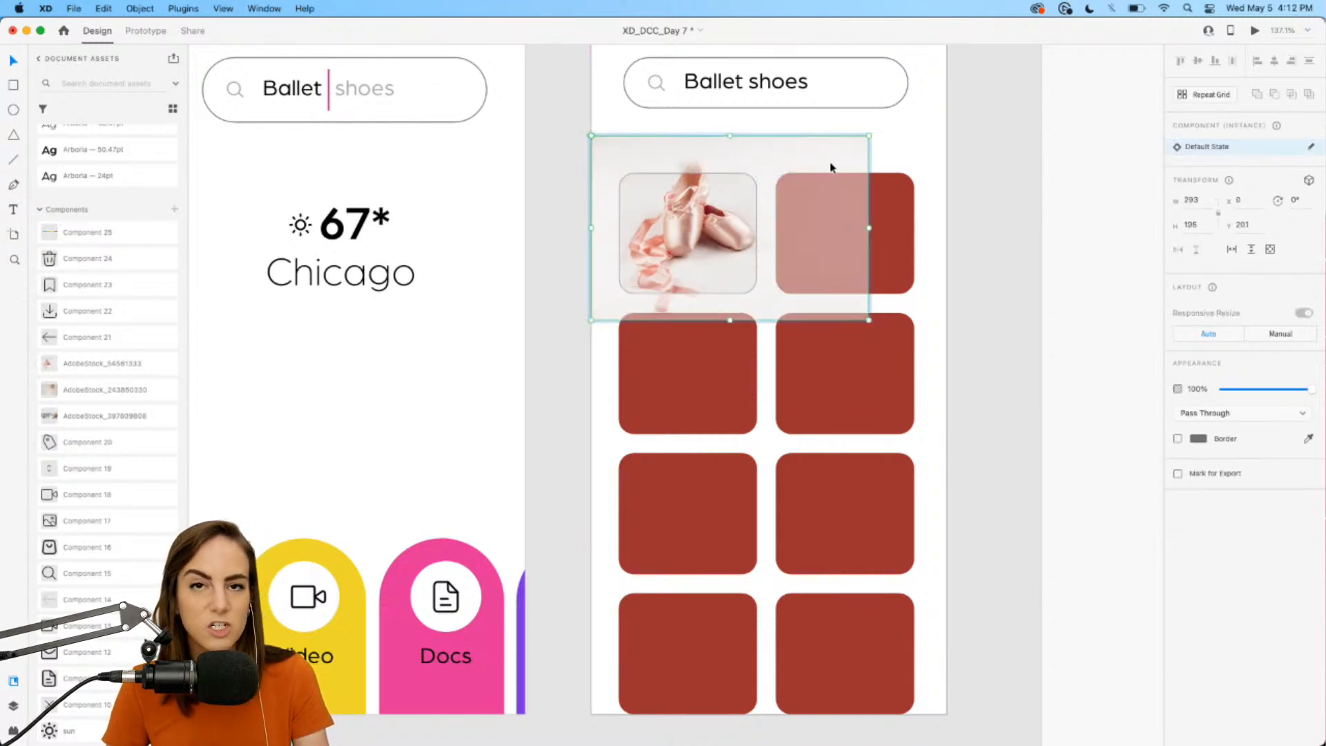
click(891, 143)
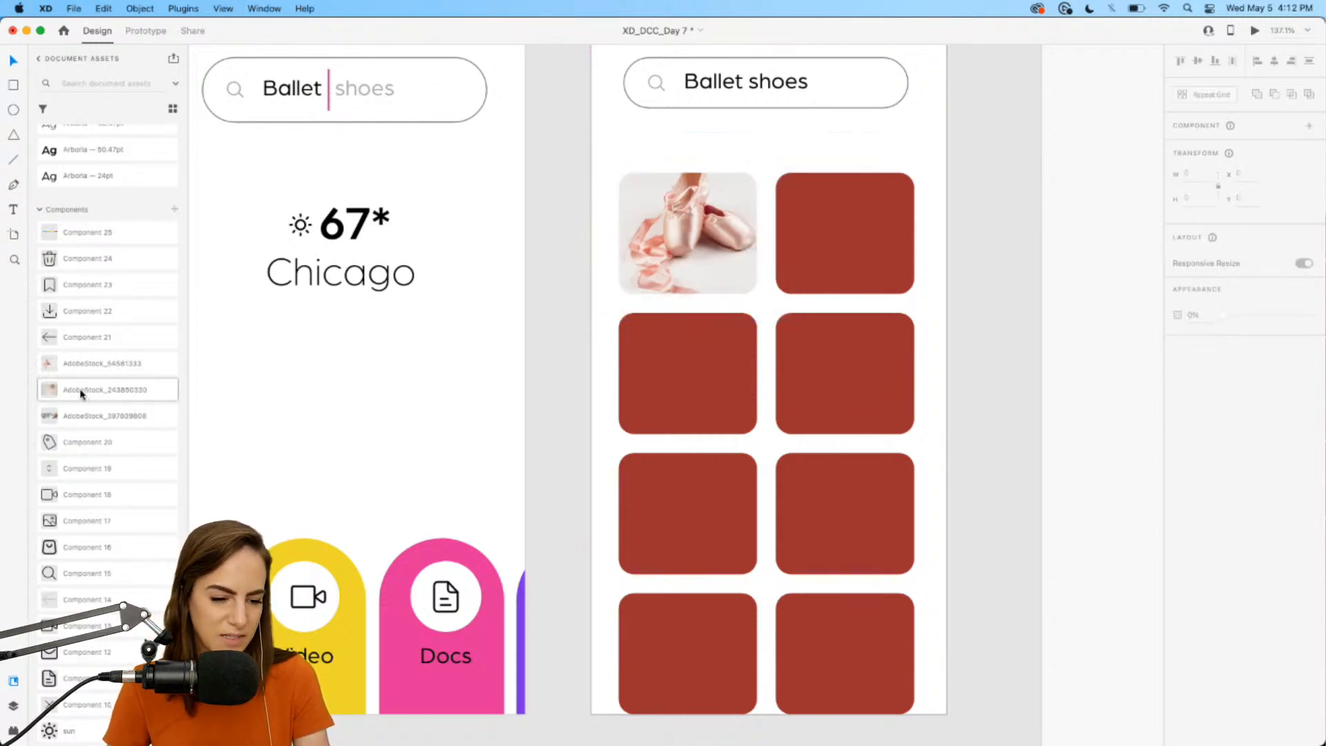
- Place the peach satin ballet shoes photo component over the first-row tiles and send it behind all the tiles
drag(83, 391, 823, 125)
drag(893, 219, 637, 227)
key(shift+super+[)
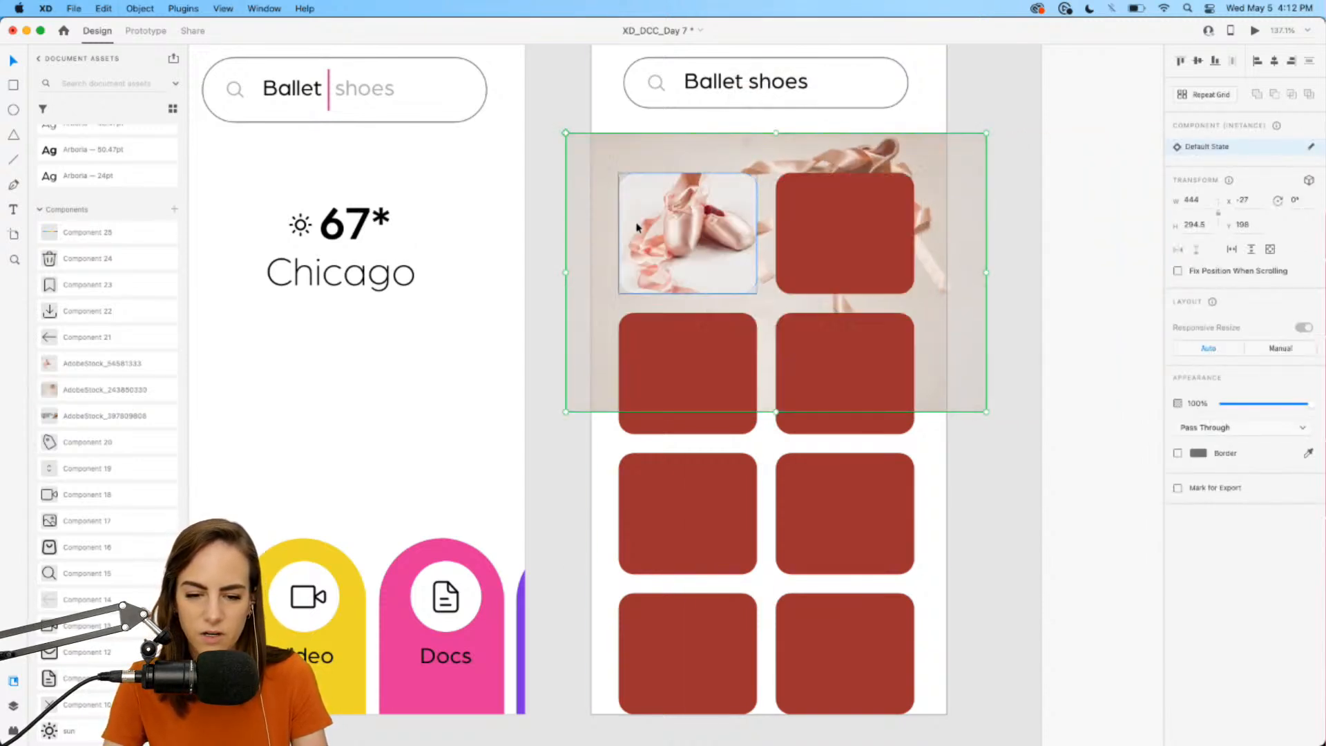
- Mask the peach satin shoes photo with the first row's second tile and shift it down slightly to frame the shoes
shift+click(862, 246)
key(shift+super+m)
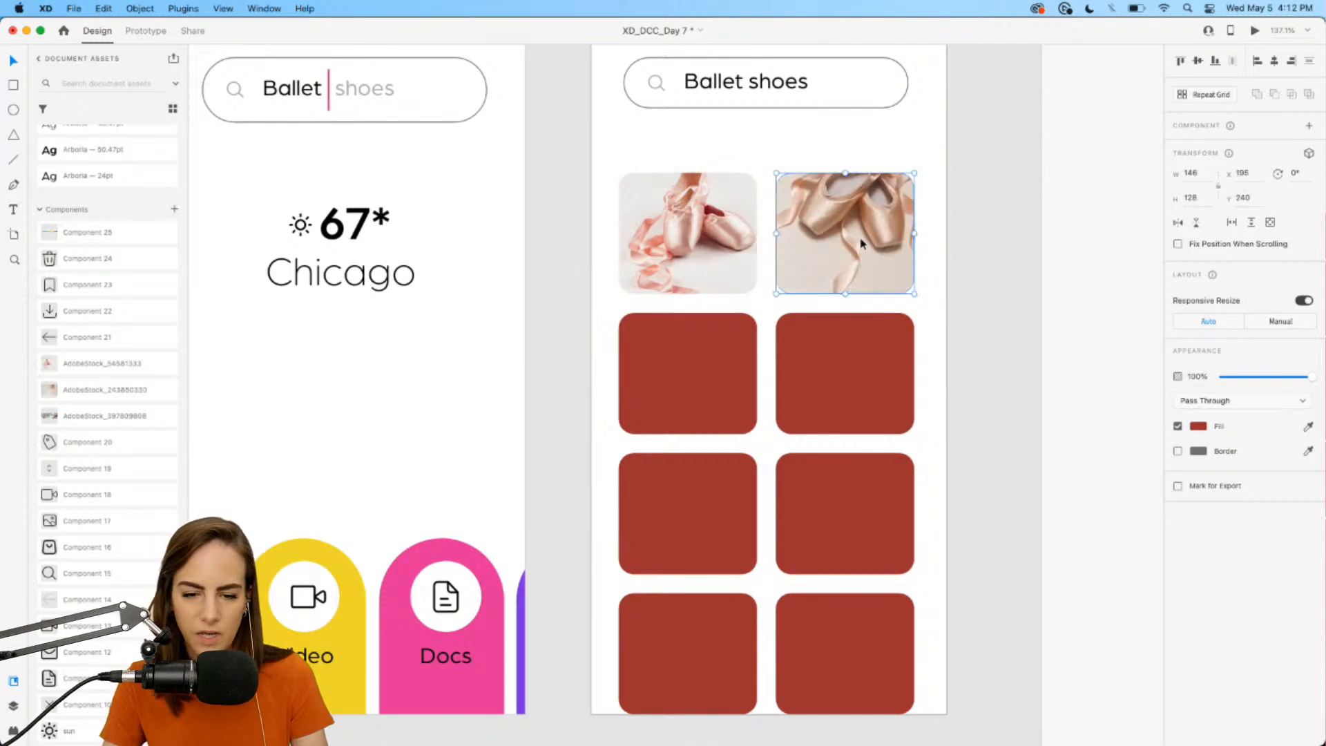
double_click(862, 243)
drag(862, 242, 862, 258)
click(921, 115)
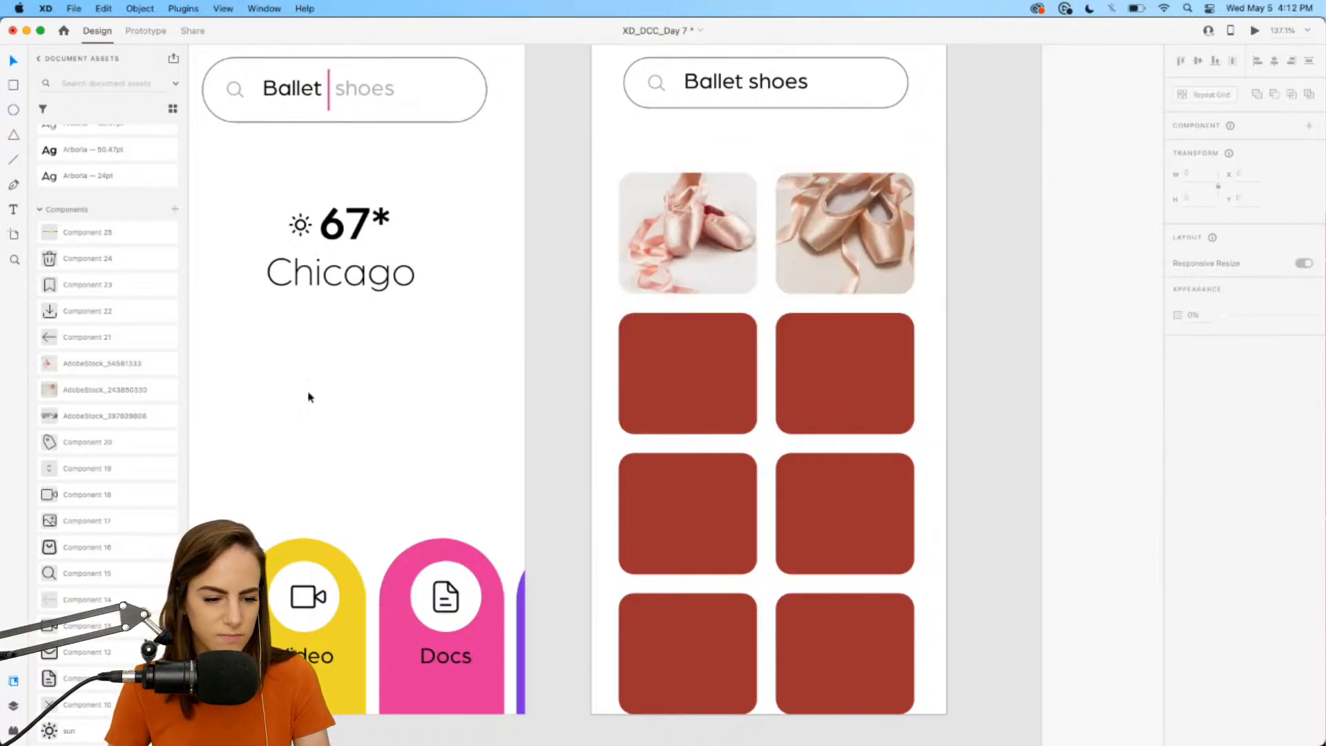
- Place the seated ballerina photo component with her feet over the second row's first tile and send it behind the tiles
drag(76, 416, 767, 128)
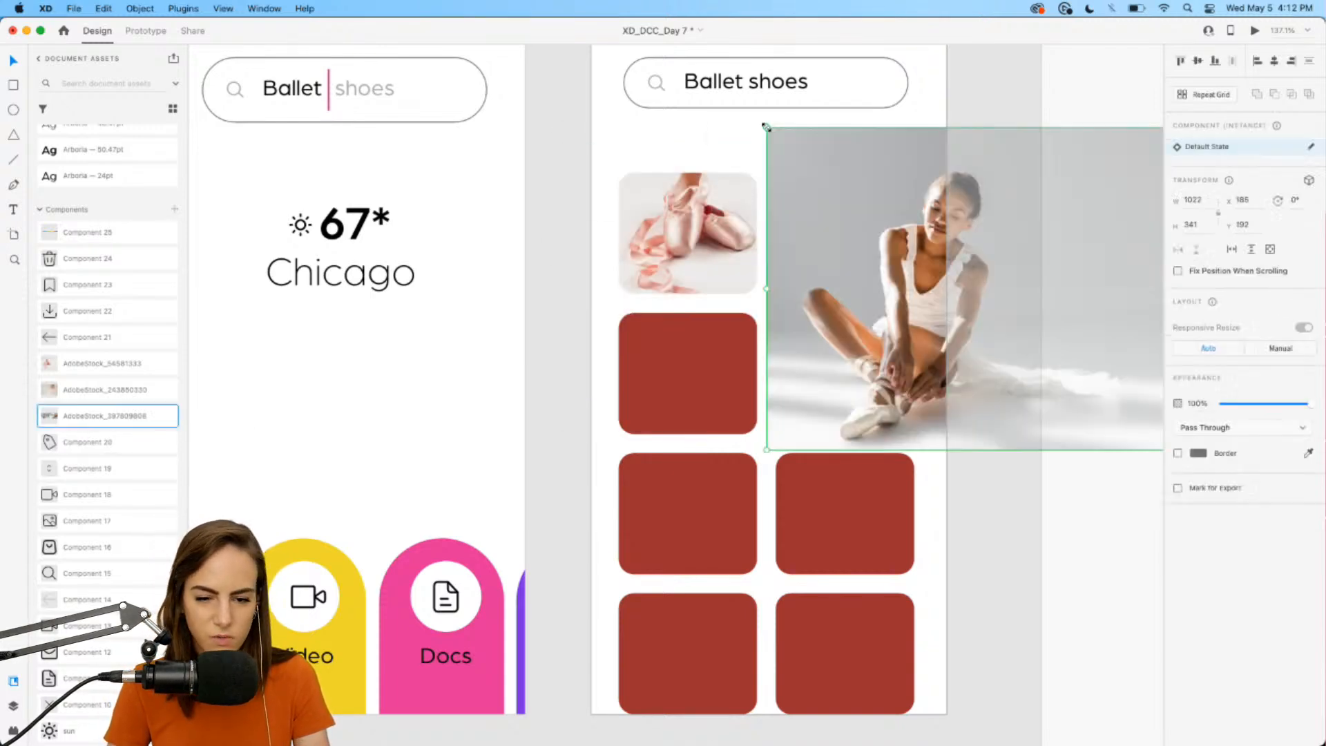
drag(860, 207, 657, 197)
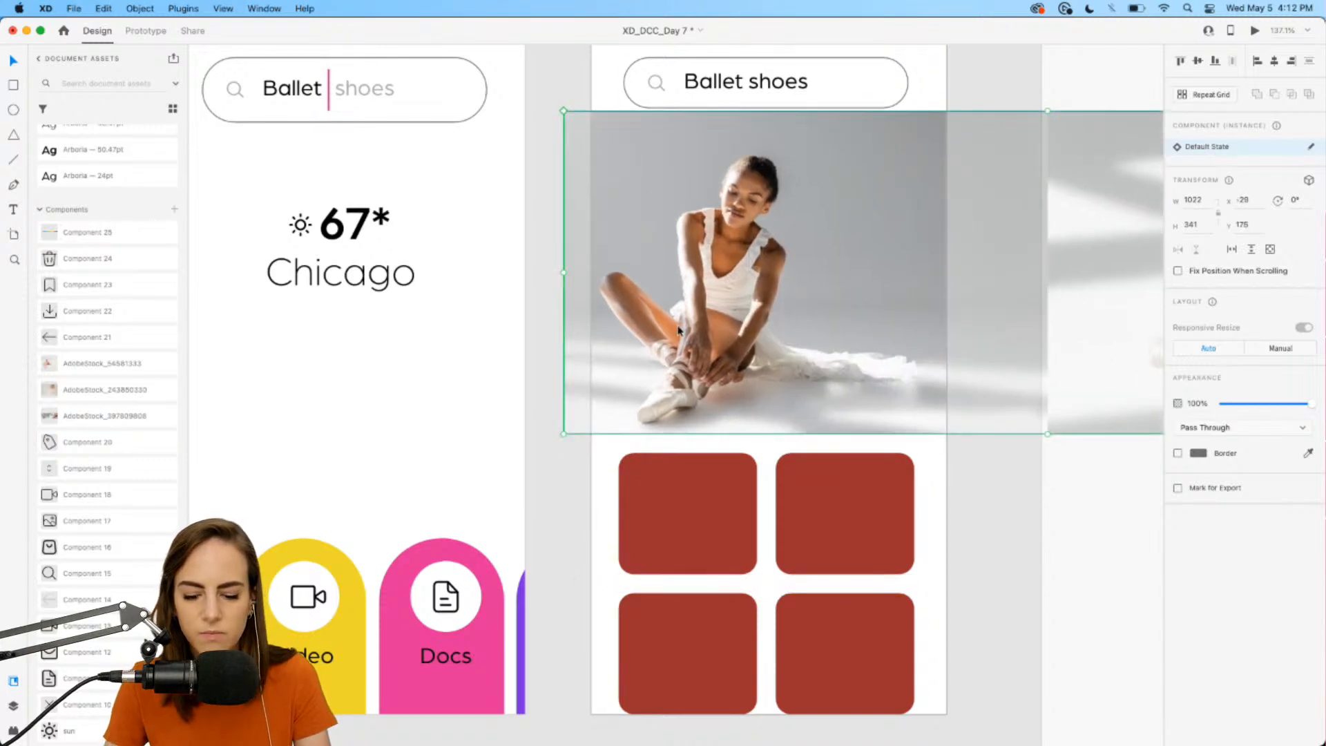
key(super+[)
key(super+[)
key(super+[)
key(super+[)
- Mask the ballerina photo with the second row's first tile and shift it slightly right inside the mask
shift+click(687, 361)
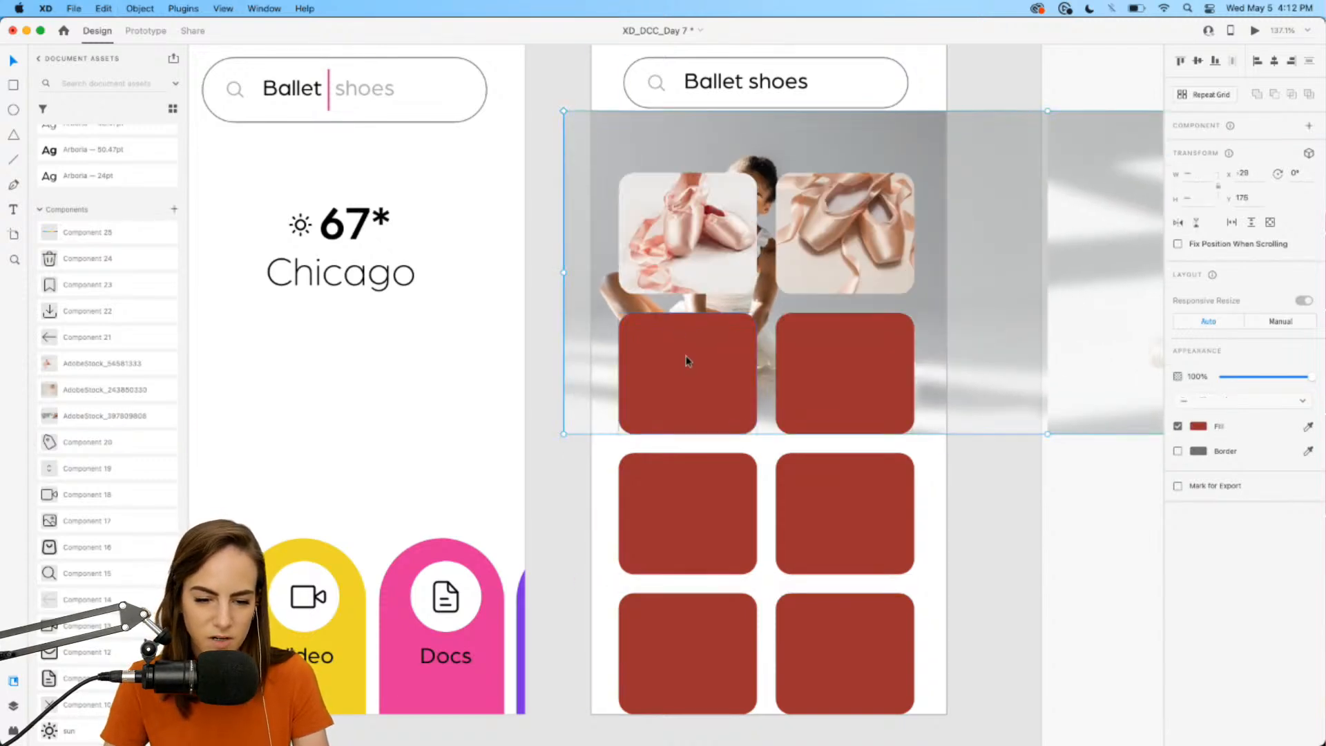
key(super+shift+m)
double_click(687, 361)
drag(753, 227, 768, 227)
click(935, 77)
scroll(934, 76, down, 5)
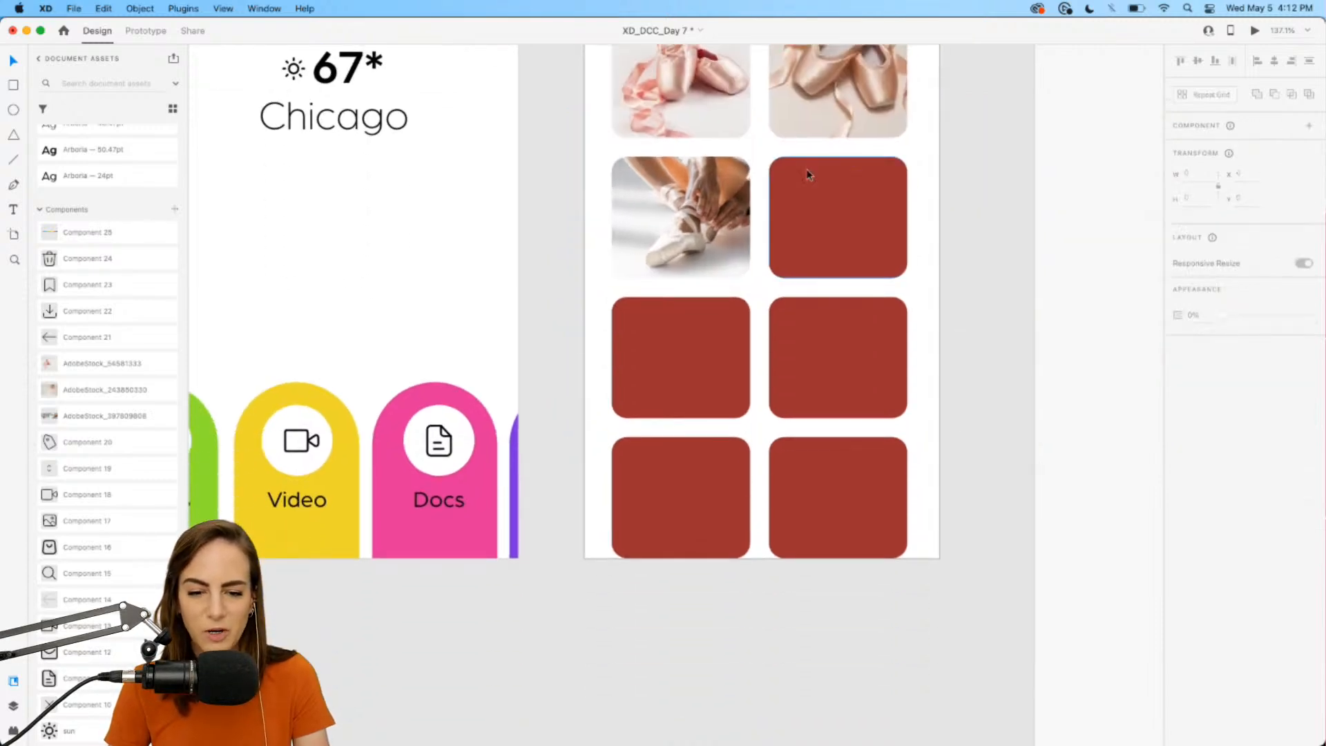
- Place the AdobeStock_397809808 image over the right-hand card in the second row of the search artboard and send it backward
key(super+v)
key(super+z)
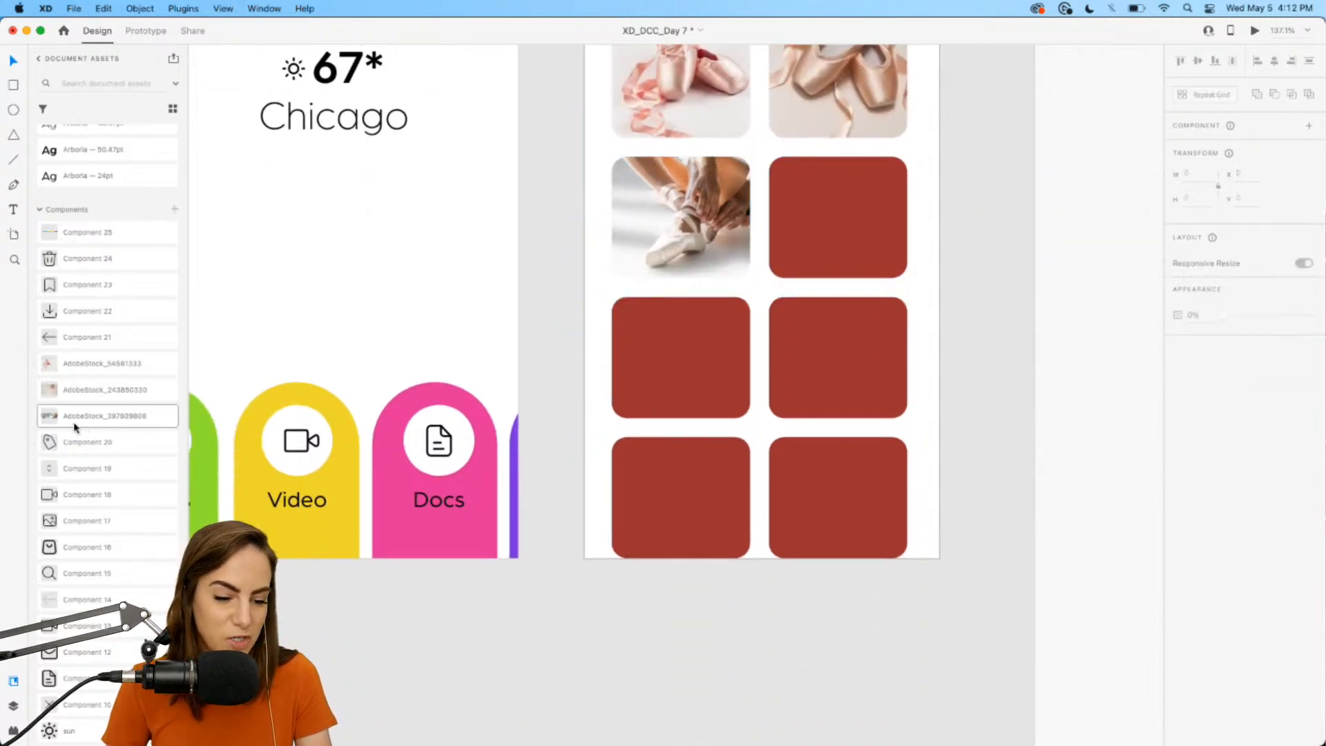
drag(74, 418, 732, 147)
drag(834, 278, 566, 199)
drag(792, 266, 756, 223)
scroll(757, 223, up, 2)
scroll(757, 223, right, 2)
key(super+[)
key(super+[)
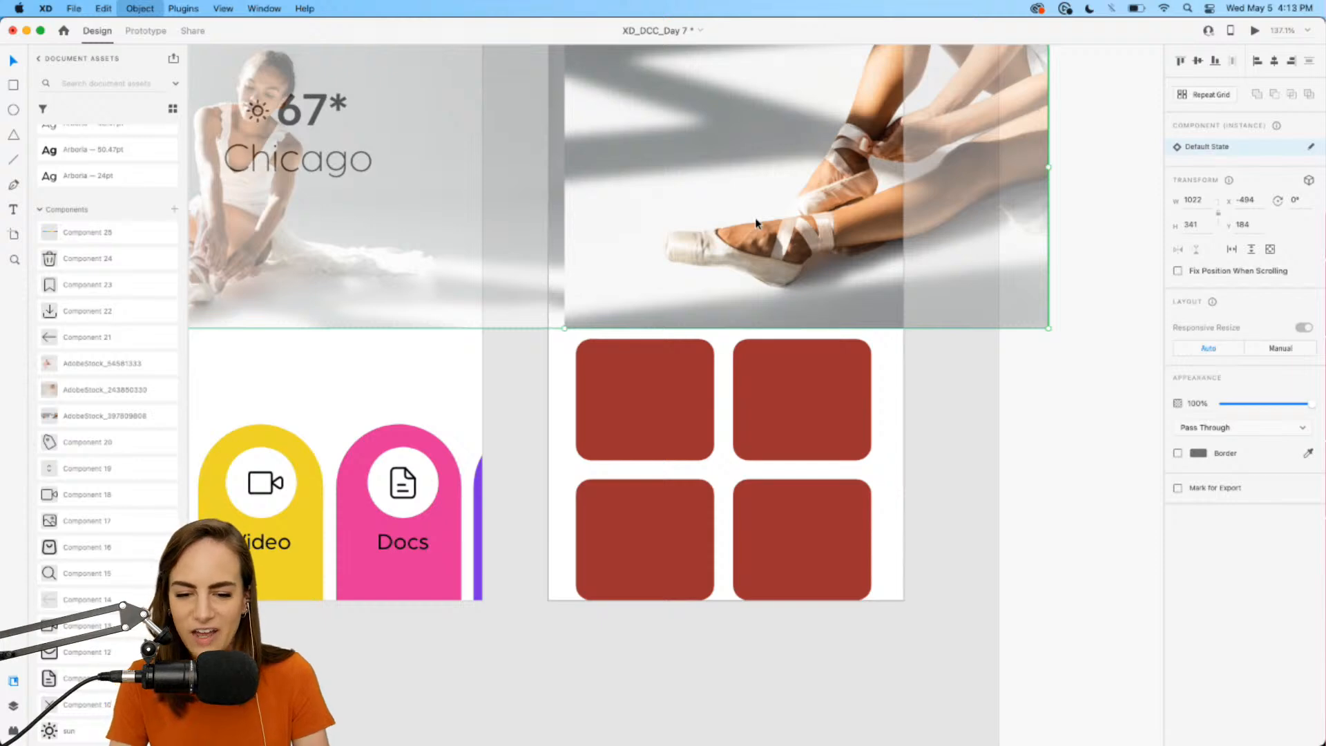
- Mask the placed ballet image with the second row's red rounded card
click(756, 218)
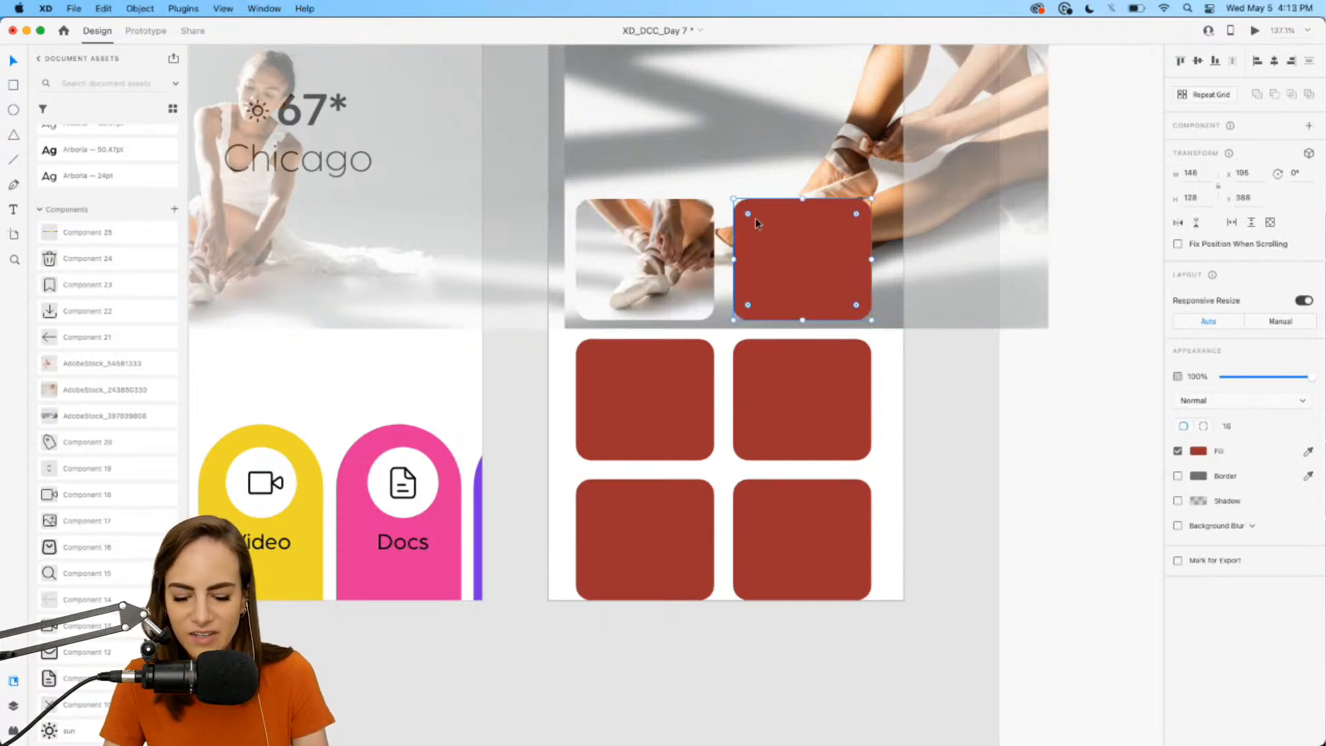
shift+click(897, 281)
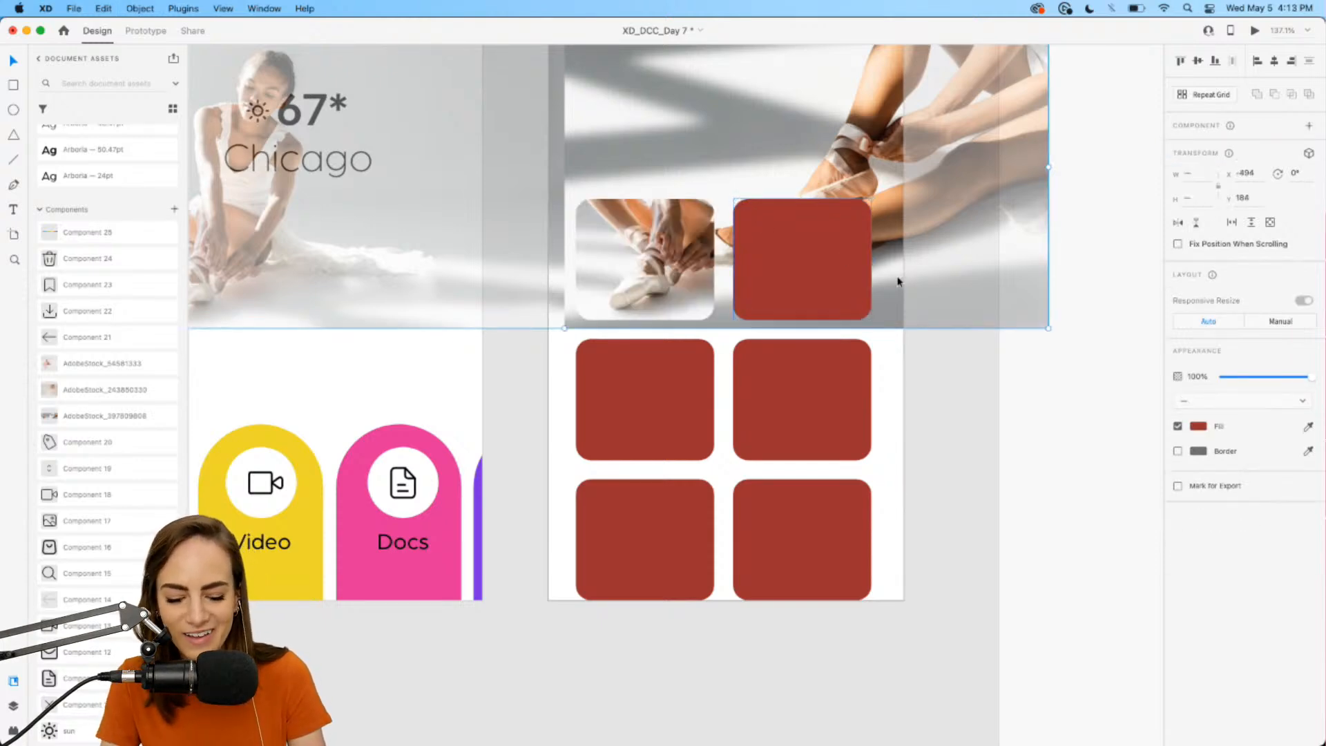
key(super+shift+m)
- Scale down and reposition the ballet image inside its mask so the ribboned foot fills the second row's right card
double_click(809, 259)
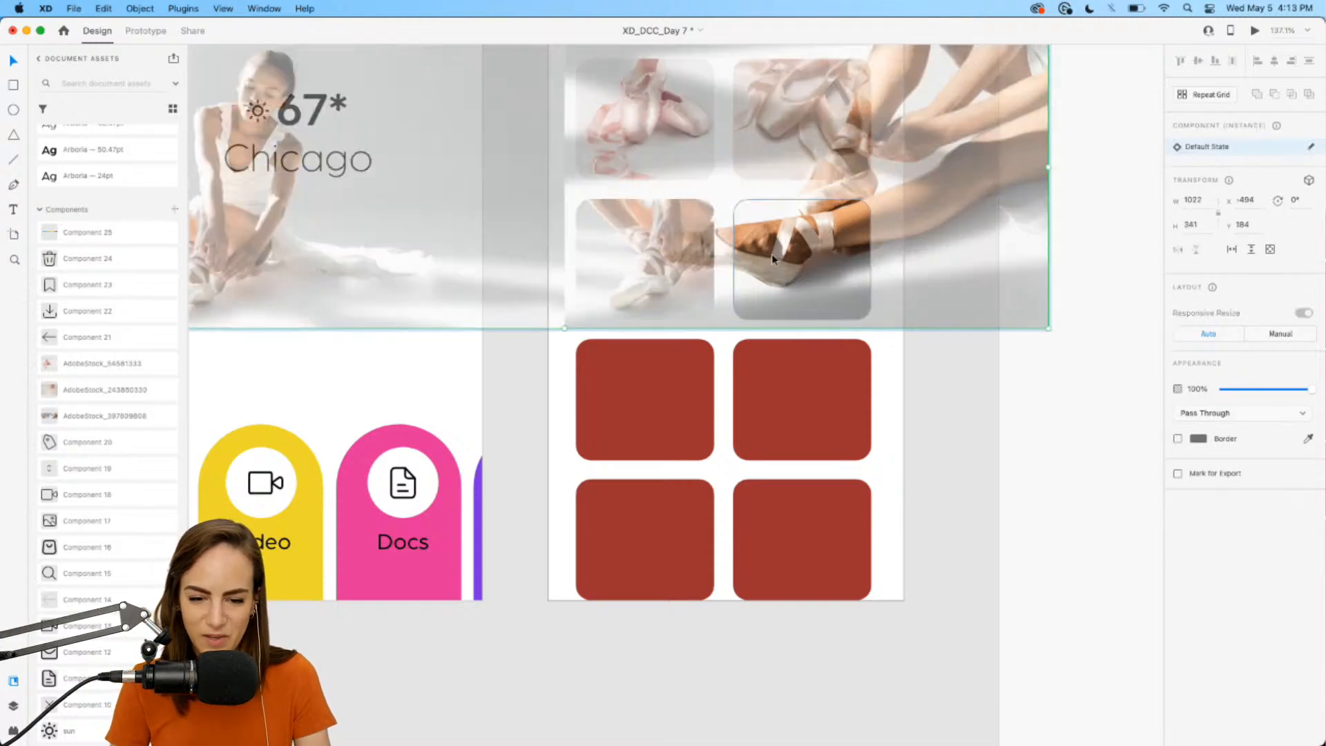
drag(772, 254, 801, 264)
scroll(803, 264, down, 5)
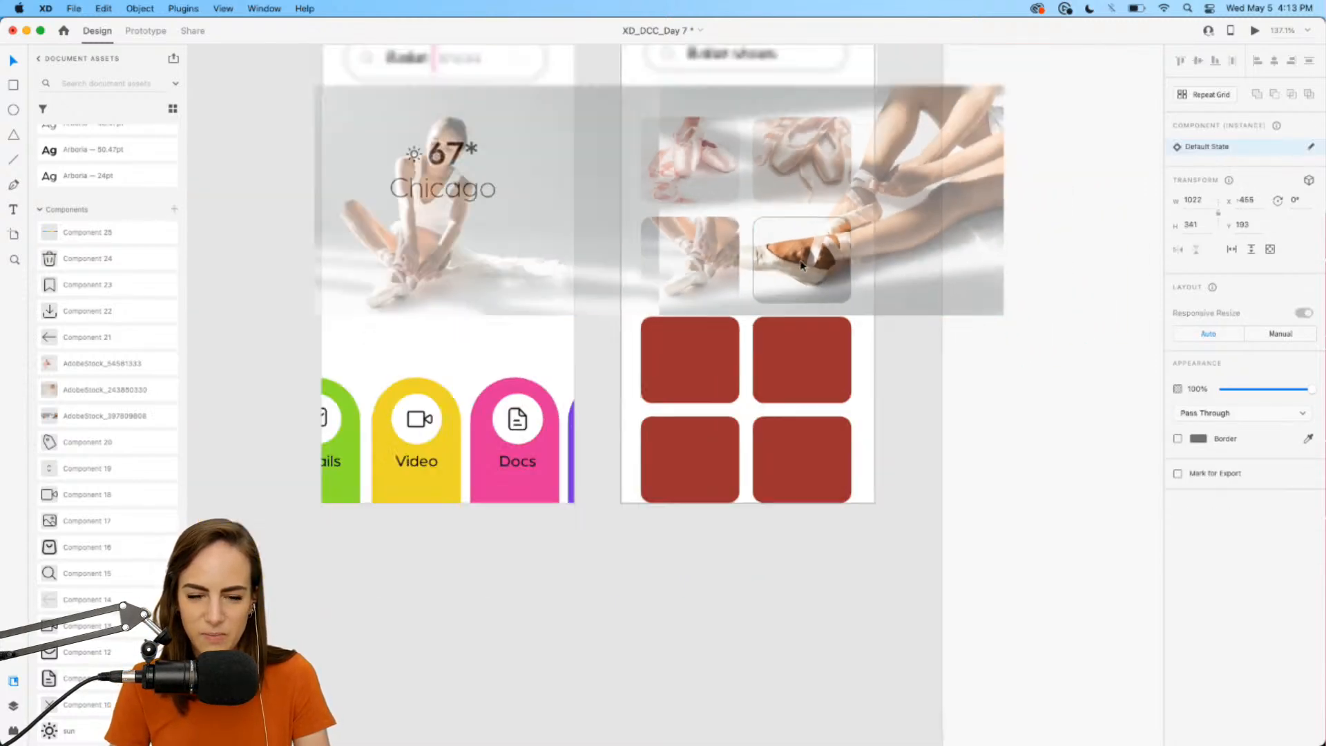
drag(942, 153, 891, 214)
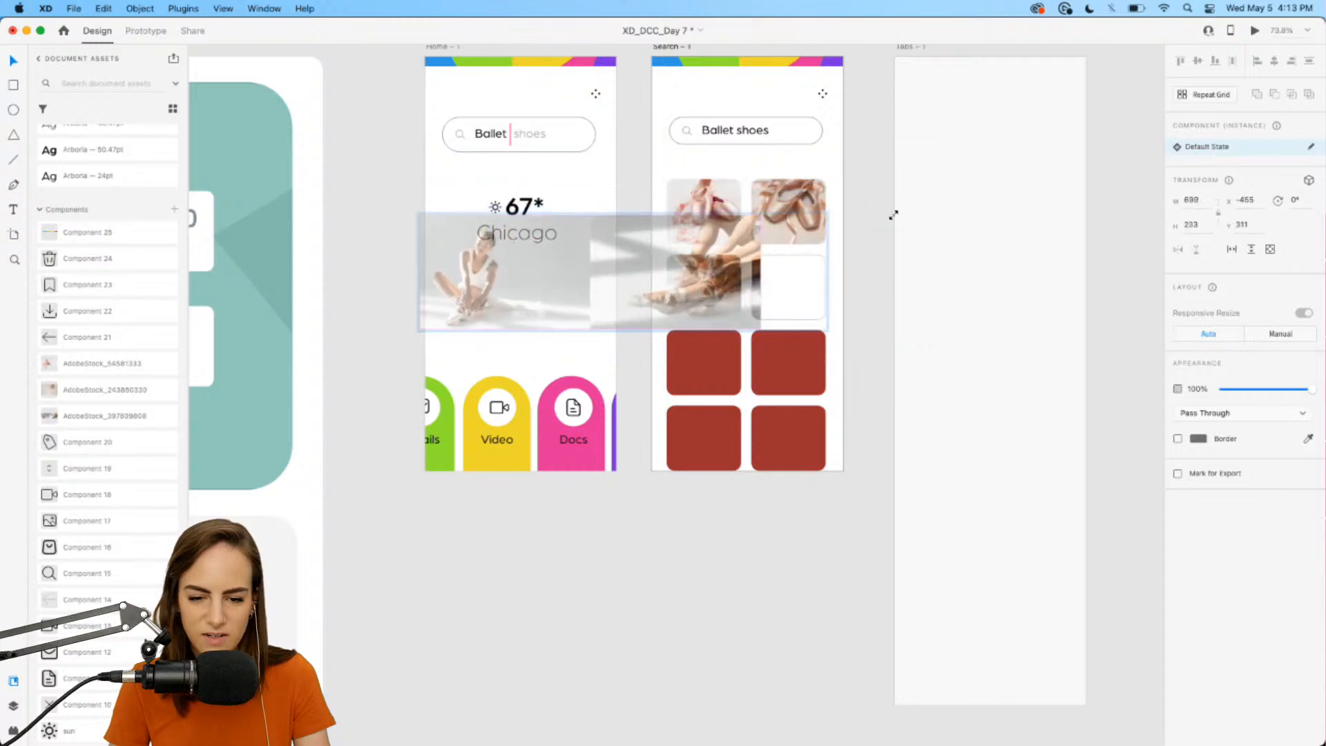
drag(763, 287, 871, 282)
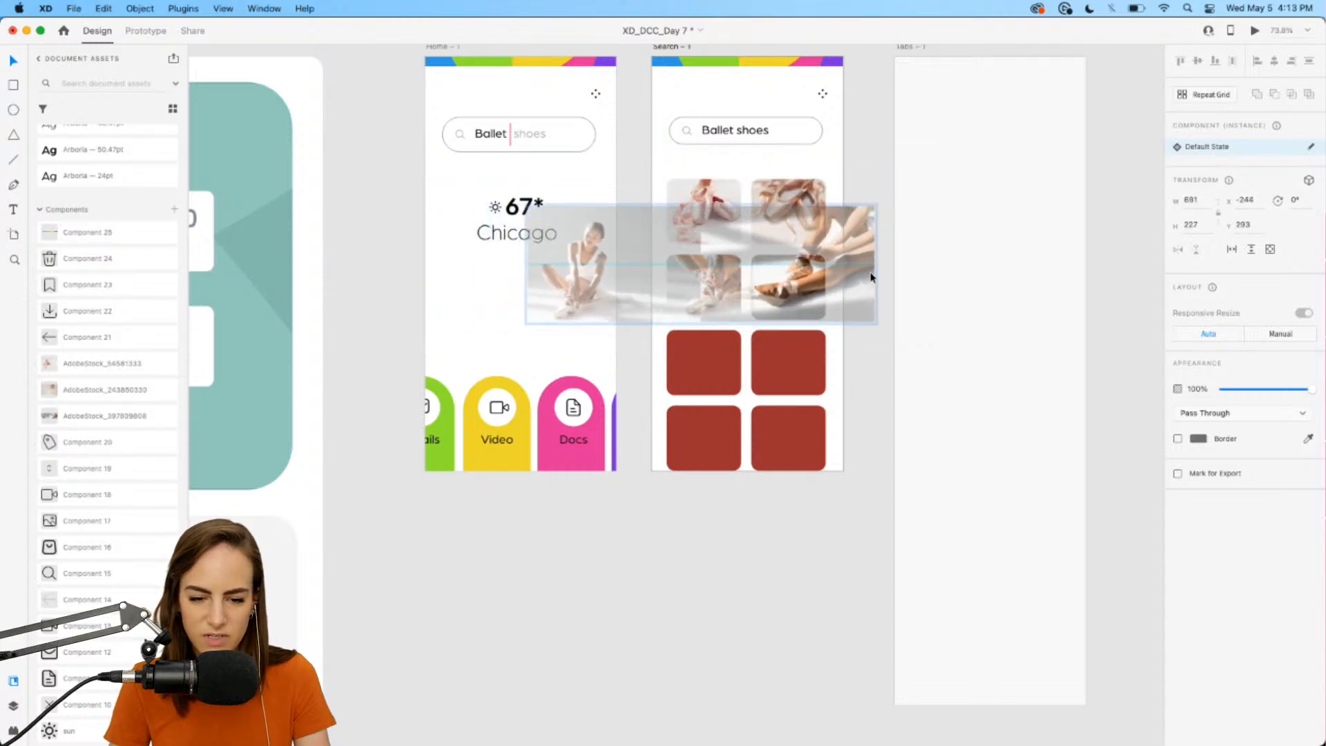
click(829, 346)
- Delete the four remaining red placeholder cards beneath the photos
scroll(828, 344, up, 3)
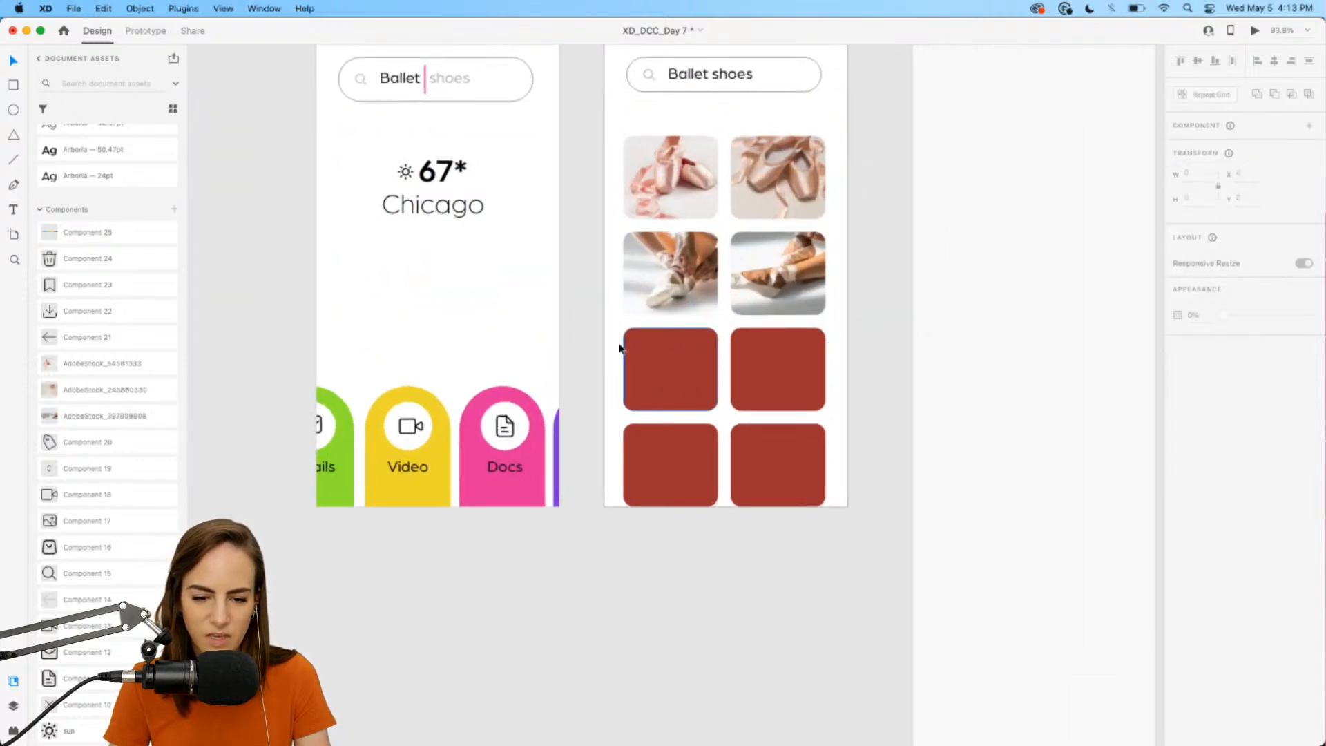
drag(617, 344, 598, 160)
key(Delete)
- Turn the four photo cards into a repeat grid, extend it past the artboard's bottom edge, and ungroup the grid
scroll(831, 465, up, 5)
scroll(832, 465, up, 5)
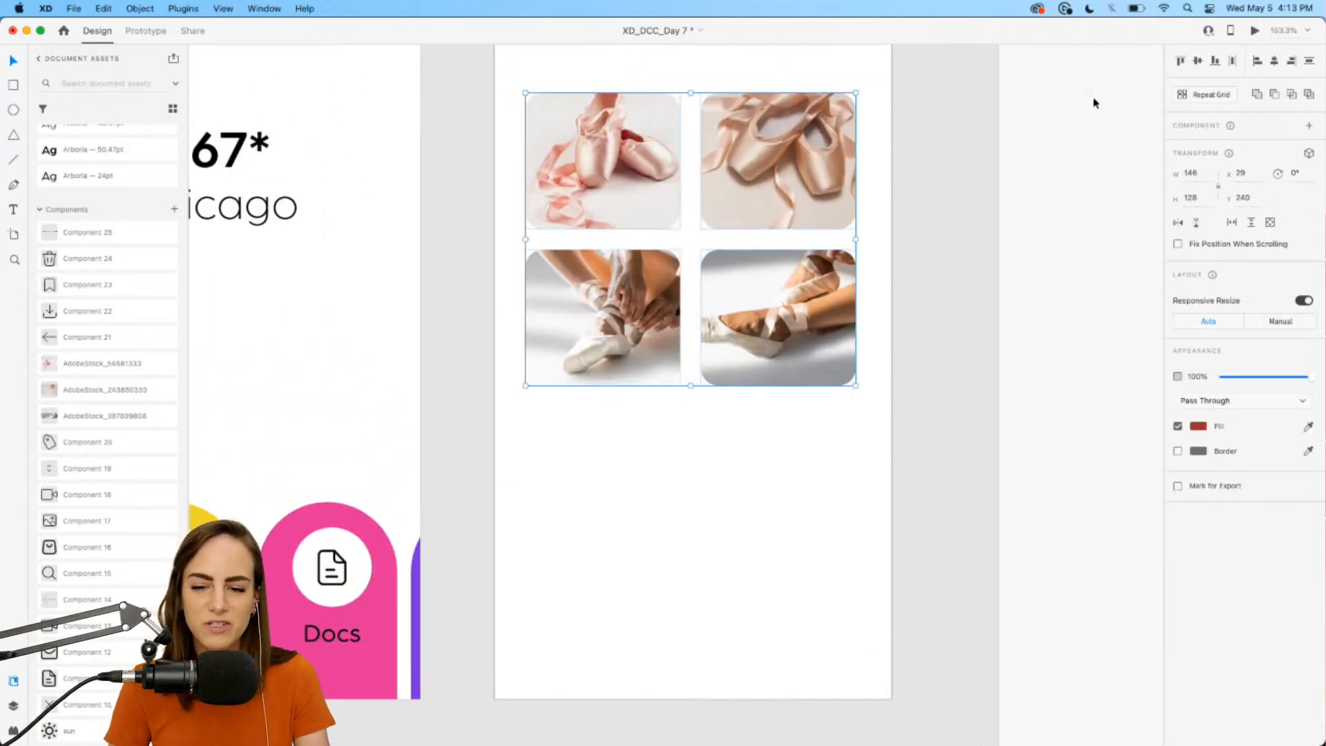
click(1198, 93)
drag(693, 384, 696, 721)
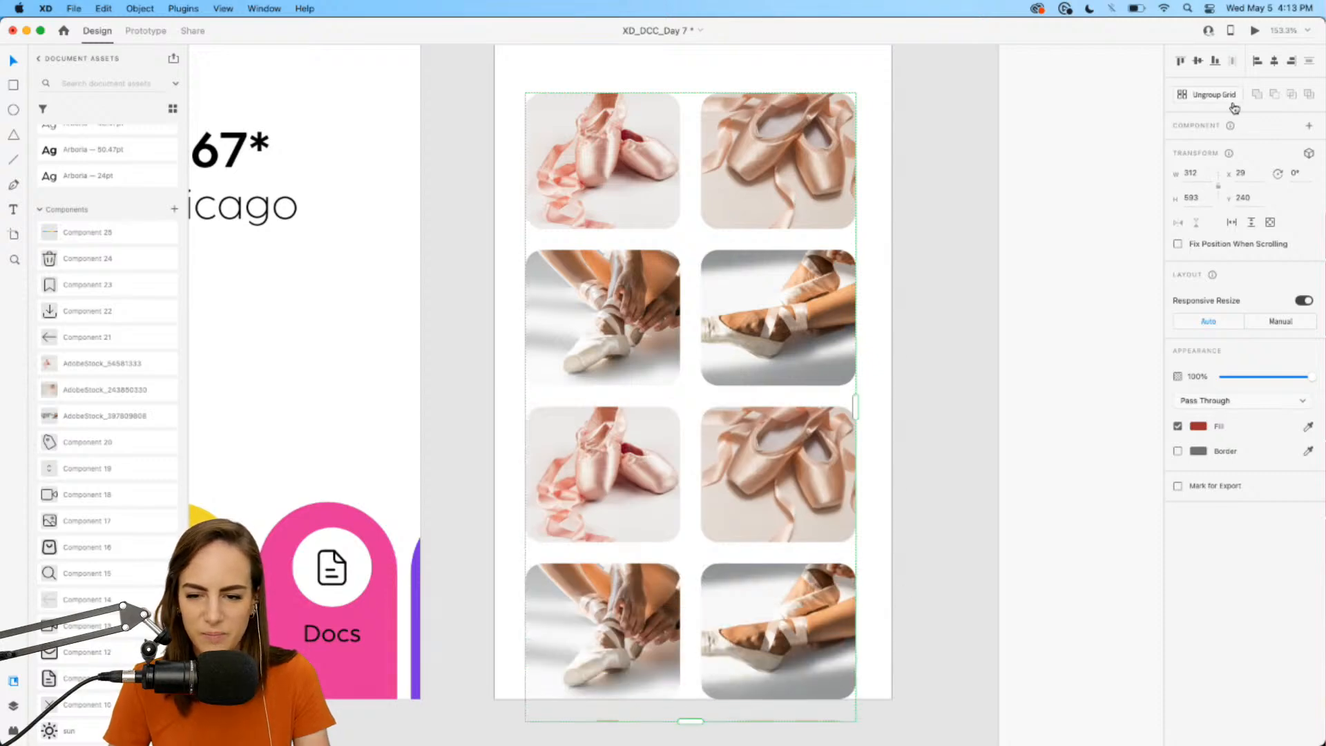
click(943, 264)
scroll(941, 263, down, 3)
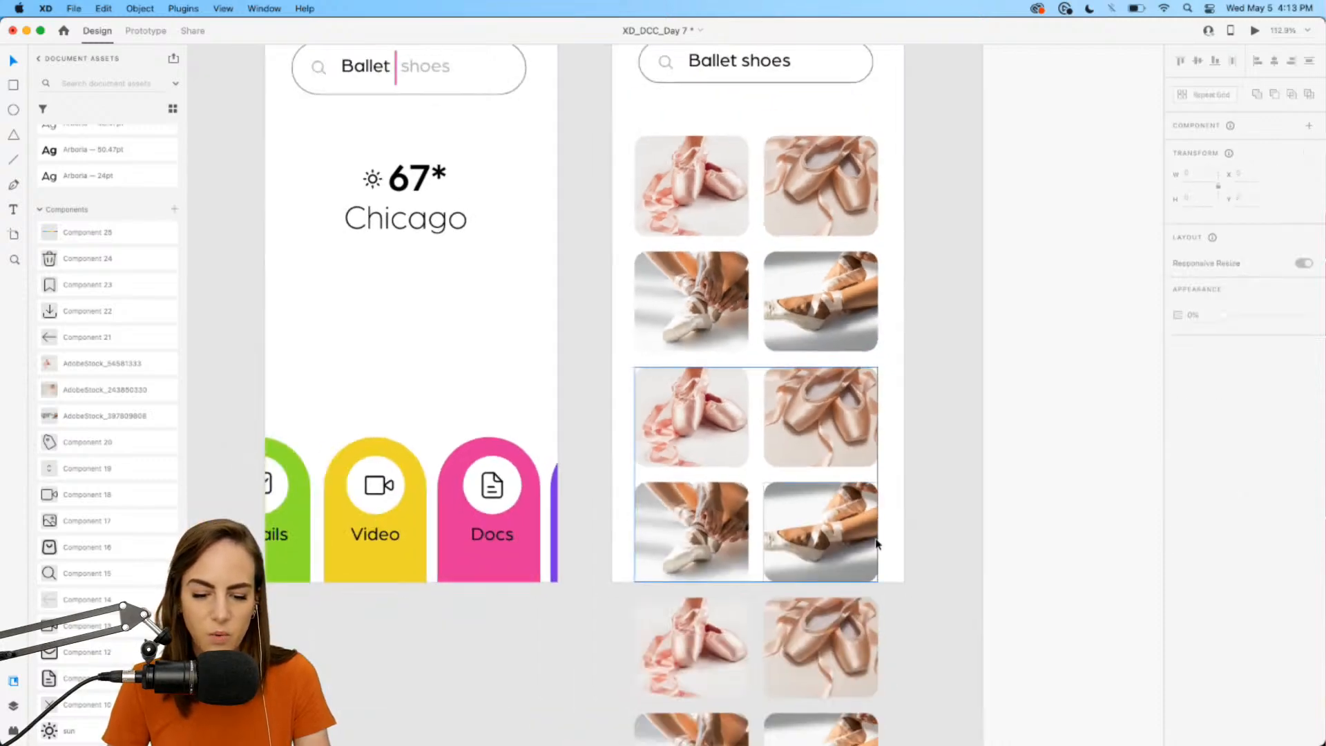
- Delete the surplus photo cards that hang below the search artboard
scroll(876, 543, down, 4)
drag(909, 625, 666, 500)
key(Delete)
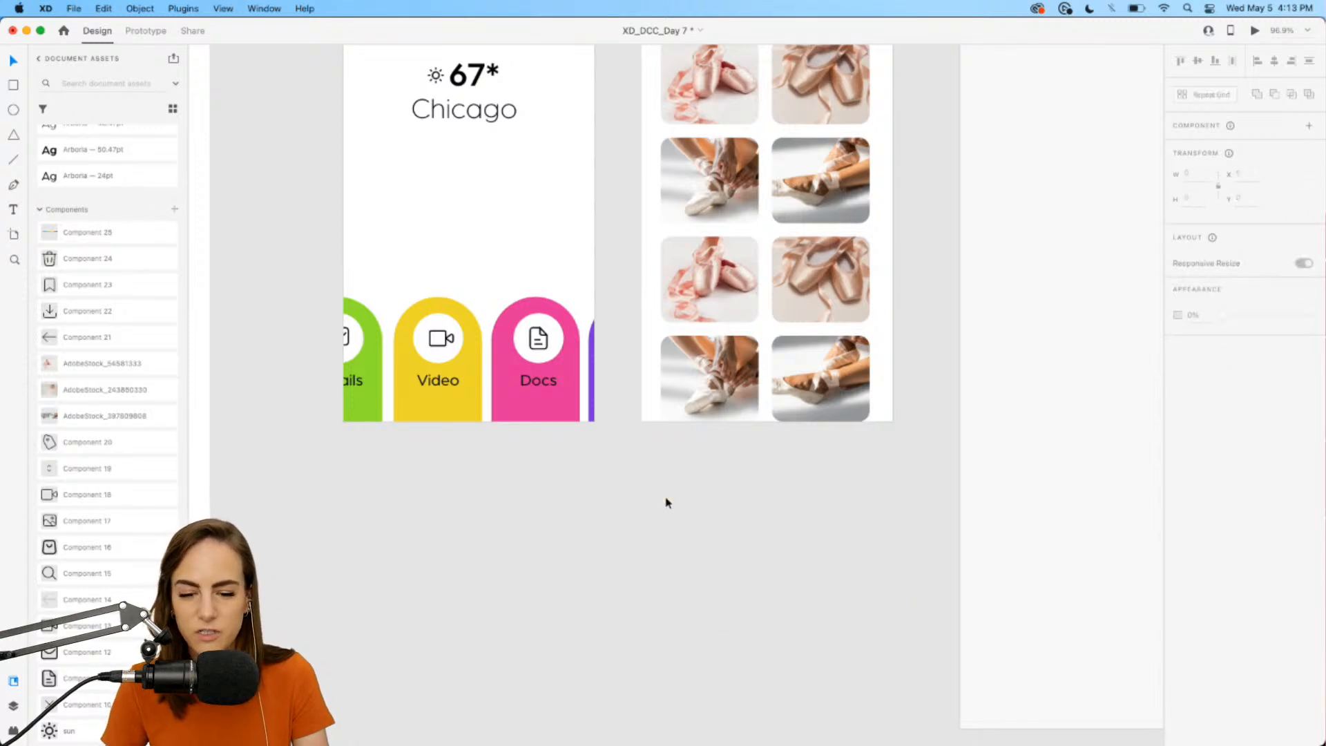
- Group all eight photo cards on the search artboard into a single group
scroll(666, 503, up, 3)
scroll(666, 503, right, 2)
drag(784, 527, 661, 175)
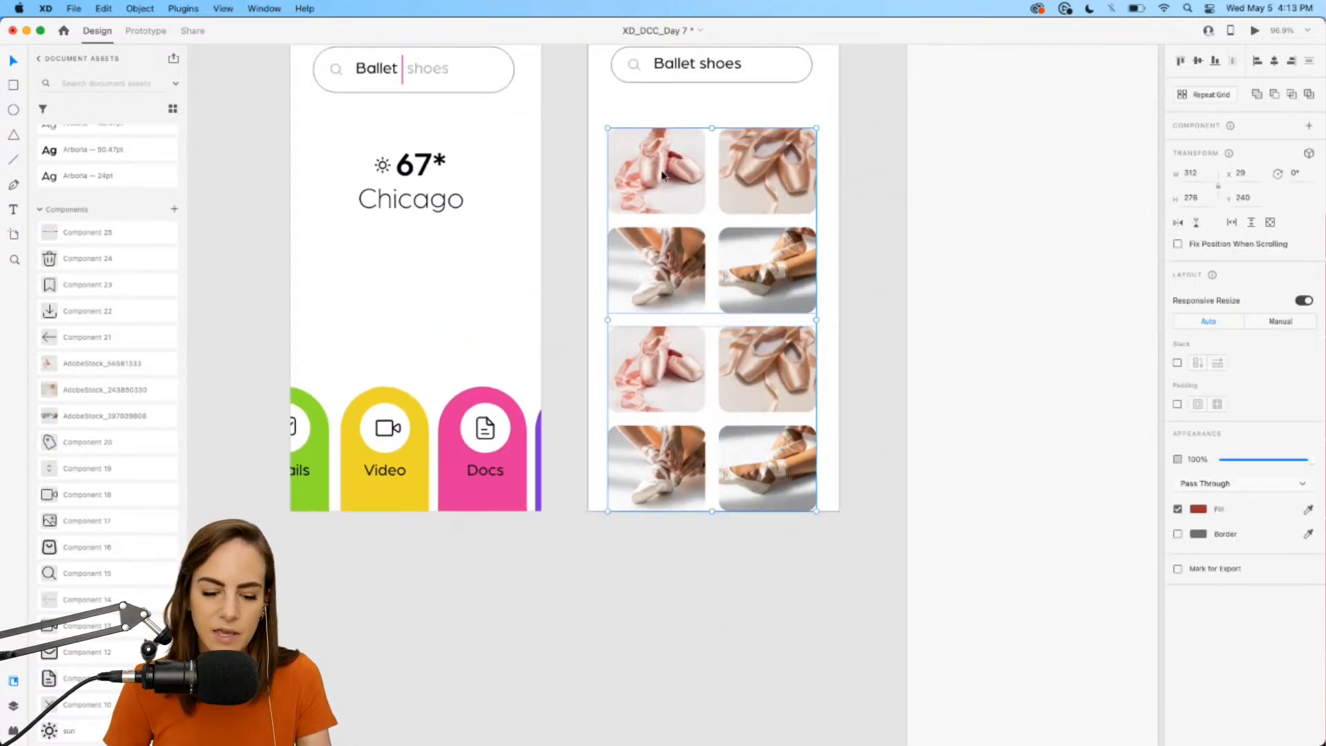
key(super+g)
click(836, 168)
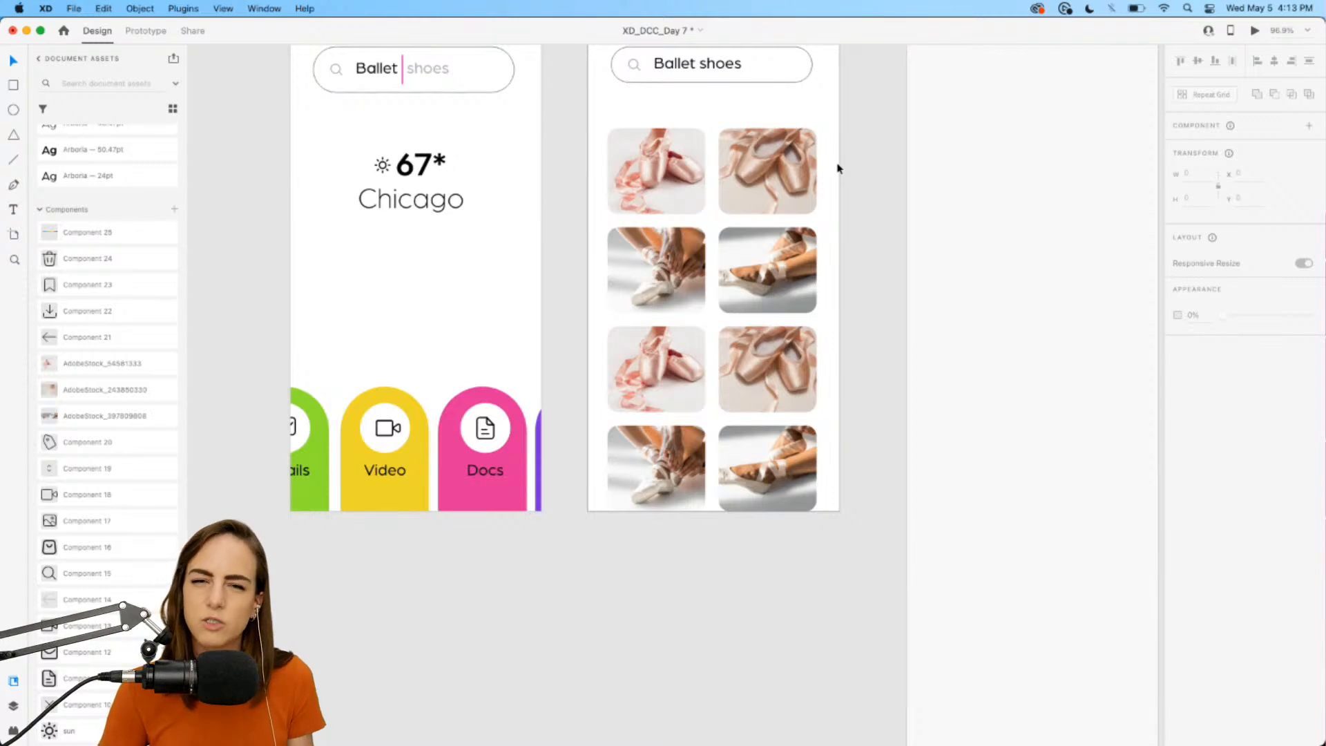
click(793, 177)
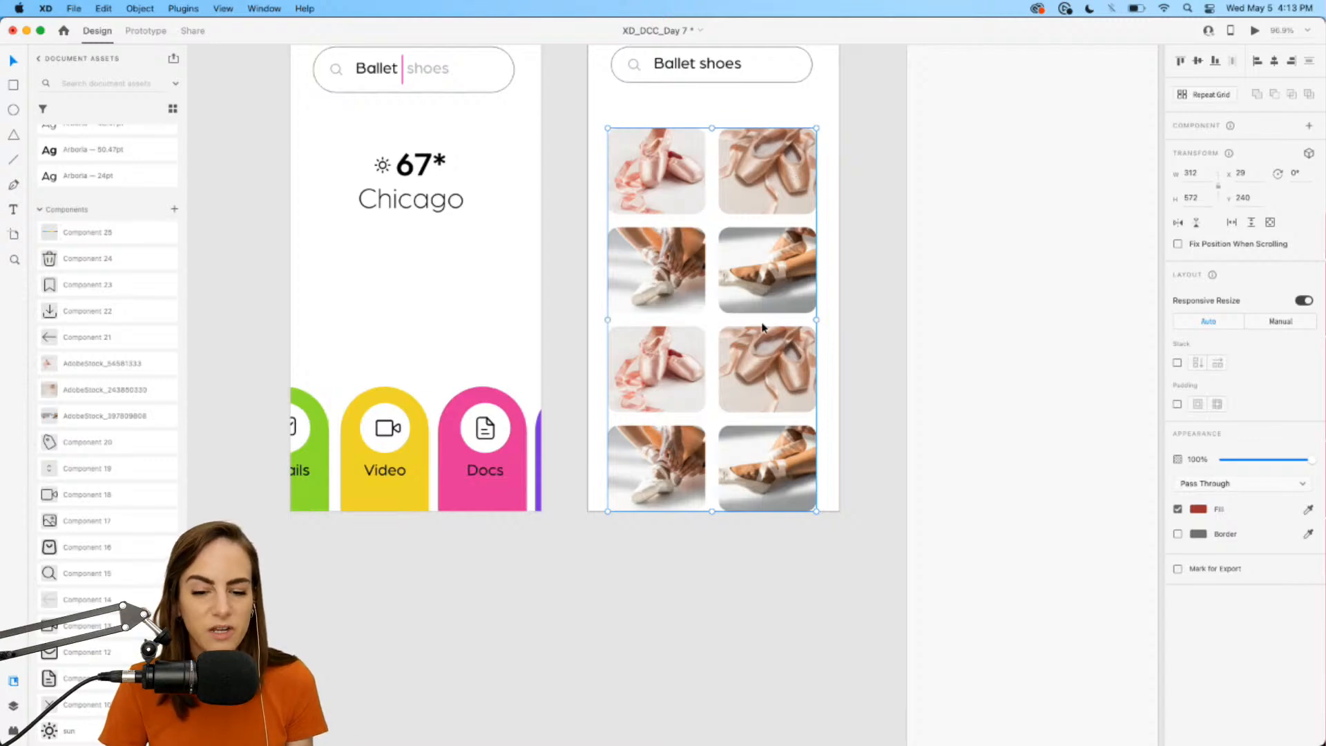
click(870, 247)
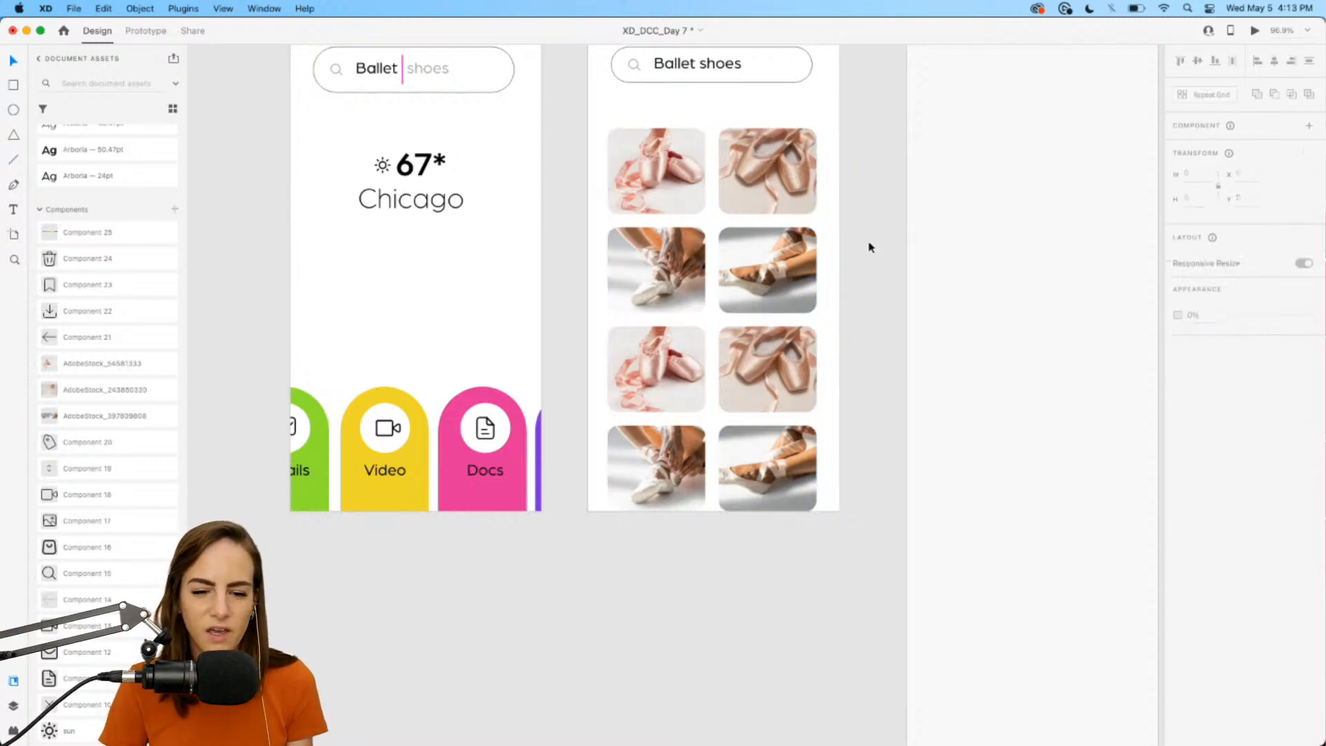
- Move the photo group down to leave space for an icon row beneath the search bar
scroll(731, 133, up, 5)
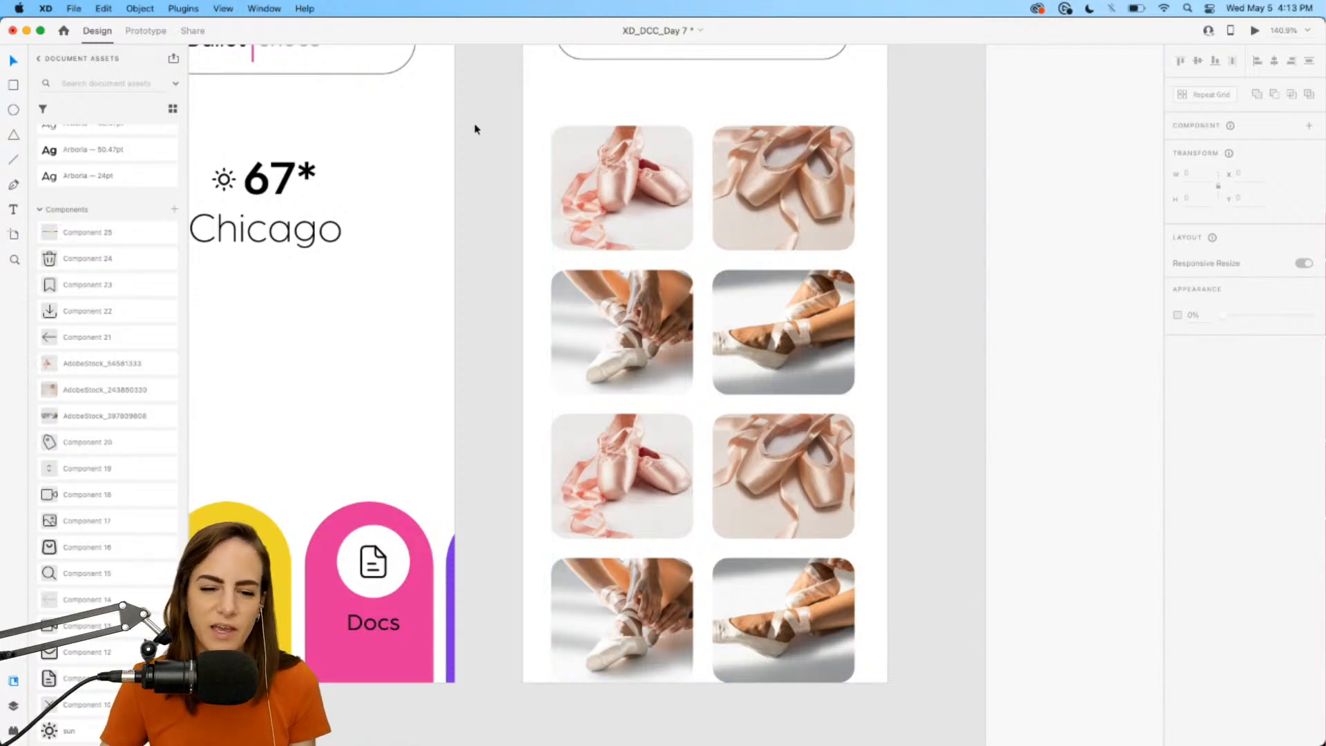
drag(583, 153, 633, 237)
click(648, 127)
scroll(648, 127, up, 2)
- Draw a horizontal divider line about 406 px wide between the search bar and the photos, and set its opacity to 20%
click(633, 176)
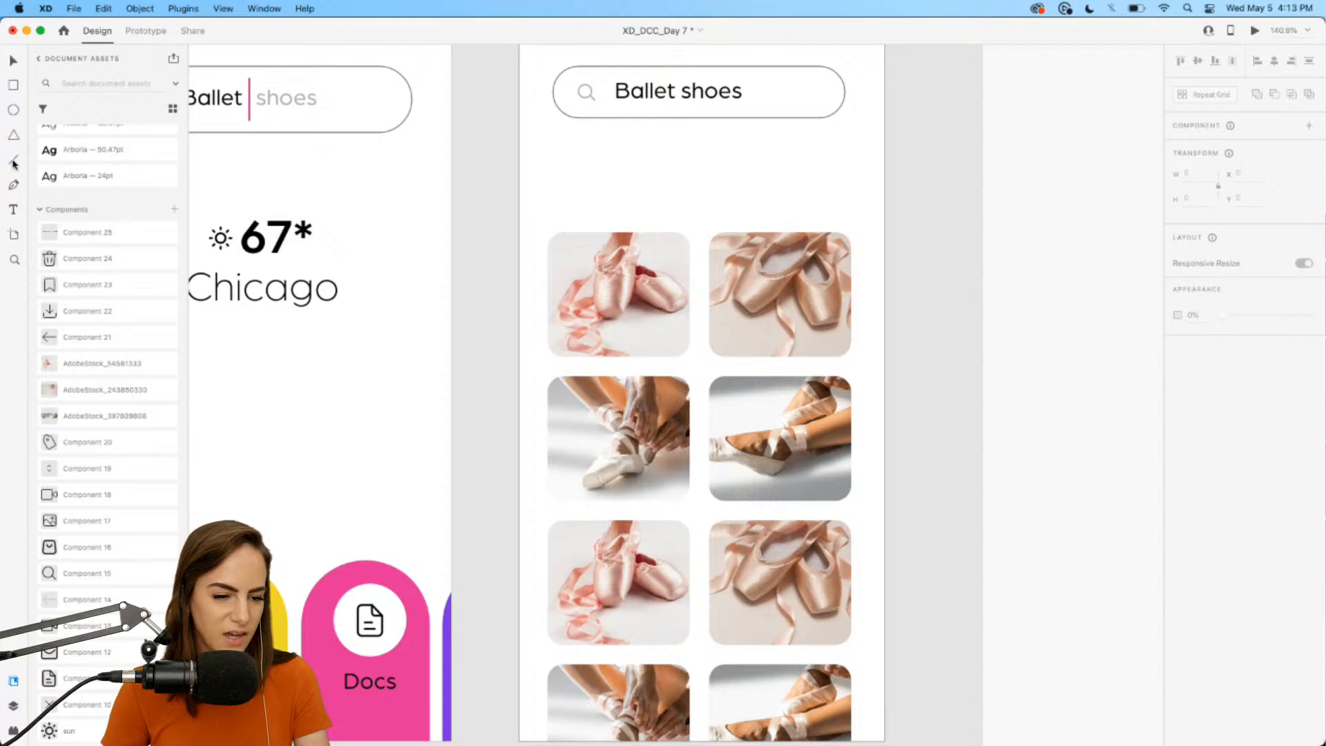
mouse_move(509, 174)
mouse_down()
mouse_move(903, 174)
mouse_move(854, 188)
mouse_up()
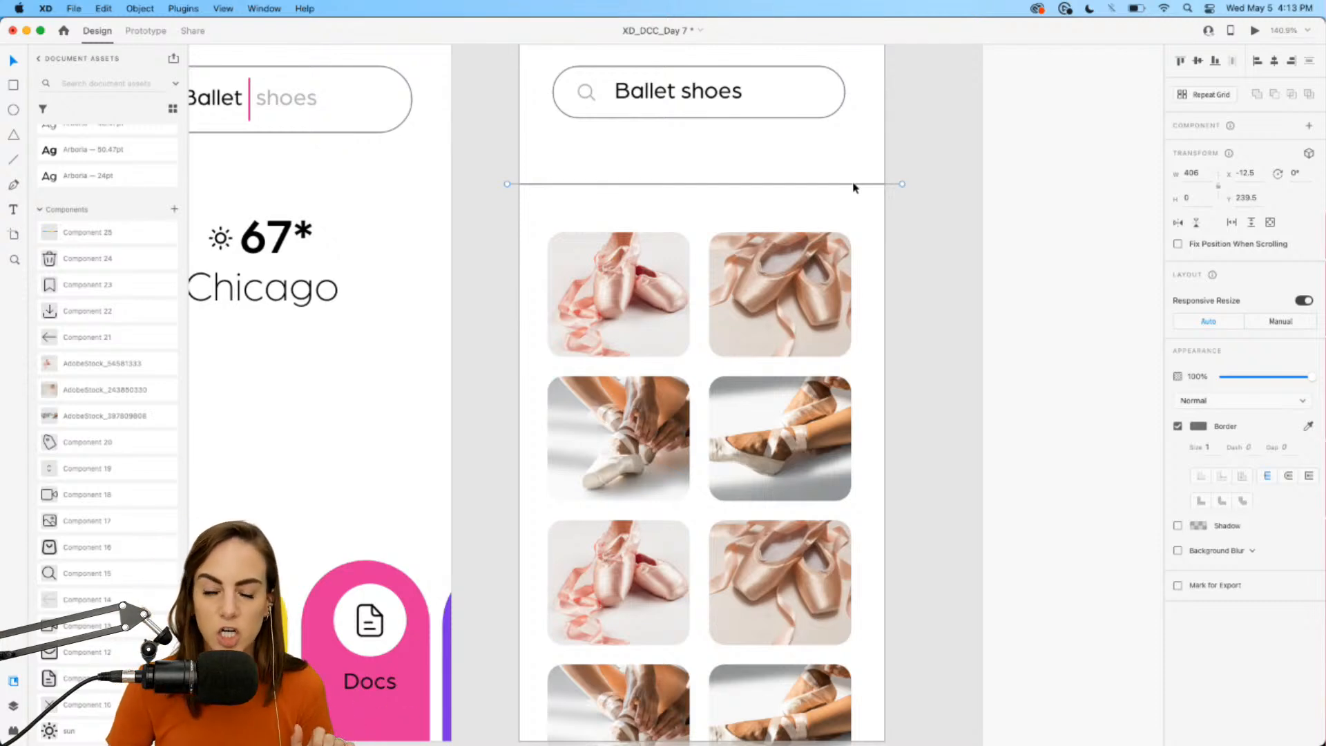
click(1246, 377)
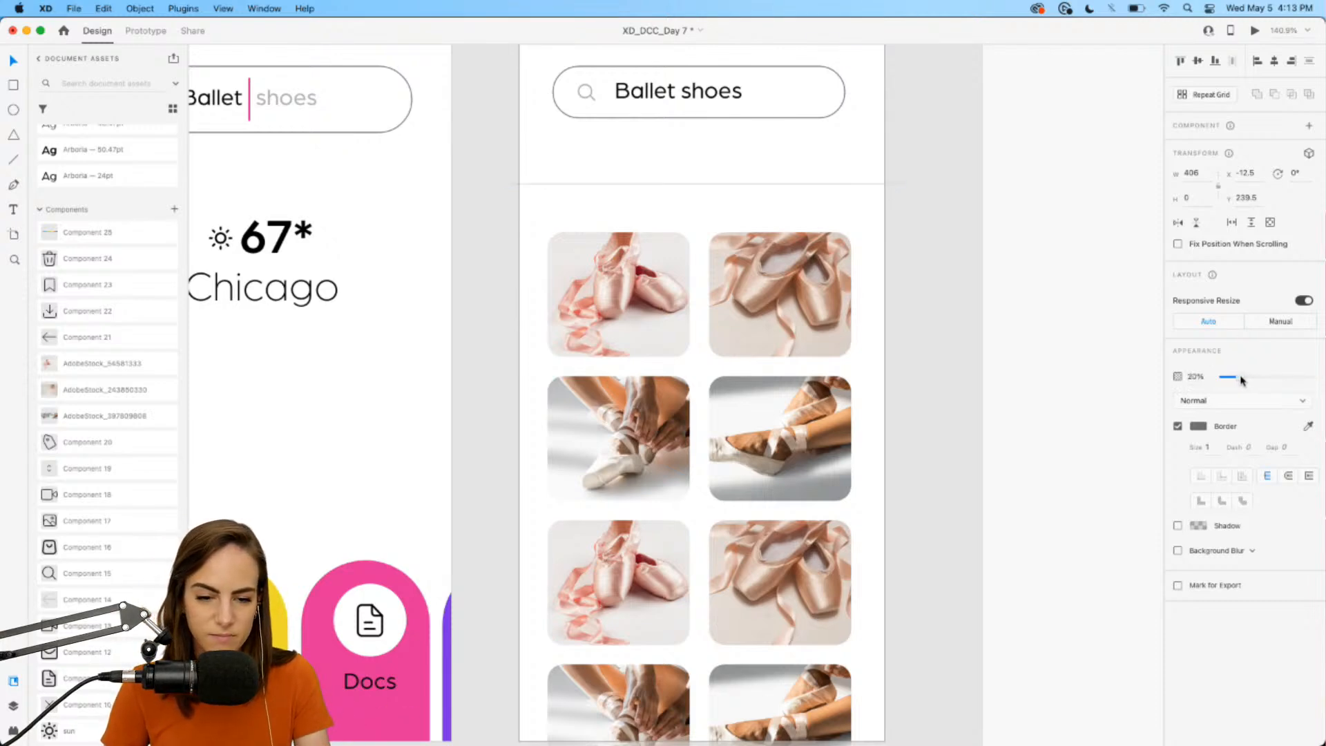
- Place the video camera icon (Component 18) and the shopping bag icon (Component 16) above the divider line
drag(77, 495, 789, 156)
click(627, 156)
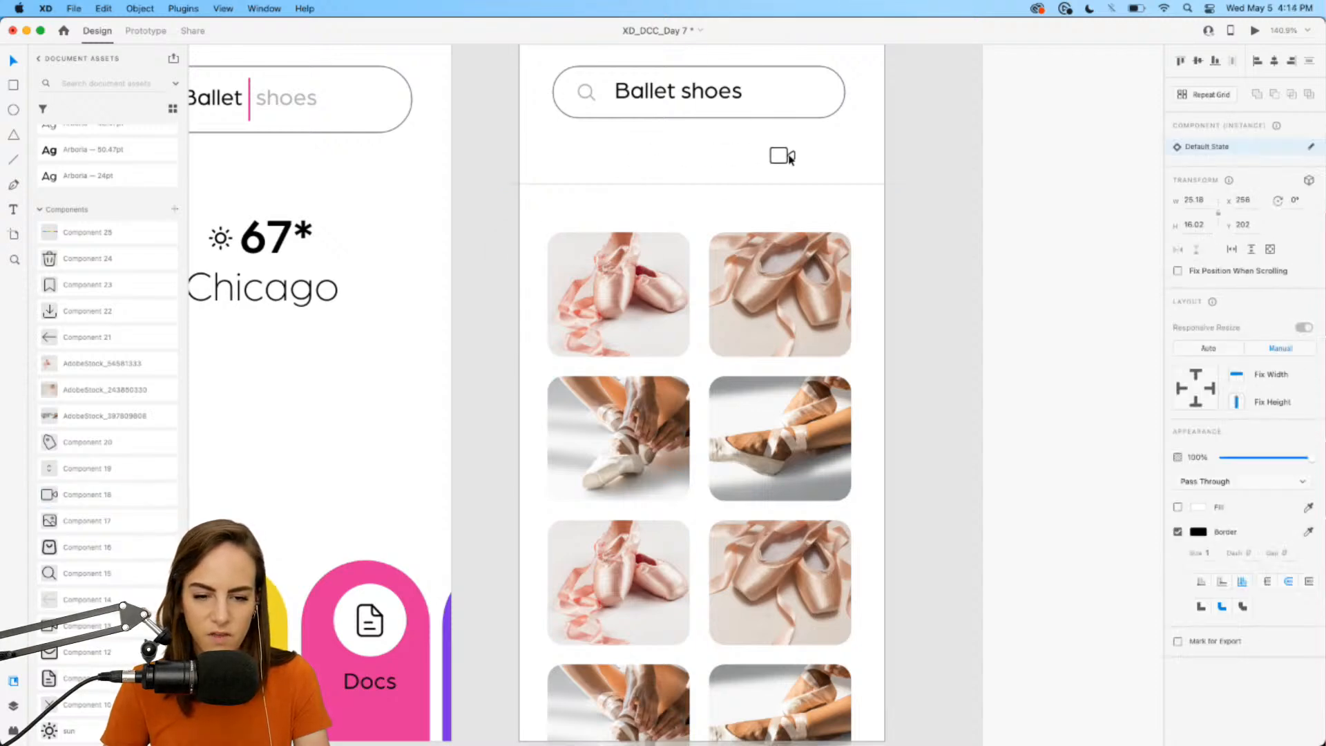
click(347, 402)
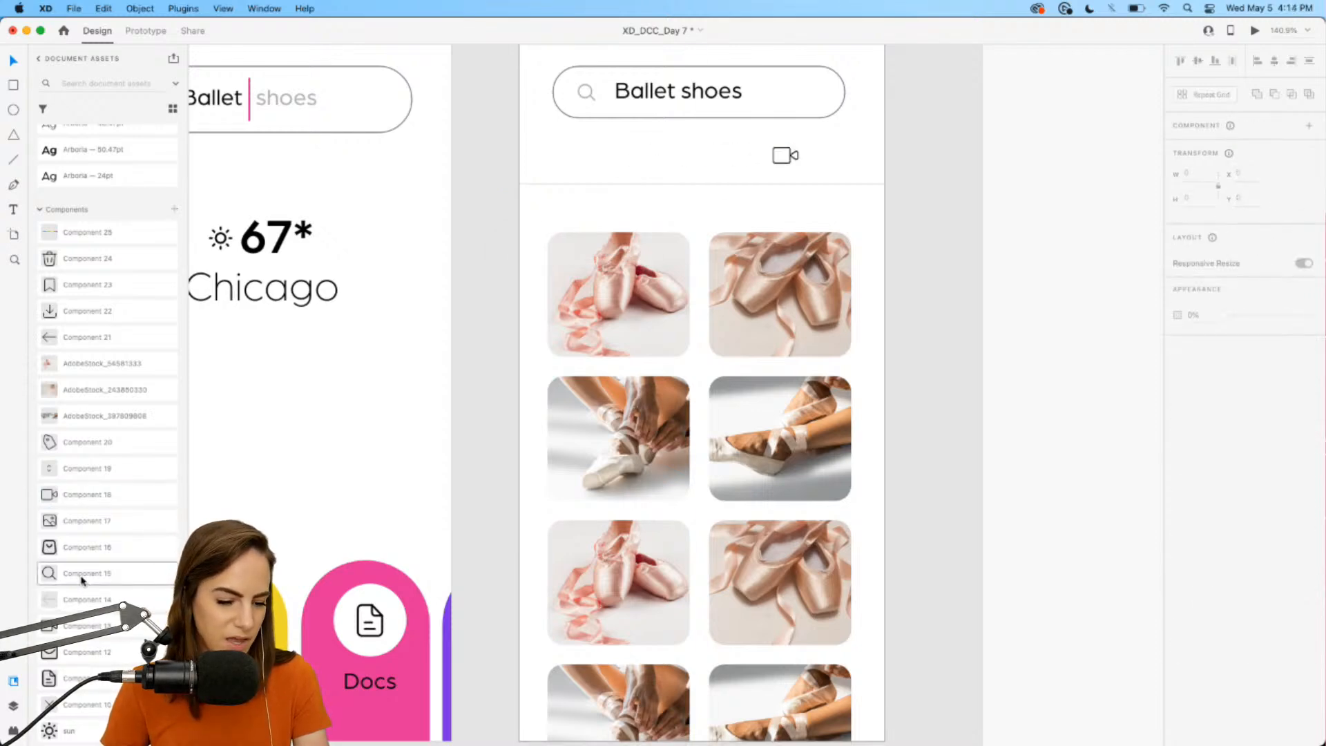
drag(76, 547, 645, 157)
click(696, 154)
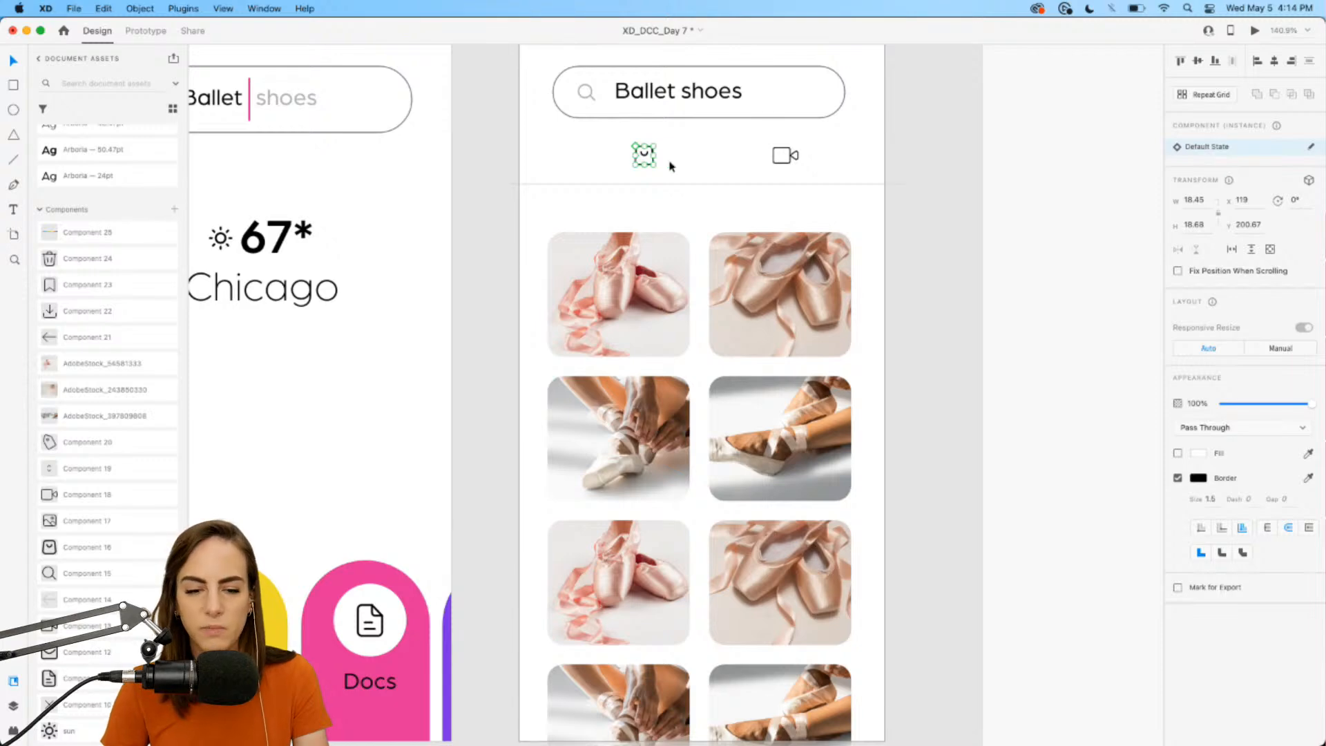
- Draw a rectangle about 12 by 6 px on the divider below the shopping bag icon, without a border and filled with #000000
scroll(643, 185, up, 5)
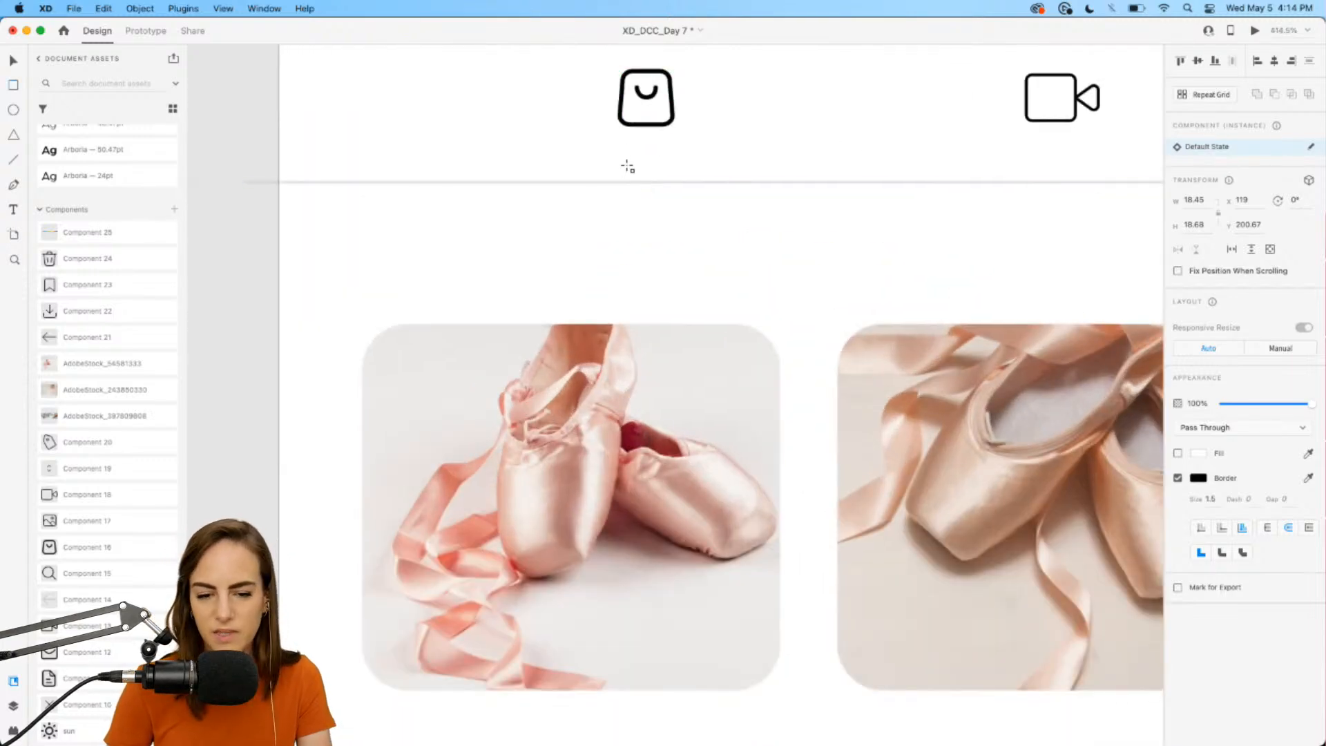
drag(627, 167, 662, 182)
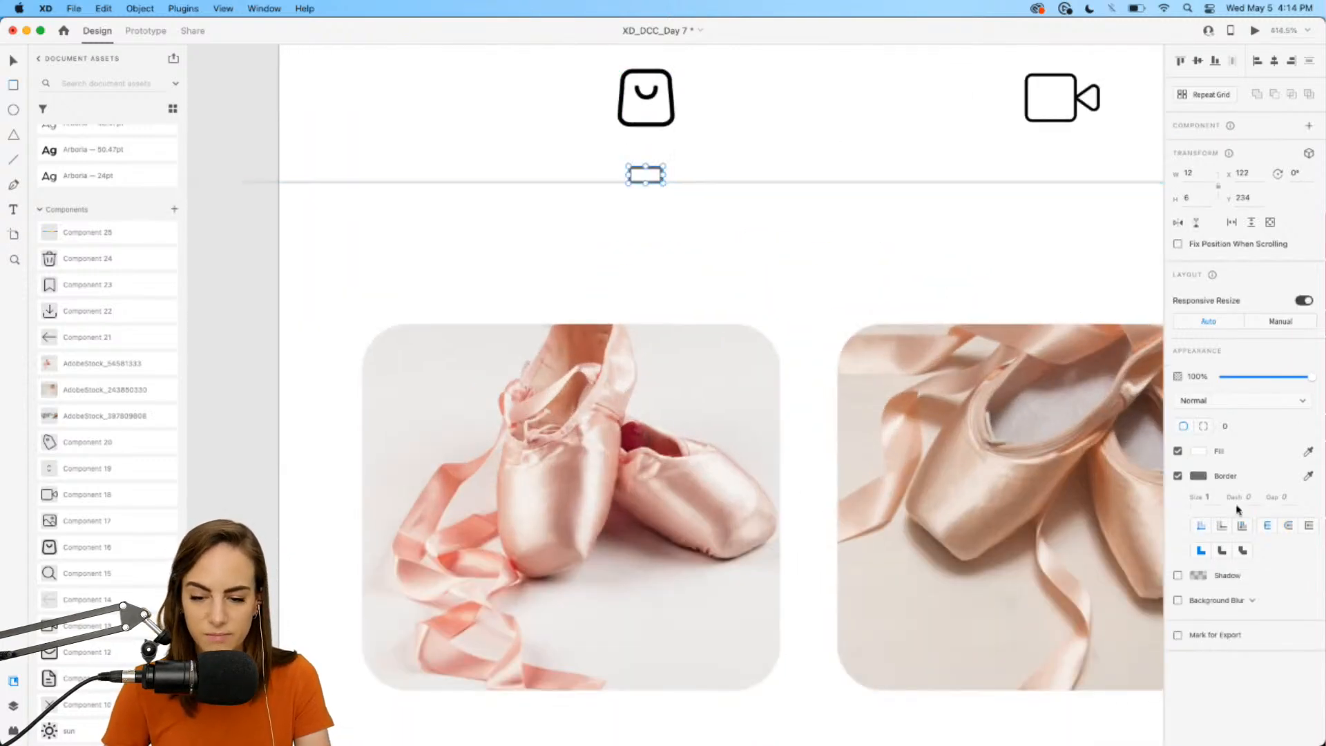
click(1179, 478)
click(1200, 452)
drag(1104, 447, 1155, 524)
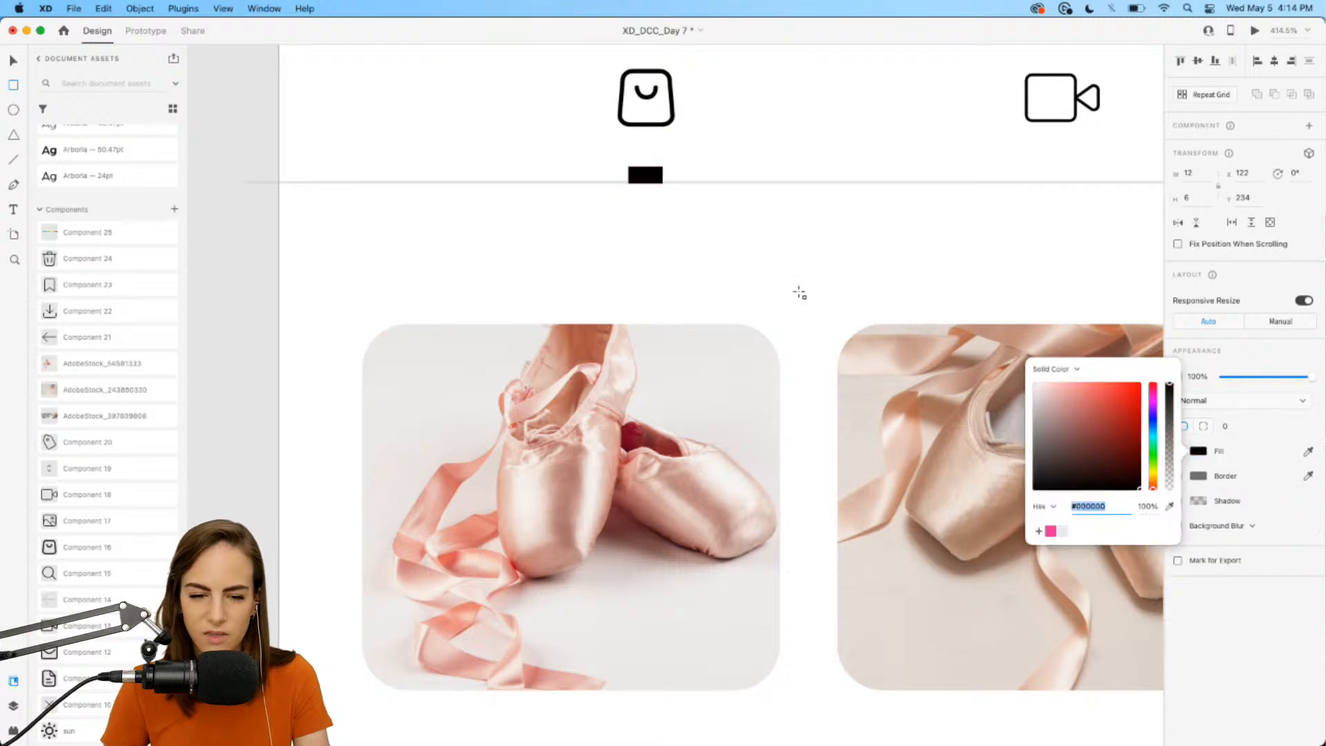
- Round the black rectangle's corners to a radius of 3 and reduce its height to 5 px
key(v)
click(654, 174)
scroll(652, 173, up, 5)
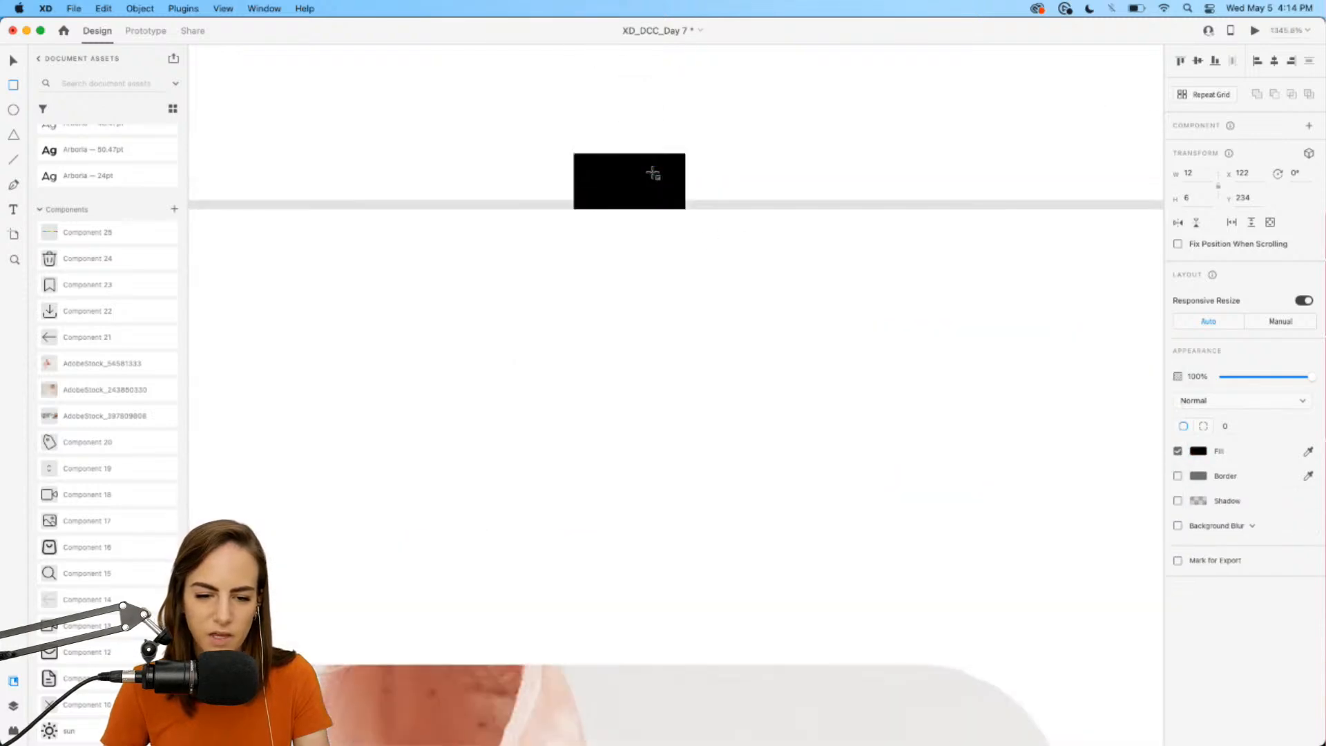
drag(674, 172, 647, 184)
scroll(649, 186, down, 5)
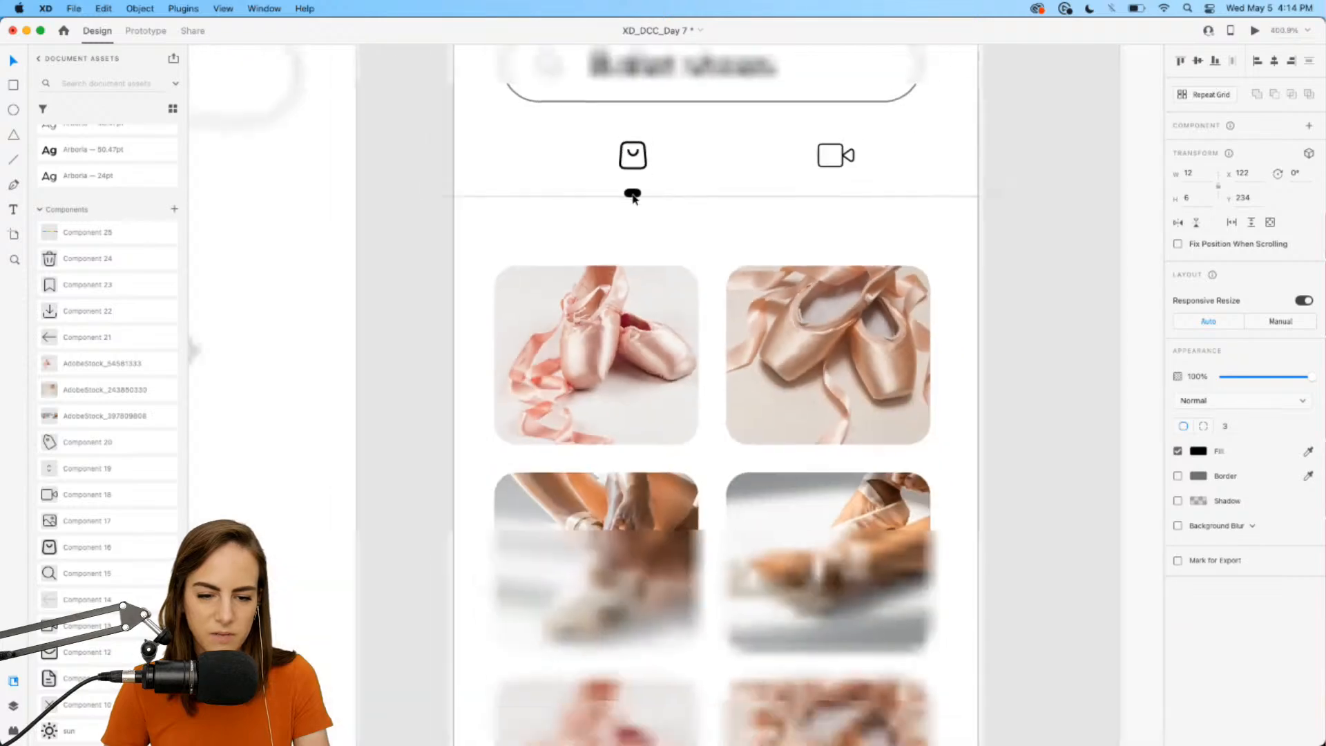
scroll(657, 211, up, 4)
drag(565, 141, 579, 158)
scroll(578, 159, down, 4)
click(626, 206)
scroll(626, 206, down, 2)
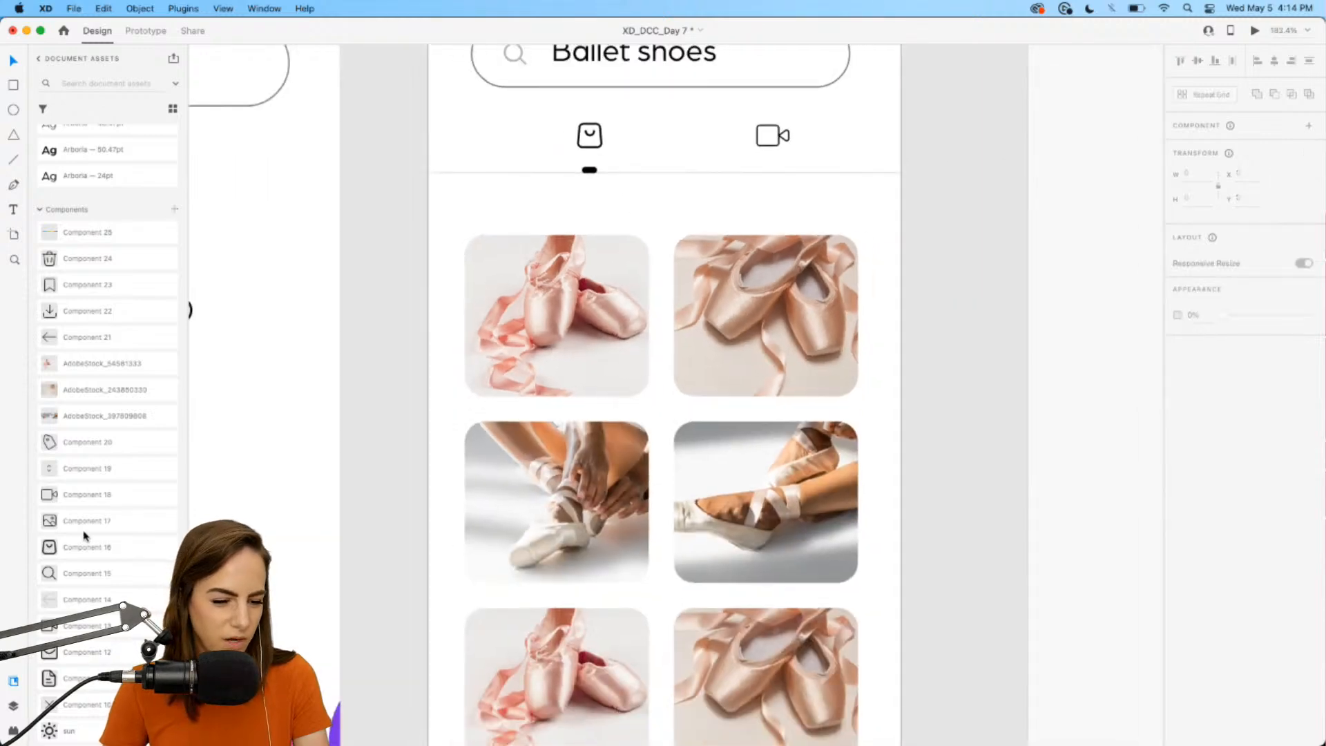
- Add the picture icon (Component 17) and the magnifier icon (Component 15) to the row, and shift the video icon outward
drag(85, 536, 680, 142)
click(681, 231)
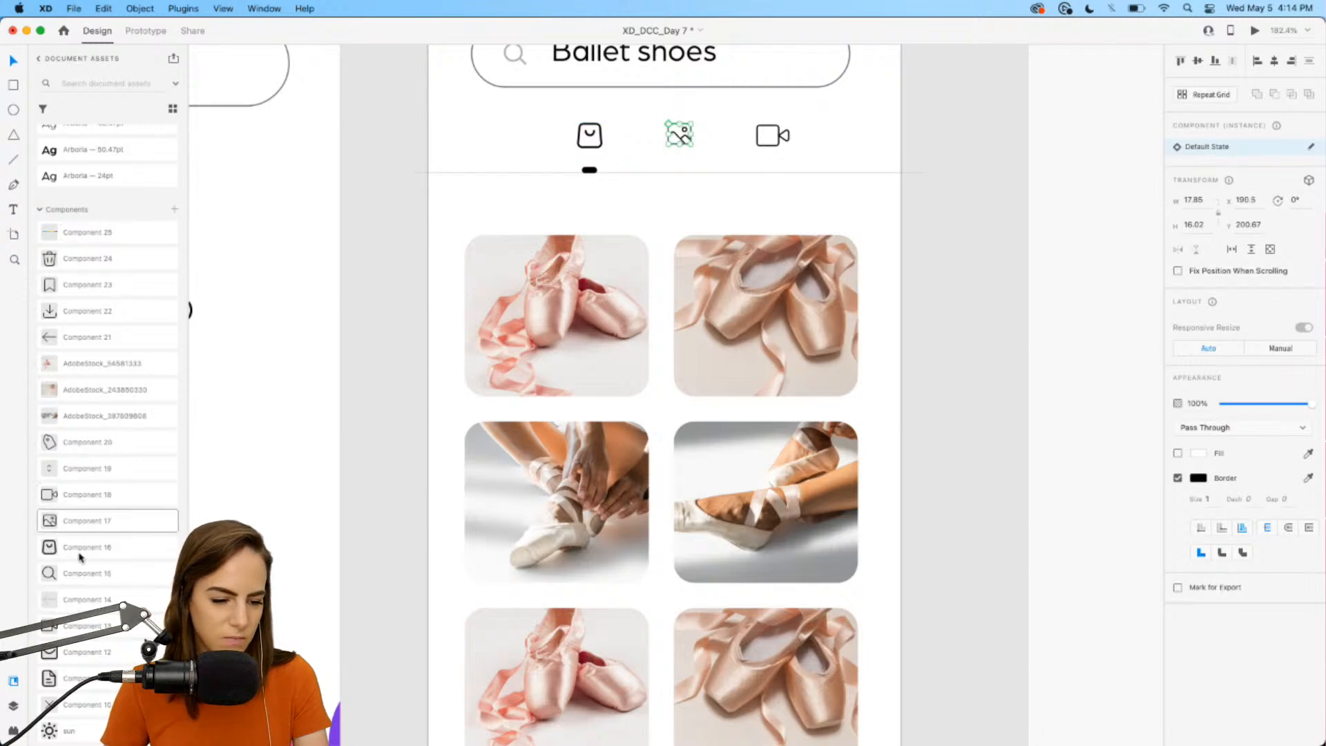
drag(68, 573, 808, 136)
click(840, 142)
- Align the four icons on their vertical middles, distribute them evenly across the row, and recentre the black indicator beneath the shopping bag
drag(495, 121, 845, 142)
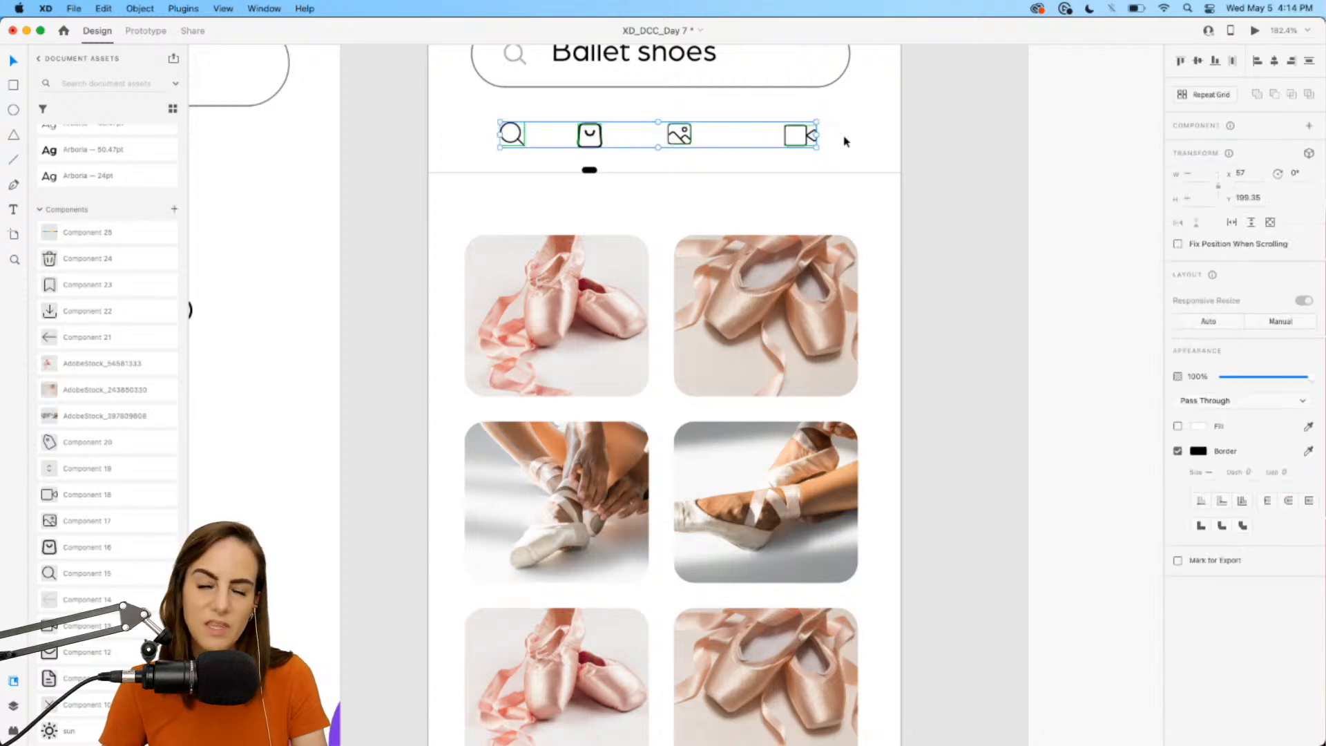
click(1198, 62)
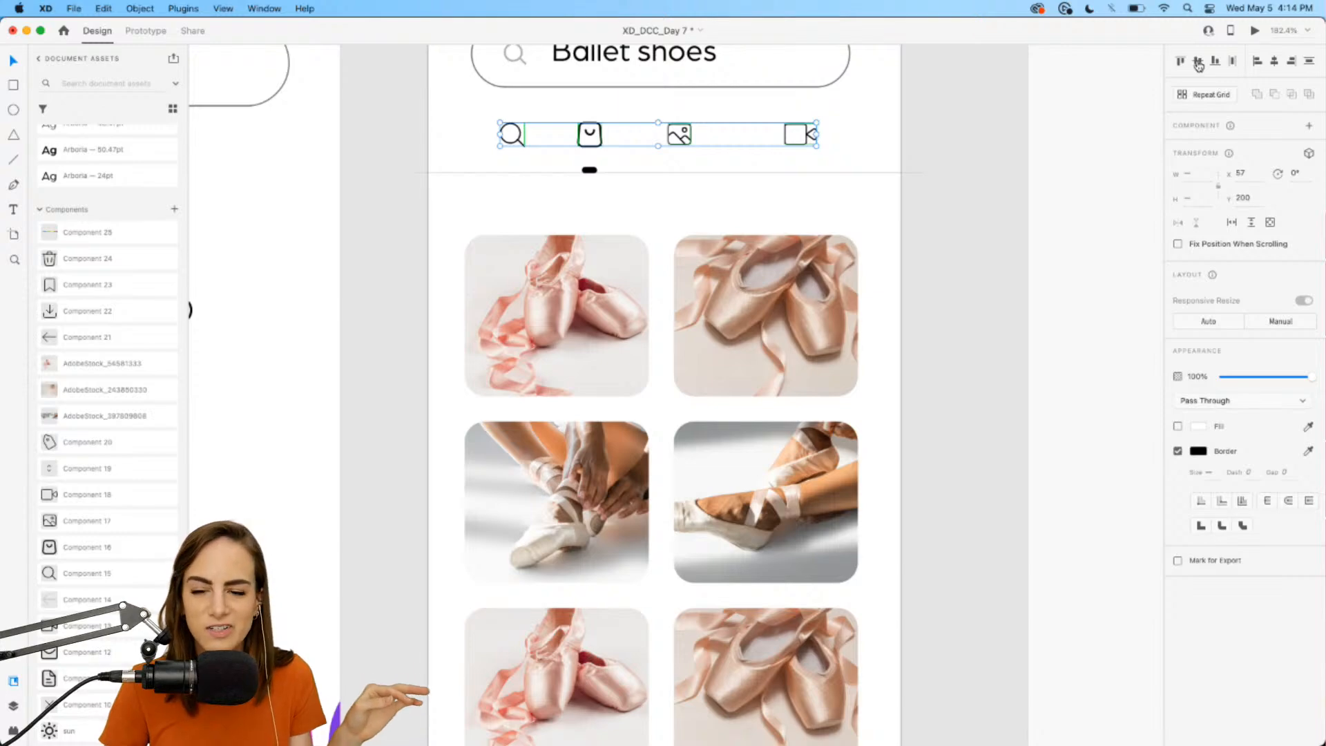
click(1233, 64)
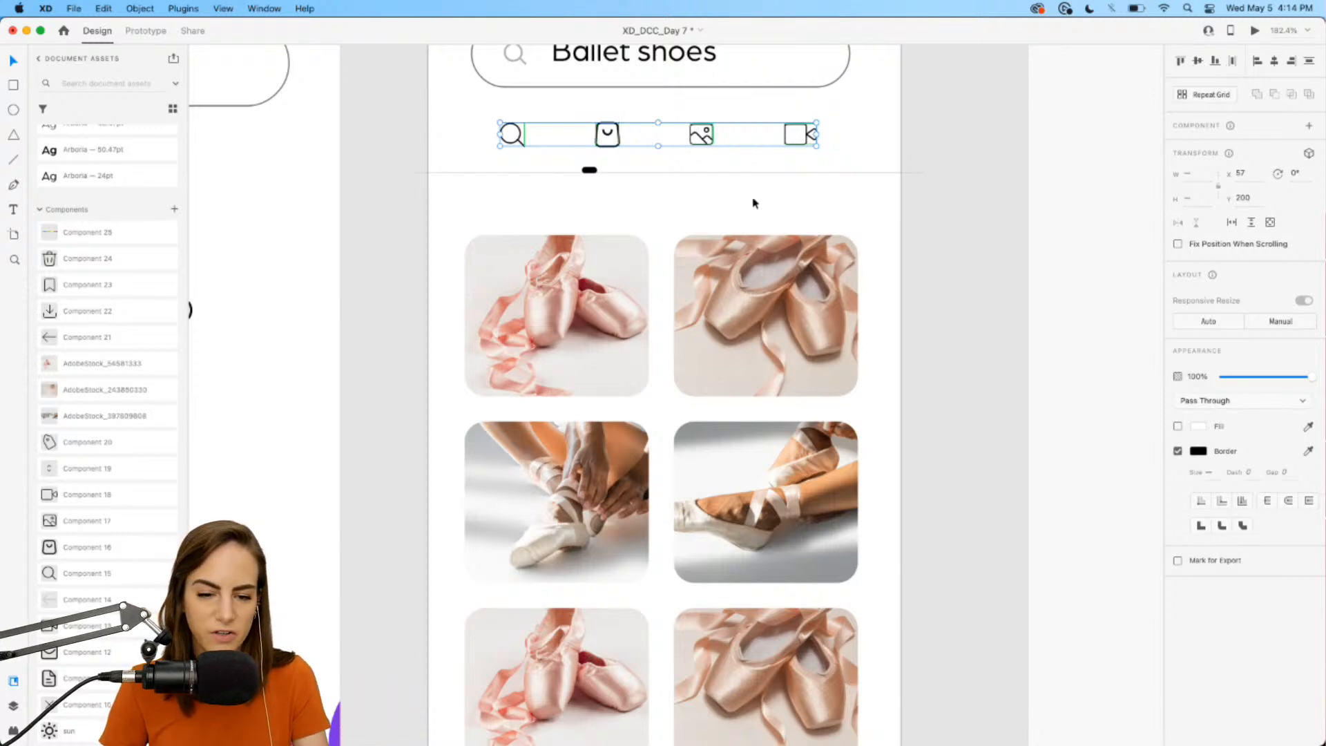
click(686, 205)
drag(589, 169, 601, 173)
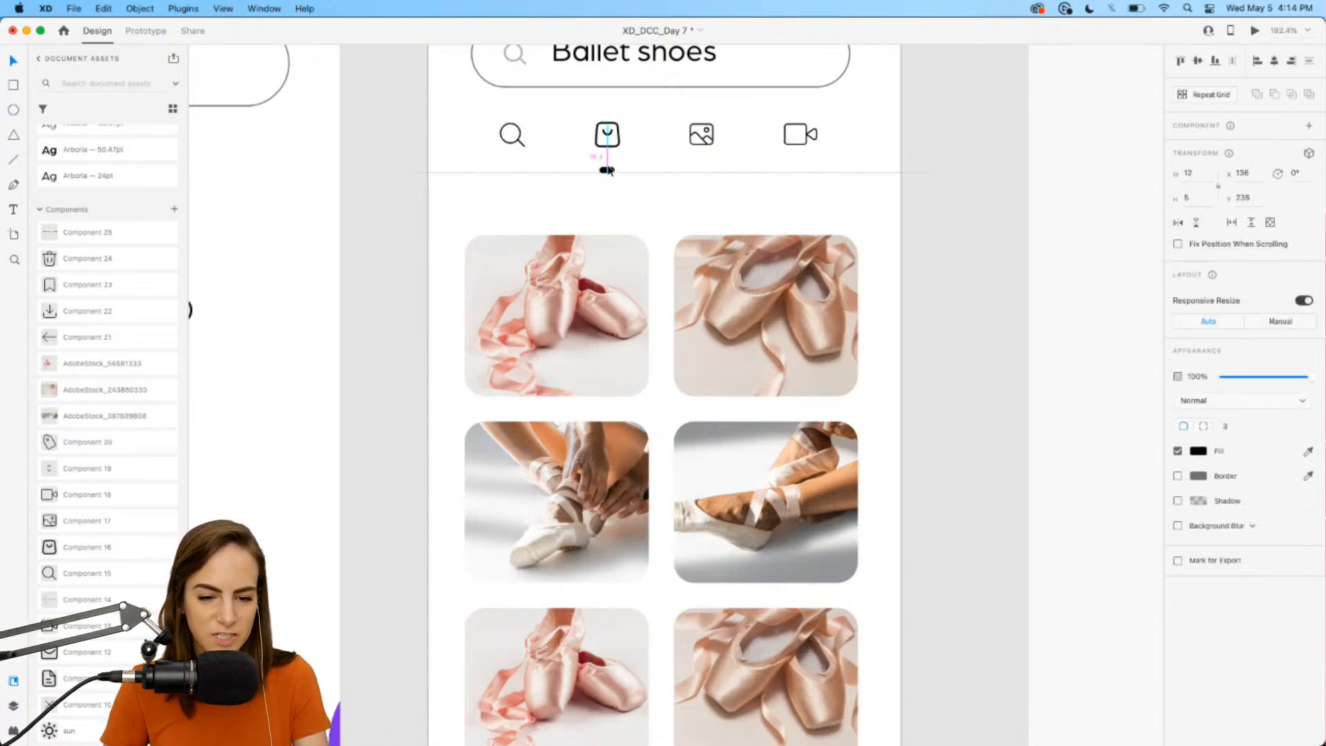
- Move the ballet photo grid down to leave room for a heading row beneath the category divider
click(655, 187)
scroll(654, 186, down, 3)
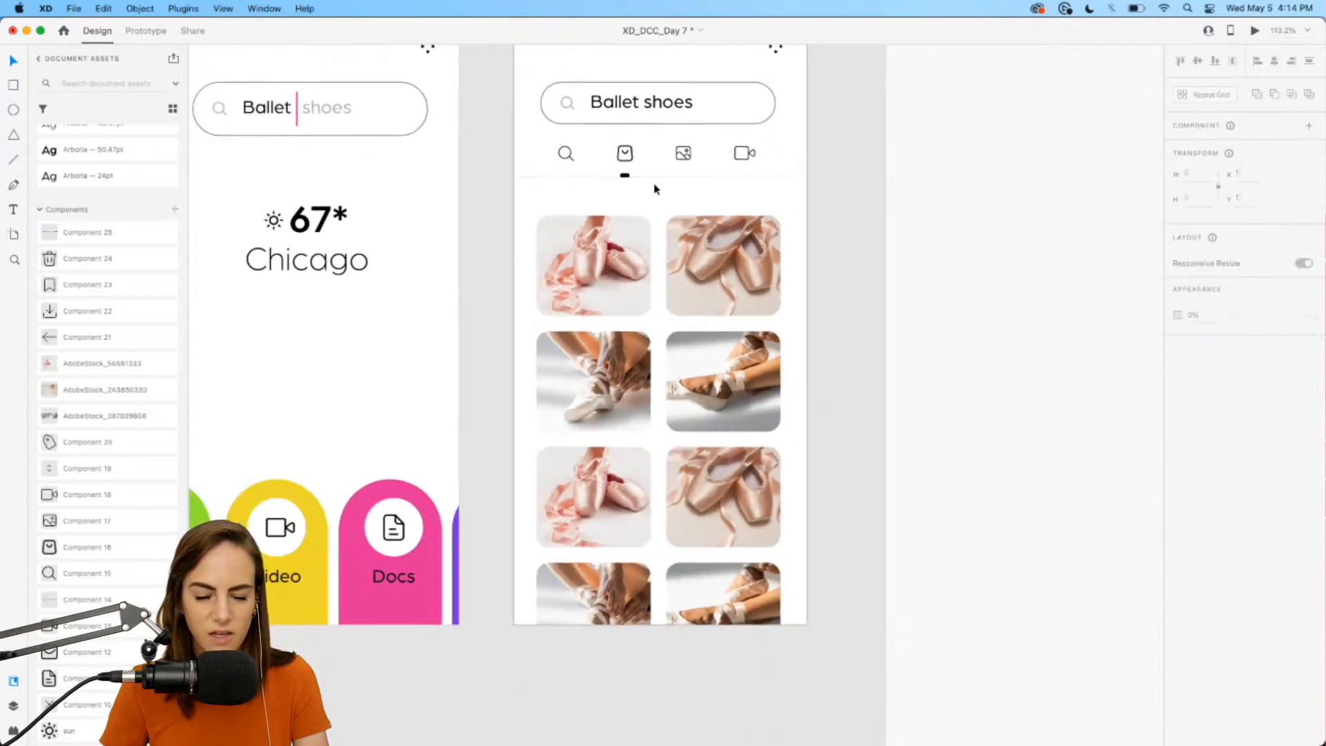
scroll(654, 187, up, 3)
click(572, 249)
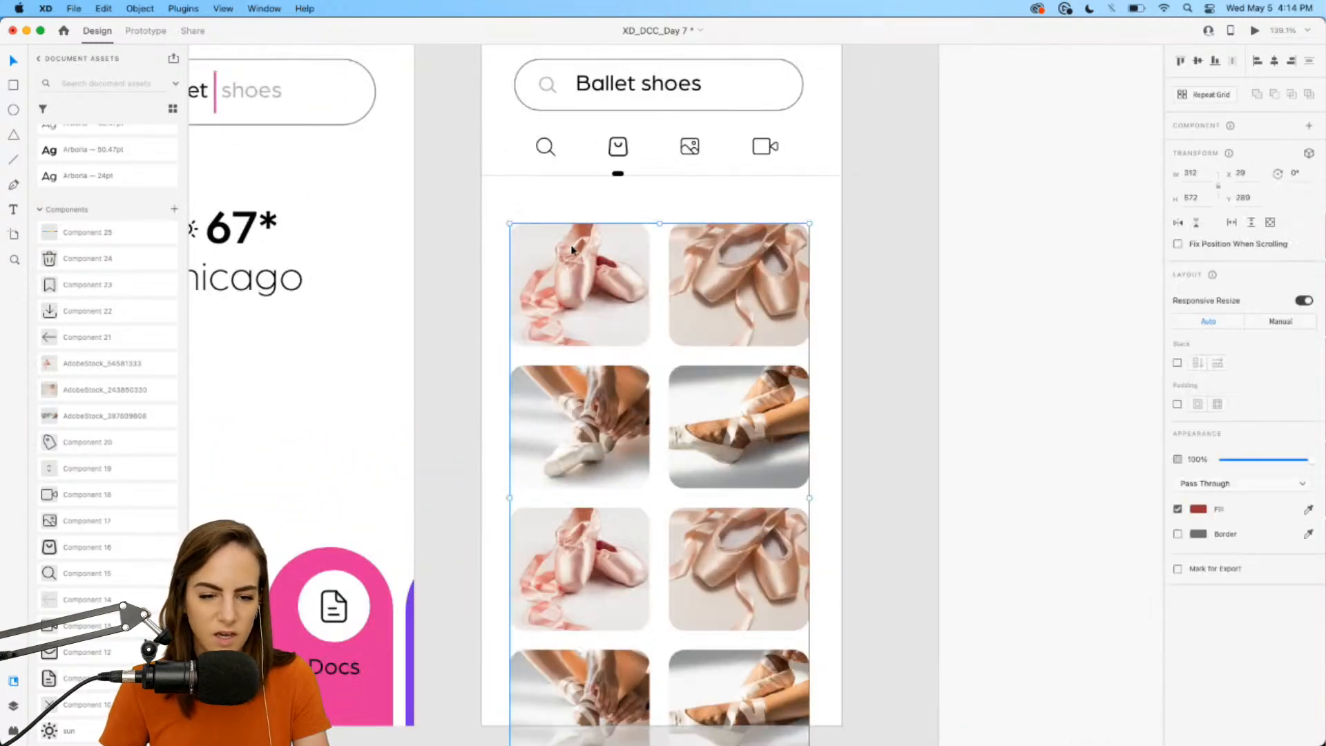
drag(571, 250, 572, 314)
click(570, 243)
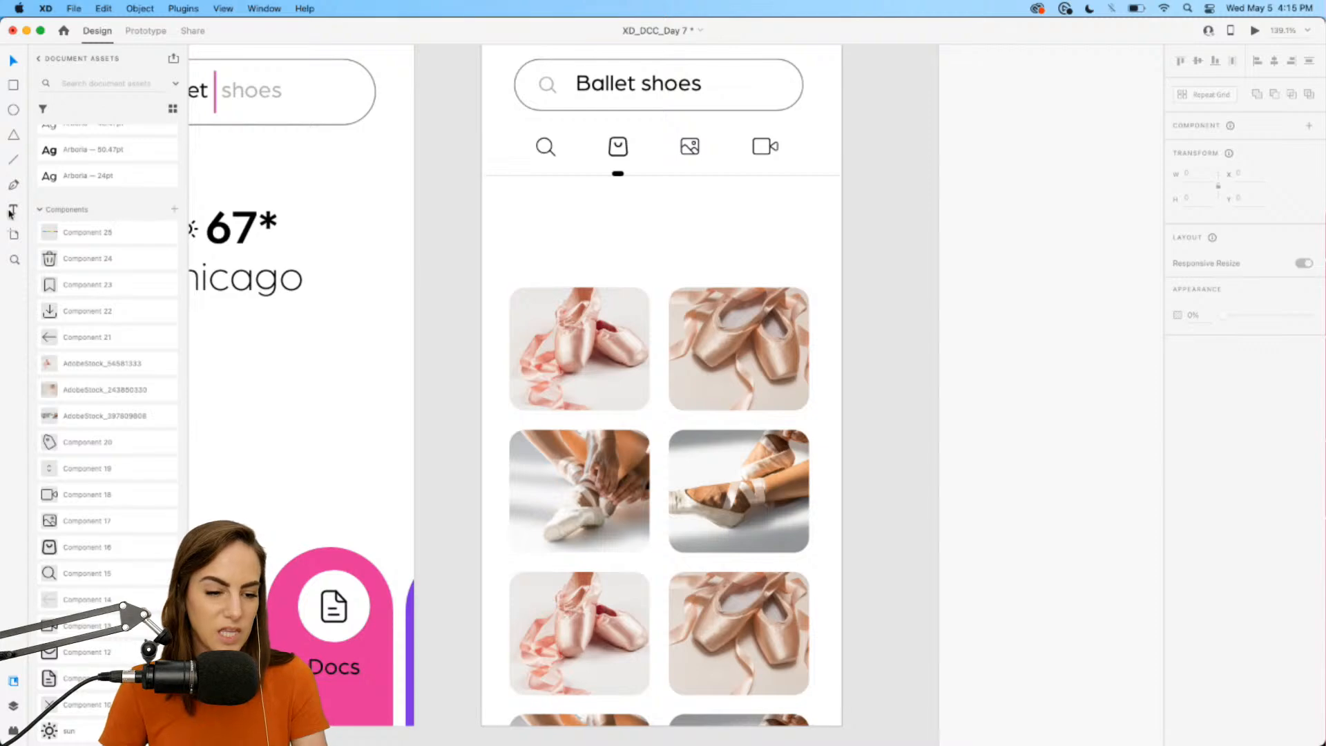
- Add the text "45k Results" between the divider and the photo grid, and set the text to auto width
drag(545, 225, 744, 295)
text(45)
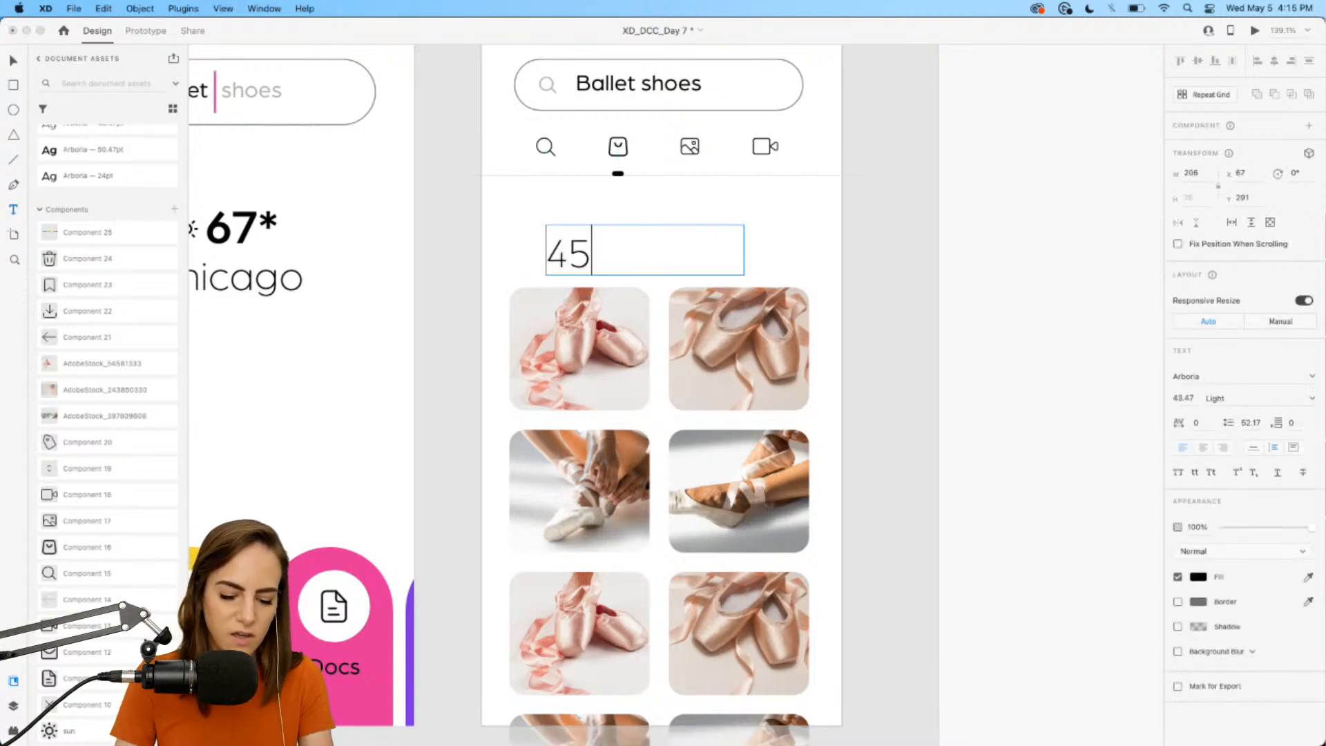
text(k Results)
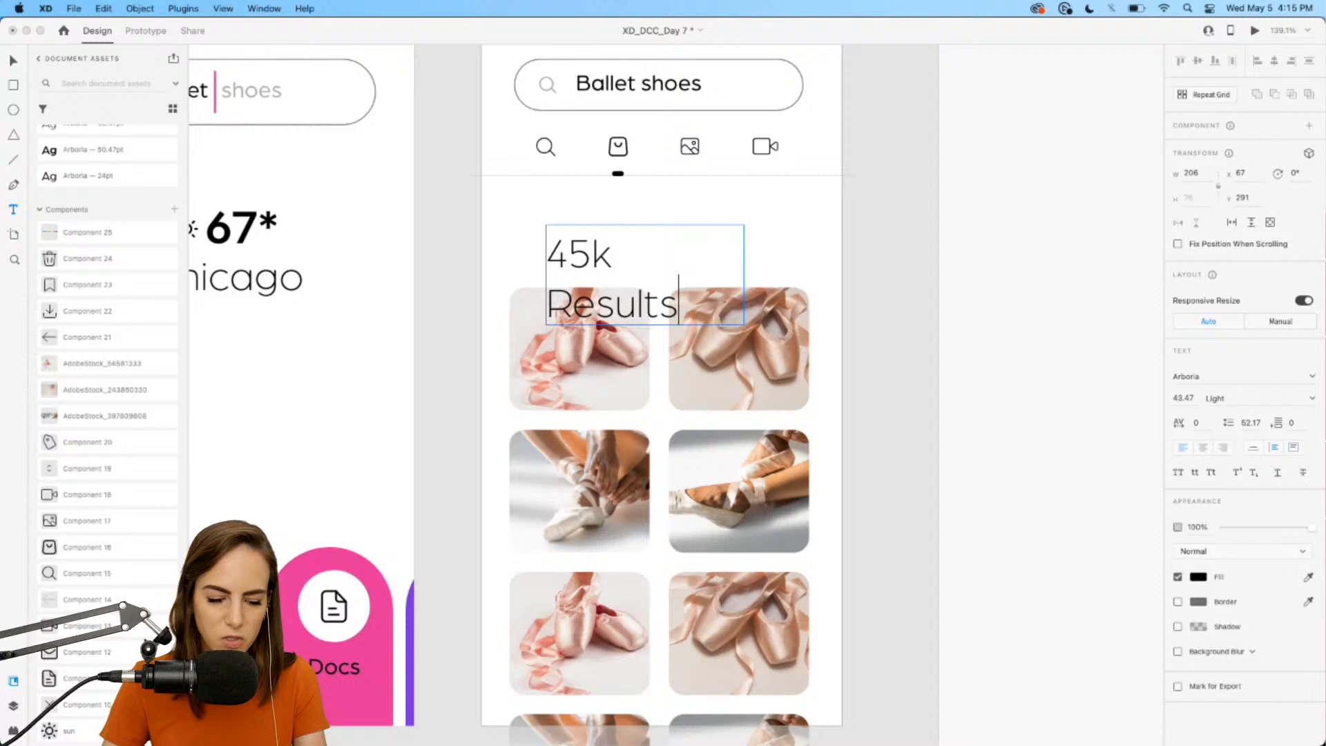
key(Escape)
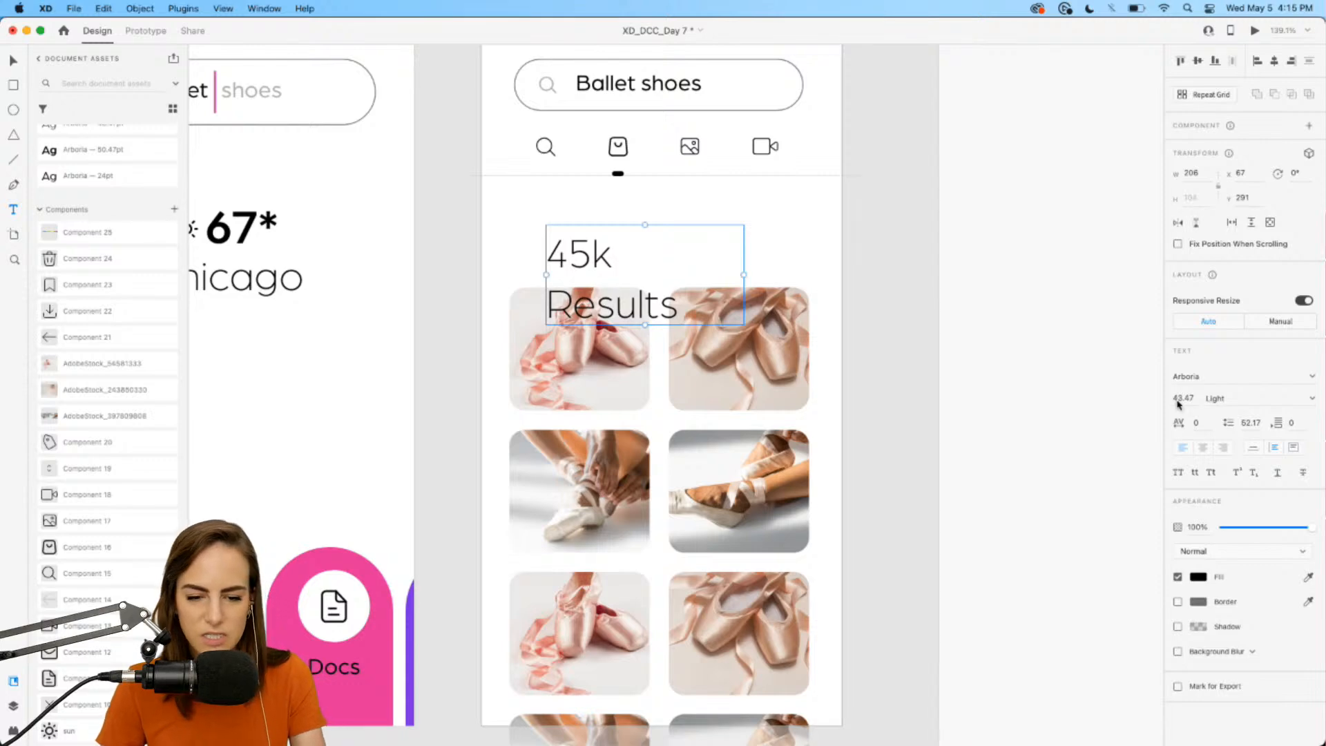
click(1292, 447)
drag(744, 326, 809, 297)
click(1253, 447)
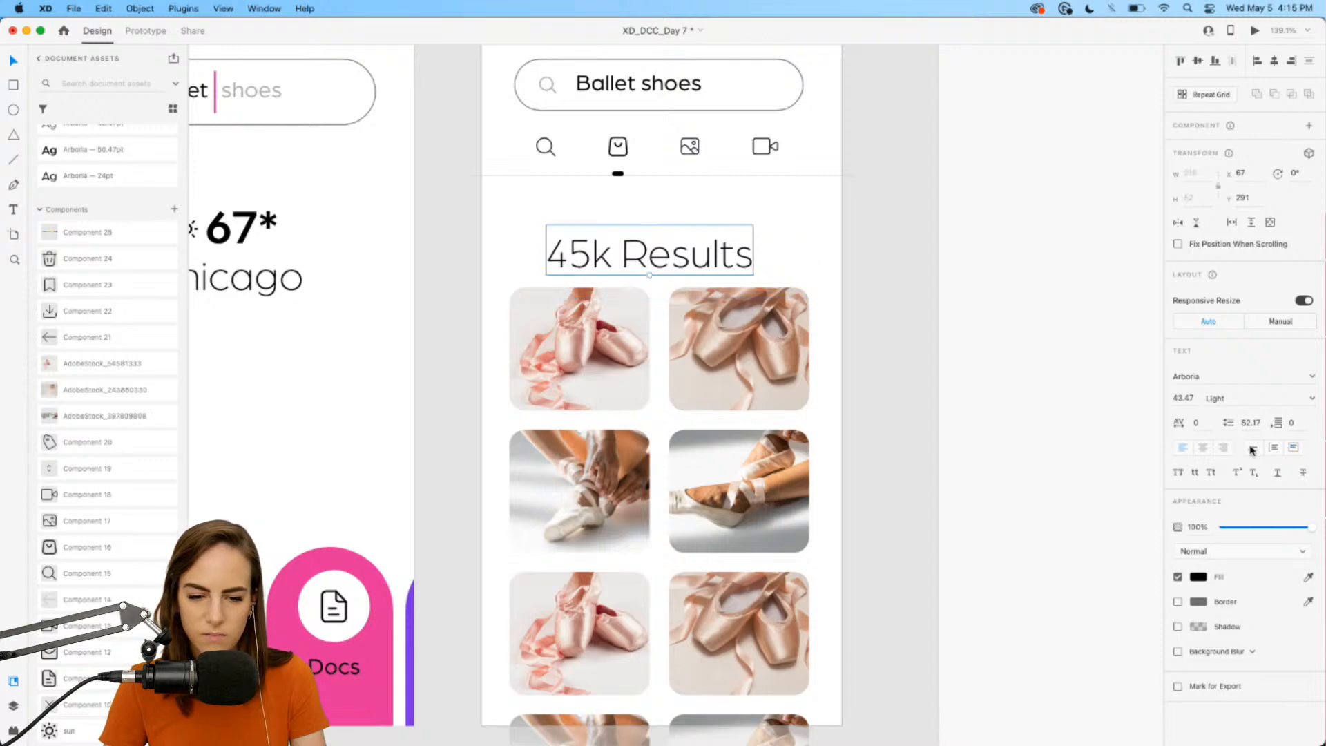
- Apply the Arboria 24pt character style to the "45k Results" text
scroll(80, 299, up, 5)
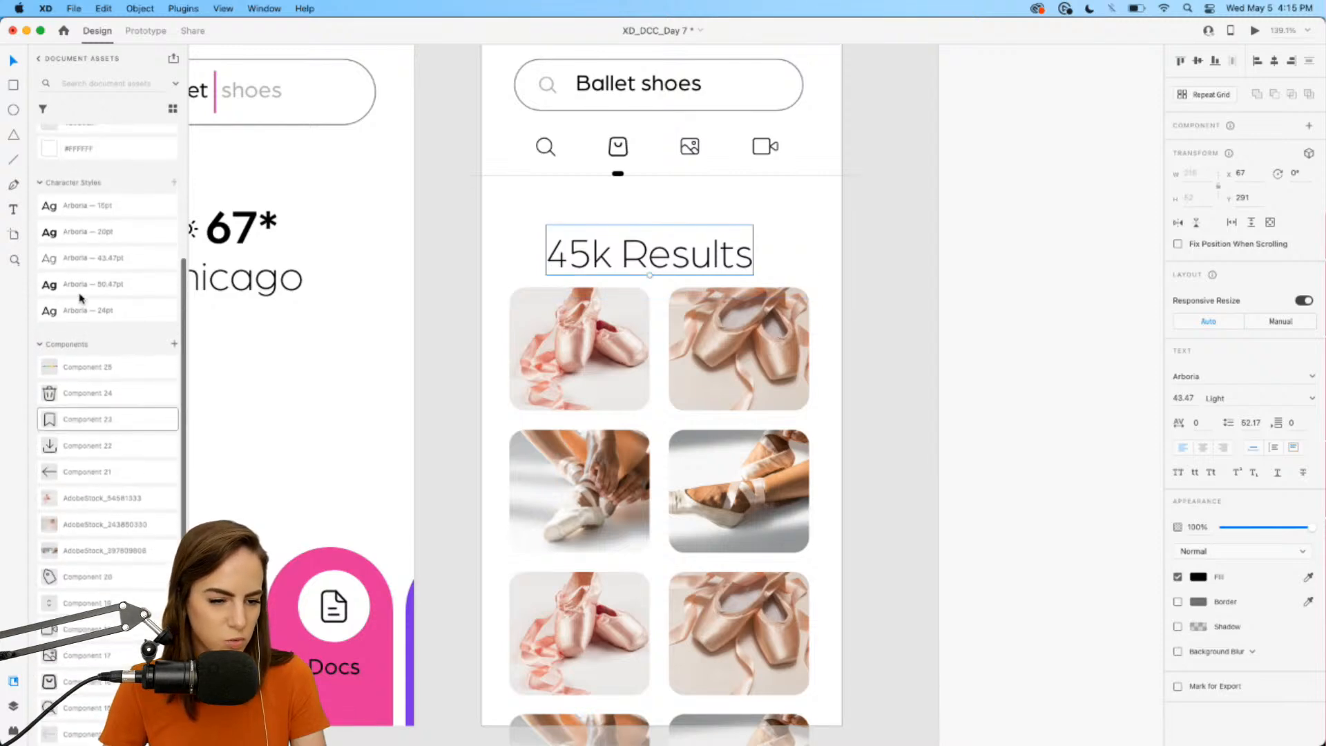
click(99, 263)
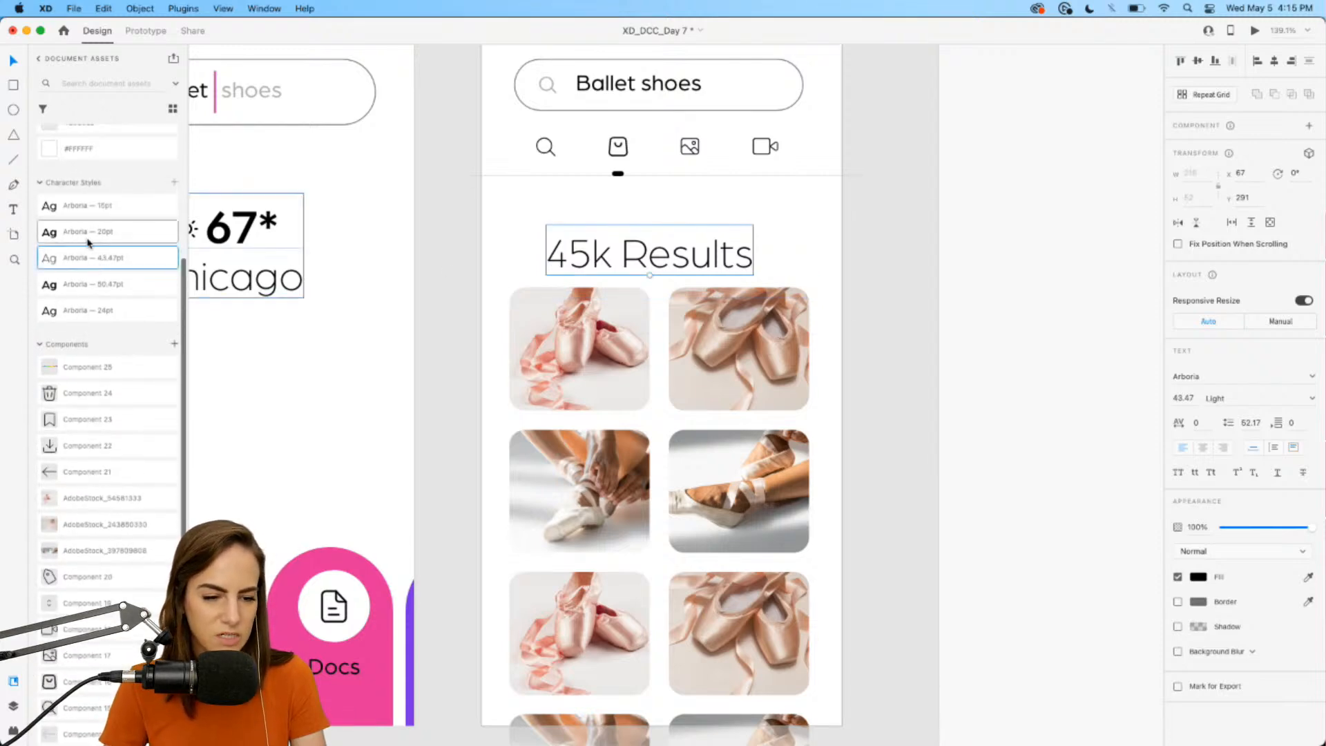
click(109, 309)
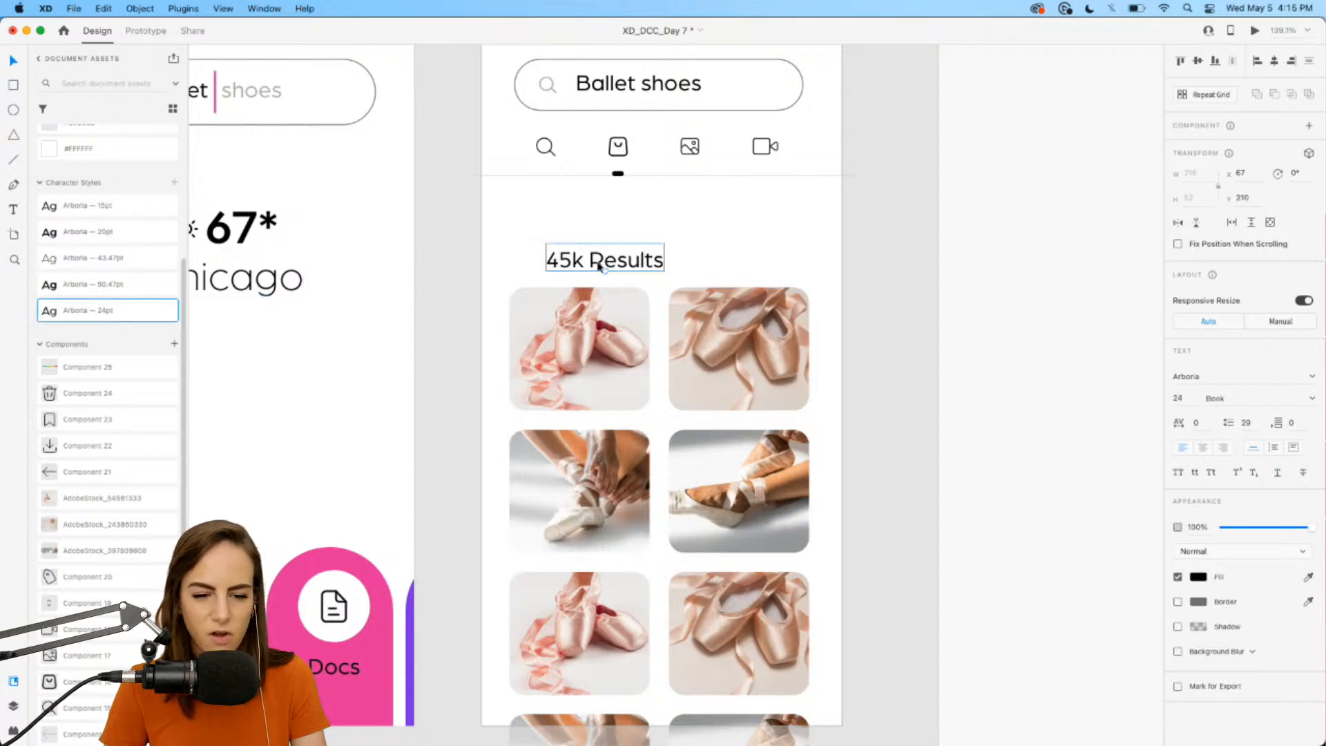
- Align "45k Results" above the first photo column, duplicate it above the second column, and change the copy to "Popular"
drag(599, 265, 700, 229)
double_click(699, 229)
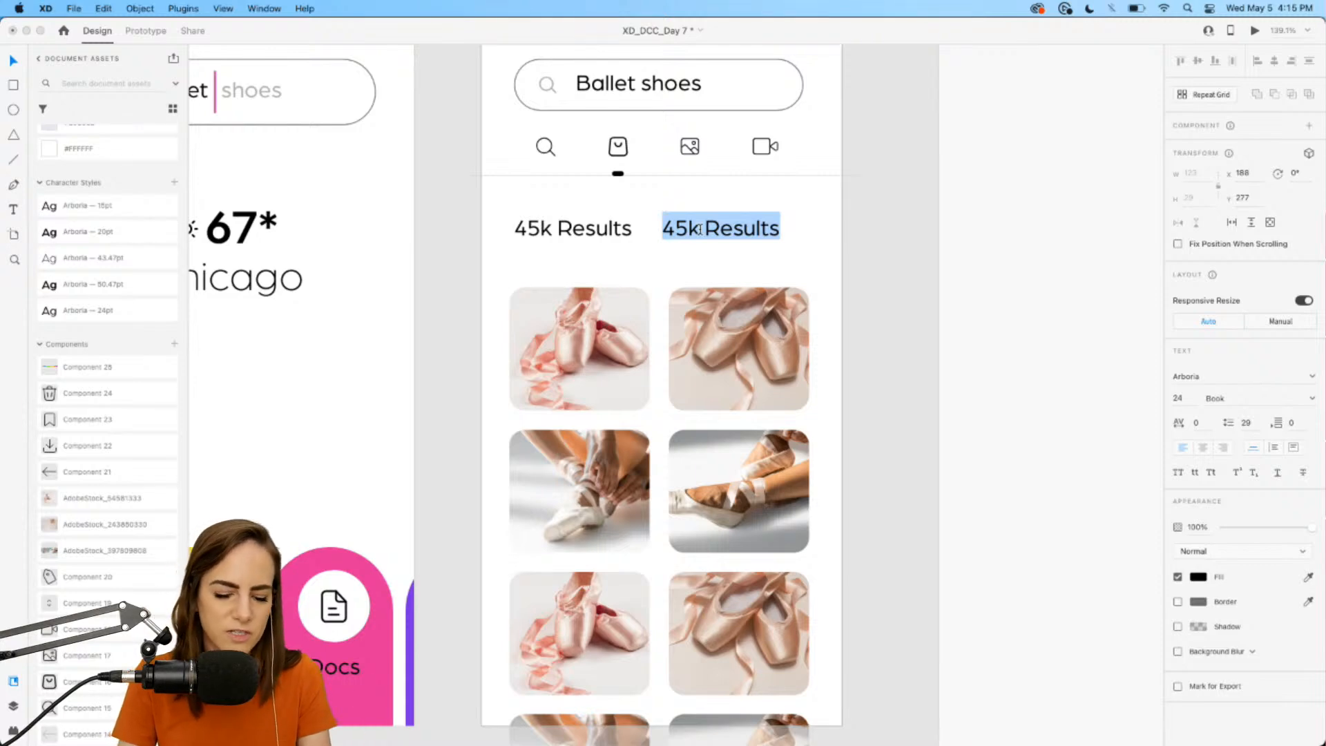
text(Popular)
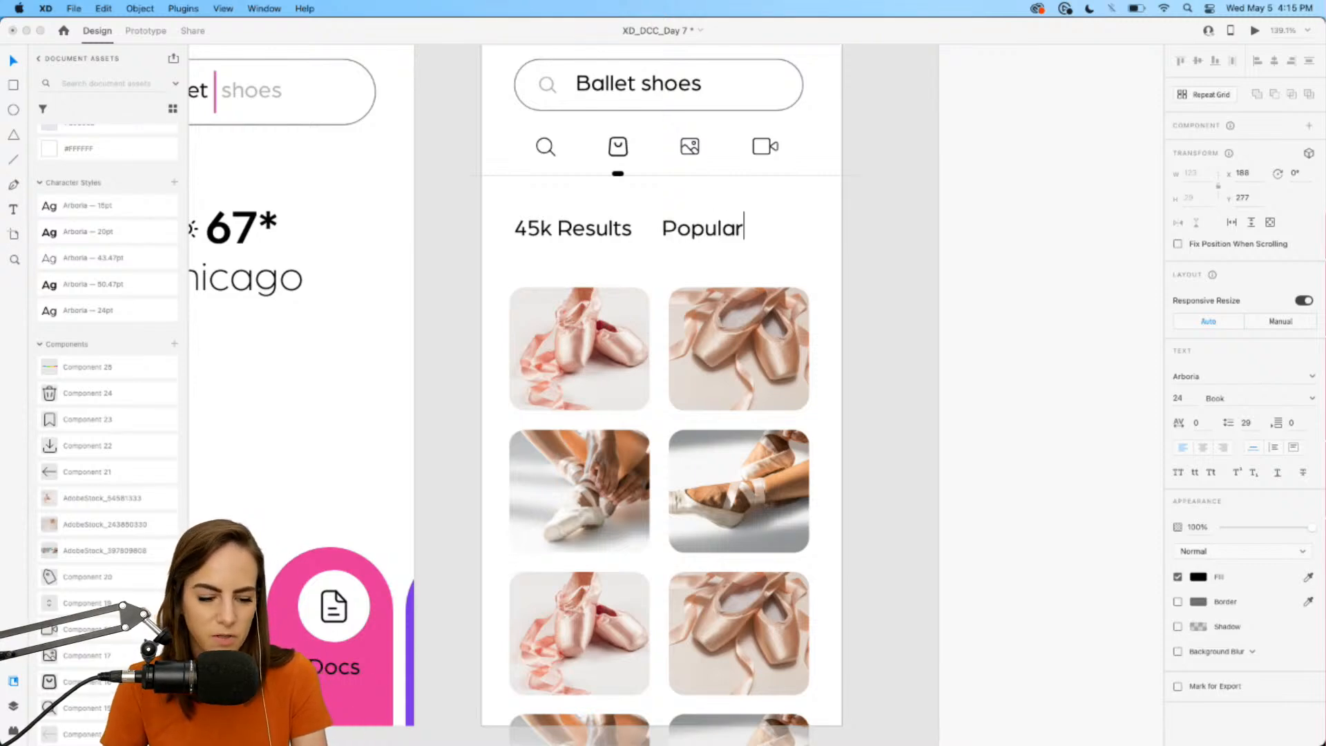
key(Escape)
drag(702, 227, 720, 230)
click(678, 267)
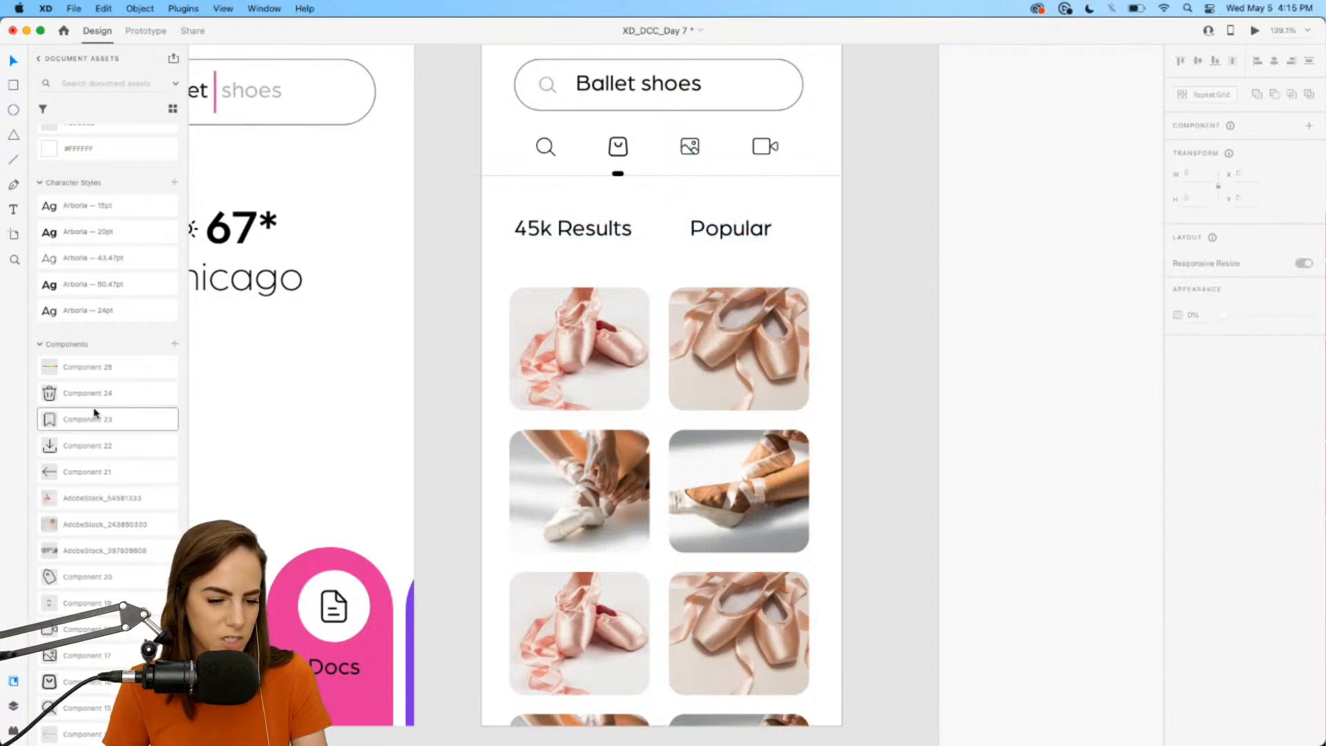
- Add the up/down arrows icon (Component 19) after "Popular" and apply the Arboria 15pt character style to that label
scroll(89, 411, down, 5)
drag(71, 378, 717, 238)
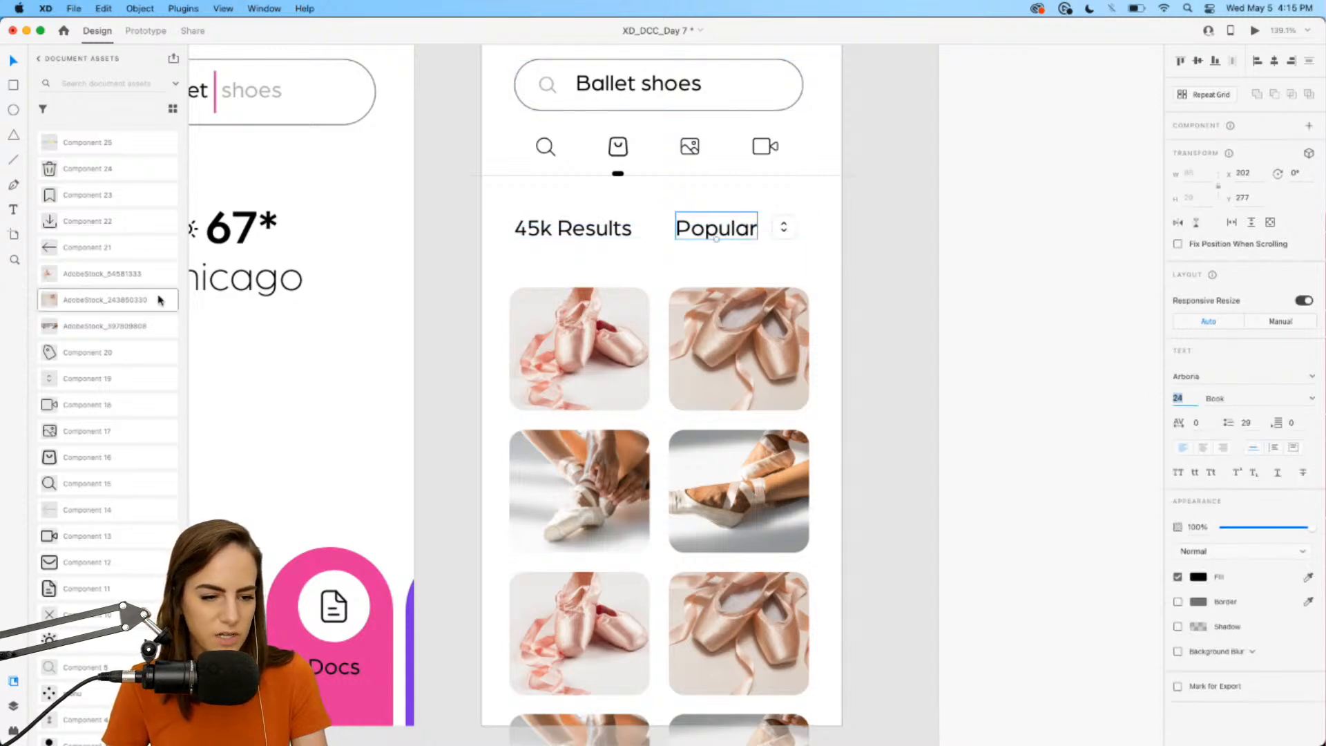
scroll(157, 298, up, 5)
click(114, 214)
click(112, 186)
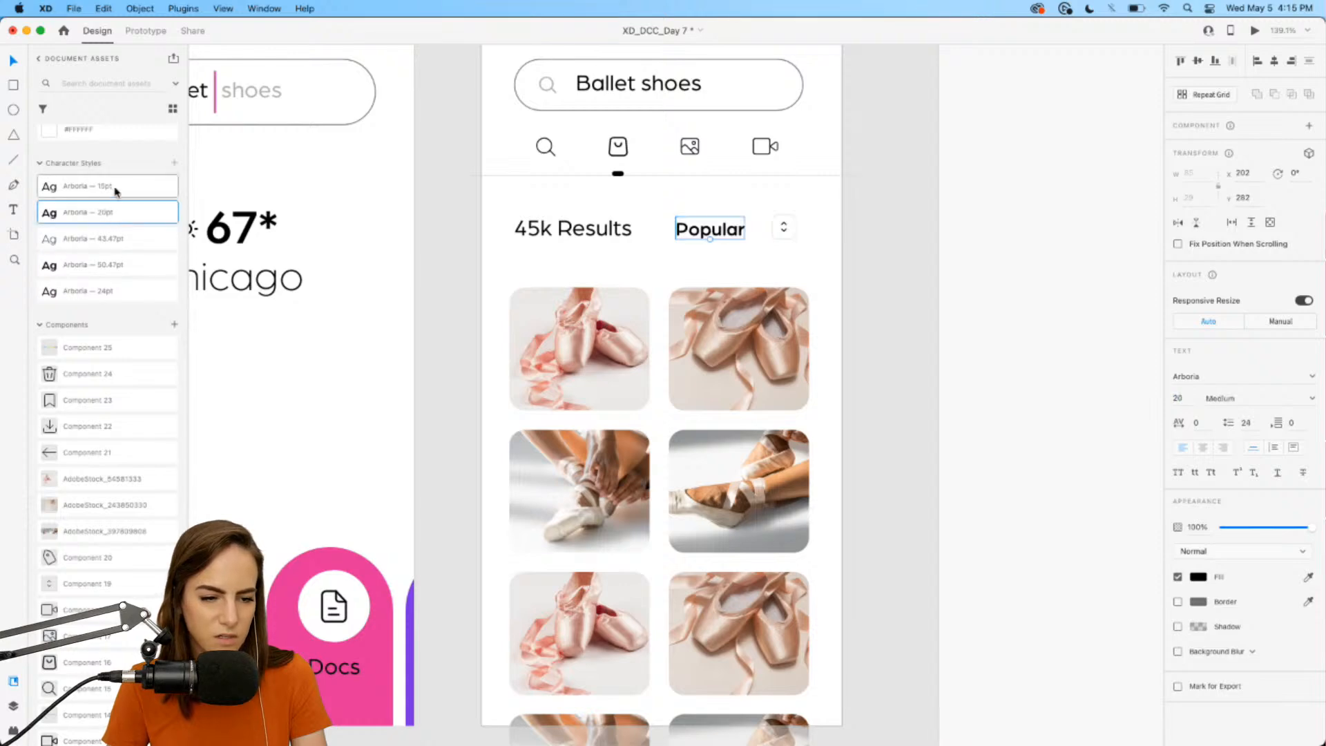
- Move the "Popular" label close to the arrows icon and raise the photo grid slightly toward the heading row
drag(706, 221, 740, 218)
click(692, 268)
drag(582, 342, 580, 321)
click(453, 329)
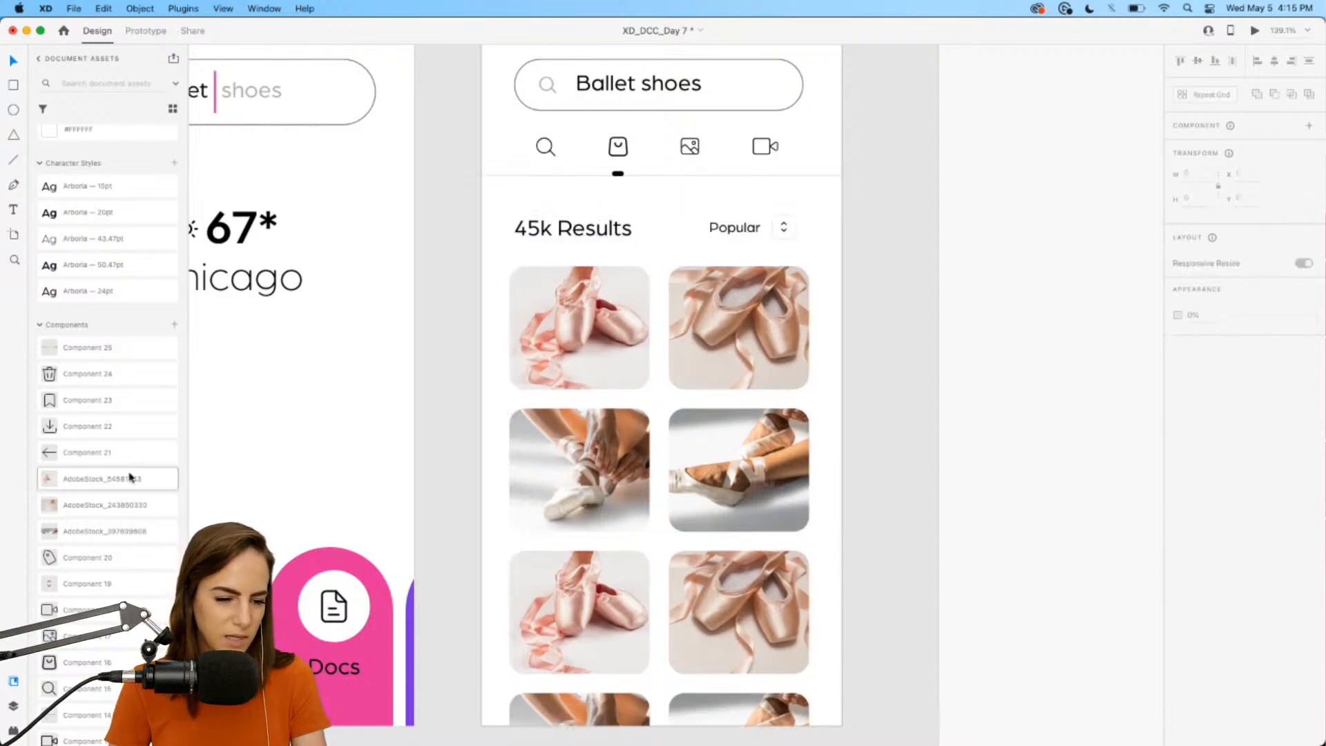
- Place the tag icon (Component 20) over the lower-left corner of the first photo
scroll(130, 477, down, 5)
drag(67, 311, 347, 517)
scroll(652, 242, up, 5)
scroll(347, 518, down, 3)
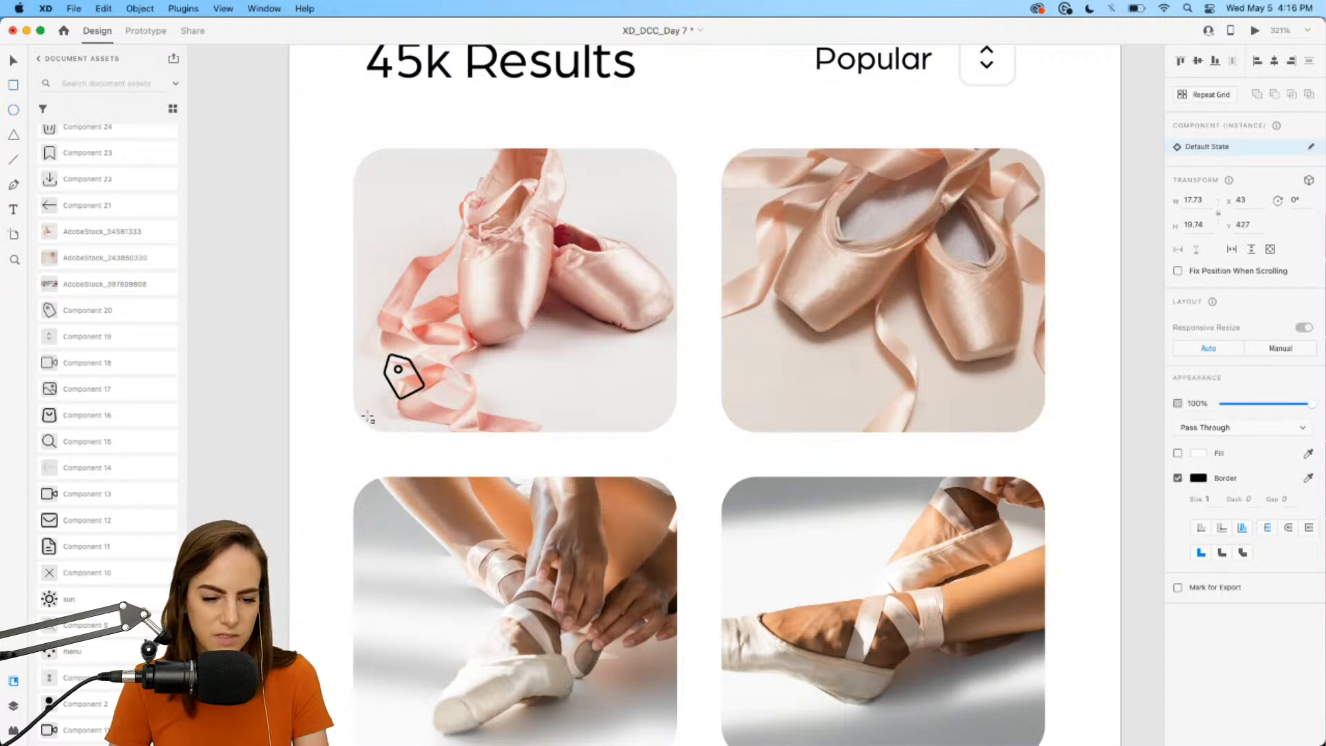
- Draw a 38 by 38 px white square behind the tag icon with corner radius 8 and no border
mouse_move(367, 415)
mouse_down()
mouse_move(450, 333)
mouse_move(418, 369)
mouse_up()
key(super+bracketleft)
click(455, 344)
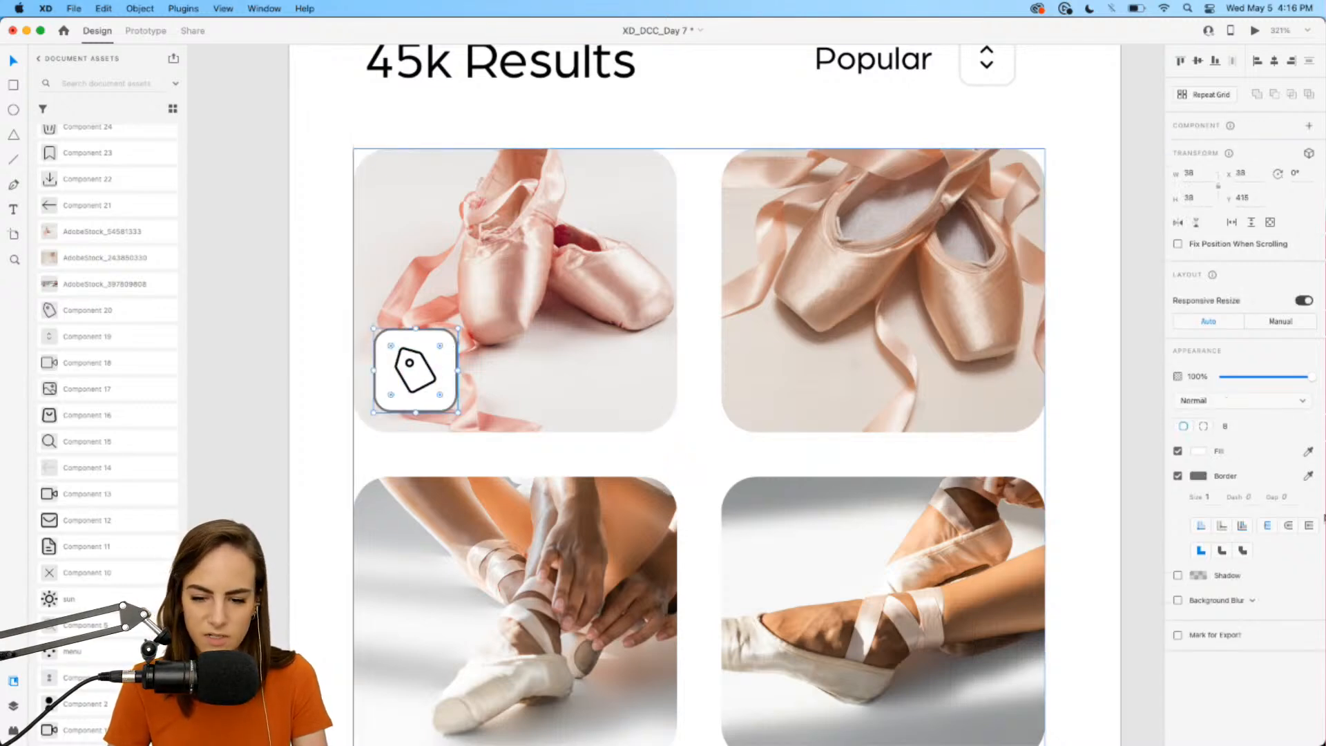
click(1176, 476)
- Group the tag icon with its square and copy the badge to the second photo of row two and first photo of row three
click(408, 361)
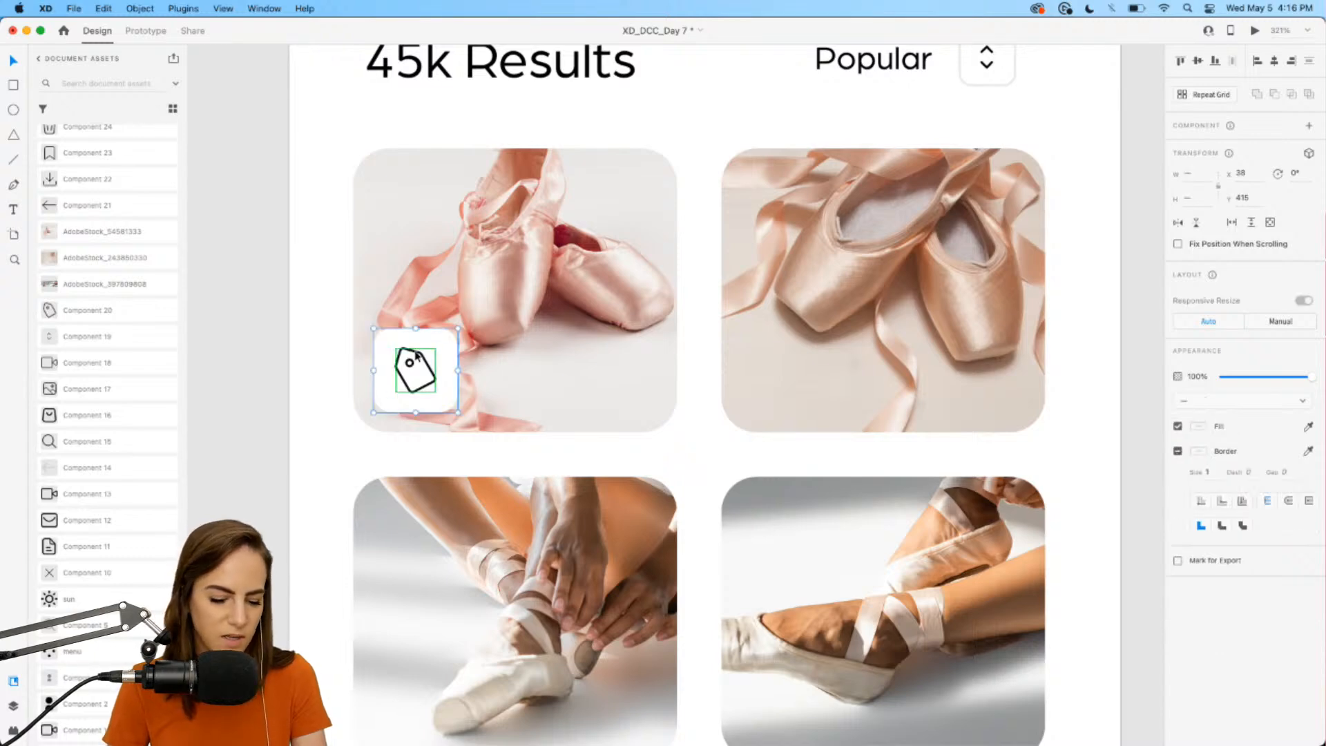
scroll(416, 356, down, 5)
scroll(417, 356, down, 2)
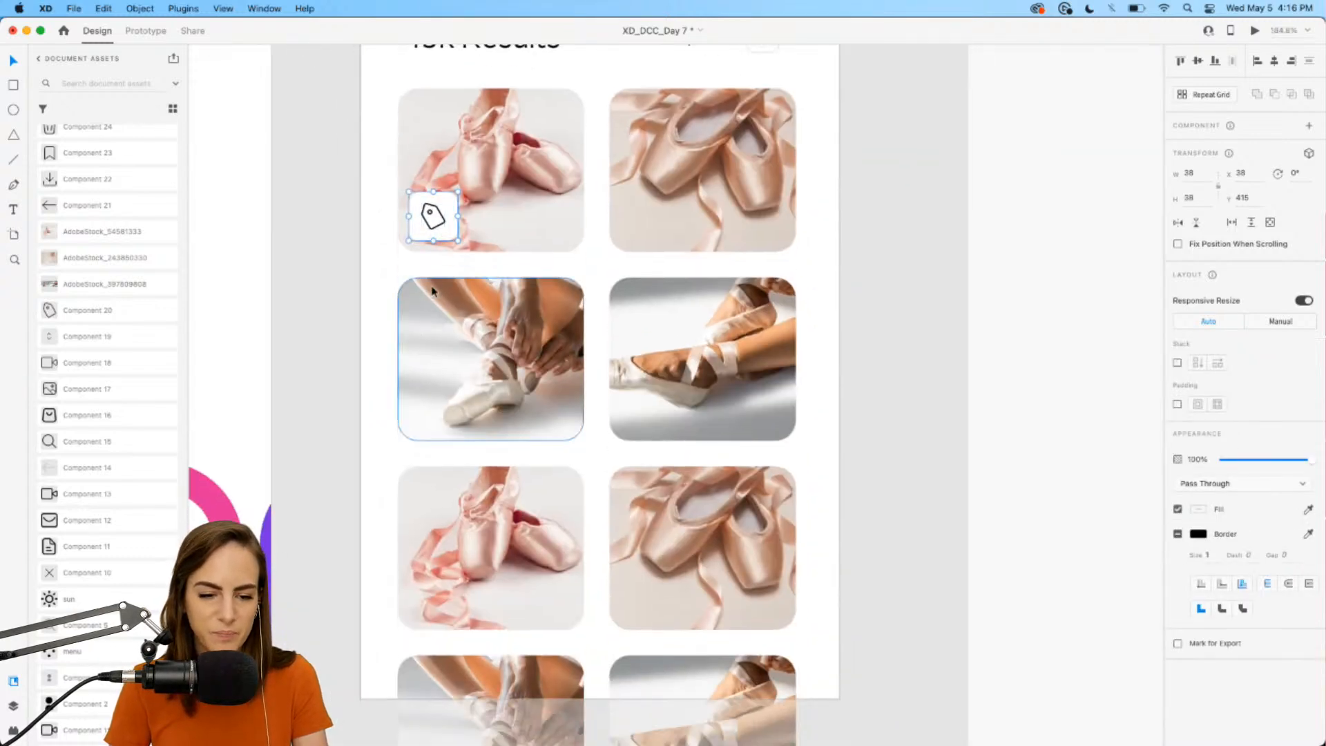
drag(431, 223, 649, 399)
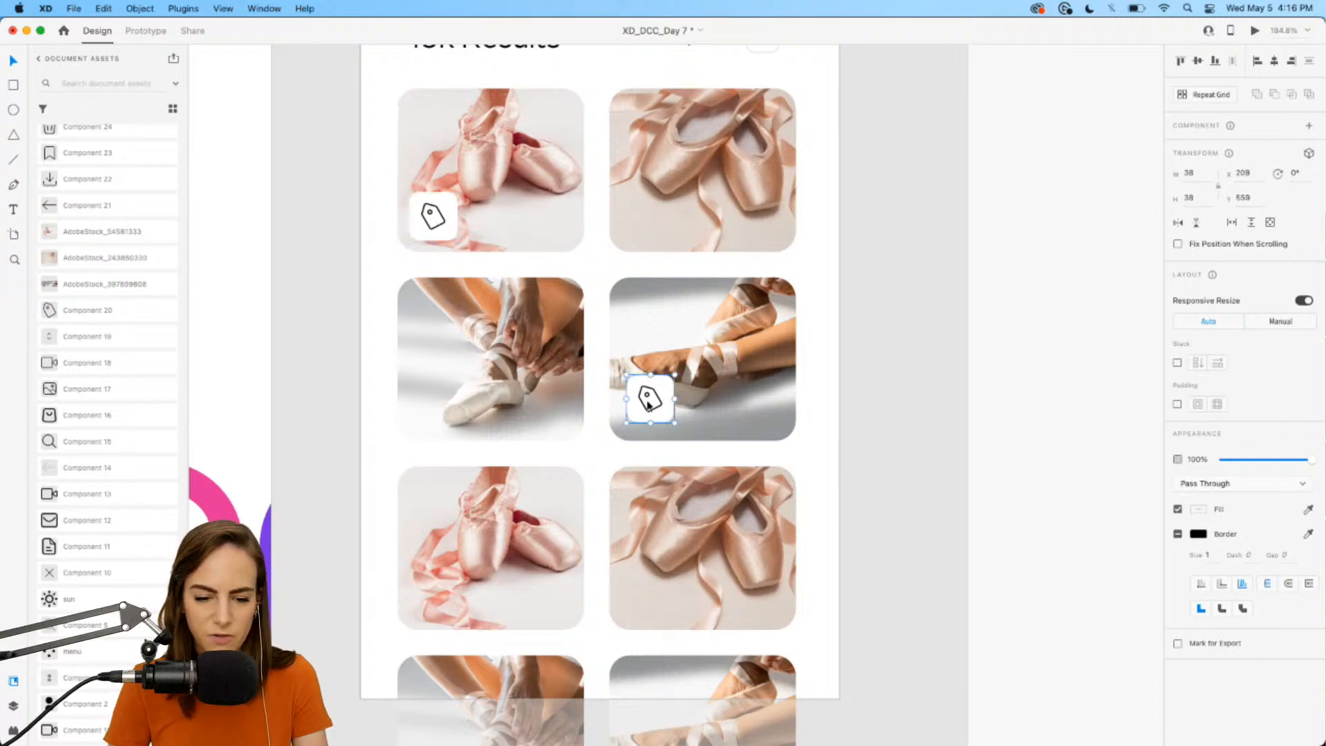
drag(431, 216, 437, 587)
click(386, 590)
- Move the search field, category row, heading row and photo grid up together so they start at Y 100
scroll(384, 591, down, 1)
scroll(383, 592, down, 5)
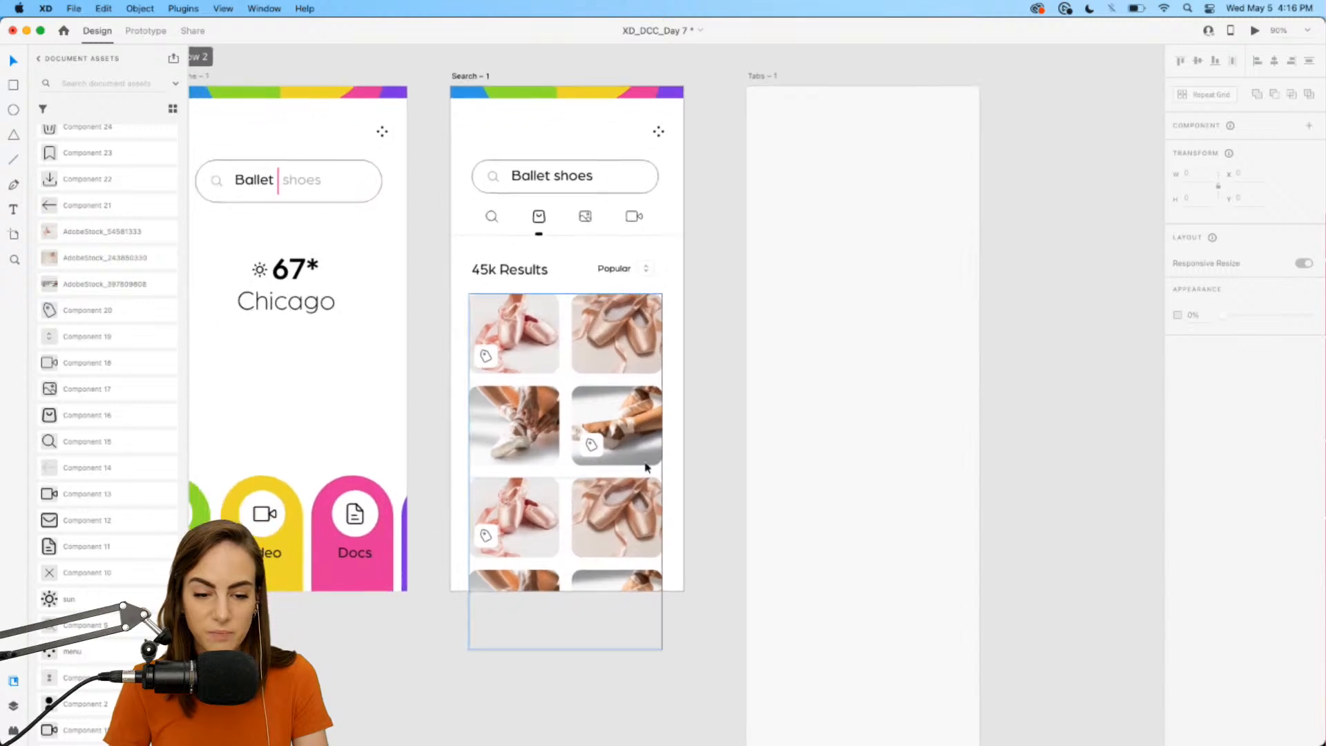
drag(711, 581, 473, 177)
drag(525, 338, 525, 330)
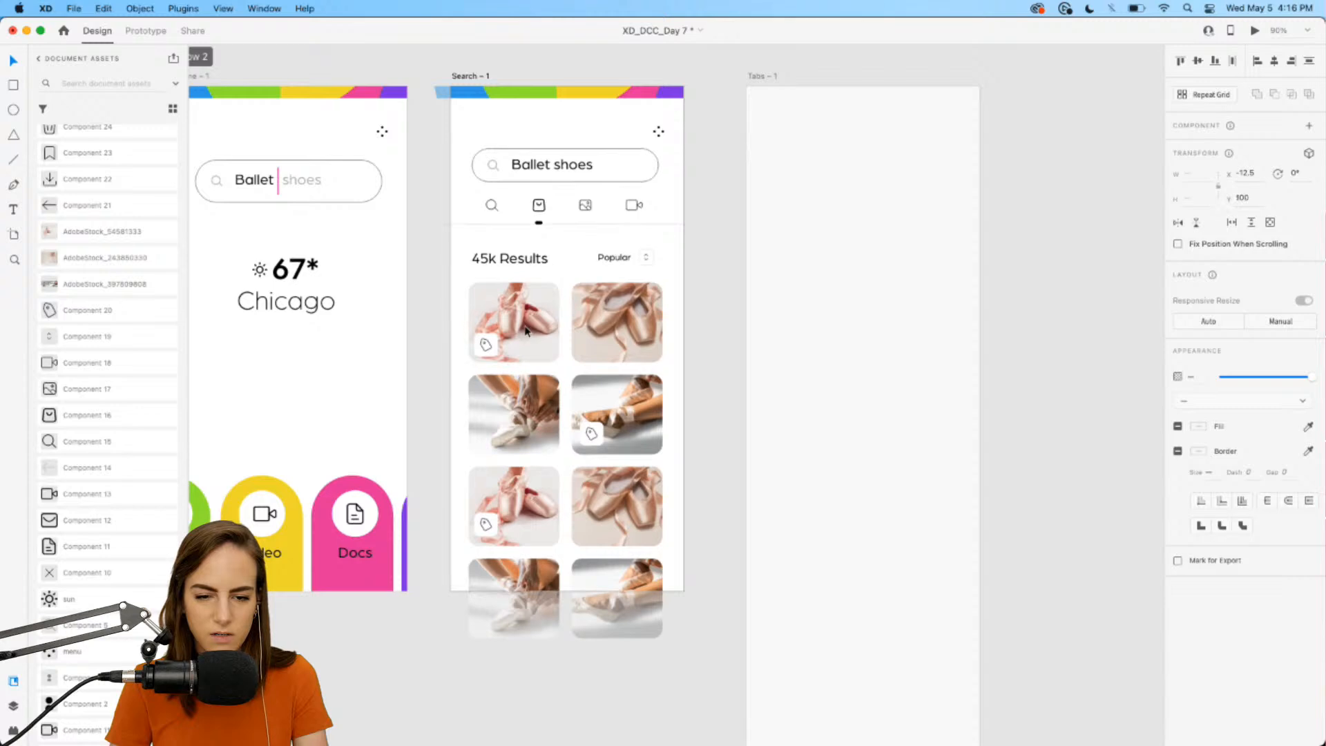
- Raise the four-dot menu icon to Y 67 on both the Search – 1 and Home – 1 artboards
click(658, 132)
shift+click(381, 133)
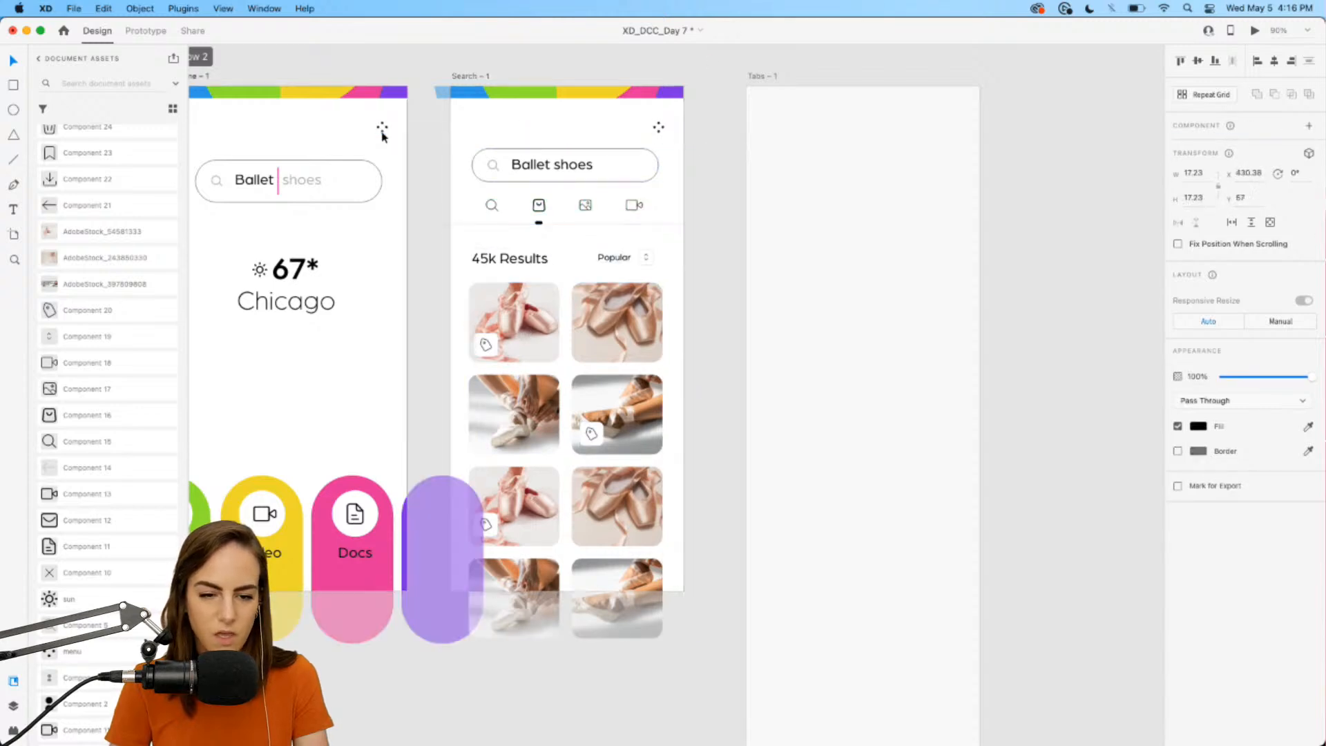
click(870, 147)
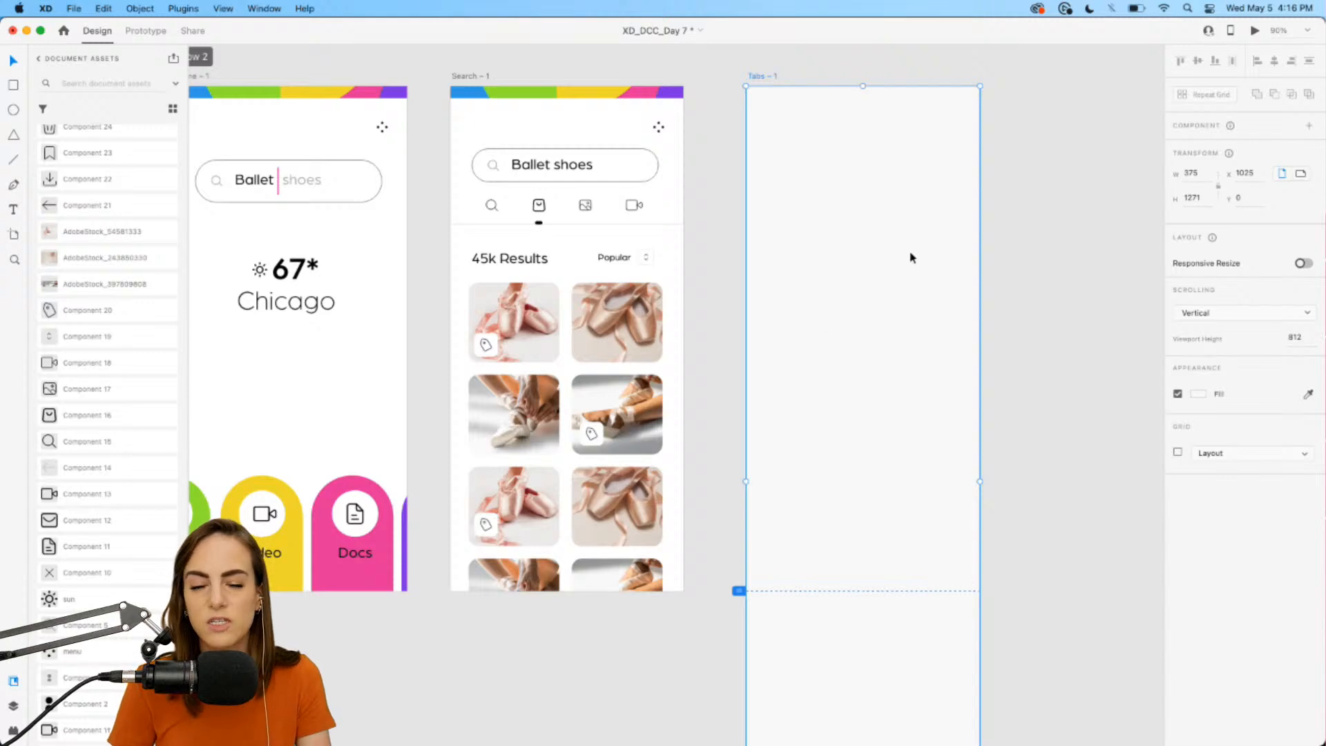
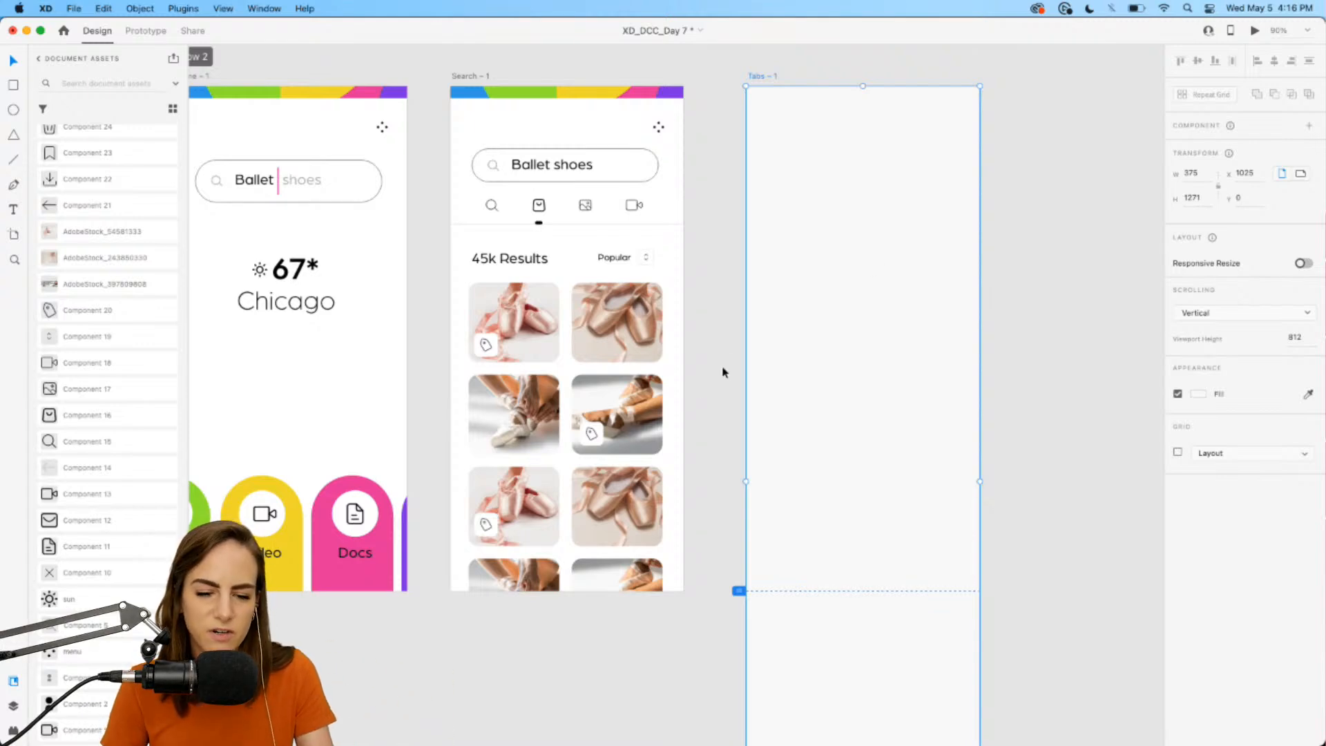
- Draw a borderless white 375 by 812 px rectangle covering the Search – 1 artboard and send it to the back
click(725, 387)
scroll(734, 414, left, 3)
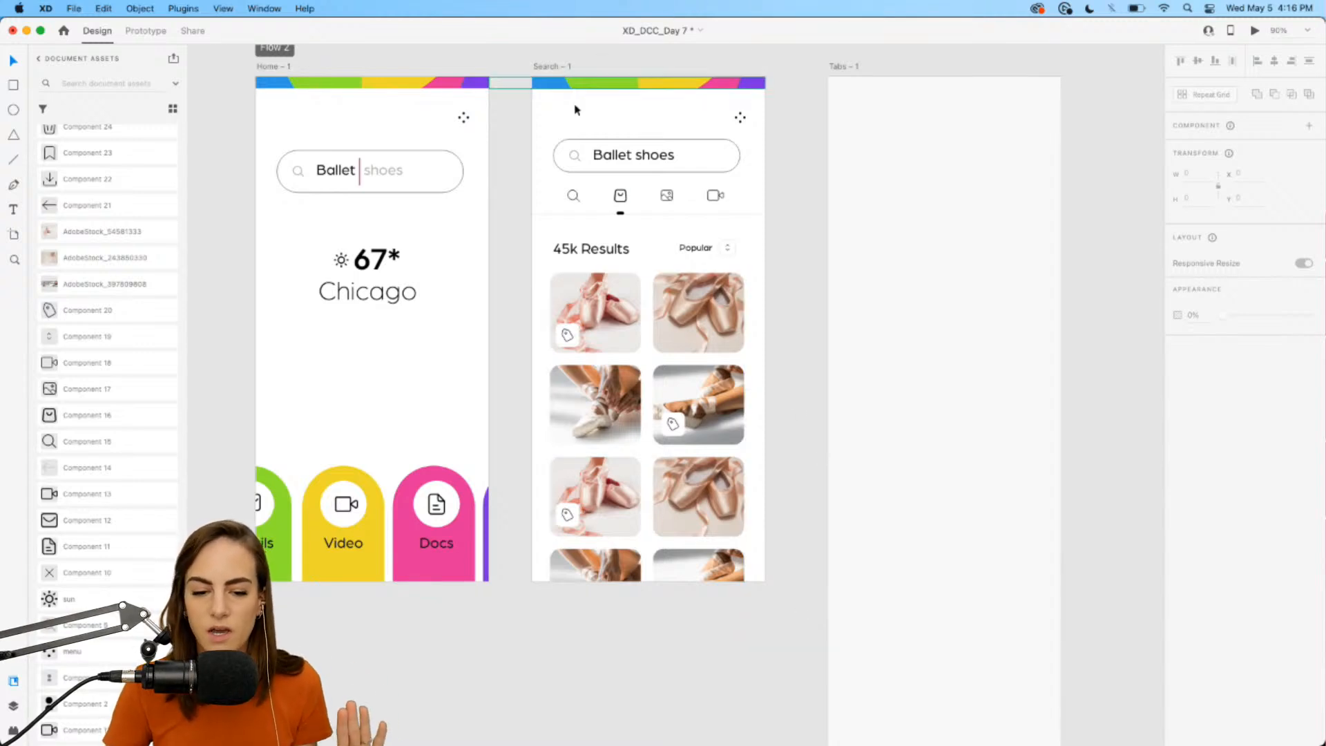
click(604, 337)
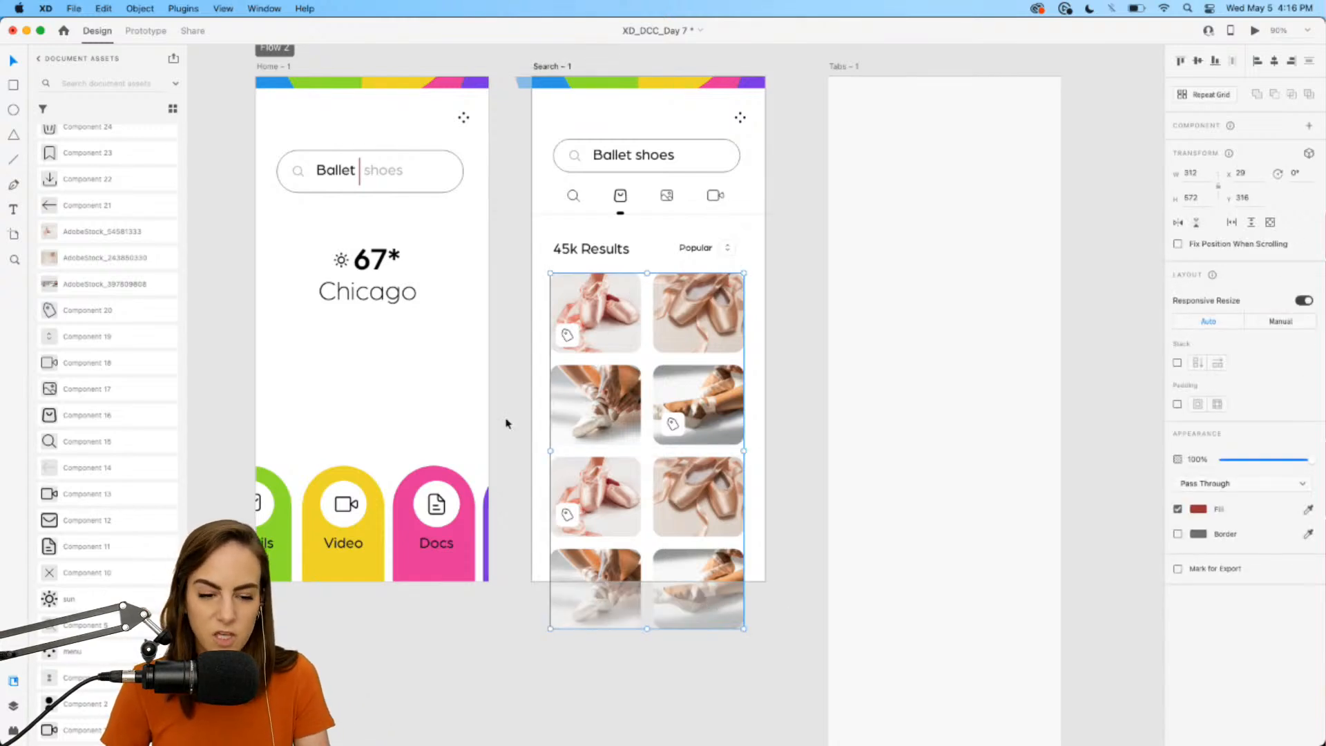
click(14, 86)
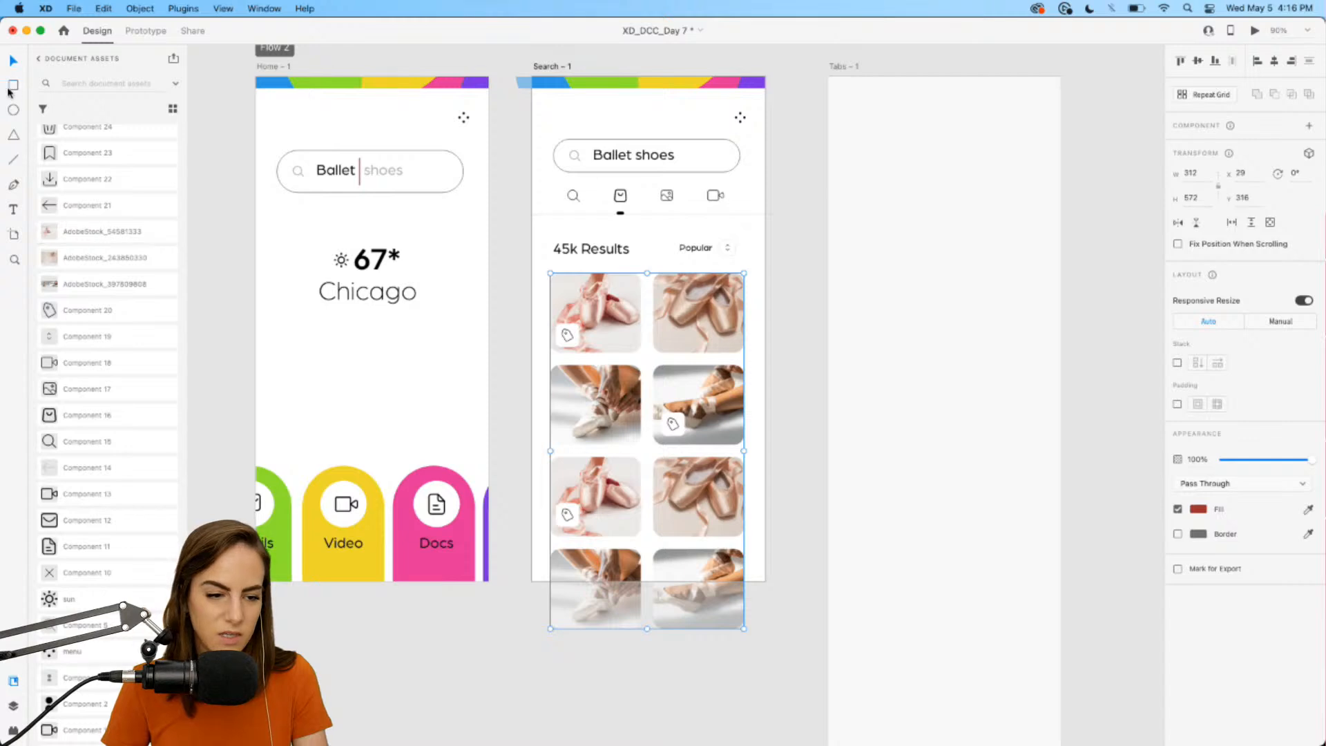
drag(532, 80, 765, 581)
right_click(646, 401)
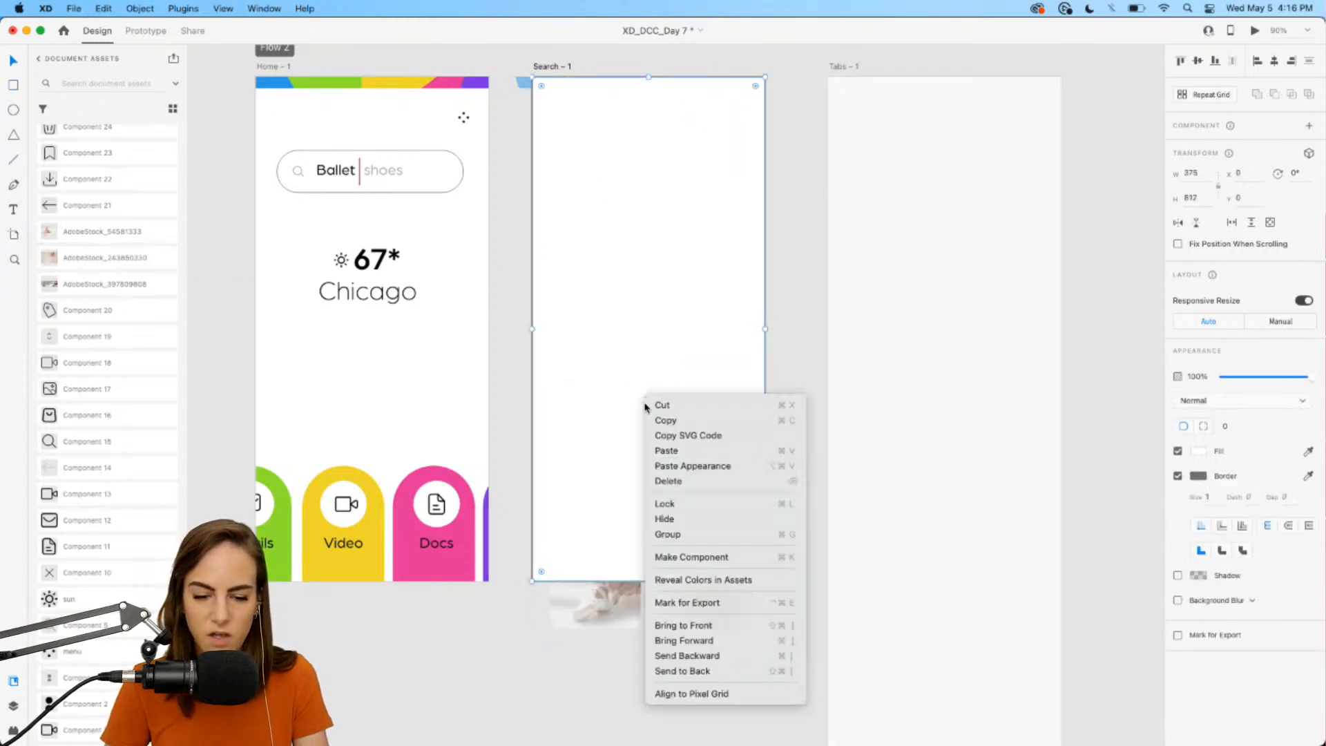
click(713, 672)
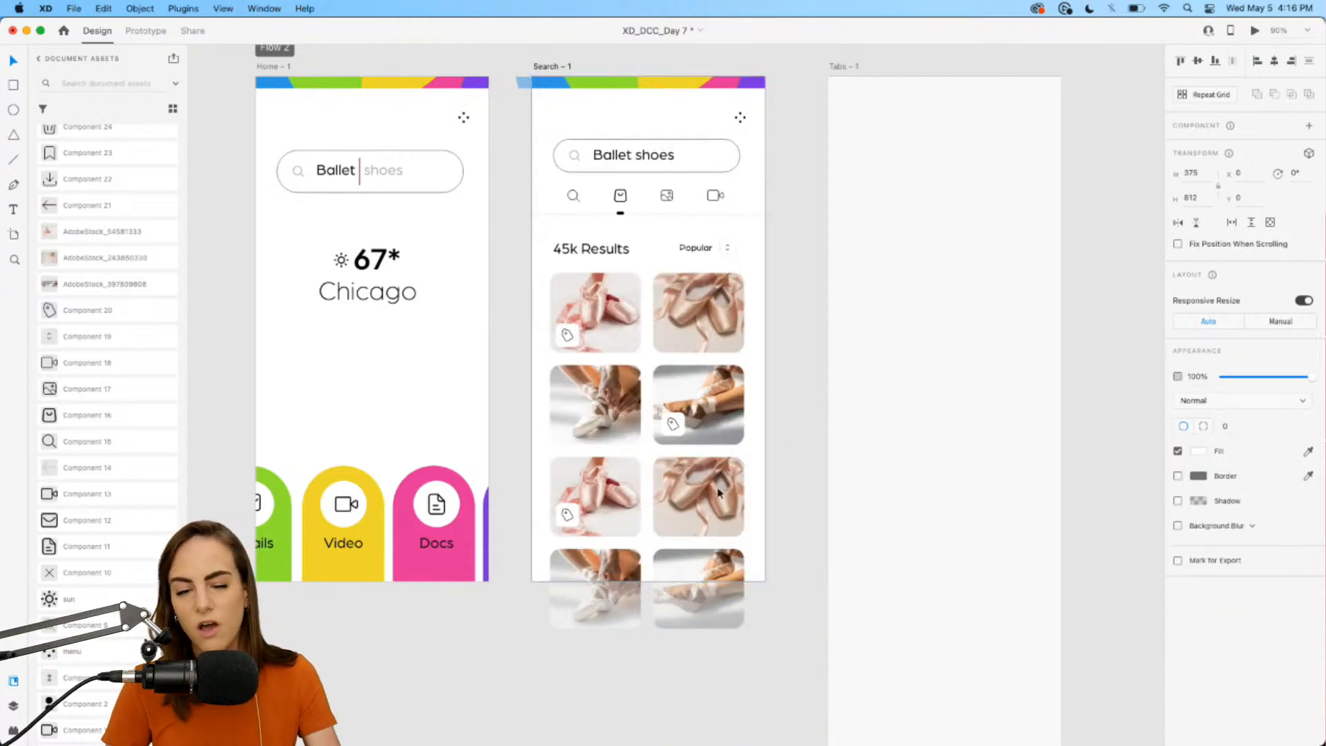
- Group all the contents of the Search – 1 artboard together with the white background rectangle
drag(785, 628, 529, 77)
key(super+g)
click(781, 154)
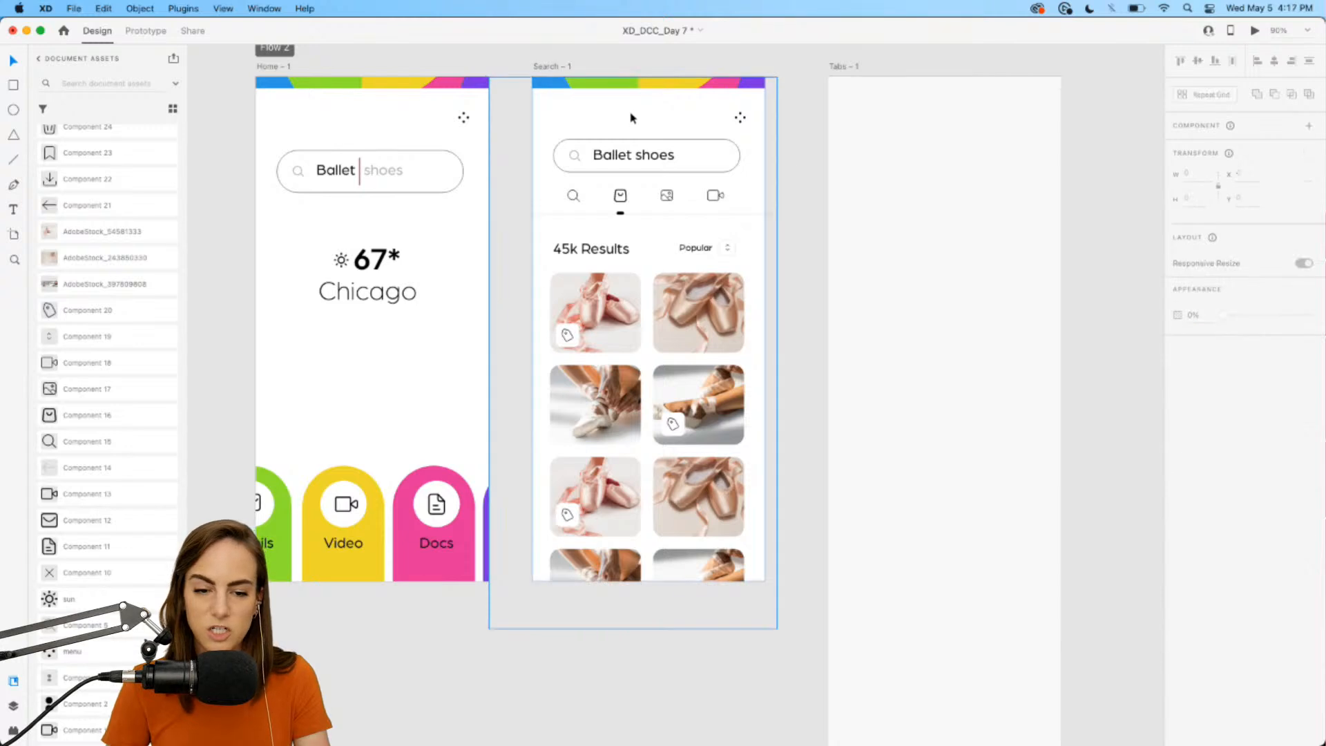
- Paste a copy of the background rectangle above the Search – 1 group and use it to mask the group to the artboard
double_click(631, 118)
key(super+c)
click(803, 163)
key(super+v)
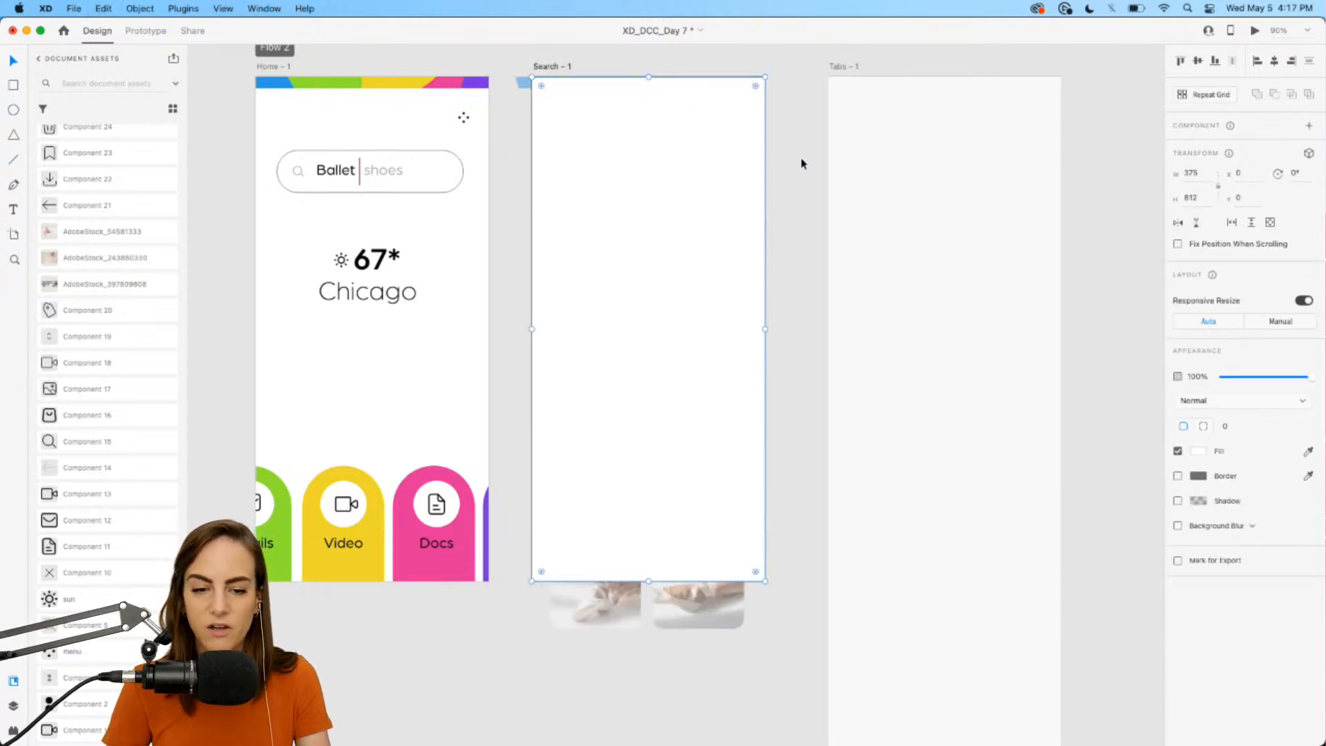
drag(799, 355, 726, 317)
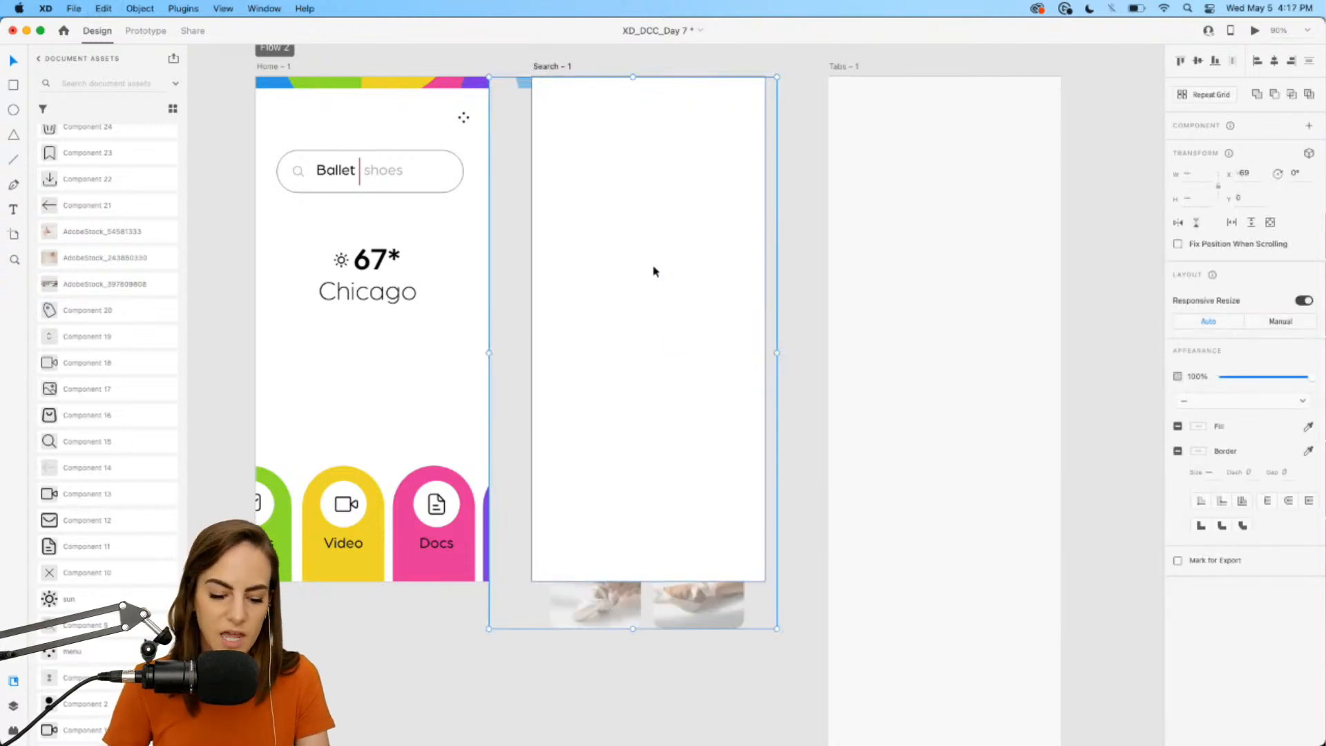
key(super+shift+m)
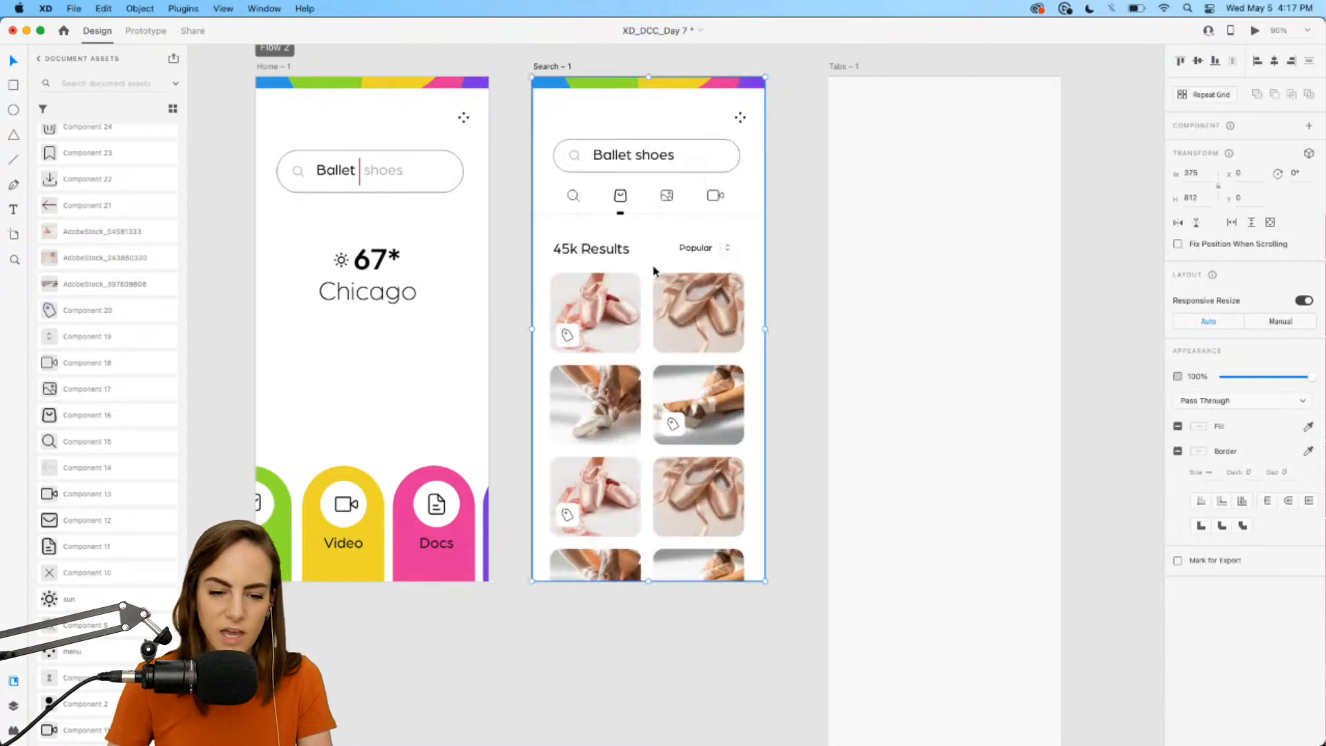
click(799, 281)
click(682, 526)
drag(682, 526, 670, 373)
key(super+z)
click(799, 343)
- Copy the masked Search – 1 group and paste it onto the Tabs – 1 artboard
scroll(798, 345, right, 5)
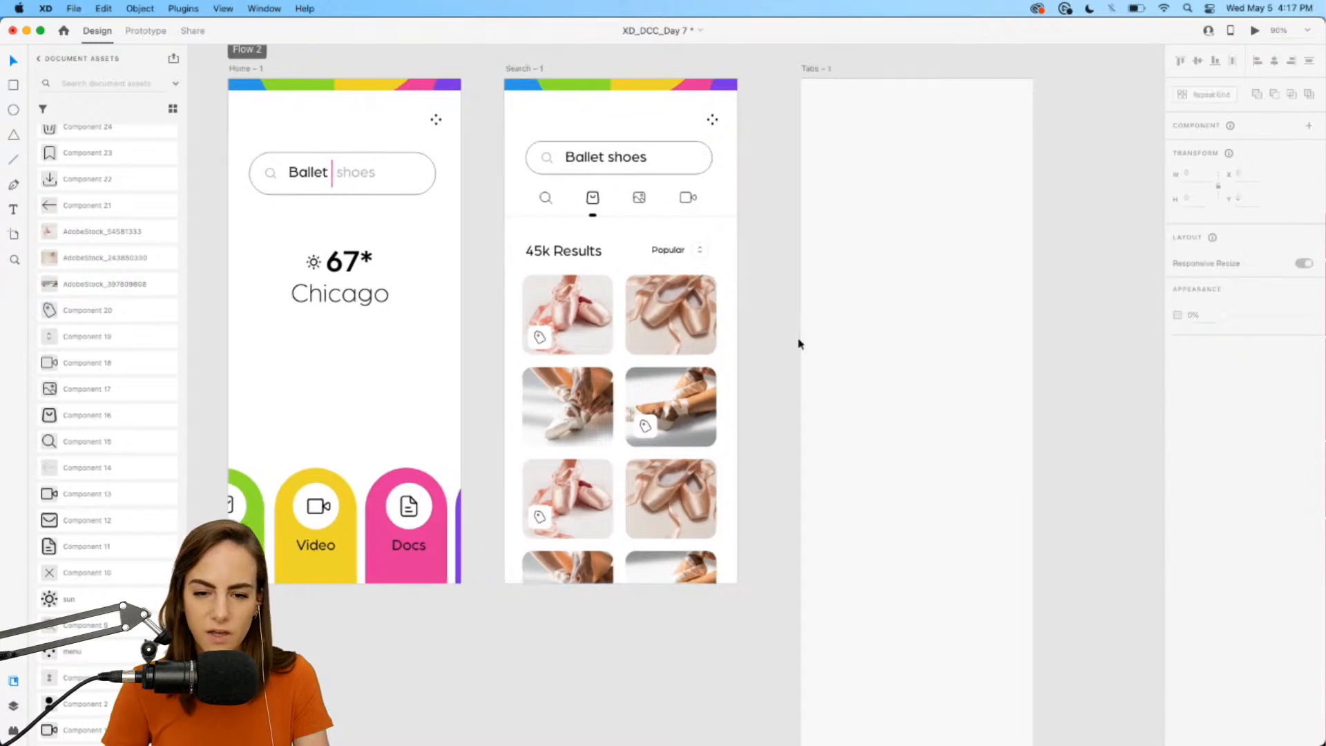
click(788, 67)
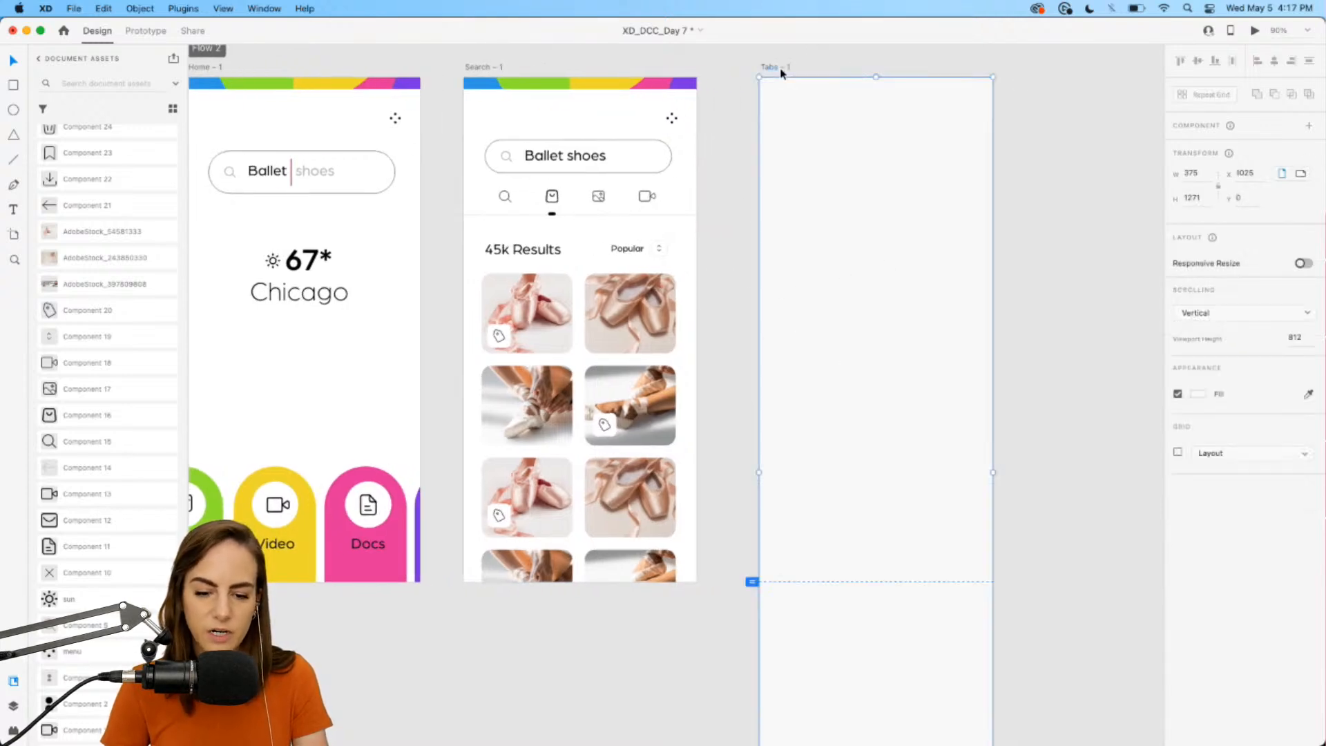
scroll(497, 350, right, 7)
click(488, 359)
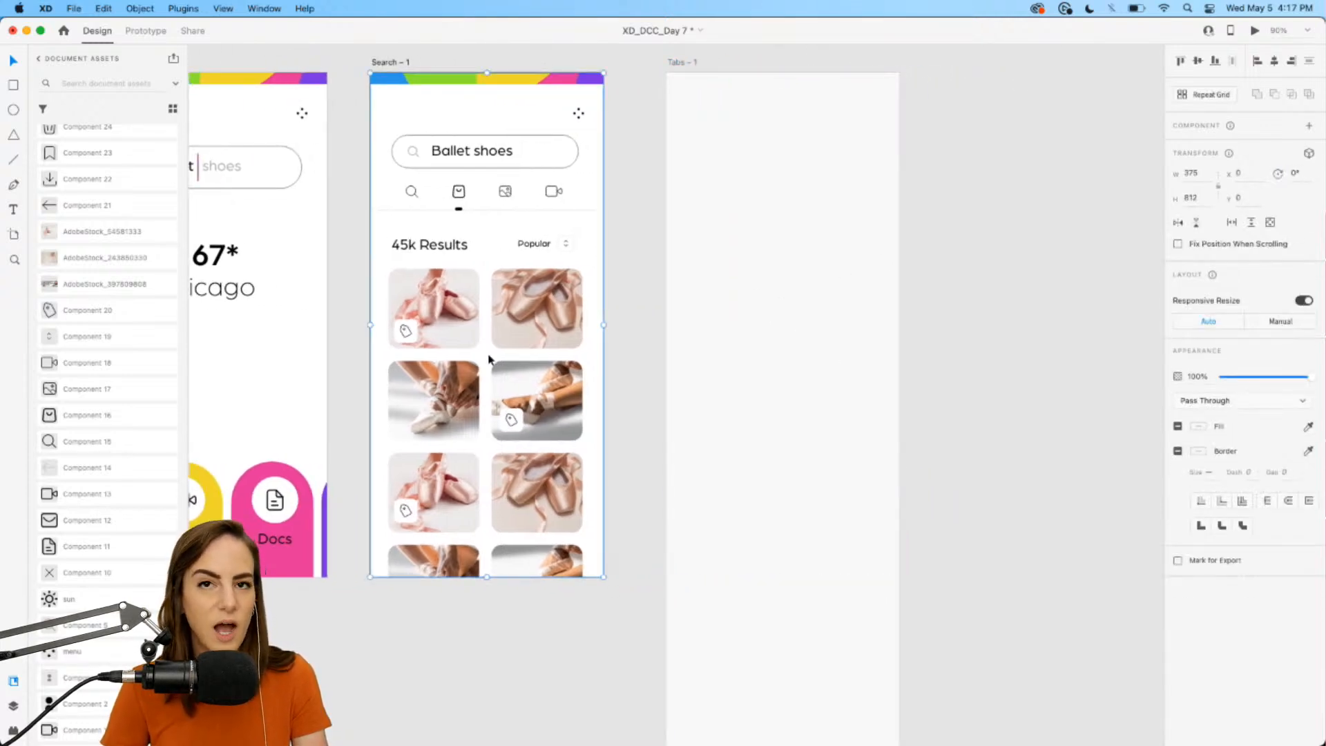
click(751, 350)
key(super+v)
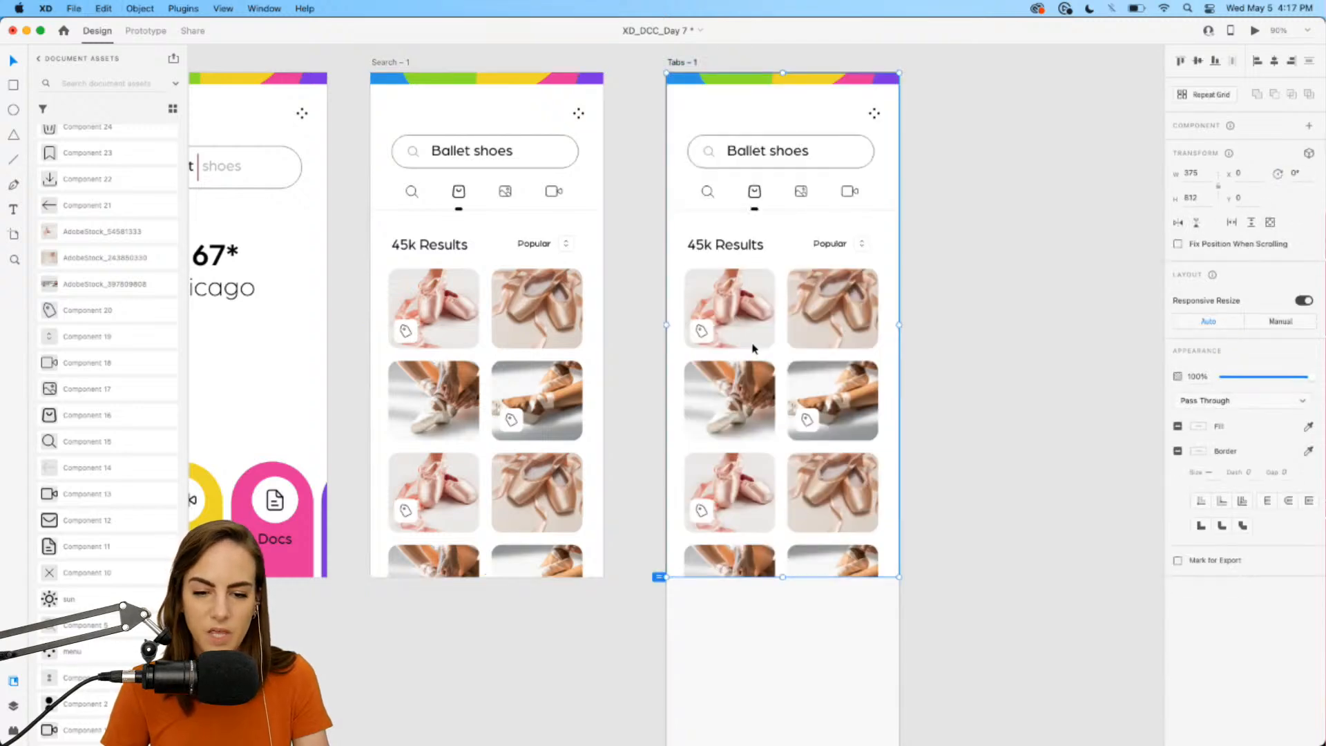
- Turn off responsive resize for the pasted group, scale it to 275 by 595 px, and move it to X 50, Y 434
click(1304, 302)
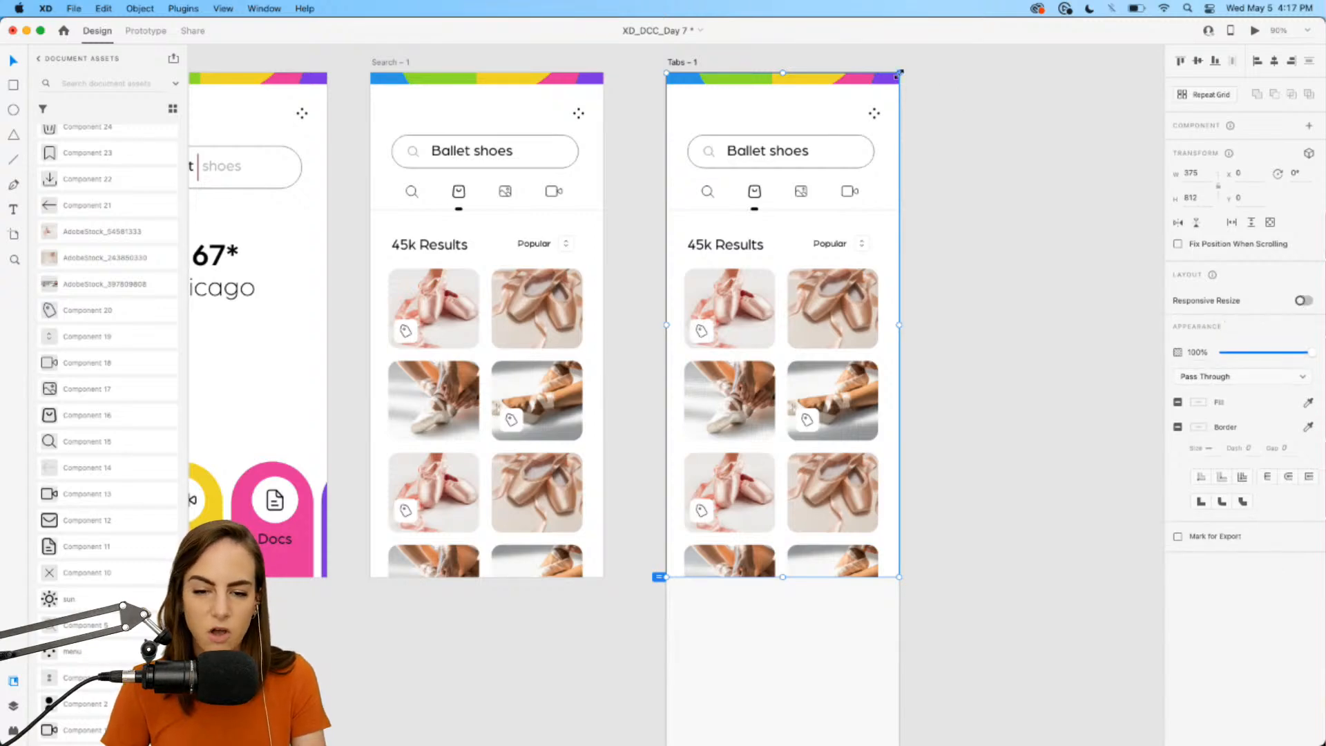
drag(898, 73, 837, 207)
drag(772, 272, 804, 408)
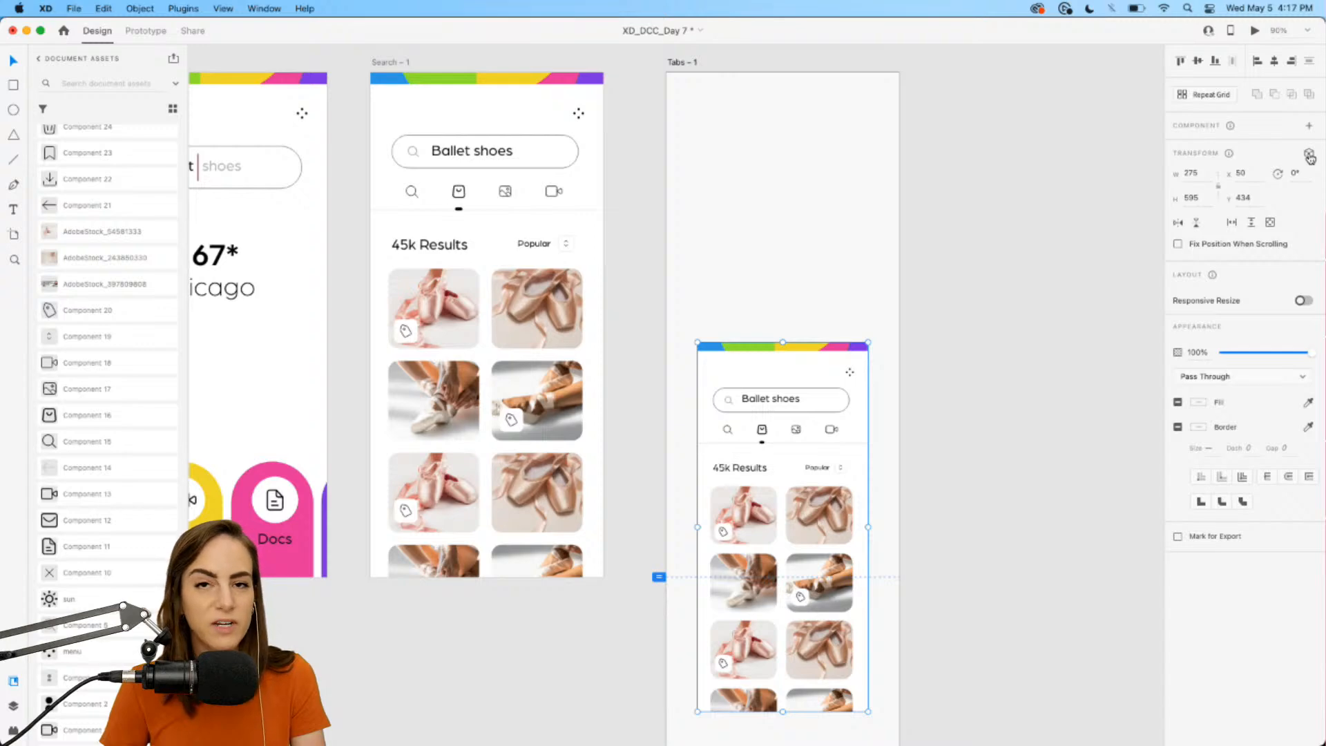
- Enable 3D transforms on the Tabs – 1 group and tilt it backward by -13° around its X axis
scroll(867, 423, up, 5)
scroll(867, 423, down, 2)
scroll(868, 424, left, 2)
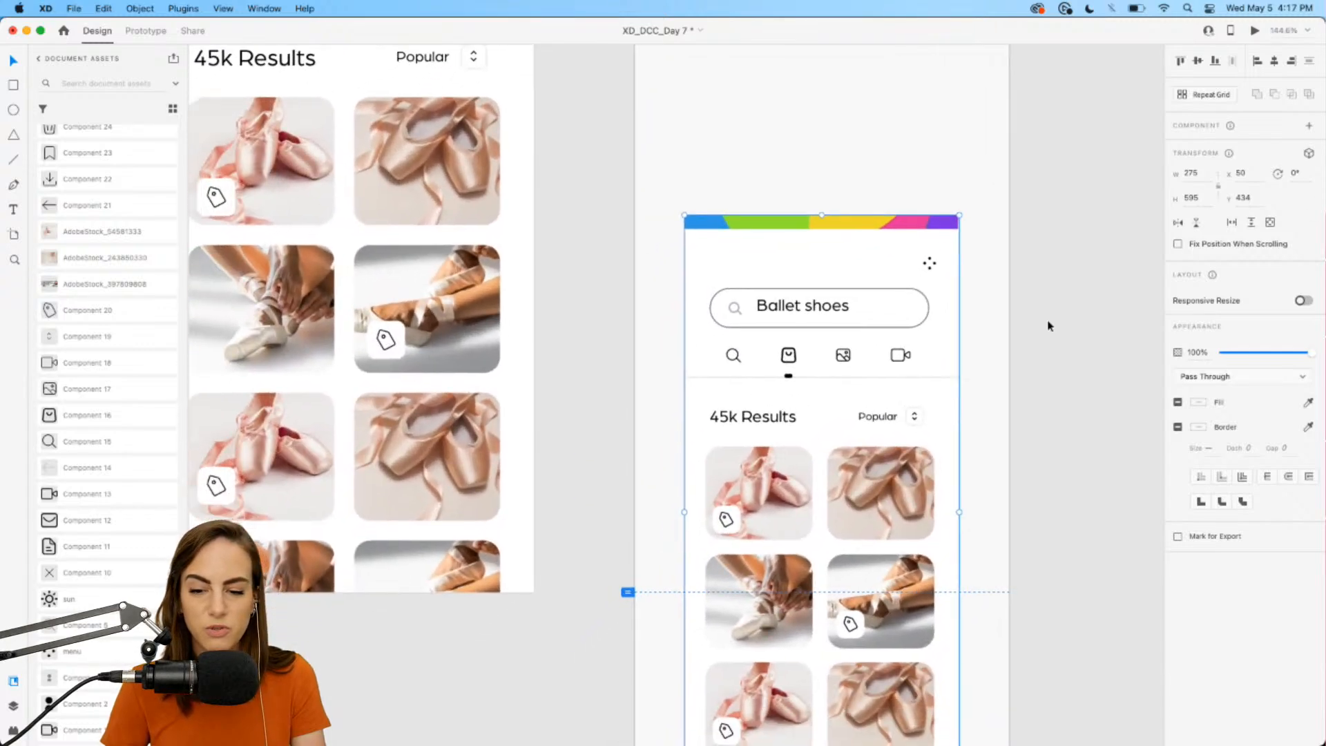
click(1310, 155)
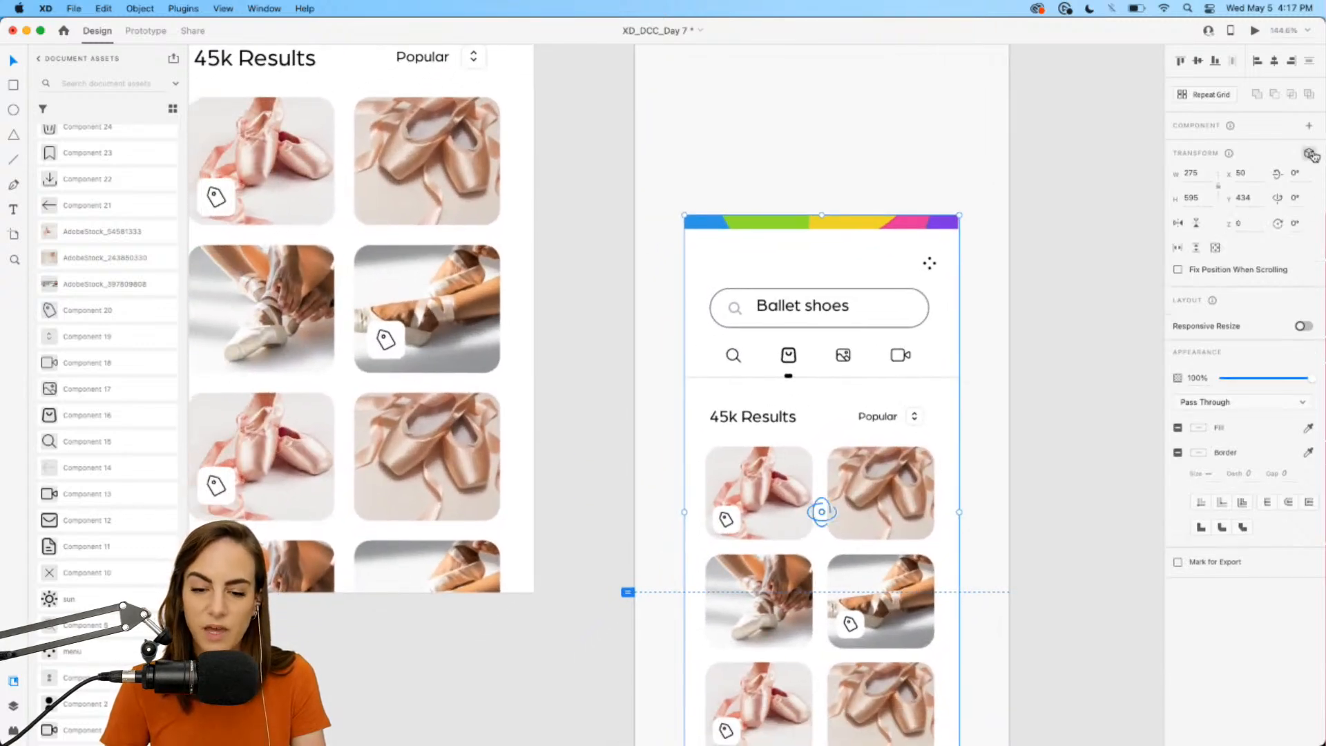
scroll(786, 409, down, 4)
scroll(785, 409, left, 1)
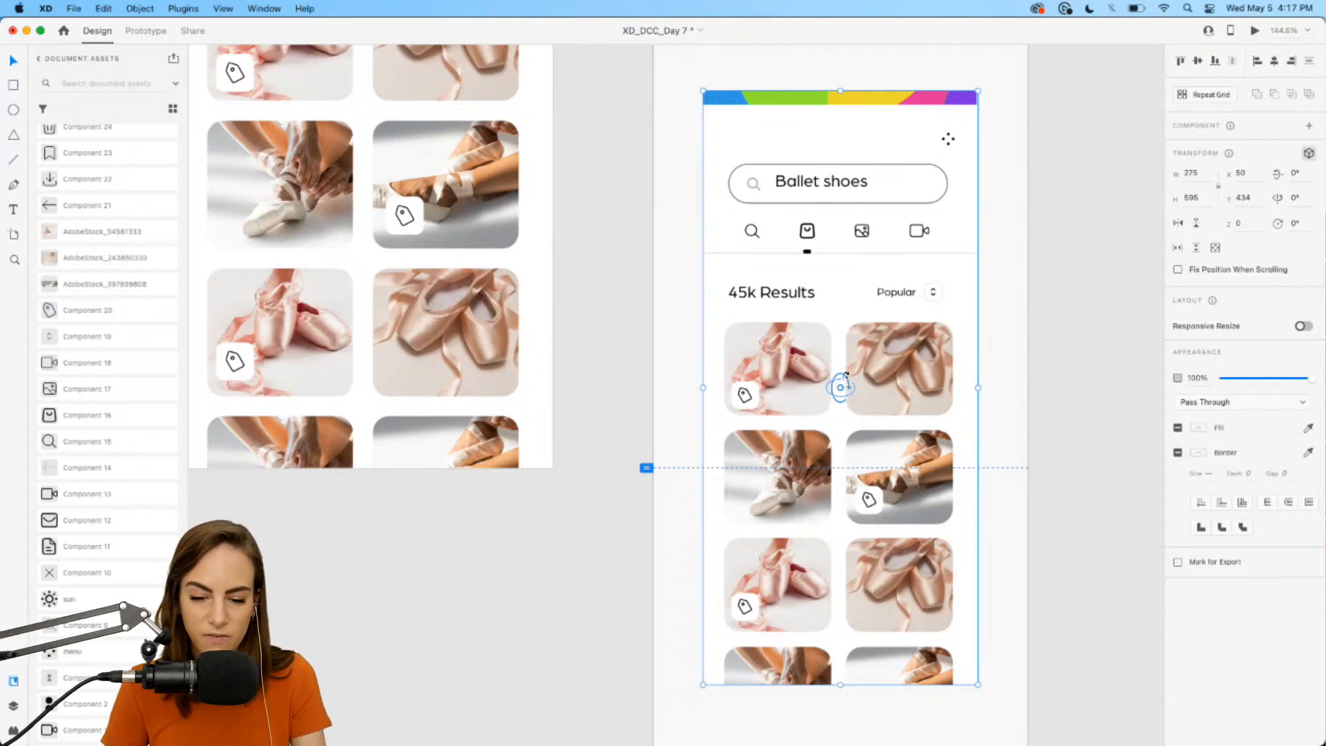
drag(845, 379, 853, 467)
key(super+z)
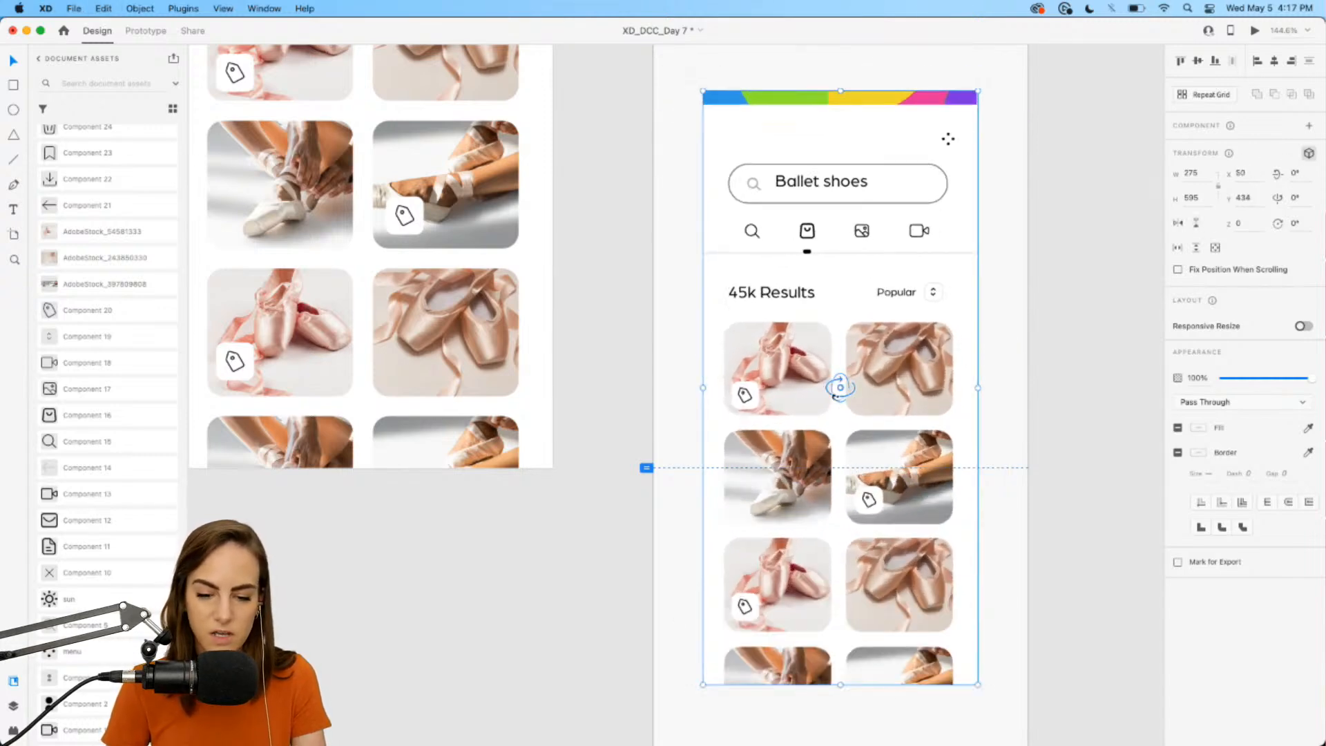
drag(838, 396, 849, 421)
key(super+z)
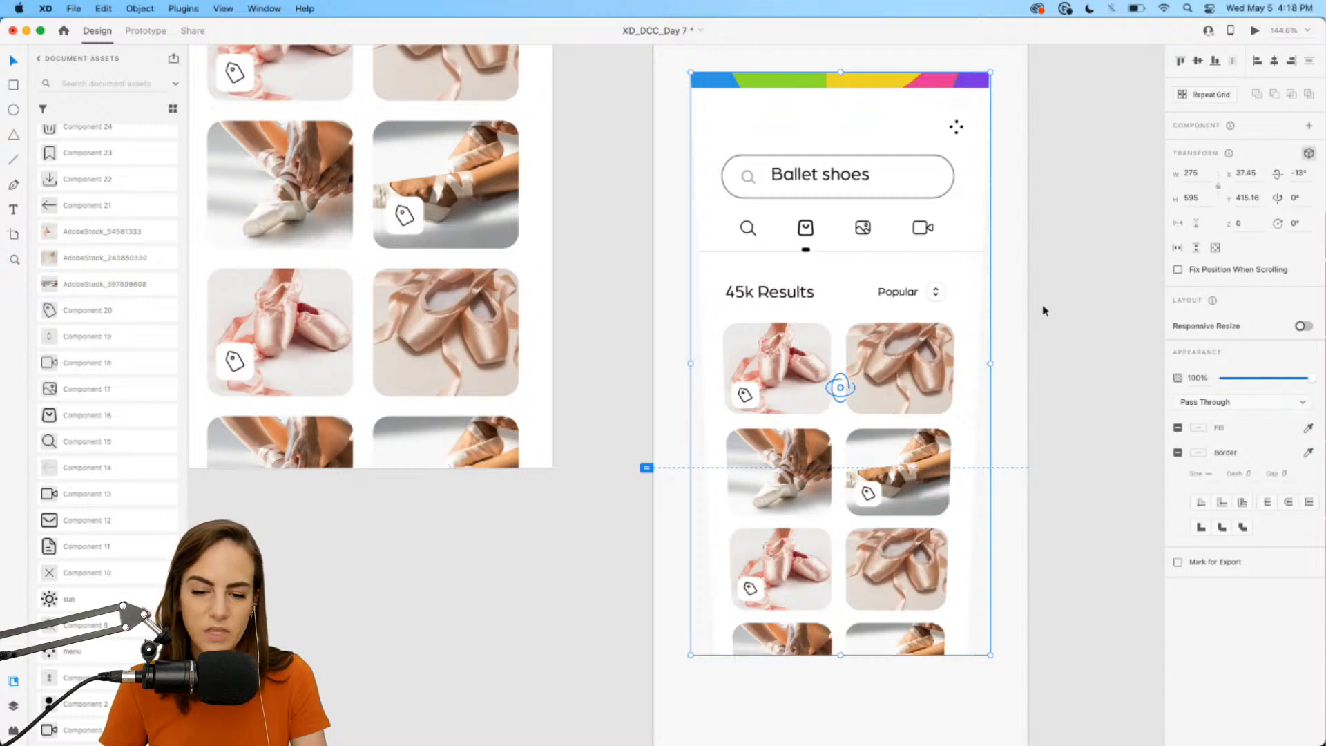
- Round the corners of the tilted group's mask rectangle to a radius of about 35
scroll(1044, 313, down, 3)
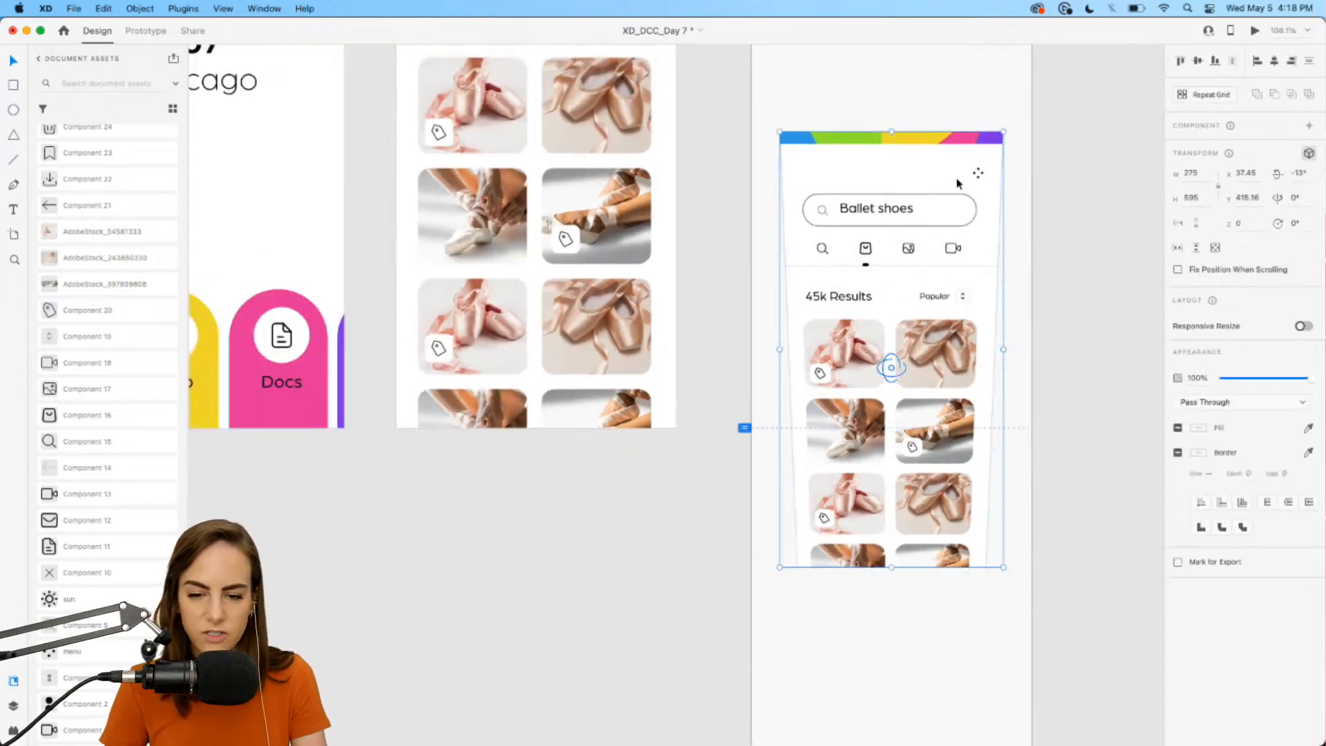
drag(993, 142, 985, 156)
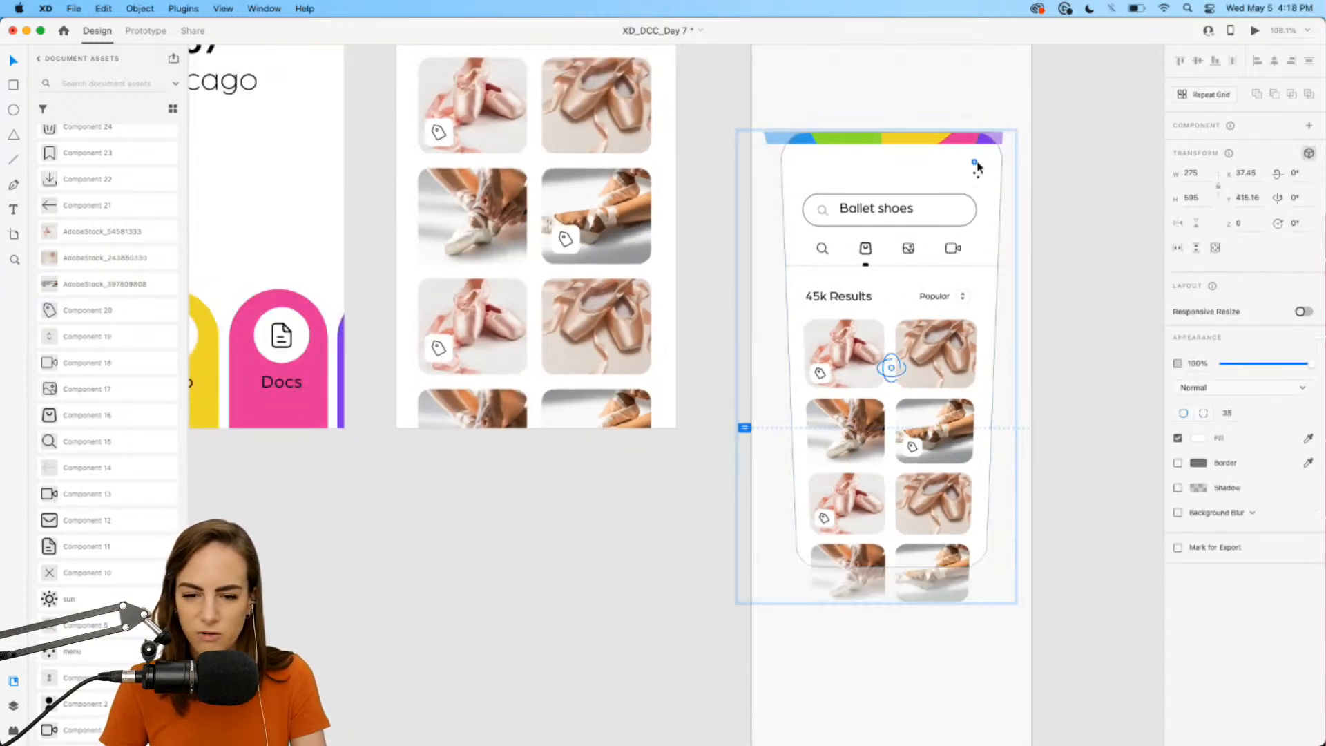
click(1068, 156)
scroll(1068, 164, down, 1)
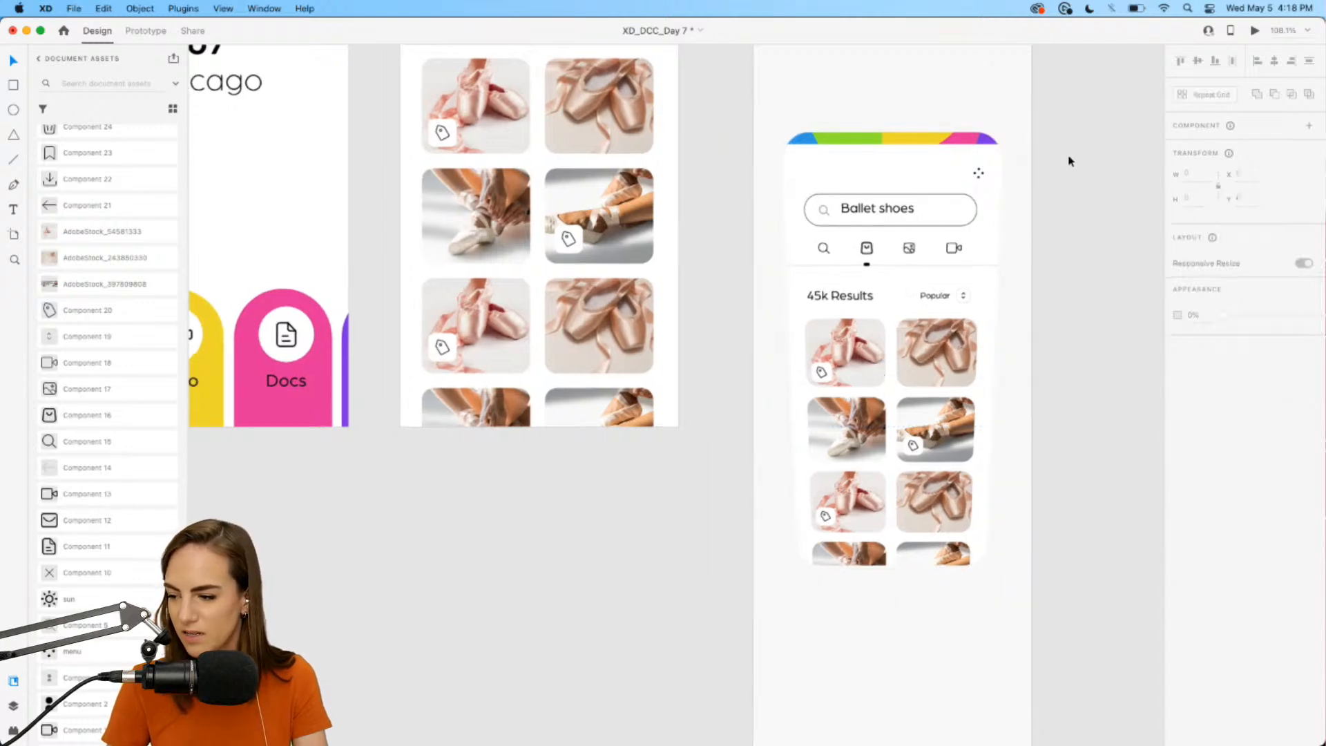
- Turn off the 3D transform controls and duplicate the tilted group straight up to Y -8.84 on the Tabs – 1 artboard
scroll(1068, 163, right, 3)
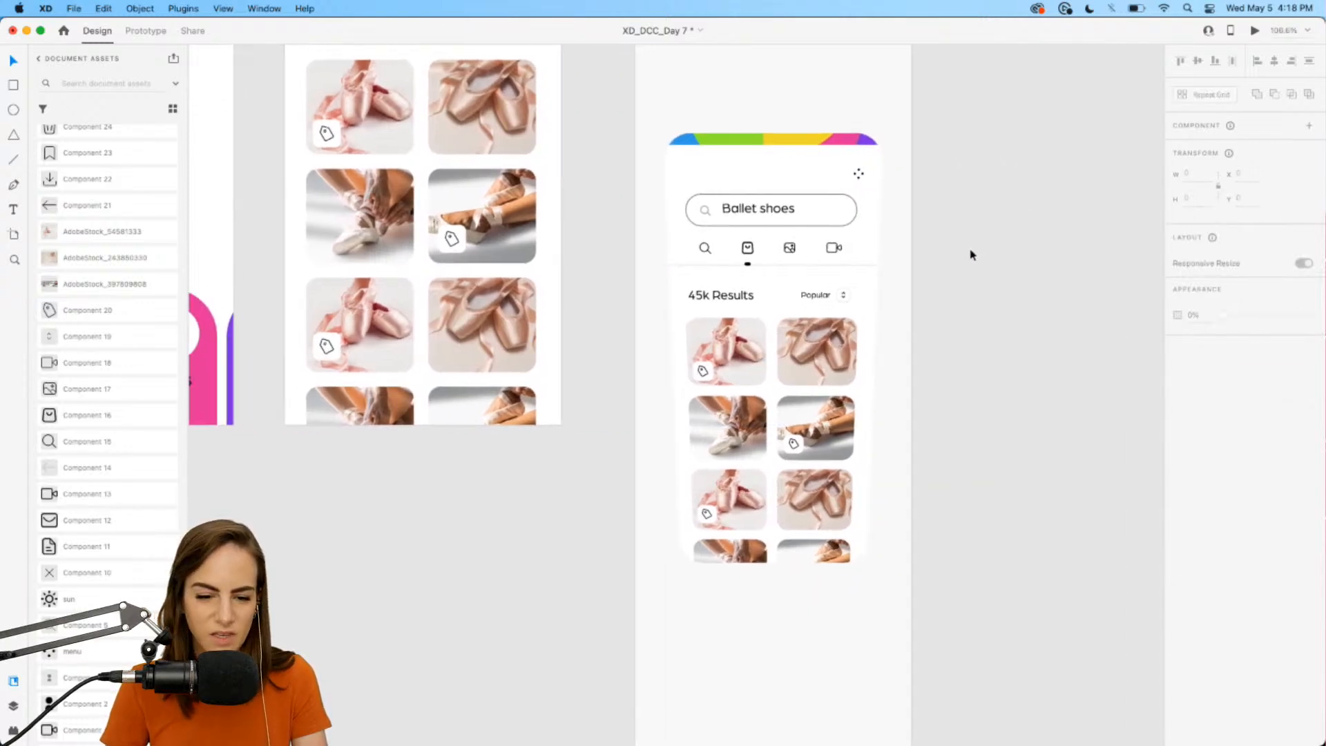
scroll(970, 255, down, 2)
scroll(970, 254, left, 1)
click(805, 356)
scroll(805, 356, up, 2)
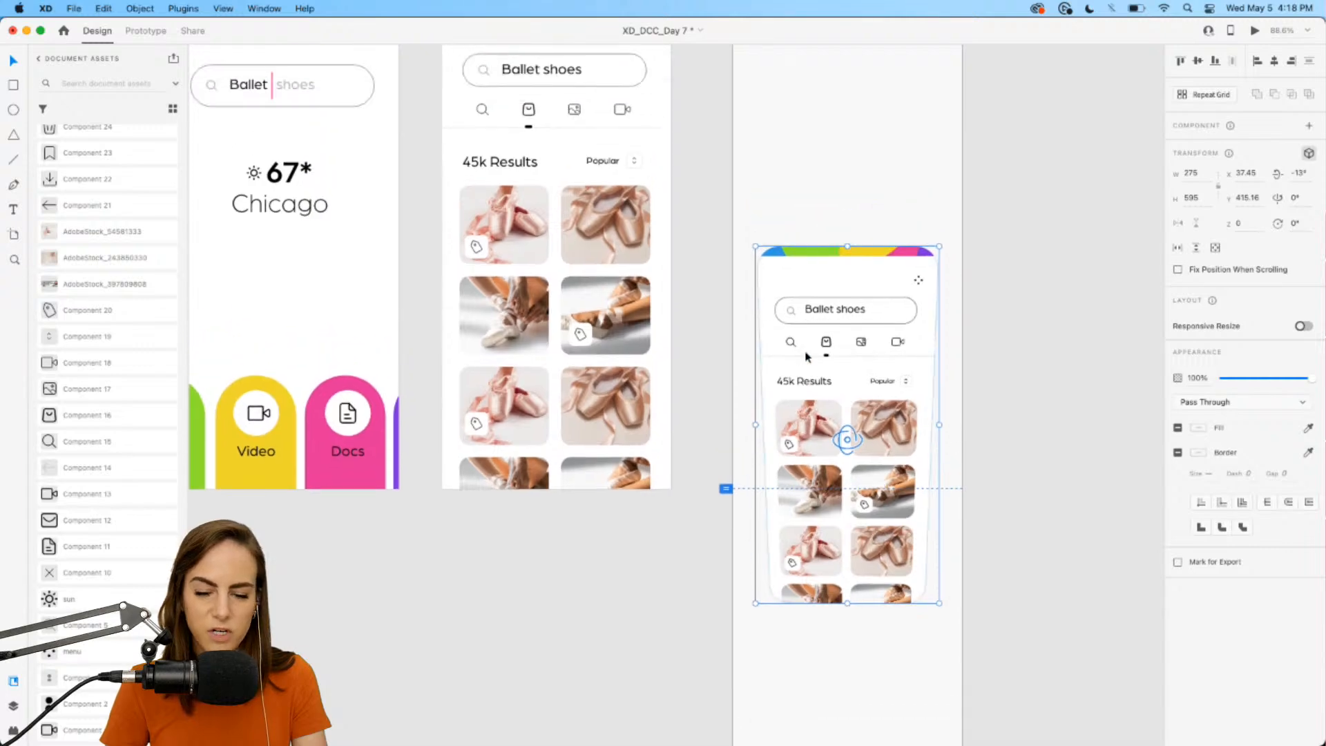
click(1311, 153)
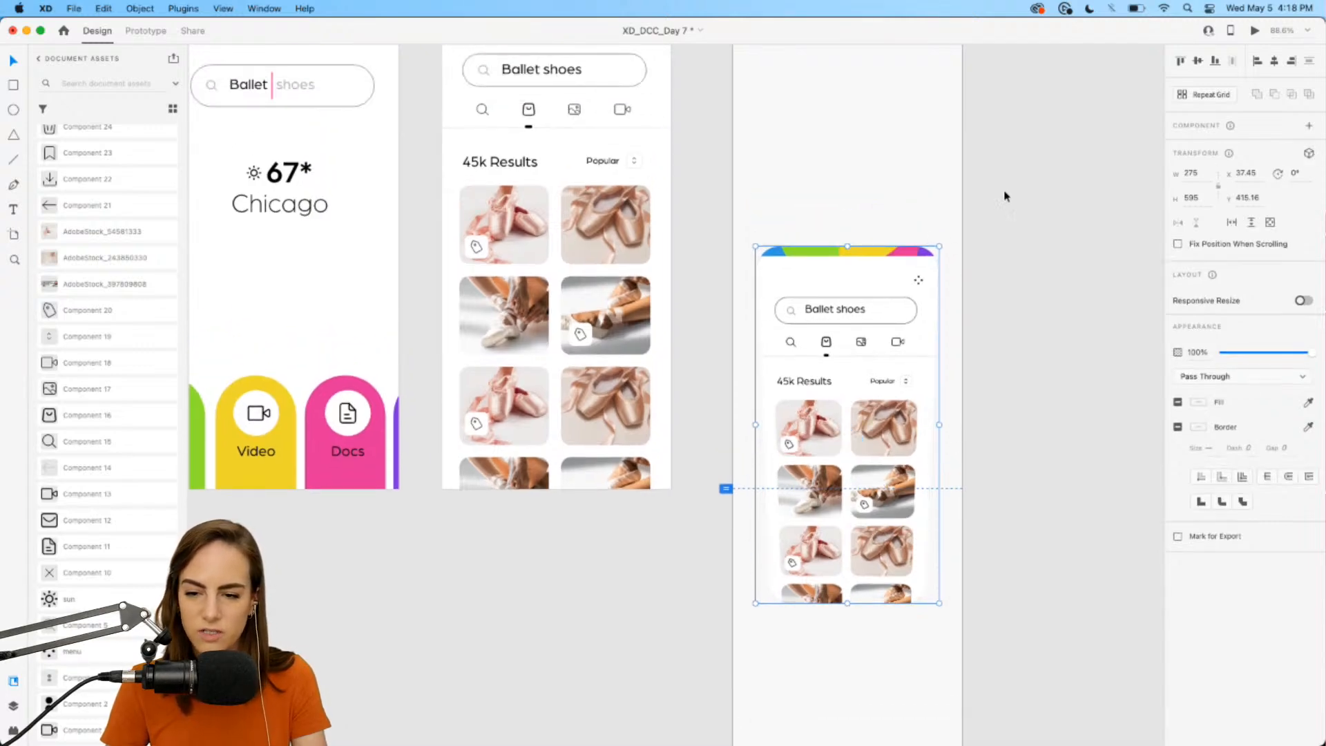
scroll(1001, 270, up, 2)
key(super+z)
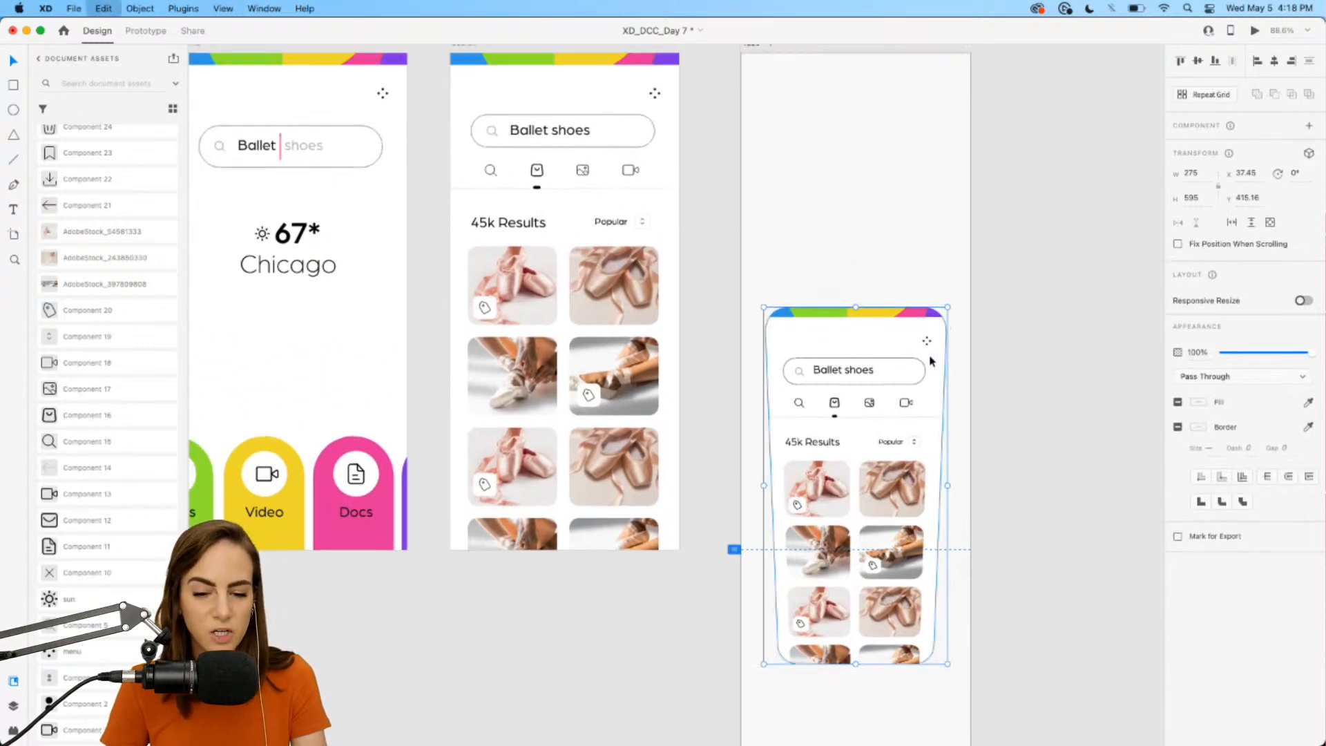
drag(931, 361, 927, 102)
scroll(927, 101, up, 4)
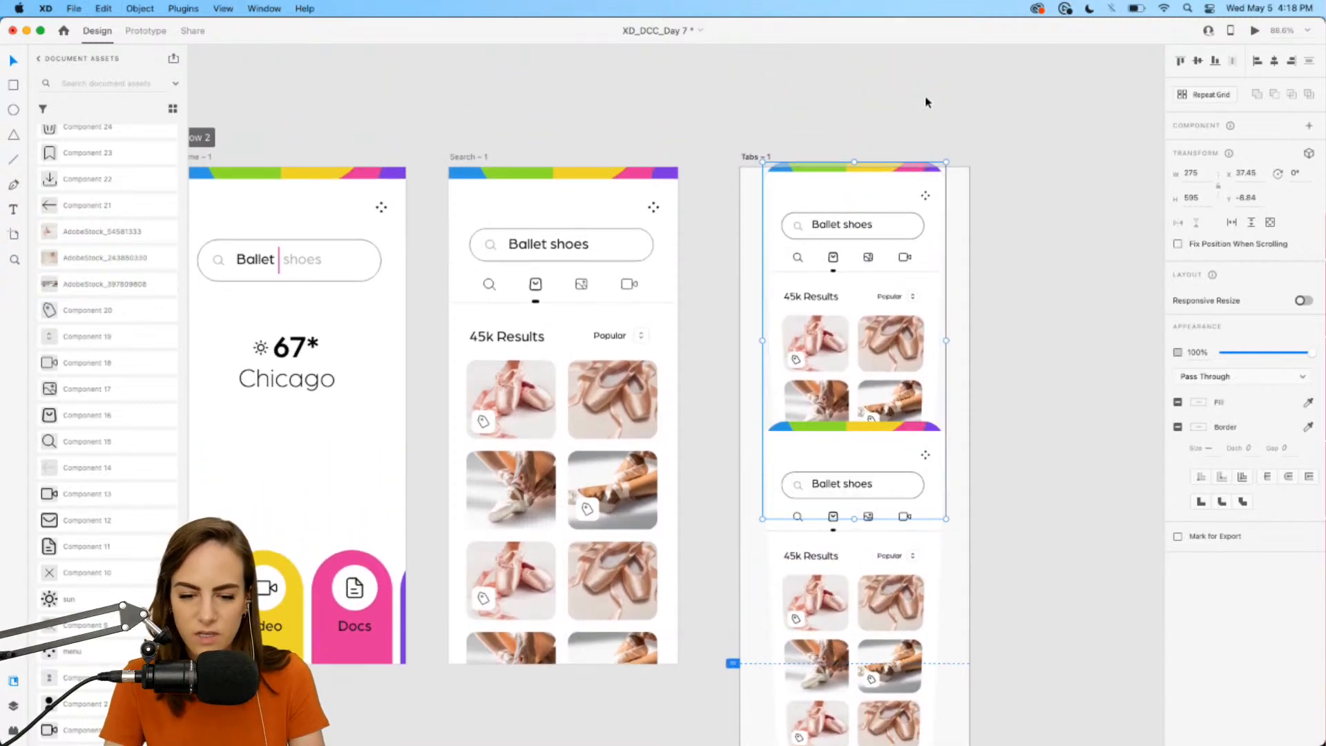
- Convert the upper copy of the tilted group into a repeat grid and extend it down the Tabs – 1 artboard
click(1206, 105)
scroll(1068, 178, down, 3)
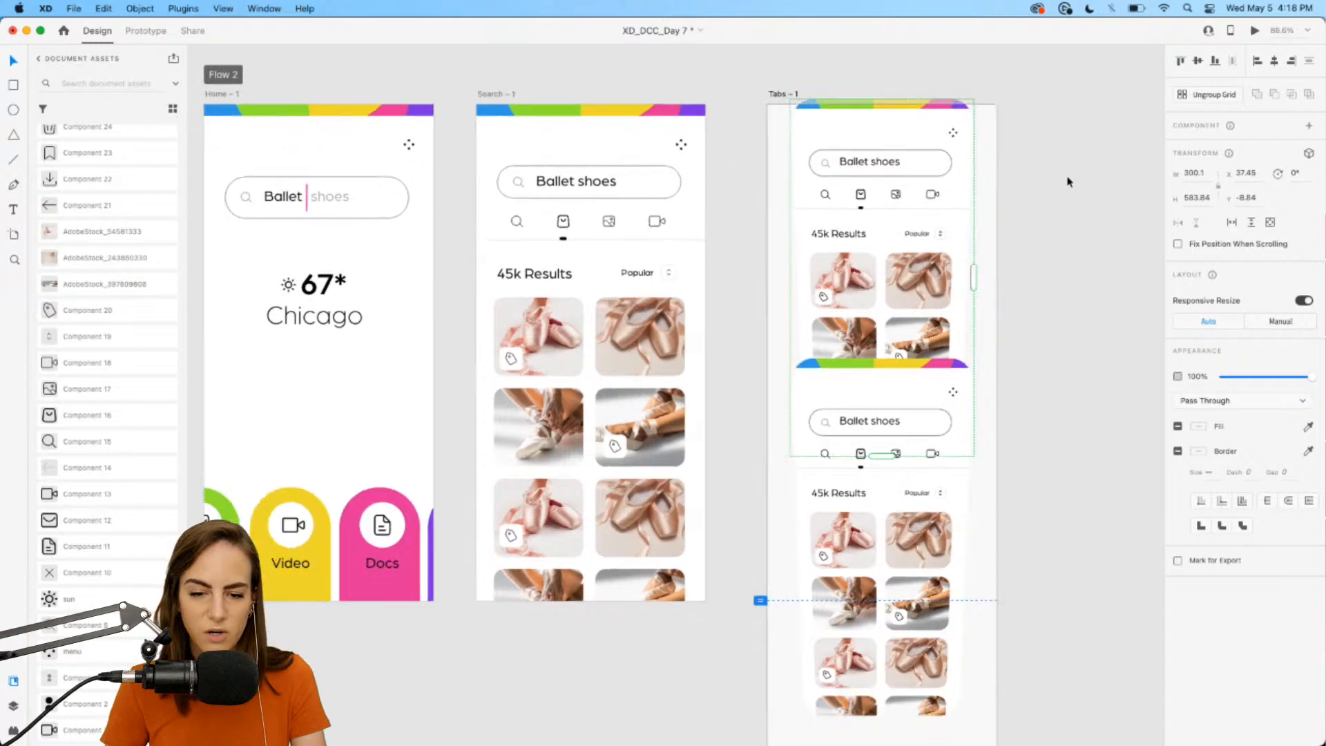
drag(893, 433, 892, 725)
scroll(917, 595, down, 4)
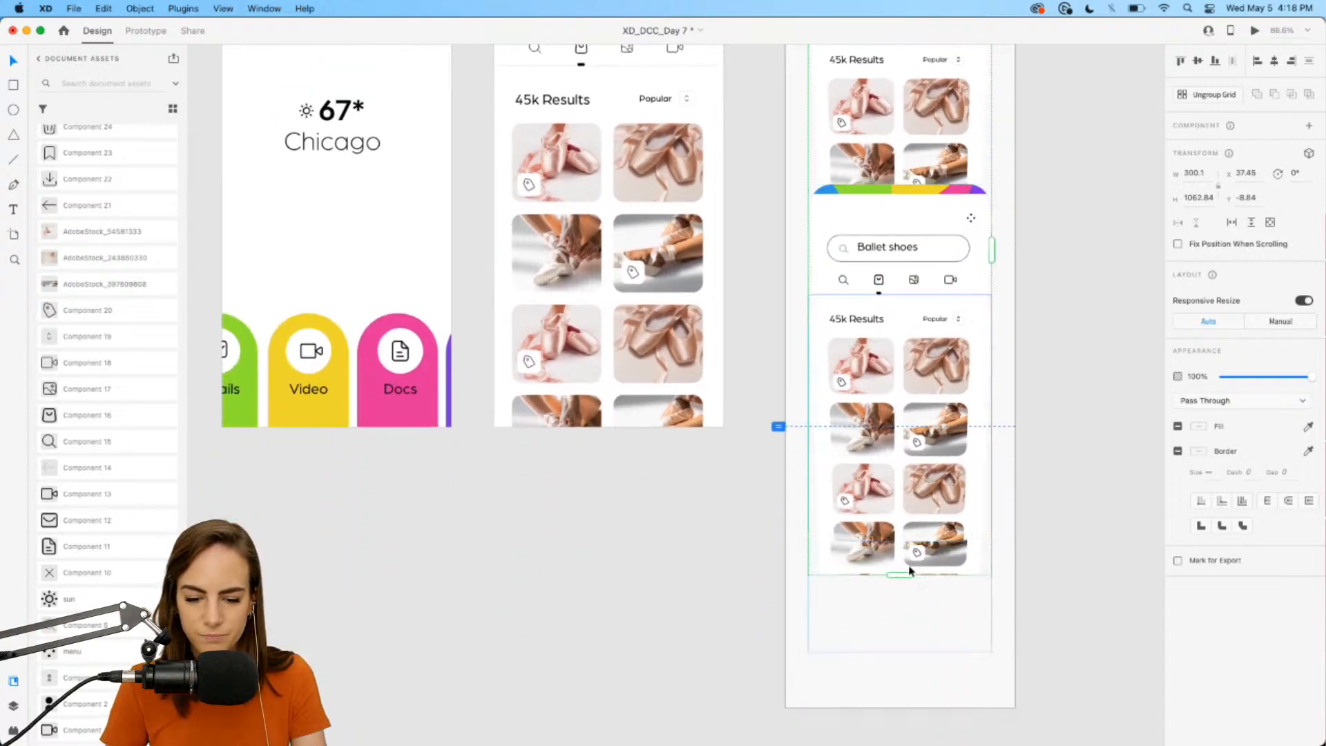
drag(898, 573, 901, 693)
scroll(901, 693, up, 3)
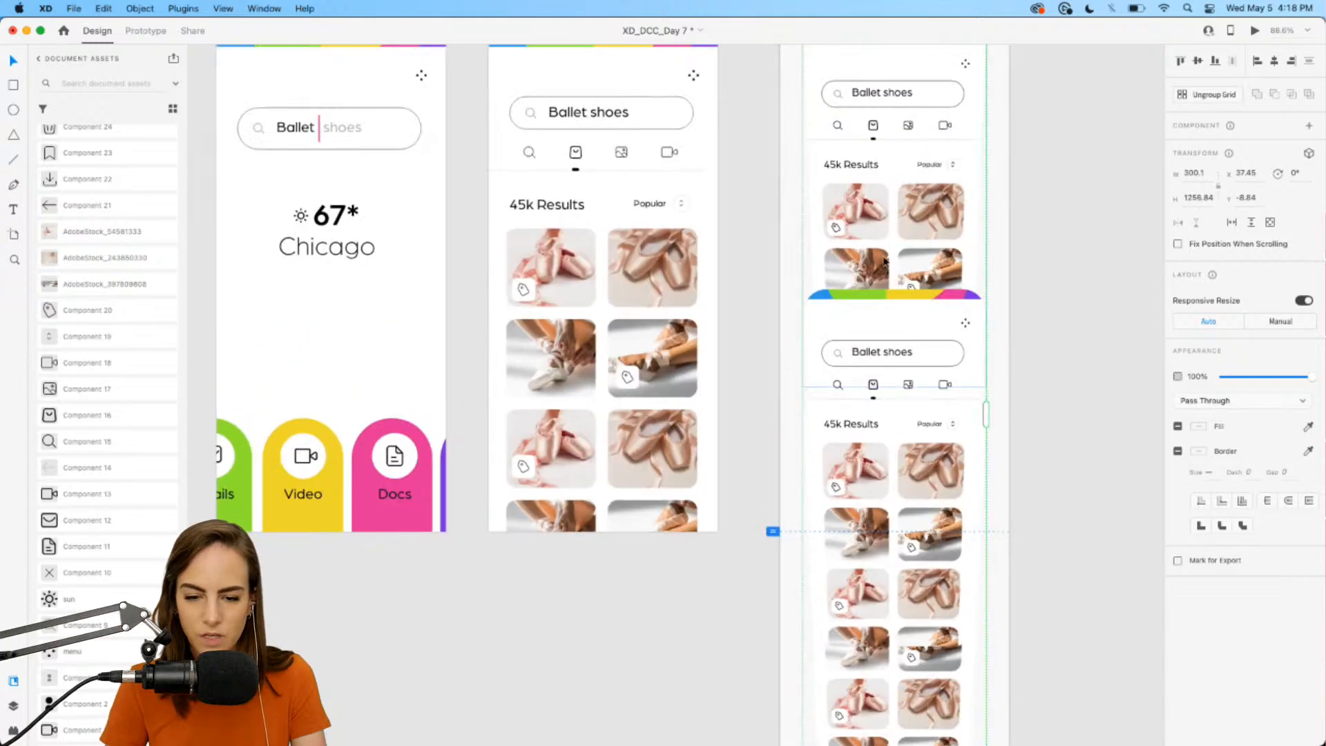
scroll(902, 703, down, 2)
scroll(901, 703, down, 2)
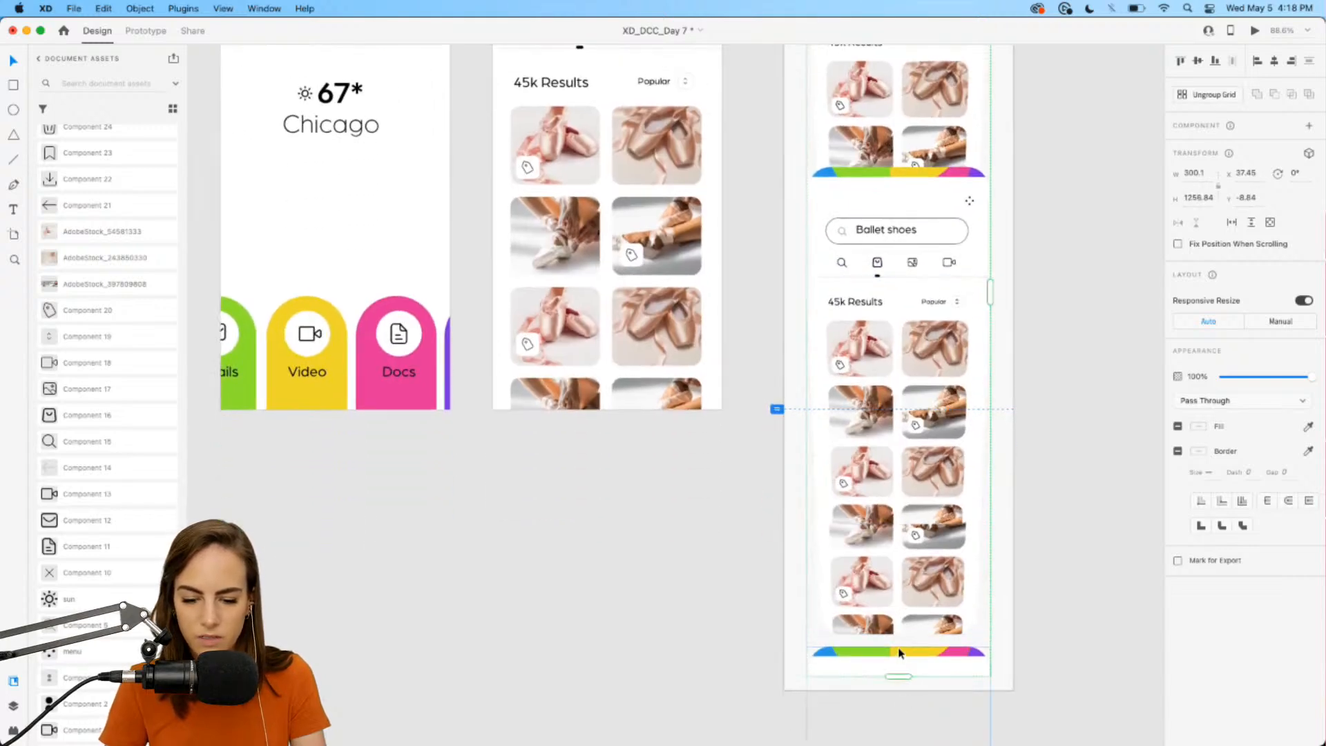
- Tighten the repeat grid's row spacing until the cards overlap, and shorten the grid to 401 px so it holds five stacked cards
drag(899, 675, 902, 213)
scroll(902, 213, up, 7)
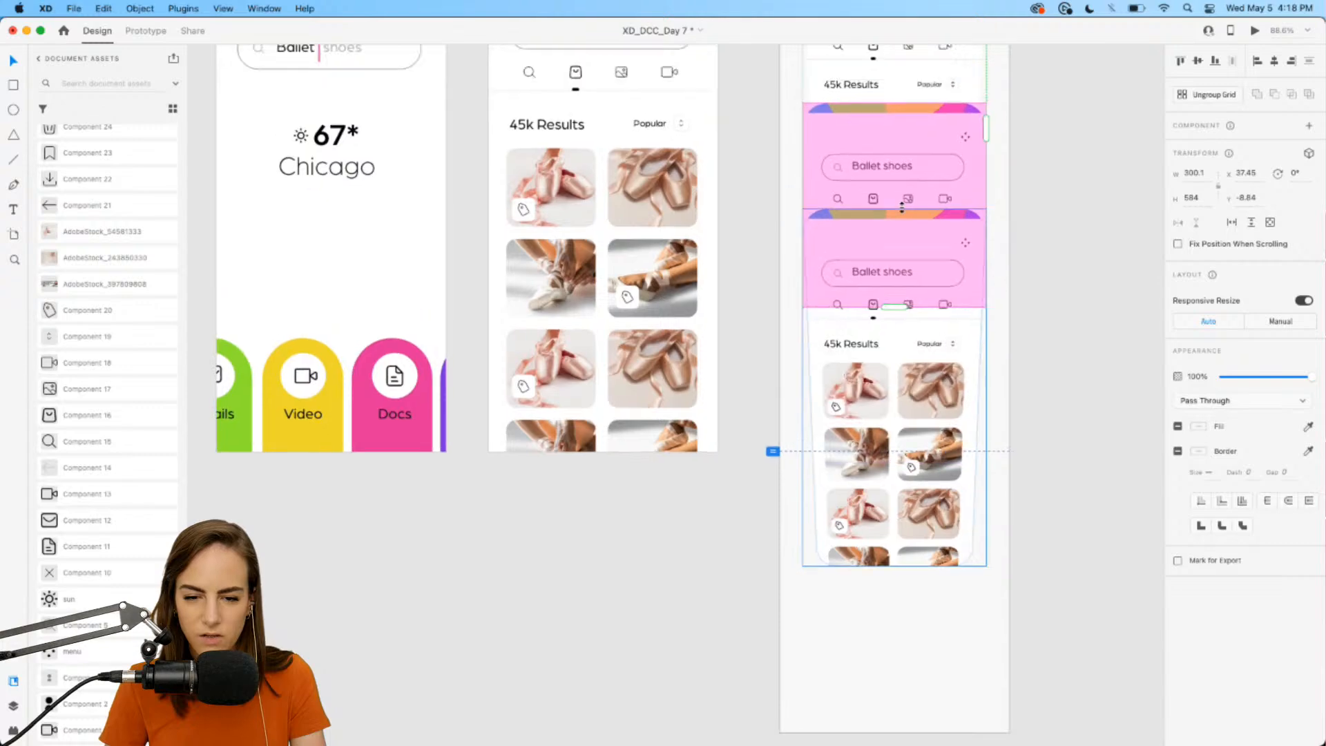
drag(900, 375, 898, 270)
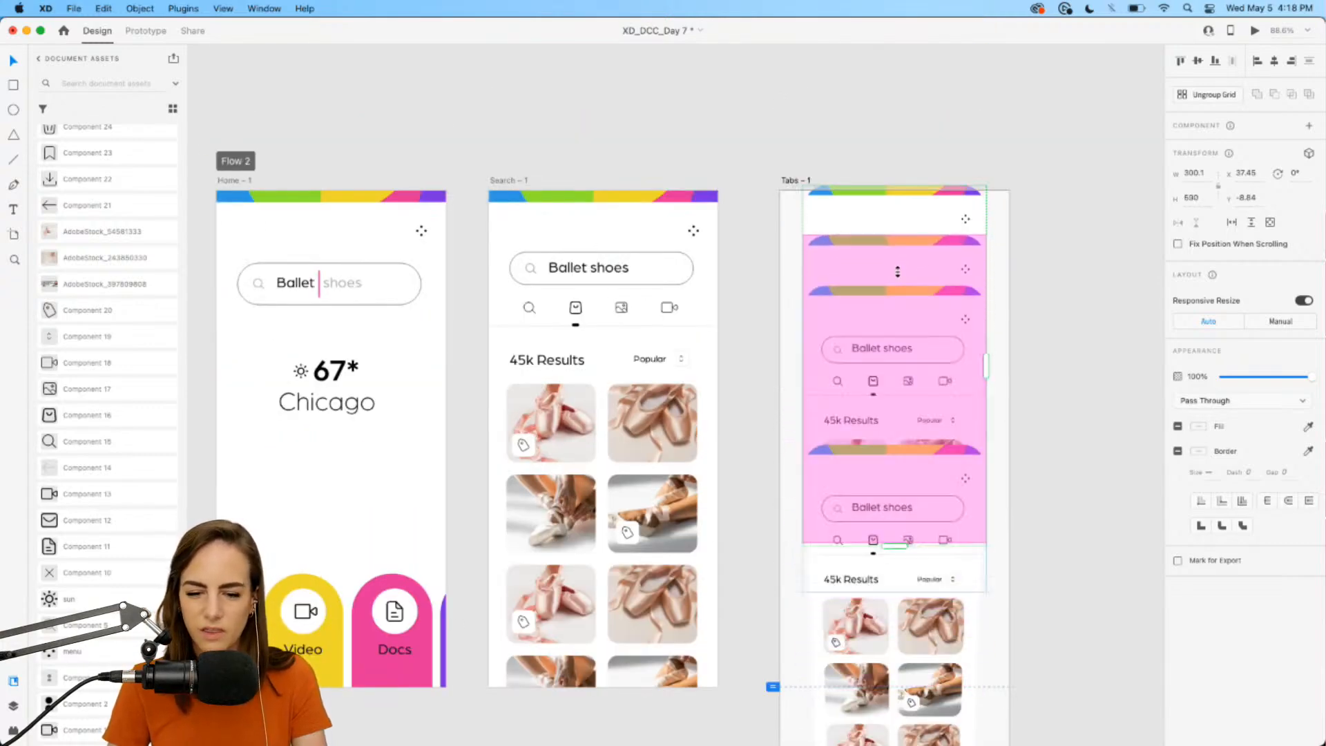
scroll(898, 270, down, 2)
drag(889, 473, 881, 354)
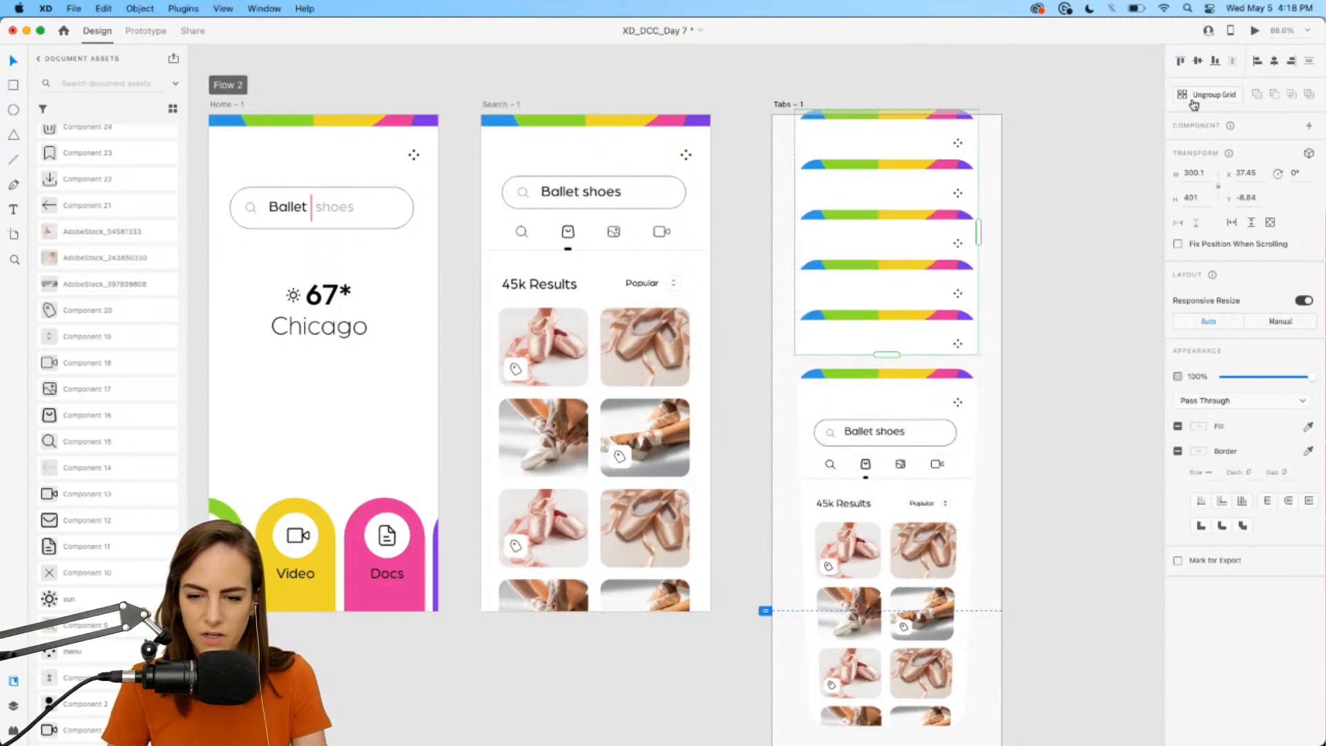
click(1057, 260)
scroll(1057, 260, down, 3)
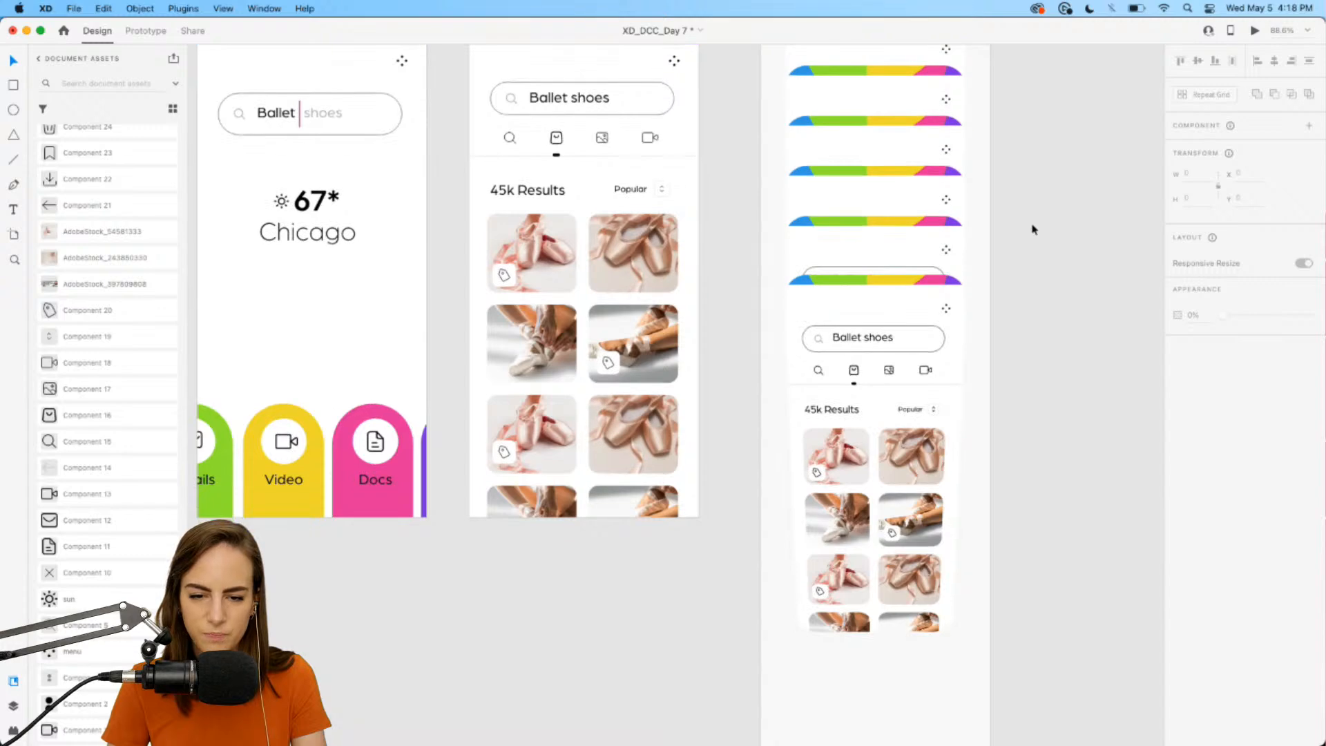
- Select the lower tilted group on Tabs – 1 and turn its 3D transform controls back on
scroll(1002, 255, up, 1)
click(903, 334)
scroll(898, 346, up, 5)
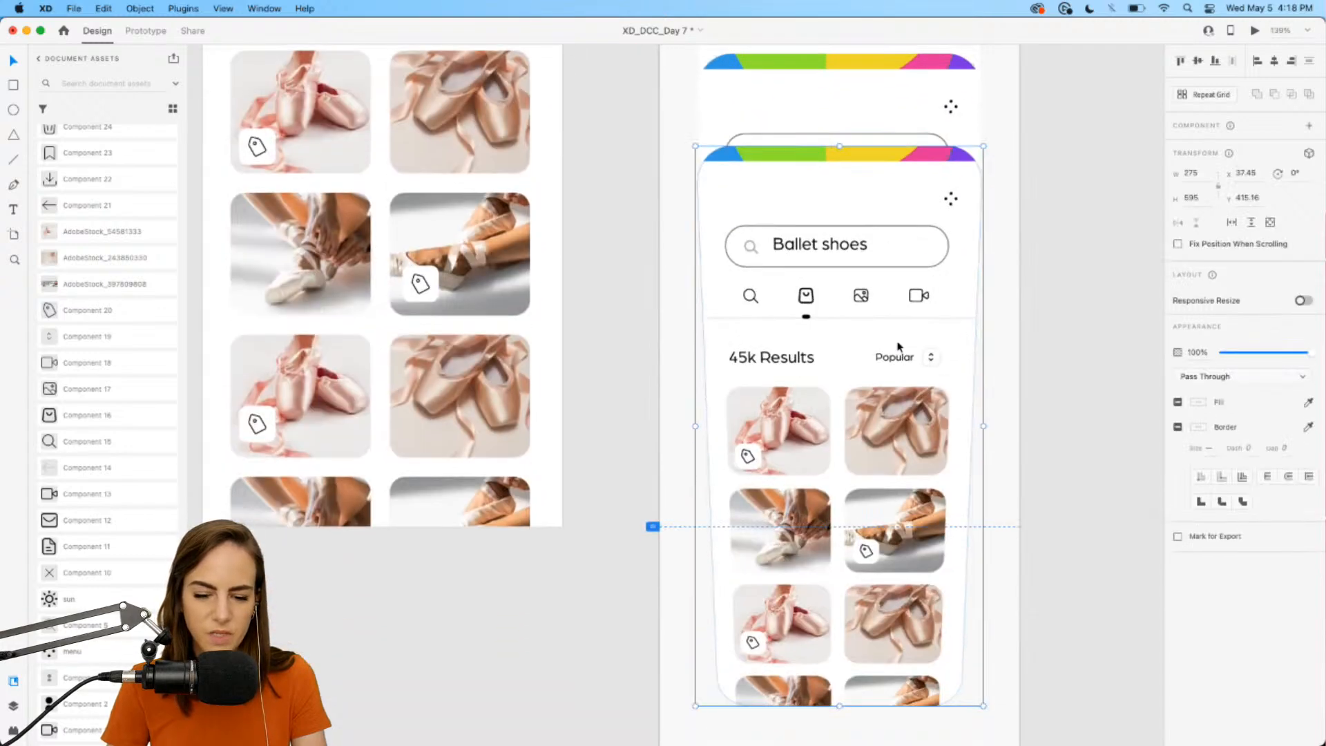
scroll(891, 297, down, 3)
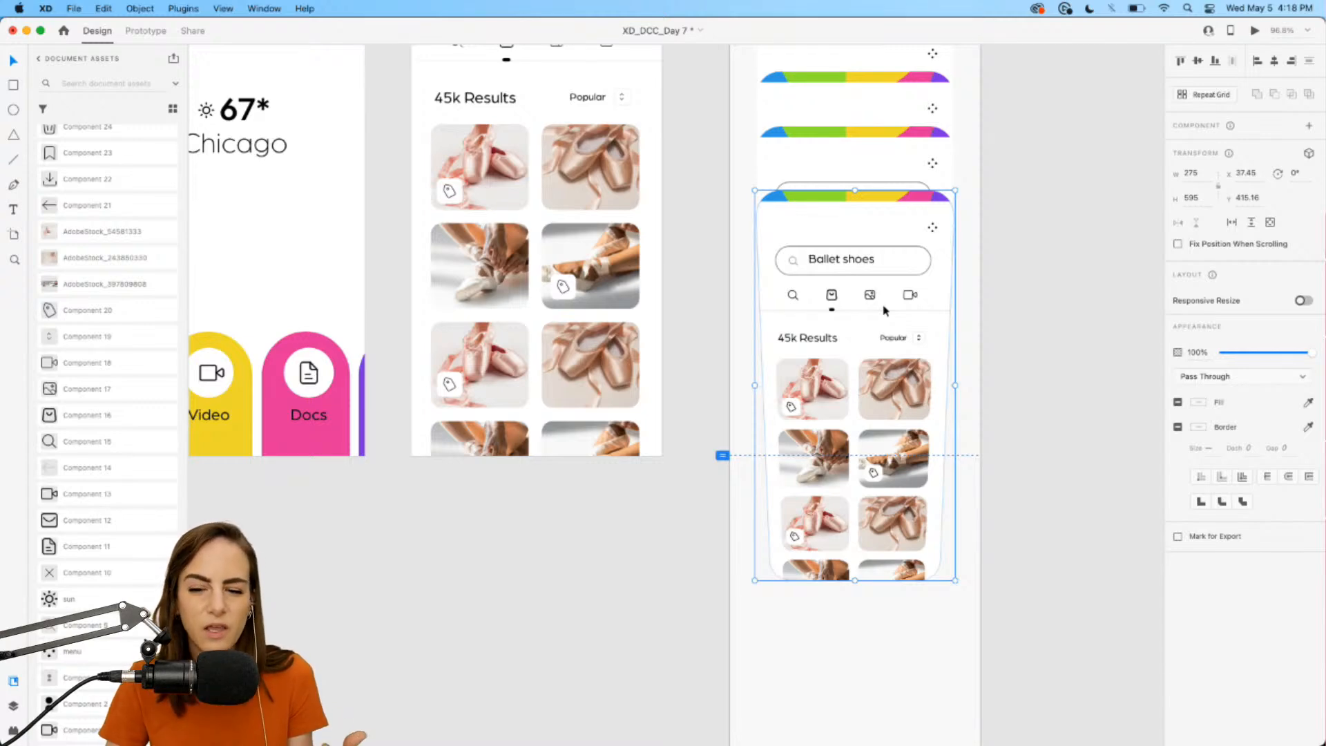
click(1309, 154)
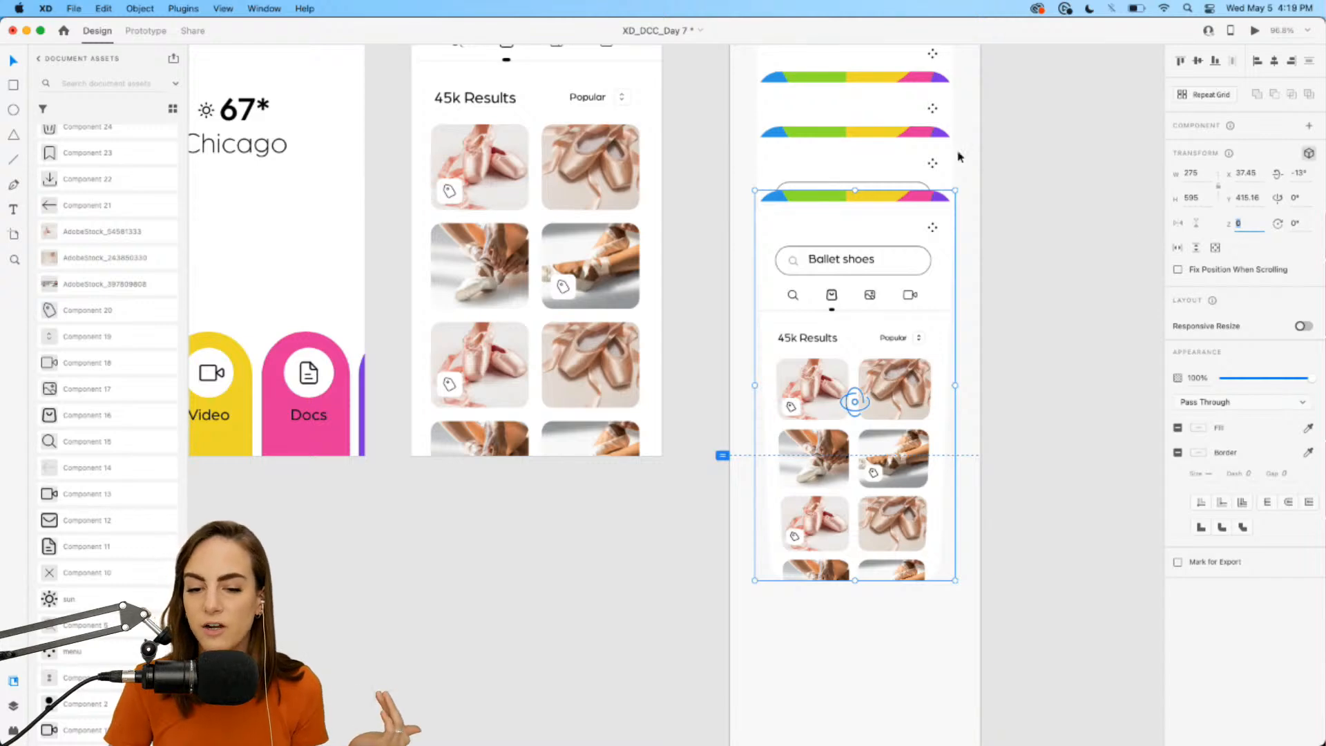
- Try to move the lower tilted group up to Y 315.16 and change its Z depth, and undo the changes
drag(820, 198, 820, 133)
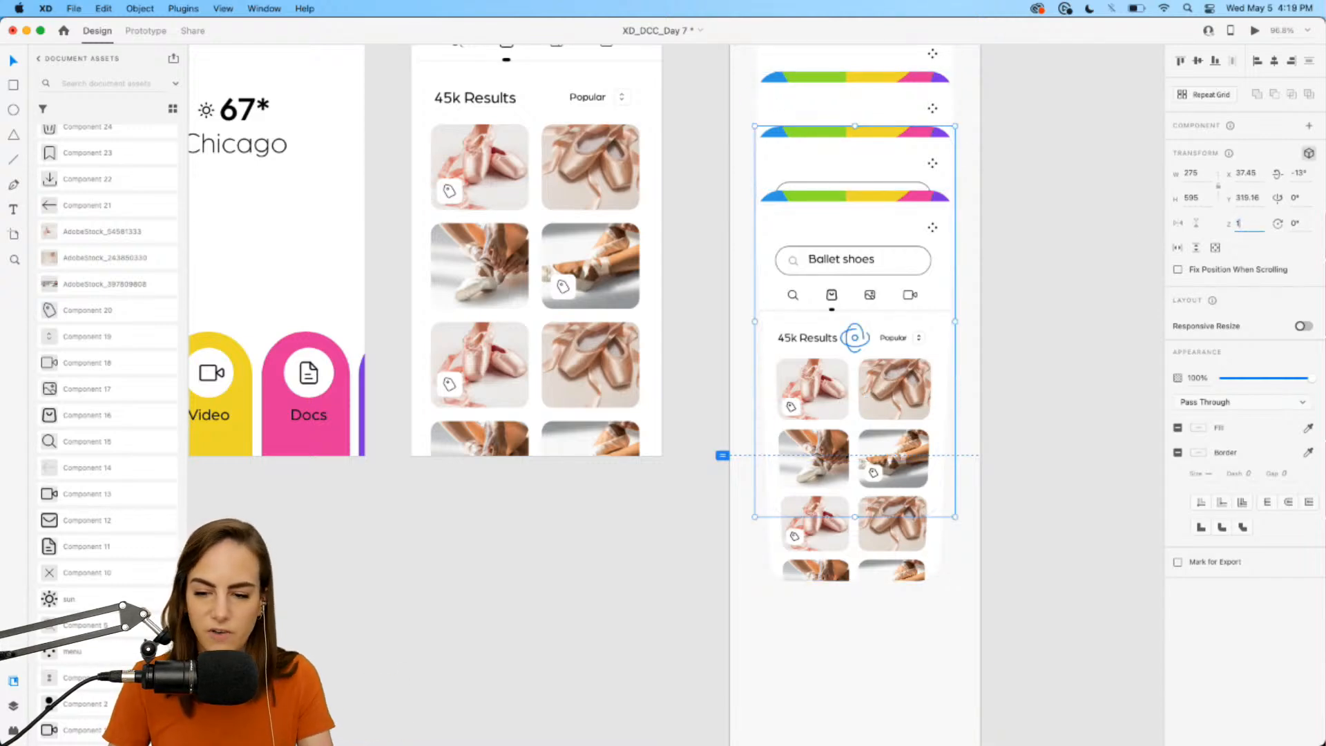
key(Return)
click(1086, 276)
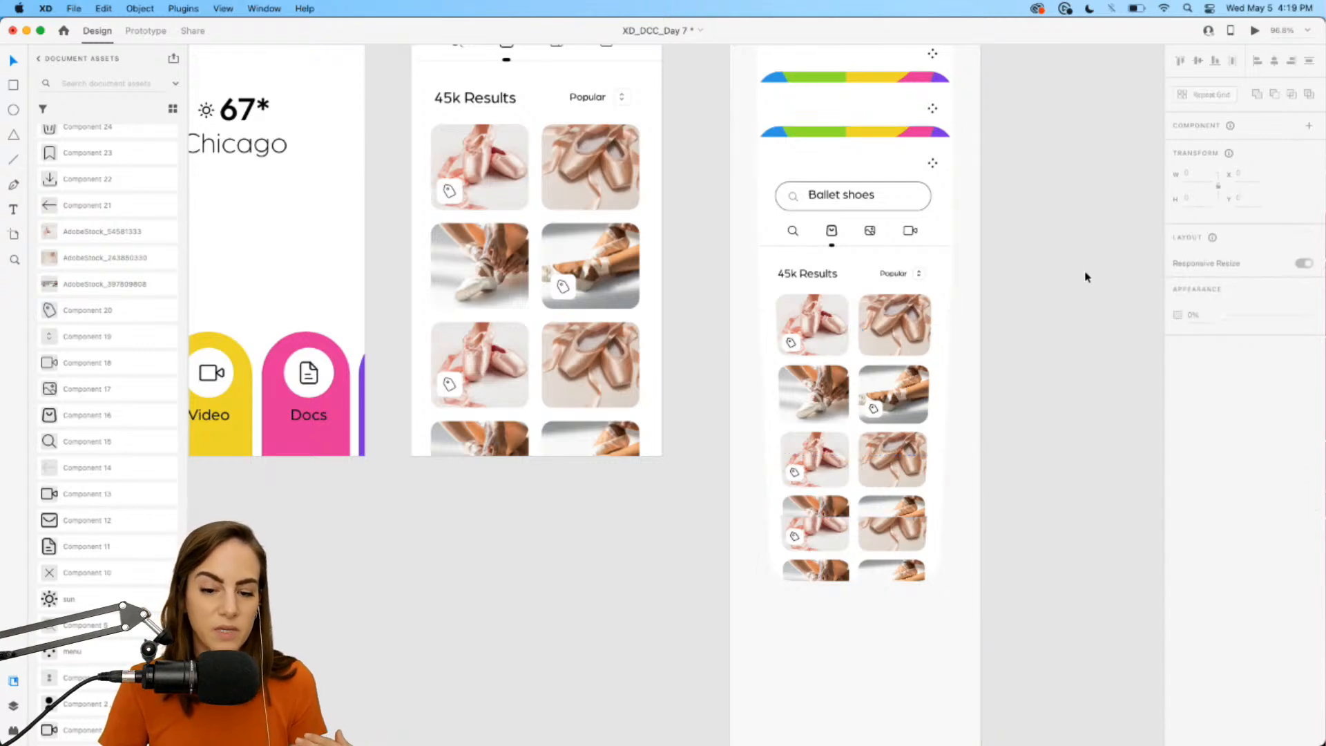
key(super+z)
key(super+z)
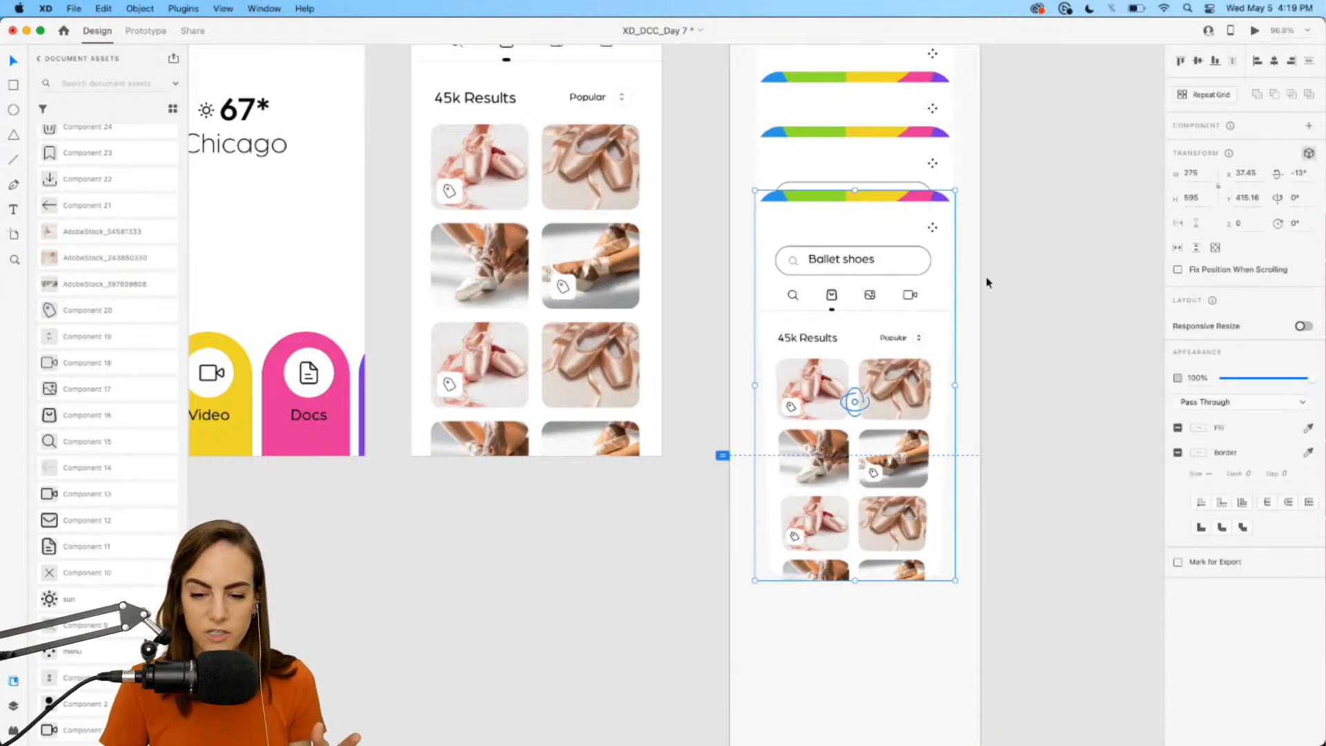
scroll(964, 134, up, 5)
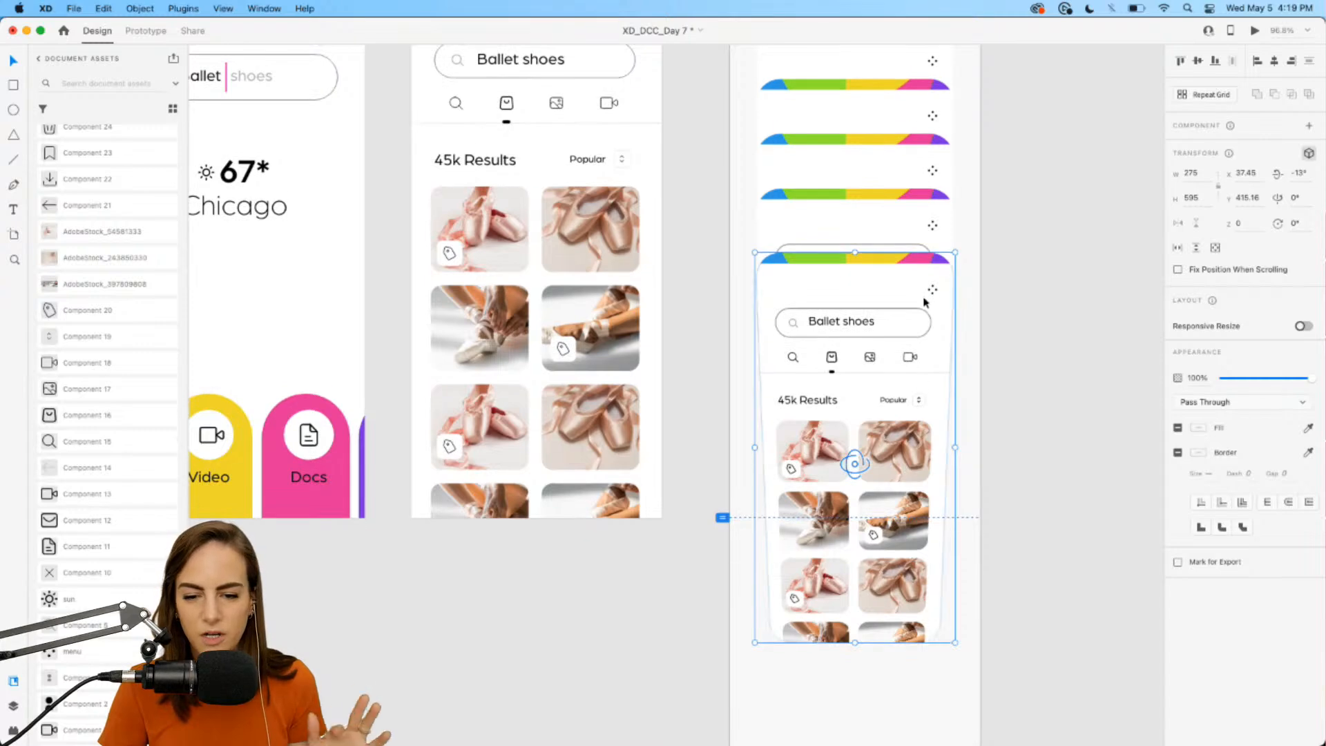
scroll(984, 323, down, 5)
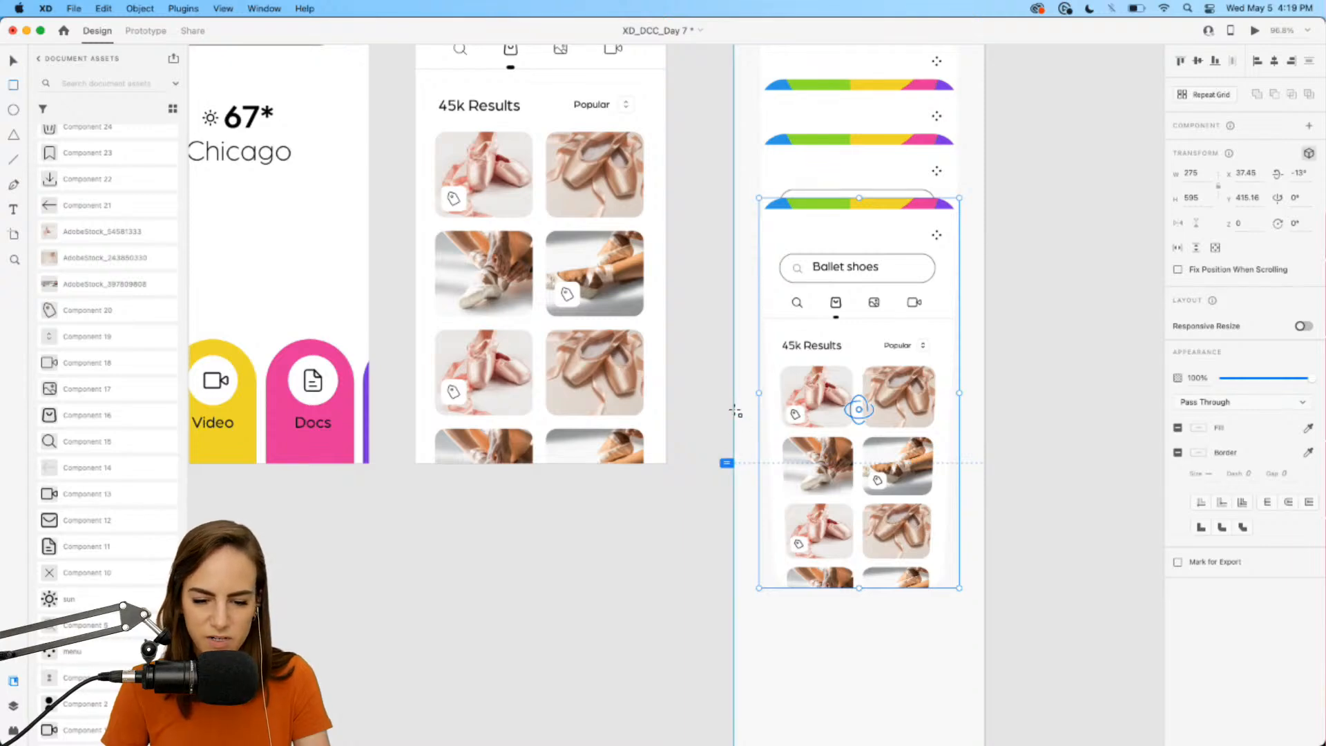
- Draw a borderless white 375 × 85 rectangle across Tabs – 1 at Y 725, and turn off its 3D transforms
drag(734, 406, 986, 463)
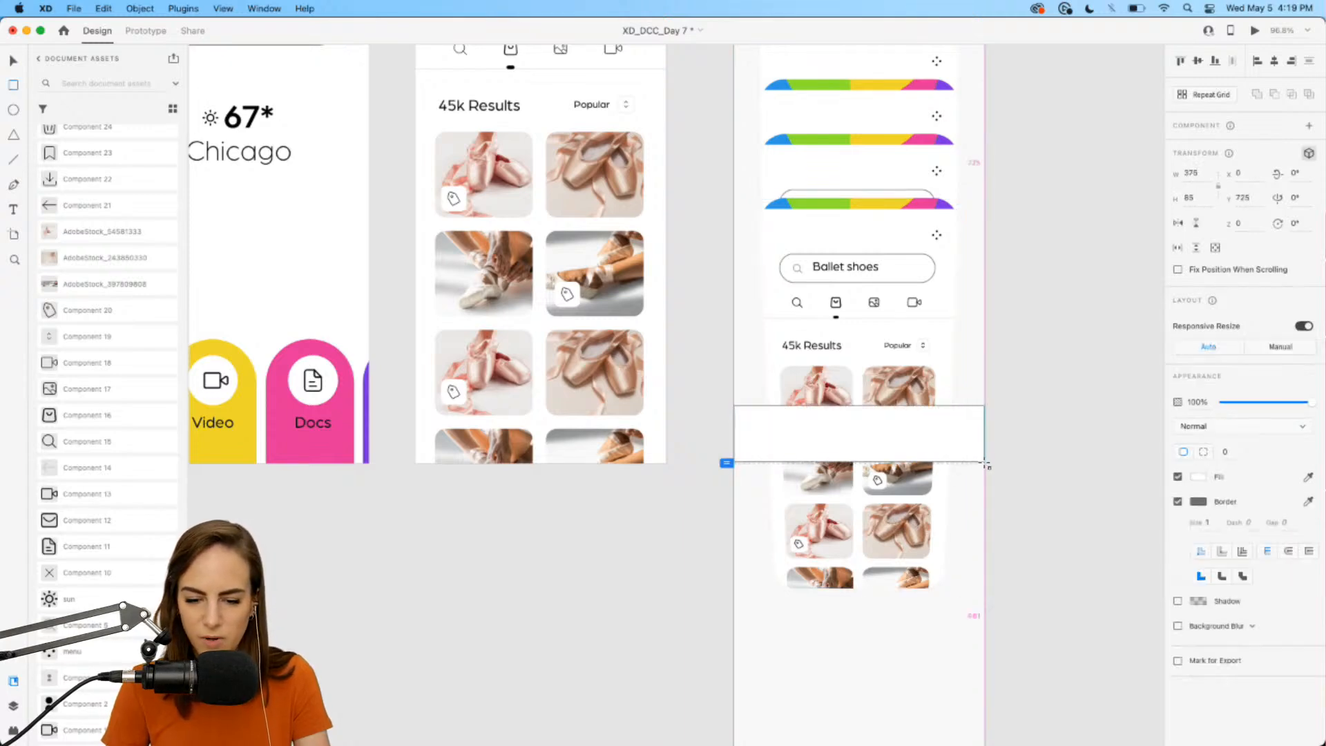
click(1178, 501)
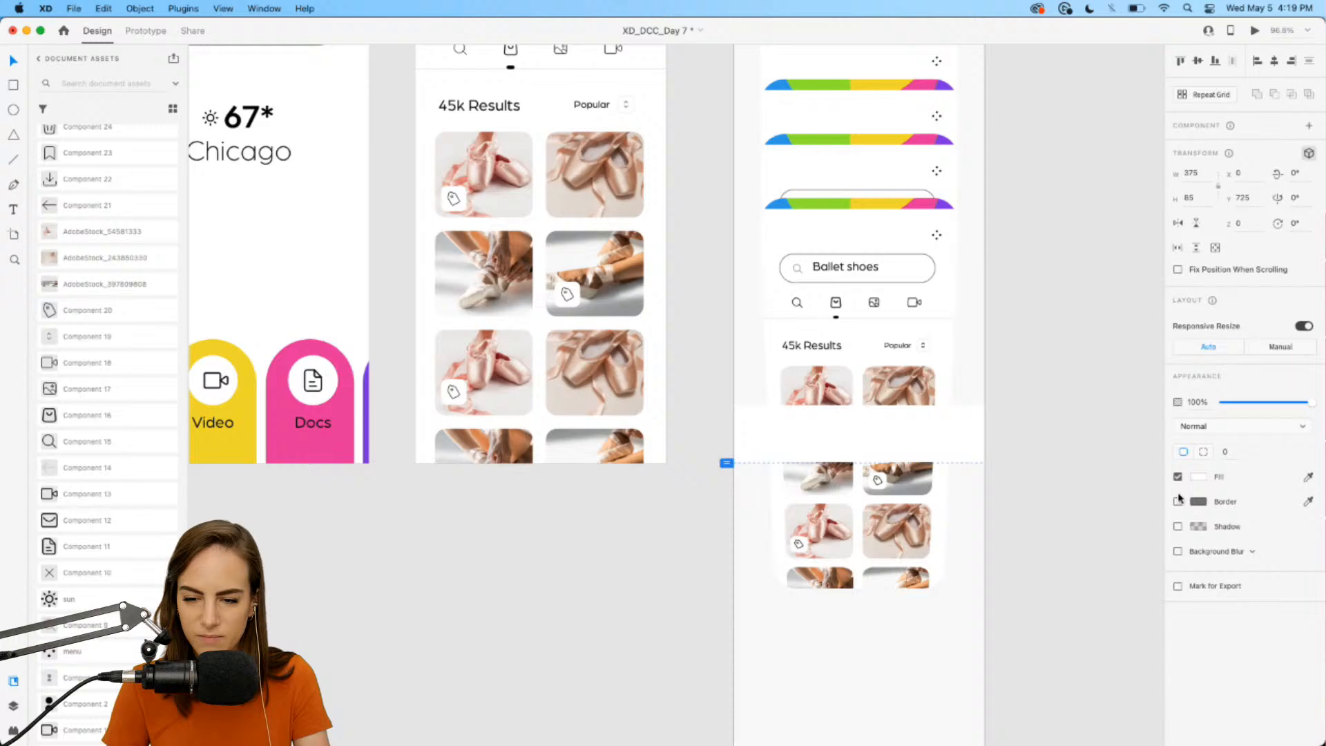
click(1309, 154)
- Place the back arrow, download, bookmark and trash icon components from the document assets across the white bar
scroll(876, 435, up, 5)
scroll(876, 436, down, 2)
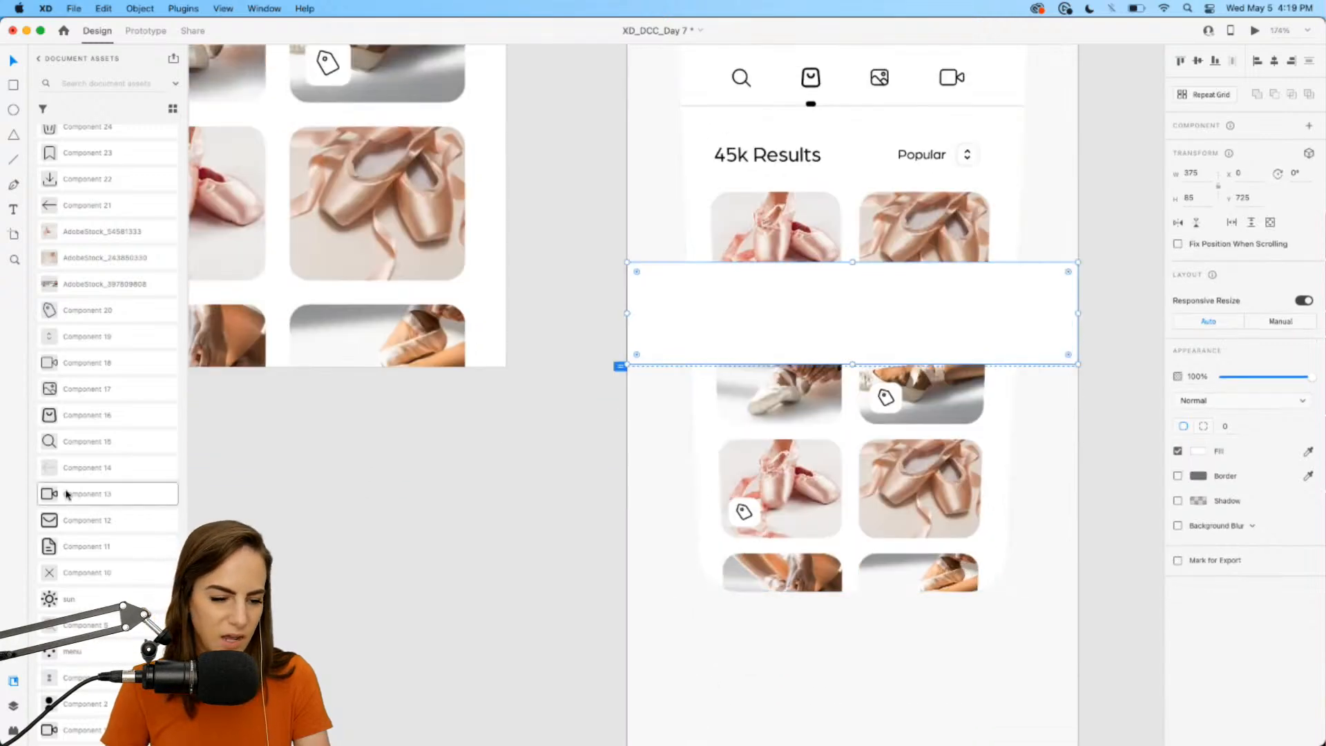
scroll(80, 417, up, 2)
drag(66, 247, 682, 310)
drag(65, 218, 769, 314)
drag(105, 189, 836, 296)
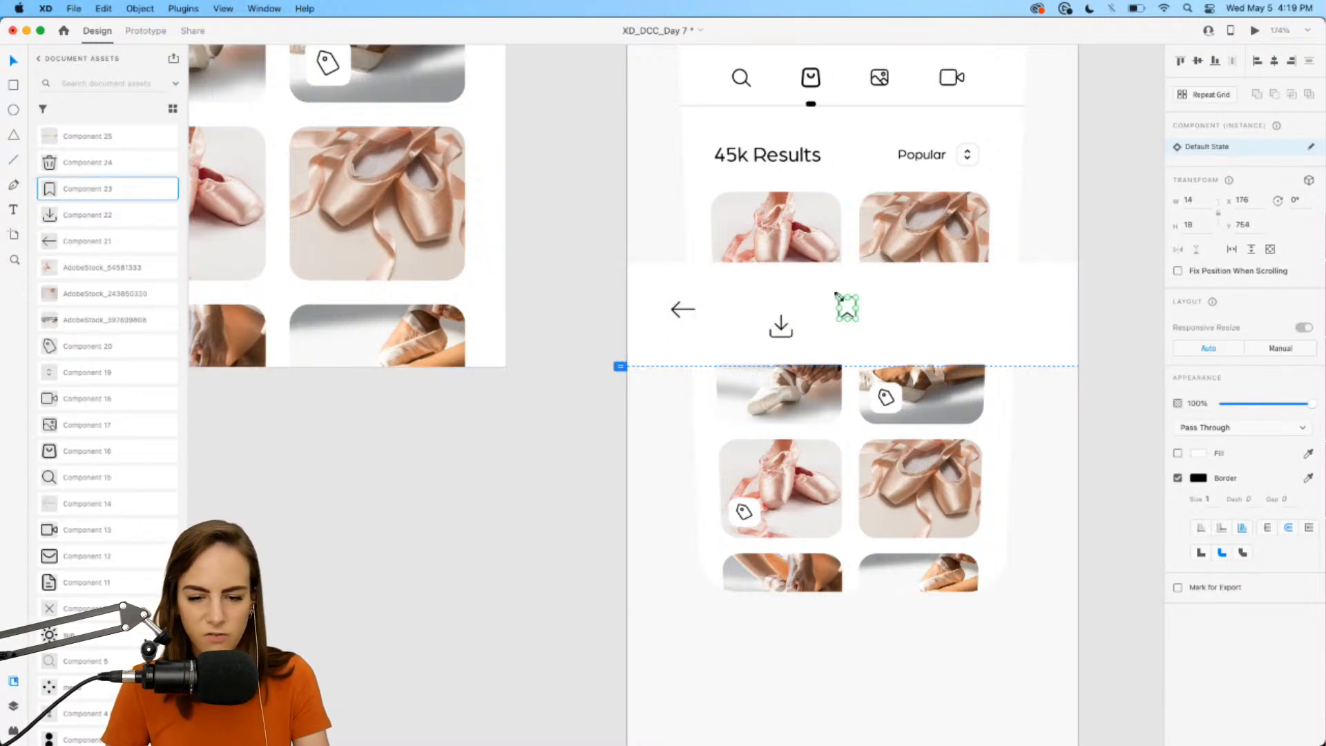
drag(66, 162, 1000, 310)
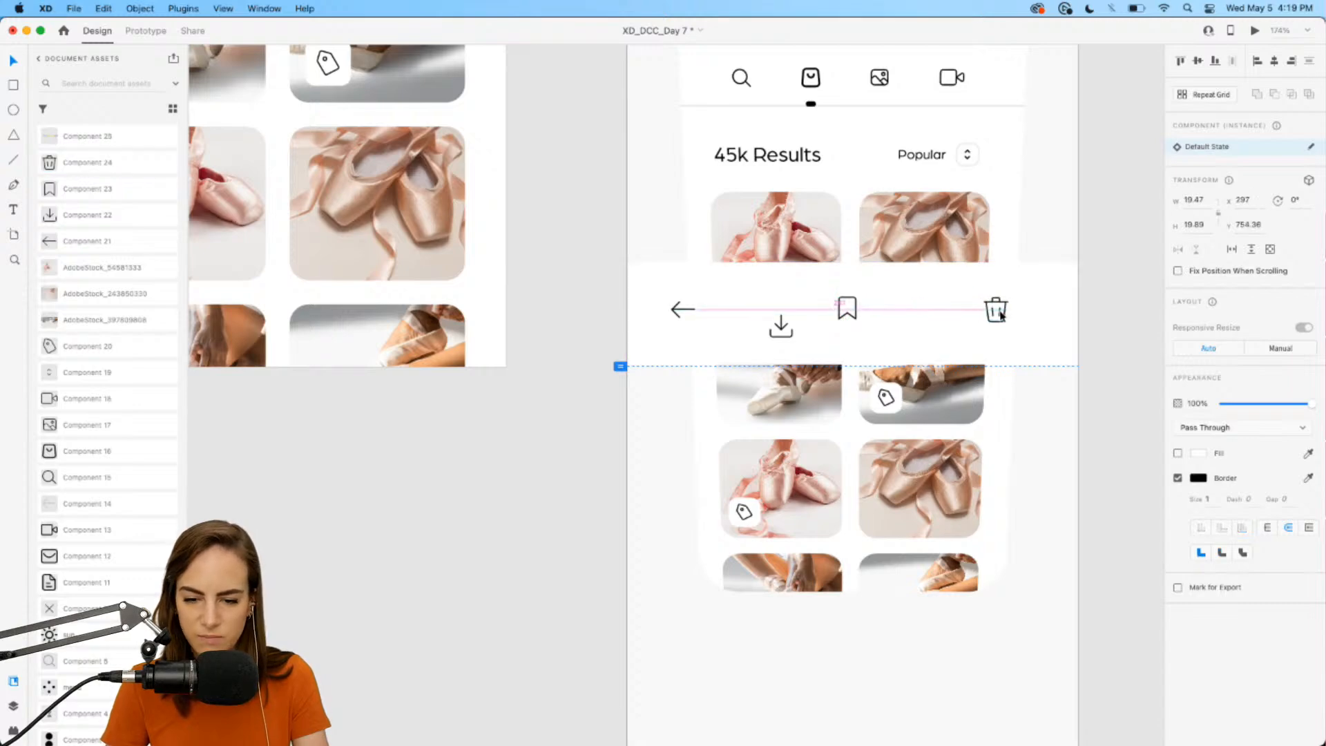
- Align the four bar icons on their vertical middle and distribute them evenly horizontally
shift+click(838, 314)
shift+click(682, 309)
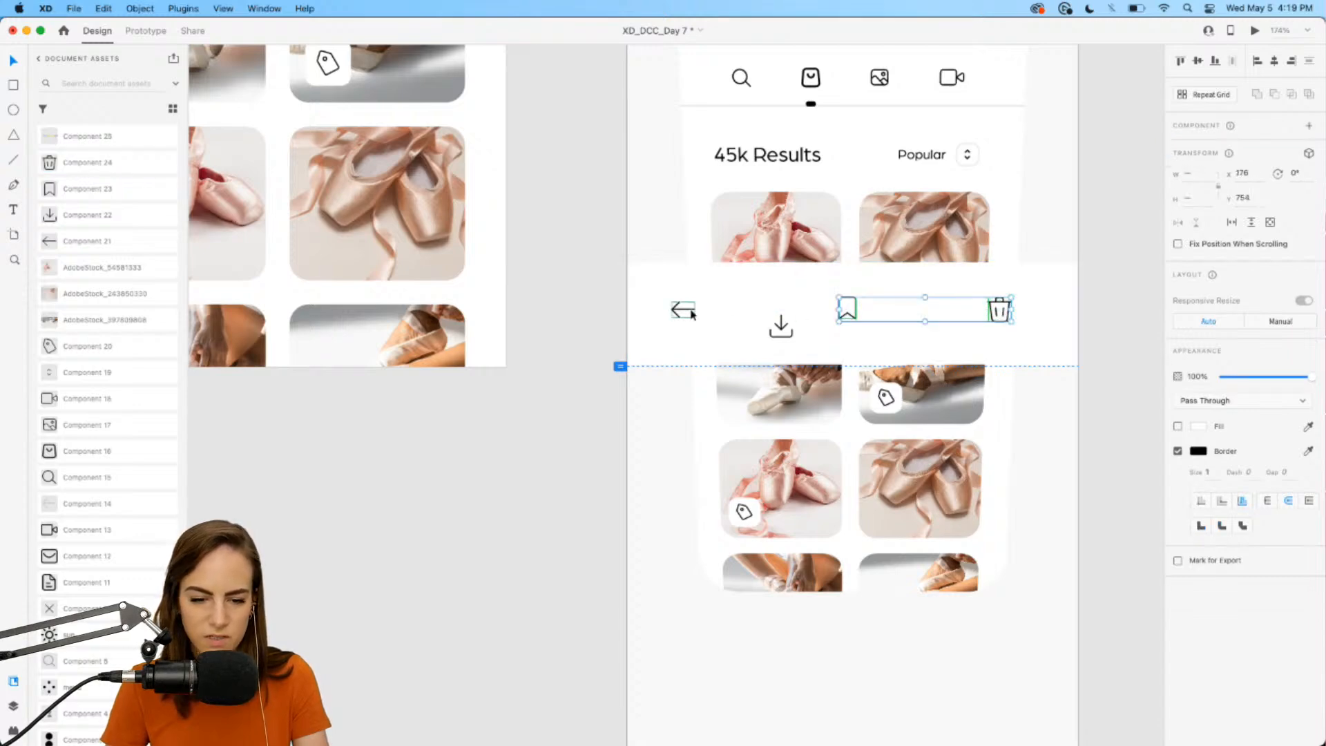
shift+click(781, 325)
click(1199, 61)
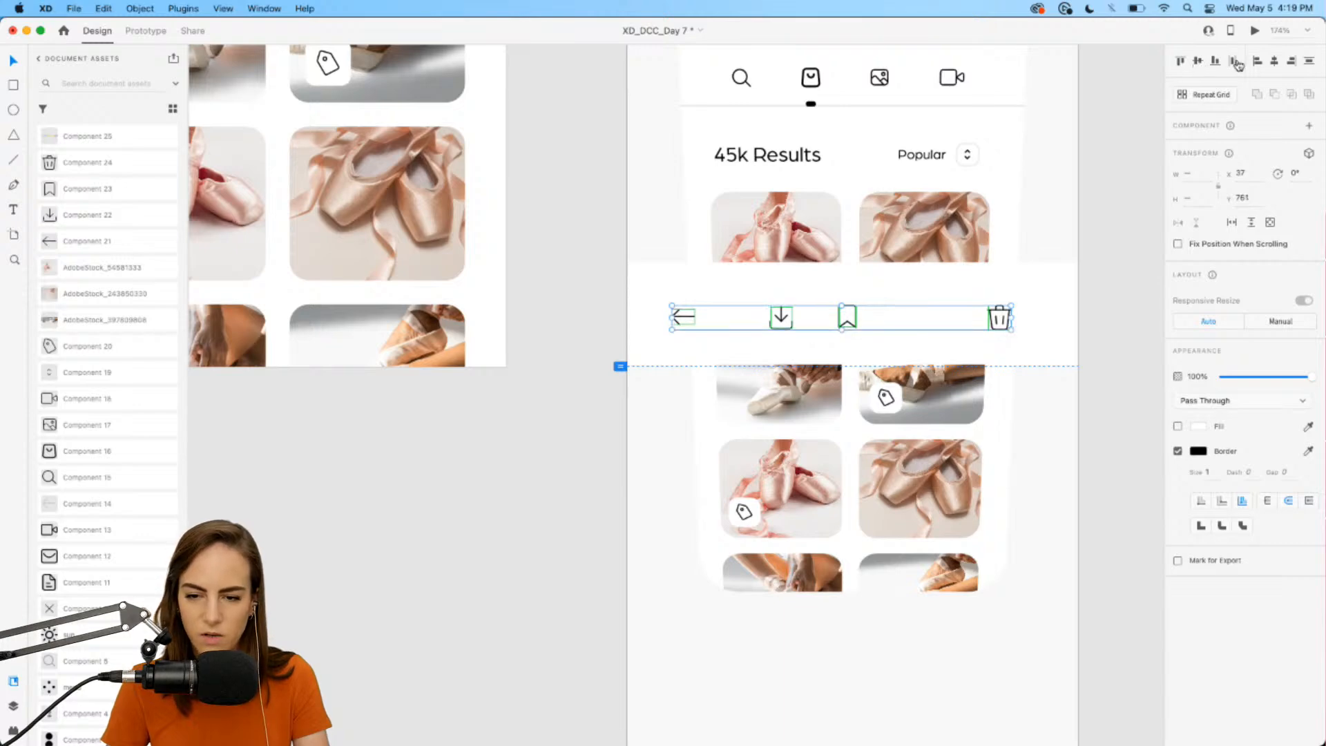
click(1233, 62)
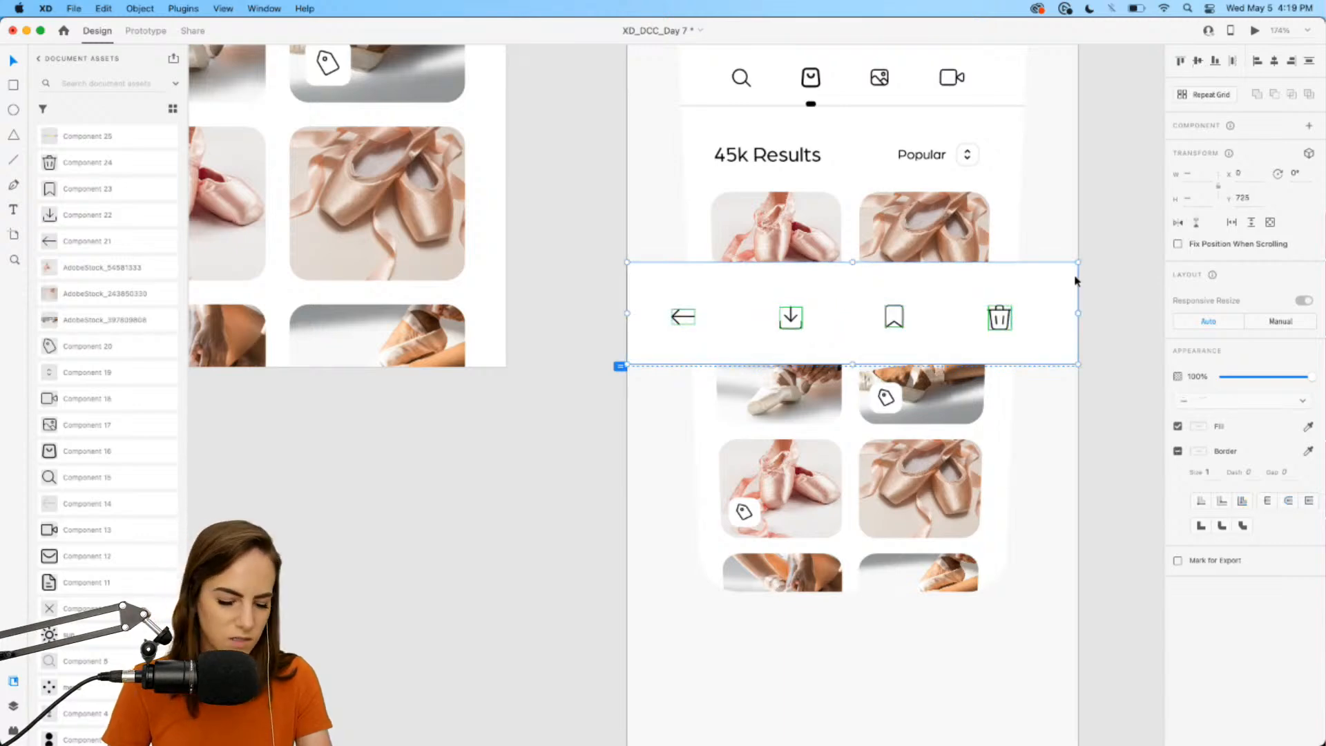
- Group the four icons with the white bar and fix the group's position when scrolling
key(super+g)
click(1116, 299)
scroll(1116, 304, down, 4)
scroll(1116, 304, down, 4)
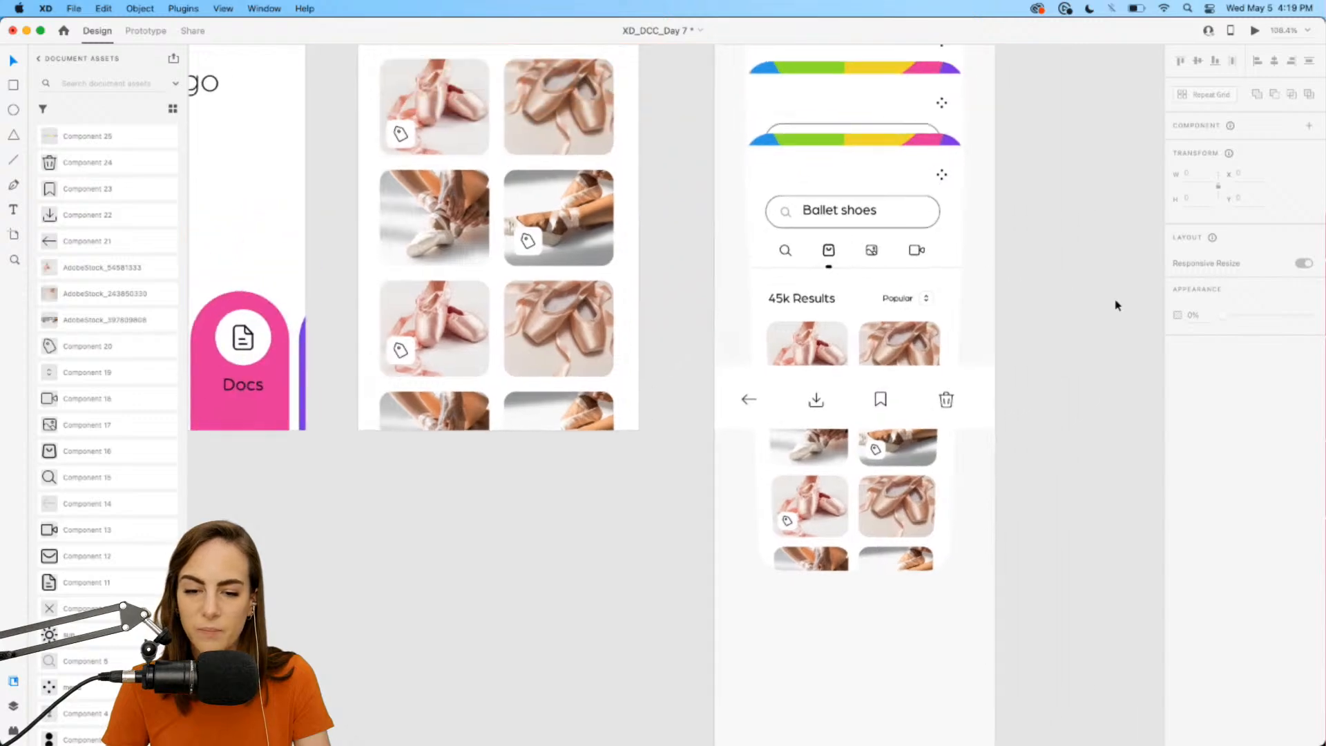
click(907, 382)
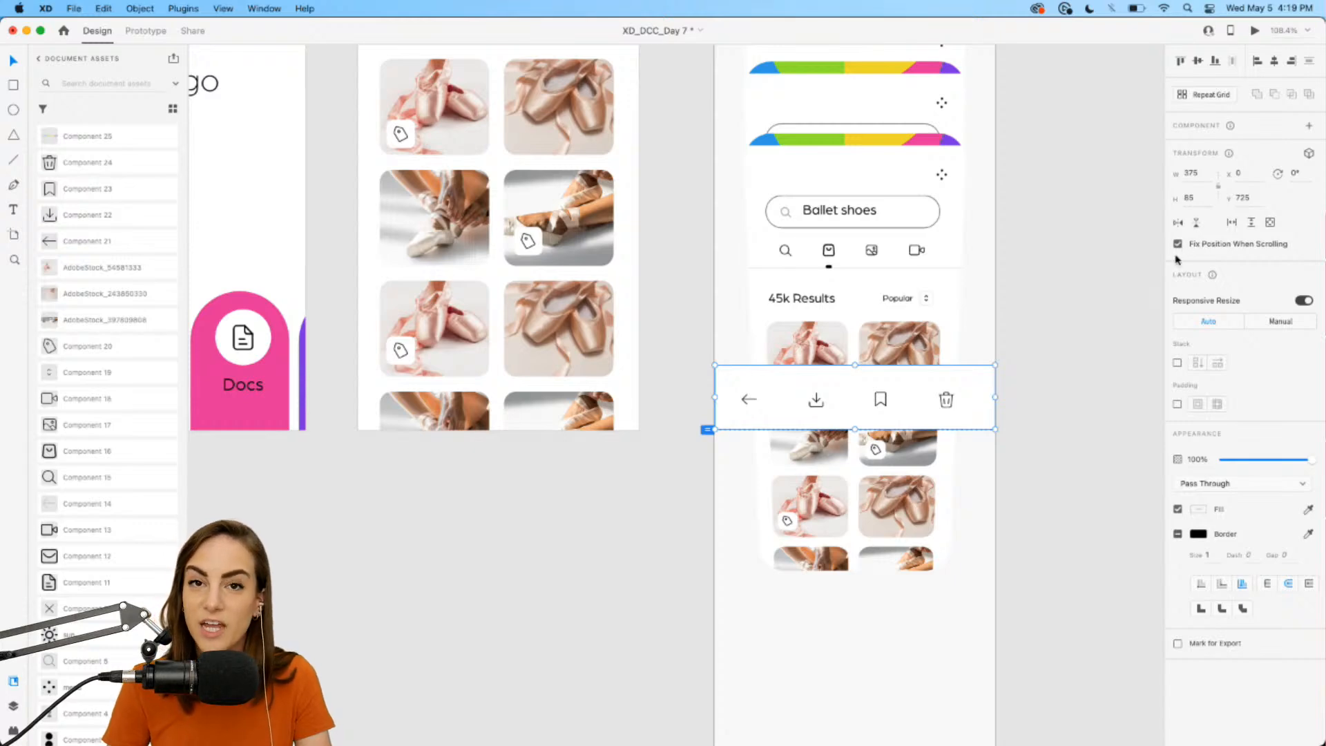
- Preview the Tabs – 1 artboard and scroll through it to check the fixed icon bar
scroll(1100, 302, down, 3)
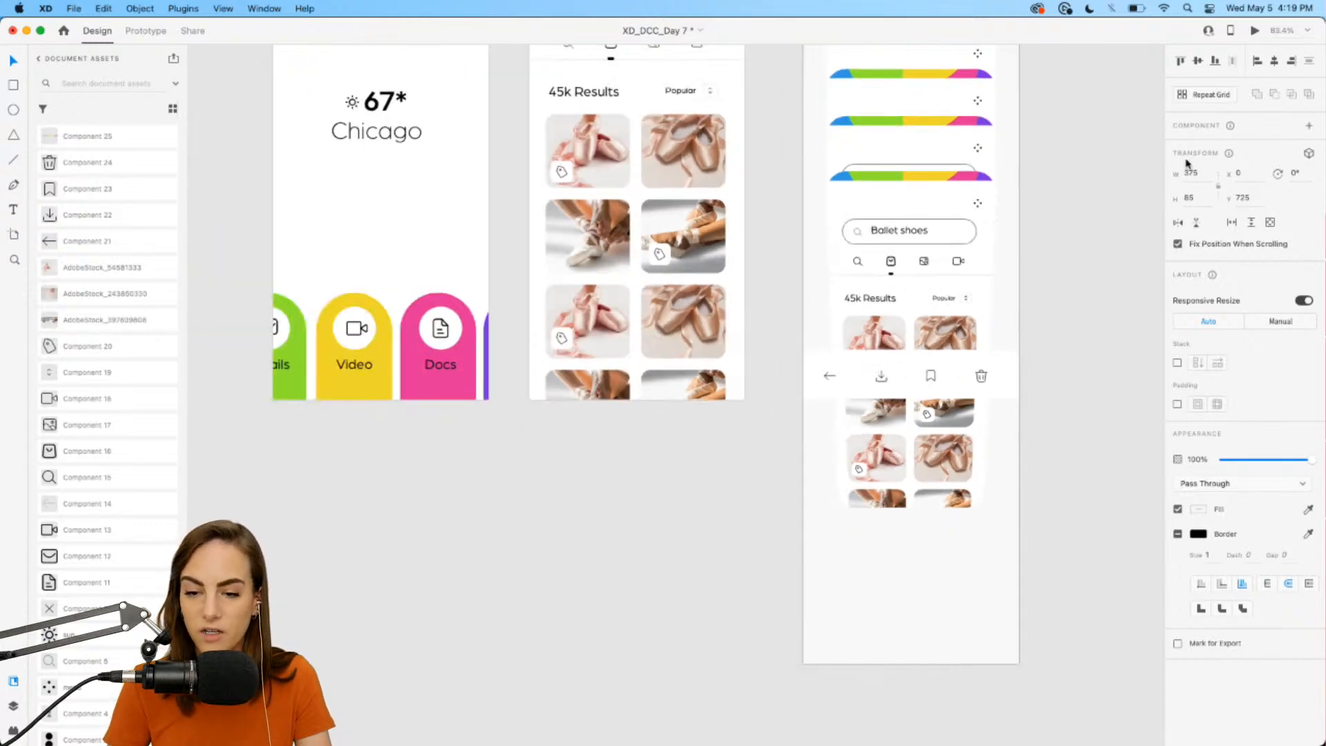
click(1254, 31)
scroll(795, 273, down, 5)
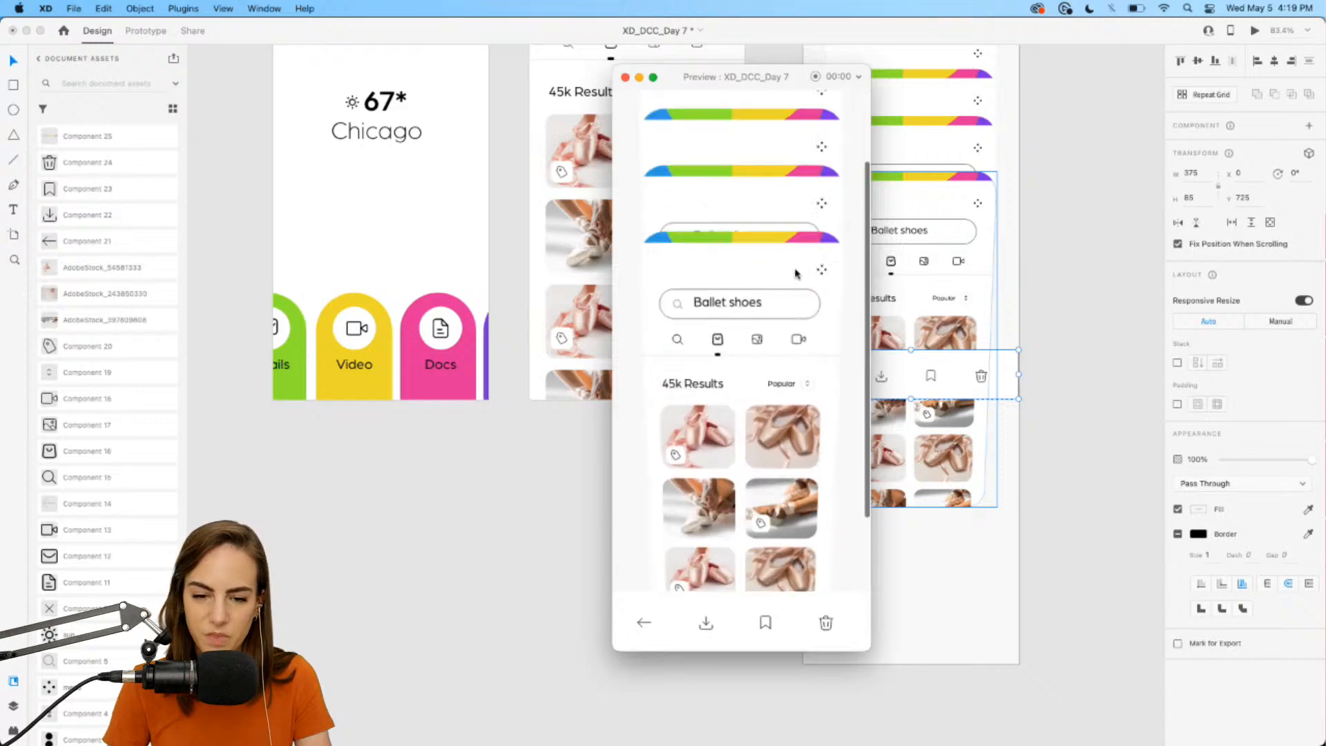
scroll(795, 272, up, 5)
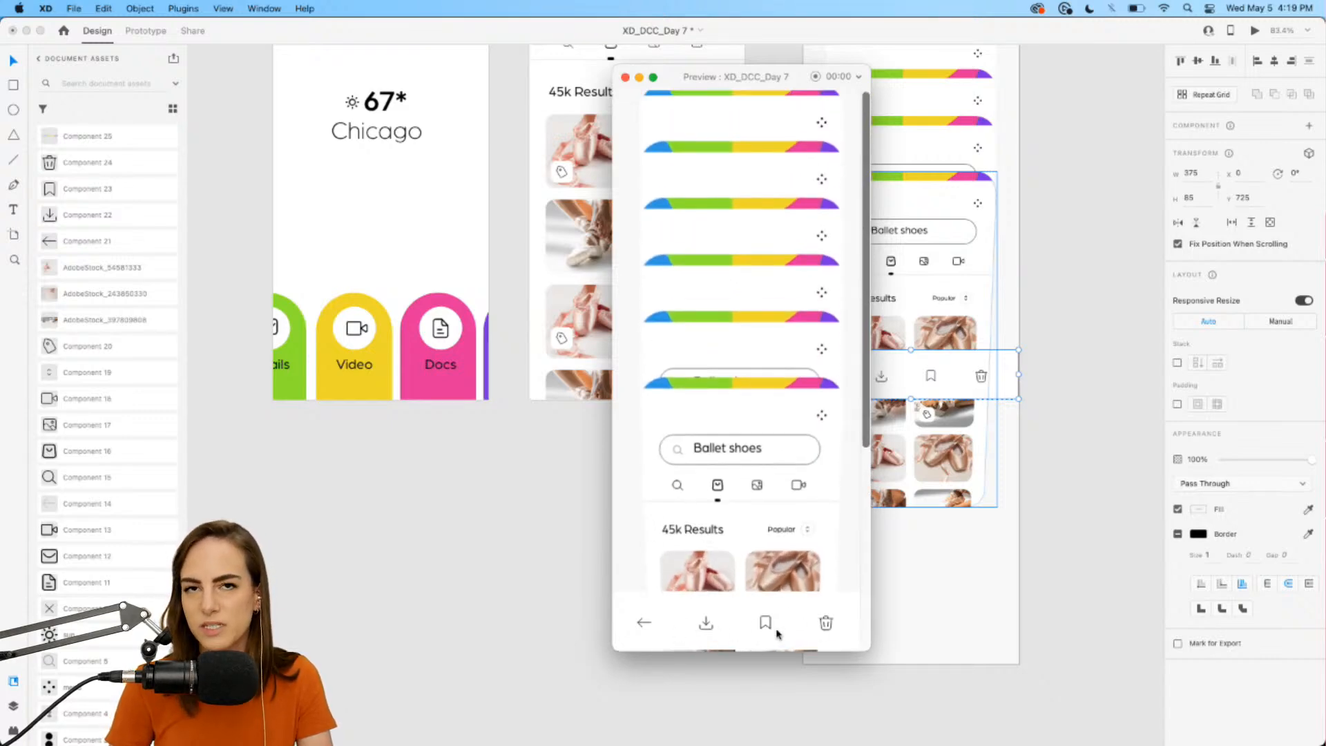
click(626, 77)
- Move the fixed icon bar down to Y 728 and preview the artboard's scrolling again
scroll(770, 414, up, 5)
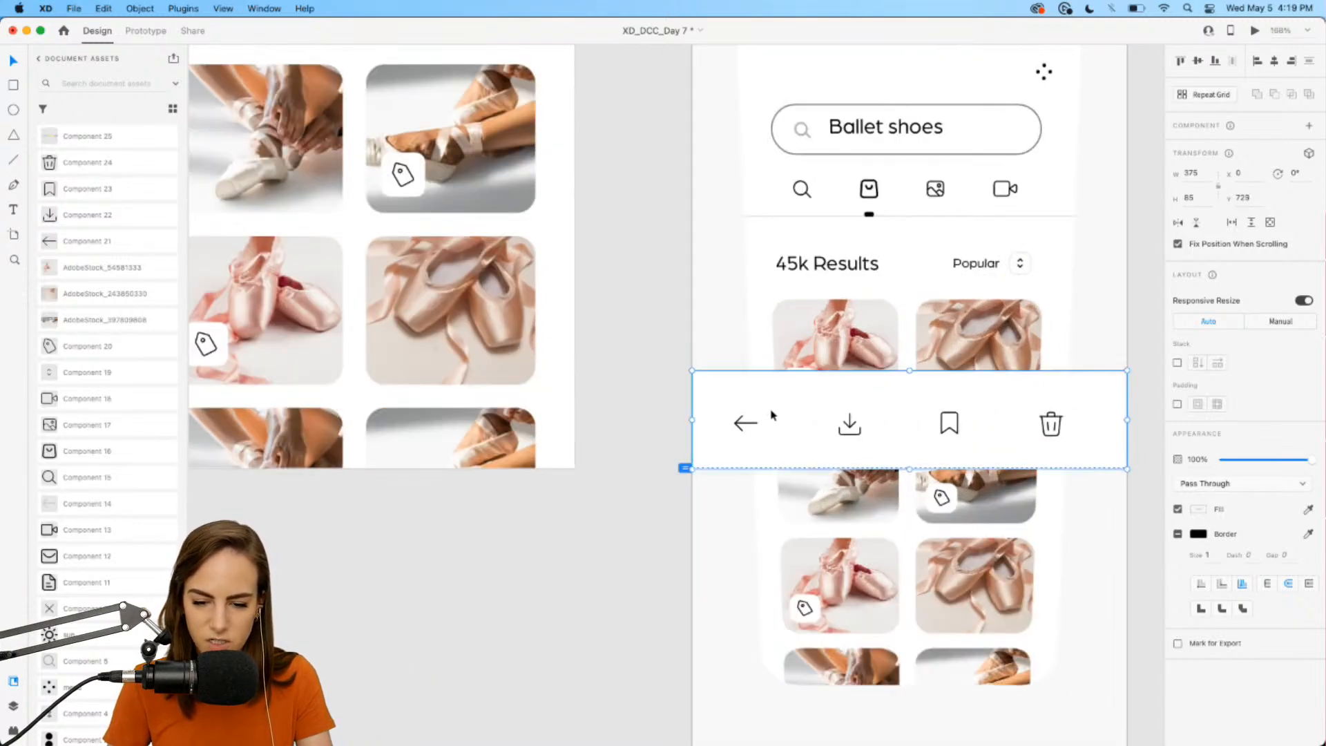
scroll(771, 414, down, 5)
click(1255, 30)
scroll(832, 311, down, 5)
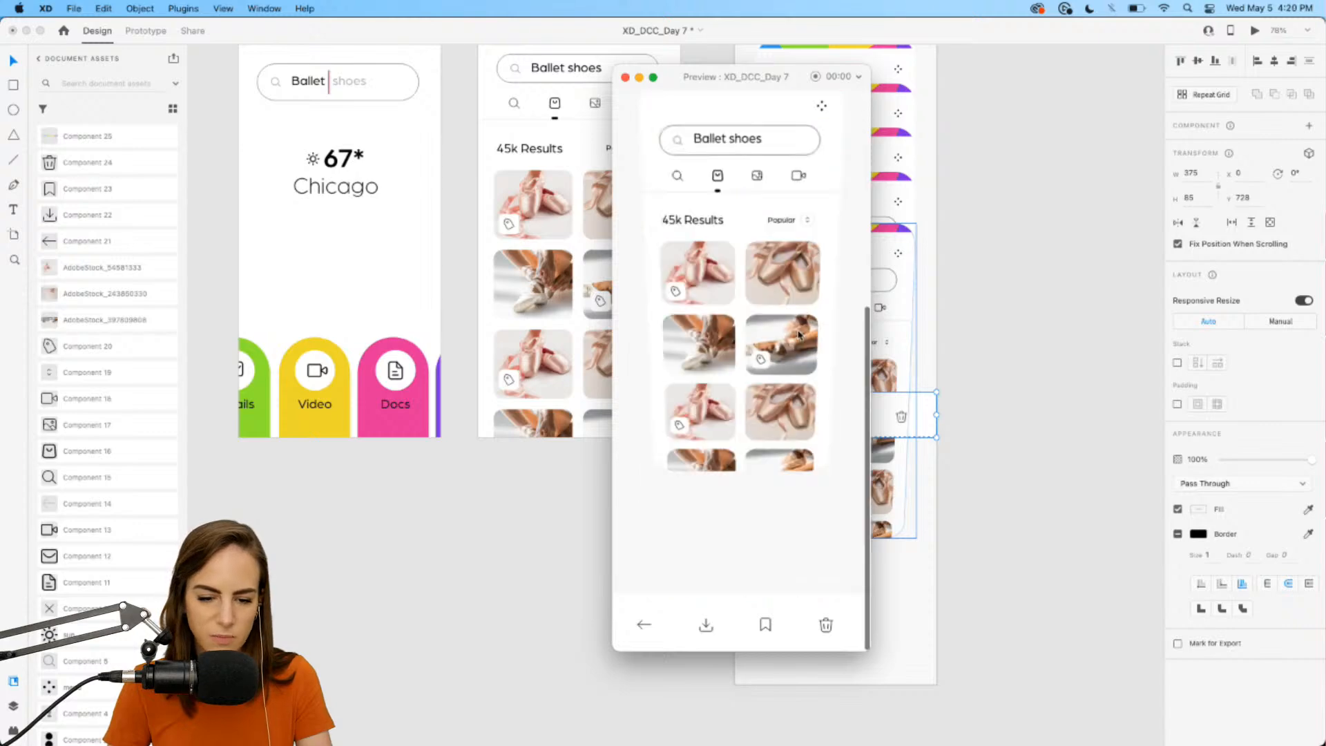
scroll(812, 325, up, 5)
click(625, 78)
click(974, 246)
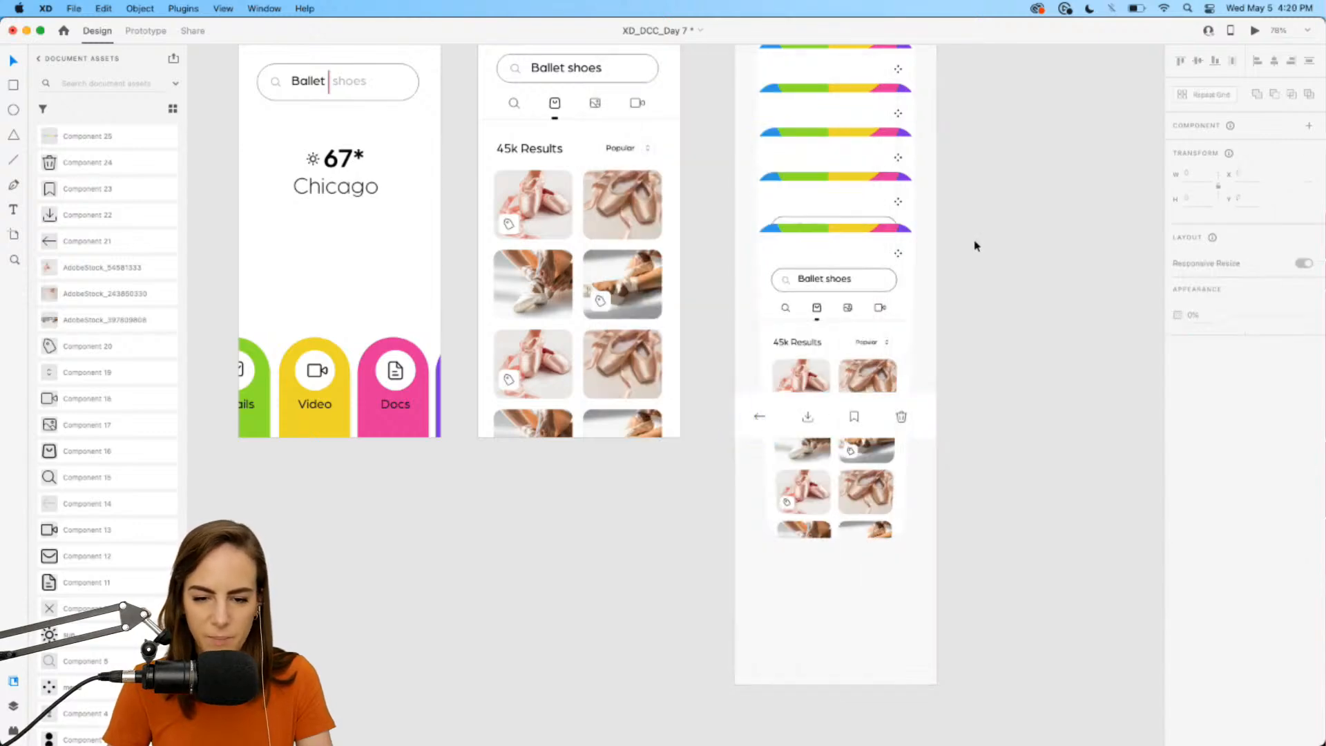
scroll(974, 246, up, 3)
click(863, 169)
drag(863, 170, 876, 412)
key(super+z)
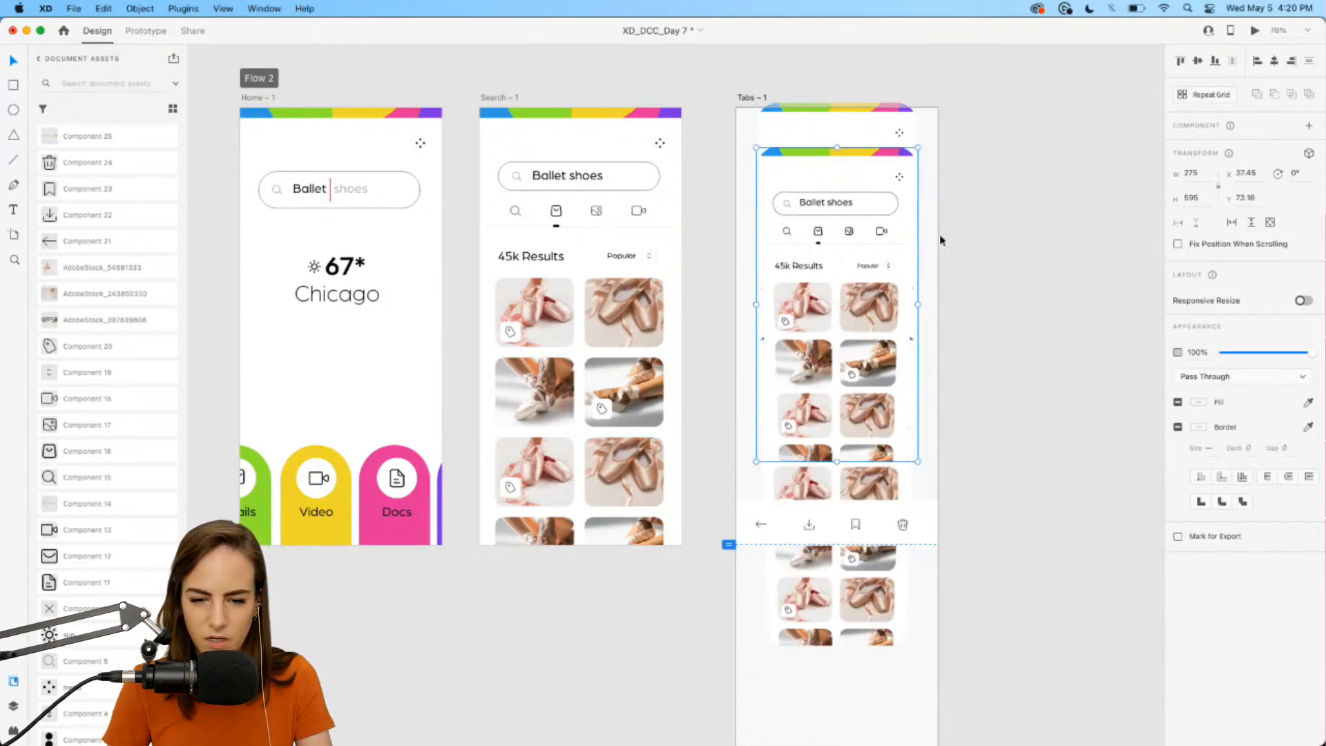
click(966, 221)
key(super+z)
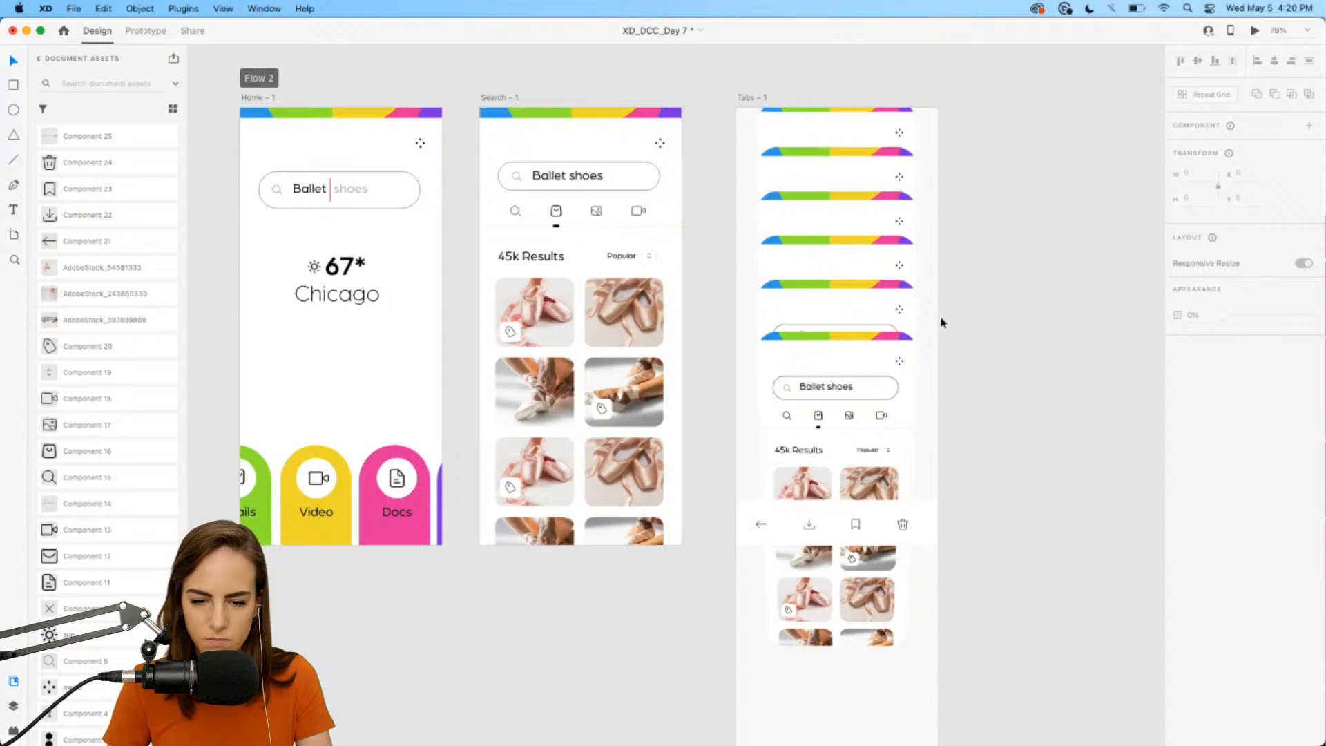
- Duplicate the upper five cards further down Tabs – 1, starting at Y 508.16, and send the copies behind the icon bar
drag(930, 314, 837, 172)
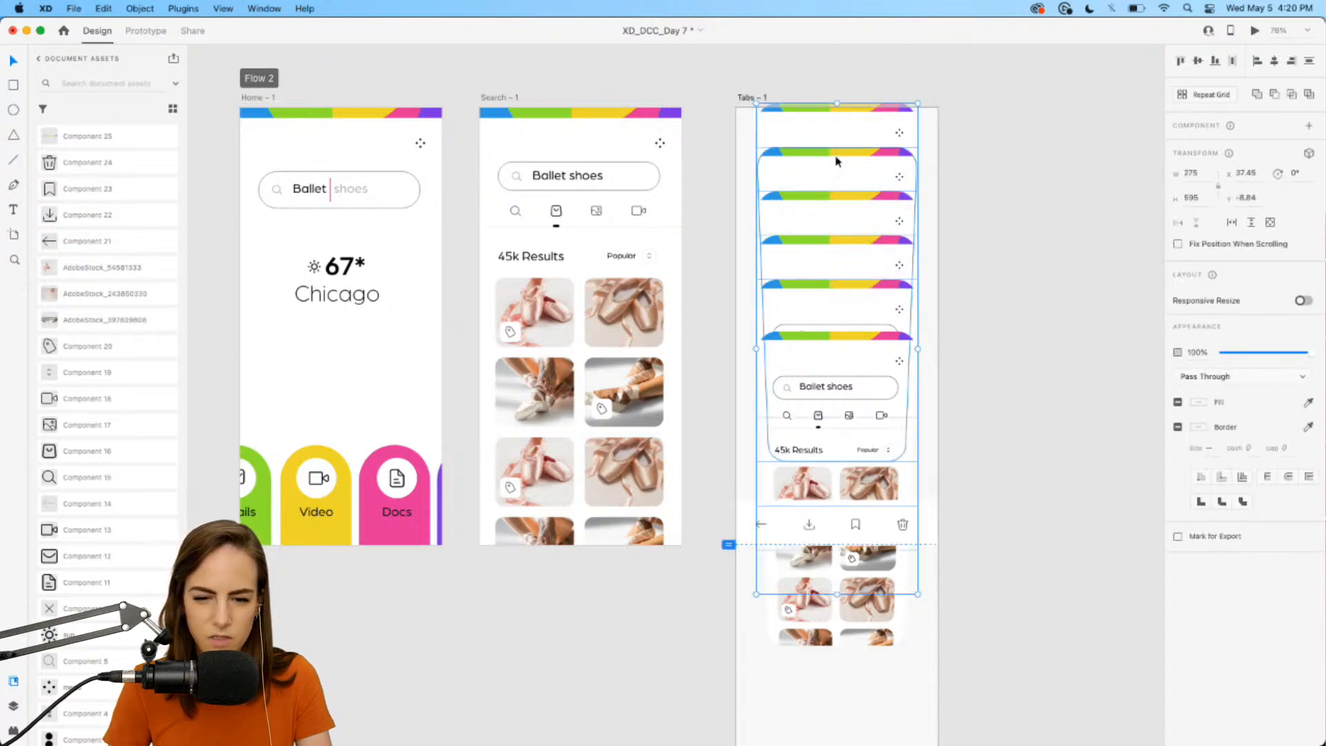
drag(837, 124, 829, 401)
scroll(830, 401, down, 5)
key(super+[)
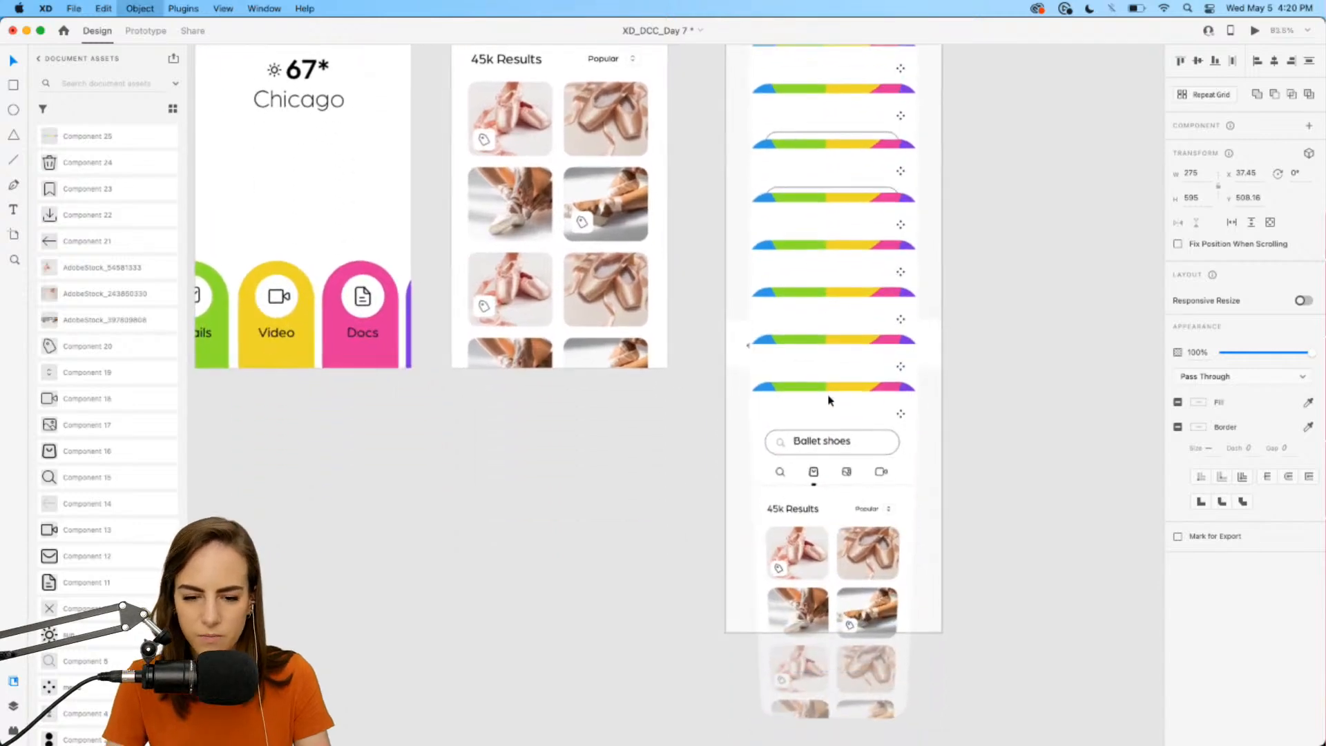
- Preview the extended card stack on Tabs – 1 and scroll through its full length
scroll(1027, 328, up, 3)
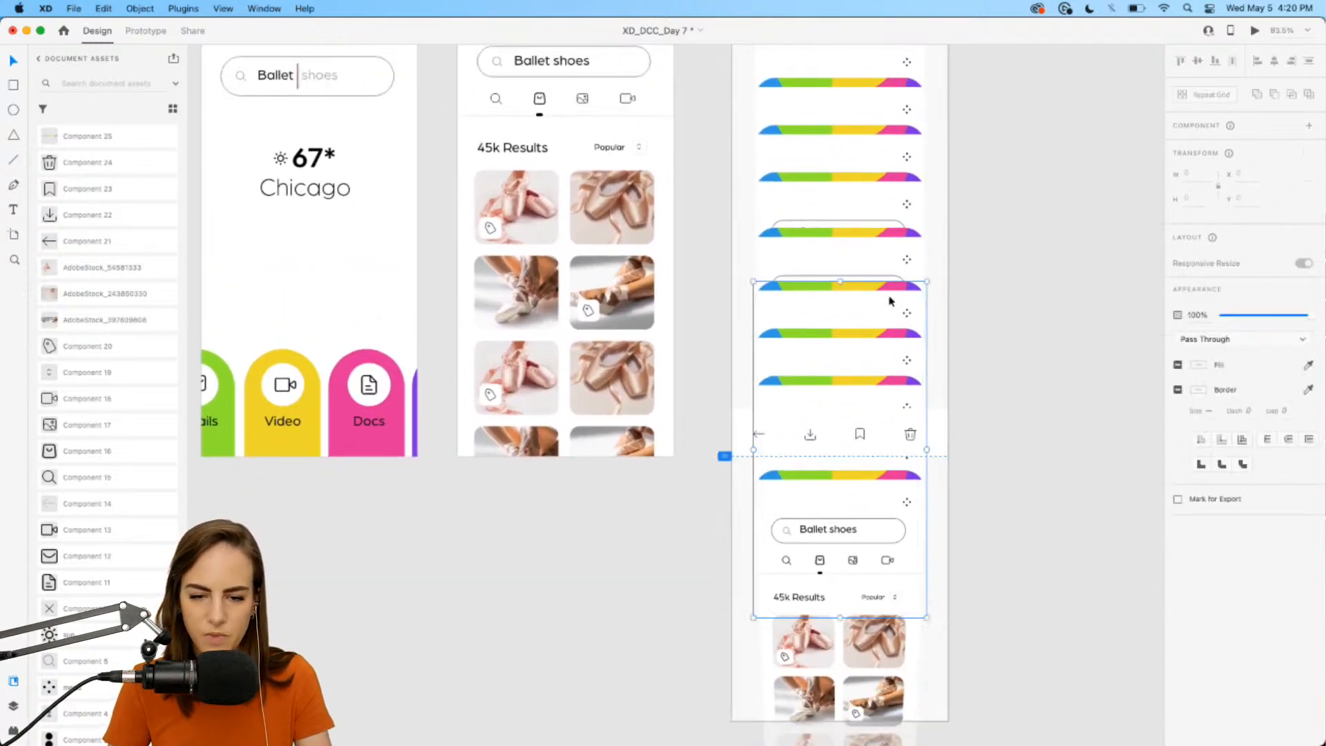
click(1255, 31)
scroll(735, 299, down, 5)
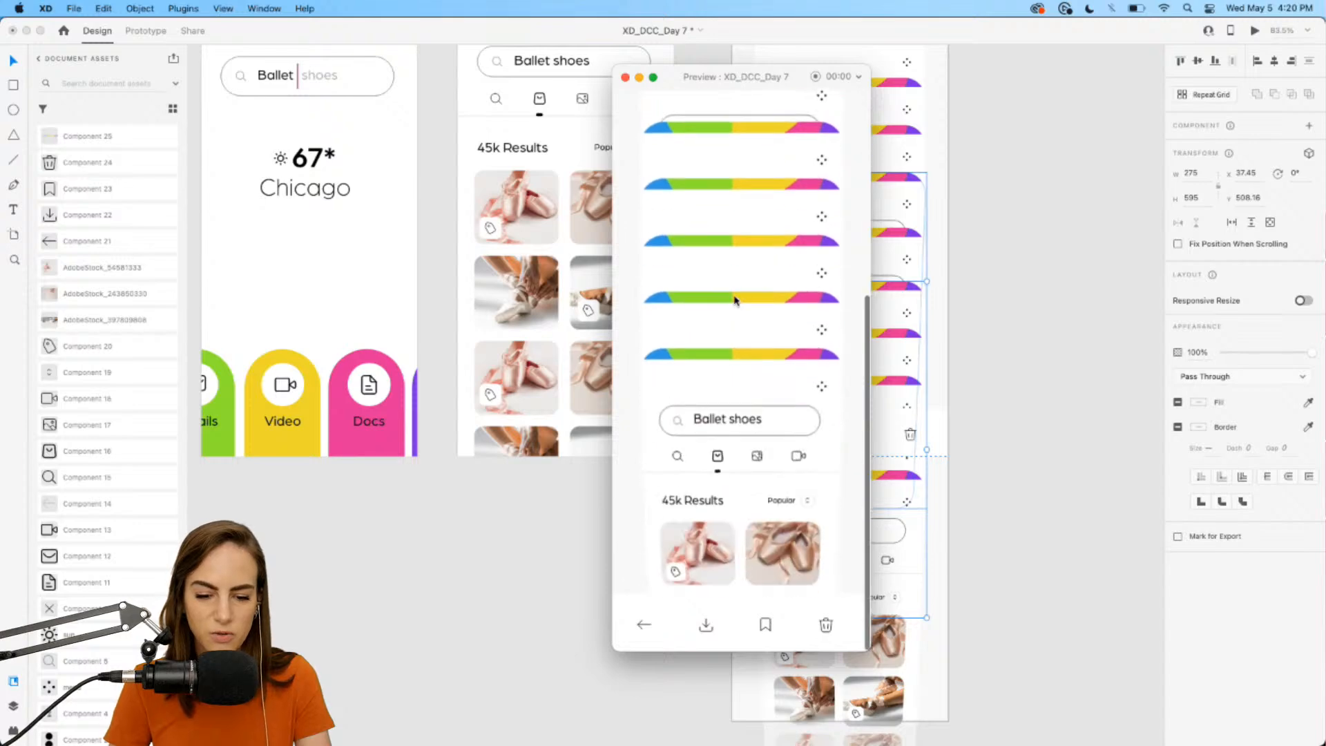
scroll(734, 299, up, 5)
click(626, 77)
- Prototype a tap interaction from the Search – 1 artboard to Tabs – 1 using Auto-Animate, Ease Out and a 1 s duration
scroll(764, 314, up, 6)
scroll(765, 314, left, 4)
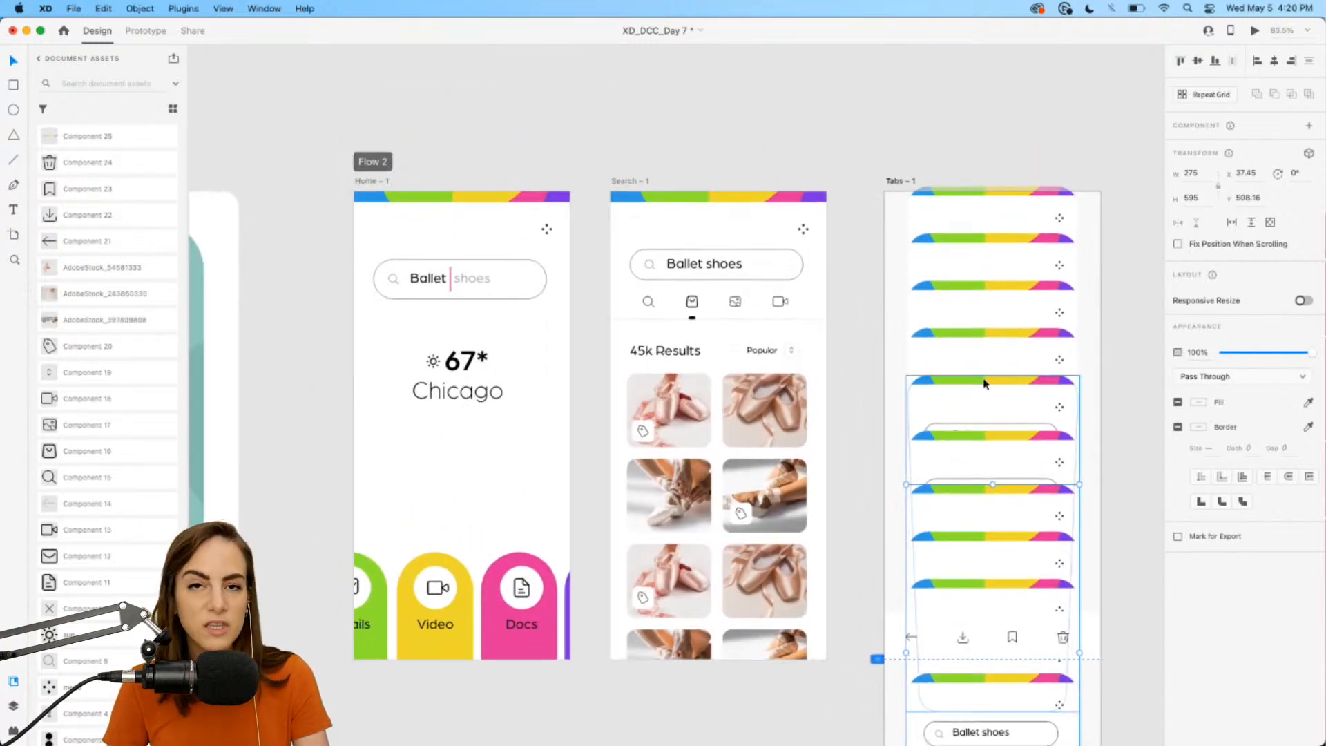
scroll(879, 221, down, 5)
click(855, 219)
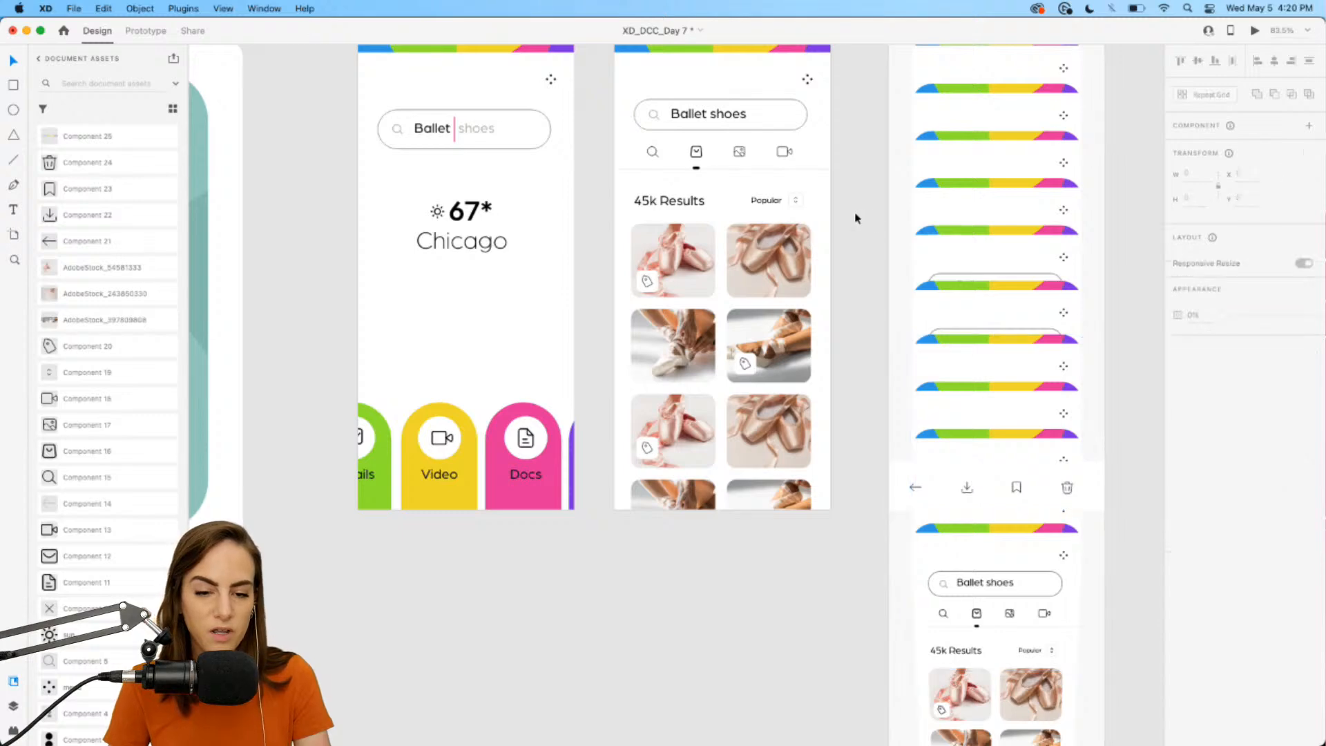
click(146, 31)
scroll(726, 221, up, 2)
scroll(725, 221, right, 1)
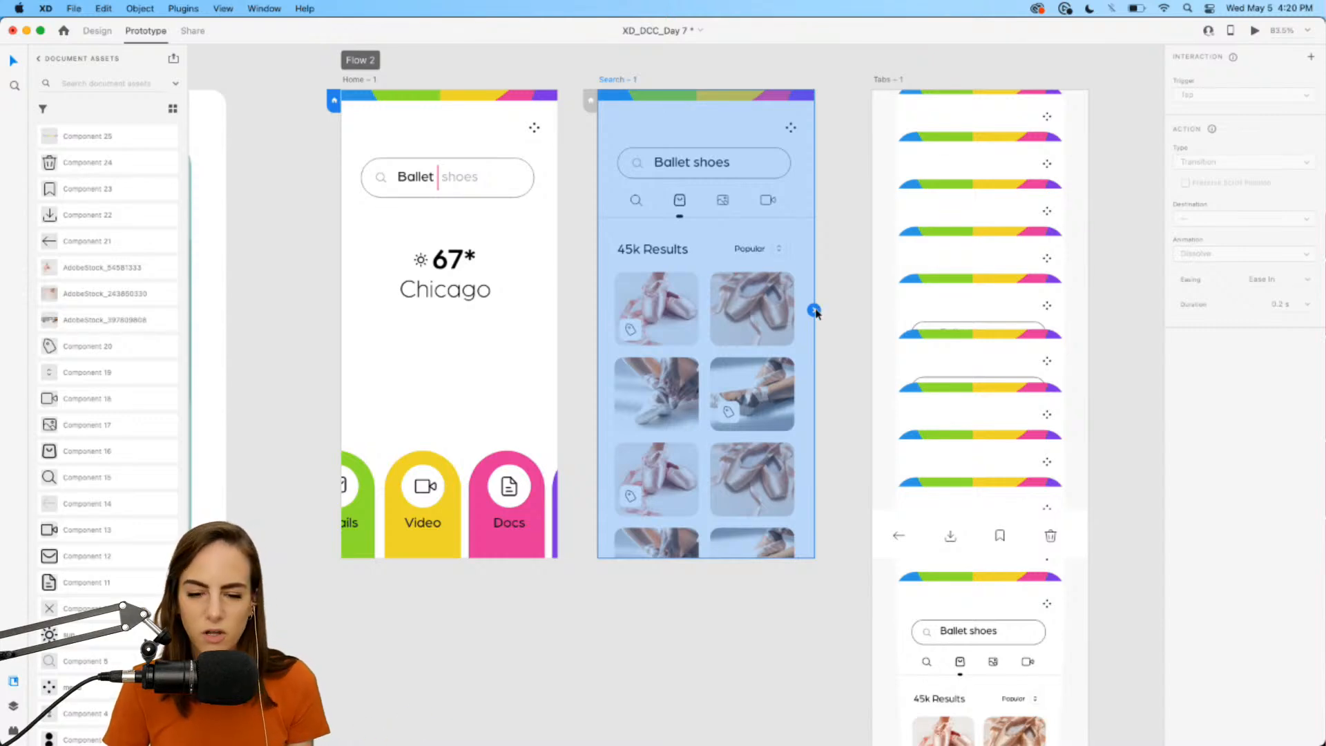
drag(814, 311, 905, 342)
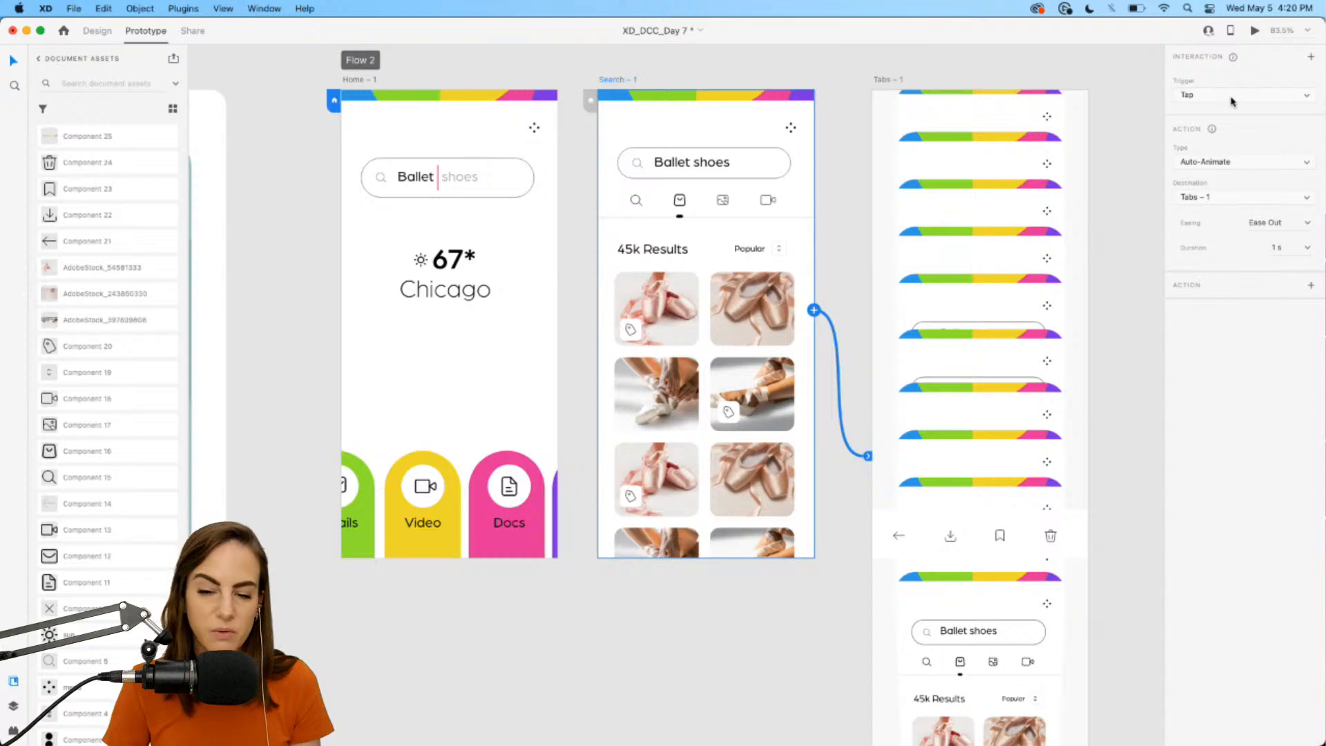
click(1209, 163)
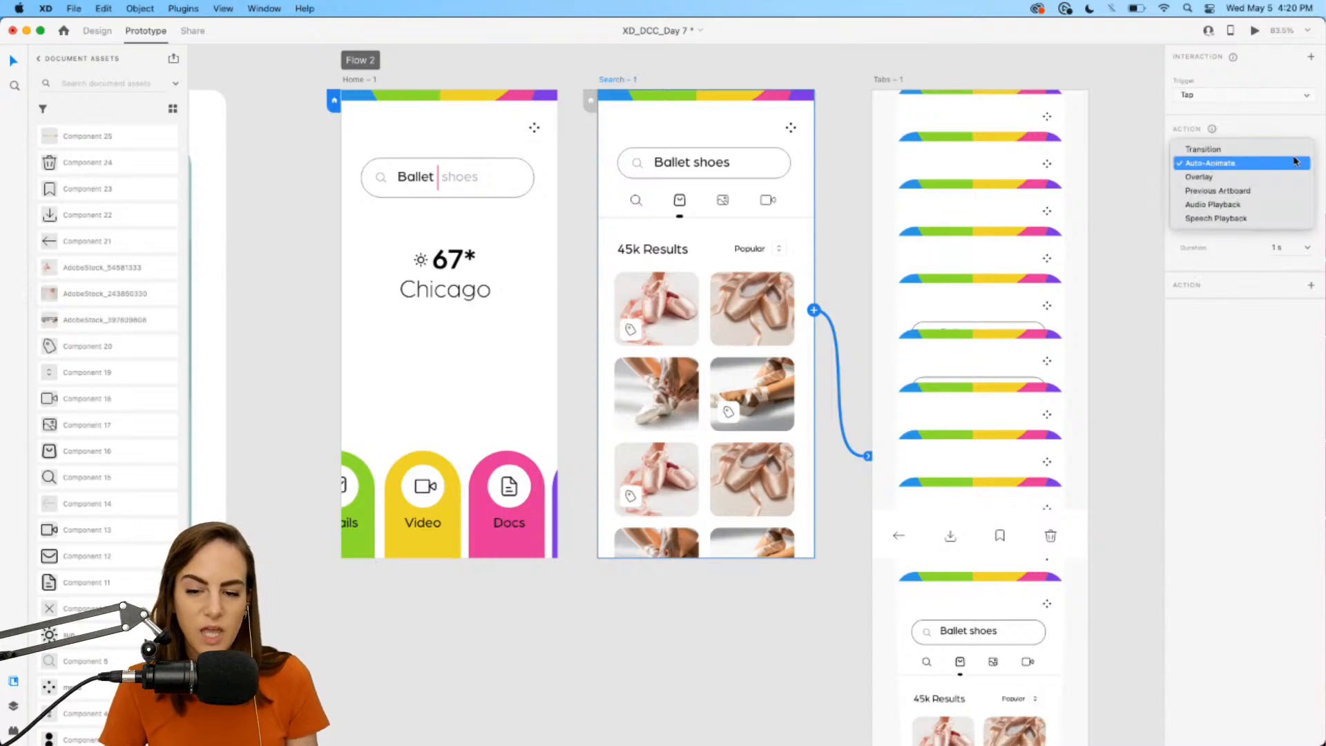
click(1274, 362)
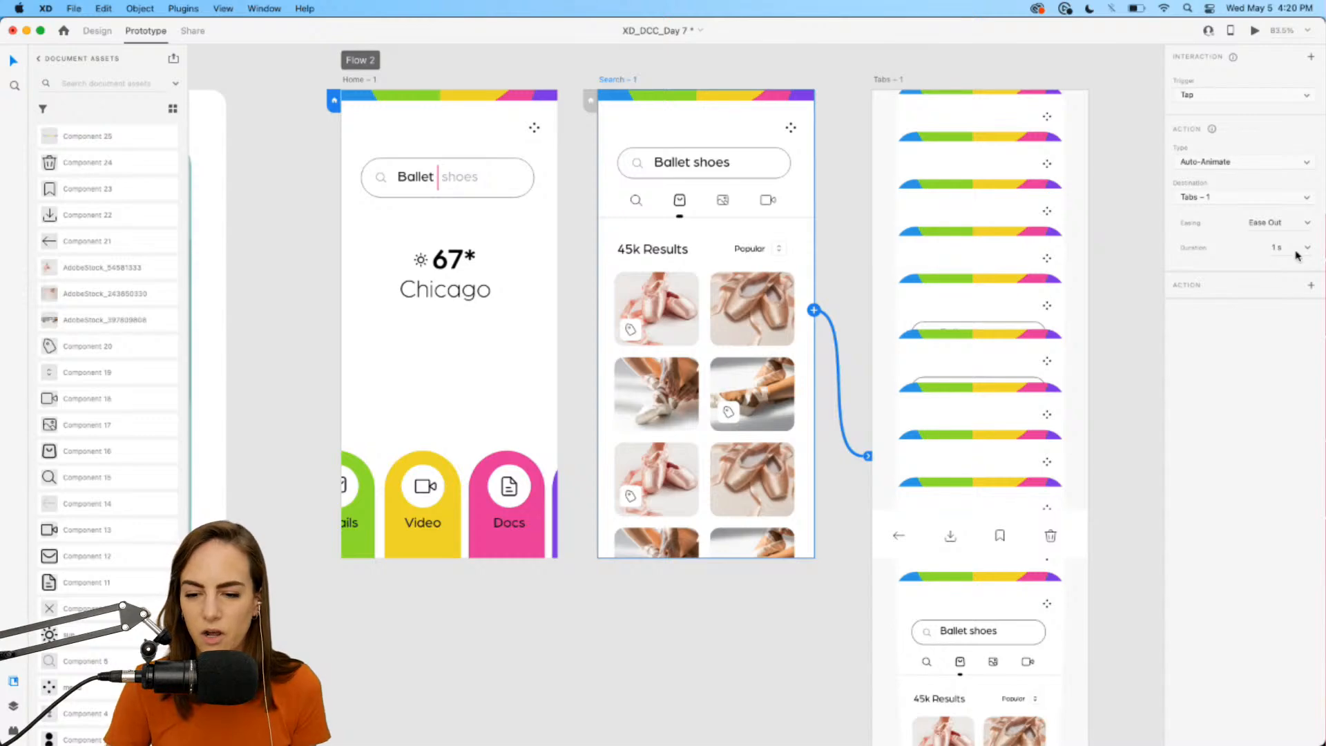
- Preview the tap transition from Search – 1 to Tabs – 1 and scroll through the card stack
click(1255, 31)
drag(709, 72, 968, 51)
click(1053, 116)
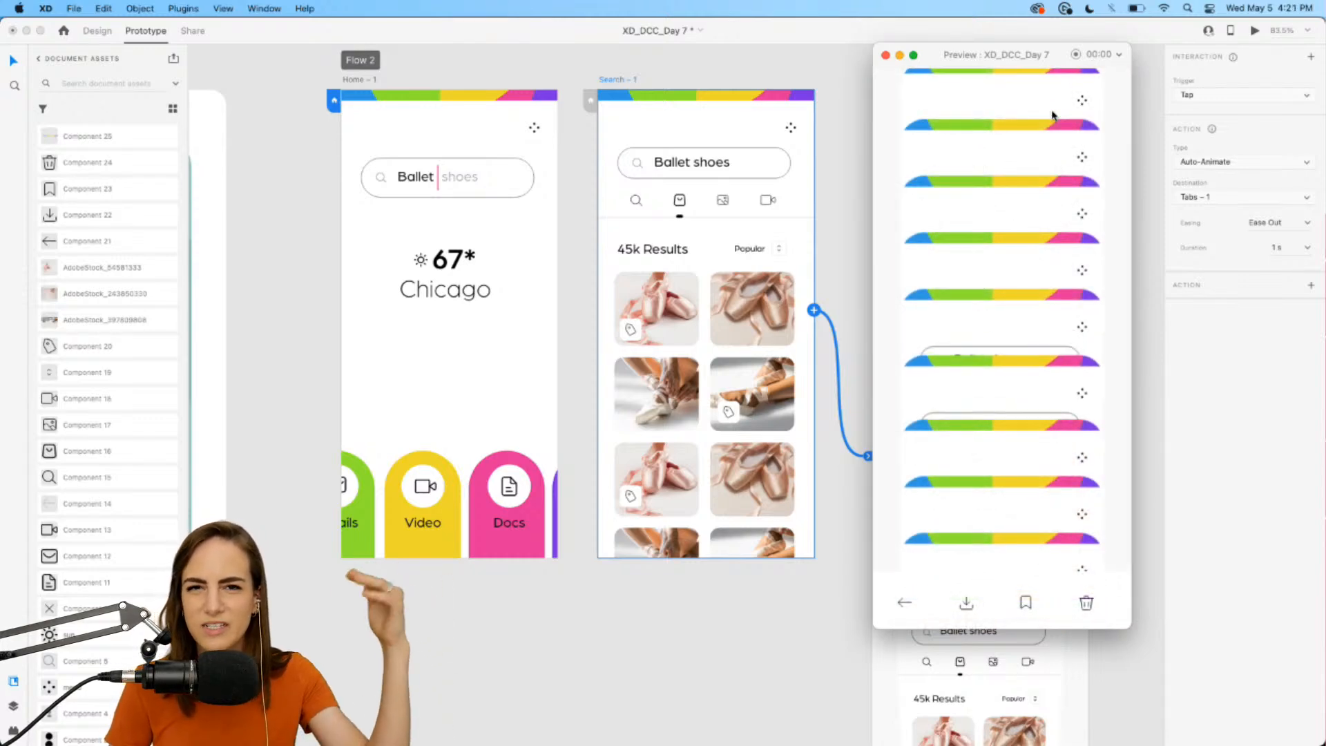
scroll(1055, 160, up, 2)
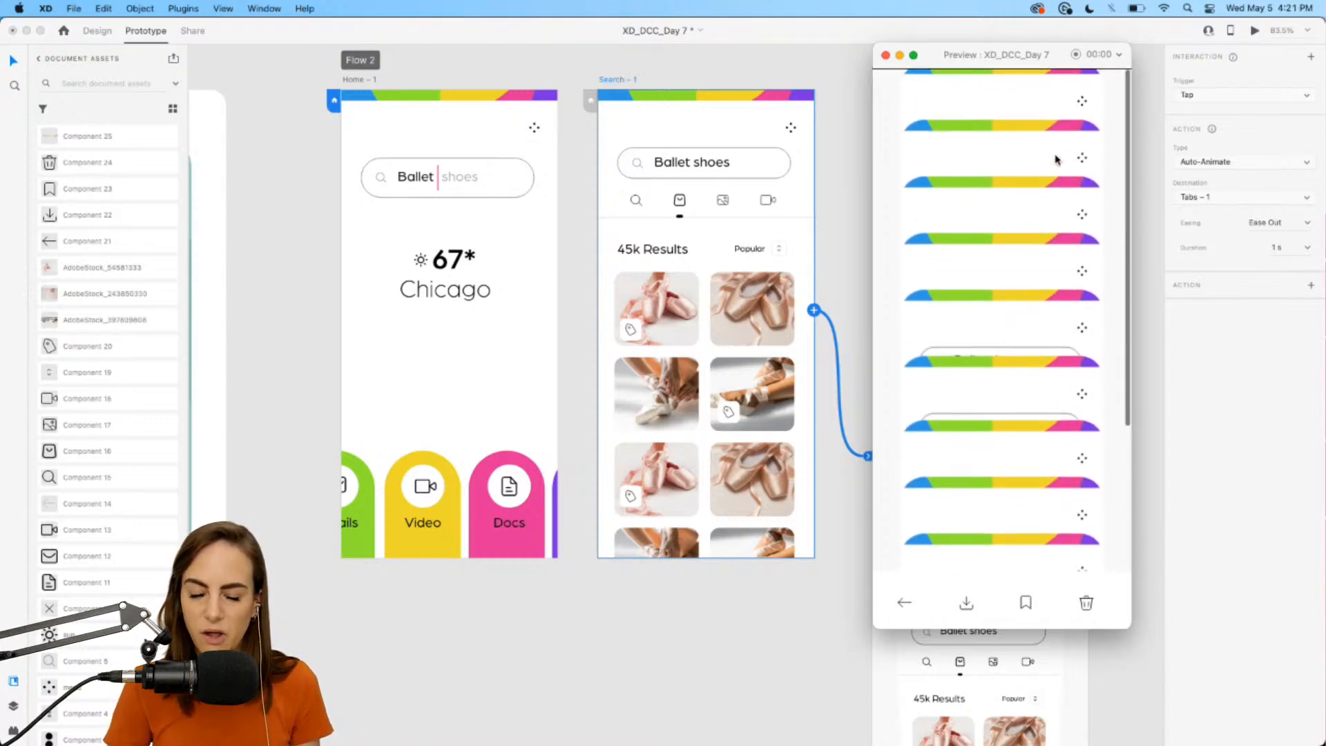
scroll(1056, 161, down, 5)
scroll(1055, 160, up, 5)
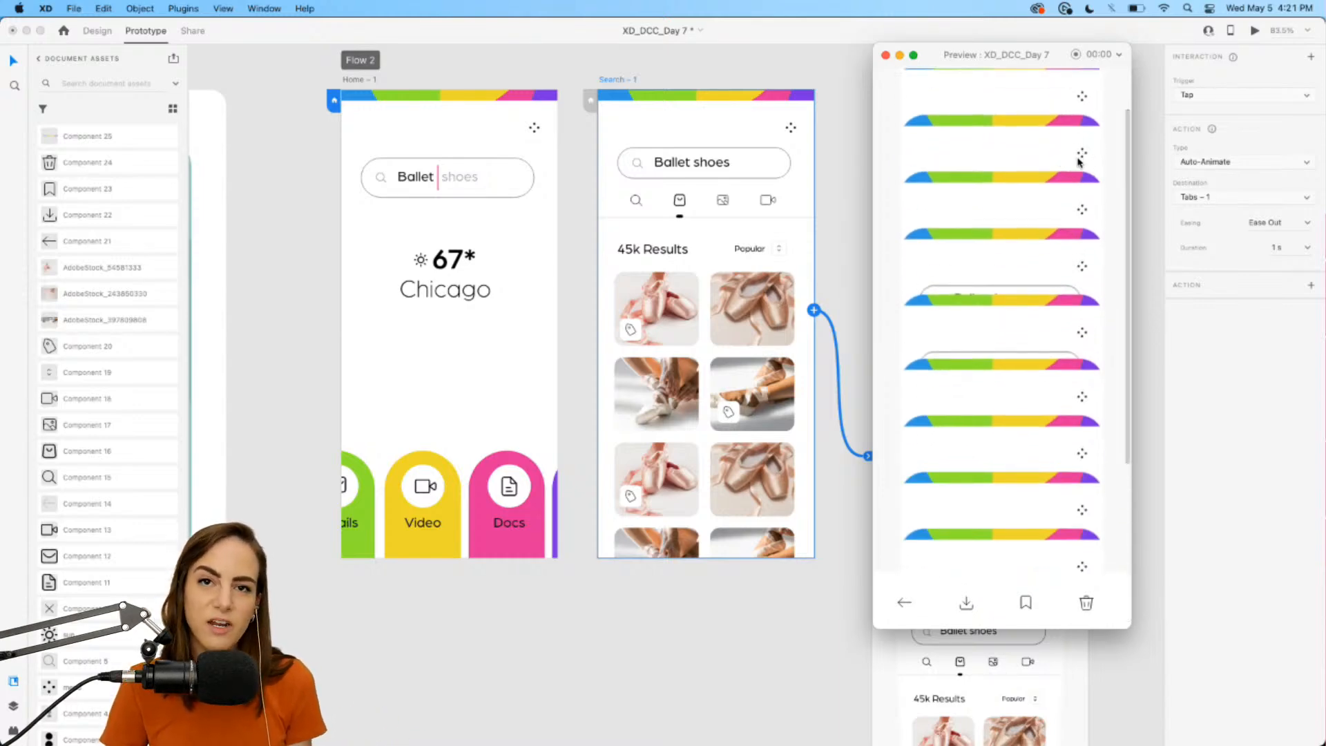
scroll(1079, 162, down, 5)
scroll(1080, 162, up, 5)
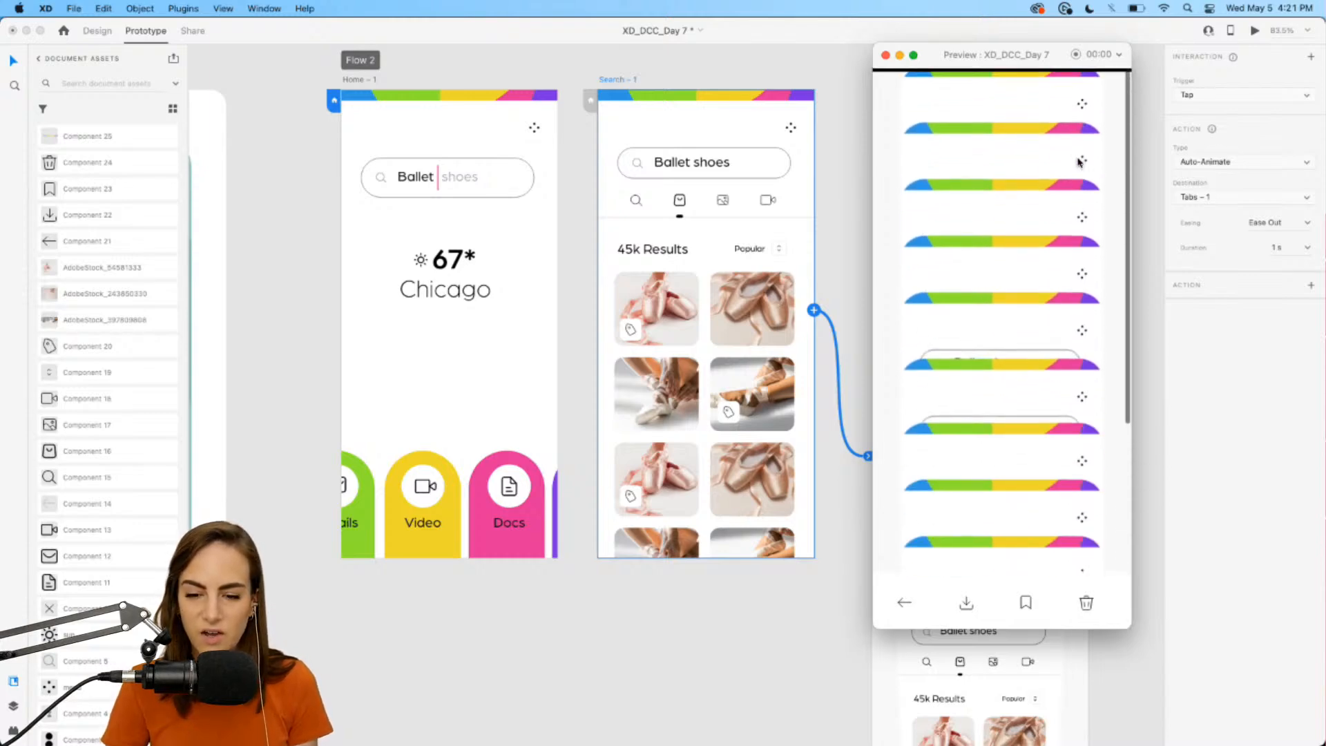
click(886, 55)
- Link the sixth card from the top of Tabs – 1 to Search – 1 with a tap-triggered Auto-Animate, and open the preview
click(1040, 357)
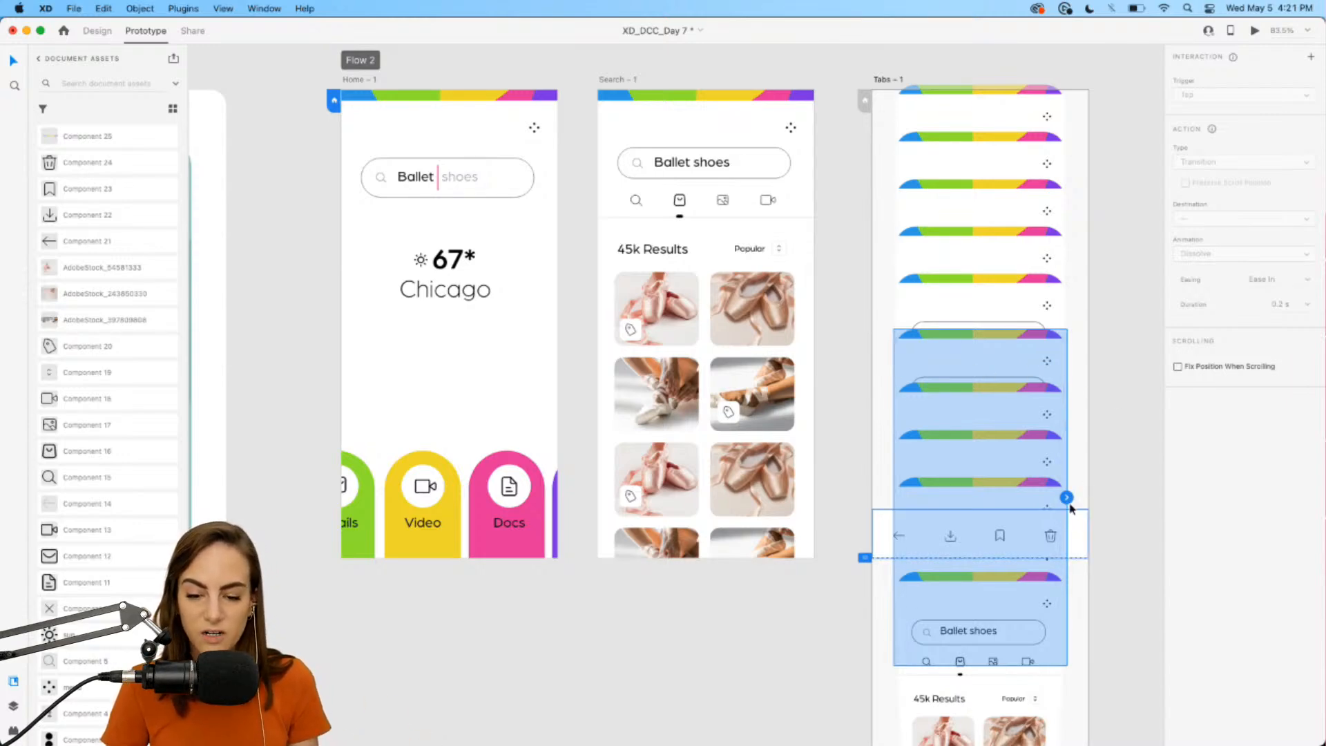
drag(1066, 497, 791, 376)
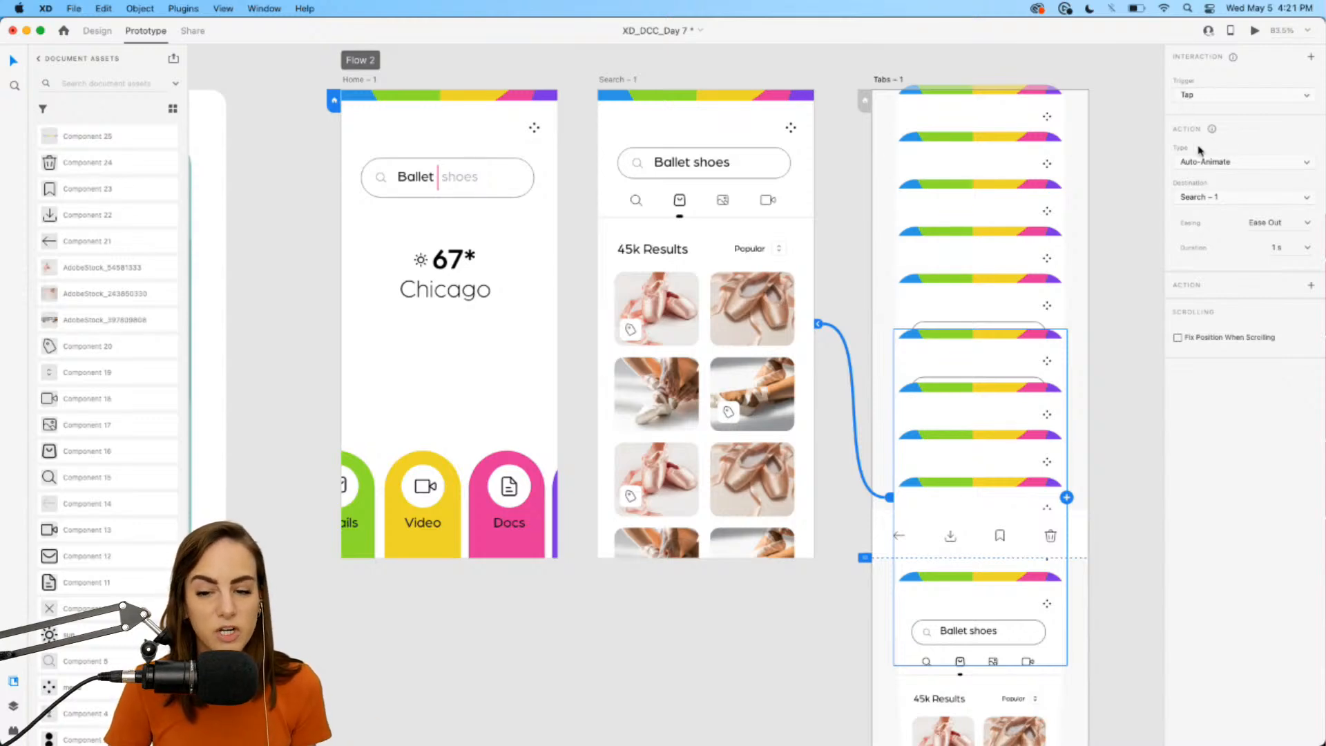
click(1255, 31)
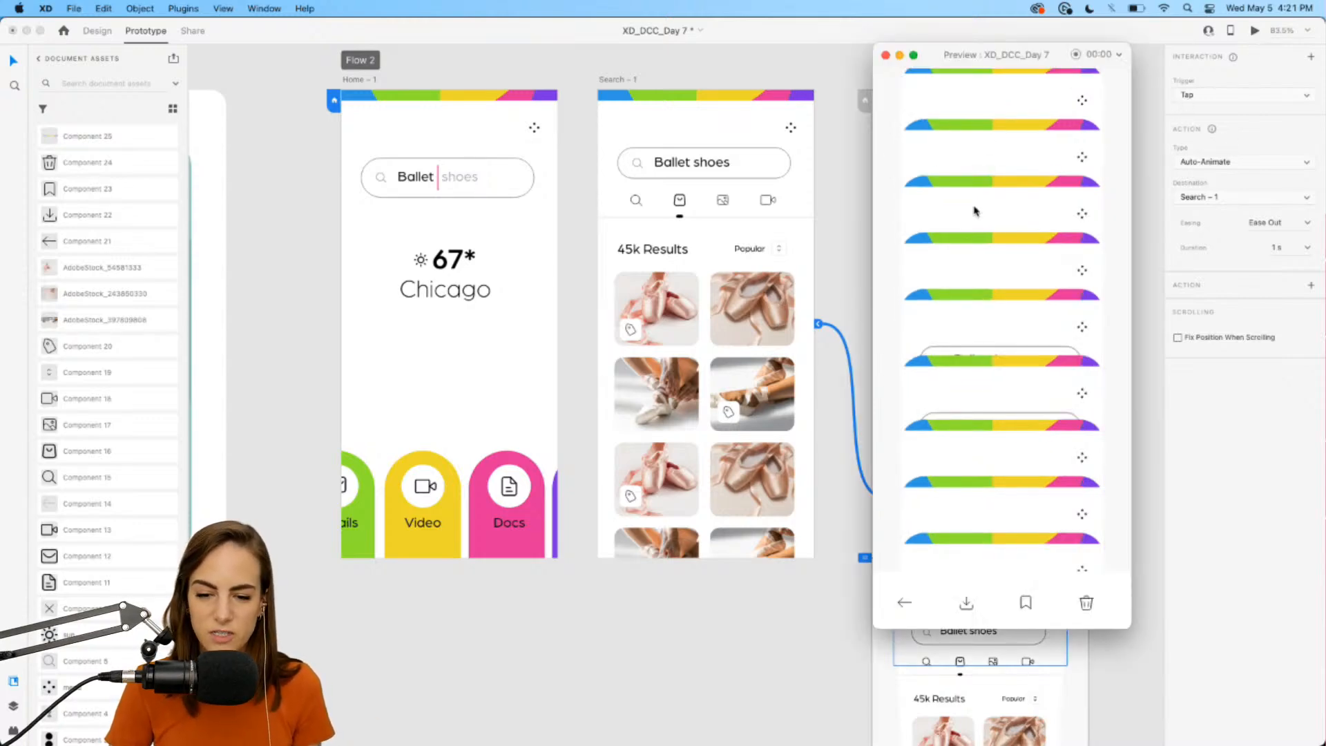
- Test the tap transition from the Tabs – 1 card stack to Search – 1 in the preview, and close it
click(1074, 390)
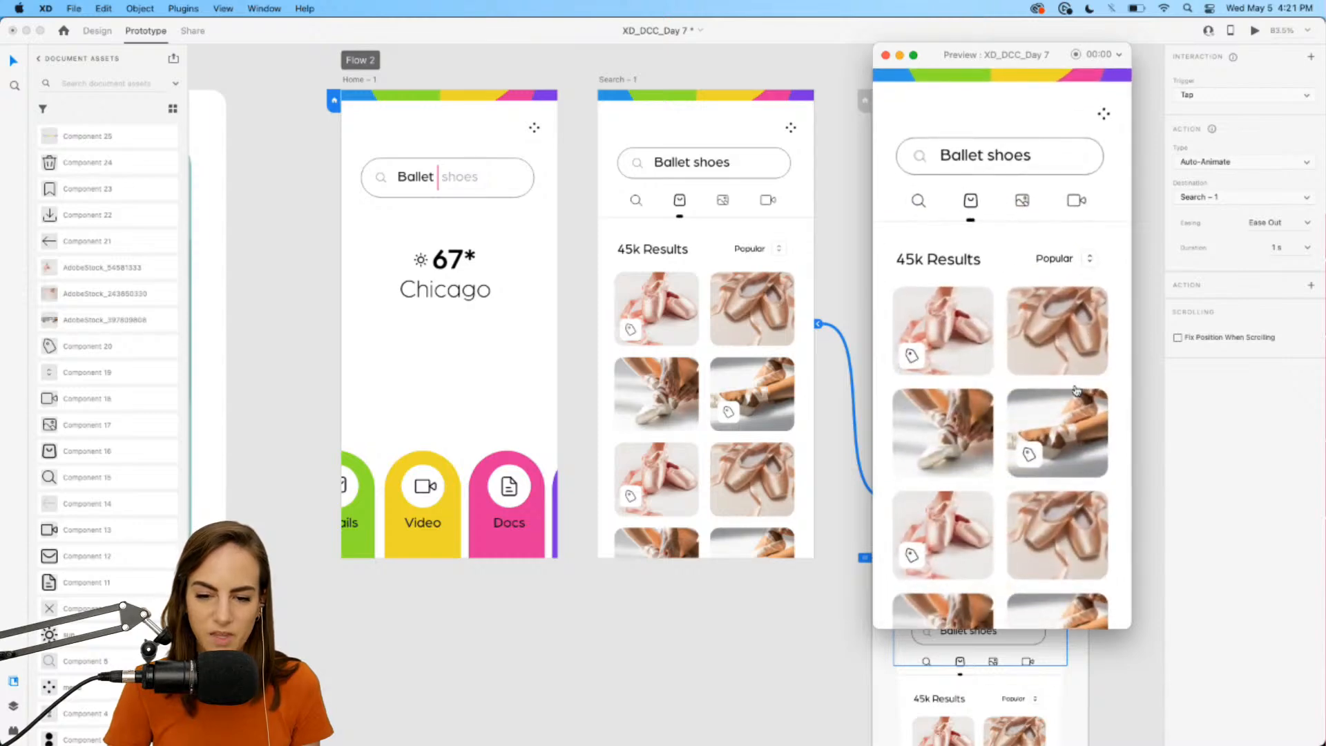
click(886, 55)
- Link the search bar on Home – 1 to Search – 1 with a tap-triggered Transition, with the animation set to None
click(521, 172)
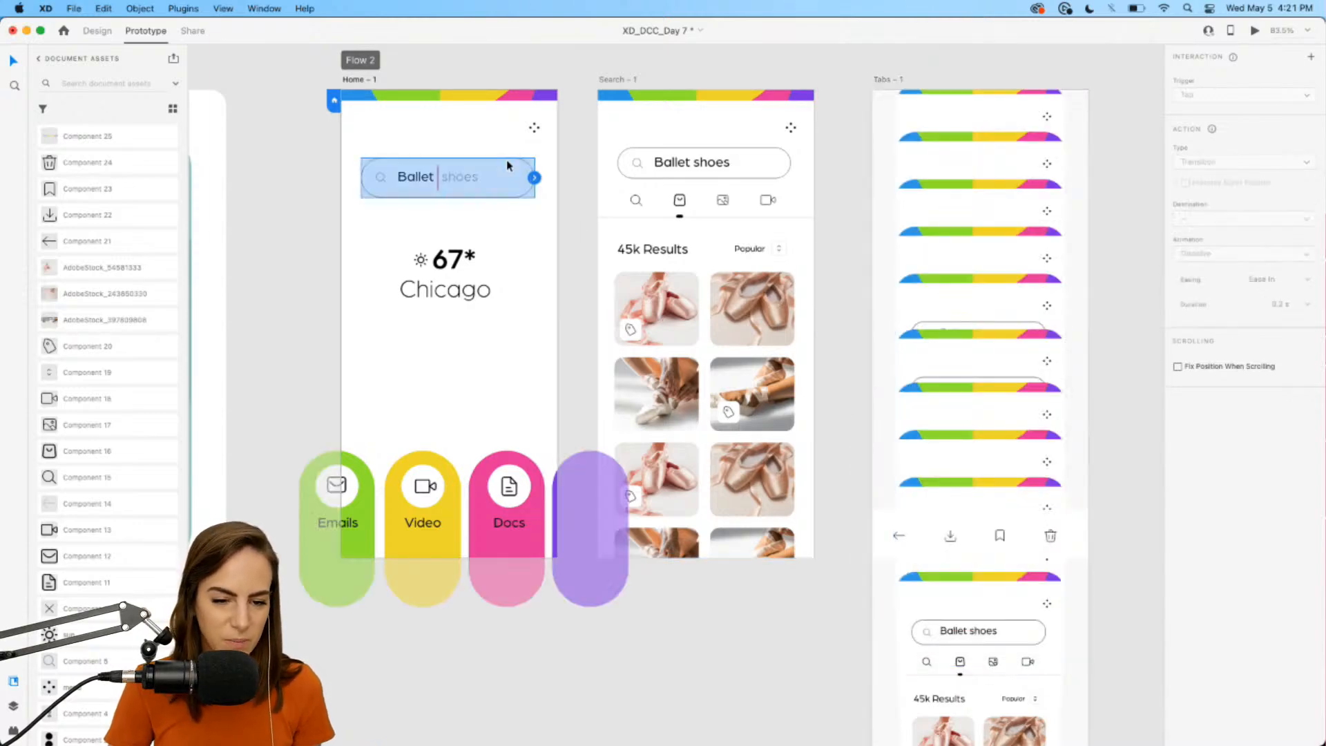
drag(536, 181, 619, 260)
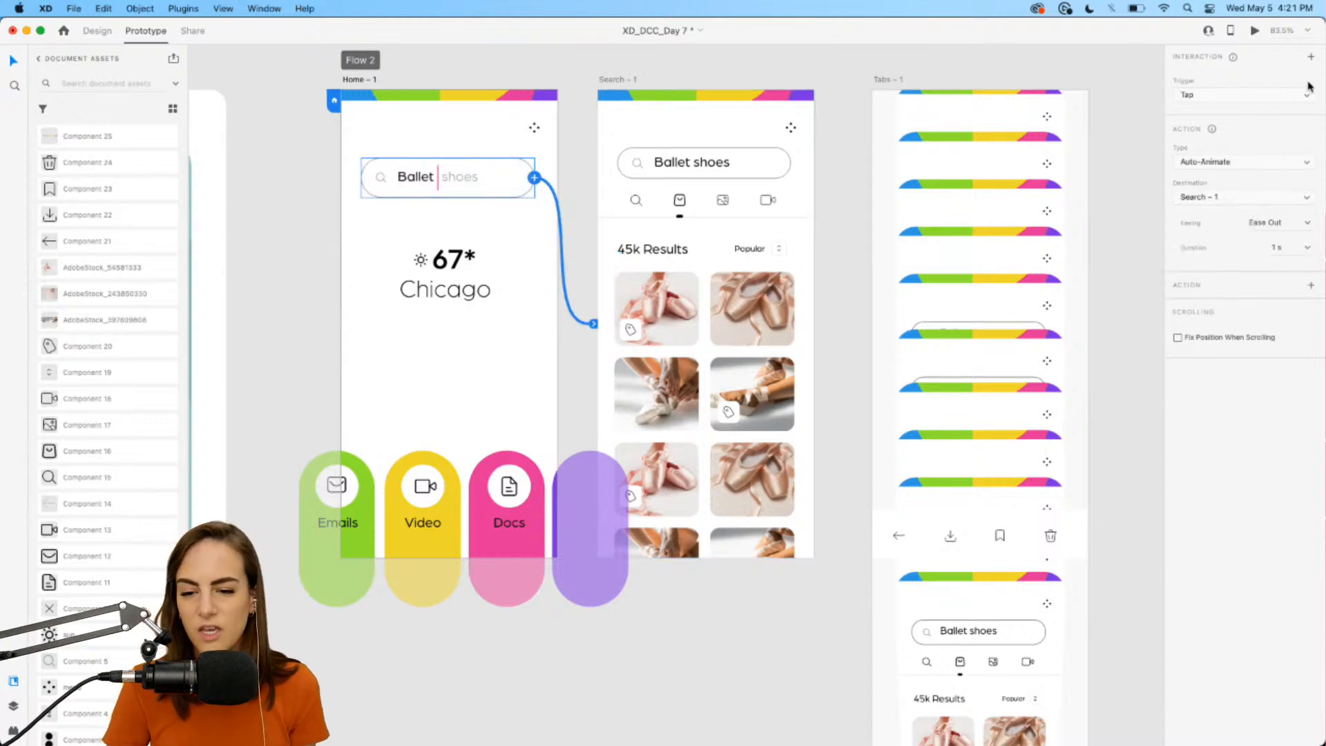
click(1238, 163)
click(1222, 146)
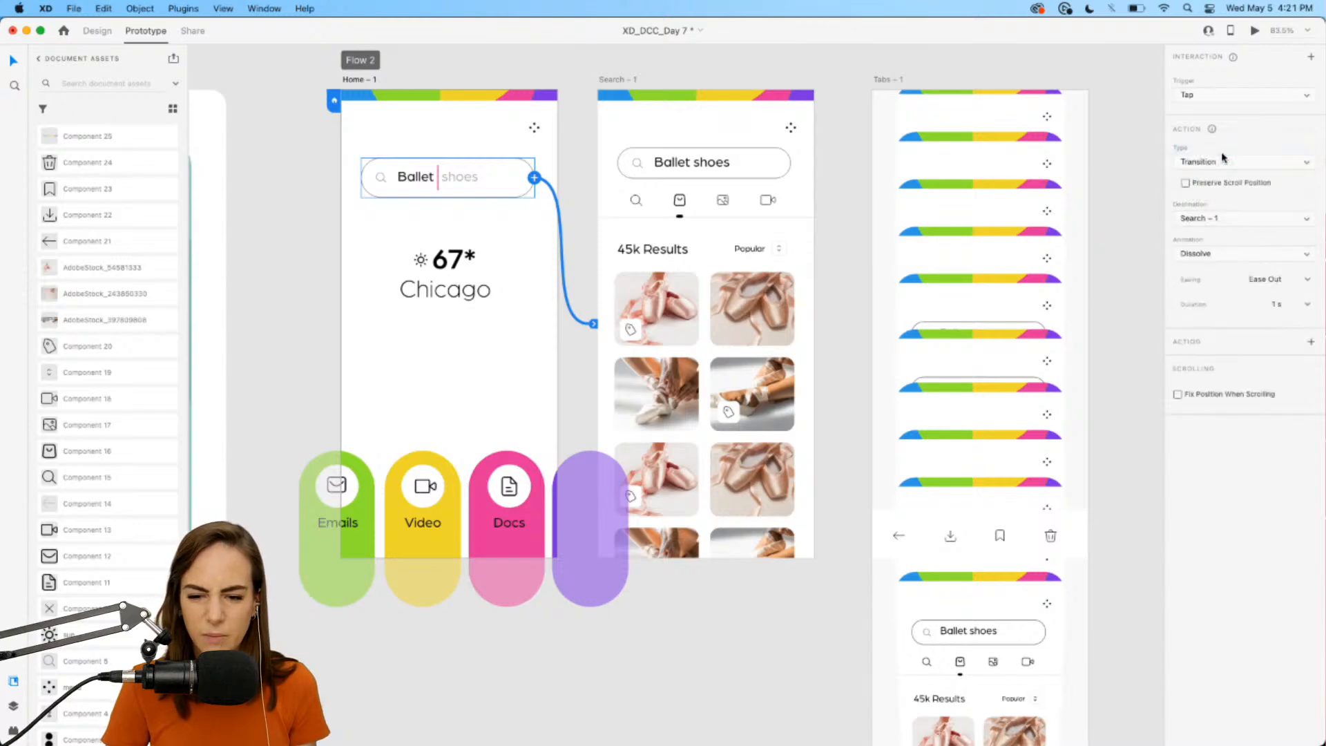
click(1261, 254)
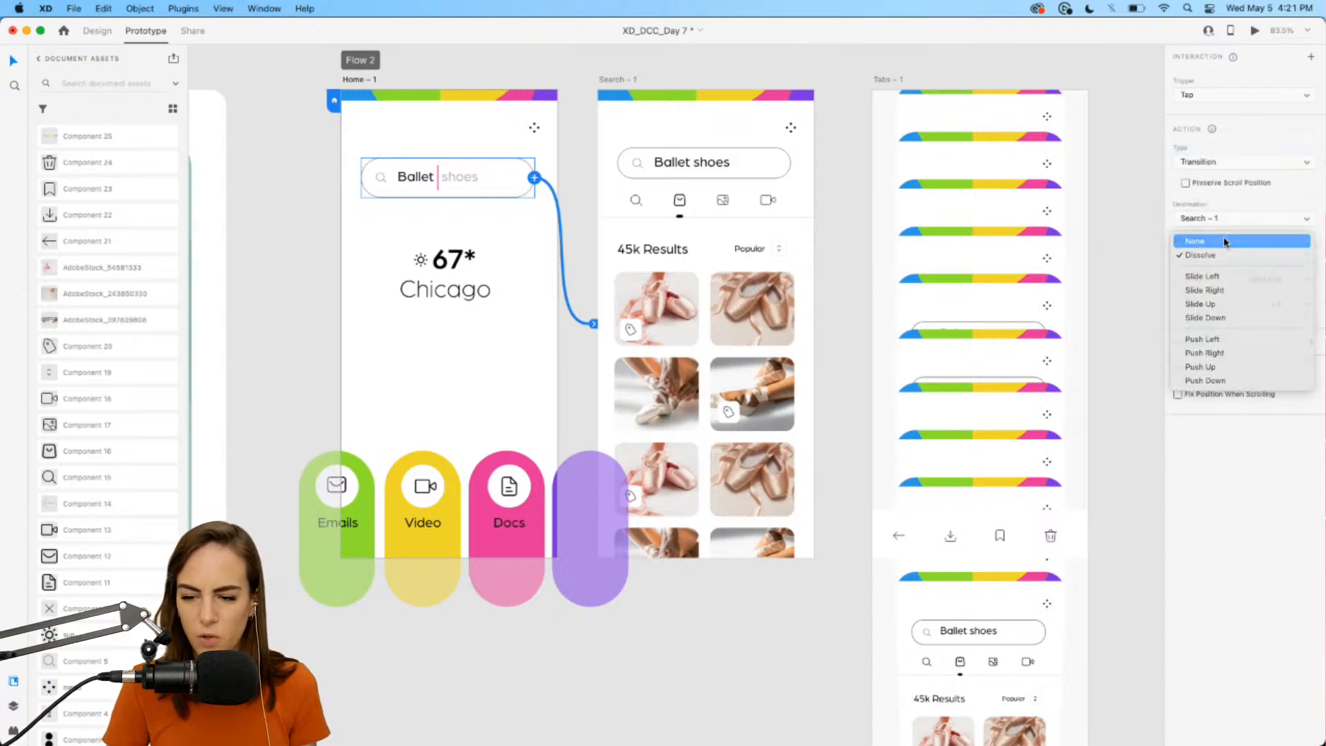
click(1225, 242)
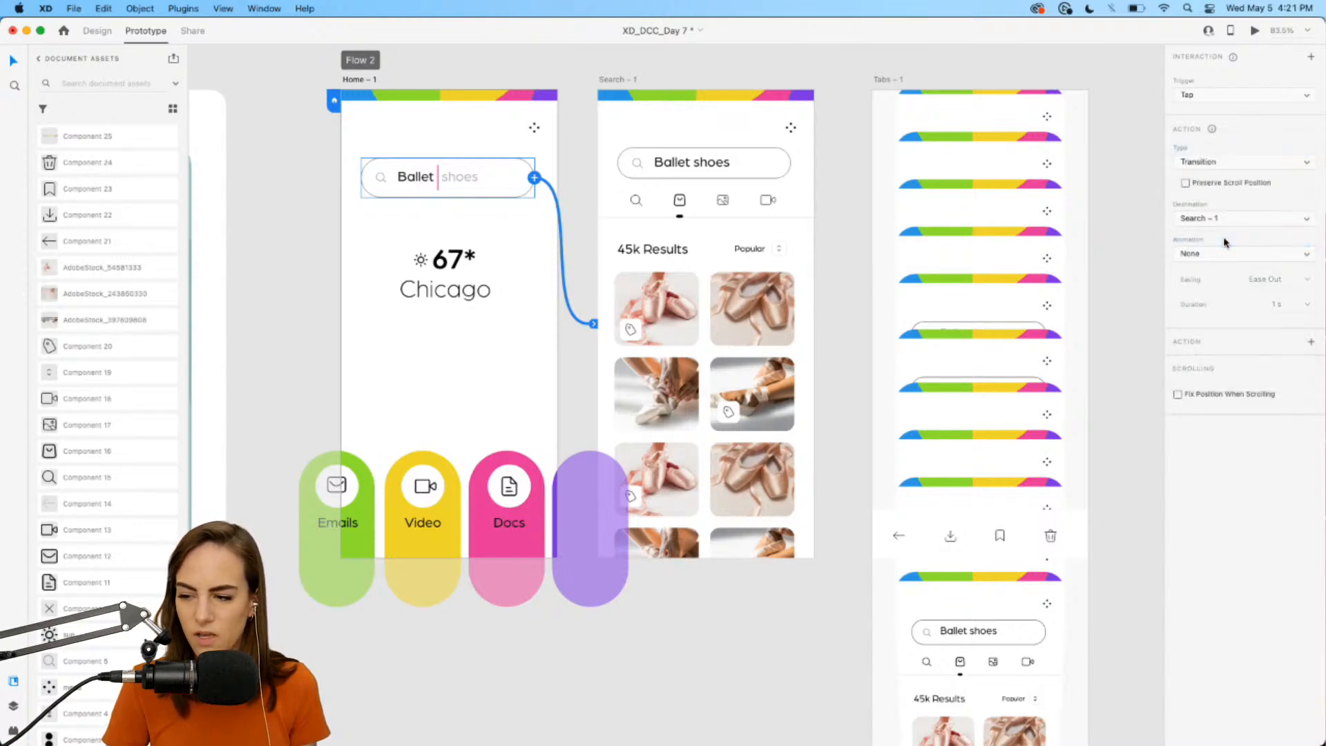
- Preview the full flow from Home – 1 through Search – 1 to Tabs – 1, scroll the card stack, and close the preview
click(1255, 31)
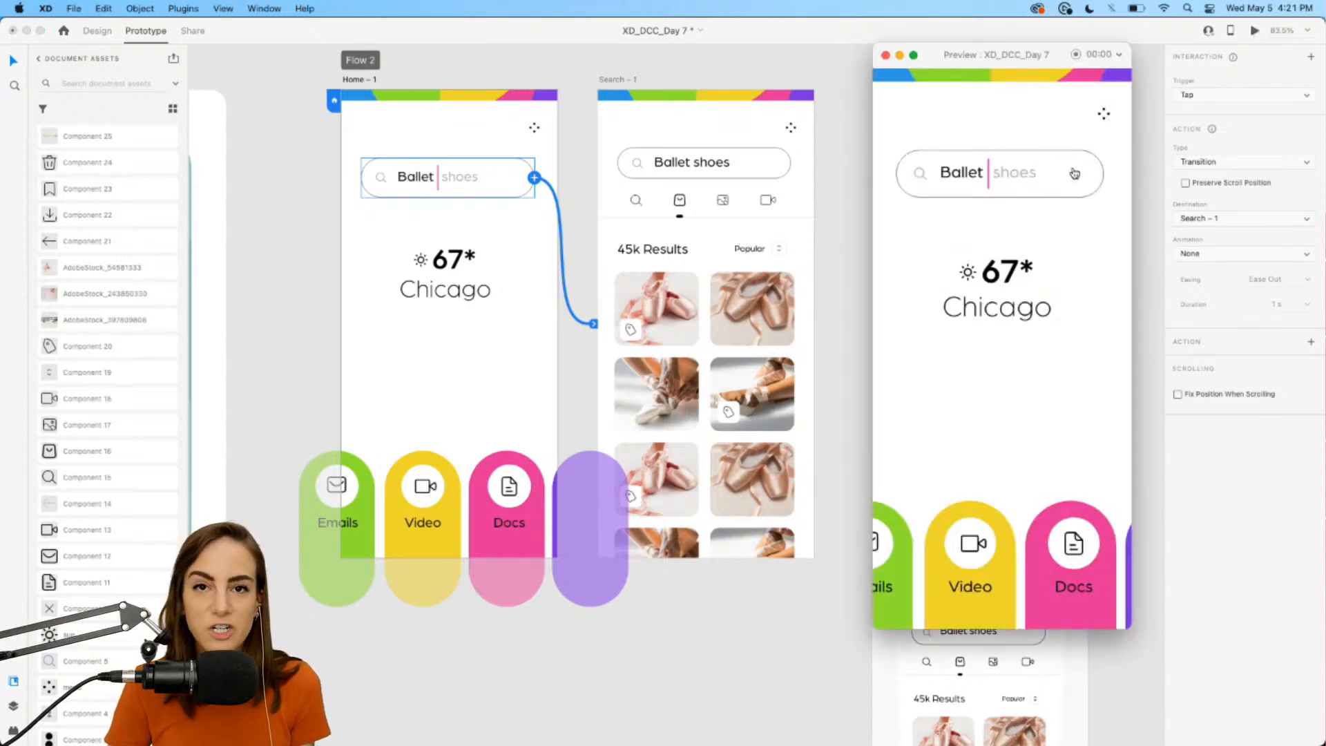
click(1033, 177)
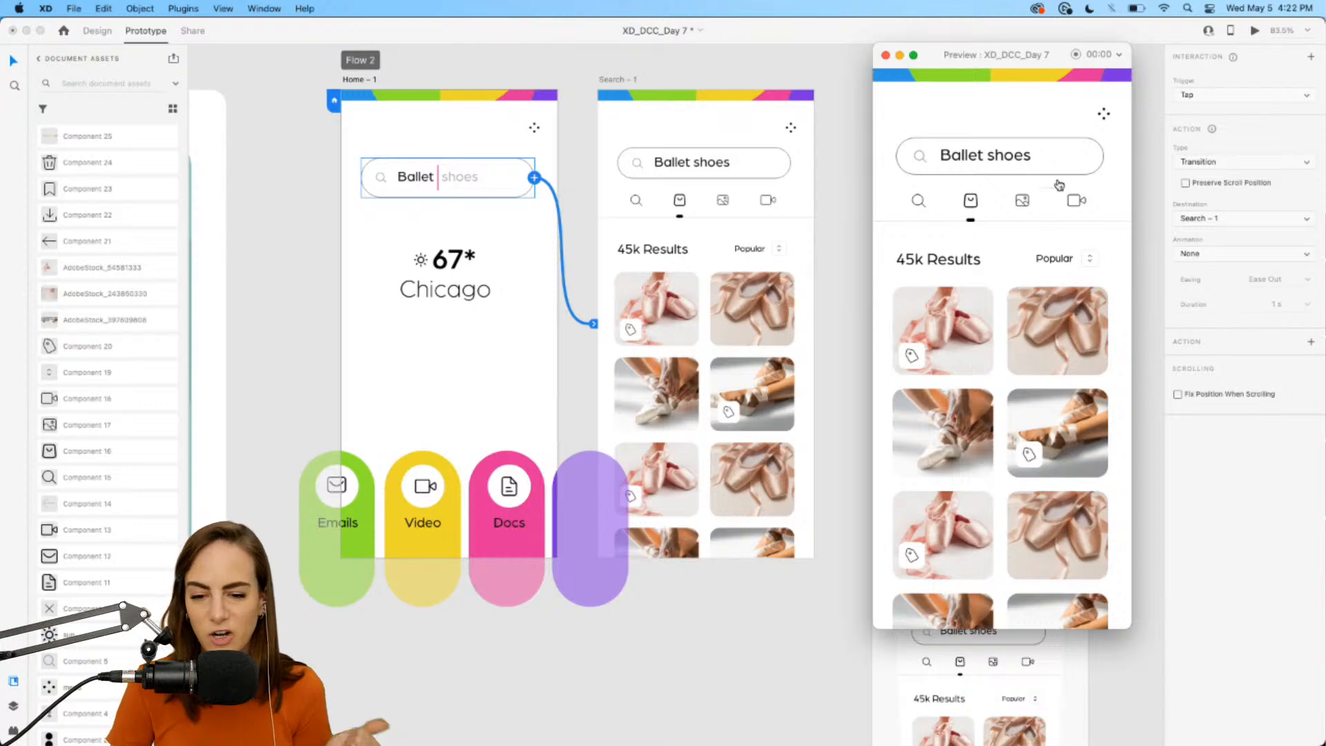
click(996, 611)
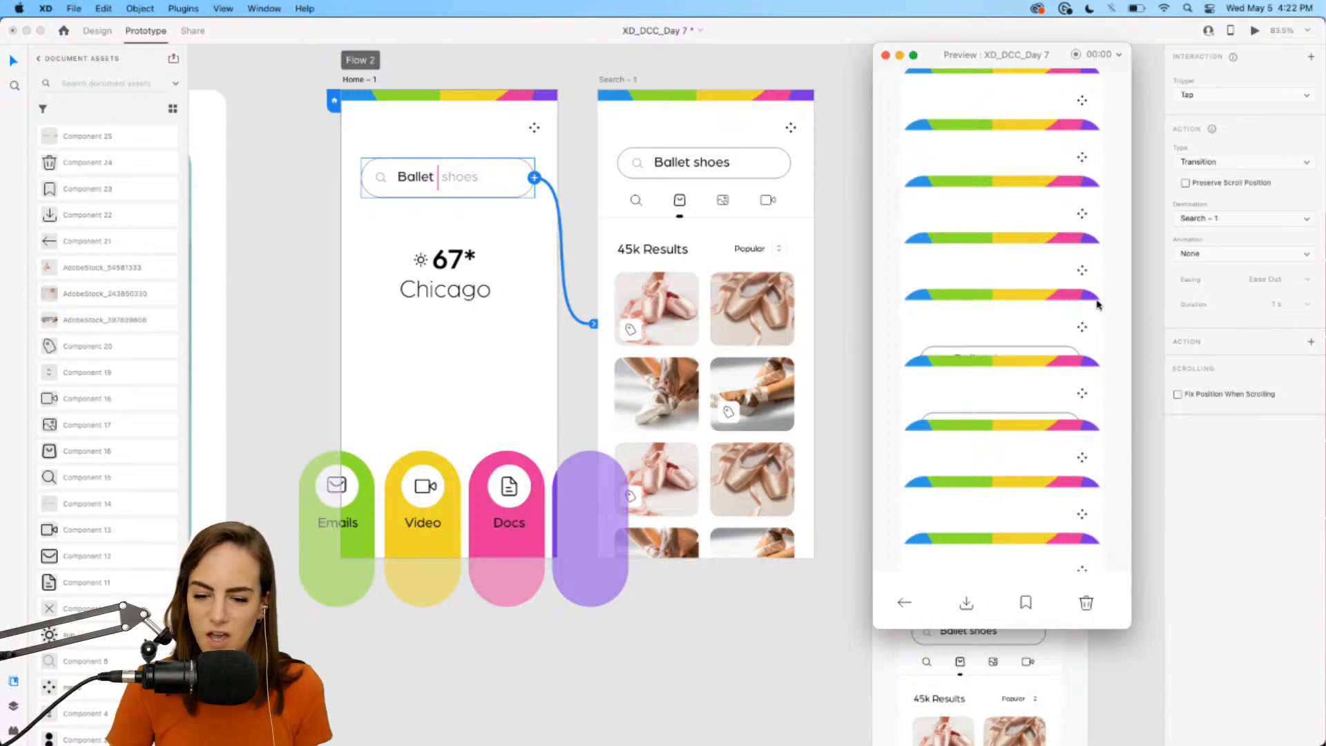
scroll(1098, 304, down, 5)
scroll(1098, 304, up, 3)
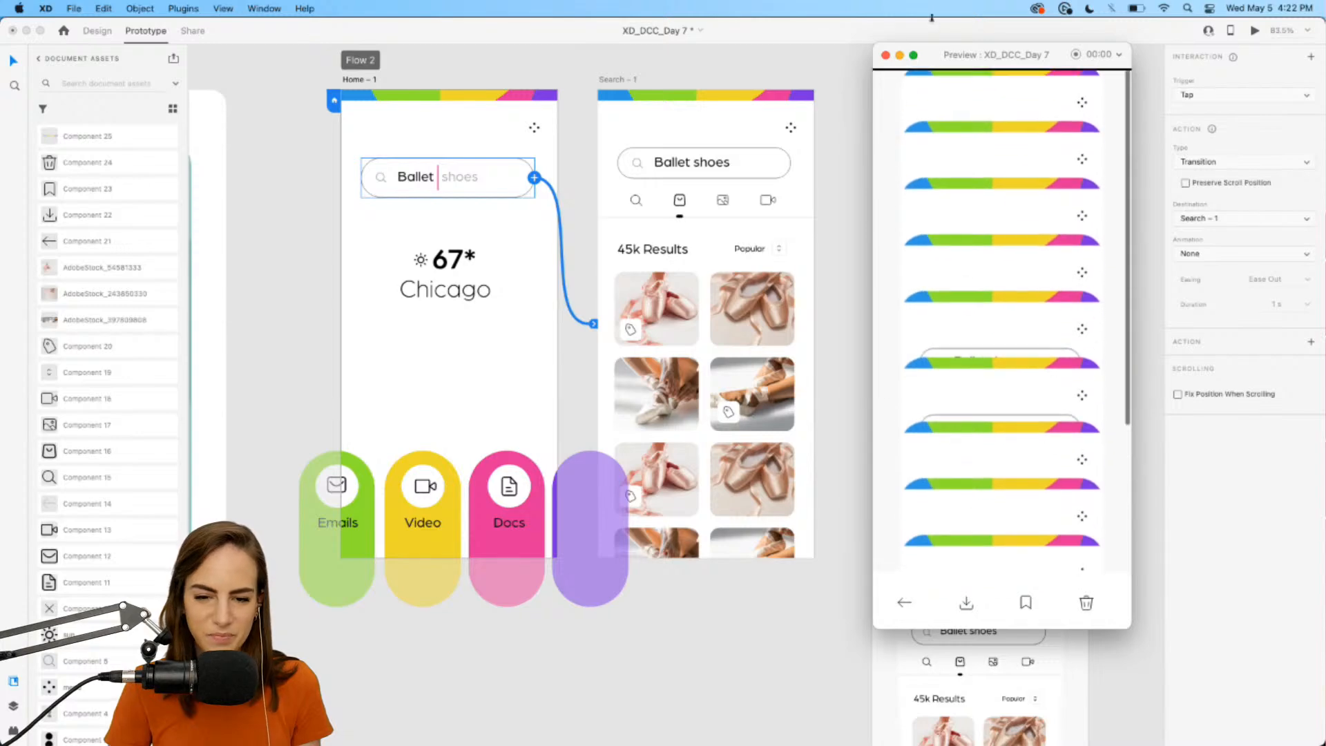
click(885, 54)
- Try raising the Z depth of the Tabs – 1 card that links to Search – 1, and reset it to 0
click(981, 337)
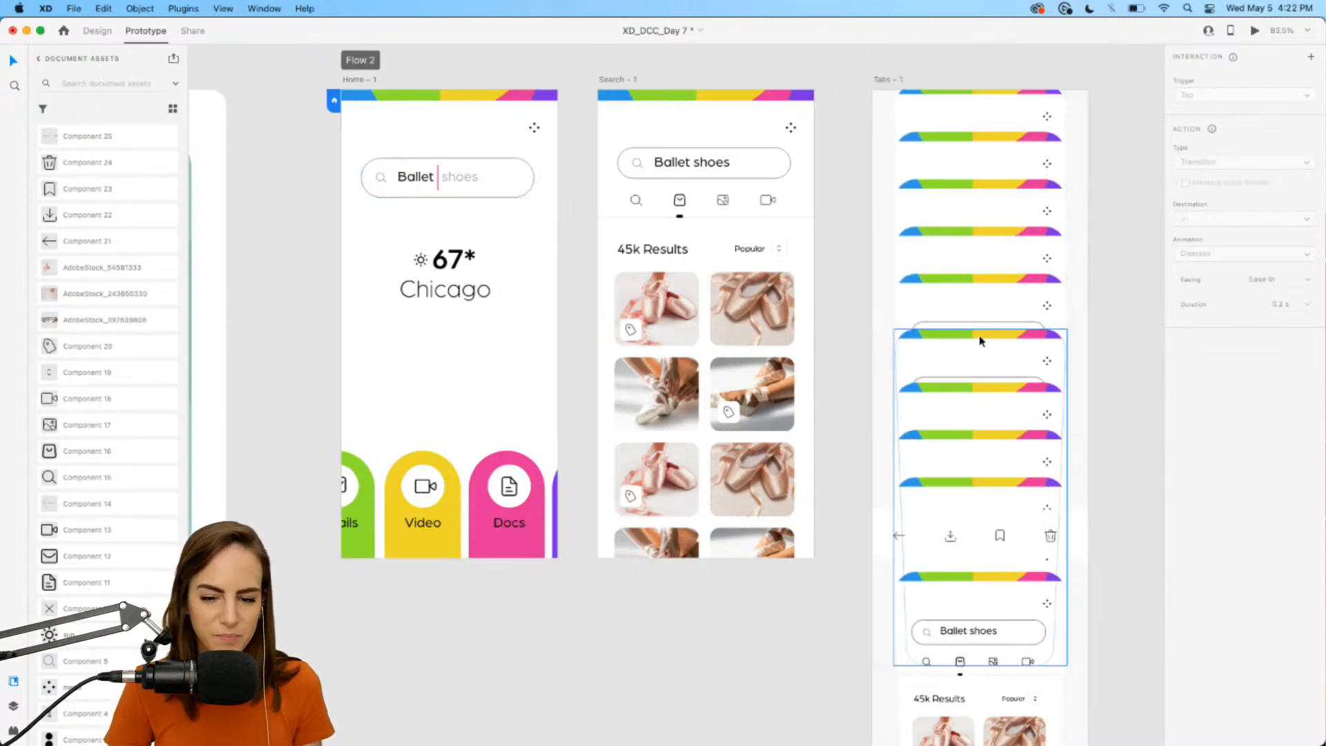
key(ctrl+Tab)
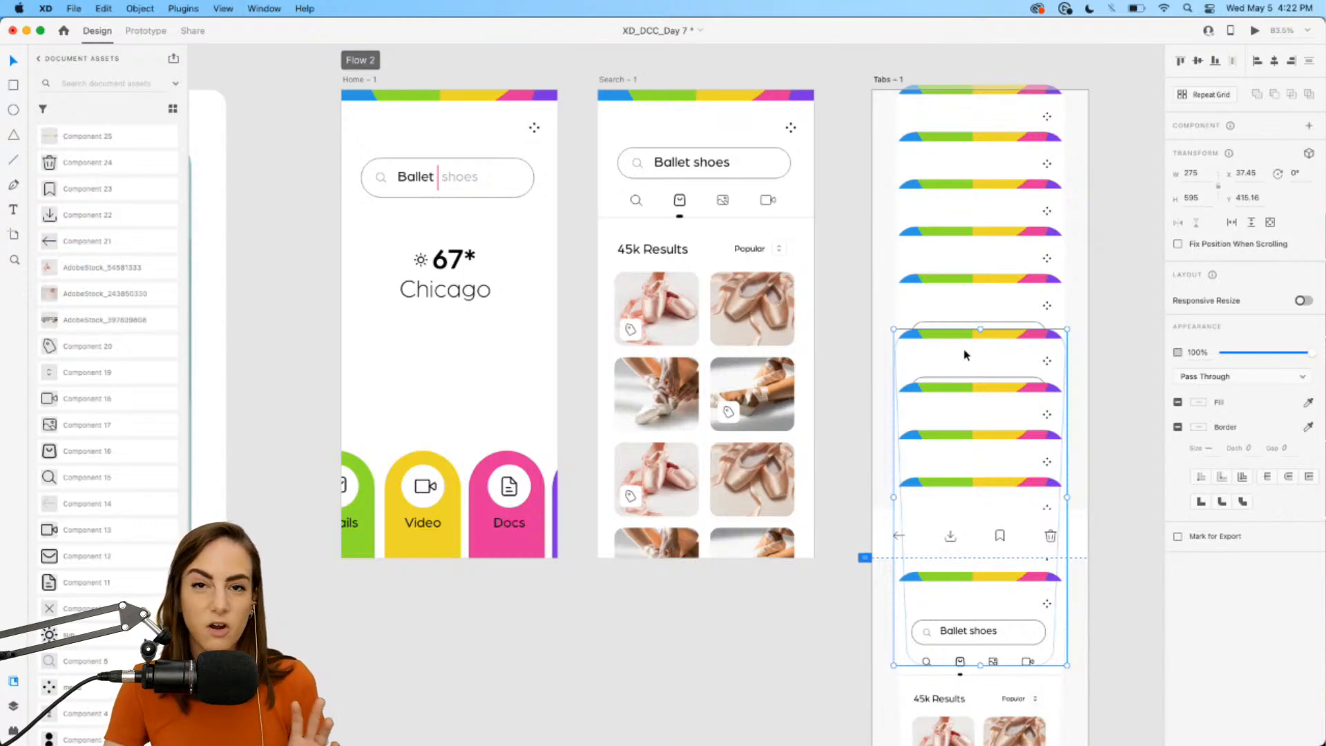
click(1309, 154)
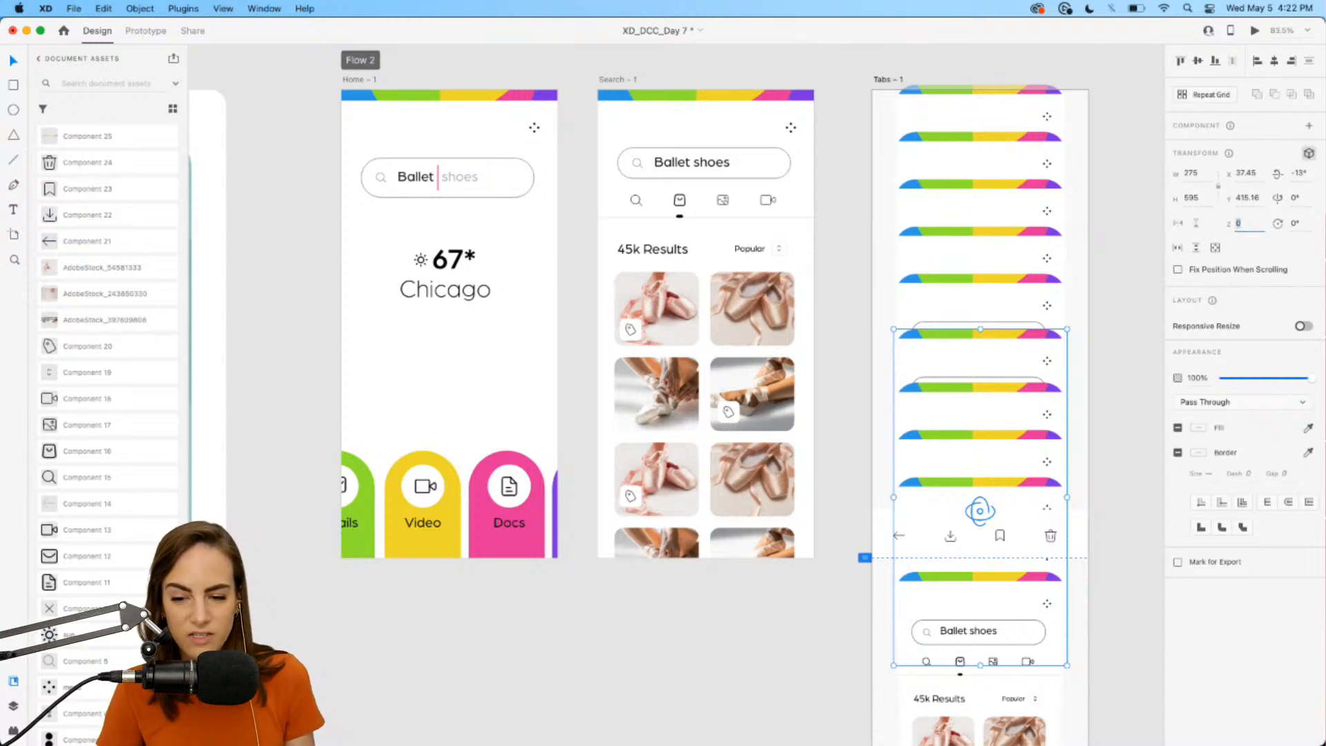
key(Up)
key(Up)
key(Up)
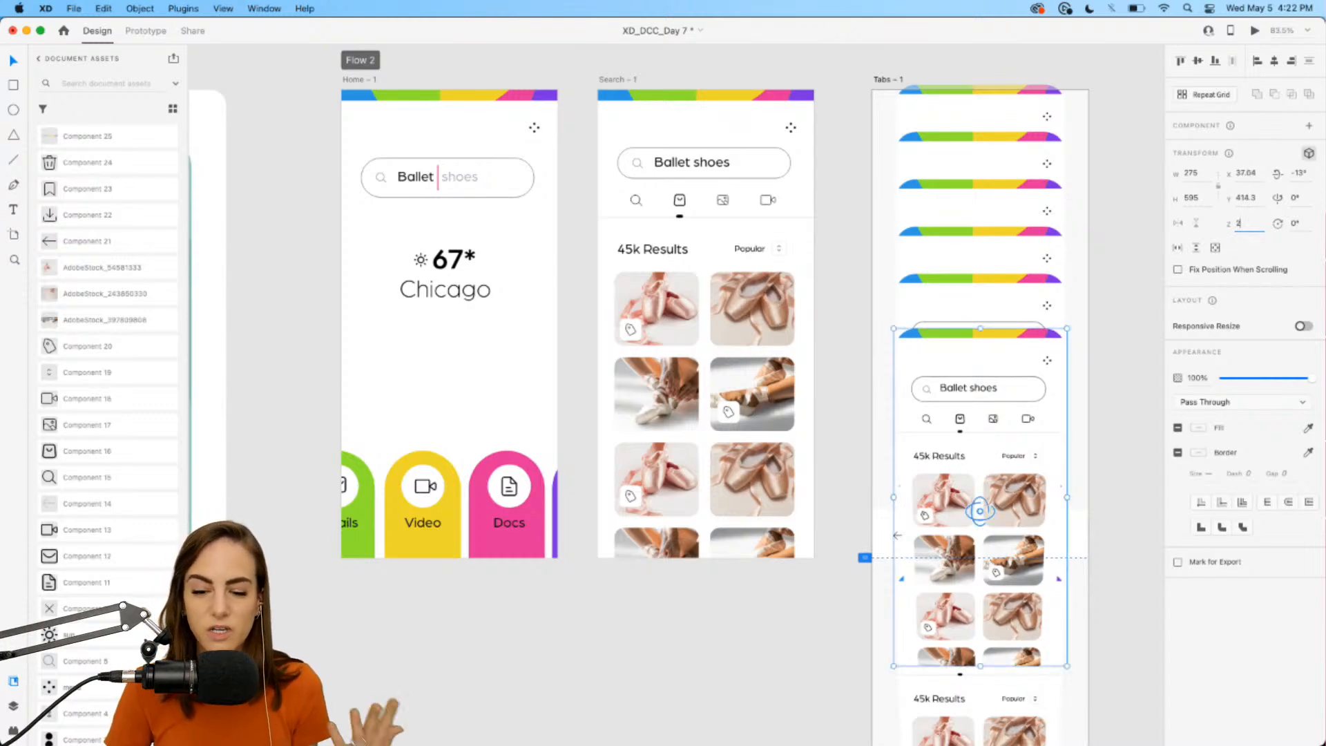
key(Down)
key(Down)
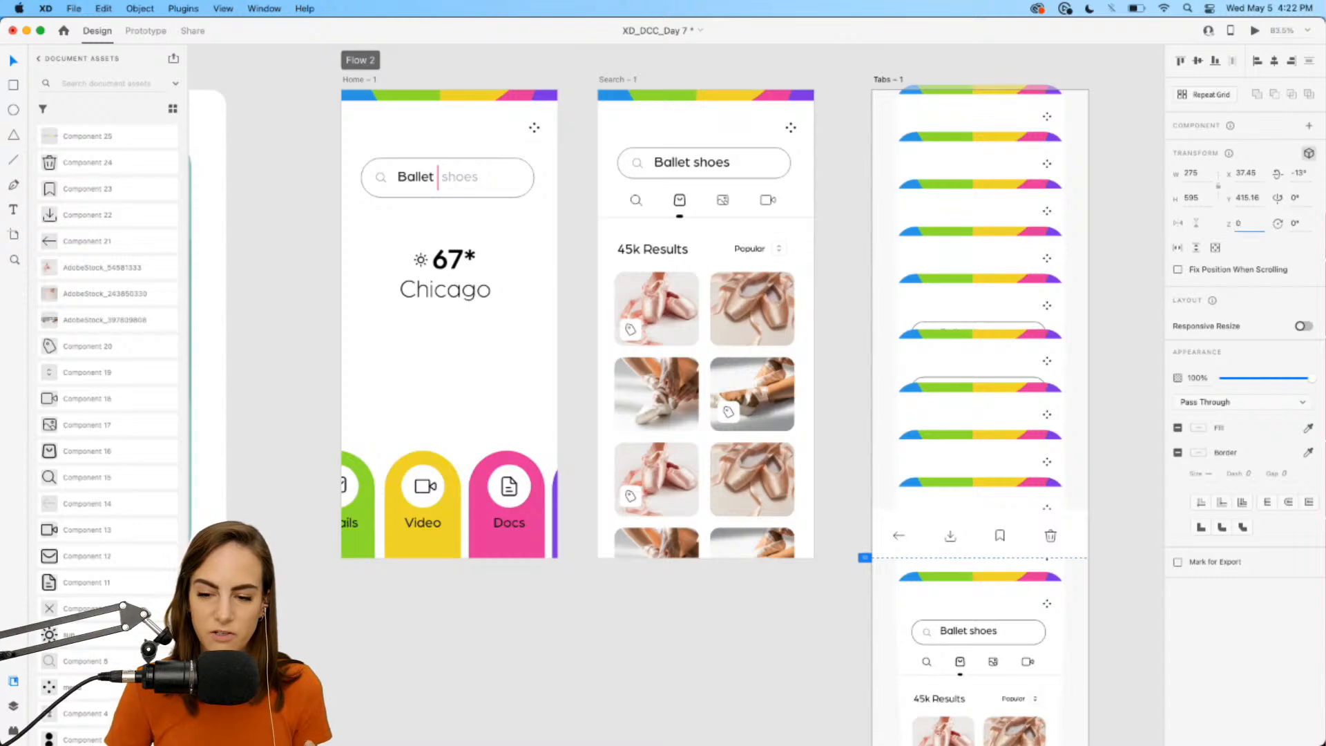
click(1112, 260)
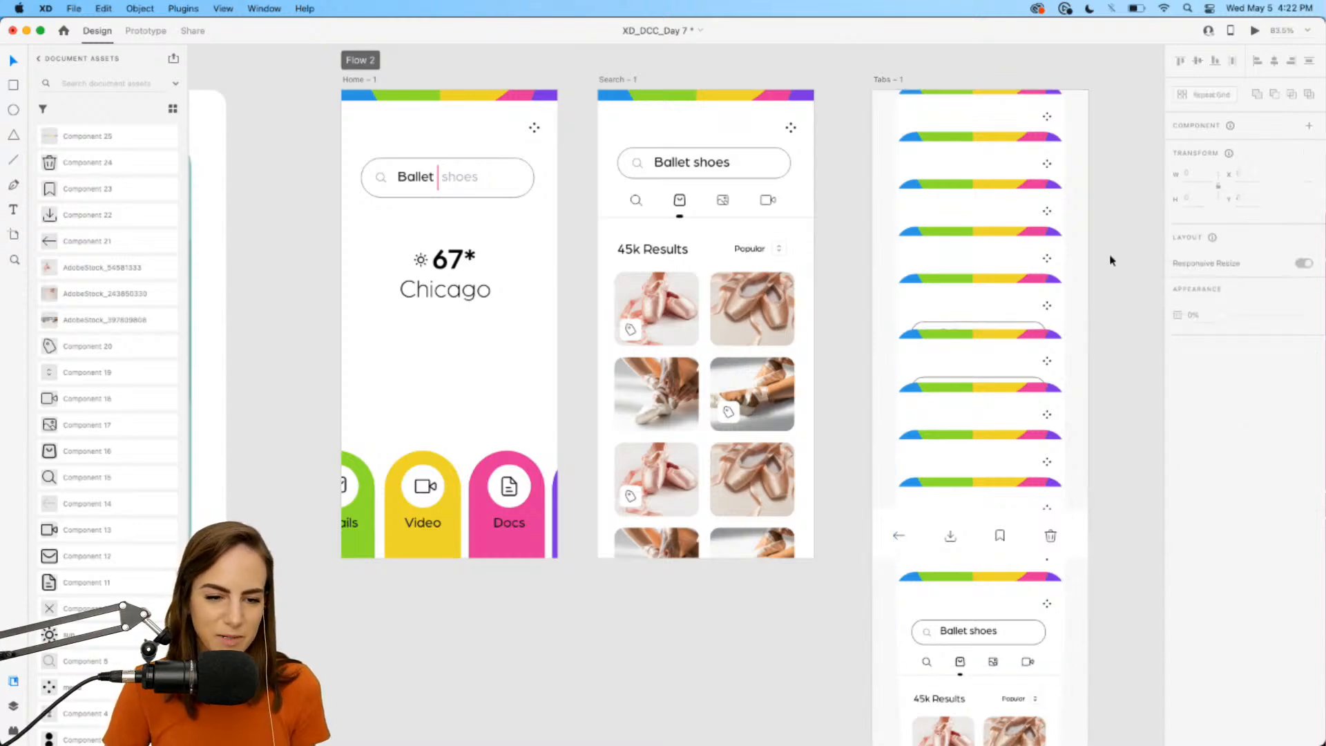
scroll(1112, 261, down, 3)
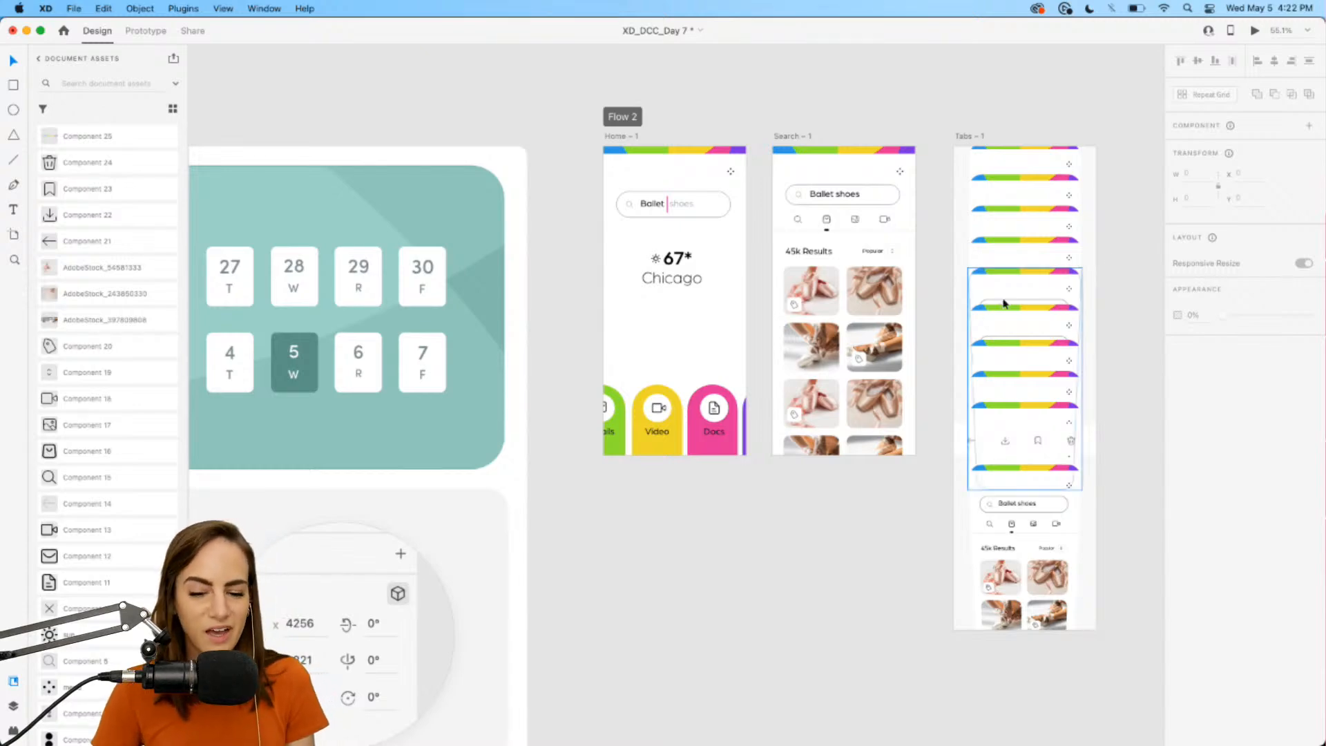
scroll(970, 311, up, 5)
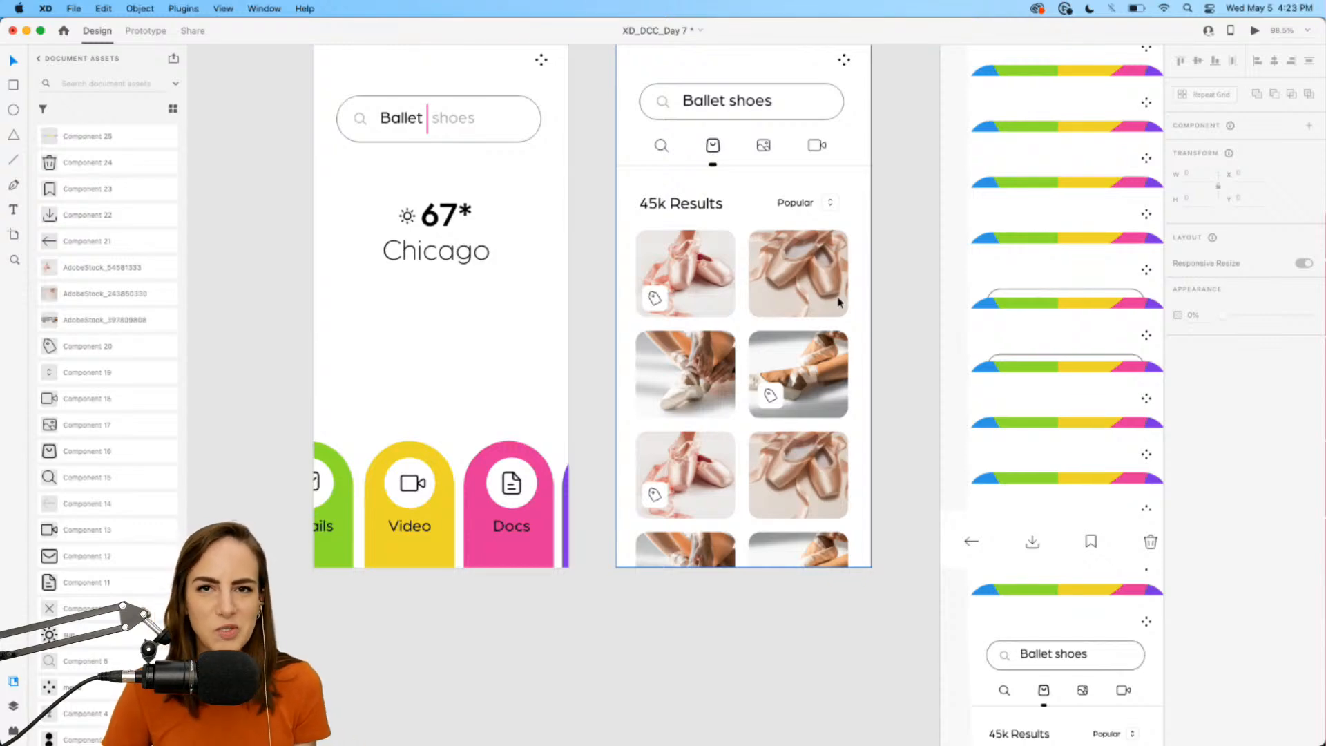
scroll(840, 301, left, 3)
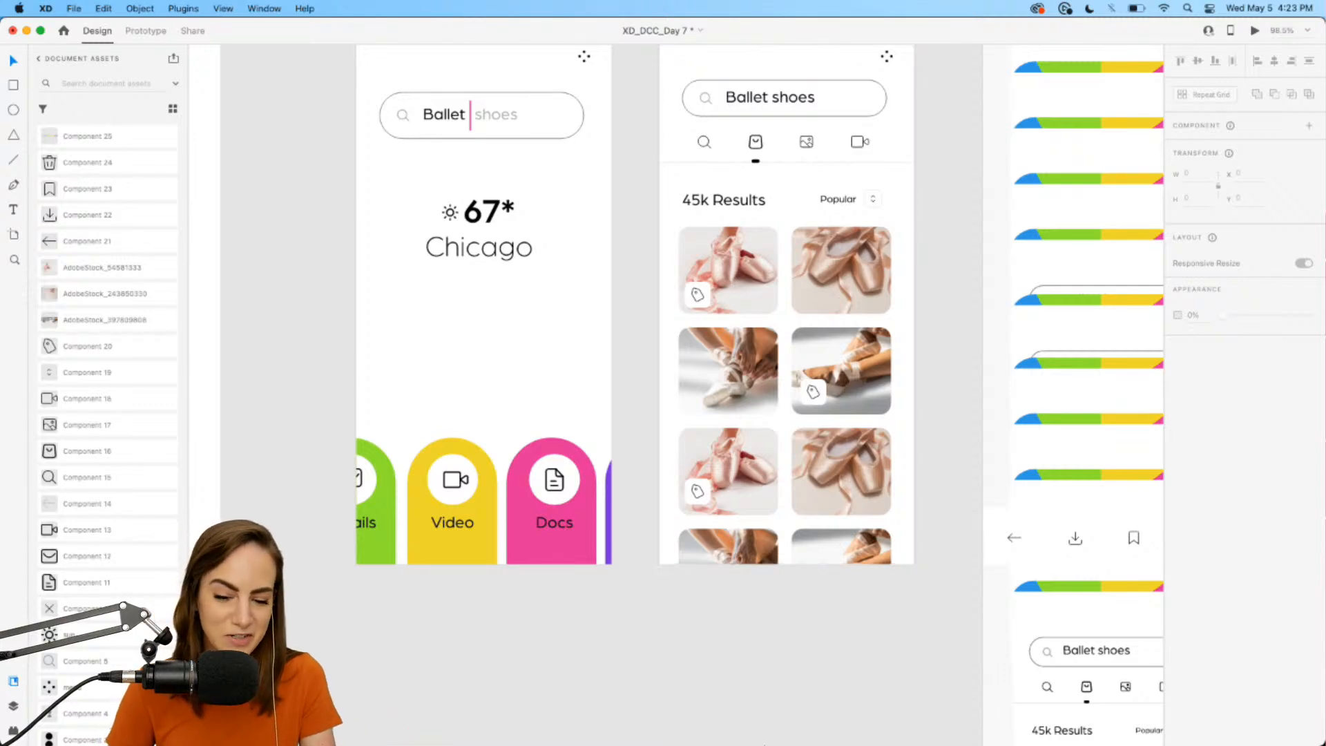
mouse_move(757, 742)
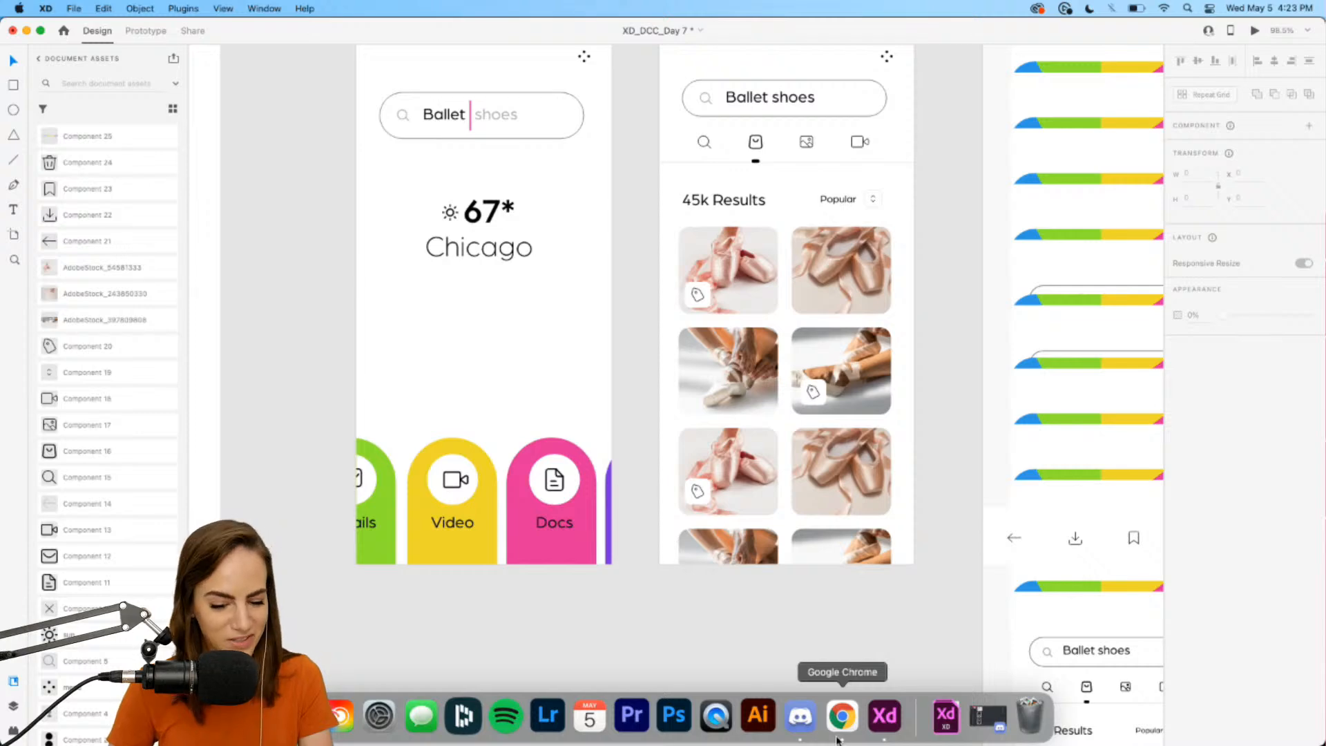
- Make a short recording of the Home – 1 preview, discard it without saving, and close the preview
scroll(850, 241, down, 3)
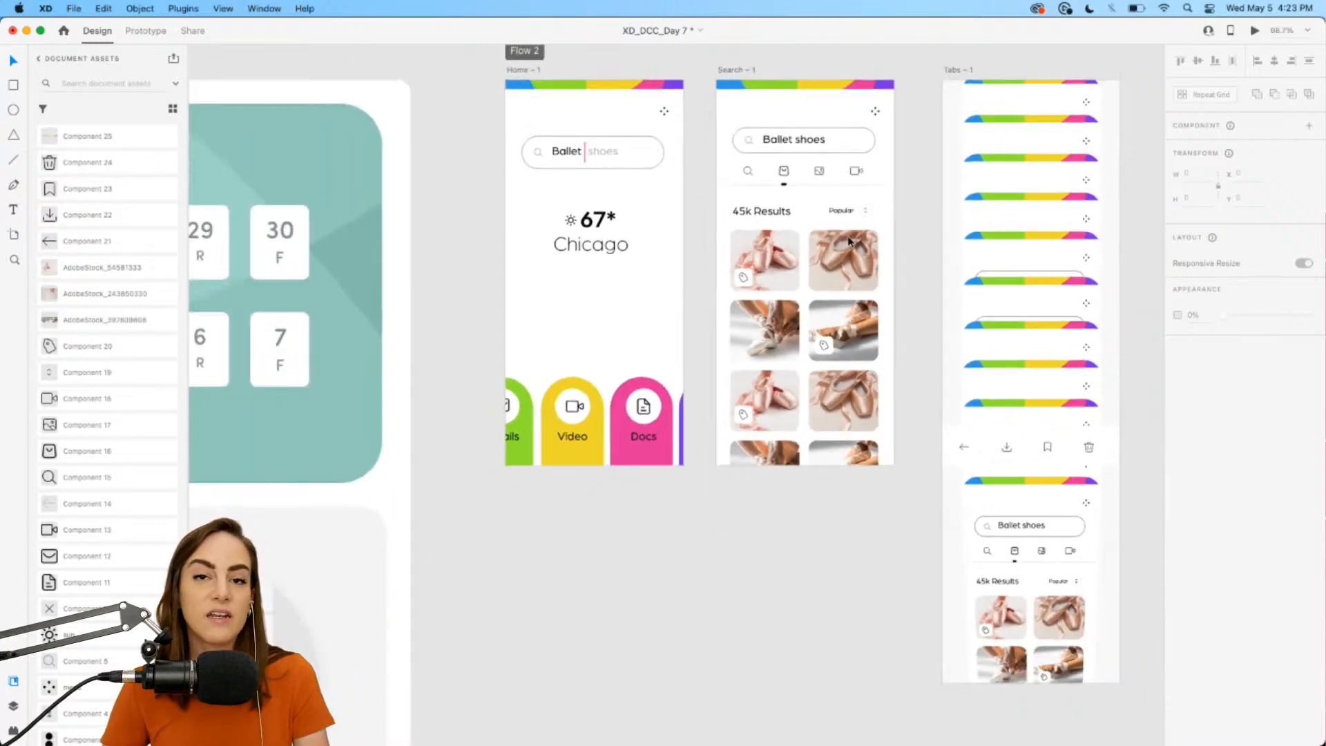
click(611, 242)
click(1255, 31)
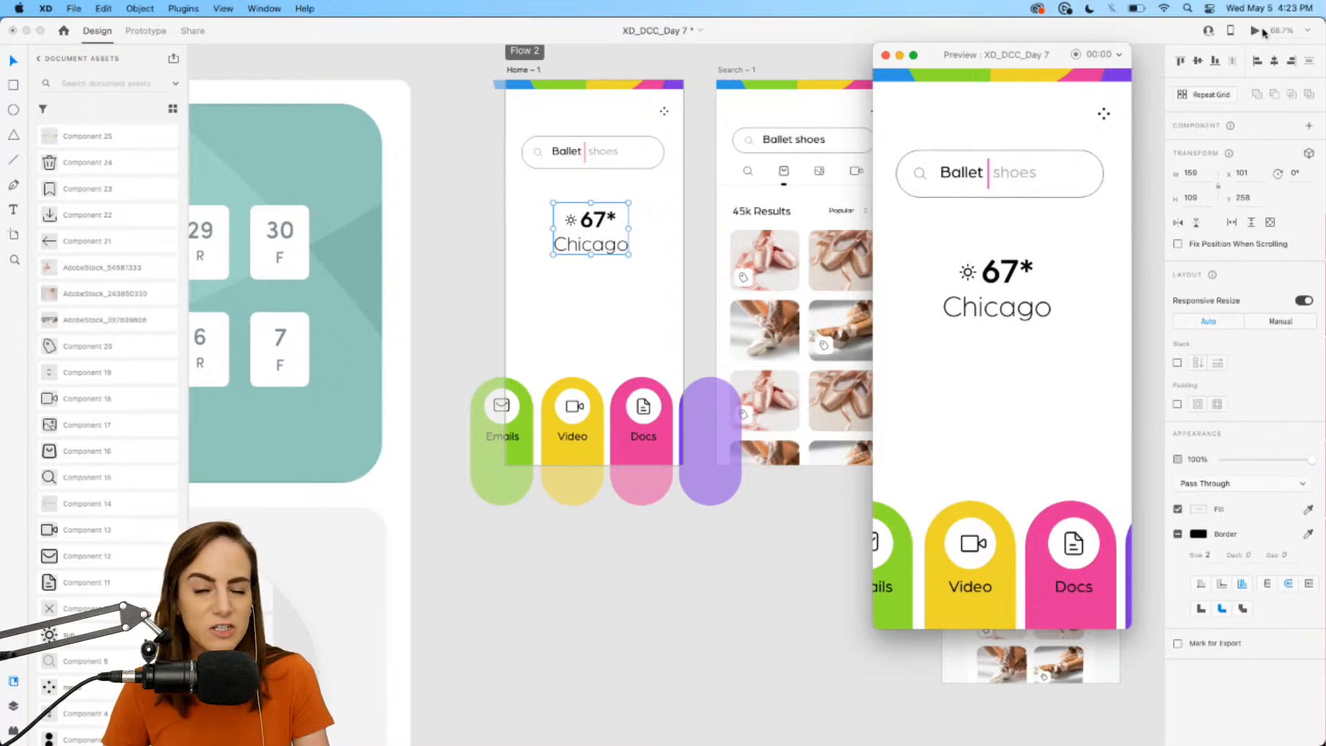
click(1077, 57)
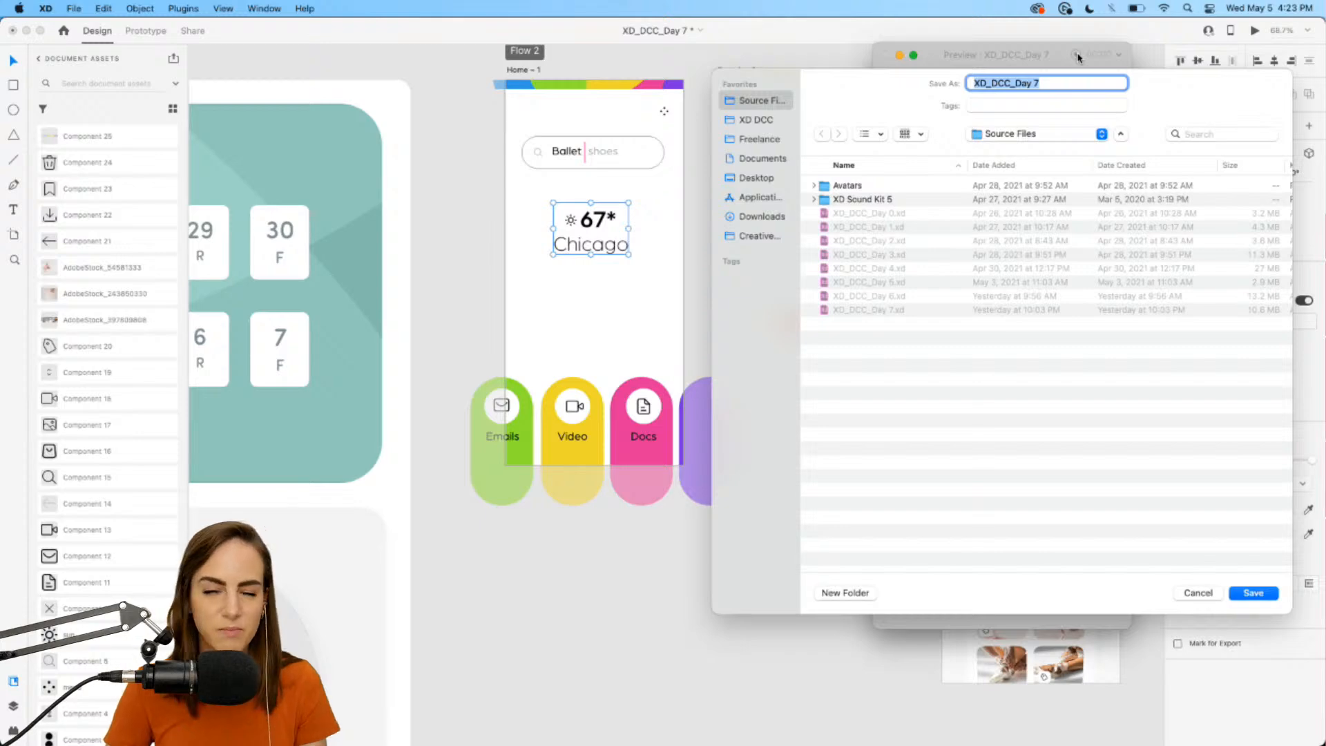
click(1214, 592)
click(886, 54)
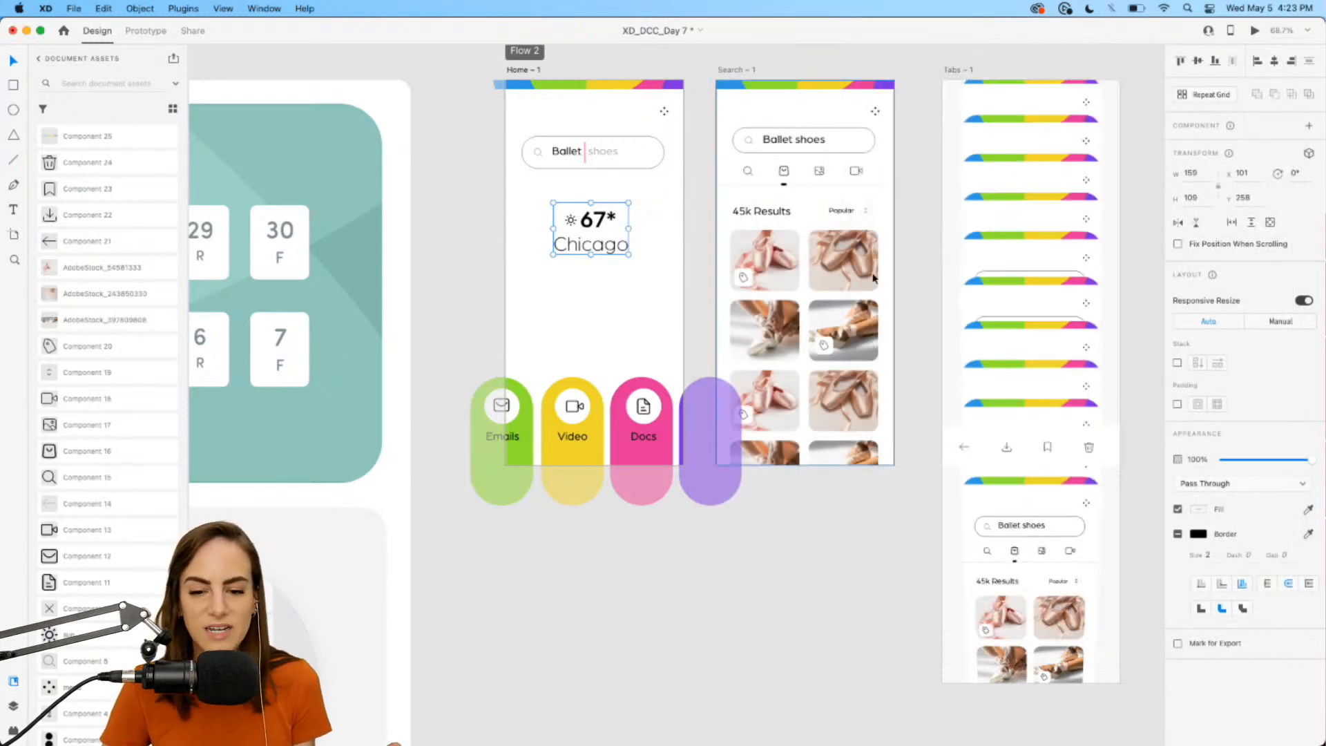
- Switch to Google Chrome and look at the Behance xddailychallenge projects and the account's profile page
mouse_move(916, 743)
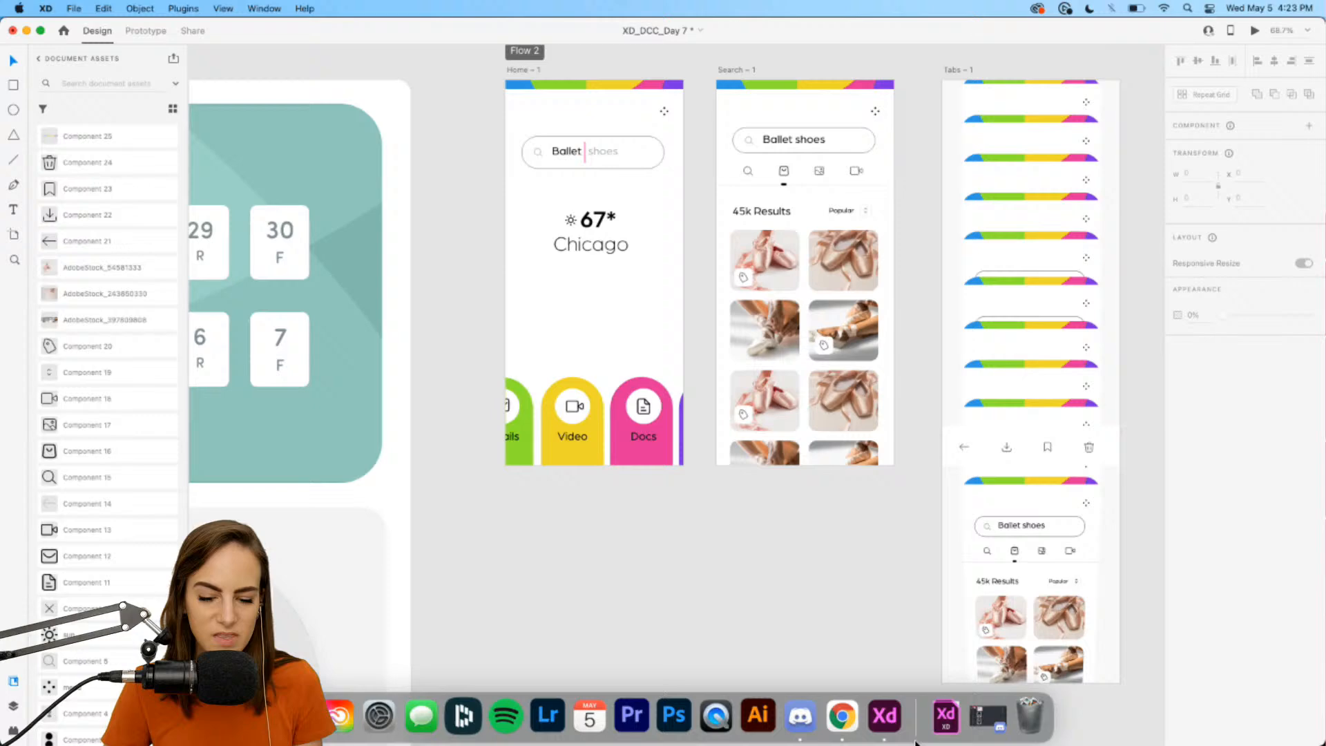
click(842, 718)
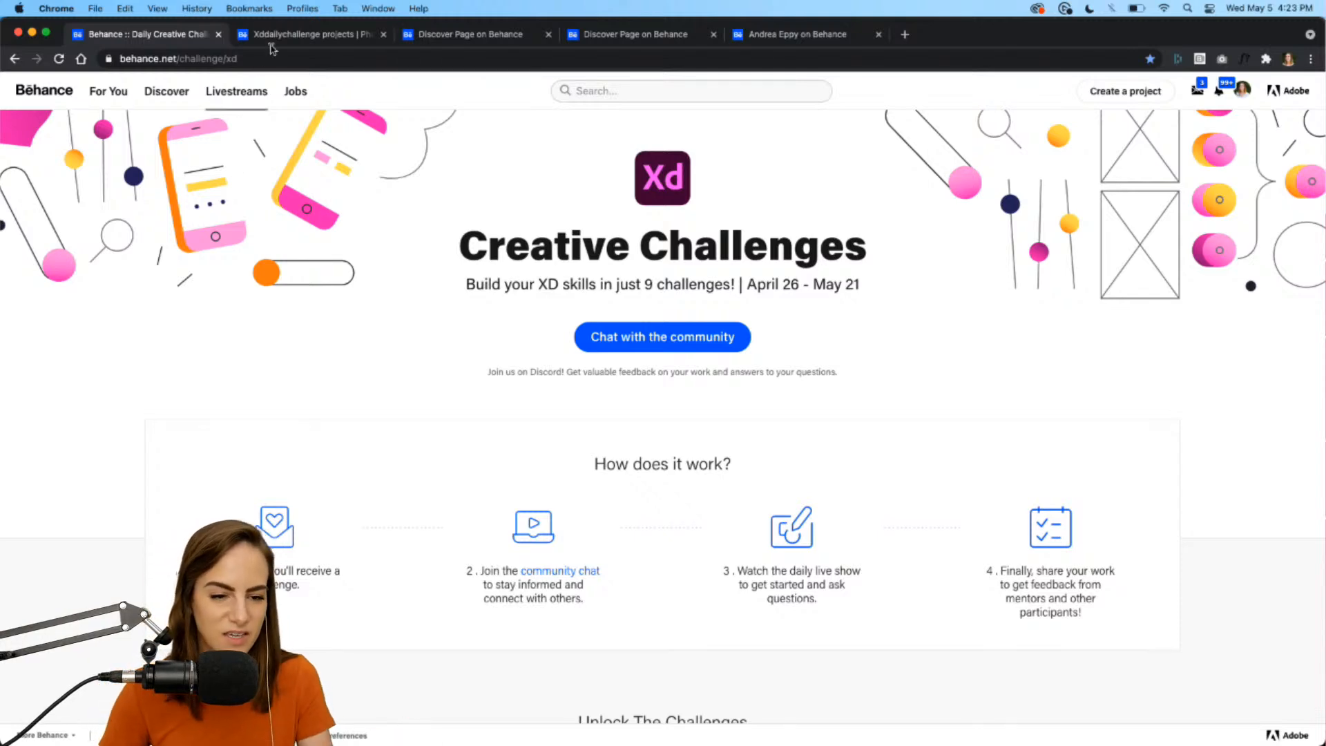
click(290, 38)
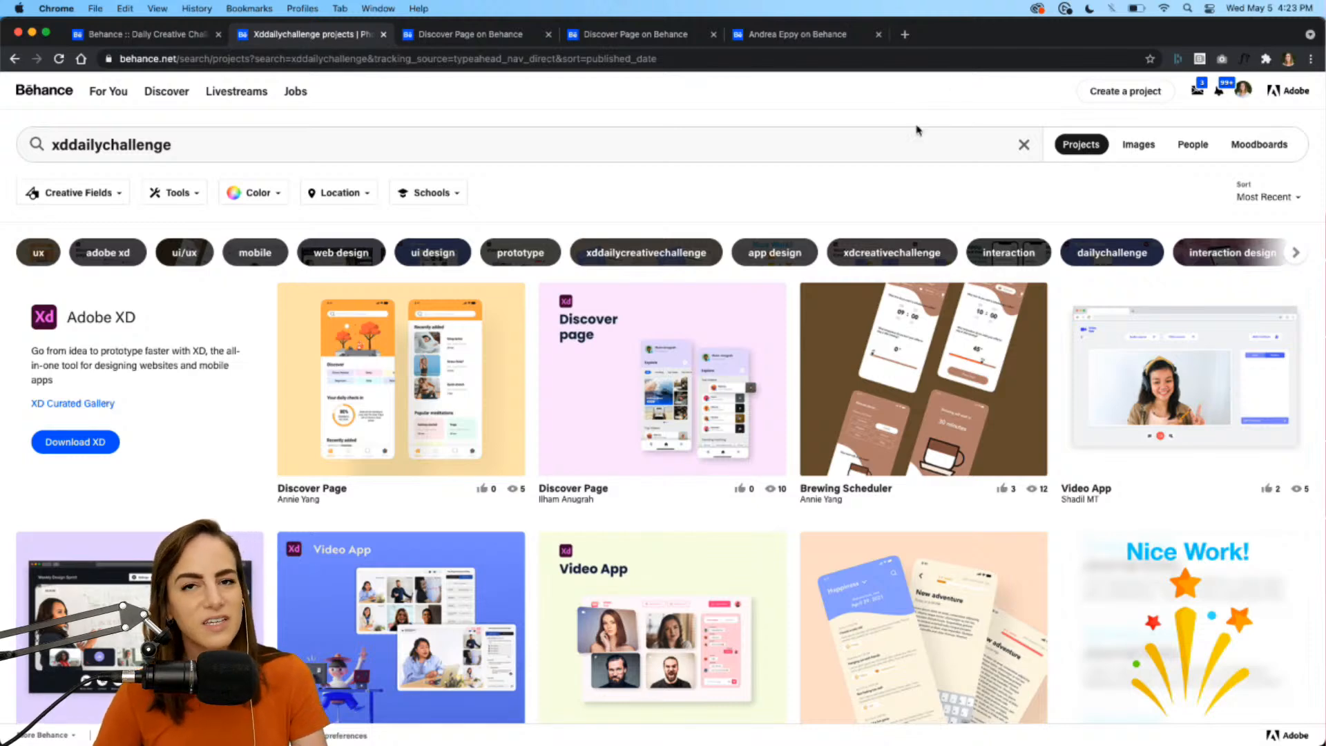
click(805, 34)
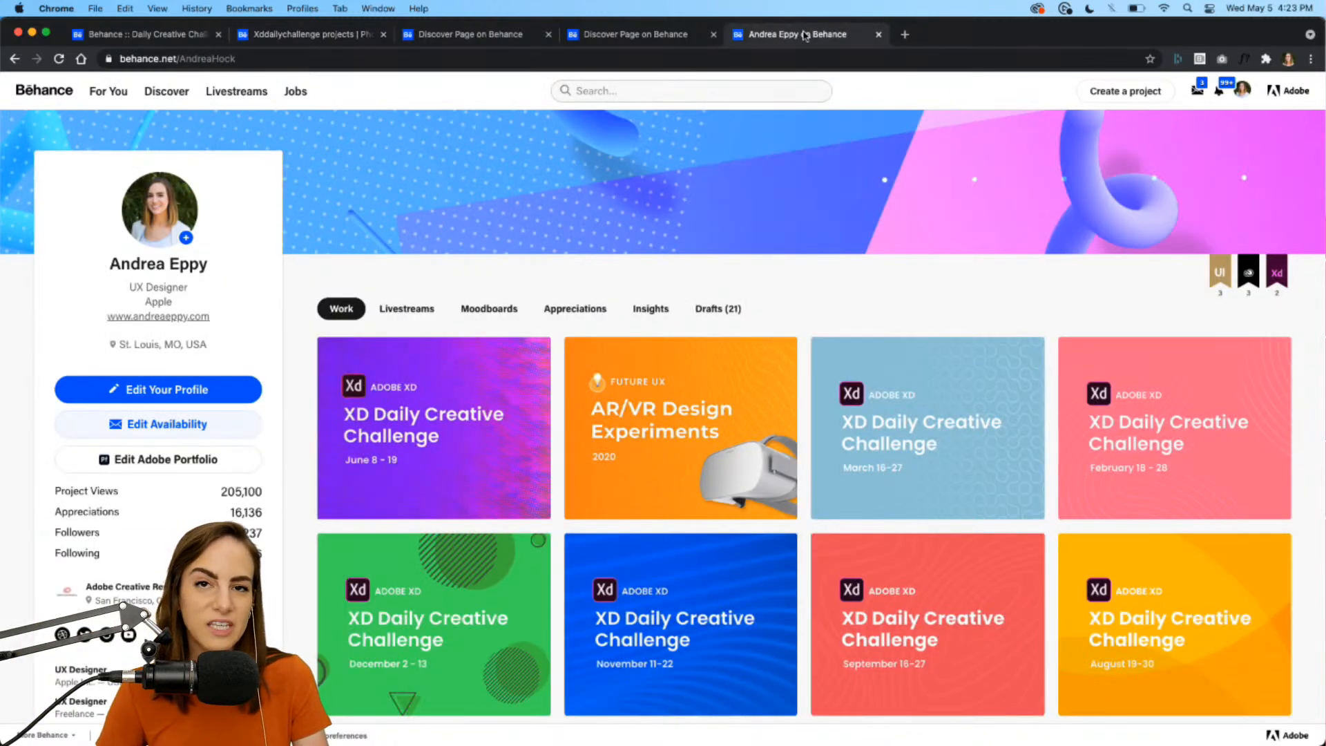
- Open the June 8 – 19 XD Daily Creative Challenge project for editing, review its title and tag settings, and cancel without updating
click(345, 359)
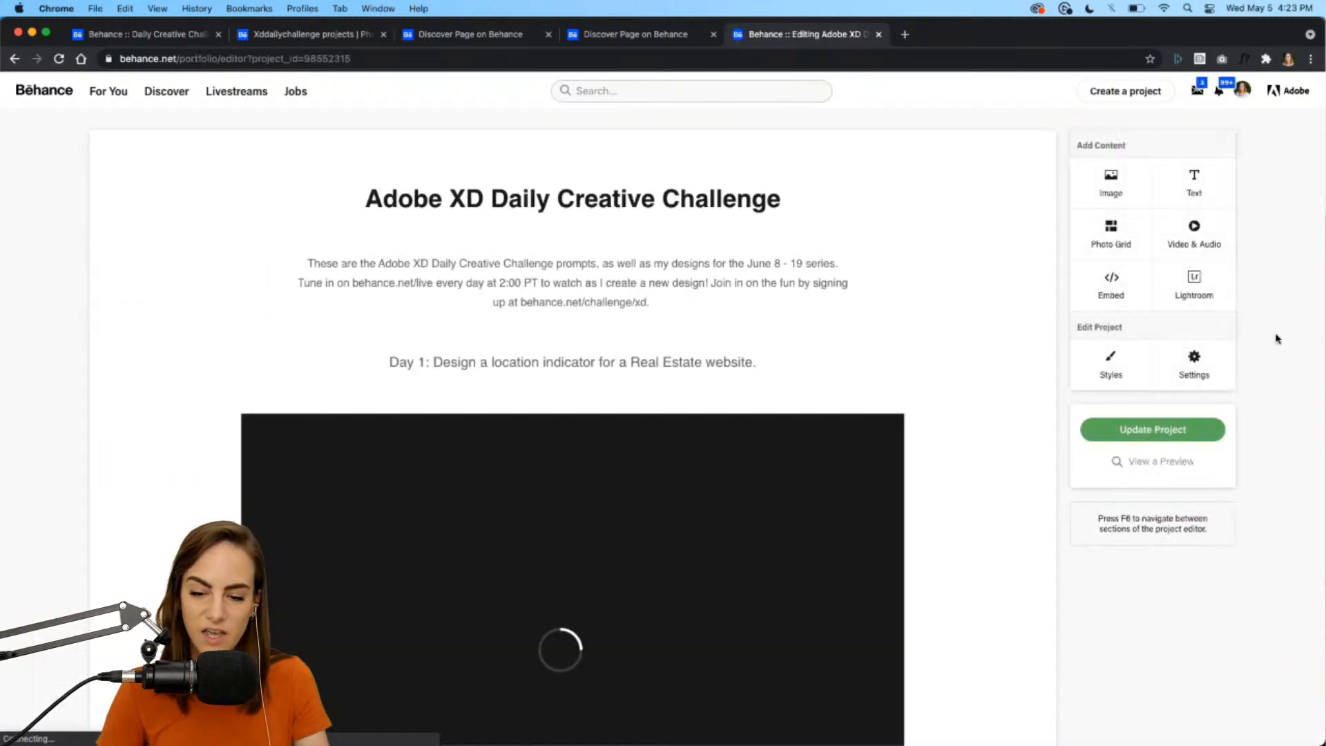
click(1199, 356)
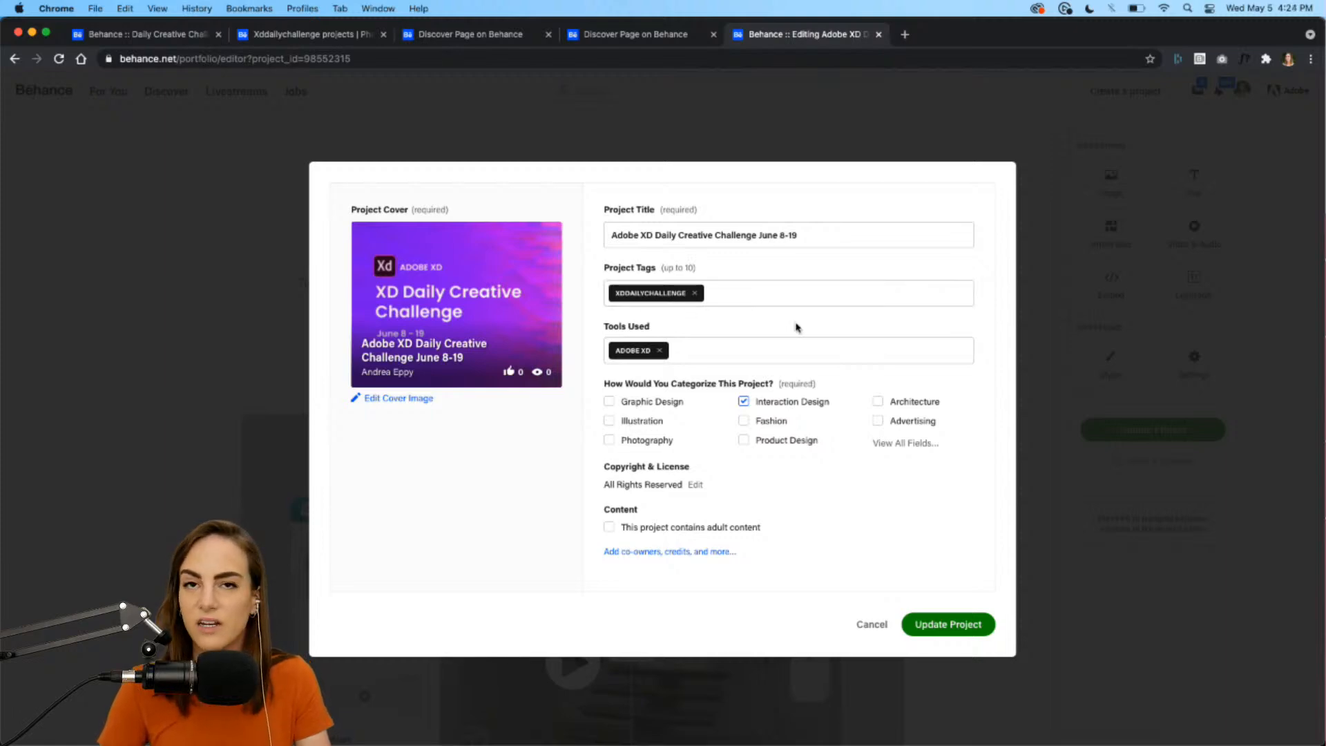
click(871, 625)
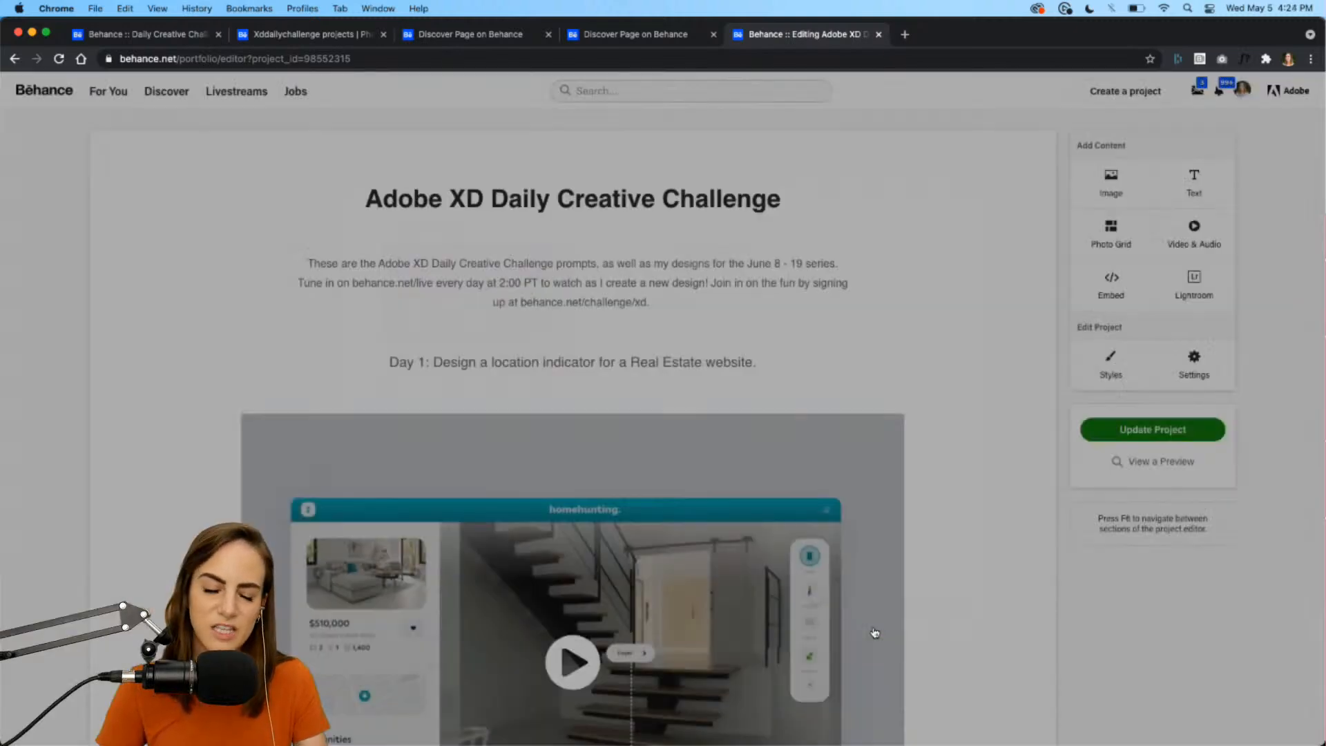
- Return to the xddailychallenge projects and look through the orange meditation app's Discover Page project
click(285, 34)
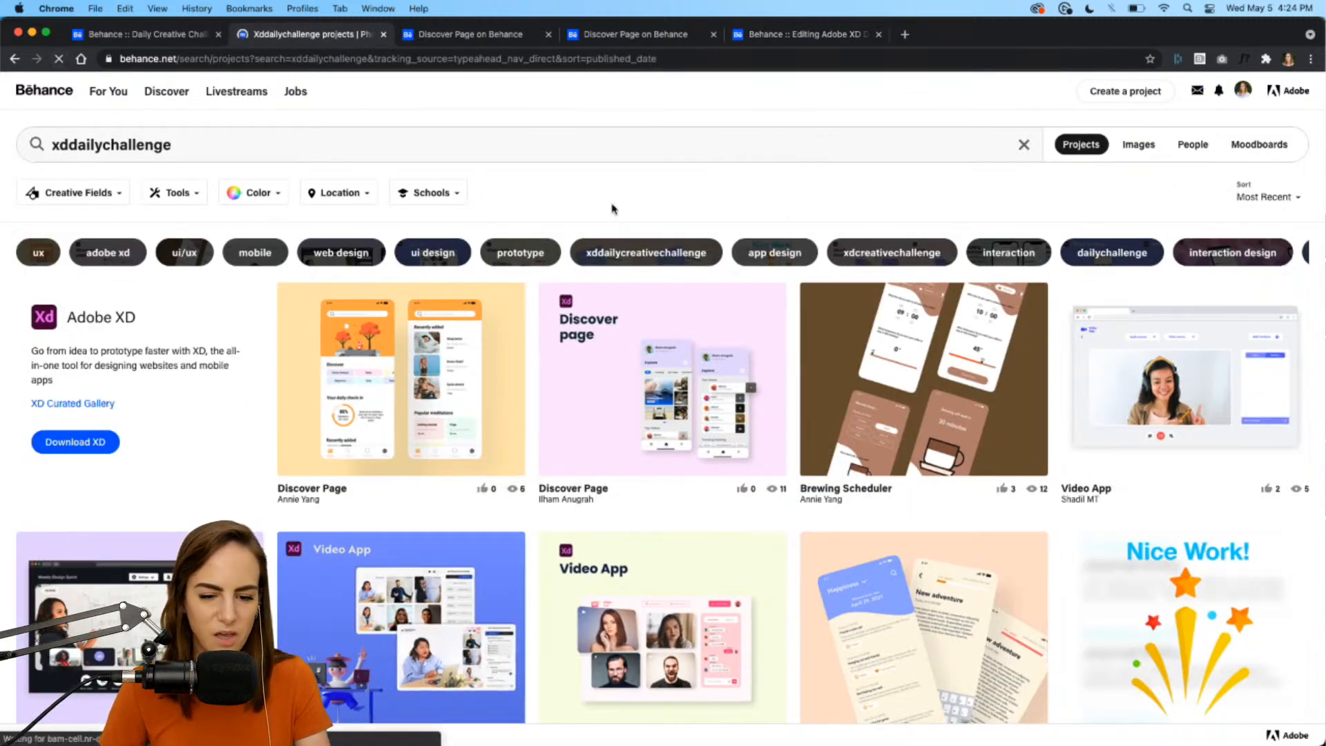
click(461, 35)
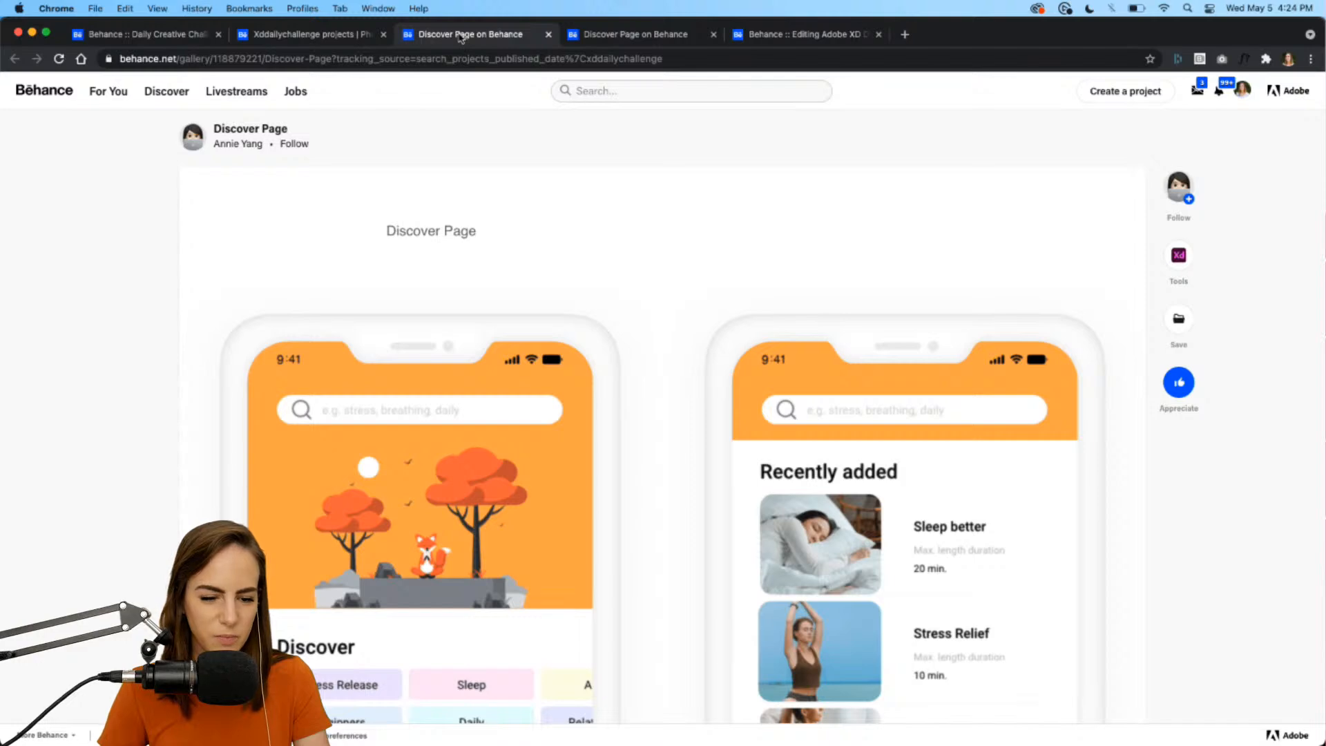
scroll(108, 335, down, 15)
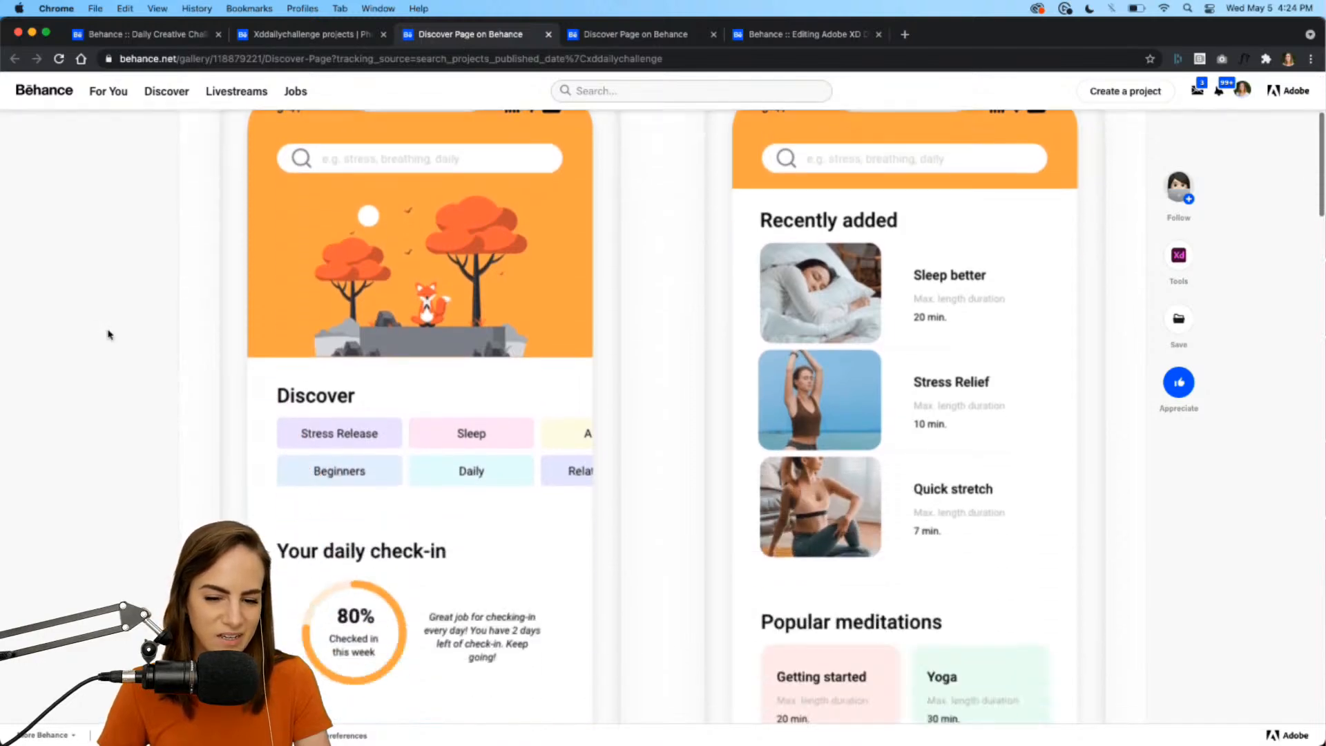
scroll(108, 335, down, 12)
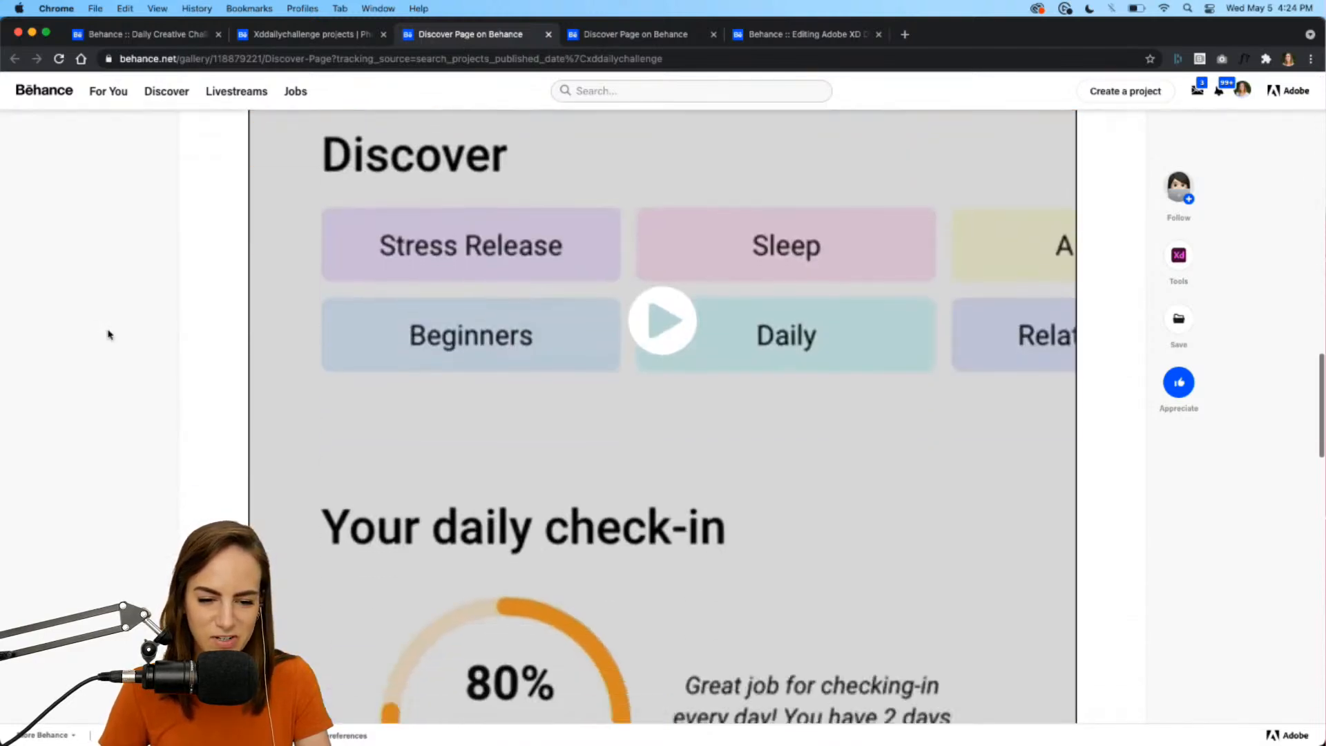
- Play the orange meditation app's prototype video on its Discover Page project in full screen, then leave full screen
scroll(680, 166, up, 20)
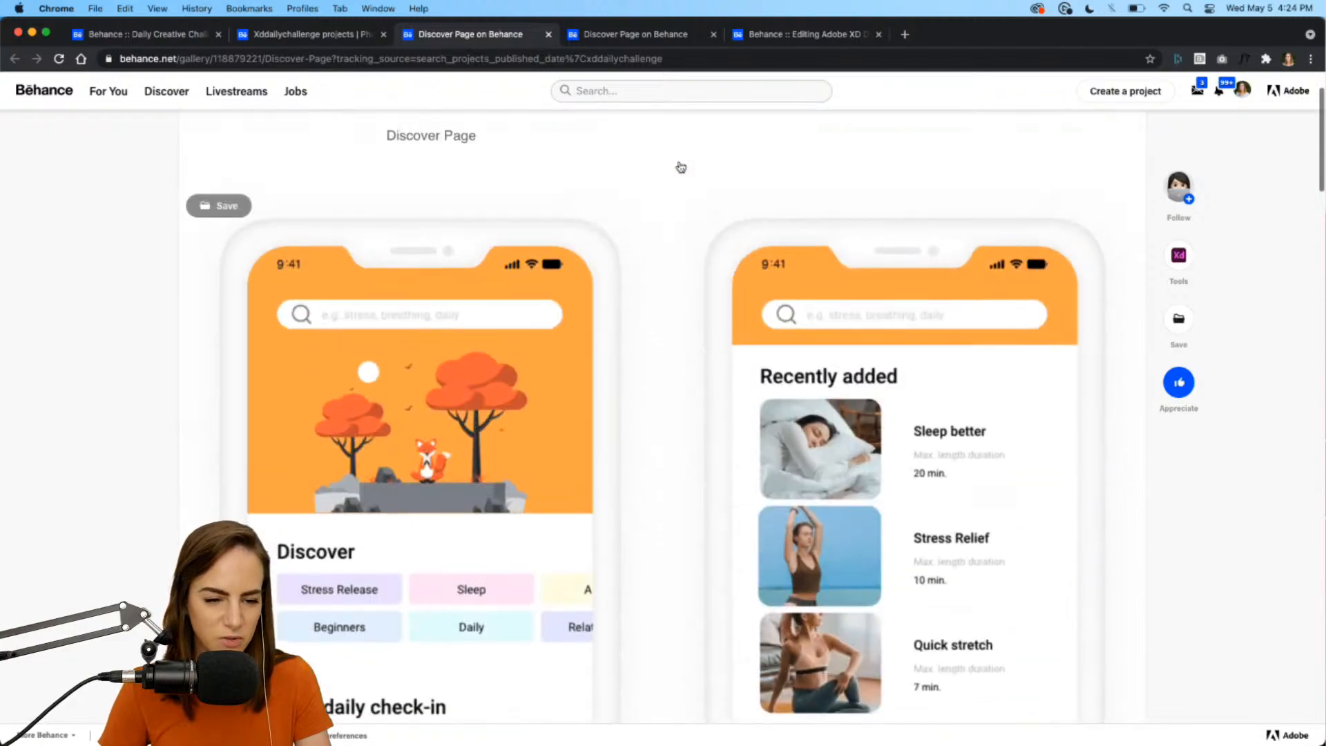
scroll(680, 166, down, 10)
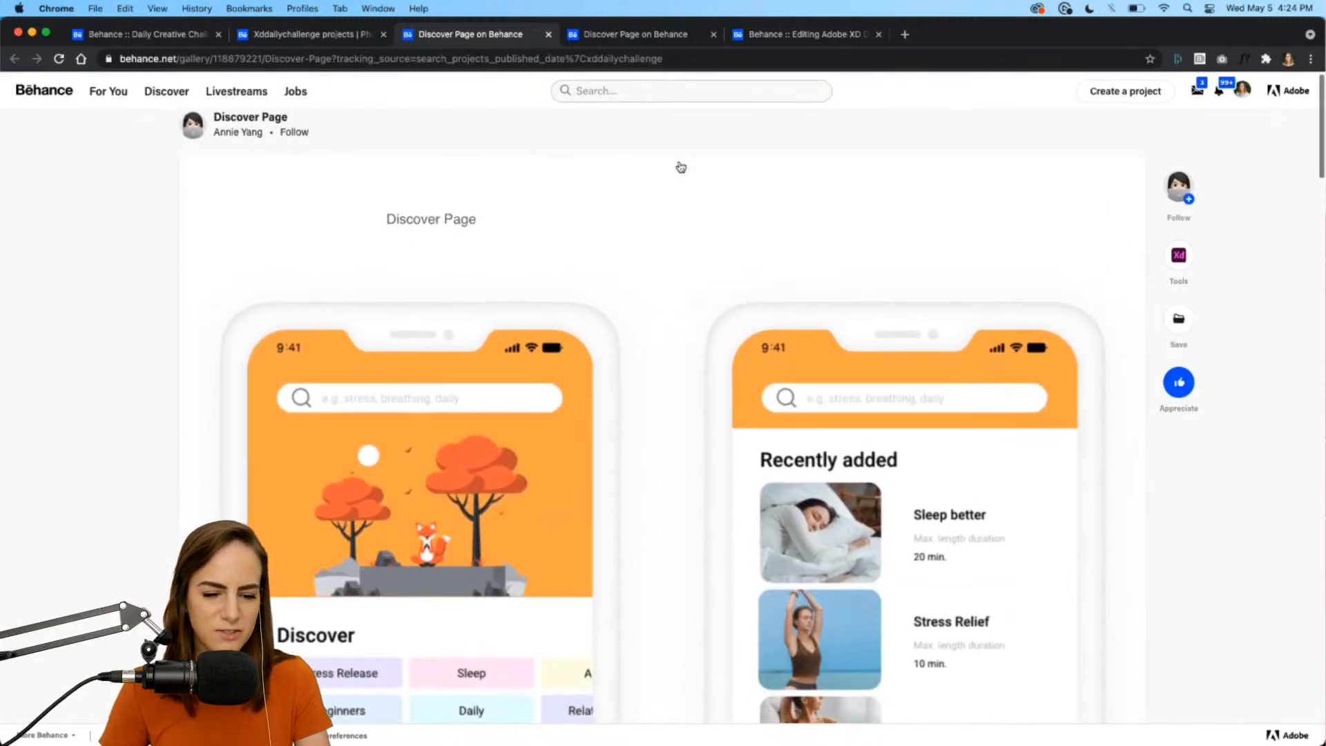
scroll(680, 166, down, 5)
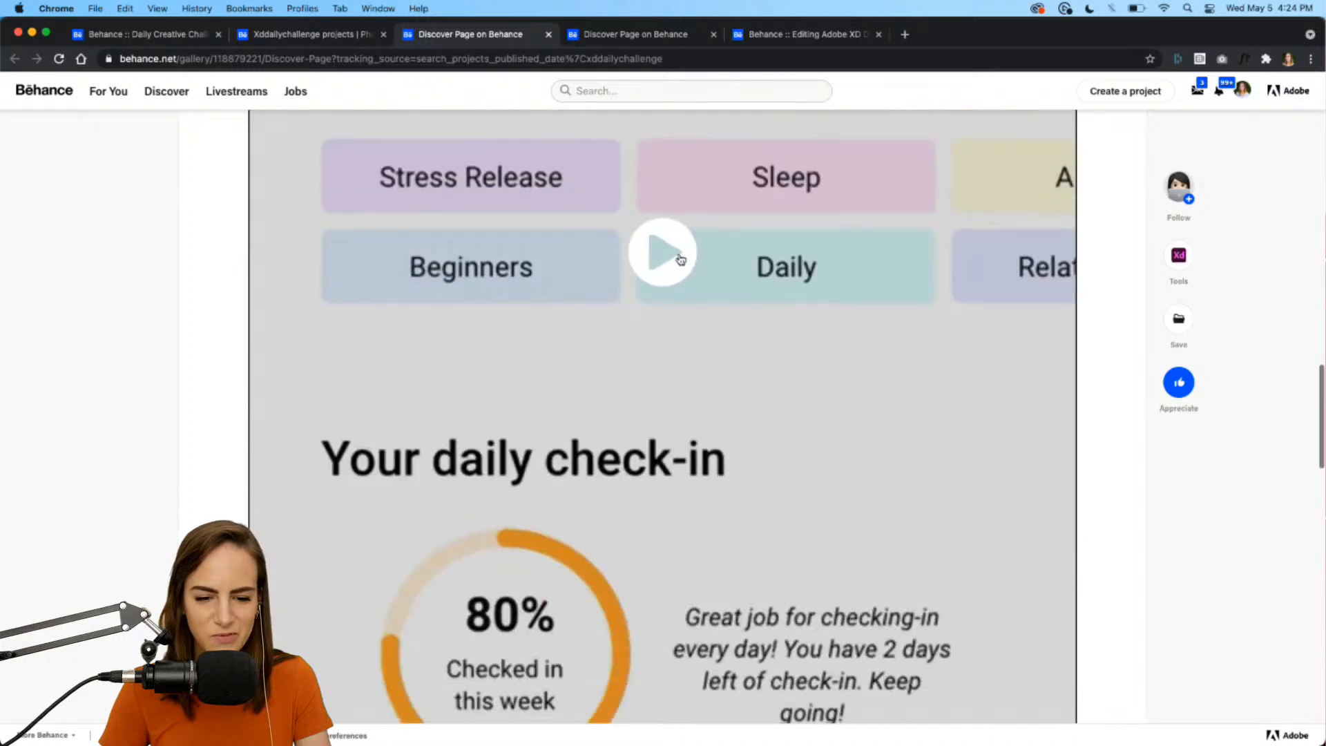
click(680, 260)
scroll(995, 435, down, 2)
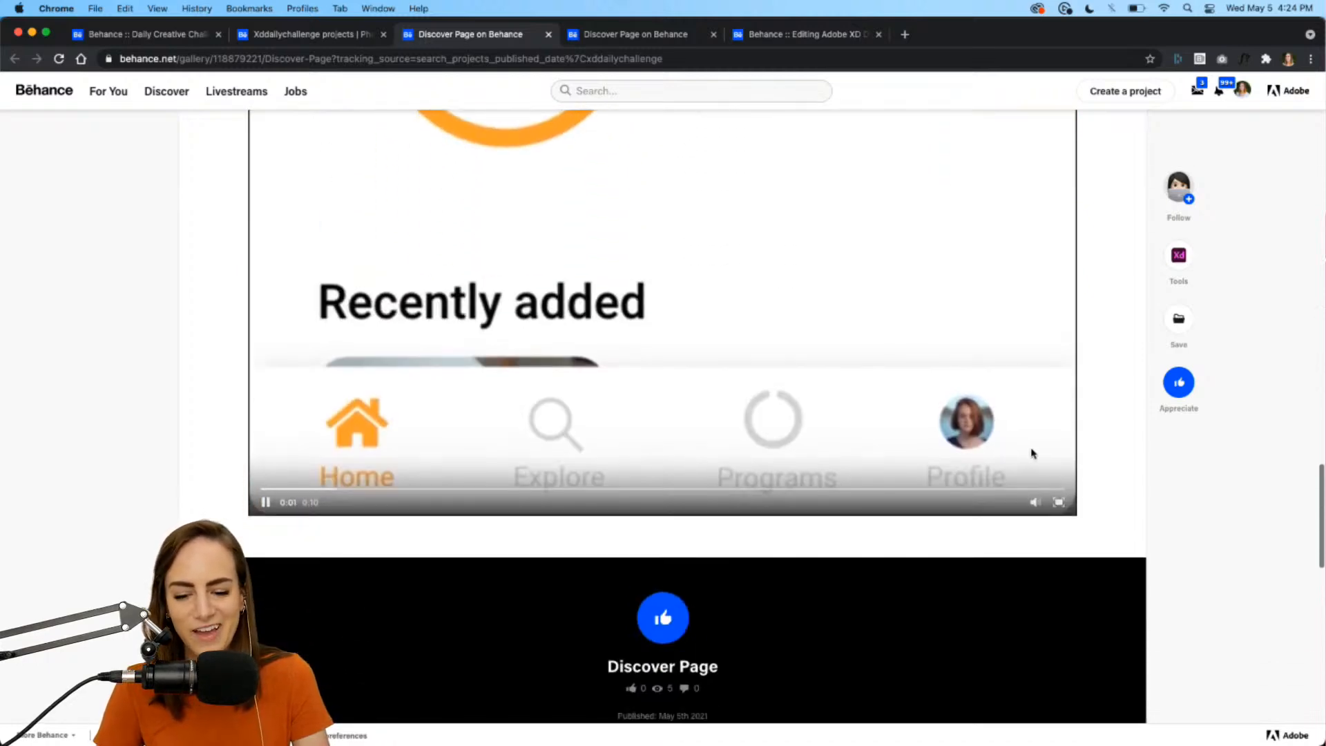
click(1057, 503)
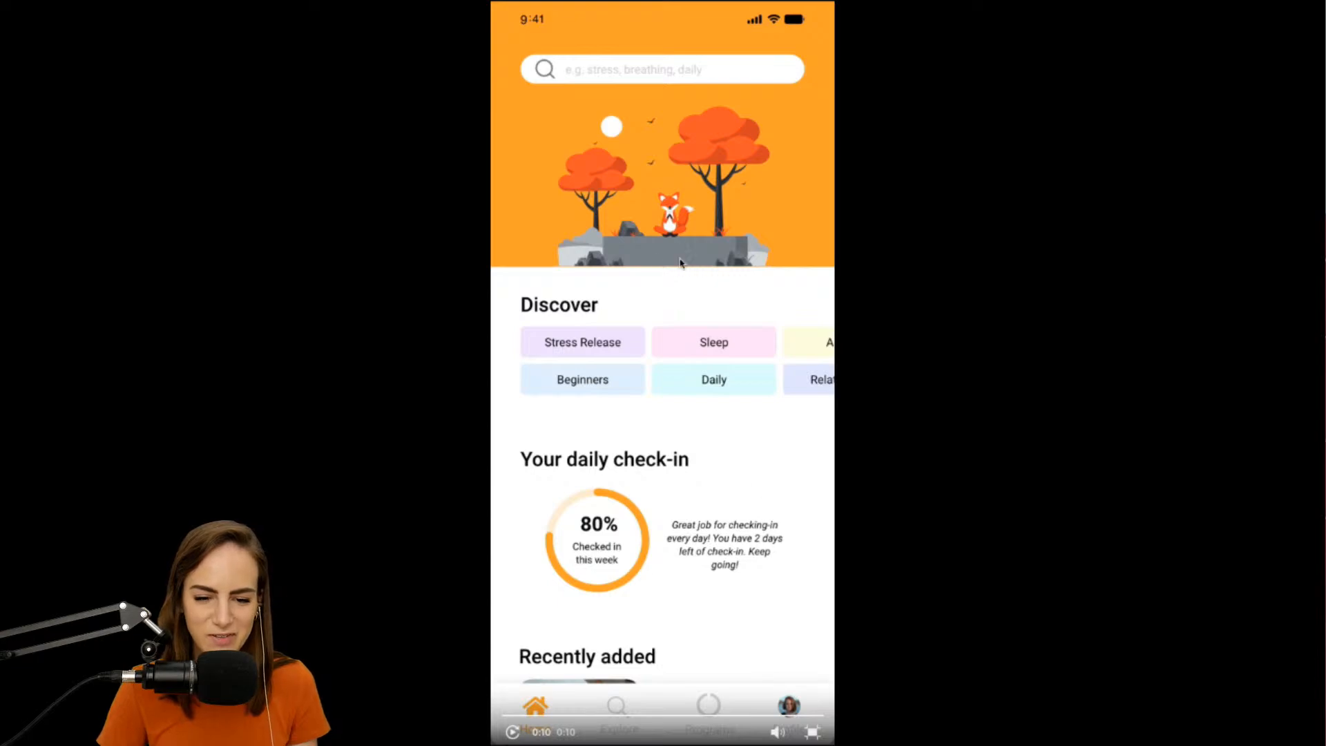
click(813, 733)
scroll(545, 324, up, 15)
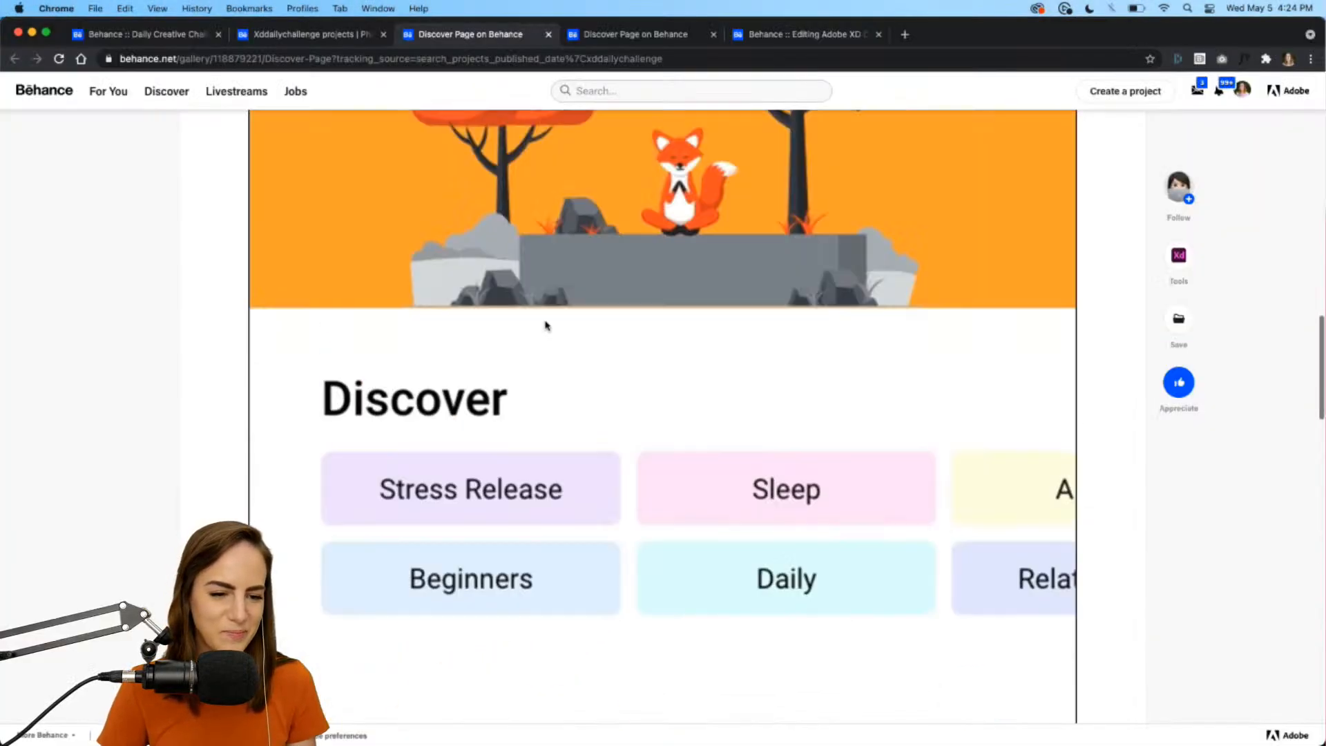
- Go to the other open Discover Page project, titled Highlight, and look through its Explore screen mockups
click(632, 35)
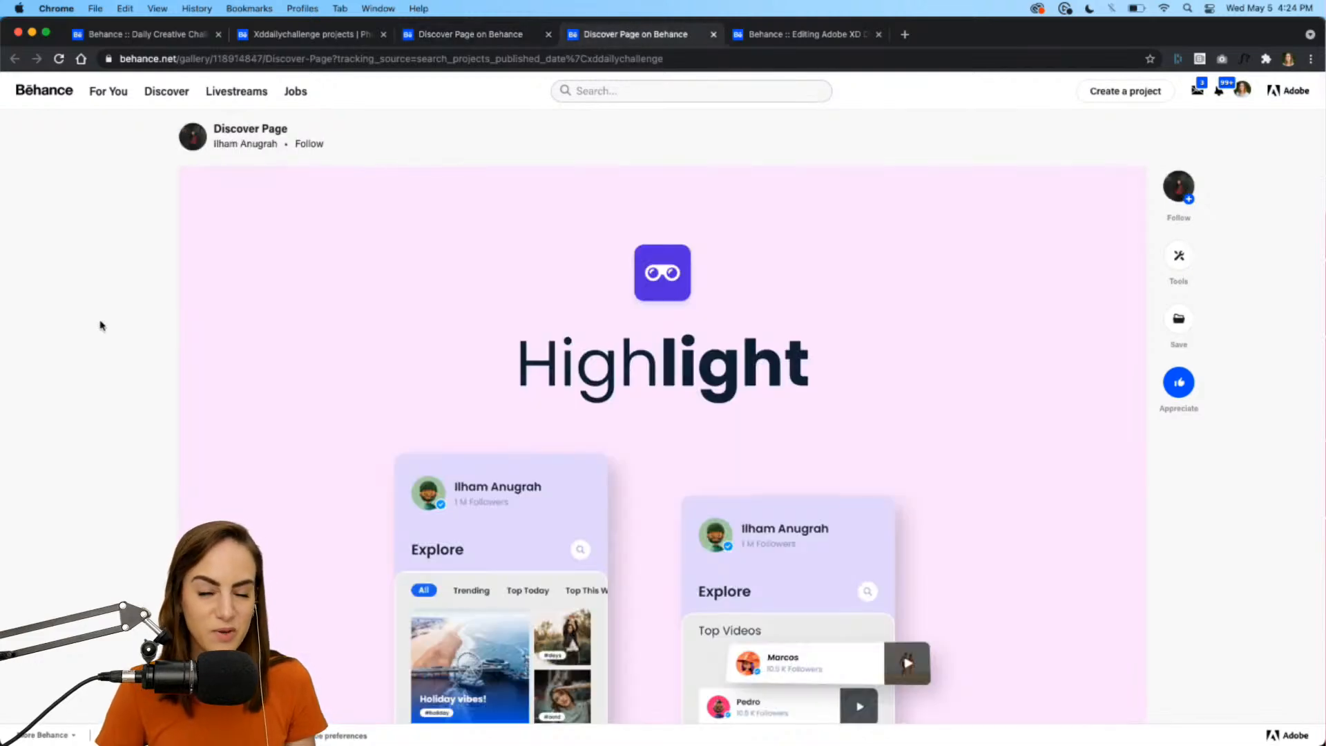
scroll(218, 451, down, 10)
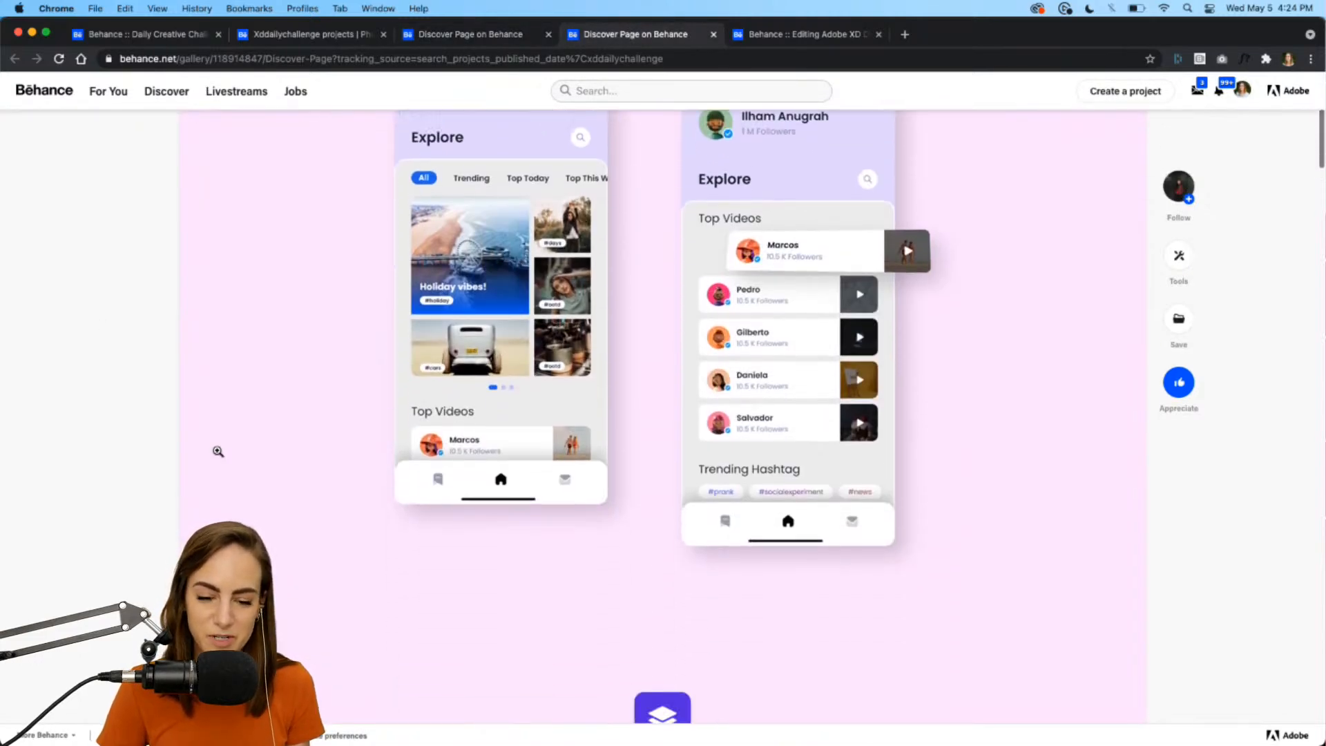
scroll(218, 451, down, 12)
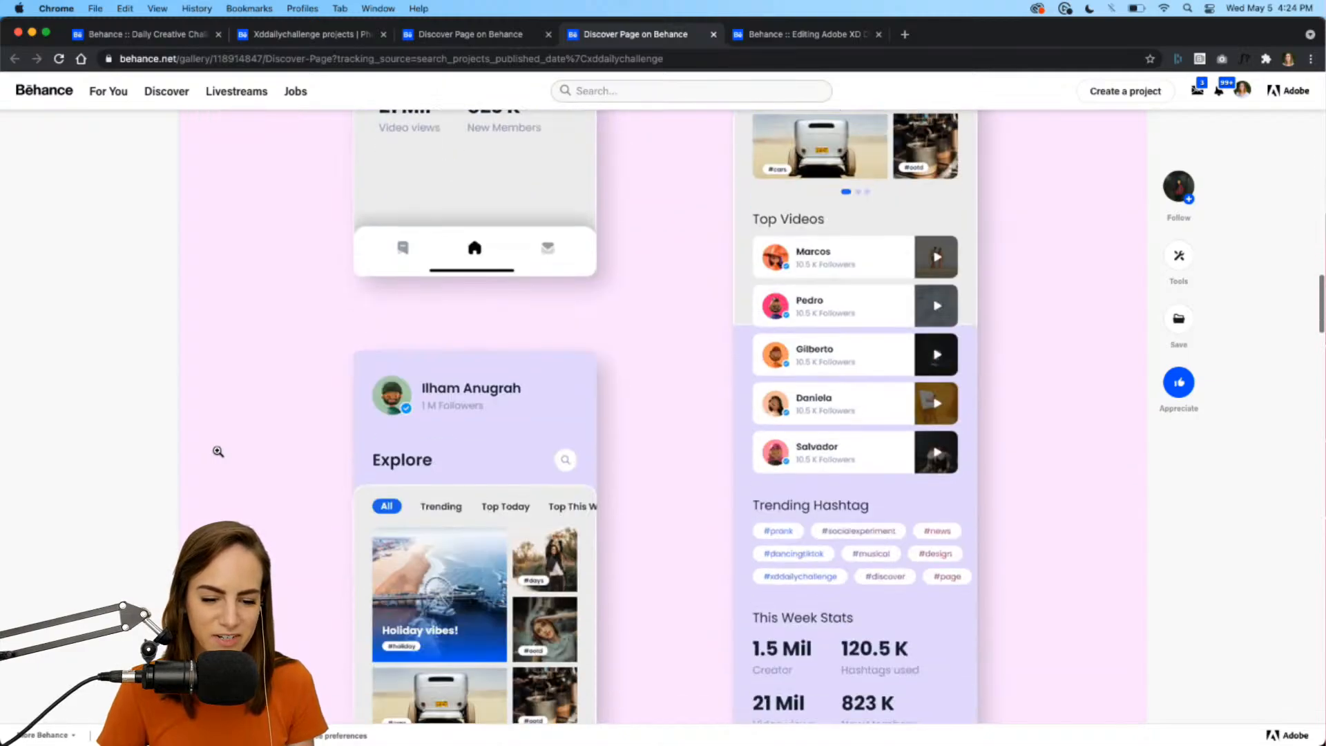
scroll(218, 452, down, 15)
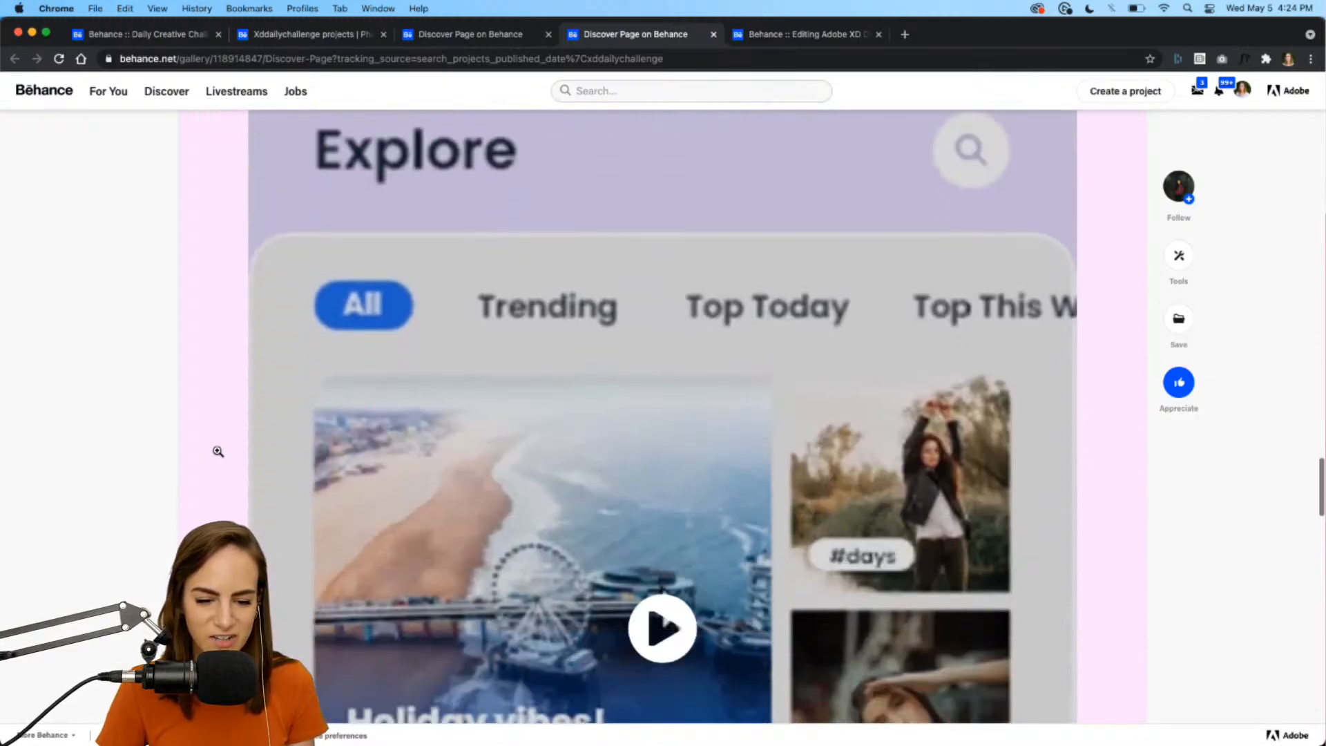
scroll(821, 368, down, 3)
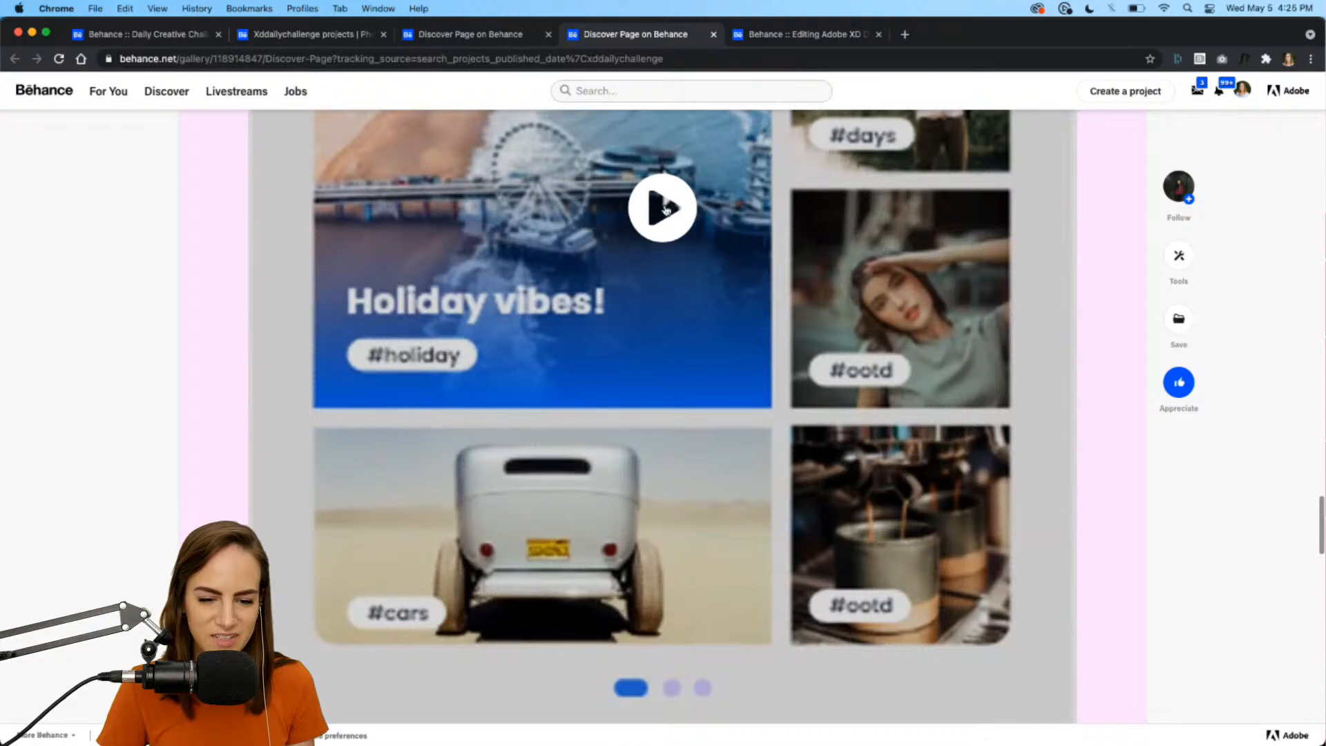
- Watch the Highlight project's prototype video in full screen, exit full screen and return to the start of the project
scroll(1054, 621, down, 15)
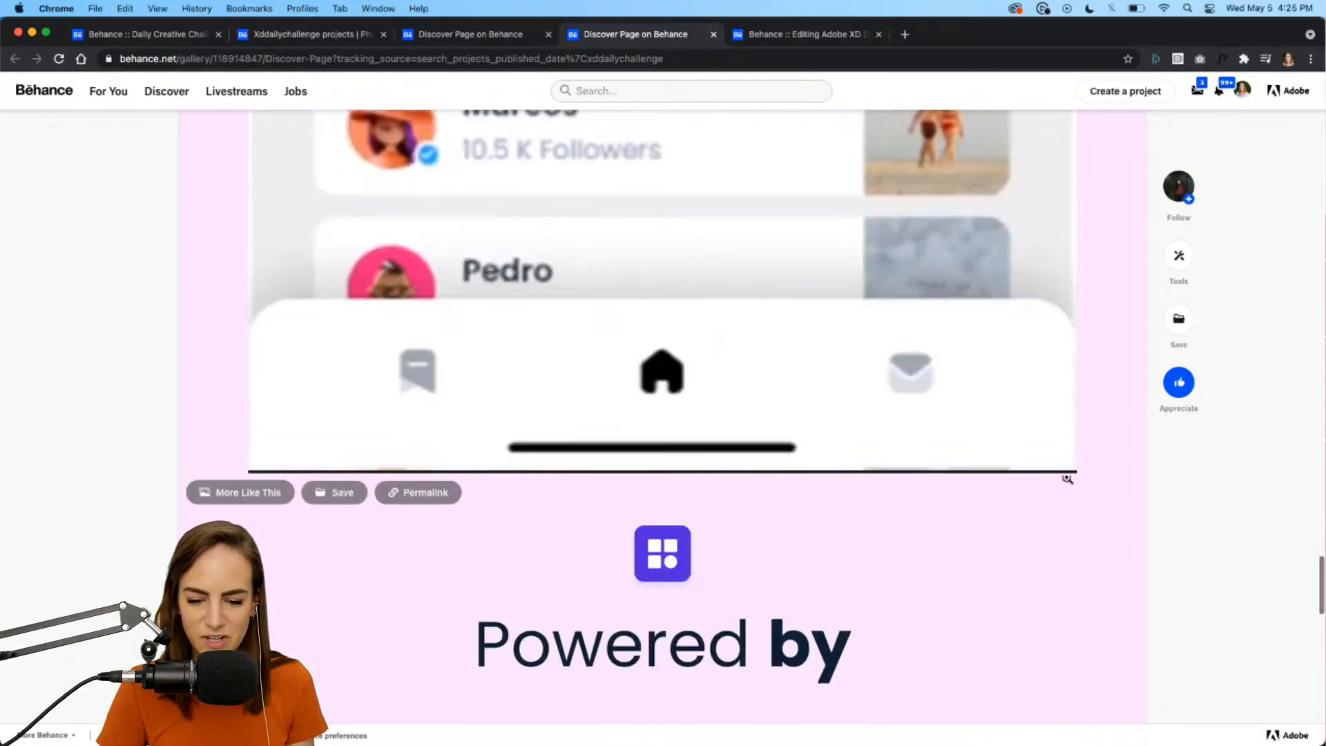
click(1063, 457)
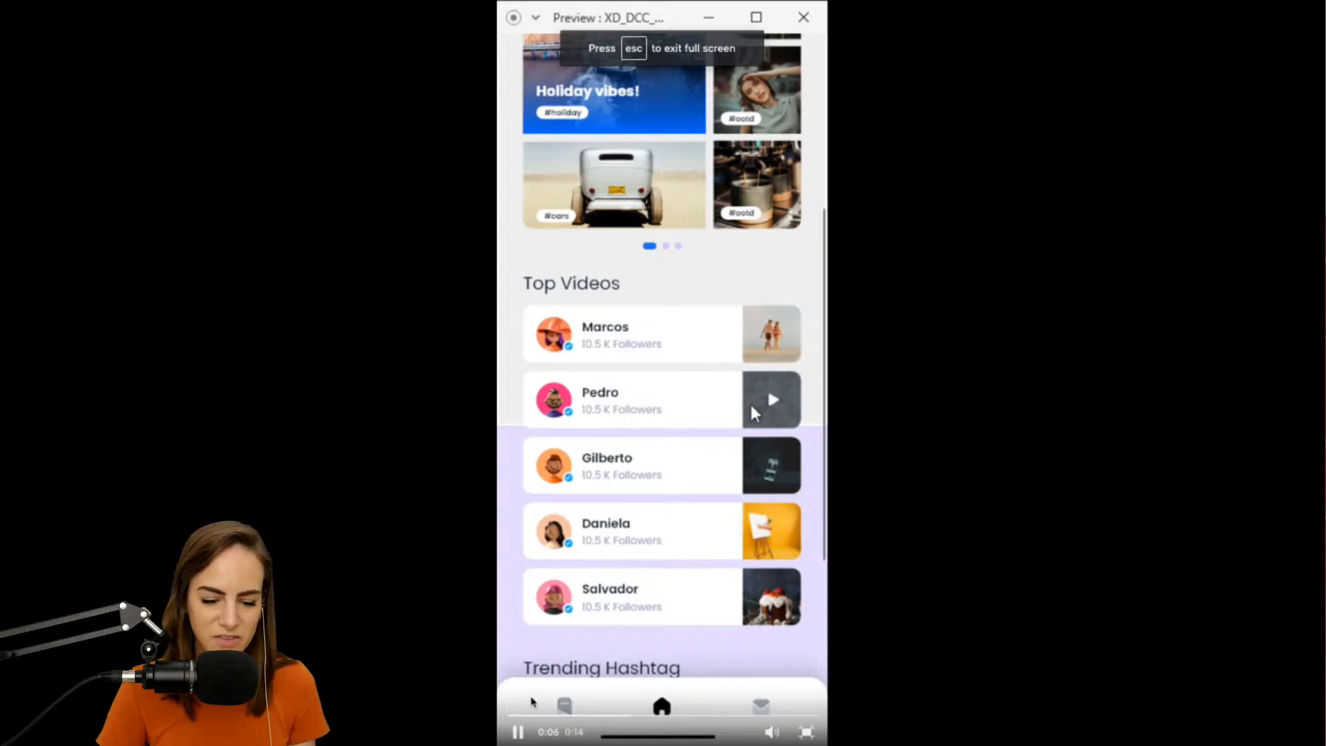
click(532, 715)
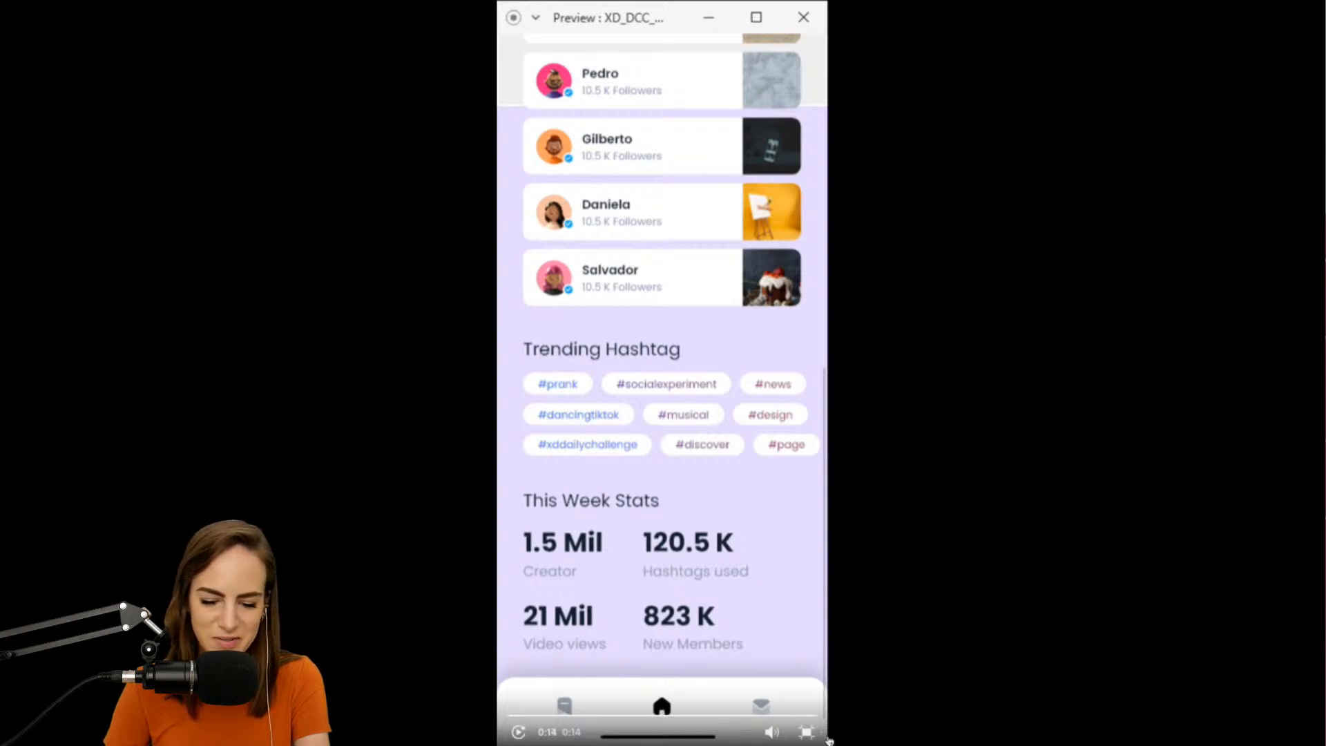
click(807, 733)
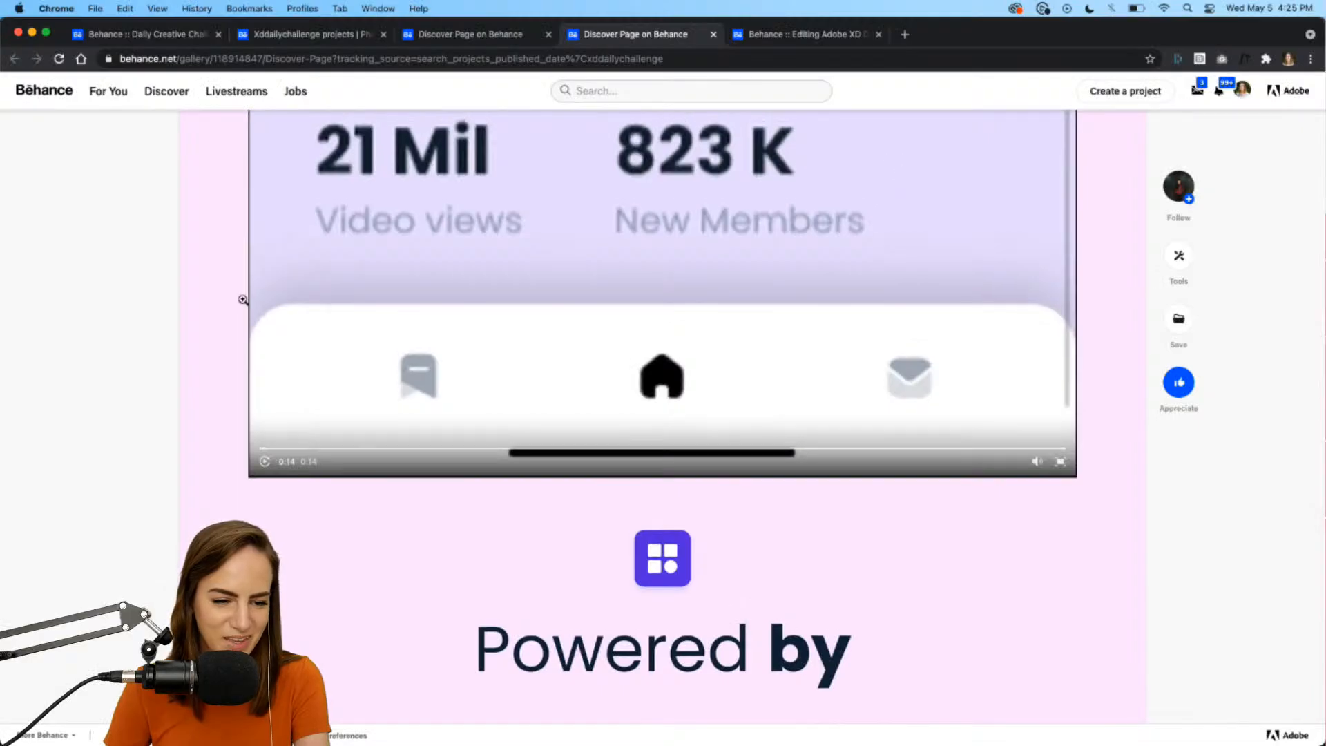
scroll(244, 300, up, 10)
scroll(243, 299, up, 15)
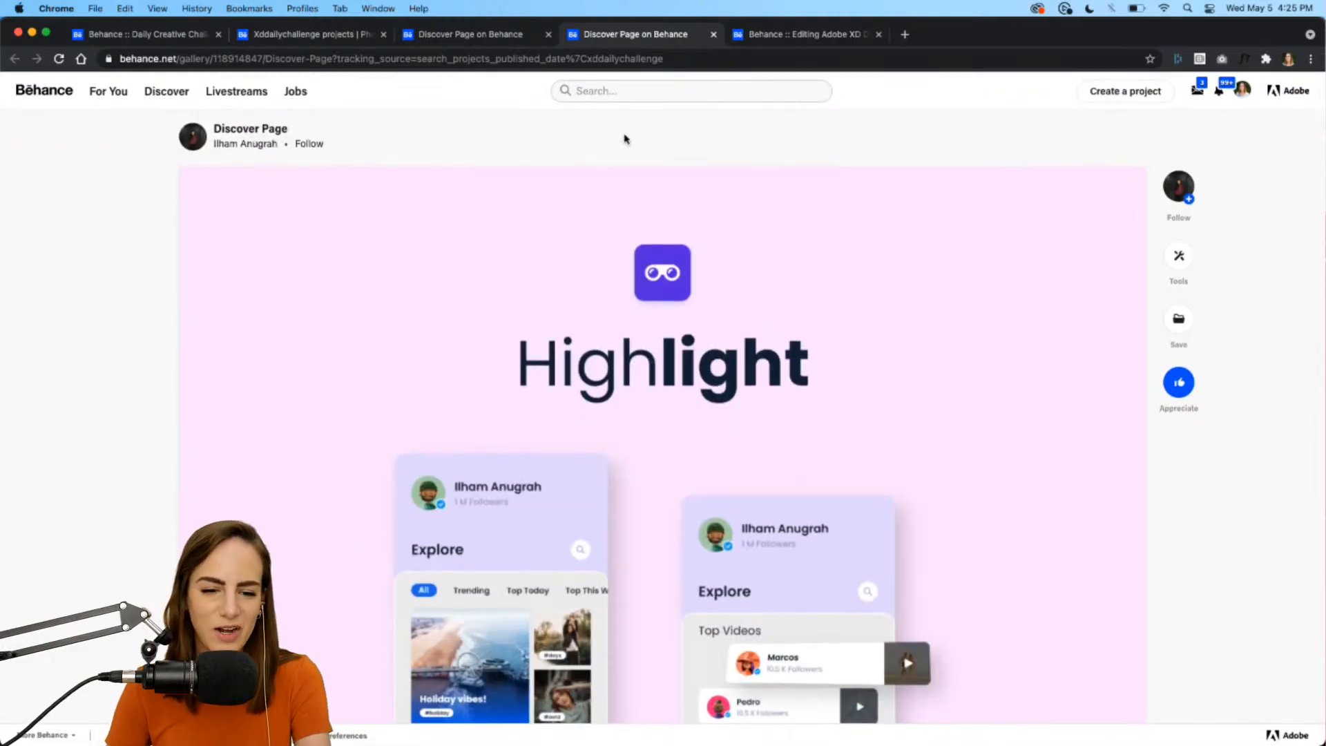
- Switch to Discord and browse the watch delivery and Day 6 Stacks submissions in the Adobe XD challenge channel
click(808, 36)
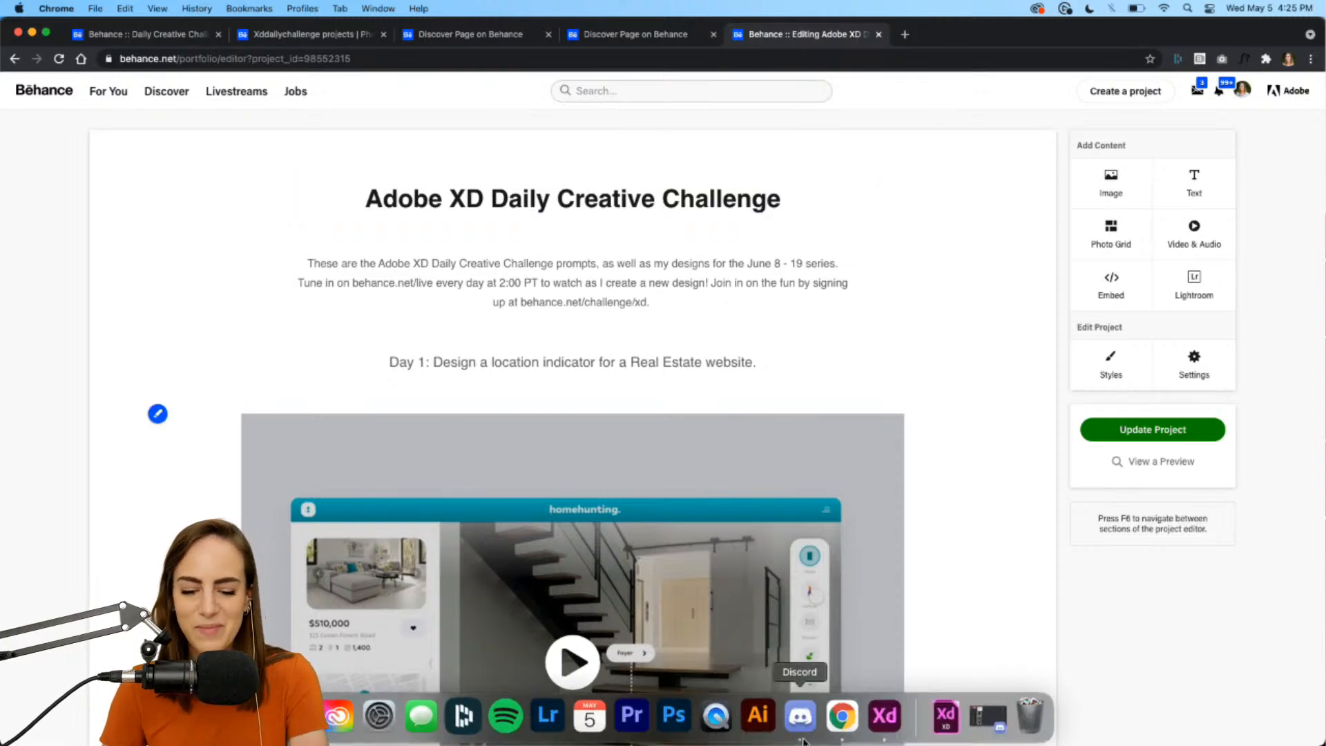
click(802, 739)
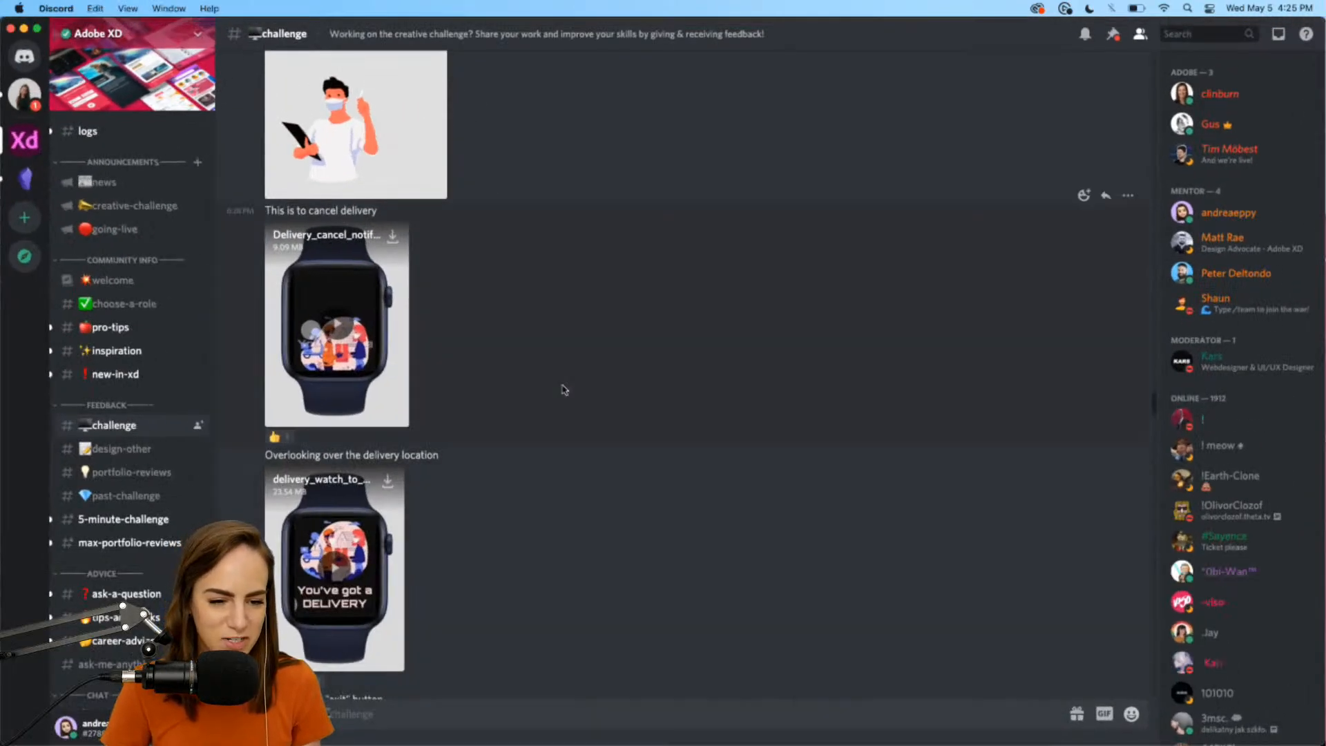
scroll(565, 390, down, 7)
scroll(564, 391, down, 3)
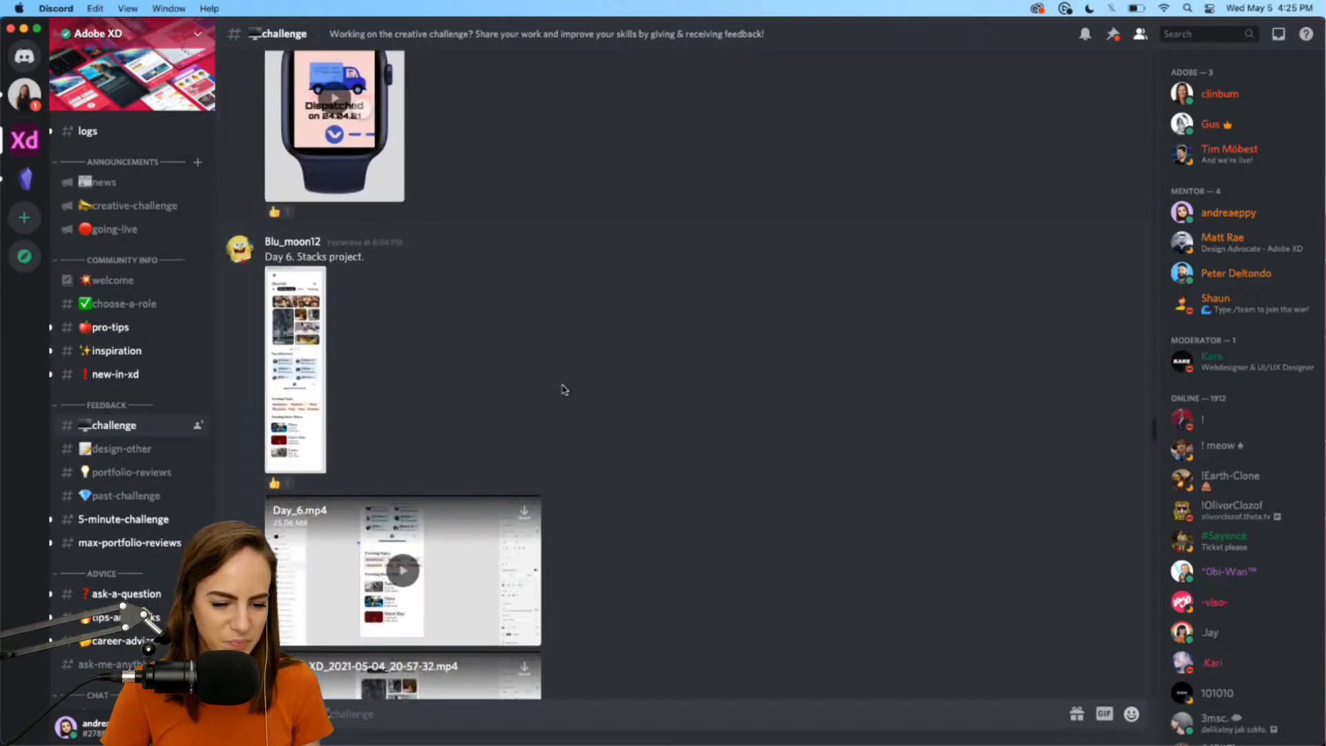
scroll(564, 391, down, 3)
scroll(563, 387, up, 6)
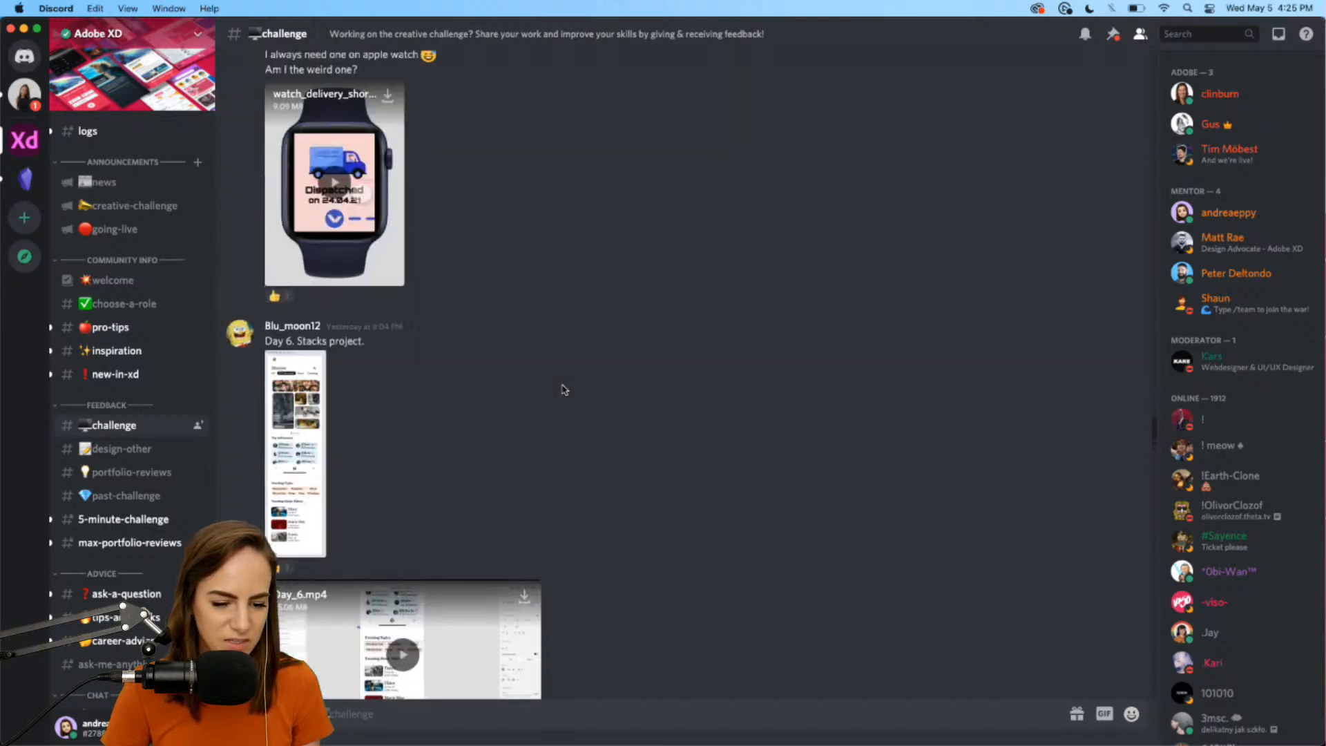
scroll(335, 371, up, 10)
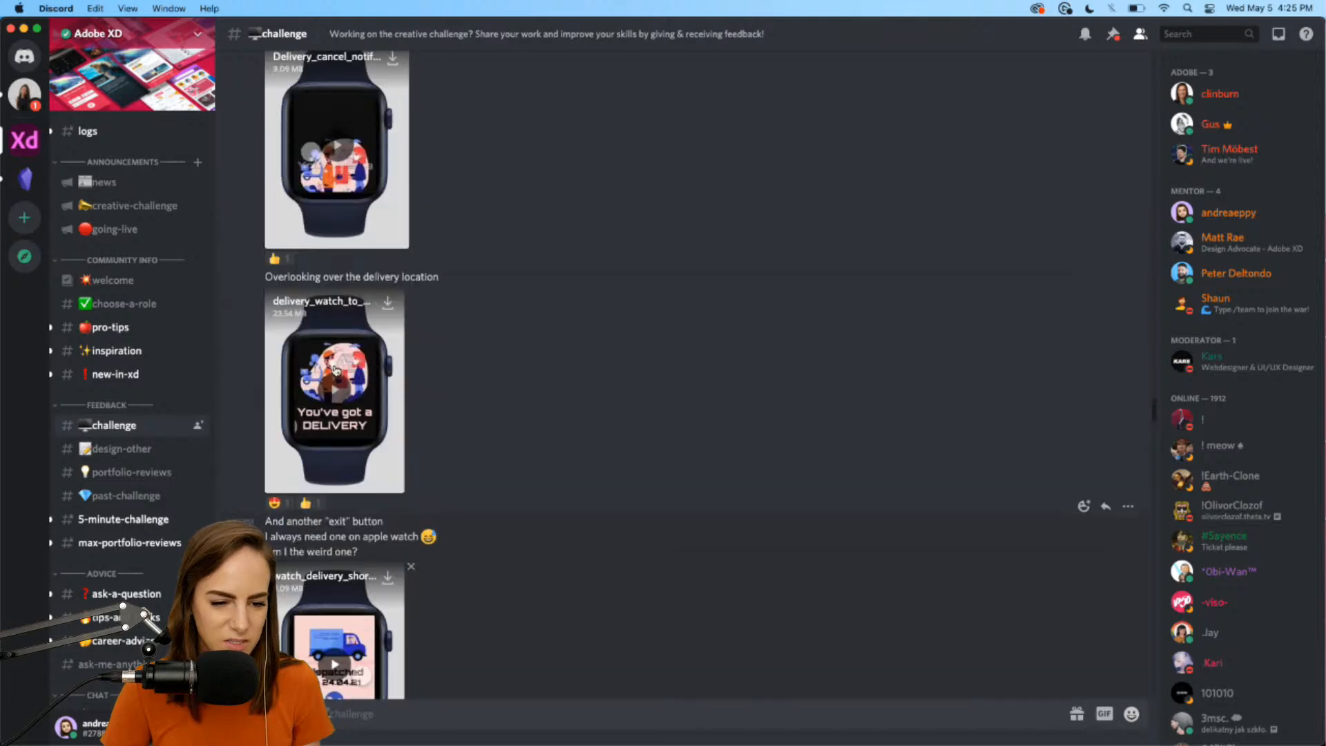
scroll(335, 369, down, 6)
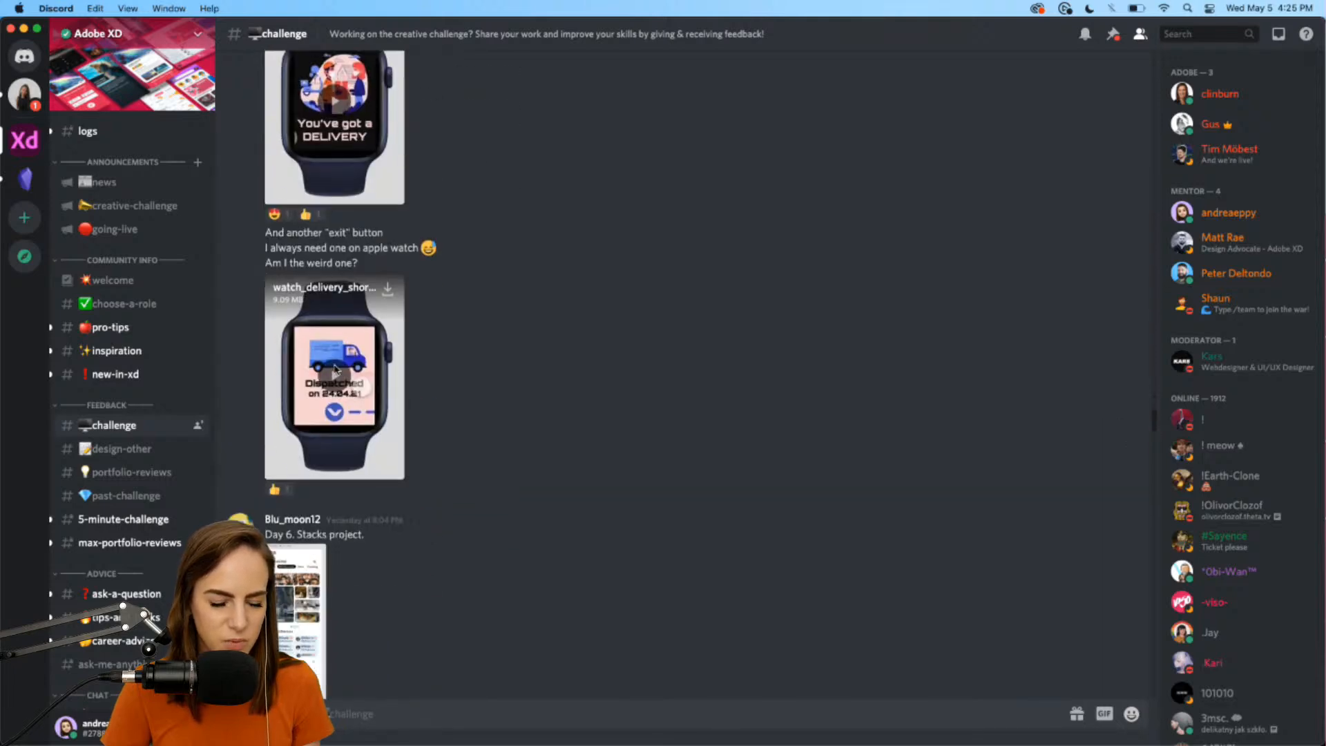
- Play the watch_delivery_short video in full screen, replay it from the beginning, and exit full screen
click(336, 379)
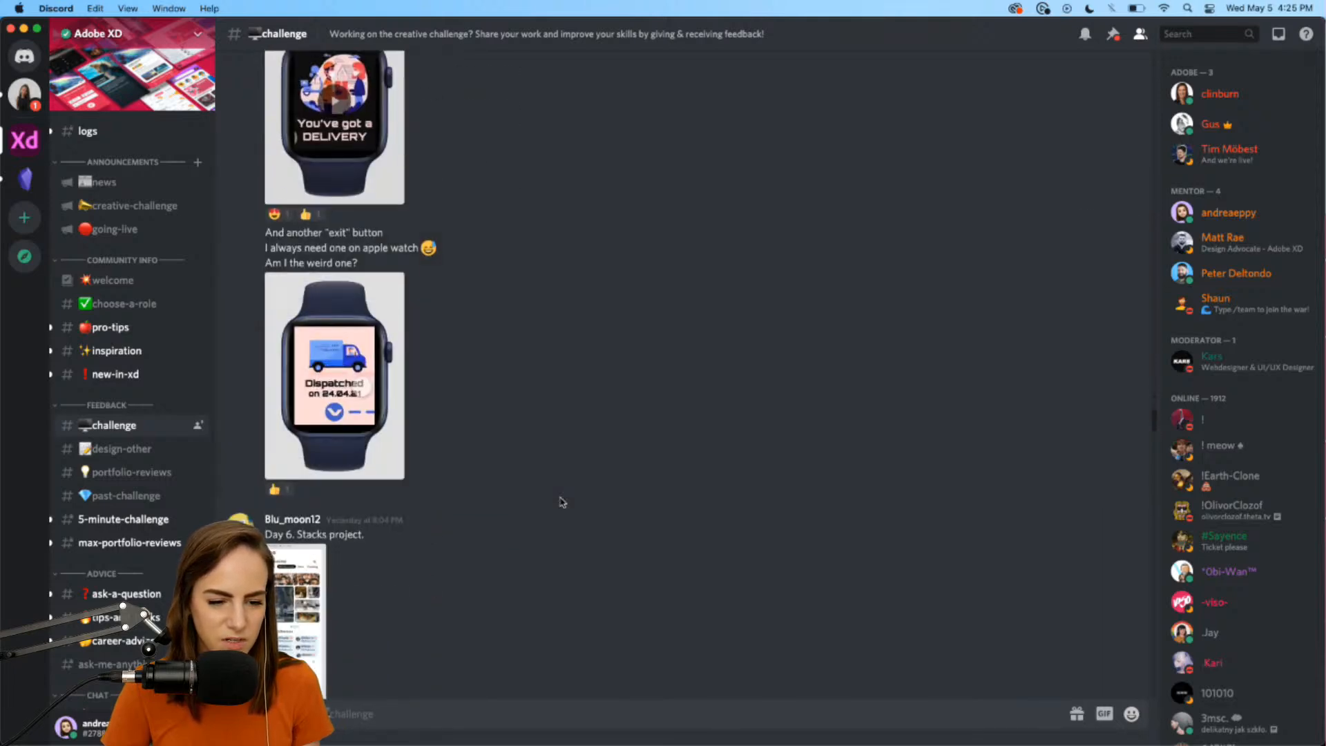
click(392, 471)
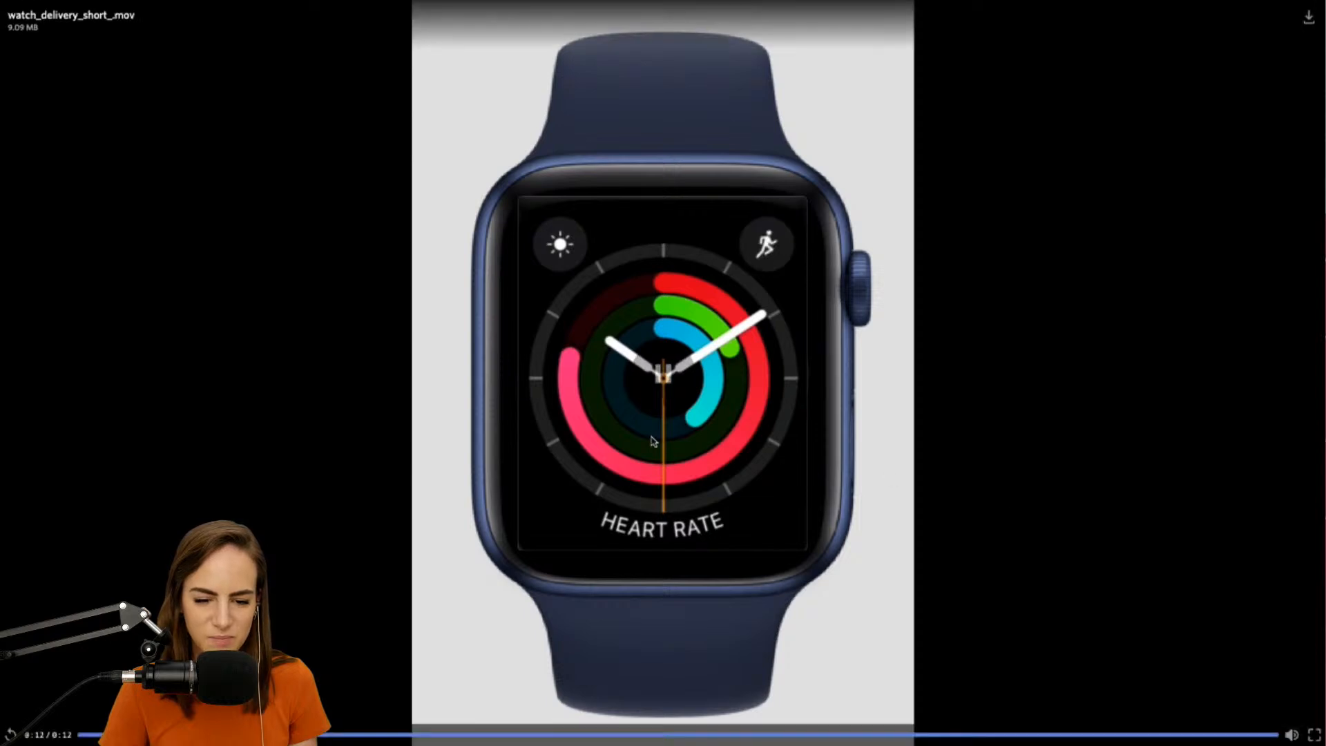
click(84, 735)
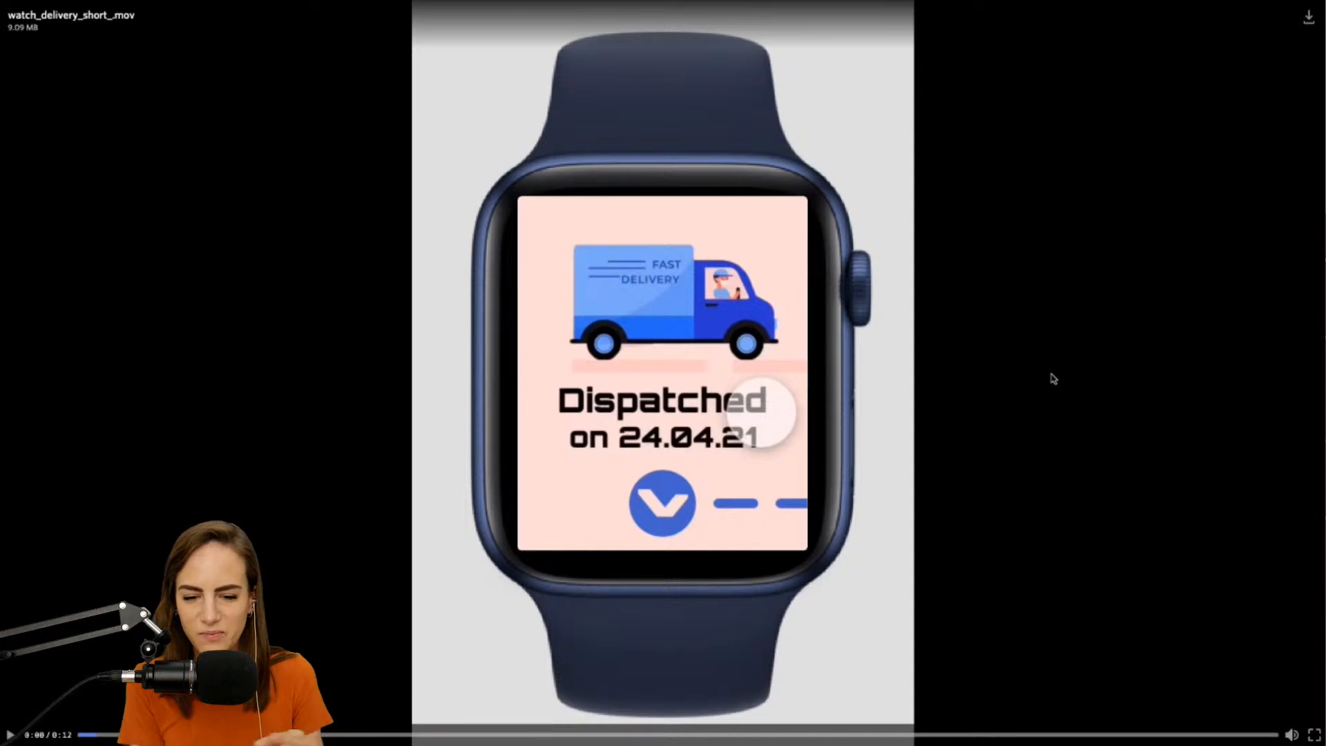
click(8, 735)
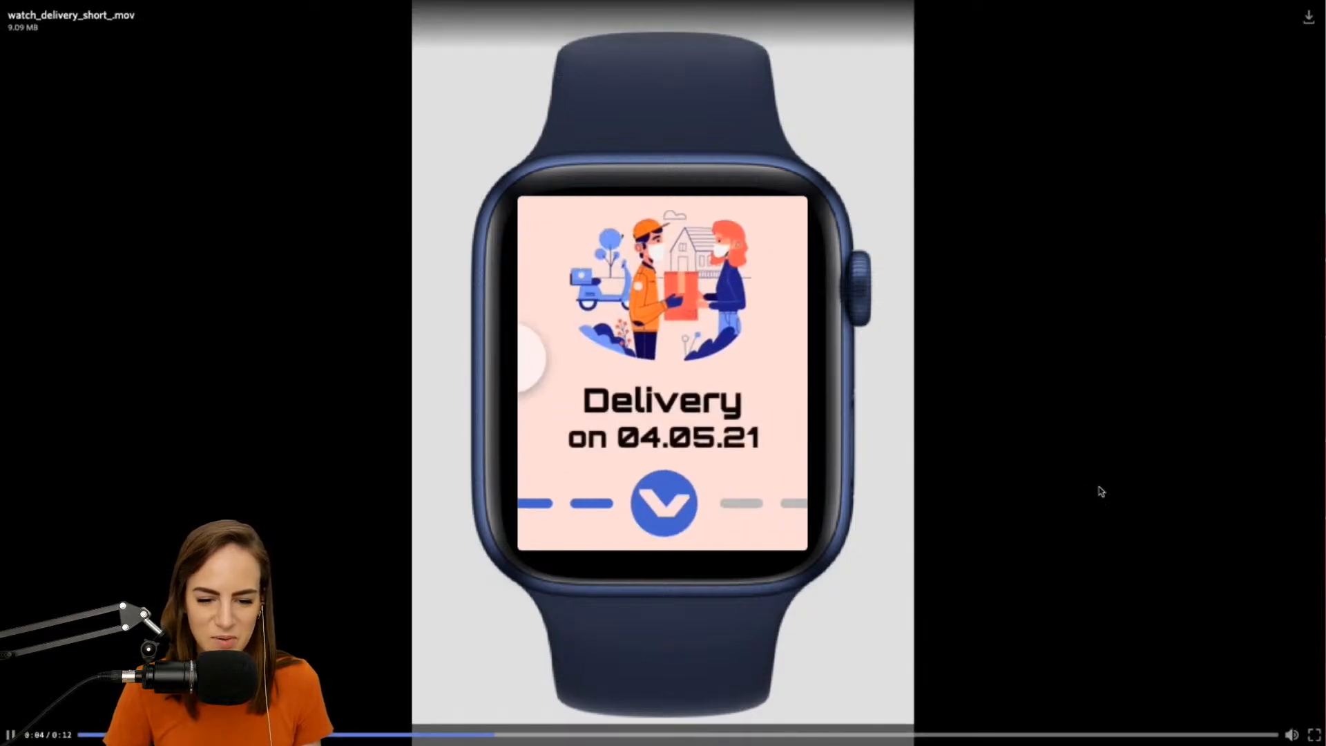
click(1315, 733)
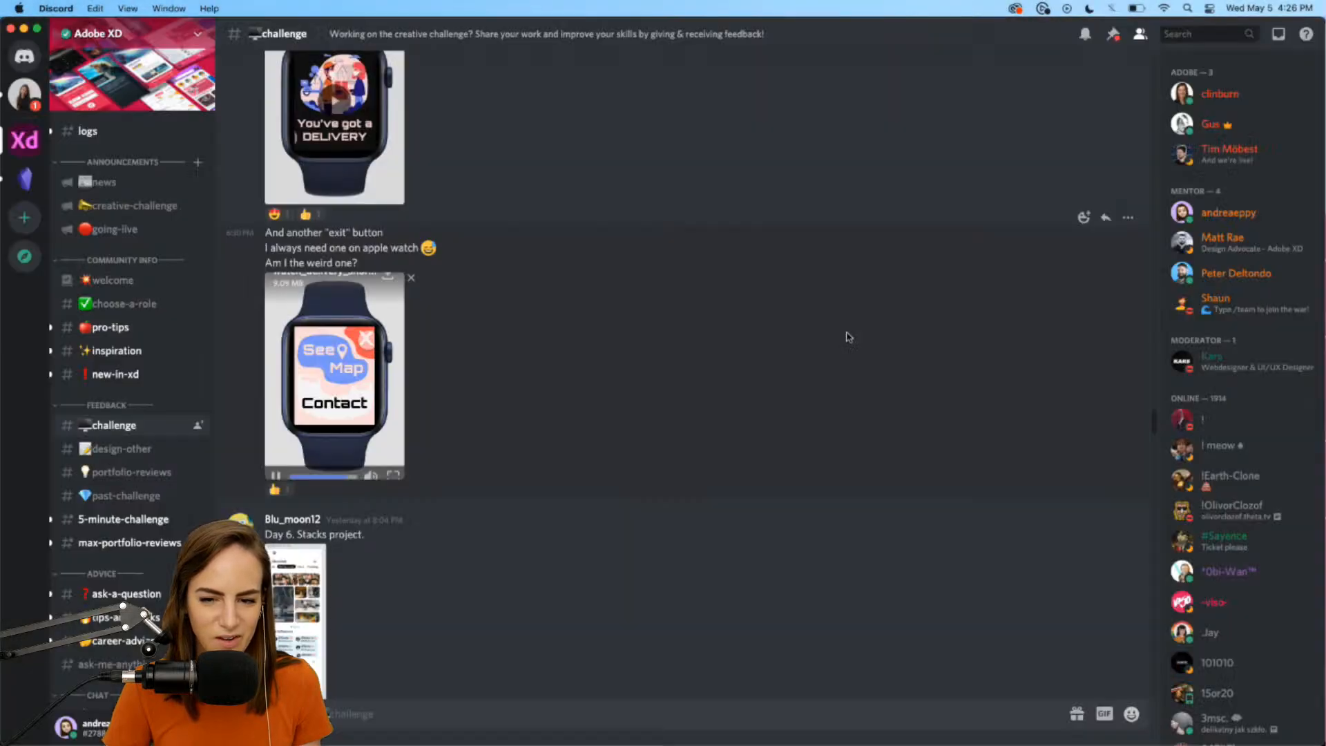